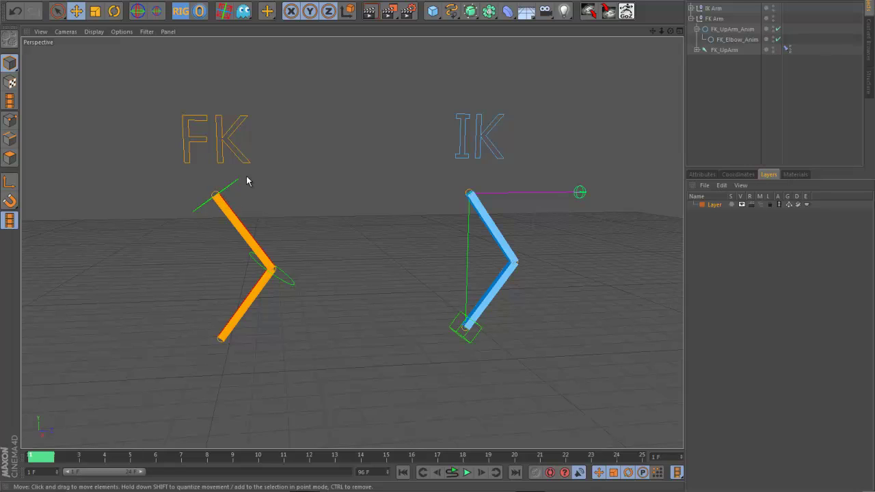
# Rotate the FK upper-arm control so that the whole FK arm swings backward
pyautogui.click(231, 190)
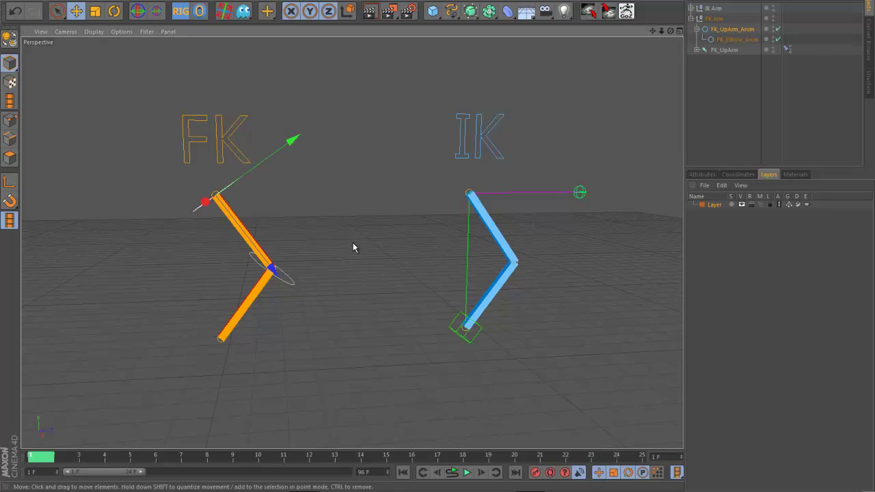
pyautogui.moveTo(343, 248)
pyautogui.keyDown('alt'); pyautogui.mouseDown()
pyautogui.moveTo(365, 245)
pyautogui.moveTo(347, 246)
pyautogui.mouseUp(); pyautogui.keyUp('alt')
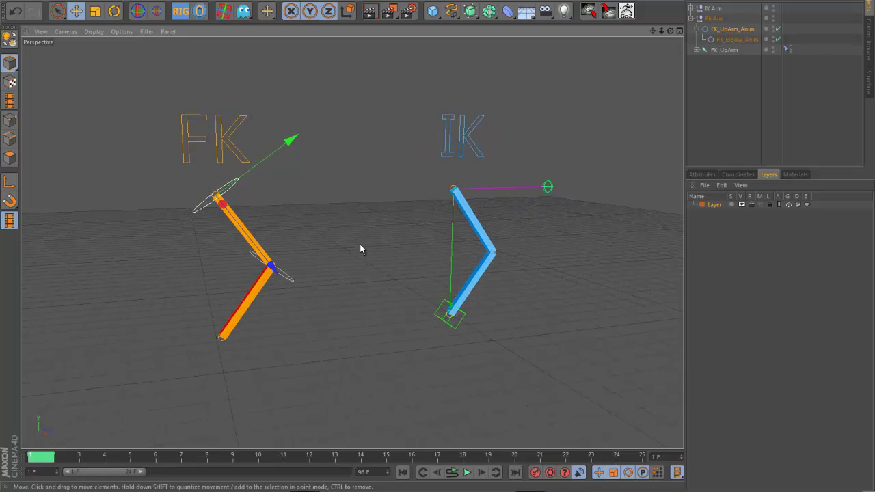
pyautogui.press('r')
pyautogui.moveTo(249, 153); pyautogui.dragTo(272, 200)
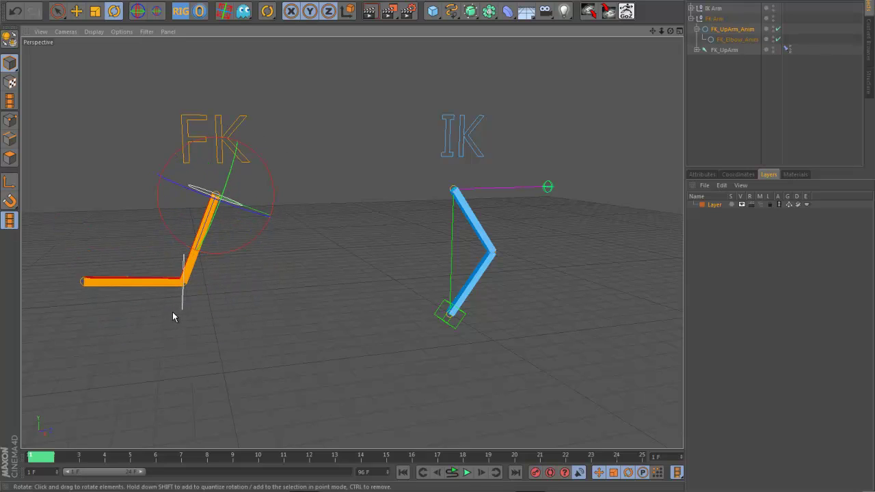
# Pose the FK arm by alternately rotating its elbow and upper-arm controls until the arm is straight and angled forward
pyautogui.moveTo(231, 250); pyautogui.dragTo(231, 231)
pyautogui.click(240, 202)
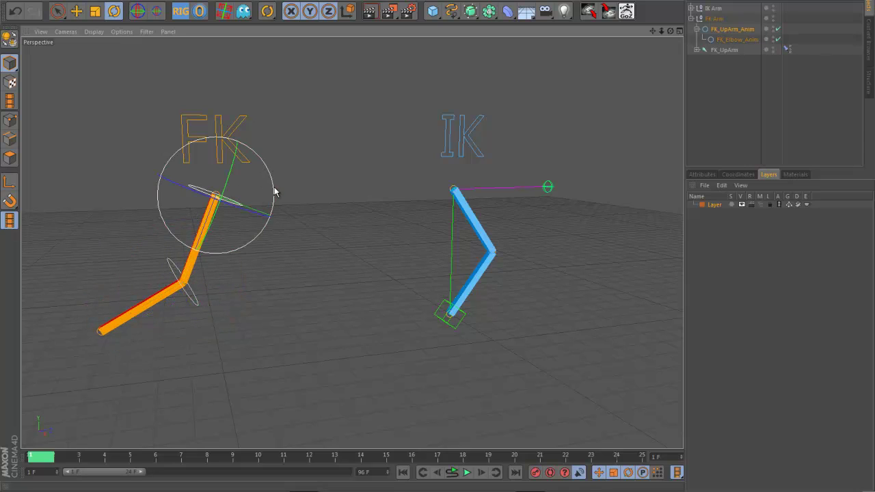
pyautogui.moveTo(276, 191); pyautogui.dragTo(249, 145)
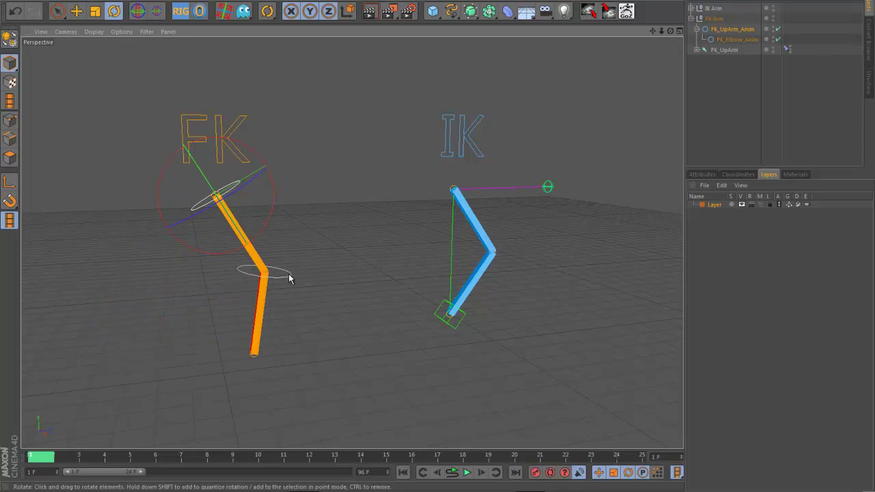
pyautogui.click(289, 277)
pyautogui.moveTo(310, 234); pyautogui.dragTo(274, 215)
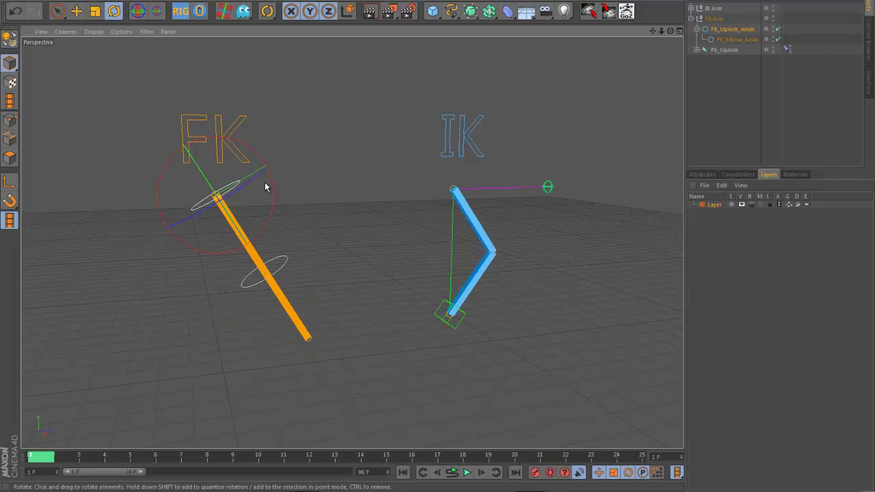
# Swing the FK upper arm backward and bend the forearm at the elbow, rotating each control separately
pyautogui.moveTo(262, 159); pyautogui.dragTo(280, 221)
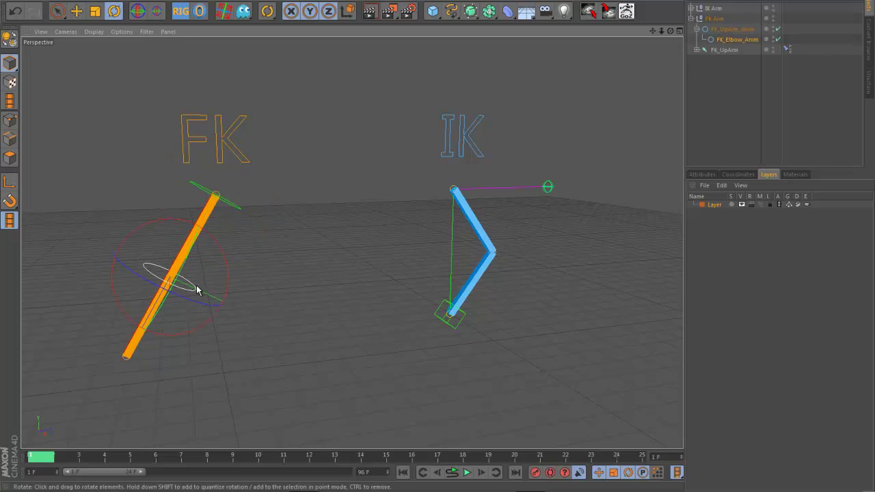
pyautogui.moveTo(229, 259); pyautogui.dragTo(431, 313)
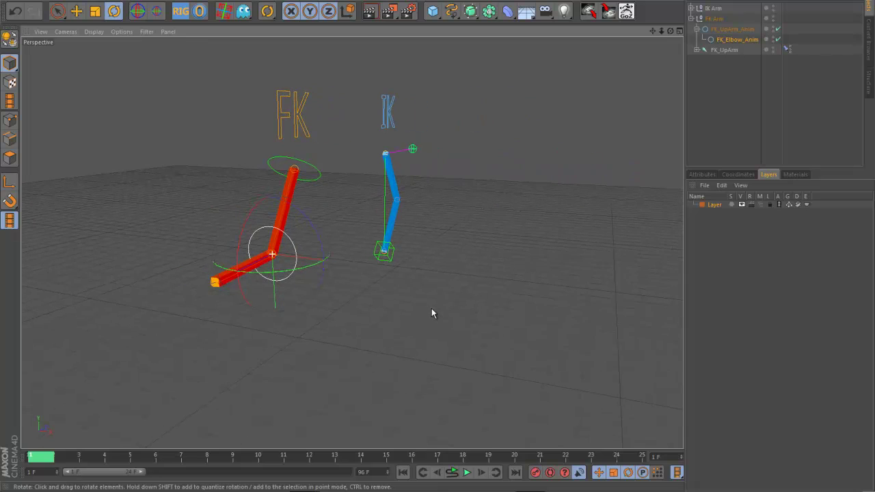
pyautogui.click(320, 173)
pyautogui.moveTo(344, 180); pyautogui.dragTo(295, 147)
pyautogui.moveTo(319, 189); pyautogui.dragTo(296, 251)
# Select the IK arm's hand control and reposition it with the Move tool so the shoulder and elbow follow
pyautogui.keyDown('alt'); pyautogui.moveTo(352, 243); pyautogui.dragTo(314, 264, button='middle'); pyautogui.keyUp('alt')
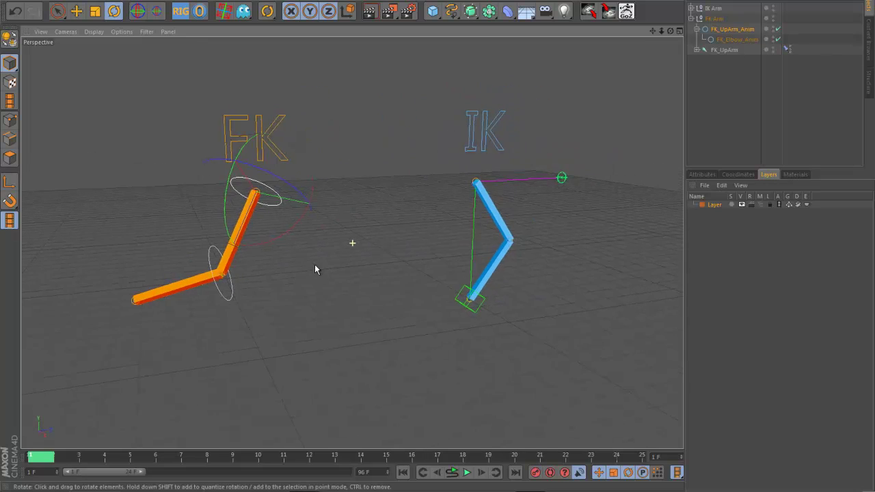
pyautogui.keyDown('alt'); pyautogui.moveTo(315, 265); pyautogui.dragTo(337, 340); pyautogui.keyUp('alt')
pyautogui.keyDown('alt'); pyautogui.moveTo(385, 358); pyautogui.dragTo(402, 281); pyautogui.keyUp('alt')
pyautogui.keyDown('alt'); pyautogui.moveTo(386, 212); pyautogui.dragTo(192, 180); pyautogui.keyUp('alt')
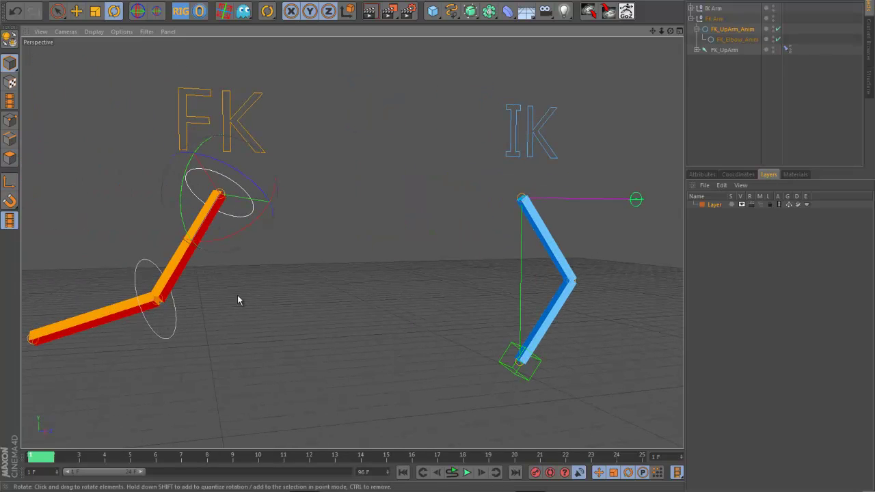
pyautogui.keyDown('alt'); pyautogui.moveTo(406, 285); pyautogui.dragTo(417, 311); pyautogui.keyUp('alt')
pyautogui.click(443, 353)
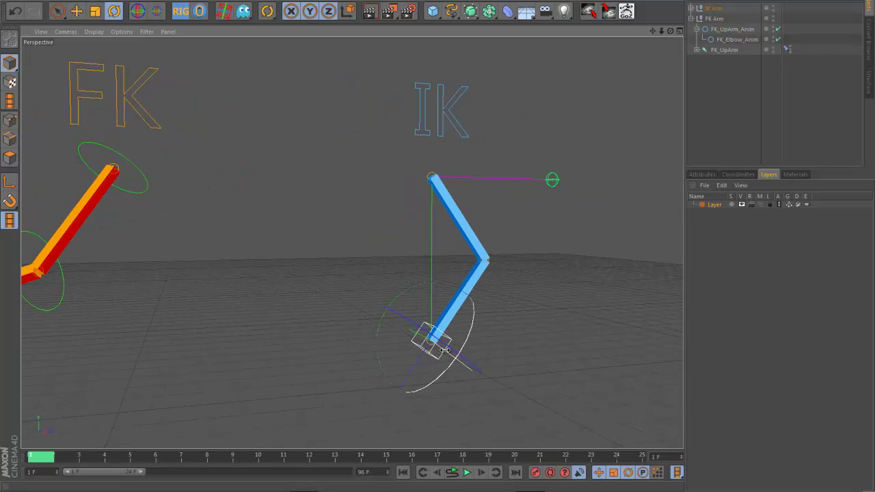
pyautogui.moveTo(432, 343); pyautogui.dragTo(512, 315)
pyautogui.keyDown('alt'); pyautogui.moveTo(512, 316); pyautogui.dragTo(496, 342); pyautogui.keyUp('alt')
pyautogui.moveTo(555, 322); pyautogui.dragTo(572, 276)
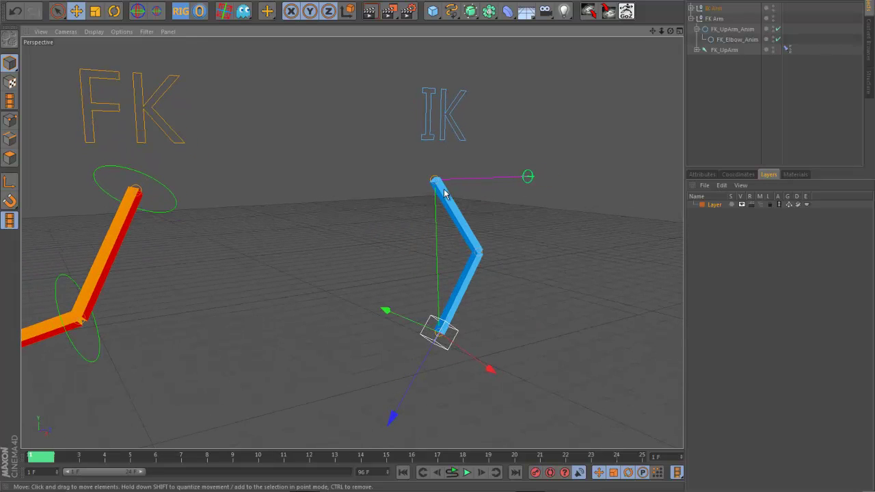
# Move the IK hand control around below the shoulder to bend and extend the IK arm
pyautogui.click(444, 193)
pyautogui.keyDown('alt'); pyautogui.moveTo(446, 194); pyautogui.dragTo(434, 370); pyautogui.keyUp('alt')
pyautogui.keyDown('alt'); pyautogui.moveTo(459, 343); pyautogui.dragTo(551, 270); pyautogui.keyUp('alt')
pyautogui.moveTo(547, 268); pyautogui.dragTo(524, 264)
pyautogui.keyDown('alt'); pyautogui.moveTo(523, 264); pyautogui.dragTo(504, 267); pyautogui.keyUp('alt')
pyautogui.moveTo(529, 301); pyautogui.dragTo(536, 283)
# Rotate the FK upper arm to hang almost vertically, reduce the elbow bend, and reselect the upper-arm control with the Move tool
pyautogui.keyDown('alt'); pyautogui.moveTo(284, 312); pyautogui.dragTo(403, 213); pyautogui.keyUp('alt')
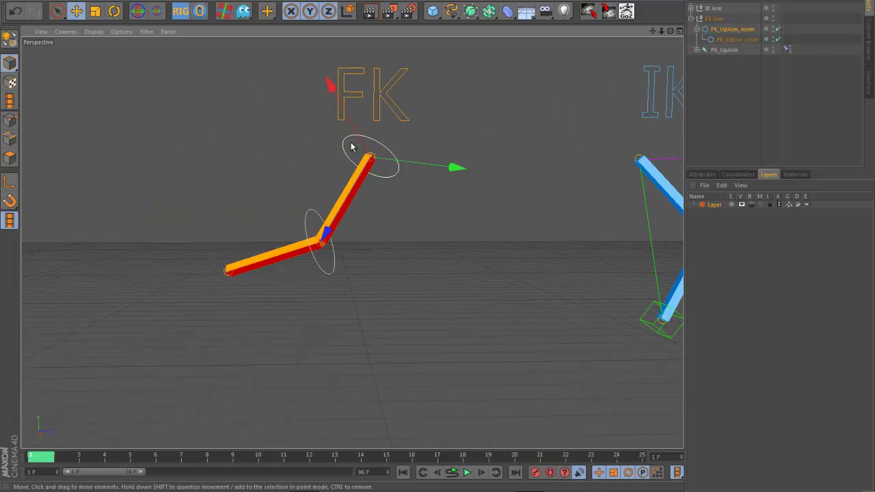
pyautogui.click(203, 12)
pyautogui.press('r')
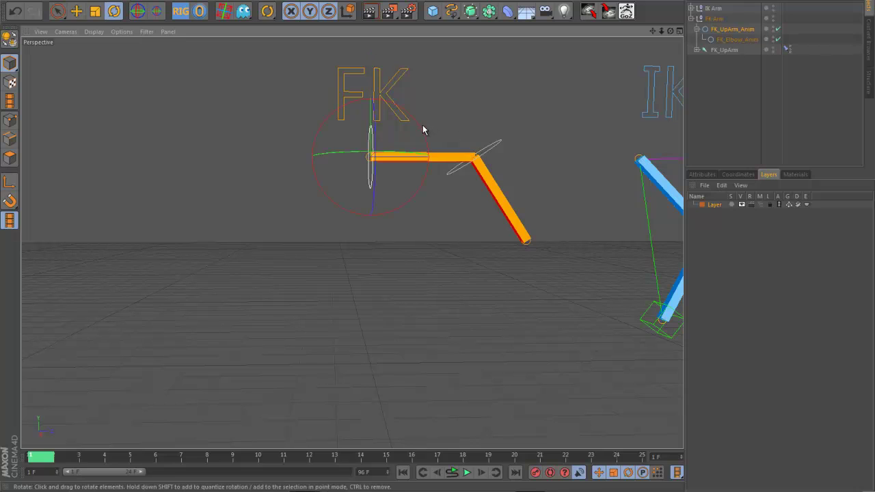
pyautogui.moveTo(422, 124); pyautogui.dragTo(406, 201)
pyautogui.click(400, 276)
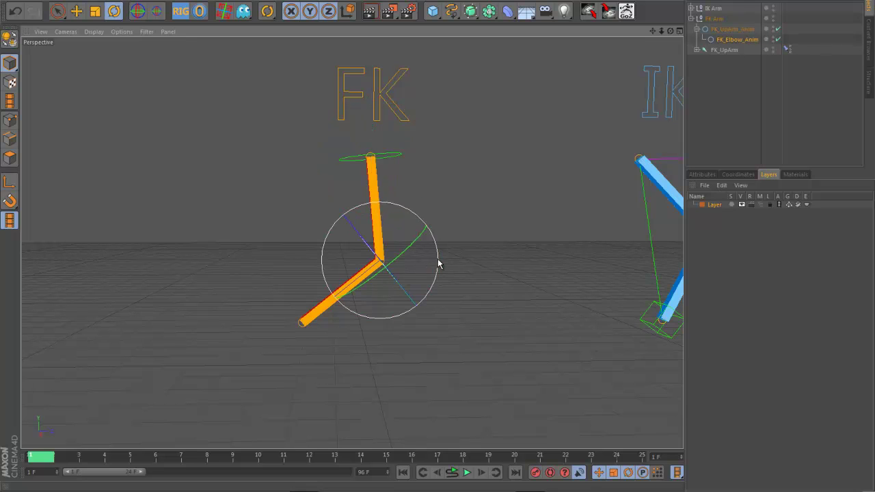
pyautogui.moveTo(437, 260); pyautogui.dragTo(395, 209)
pyautogui.click(390, 159)
pyautogui.press('e')
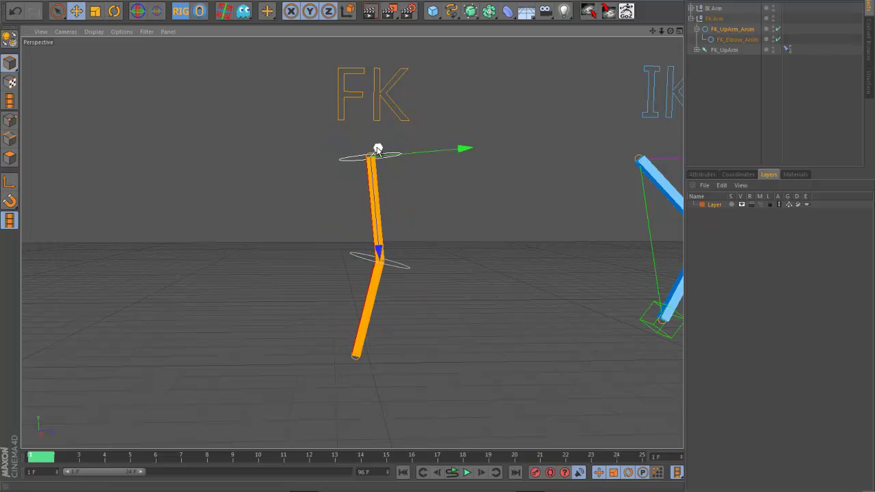
pyautogui.keyDown('alt'); pyautogui.moveTo(449, 167); pyautogui.dragTo(212, 199); pyautogui.keyUp('alt')
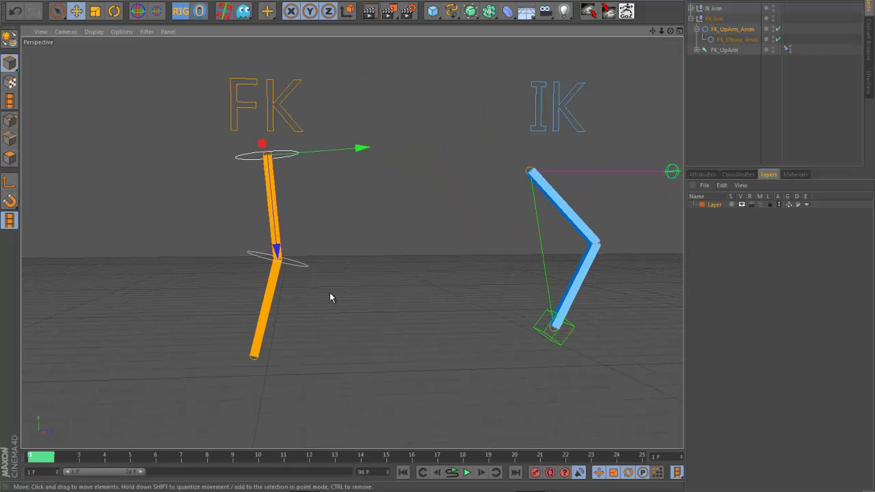
# Select the IK hand control, and lower the IK arm's pole vector control slightly below shoulder height
pyautogui.keyDown('alt'); pyautogui.moveTo(337, 320); pyautogui.dragTo(416, 328); pyautogui.keyUp('alt')
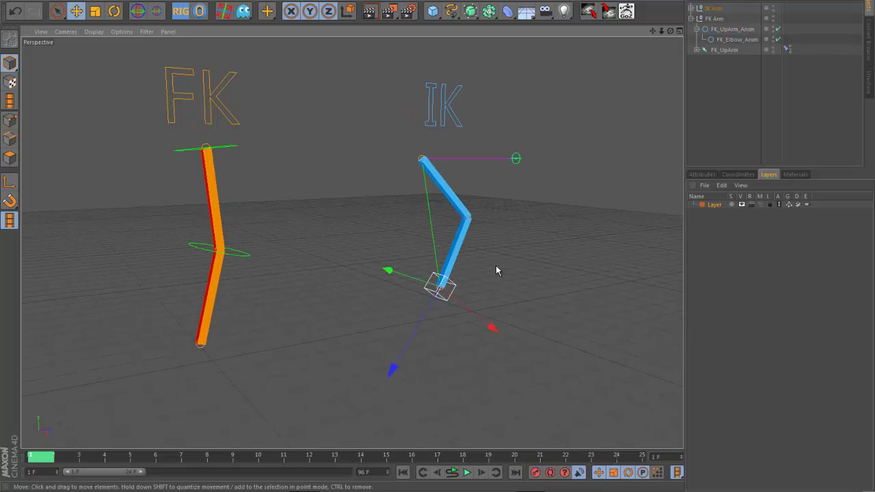
pyautogui.moveTo(504, 272)
pyautogui.mouseDown()
pyautogui.moveTo(502, 245)
pyautogui.moveTo(495, 273)
pyautogui.mouseUp()
pyautogui.keyDown('alt'); pyautogui.moveTo(518, 173); pyautogui.dragTo(615, 240); pyautogui.keyUp('alt')
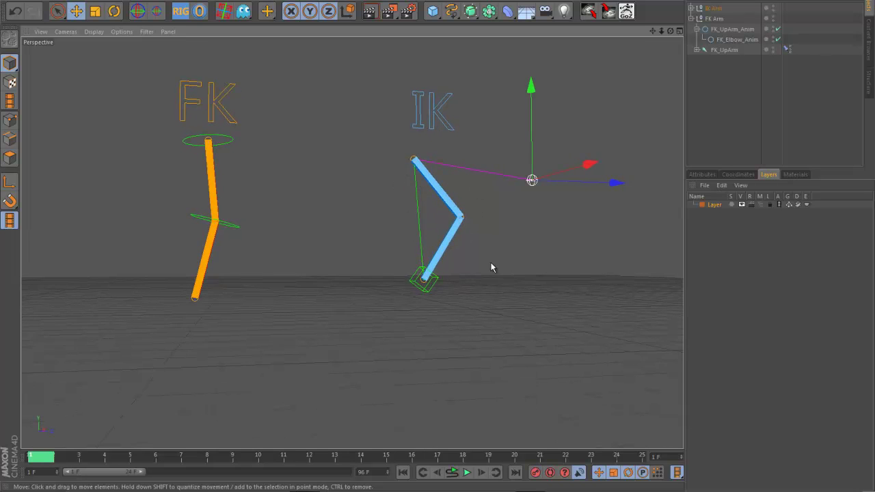
pyautogui.keyDown('alt'); pyautogui.moveTo(419, 295); pyautogui.dragTo(490, 314); pyautogui.keyUp('alt')
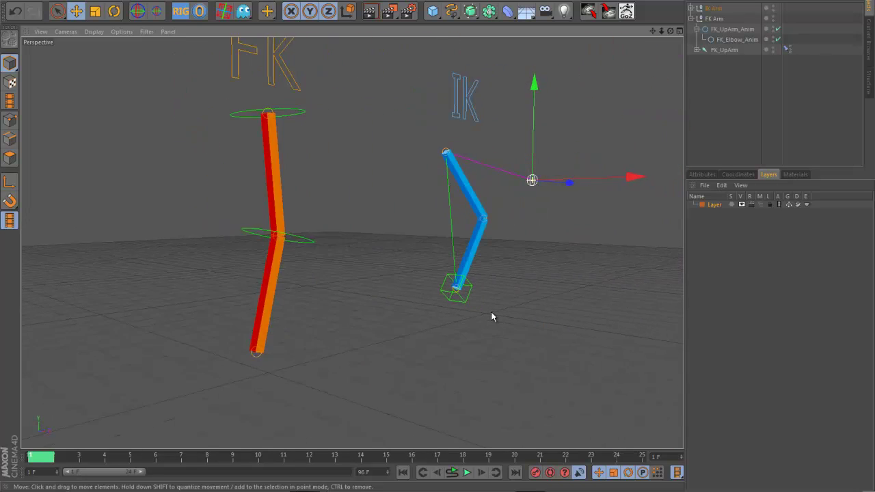
# Raise the IK hand control behind the arm to bend the elbow sharply, and select the IK upper arm
pyautogui.moveTo(550, 299); pyautogui.dragTo(435, 246)
pyautogui.keyDown('alt'); pyautogui.moveTo(434, 247); pyautogui.dragTo(465, 224); pyautogui.keyUp('alt')
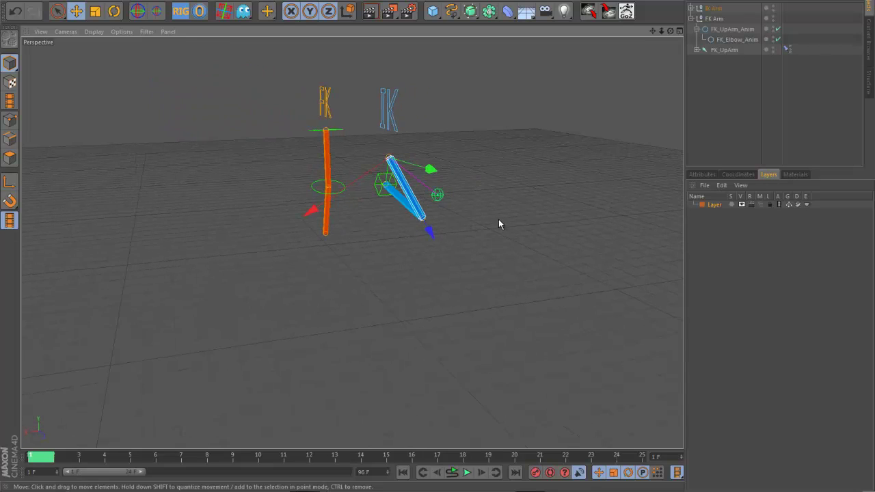
pyautogui.keyDown('alt'); pyautogui.moveTo(444, 260); pyautogui.dragTo(514, 268); pyautogui.keyUp('alt')
pyautogui.keyDown('alt'); pyautogui.moveTo(514, 268); pyautogui.dragTo(503, 282); pyautogui.keyUp('alt')
pyautogui.keyDown('alt'); pyautogui.moveTo(298, 257); pyautogui.dragTo(359, 259, button='middle'); pyautogui.keyUp('alt')
pyautogui.keyDown('alt'); pyautogui.moveTo(416, 258); pyautogui.dragTo(410, 270); pyautogui.keyUp('alt')
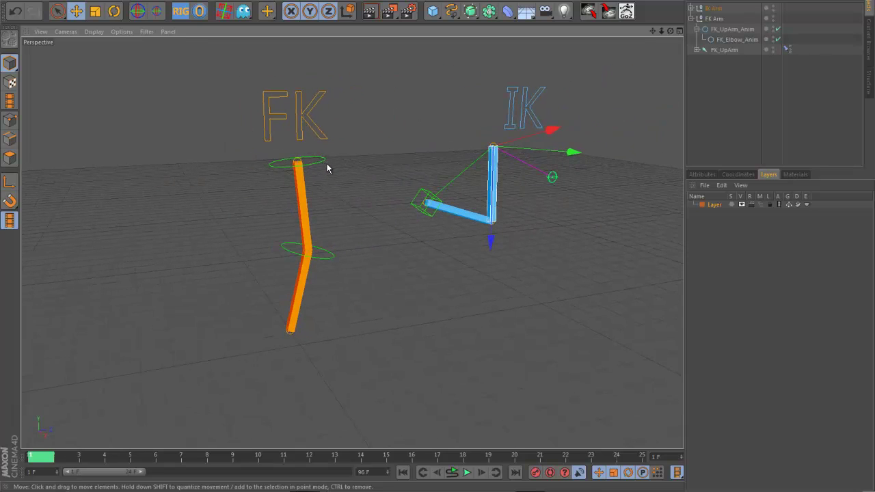
pyautogui.keyDown('alt'); pyautogui.moveTo(383, 229); pyautogui.dragTo(376, 231, button='middle'); pyautogui.keyUp('alt')
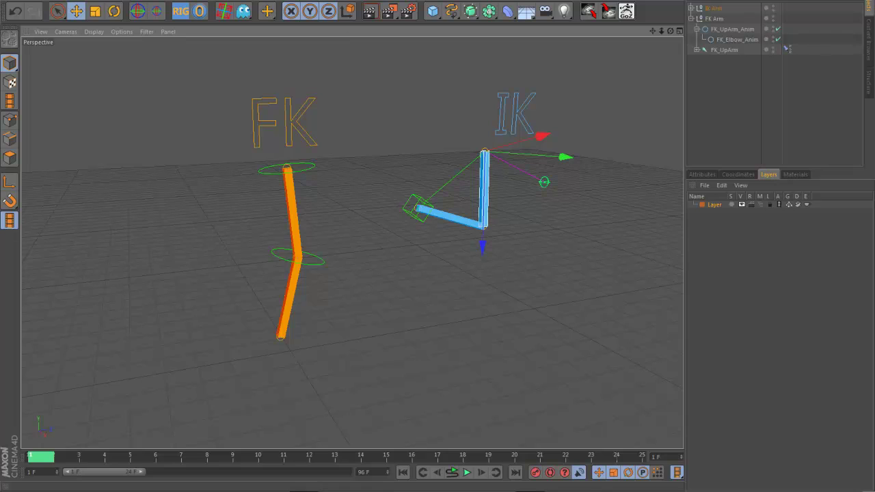
# Switch to the animated arm scene and review the FK arm's key poses at frames 1, 7, 13, 19 and 25
pyautogui.click(373, 0)
pyautogui.click(403, 212)
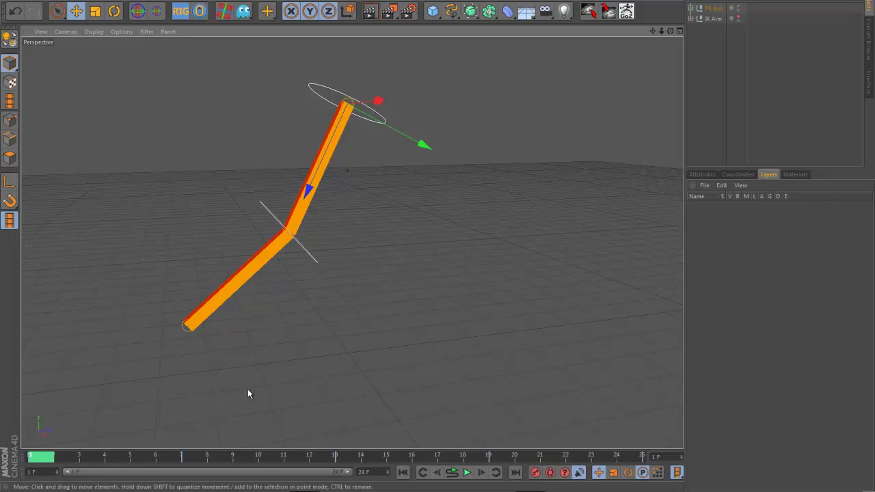
pyautogui.moveTo(47, 459)
pyautogui.mouseDown()
pyautogui.moveTo(64, 457)
pyautogui.moveTo(37, 456)
pyautogui.mouseUp()
pyautogui.click(195, 458)
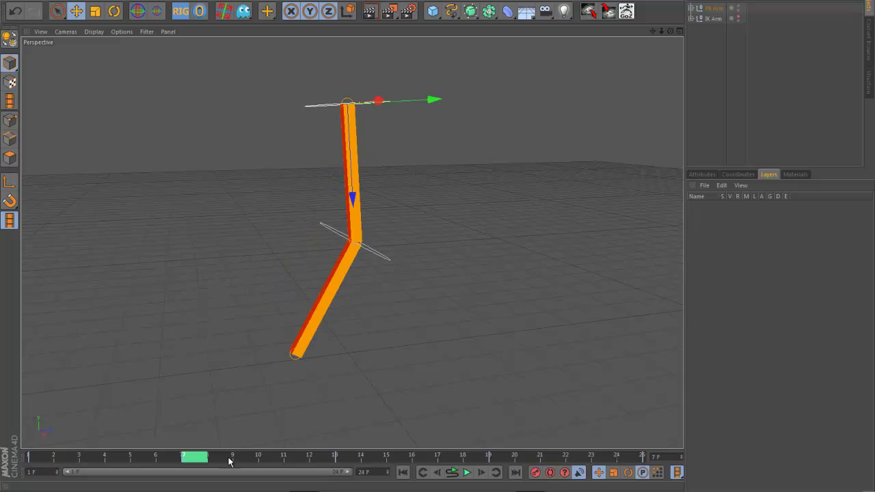
pyautogui.click(345, 458)
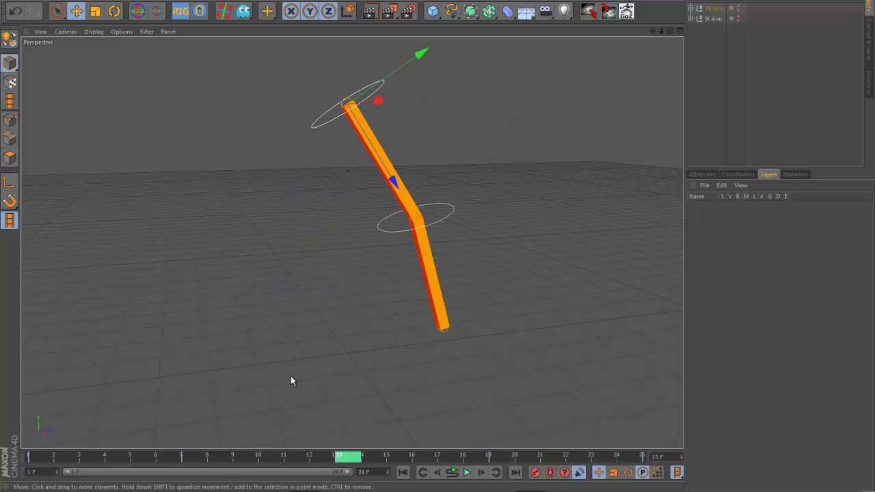
pyautogui.click(502, 457)
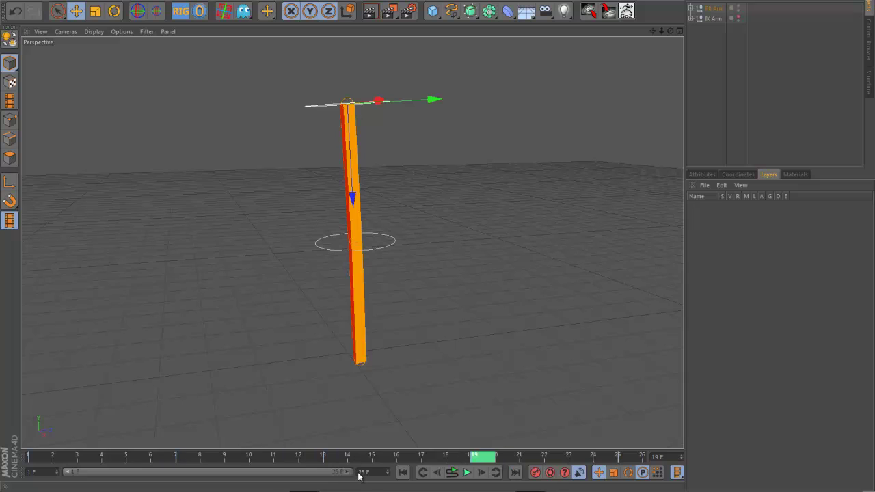
pyautogui.moveTo(482, 456); pyautogui.dragTo(630, 458)
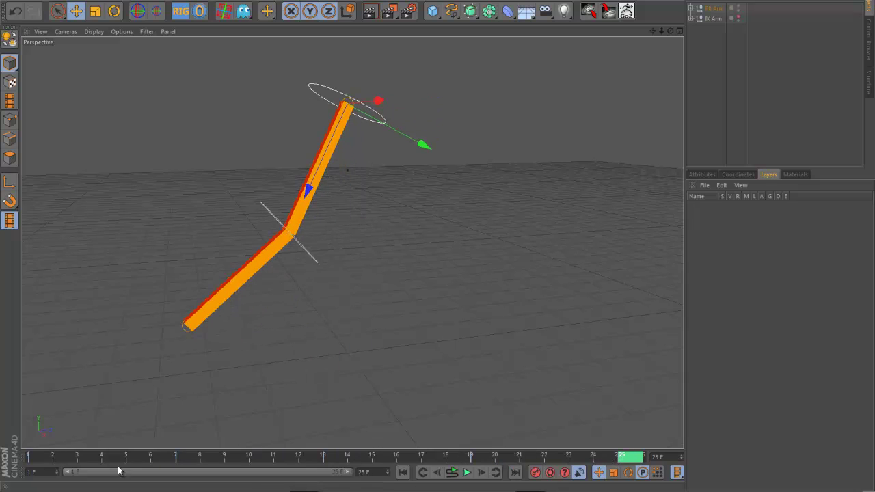
# Set the animation's end frame to 24, play the FK arm swing several times, and return to frame 1
pyautogui.click(386, 475)
pyautogui.click(467, 473)
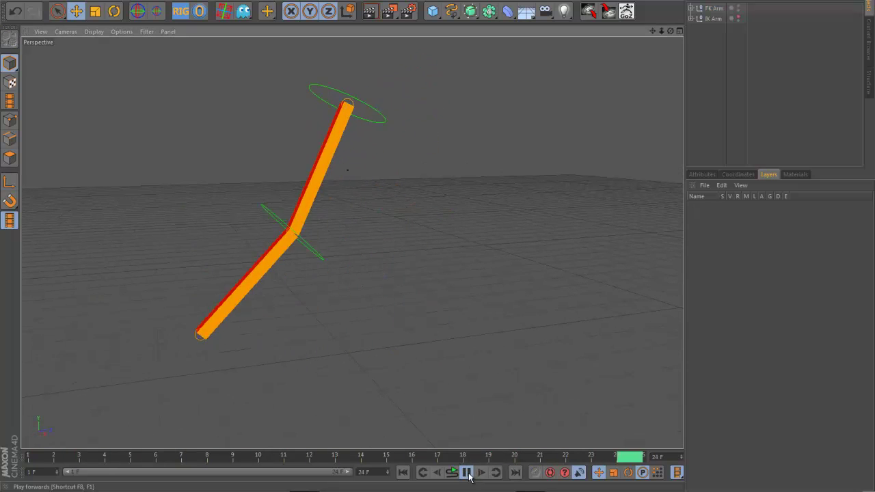
pyautogui.press('F8')
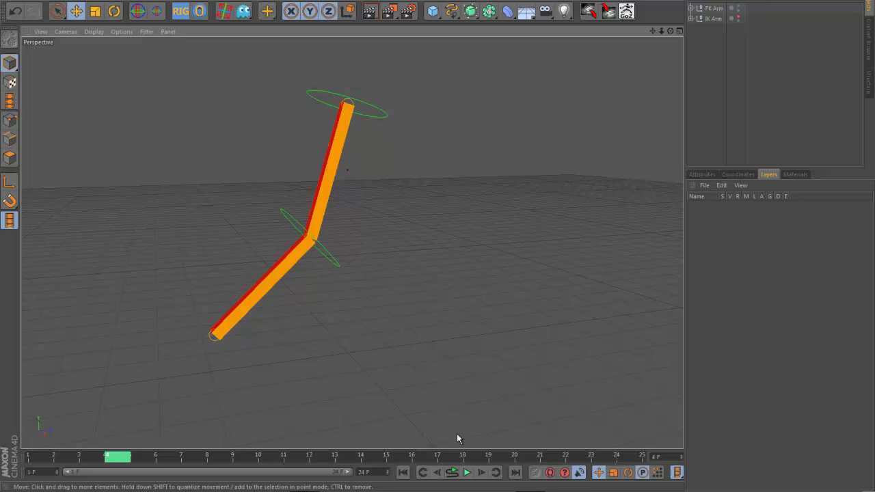
pyautogui.click(467, 473)
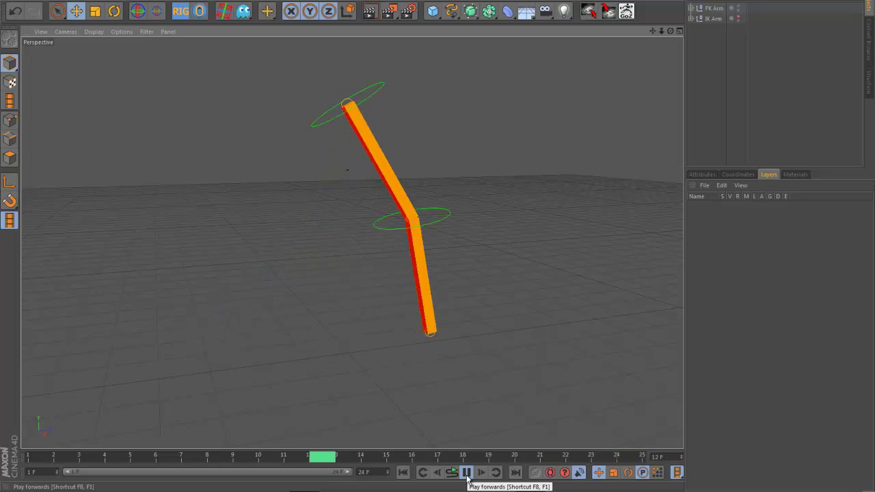
pyautogui.click(466, 471)
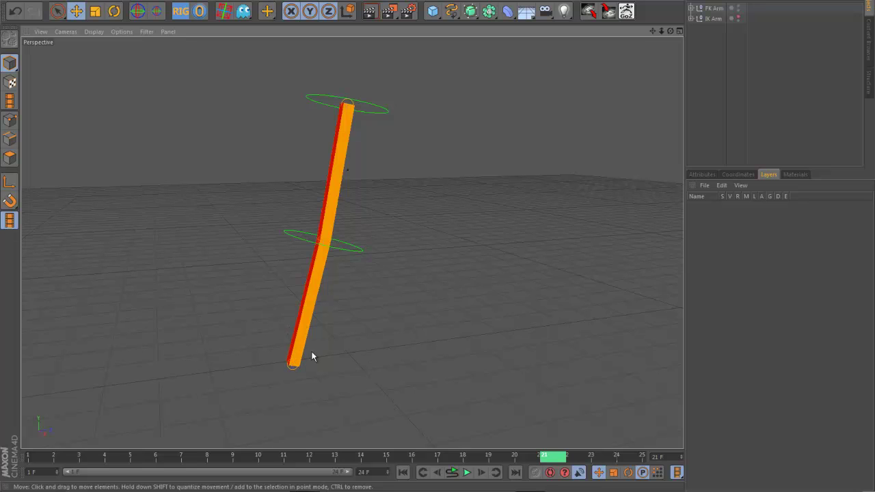
pyautogui.click(467, 473)
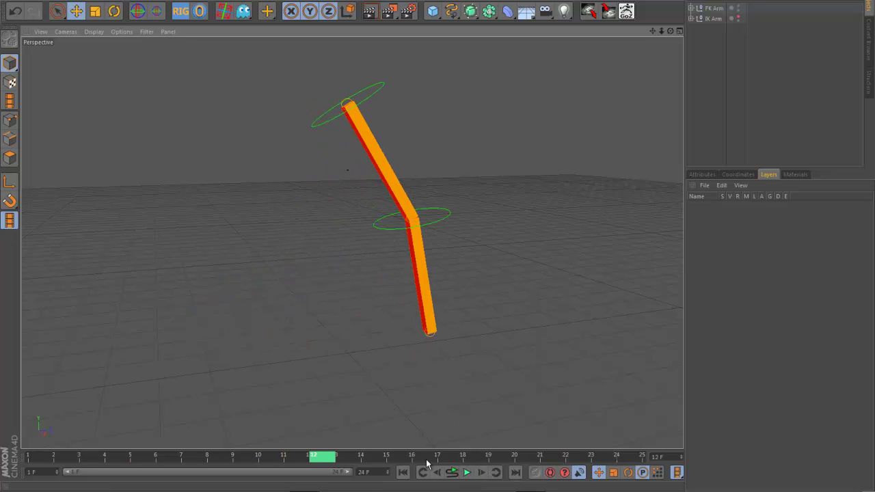
pyautogui.moveTo(322, 455); pyautogui.dragTo(26, 456)
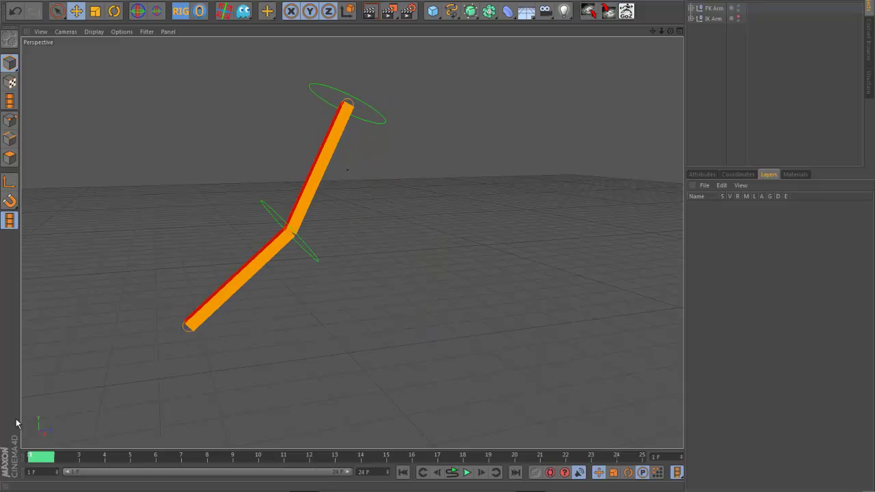
# Make the IK Arm visible over the FK arm and select its hand control
pyautogui.click(738, 17)
pyautogui.moveTo(572, 185)
pyautogui.keyDown('alt'); pyautogui.mouseDown()
pyautogui.moveTo(557, 190)
pyautogui.moveTo(639, 201)
pyautogui.moveTo(568, 188)
pyautogui.mouseUp(); pyautogui.keyUp('alt')
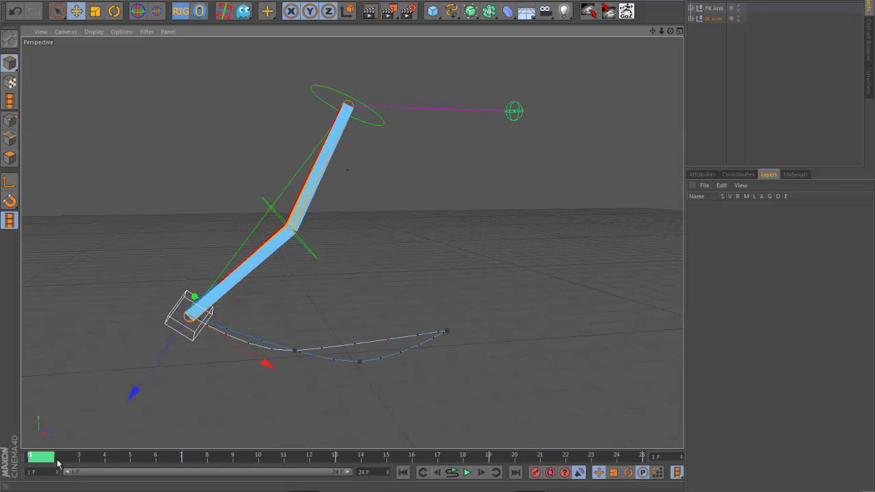
# Set the animation's end frame to 25 and compare both arms' poses at frames 7, 13, 19 and 25
pyautogui.click(387, 470)
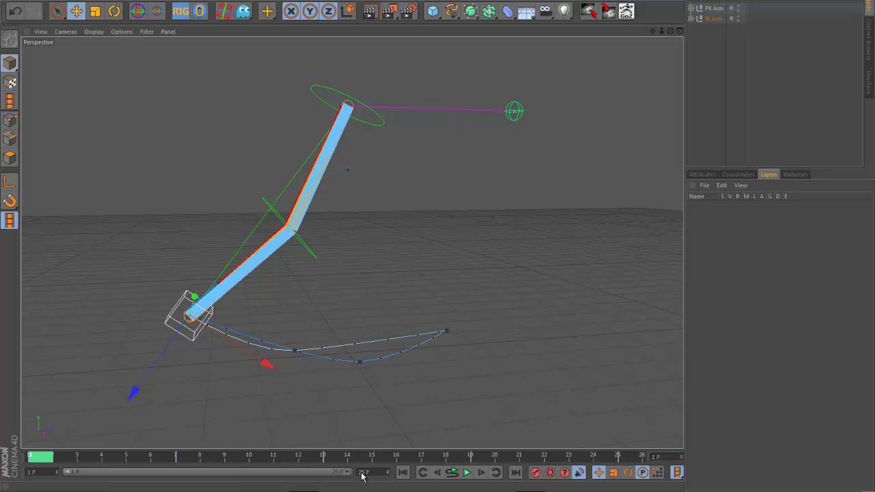
pyautogui.keyDown('alt'); pyautogui.moveTo(292, 393); pyautogui.dragTo(291, 384); pyautogui.keyUp('alt')
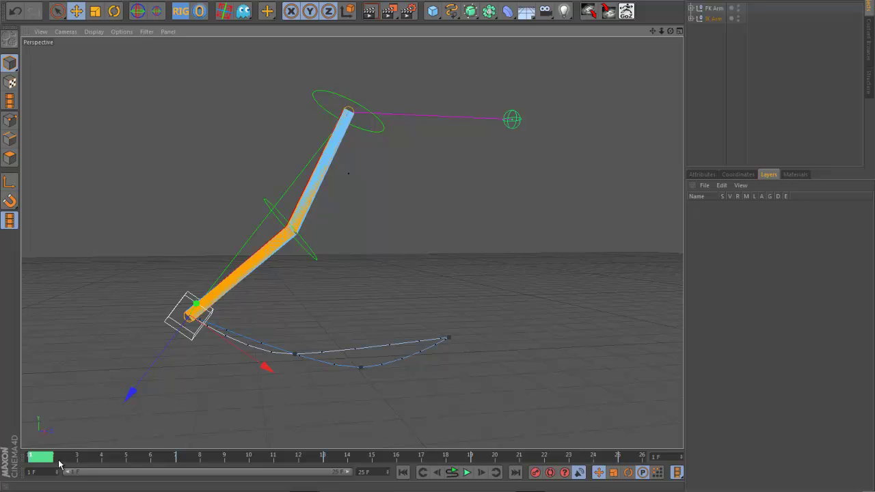
pyautogui.click(189, 462)
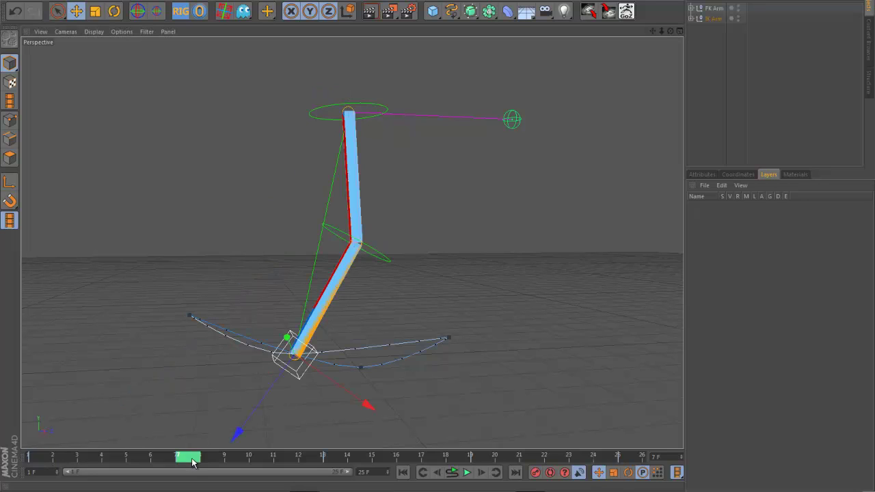
pyautogui.click(335, 463)
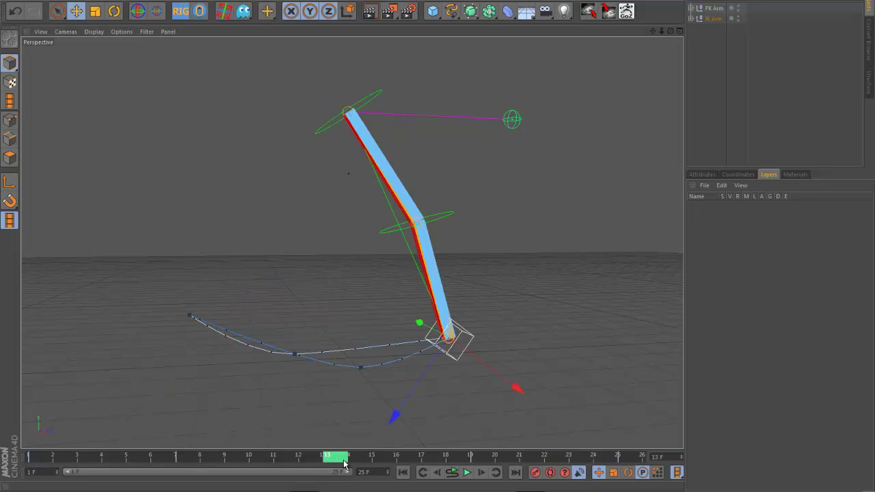
pyautogui.click(479, 459)
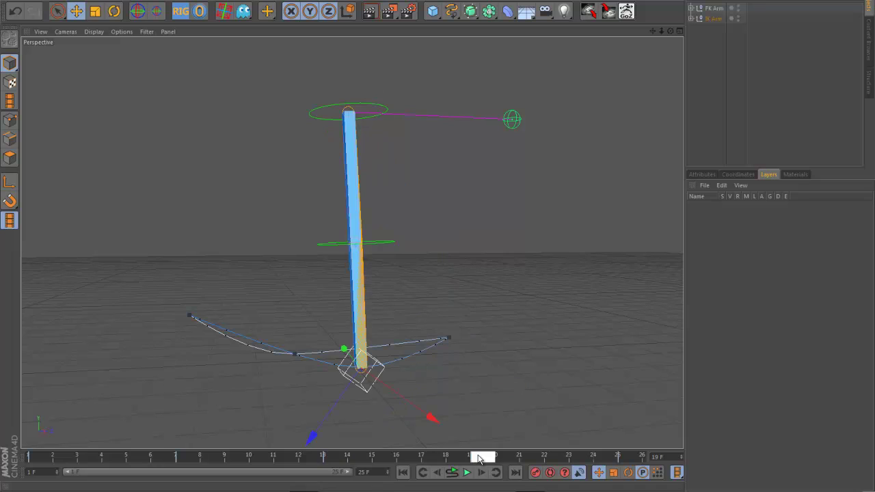
pyautogui.click(630, 460)
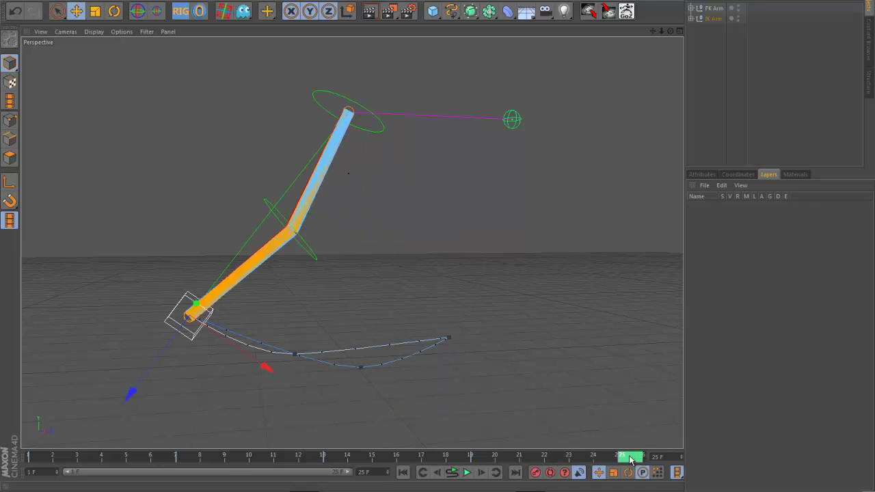
# Set the end frame to 24, play the swing on both arms, and hide the FK Arm to watch the IK Arm alone
pyautogui.click(387, 474)
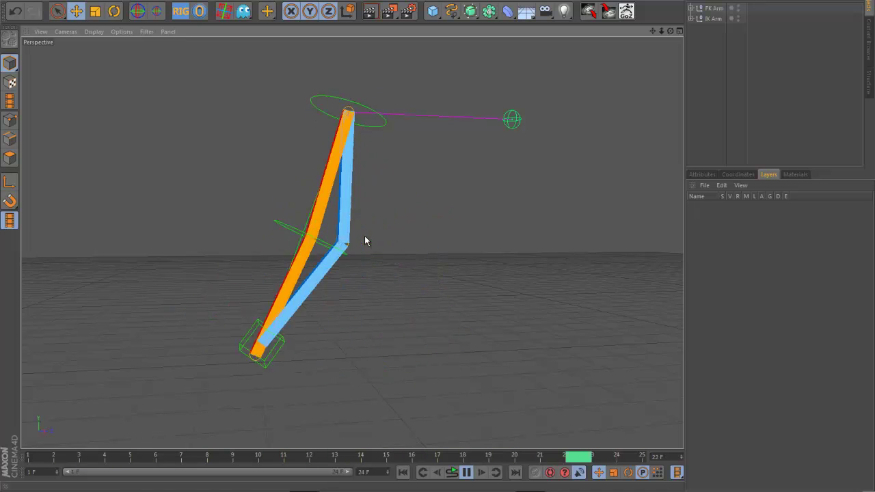
pyautogui.click(738, 6)
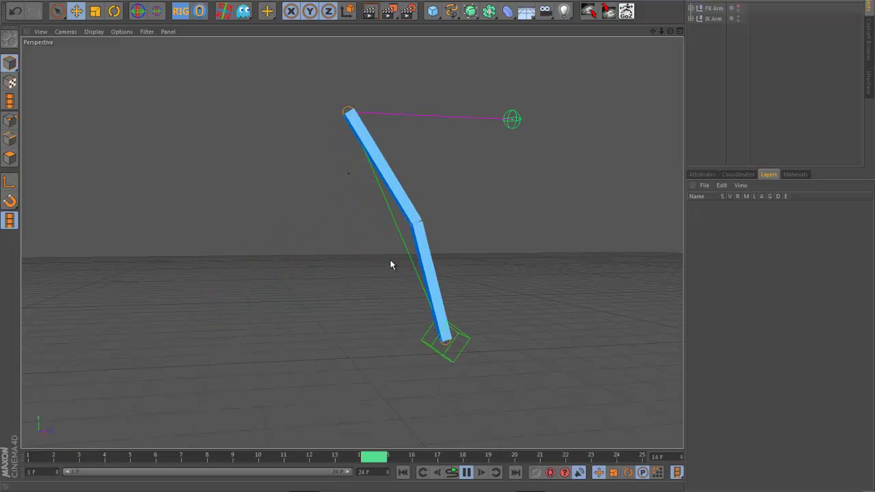
pyautogui.keyDown('alt'); pyautogui.moveTo(390, 267); pyautogui.dragTo(447, 281); pyautogui.keyUp('alt')
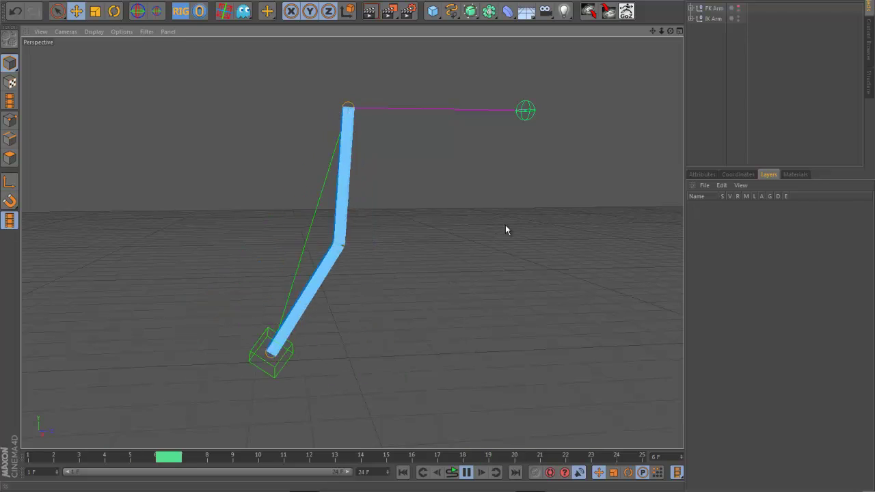
pyautogui.click(468, 473)
# Try to straighten the IK arm at frame 20 by shifting its hand control downward
pyautogui.moveTo(73, 458); pyautogui.dragTo(518, 460)
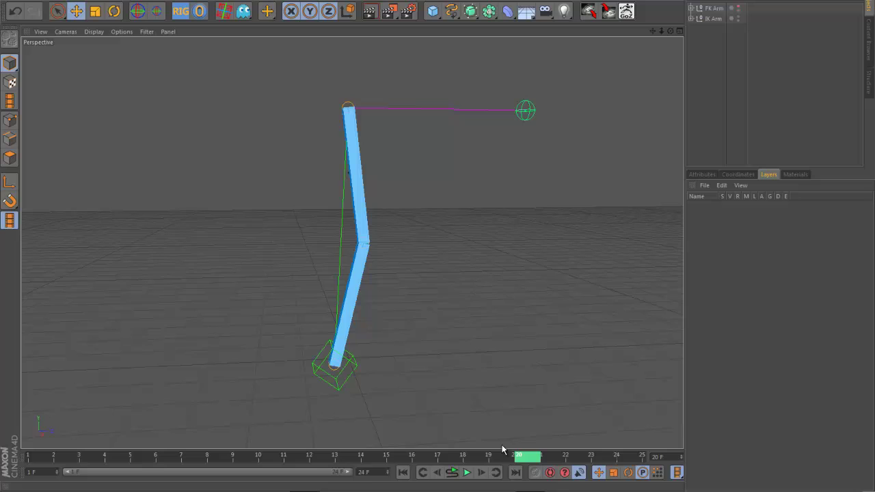
pyautogui.click(351, 386)
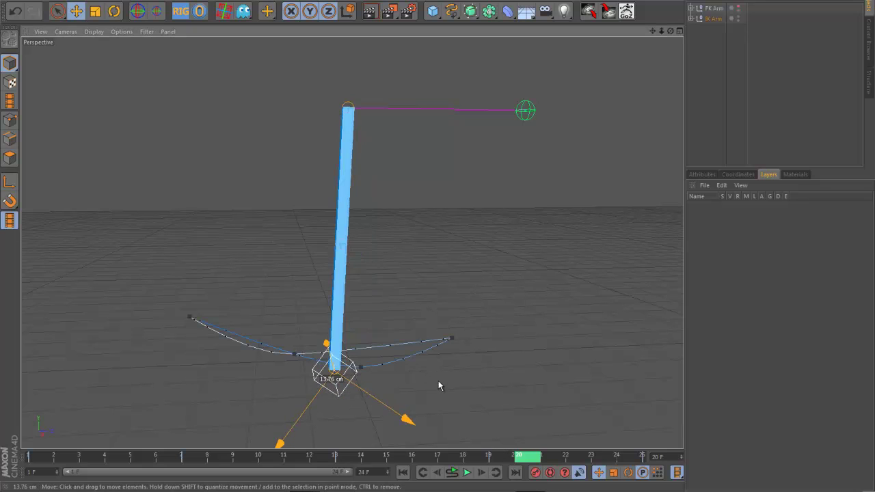
pyautogui.moveTo(439, 375); pyautogui.dragTo(437, 376)
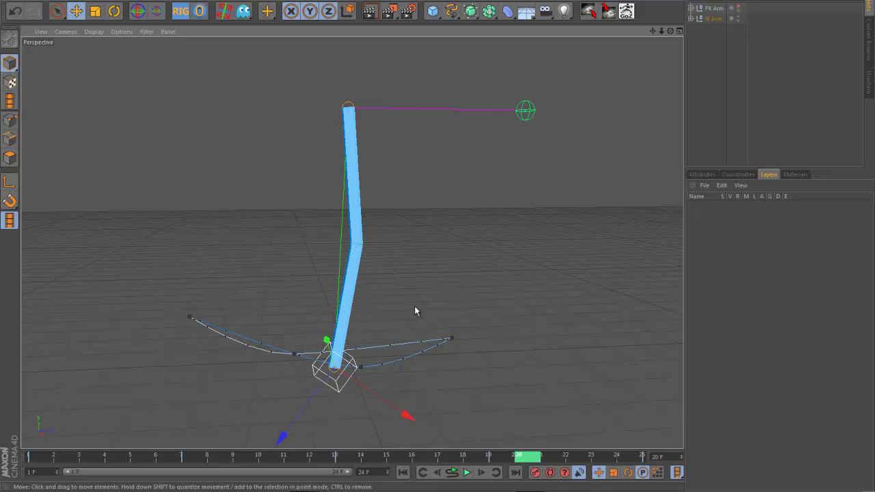
pyautogui.keyDown('alt'); pyautogui.moveTo(441, 263); pyautogui.dragTo(464, 250); pyautogui.keyUp('alt')
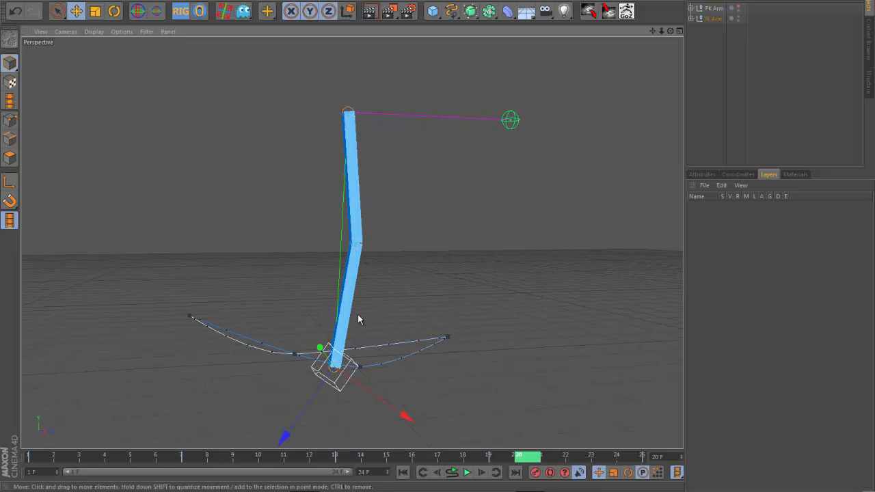
# Play the IK arm swing again and stop it to study the hand's motion path
pyautogui.click(466, 472)
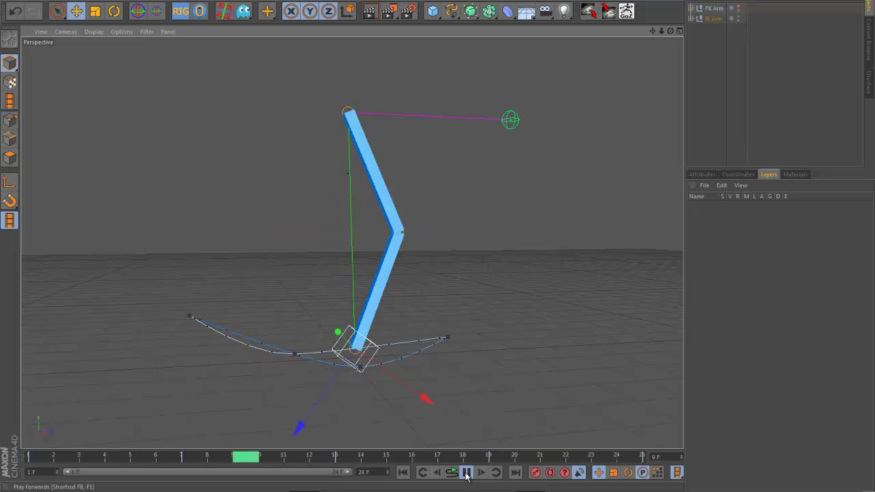
pyautogui.keyDown('alt'); pyautogui.moveTo(515, 402); pyautogui.dragTo(515, 400); pyautogui.keyUp('alt')
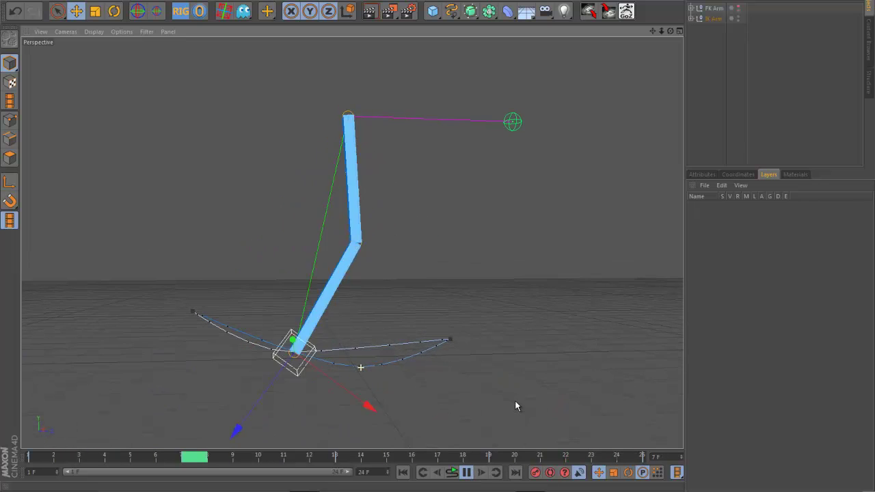
pyautogui.click(464, 473)
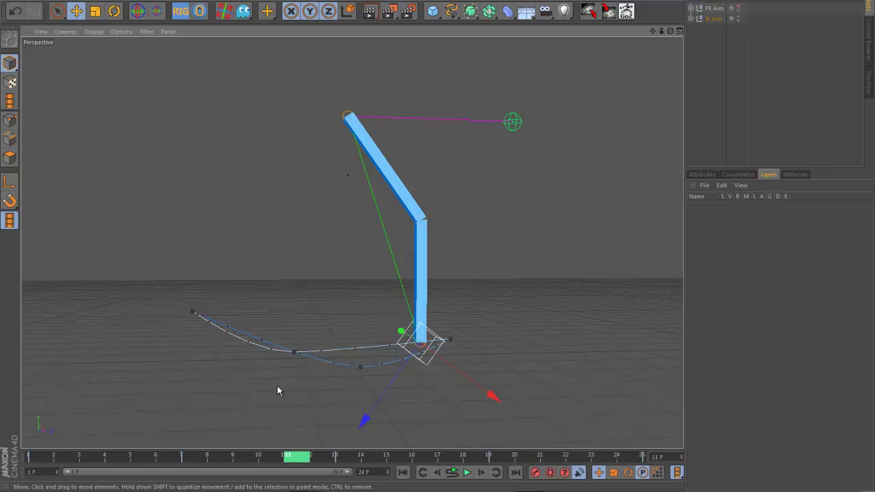
# Turn on autokeying and key the IK hand slightly lower at frames 4 and 10 to round its swing path
pyautogui.moveTo(39, 475); pyautogui.dragTo(131, 470)
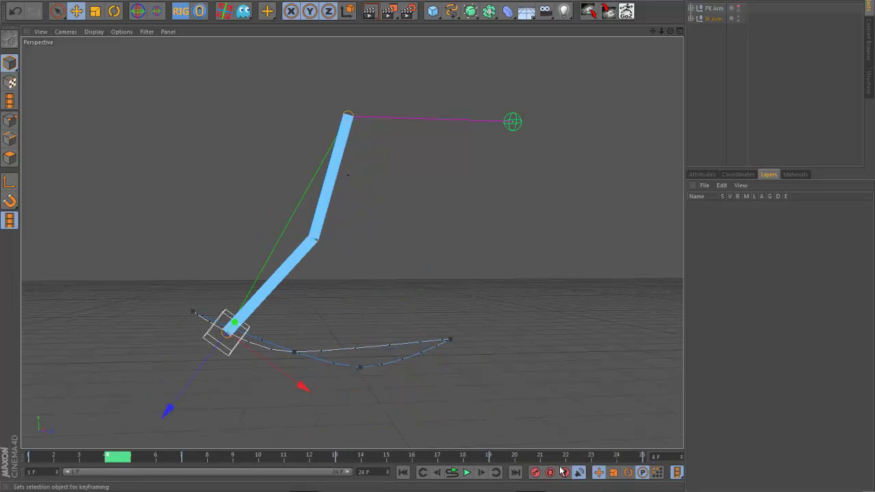
pyautogui.moveTo(310, 314); pyautogui.dragTo(311, 317)
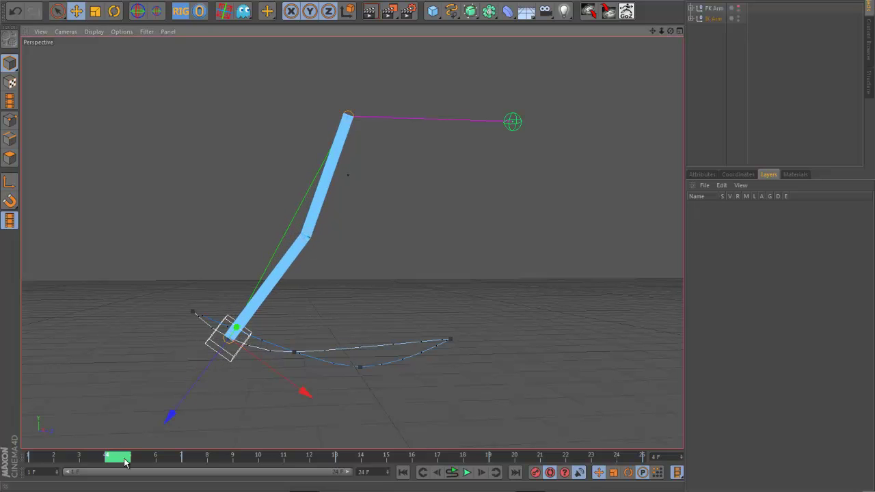
pyautogui.moveTo(125, 462); pyautogui.dragTo(270, 467)
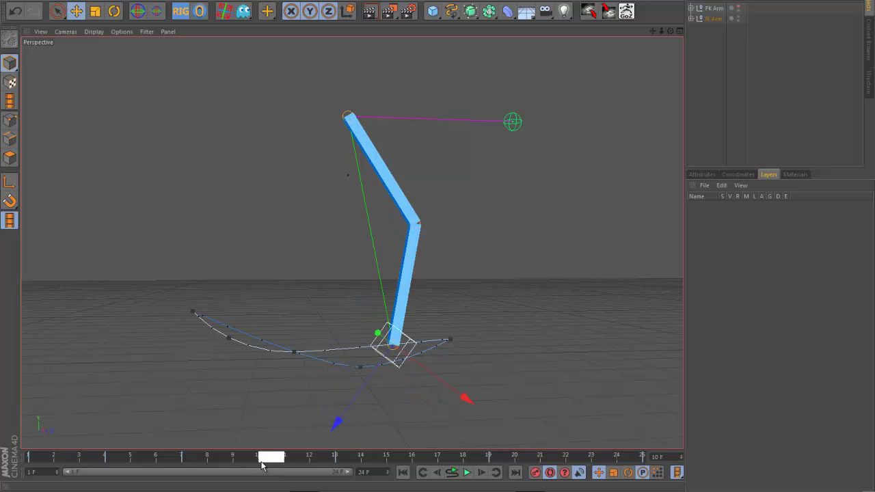
pyautogui.moveTo(305, 419); pyautogui.dragTo(422, 461)
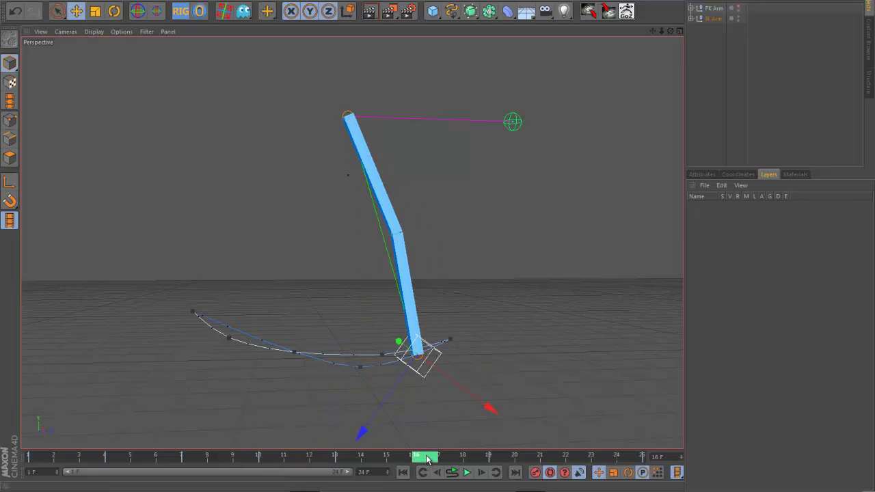
# Adjust the IK hand control's position at frames 16 and 22 to curve the return swing into an arc
pyautogui.moveTo(556, 385); pyautogui.dragTo(547, 386)
pyautogui.moveTo(416, 456); pyautogui.dragTo(578, 456)
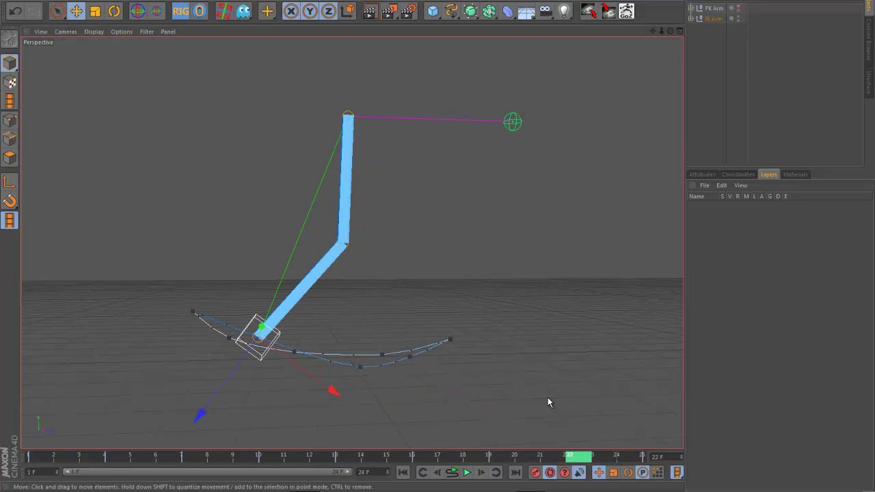
pyautogui.moveTo(548, 402); pyautogui.dragTo(544, 422)
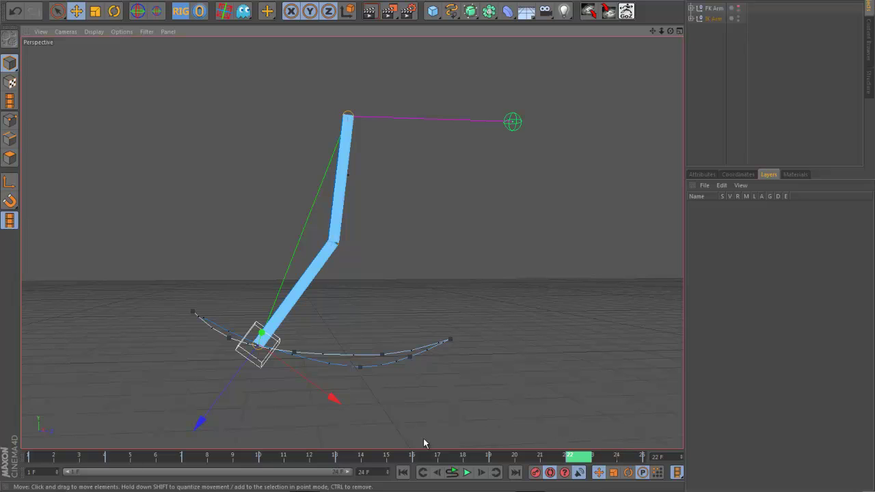
# Key the IK hand control lower at frame 21 to refine the return arc, and play the corrected swing
pyautogui.click(495, 455)
pyautogui.click(474, 419)
pyautogui.moveTo(502, 457); pyautogui.dragTo(551, 456)
pyautogui.click(299, 374)
pyautogui.moveTo(459, 385); pyautogui.dragTo(459, 392)
pyautogui.click(469, 472)
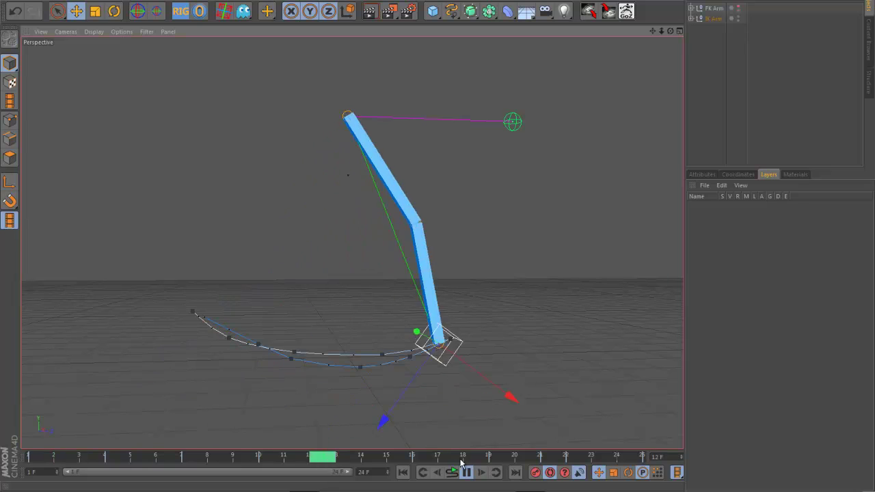
# Hide the IK Arm, show the FK Arm, play its swing, and scrub from frame 1 to frame 9
pyautogui.click(737, 17)
pyautogui.click(737, 6)
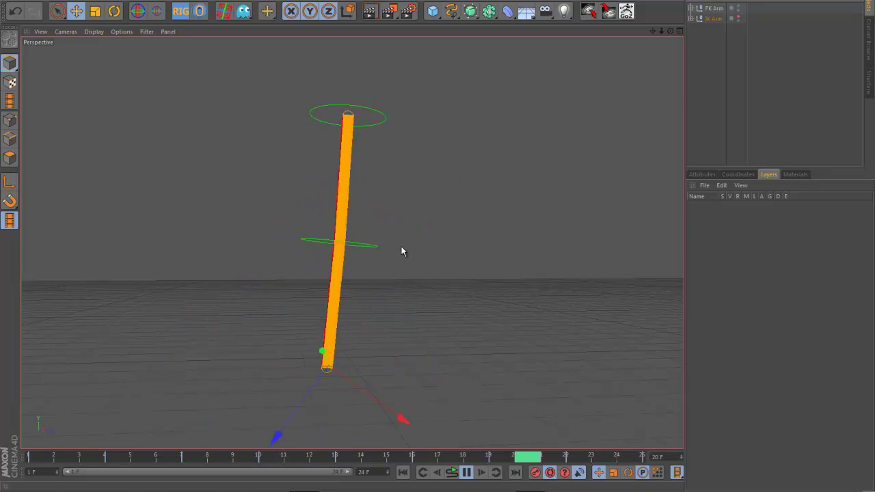
pyautogui.click(466, 472)
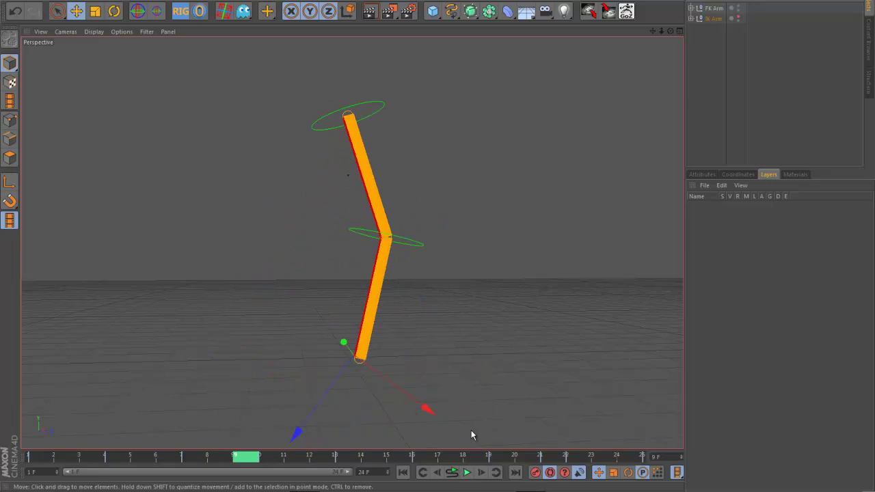
pyautogui.moveTo(234, 462); pyautogui.dragTo(24, 470)
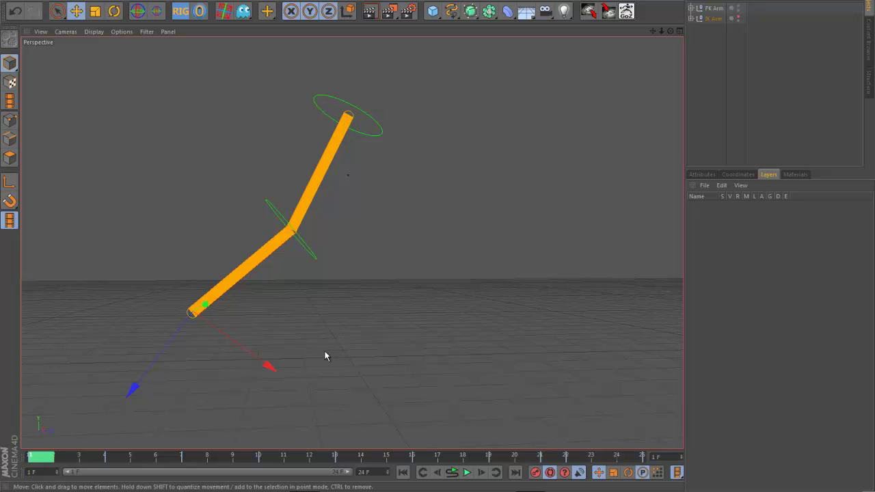
pyautogui.moveTo(74, 455); pyautogui.dragTo(245, 467)
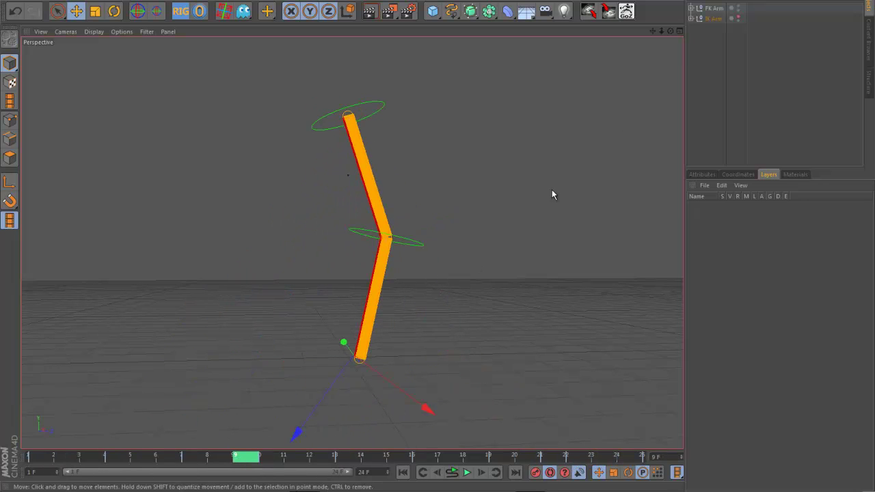
# Expand the FK Arm, select its upper arm and elbow controls, scrub to frame 24, and open their F-curves in the Timeline
pyautogui.click(691, 9)
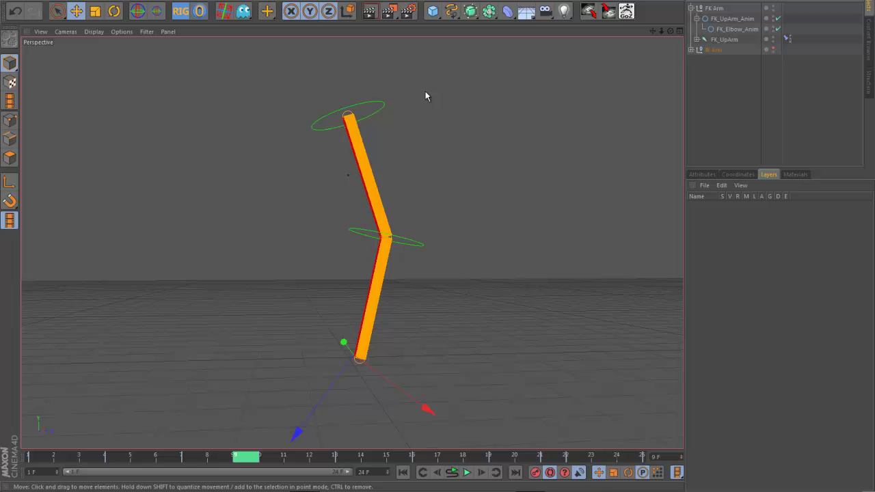
pyautogui.click(382, 109)
pyautogui.moveTo(73, 458); pyautogui.dragTo(671, 452)
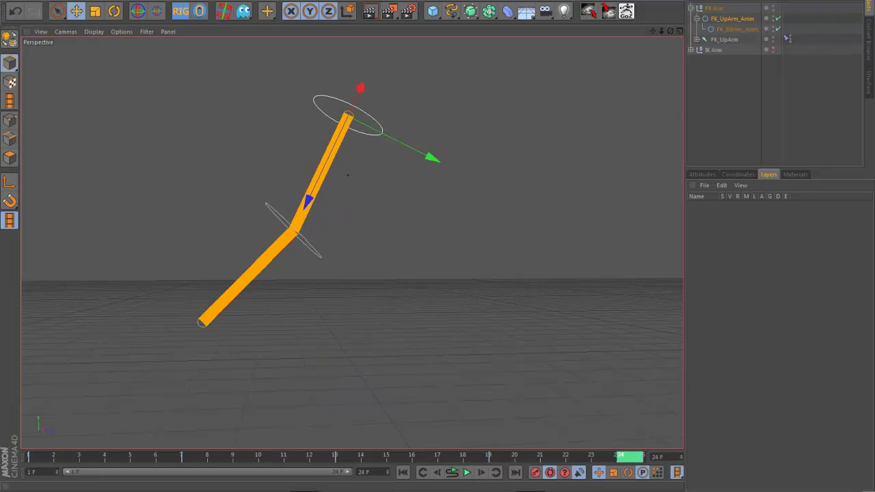
pyautogui.moveTo(874, 49); pyautogui.dragTo(560, 152)
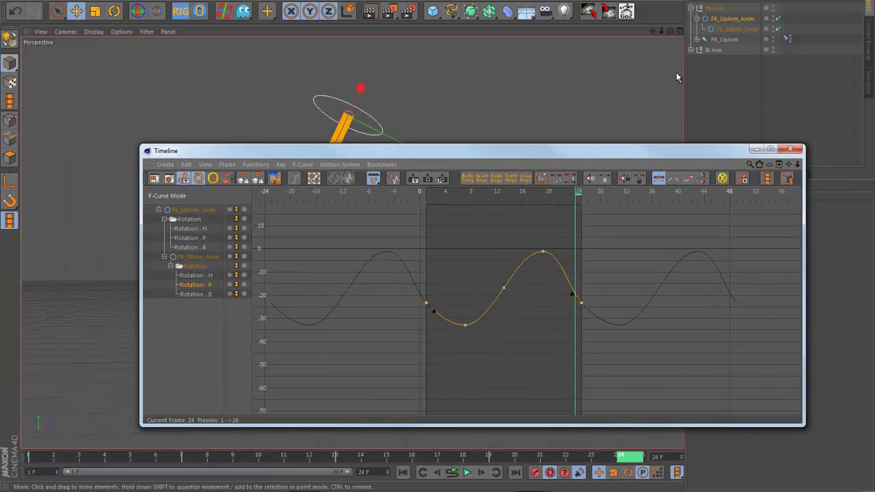
# Show all animated tracks in the Timeline, examine the FK upper arm's Rotation . P curve, and select IK_Goal inside the IK Arm
pyautogui.click(738, 30)
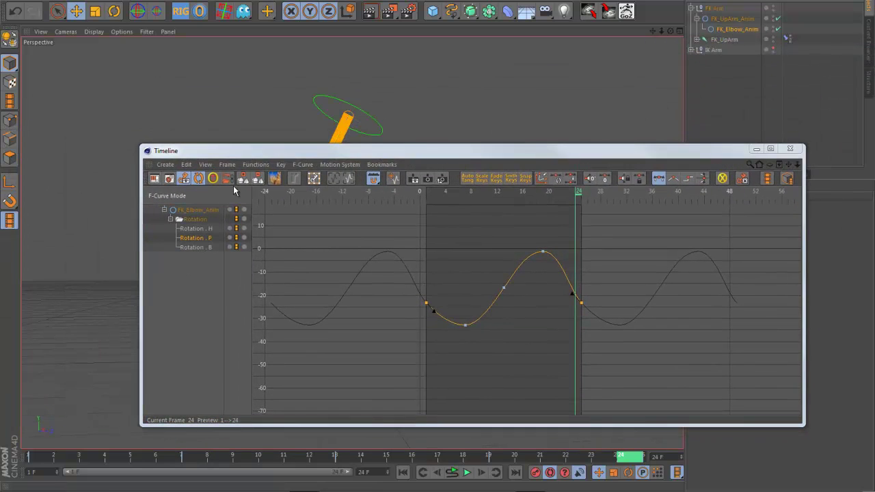
pyautogui.click(213, 179)
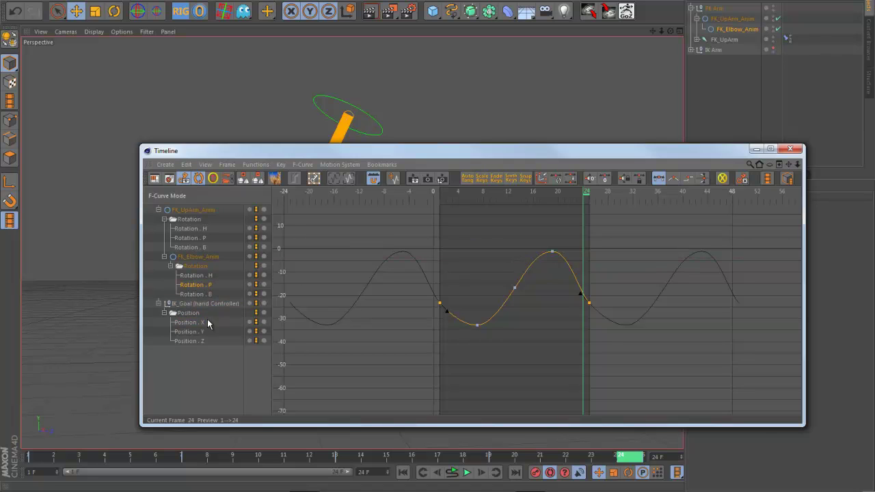
pyautogui.keyDown('alt'); pyautogui.moveTo(575, 357); pyautogui.dragTo(602, 197, button='middle'); pyautogui.keyUp('alt')
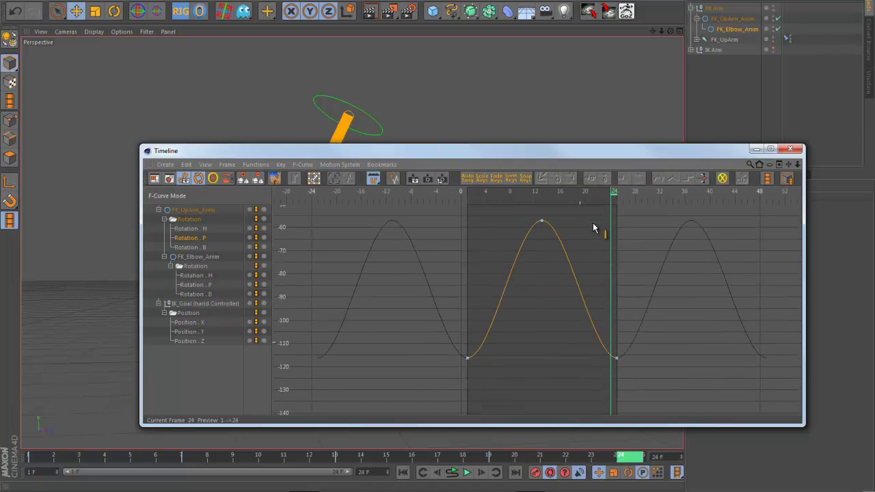
pyautogui.keyDown('alt'); pyautogui.moveTo(613, 287); pyautogui.dragTo(688, 365, button='right'); pyautogui.keyUp('alt')
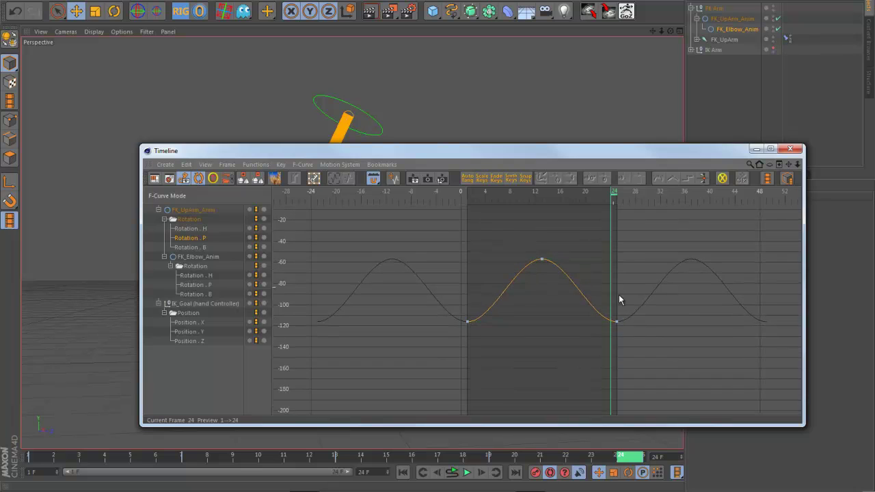
pyautogui.click(691, 49)
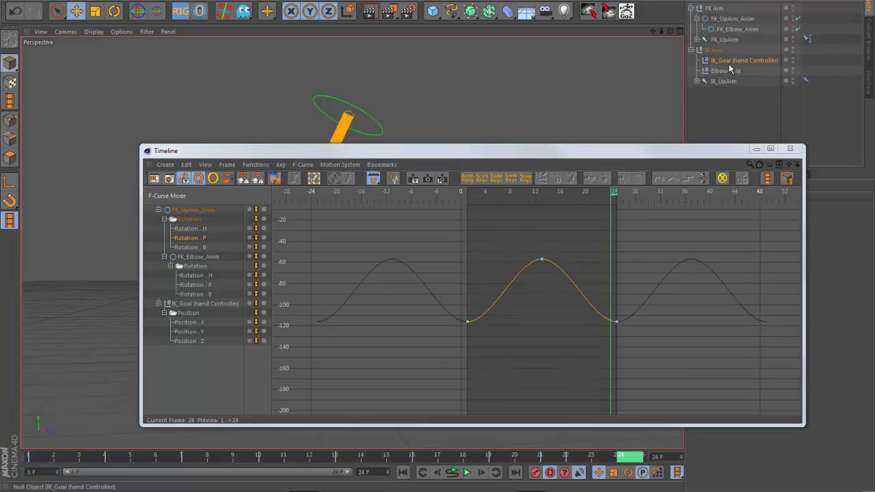
# Limit the Timeline to the IK_Goal tracks and frame the hand controller's Position . Y curve to examine its shape
pyautogui.click(204, 178)
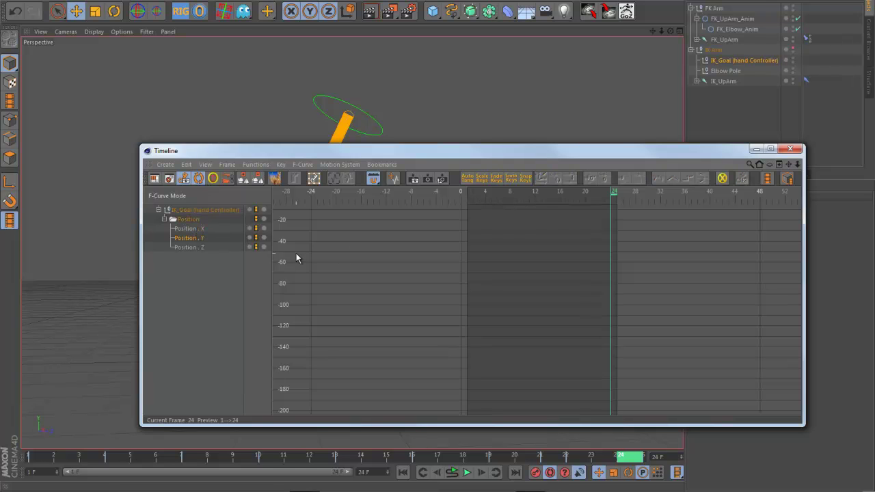
pyautogui.press('Tab')
pyautogui.press('Tab')
pyautogui.press('h')
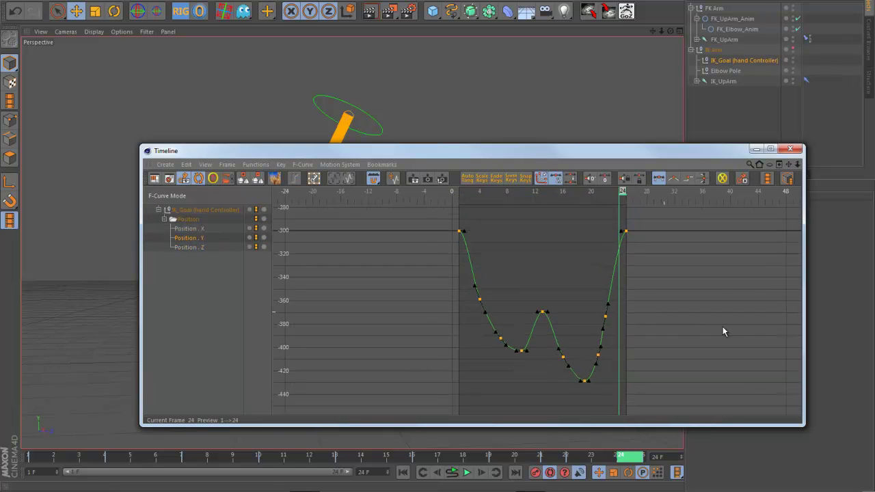
# Minimize the Timeline, play the FK swing with the IK Arm shown alongside, and scrub to frame 24 to compare both arms
pyautogui.click(756, 150)
pyautogui.click(466, 471)
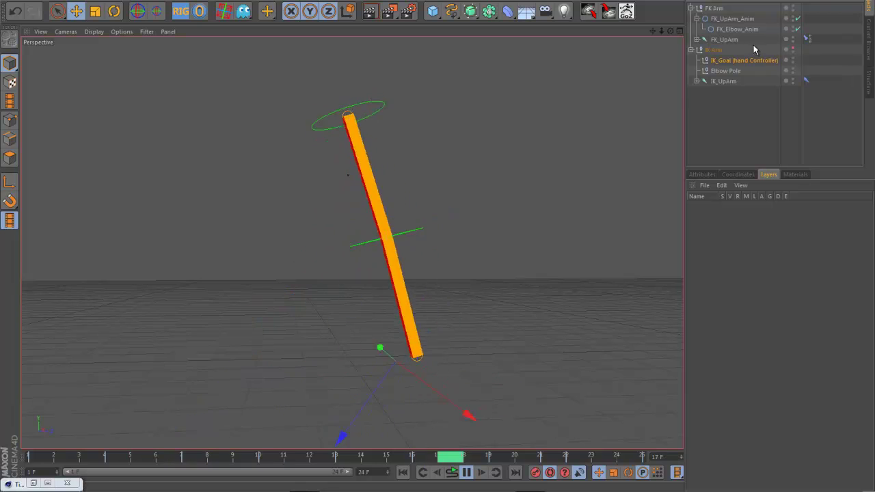
pyautogui.click(791, 49)
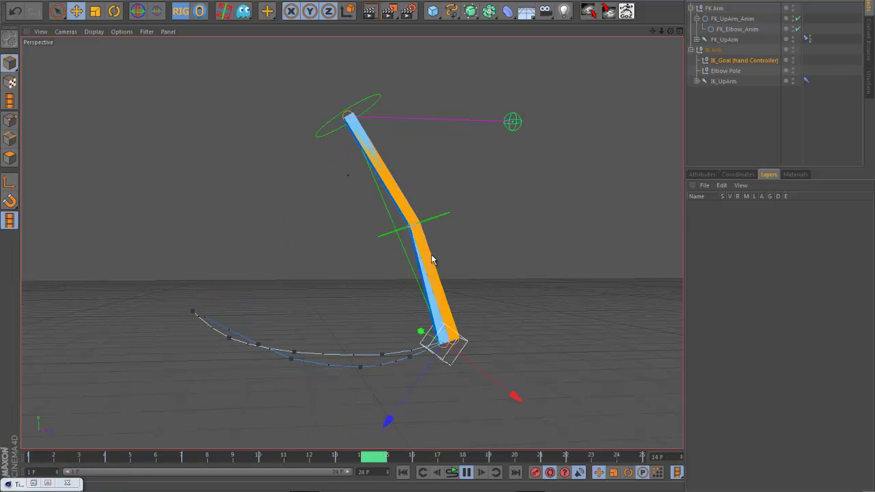
pyautogui.click(467, 473)
pyautogui.moveTo(36, 457); pyautogui.dragTo(654, 439)
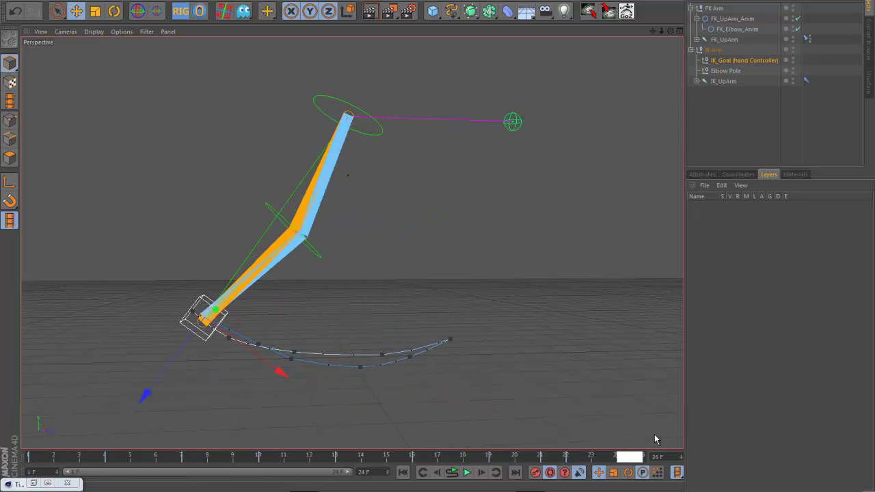
# Hide the IK Arm again, play the FK swing alone, and select FK_UpArm_Anim
pyautogui.doubleClick(793, 49)
pyautogui.click(465, 472)
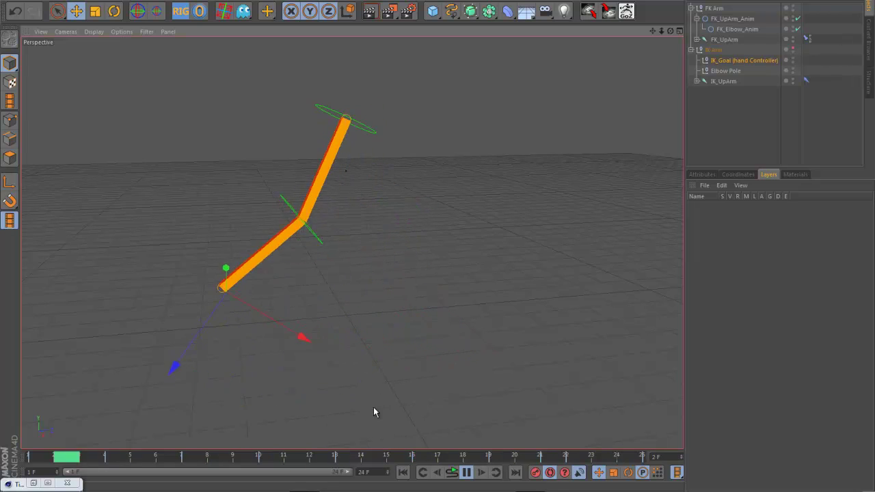
pyautogui.click(732, 18)
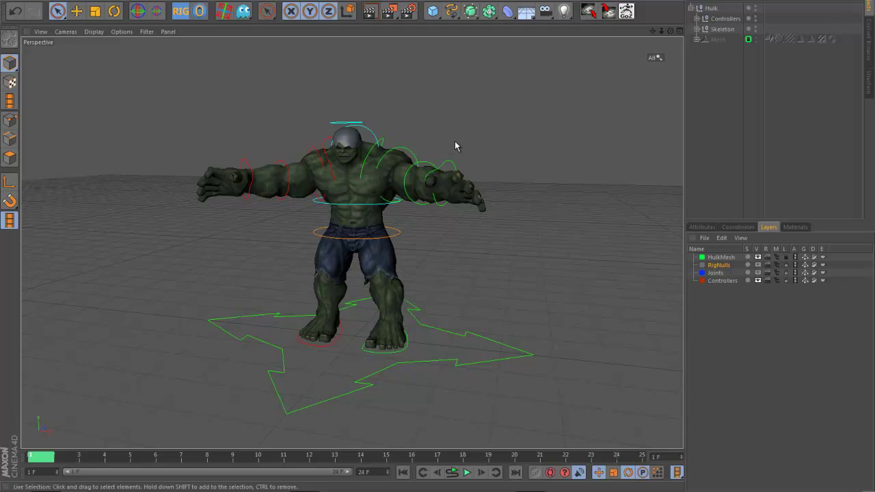
# Examine the Hulk character rig from several angles and render the Perspective view
pyautogui.keyDown('alt'); pyautogui.moveTo(533, 260); pyautogui.dragTo(511, 269); pyautogui.keyUp('alt')
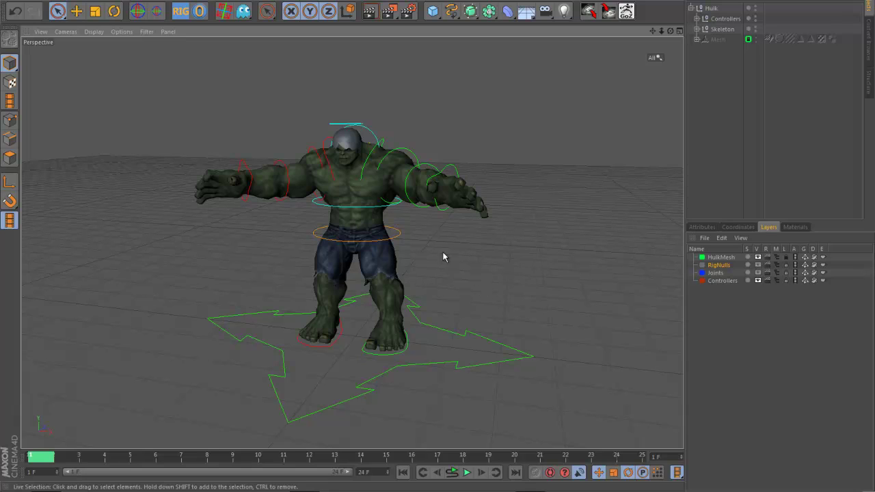
pyautogui.keyDown('alt'); pyautogui.moveTo(463, 237); pyautogui.dragTo(518, 271); pyautogui.keyUp('alt')
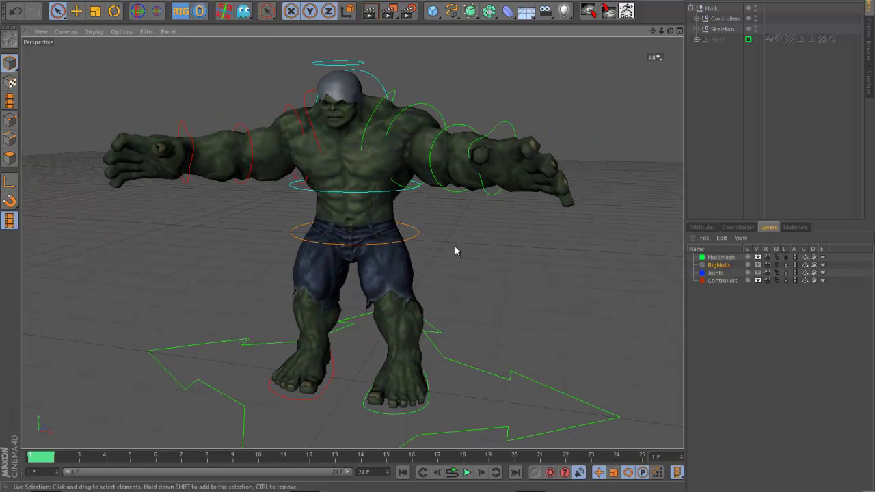
pyautogui.moveTo(471, 246)
pyautogui.keyDown('alt'); pyautogui.mouseDown()
pyautogui.moveTo(488, 254)
pyautogui.moveTo(514, 241)
pyautogui.moveTo(321, 266)
pyautogui.moveTo(461, 258)
pyautogui.moveTo(459, 269)
pyautogui.moveTo(499, 264)
pyautogui.moveTo(459, 245)
pyautogui.moveTo(492, 262)
pyautogui.moveTo(483, 258)
pyautogui.moveTo(523, 247)
pyautogui.moveTo(501, 236)
pyautogui.mouseUp(); pyautogui.keyUp('alt')
pyautogui.press('n')
pyautogui.press('a')
pyautogui.click(374, 12)
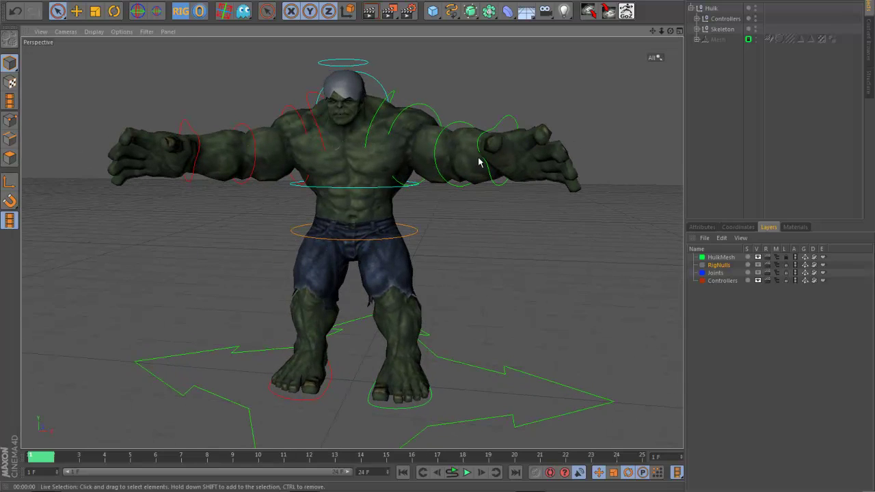
pyautogui.click(369, 12)
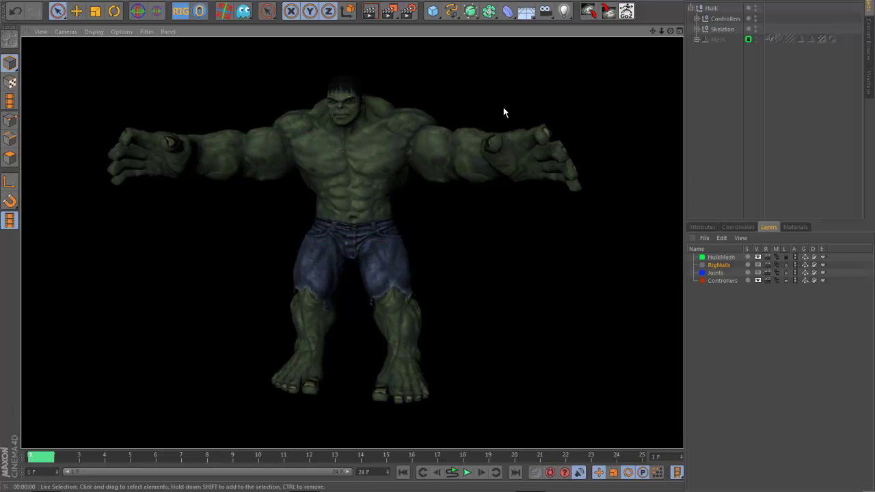
pyautogui.keyDown('alt'); pyautogui.moveTo(528, 196); pyautogui.dragTo(468, 246); pyautogui.keyUp('alt')
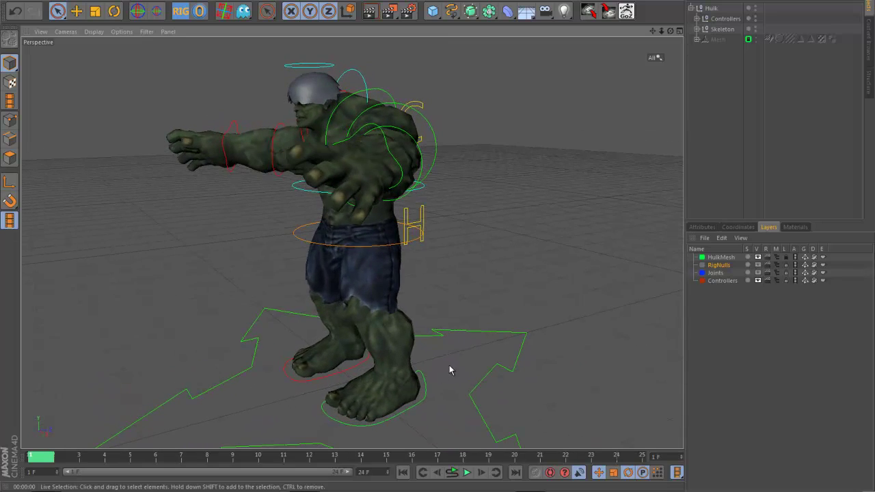
# Display the FOOT attributes of the left foot control L_Foot_Anim and enlarge the attribute area
pyautogui.click(699, 227)
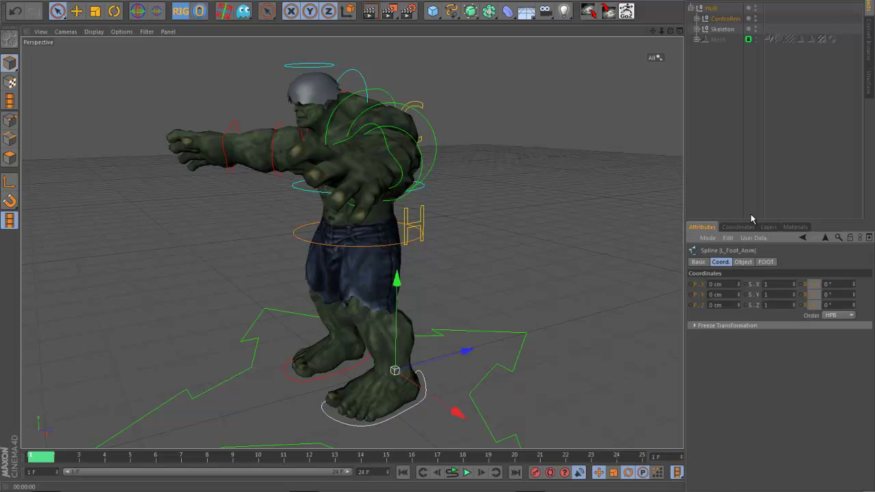
pyautogui.click(764, 261)
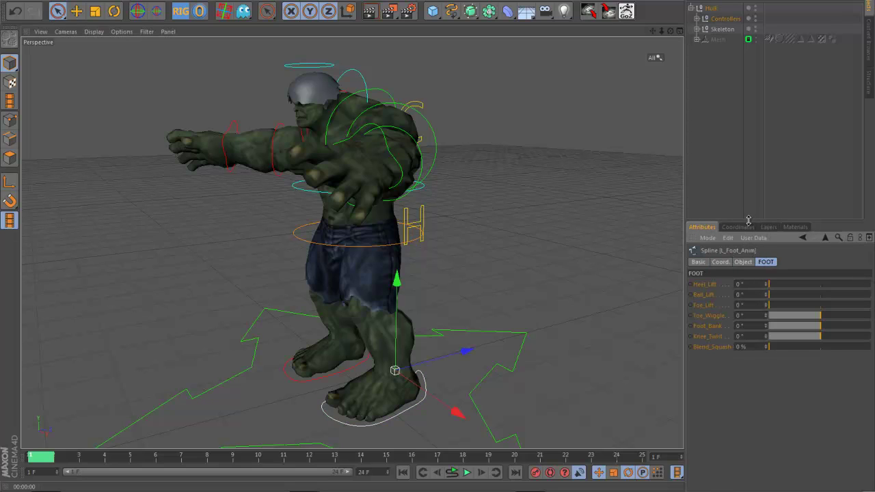
pyautogui.moveTo(747, 220); pyautogui.dragTo(748, 160)
pyautogui.keyDown('alt'); pyautogui.moveTo(541, 274); pyautogui.dragTo(559, 280); pyautogui.keyUp('alt')
# Try out the left foot control's Heel_Lift, Knee_Twist and Blend_Squash attributes
pyautogui.moveTo(780, 226); pyautogui.dragTo(817, 271)
pyautogui.keyDown('alt'); pyautogui.moveTo(625, 320); pyautogui.dragTo(702, 300); pyautogui.keyUp('alt')
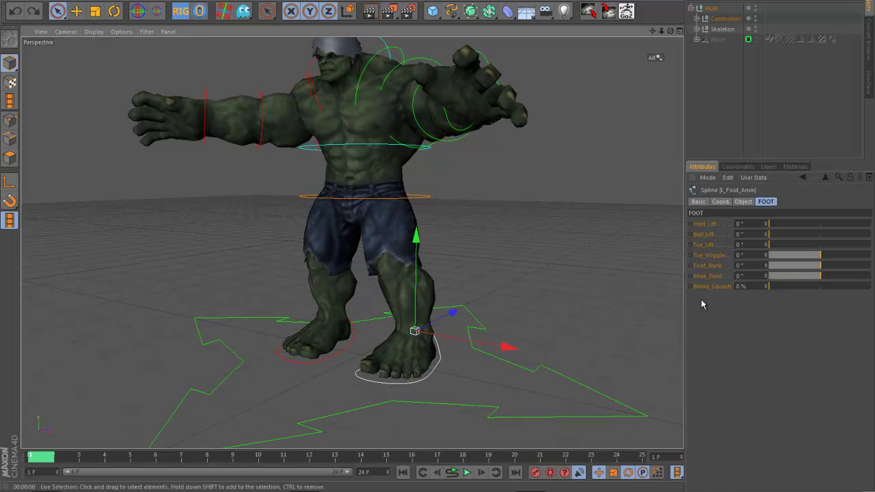
pyautogui.moveTo(826, 281); pyautogui.dragTo(839, 281)
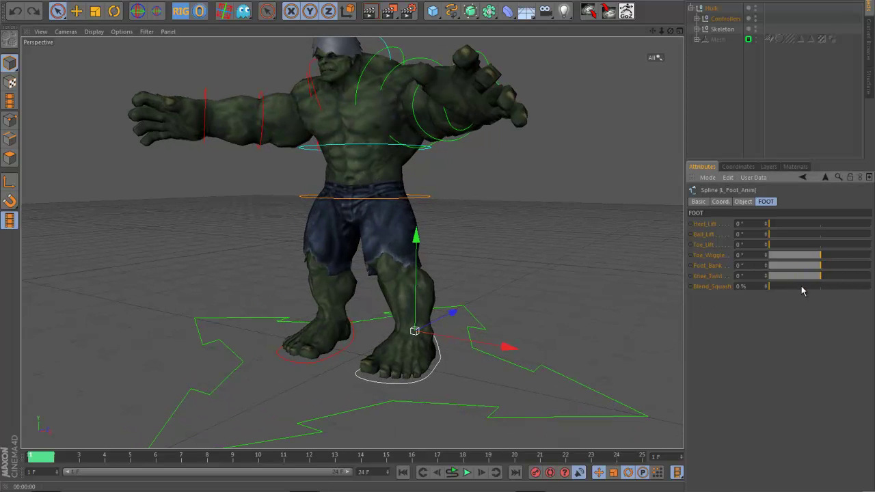
pyautogui.keyDown('alt'); pyautogui.moveTo(479, 307); pyautogui.dragTo(581, 308); pyautogui.keyUp('alt')
pyautogui.moveTo(767, 286); pyautogui.dragTo(799, 290)
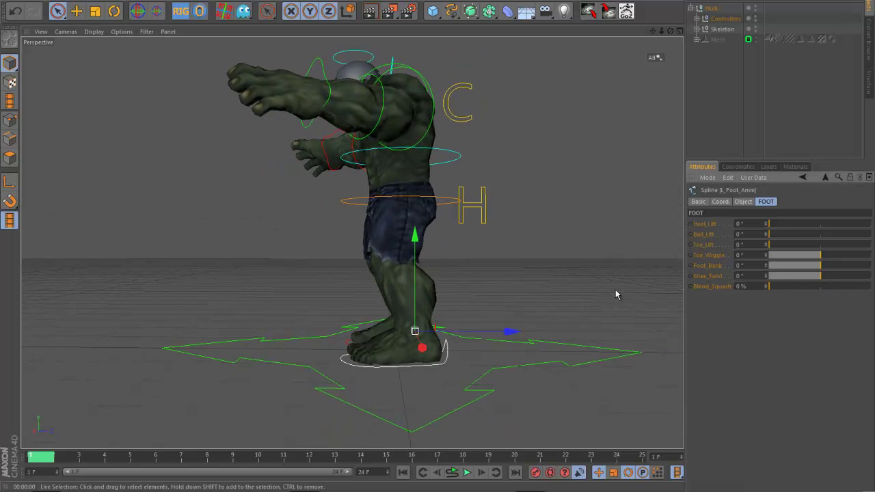
pyautogui.keyDown('alt'); pyautogui.moveTo(566, 320); pyautogui.dragTo(618, 323); pyautogui.keyUp('alt')
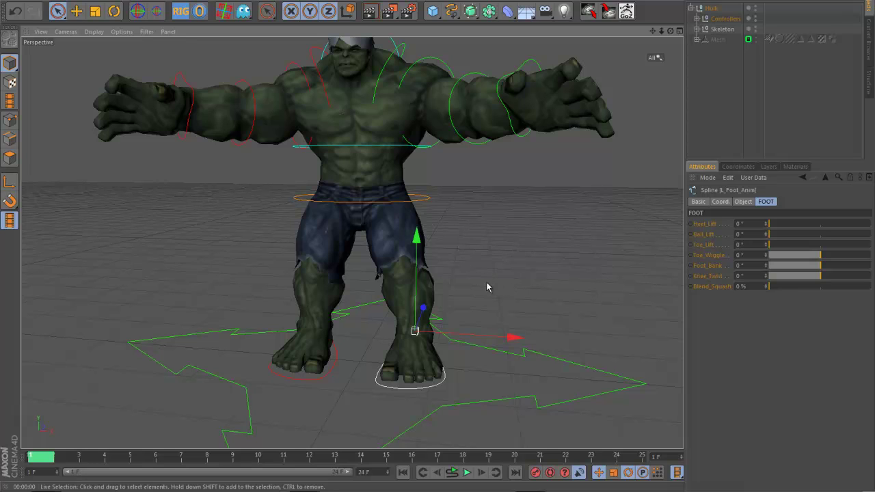
pyautogui.moveTo(524, 281)
pyautogui.keyDown('alt'); pyautogui.mouseDown()
pyautogui.moveTo(537, 293)
pyautogui.moveTo(528, 292)
pyautogui.mouseUp(); pyautogui.keyUp('alt')
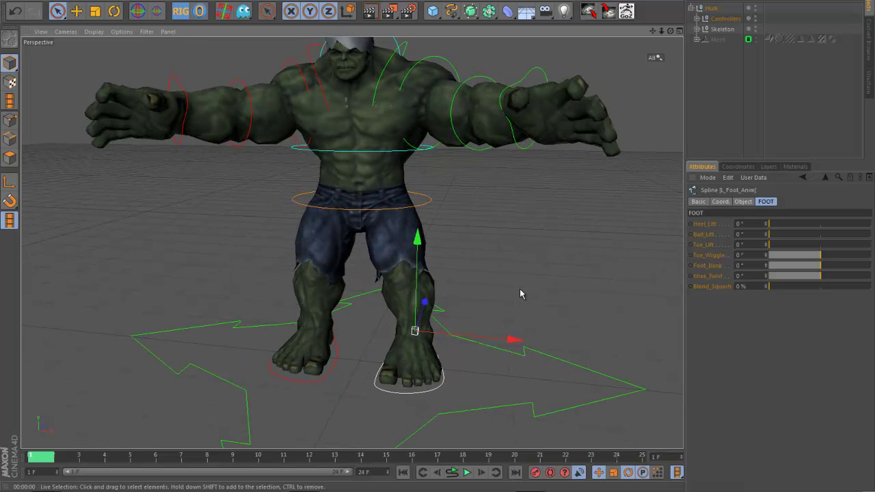
pyautogui.keyDown('alt'); pyautogui.moveTo(572, 260); pyautogui.dragTo(422, 220); pyautogui.keyUp('alt')
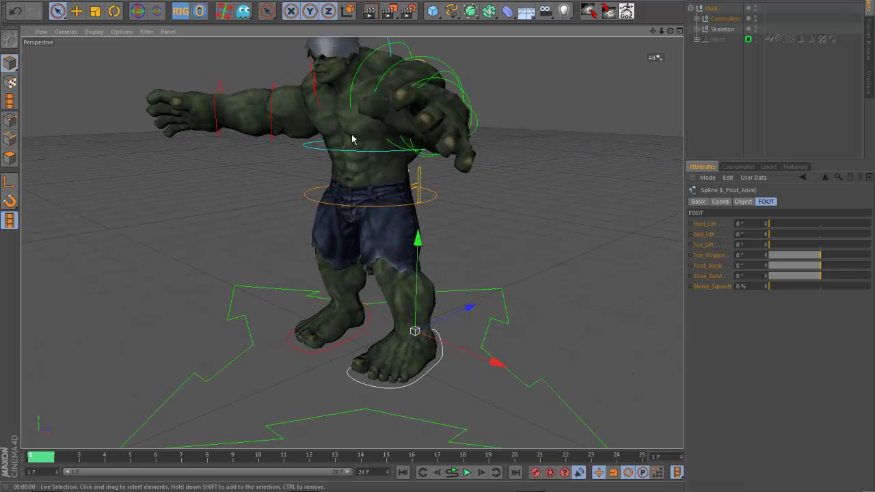
pyautogui.keyDown('alt'); pyautogui.moveTo(443, 112); pyautogui.dragTo(551, 242); pyautogui.keyUp('alt')
pyautogui.keyDown('alt'); pyautogui.moveTo(522, 267); pyautogui.dragTo(559, 300); pyautogui.keyUp('alt')
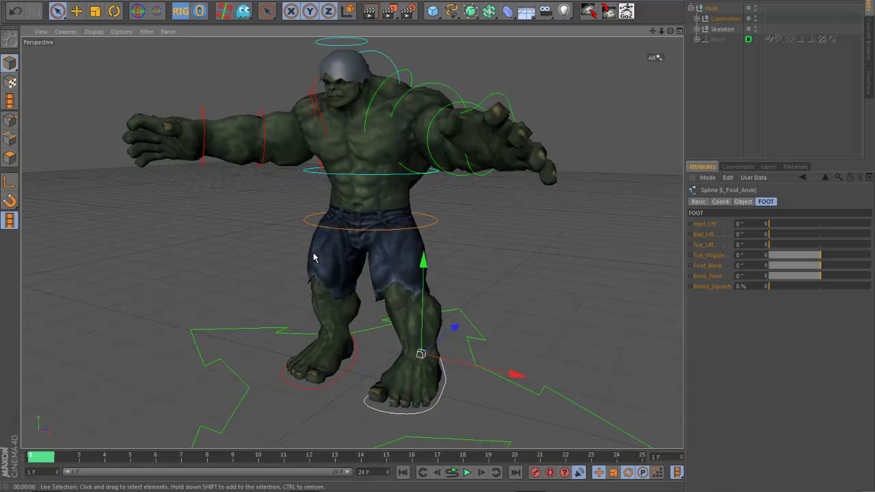
pyautogui.click(535, 262)
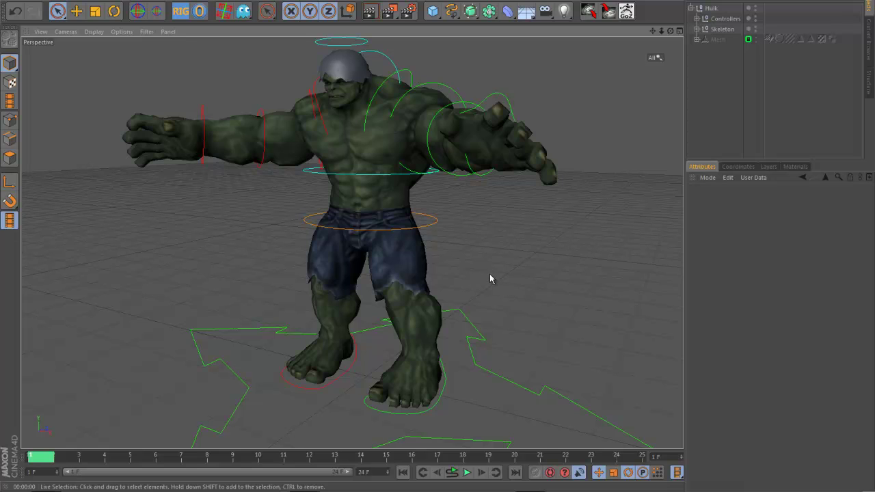
# In the Right view, move the left foot control forward and the right foot control backward into a stride
pyautogui.keyDown('alt'); pyautogui.moveTo(533, 288); pyautogui.dragTo(486, 289); pyautogui.keyUp('alt')
pyautogui.click(433, 402)
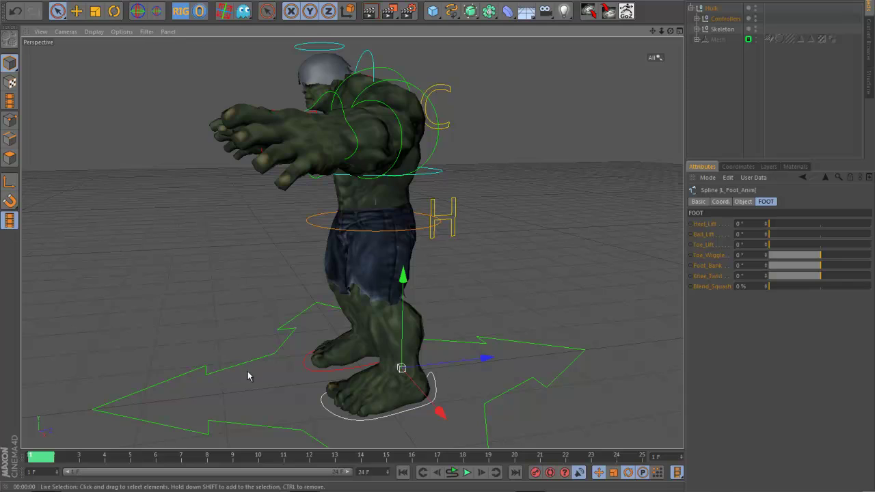
pyautogui.middleClick(246, 375)
pyautogui.middleClick(217, 369)
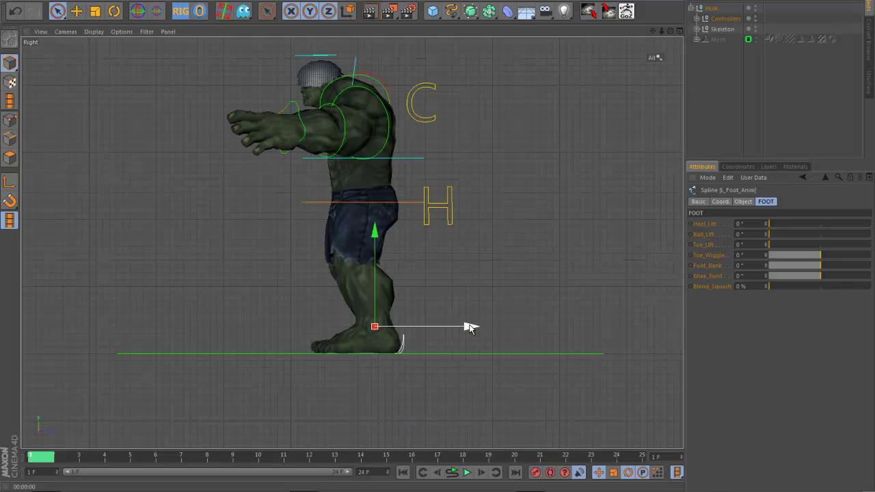
pyautogui.moveTo(468, 326); pyautogui.dragTo(400, 337)
pyautogui.click(404, 346)
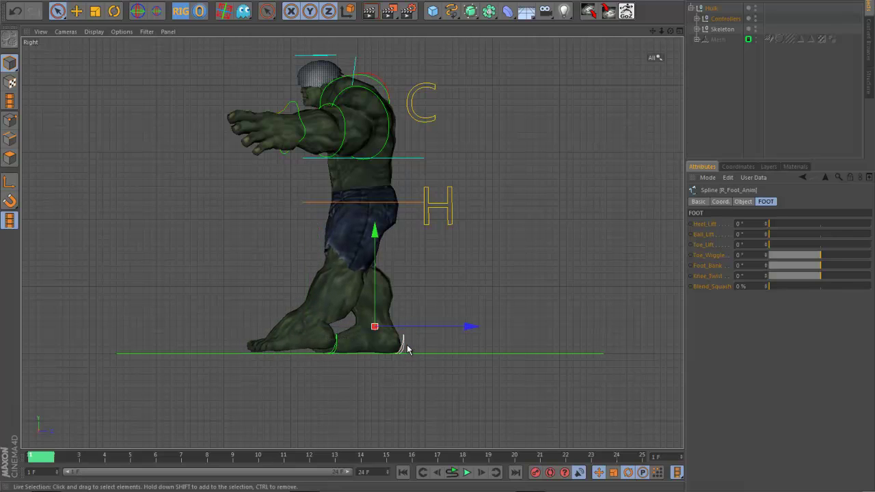
pyautogui.moveTo(472, 328); pyautogui.dragTo(536, 326)
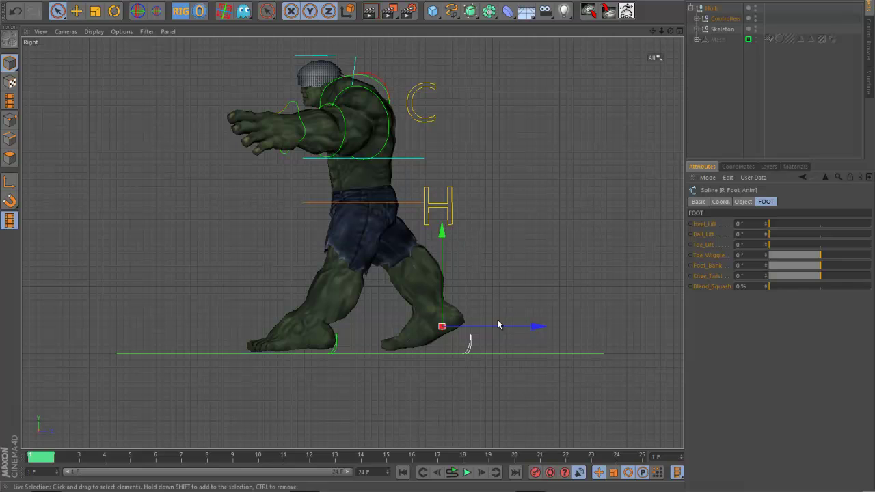
# Set the right foot's Ball_Lift to 52° and the left foot's Heel_Lift to 16.1°
pyautogui.scroll(5, 499, 338)
pyautogui.keyDown('alt'); pyautogui.moveTo(457, 338); pyautogui.dragTo(574, 374, button='middle'); pyautogui.keyUp('alt')
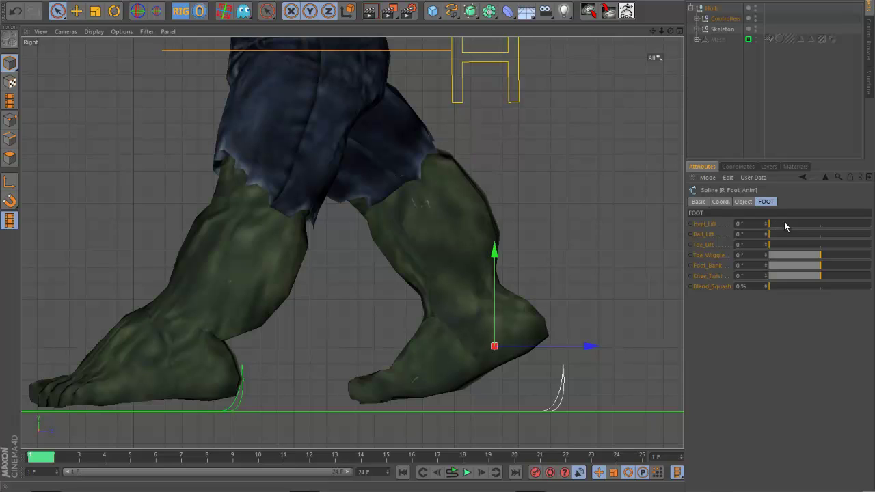
pyautogui.moveTo(773, 232); pyautogui.dragTo(829, 233)
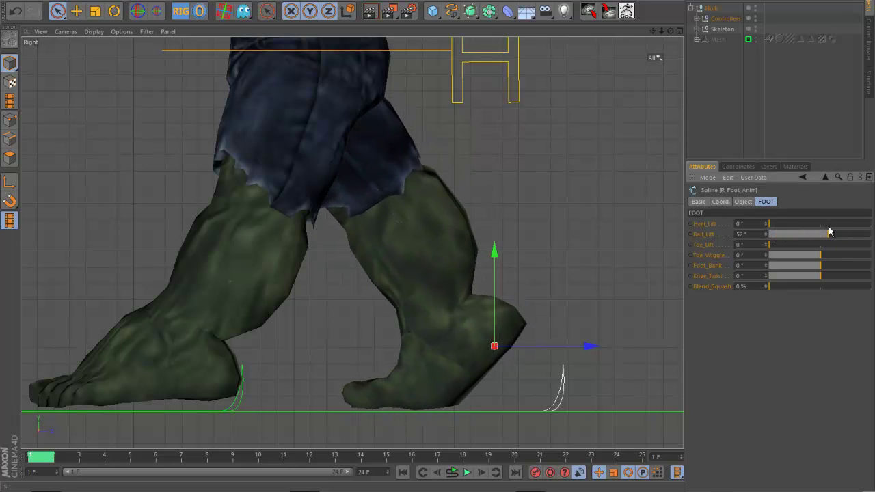
pyautogui.click(240, 395)
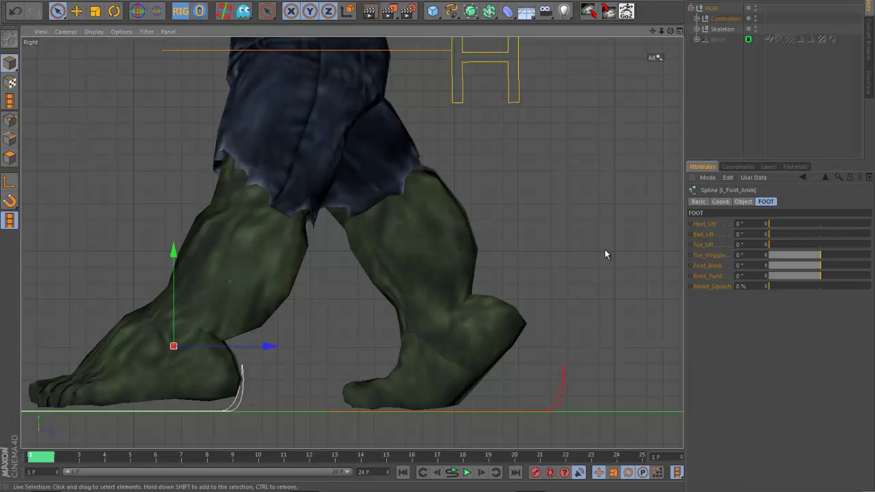
pyautogui.moveTo(786, 226)
pyautogui.mouseDown()
pyautogui.moveTo(775, 228)
pyautogui.moveTo(829, 226)
pyautogui.moveTo(788, 230)
pyautogui.mouseUp()
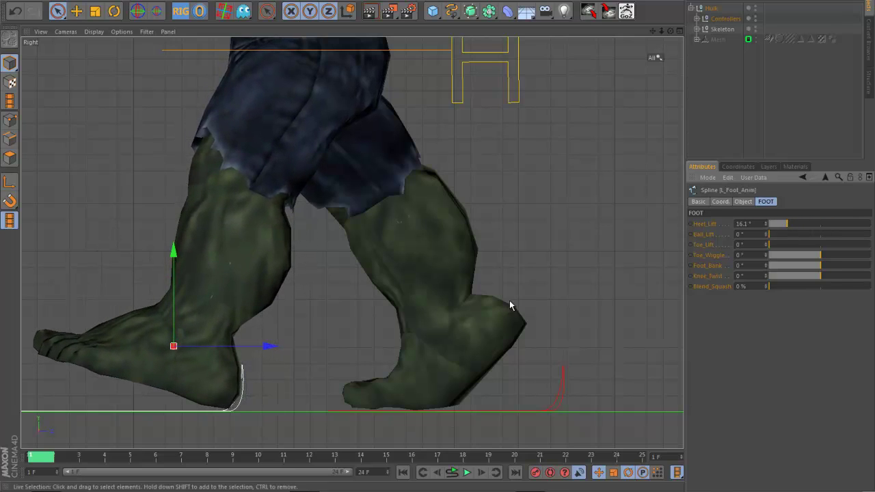
# Select the COG_Anim control around the hips and return to the Perspective view of the stride pose
pyautogui.scroll(-8, 442, 336)
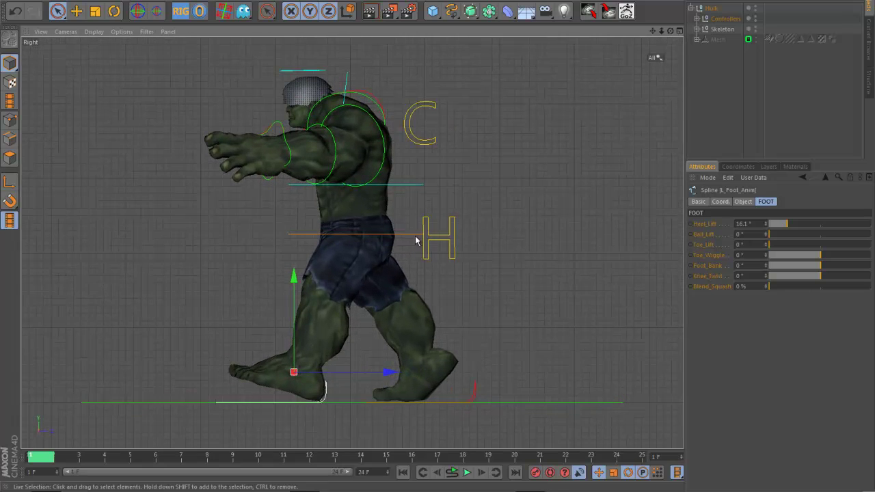
pyautogui.click(413, 235)
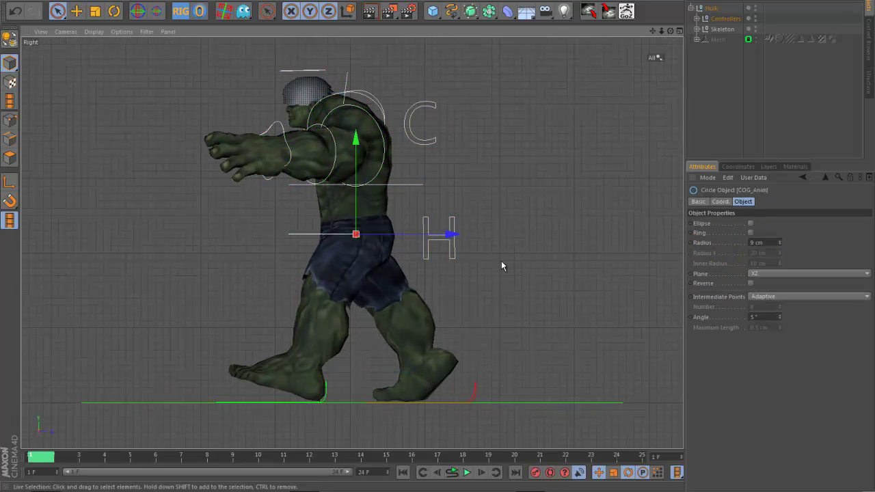
pyautogui.click(501, 266)
pyautogui.click(412, 235)
pyautogui.middleClick(360, 270)
pyautogui.middleClick(301, 222)
pyautogui.keyDown('alt'); pyautogui.moveTo(502, 277); pyautogui.dragTo(482, 266); pyautogui.keyUp('alt')
pyautogui.keyDown('alt'); pyautogui.moveTo(331, 231); pyautogui.dragTo(502, 252); pyautogui.keyUp('alt')
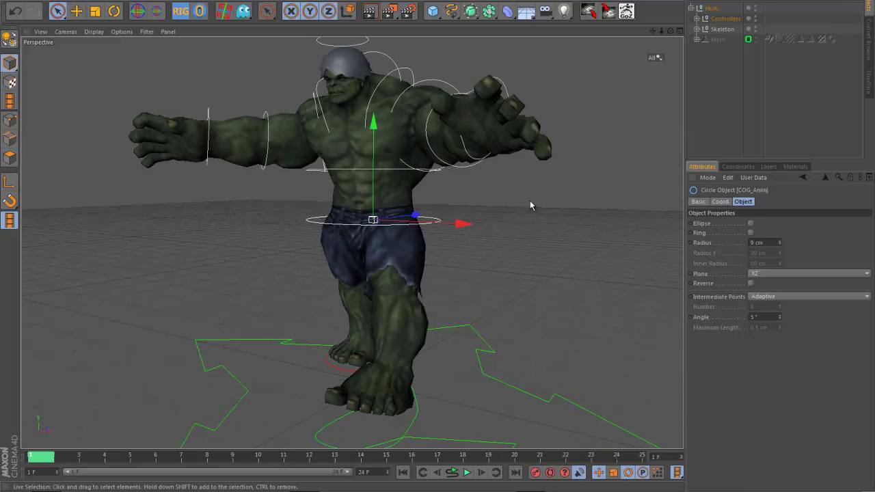
# Try moving the COG_Anim control vertically and rotating it, and undo the last change
pyautogui.keyDown('alt'); pyautogui.moveTo(529, 203); pyautogui.dragTo(515, 232); pyautogui.keyUp('alt')
pyautogui.click(311, 244)
pyautogui.click(316, 227)
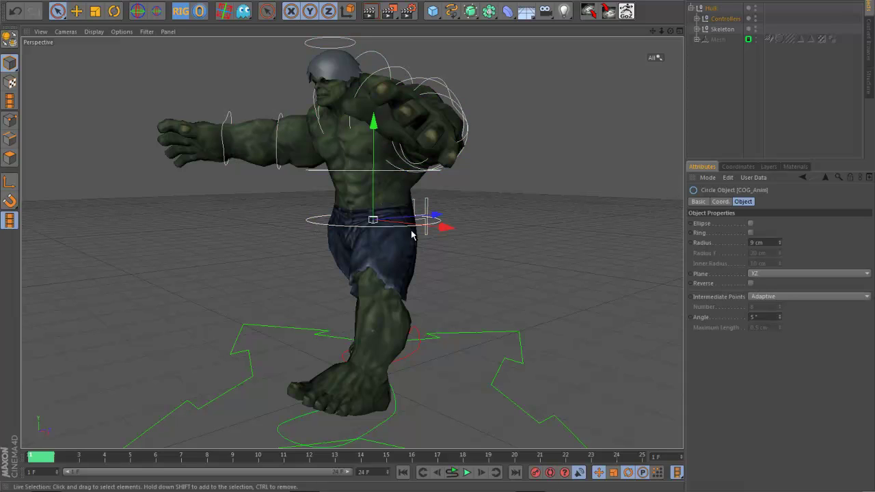
pyautogui.moveTo(373, 132)
pyautogui.mouseDown()
pyautogui.moveTo(373, 152)
pyautogui.moveTo(373, 133)
pyautogui.mouseUp()
pyautogui.keyDown('alt'); pyautogui.moveTo(362, 198); pyautogui.dragTo(405, 204); pyautogui.keyUp('alt')
pyautogui.press('r')
pyautogui.hotkey('ctrl', 'z')
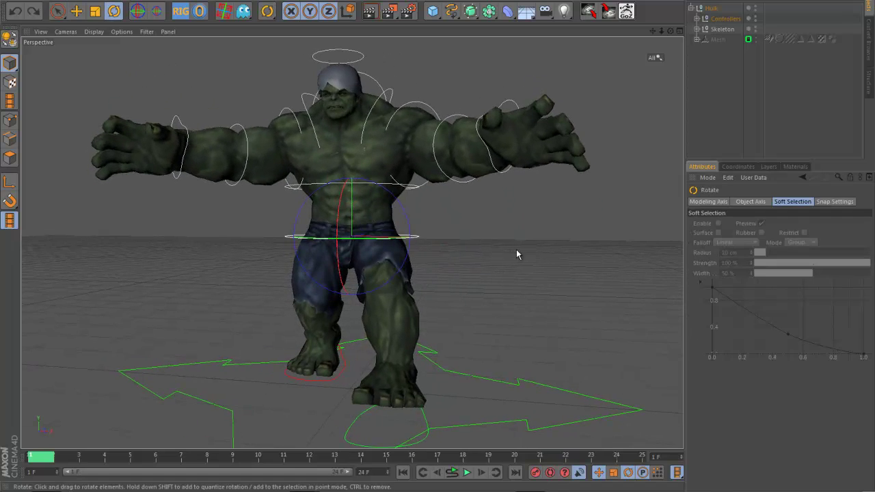
# Select the Hip_Anim control and try tilting the hips sideways, checking the pose from the front
pyautogui.moveTo(516, 254)
pyautogui.keyDown('alt'); pyautogui.mouseDown()
pyautogui.moveTo(473, 269)
pyautogui.moveTo(549, 264)
pyautogui.moveTo(506, 266)
pyautogui.mouseUp(); pyautogui.keyUp('alt')
pyautogui.click(436, 255)
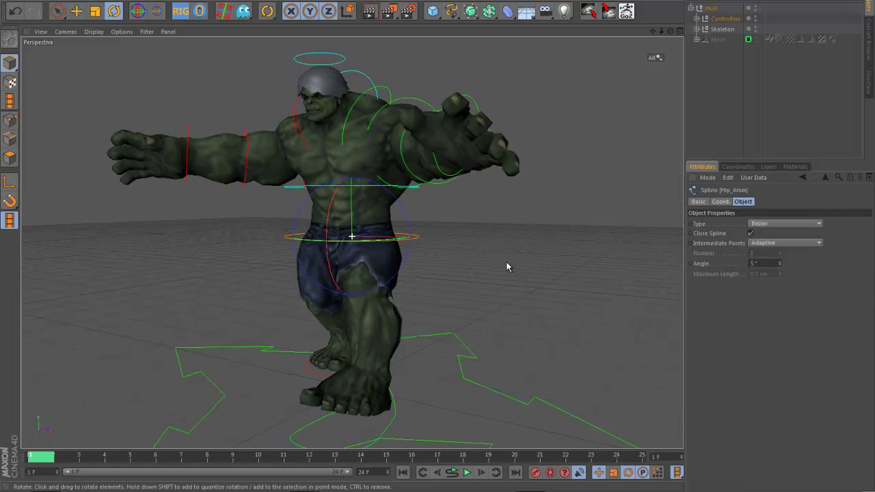
pyautogui.moveTo(412, 220); pyautogui.dragTo(394, 203)
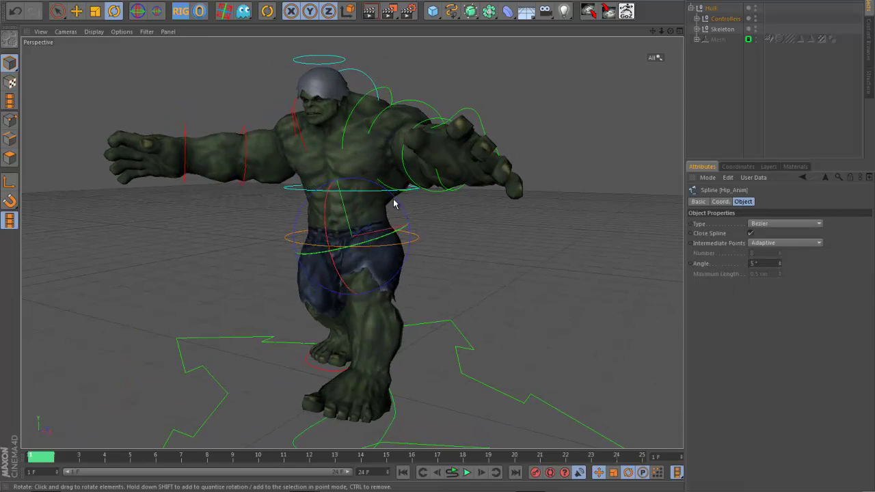
pyautogui.moveTo(394, 249)
pyautogui.mouseDown()
pyautogui.moveTo(379, 245)
pyautogui.moveTo(392, 246)
pyautogui.mouseUp()
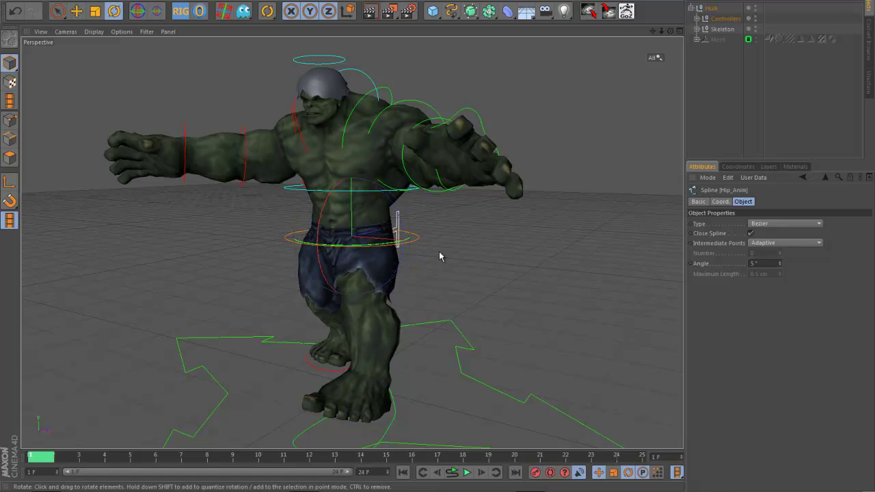
pyautogui.keyDown('alt'); pyautogui.moveTo(455, 269); pyautogui.dragTo(482, 273); pyautogui.keyUp('alt')
pyautogui.click(438, 248)
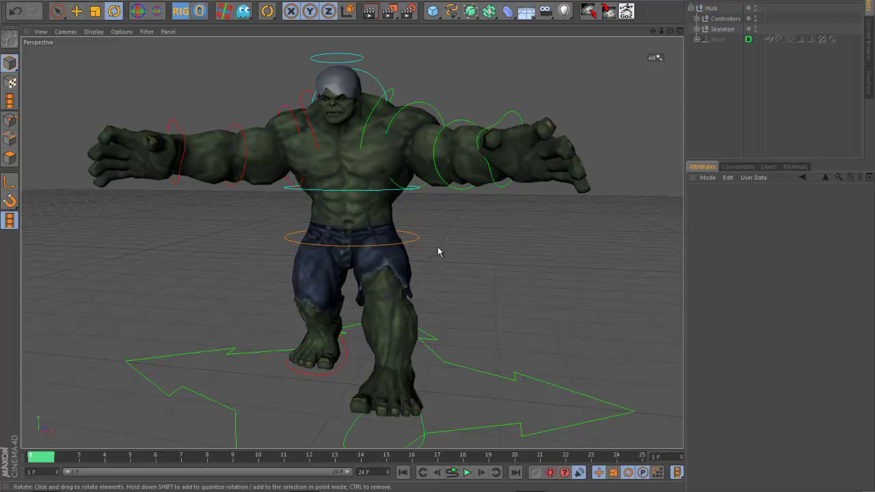
# Select the COG_Anim control around the hips and nudge it slightly upward and sideways
pyautogui.click(418, 244)
pyautogui.press('e')
pyautogui.moveTo(357, 201); pyautogui.dragTo(354, 195)
pyautogui.moveTo(440, 238)
pyautogui.mouseDown()
pyautogui.moveTo(423, 237)
pyautogui.moveTo(441, 240)
pyautogui.mouseUp()
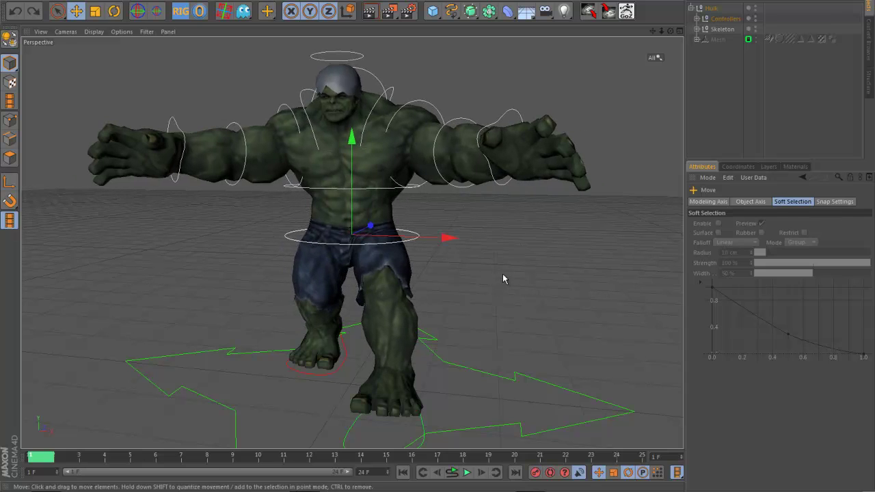
# Try tilting the COG_Anim control from side to side and counter-rotating the Spine_FK_Anim control above it
pyautogui.keyDown('alt'); pyautogui.moveTo(503, 275); pyautogui.dragTo(501, 284); pyautogui.keyUp('alt')
pyautogui.press('r')
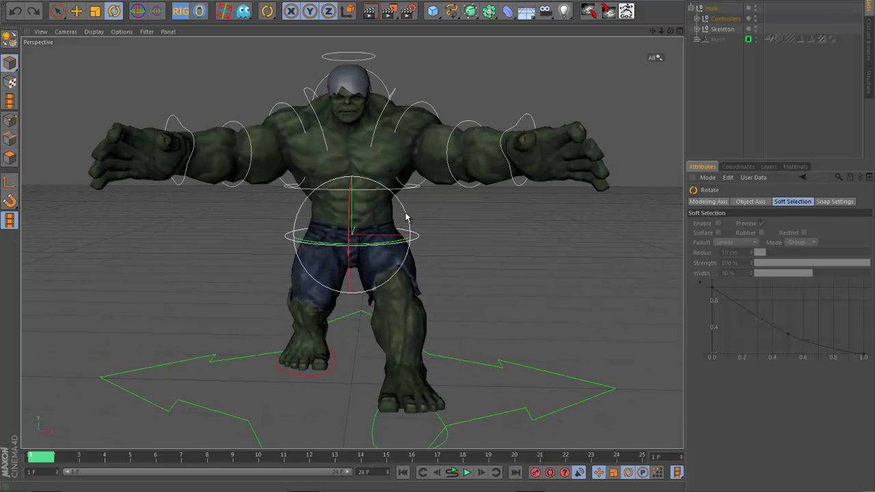
pyautogui.moveTo(406, 218); pyautogui.dragTo(371, 196)
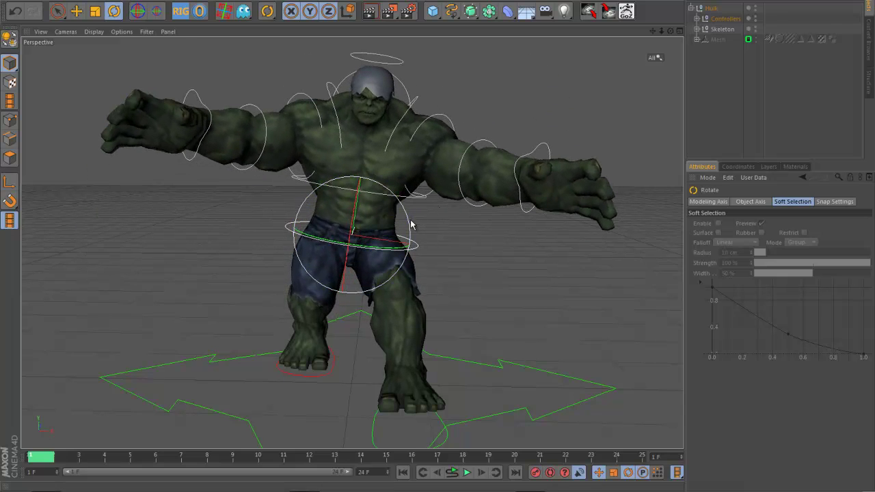
pyautogui.moveTo(410, 222); pyautogui.dragTo(399, 205)
pyautogui.click(427, 199)
pyautogui.click(382, 185)
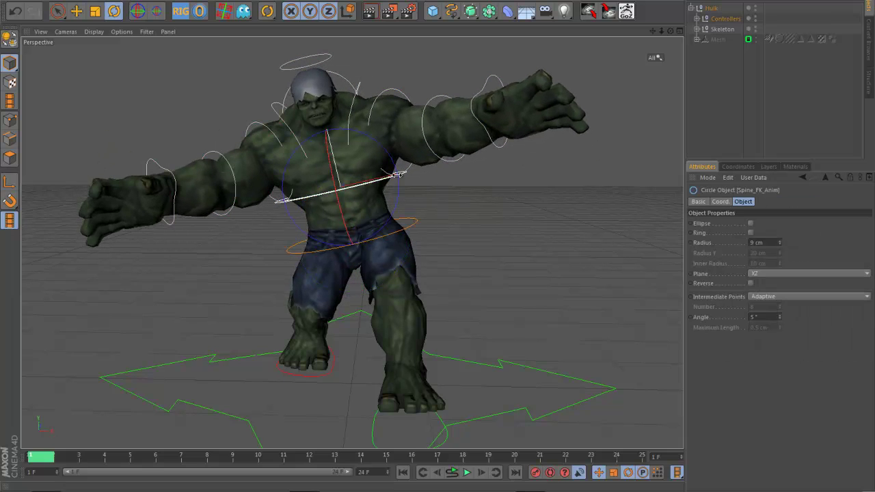
pyautogui.moveTo(399, 172)
pyautogui.mouseDown()
pyautogui.moveTo(410, 194)
pyautogui.moveTo(410, 182)
pyautogui.mouseUp()
# Undo the COG_Anim and Spine_FK_Anim rotations
pyautogui.hotkey('ctrl', 'z')
pyautogui.hotkey('ctrl', 'z')
pyautogui.hotkey('ctrl', 'z')
pyautogui.hotkey('ctrl', 'z')
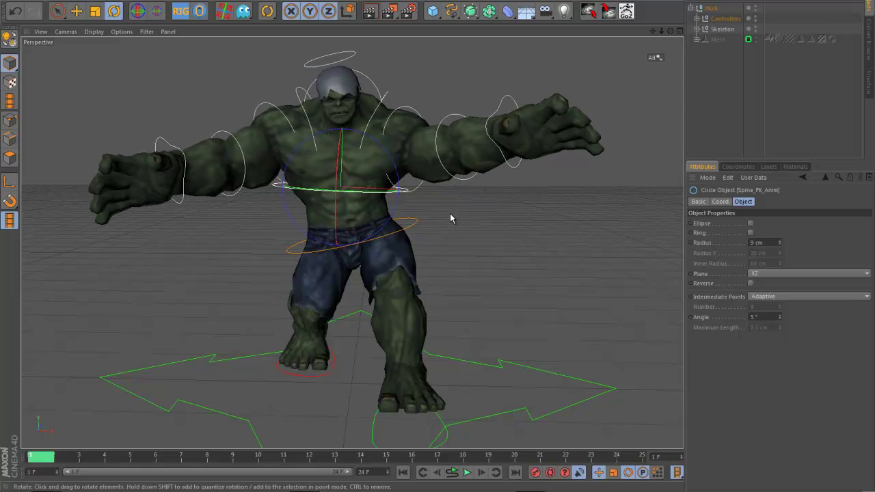
pyautogui.hotkey('ctrl', 'z')
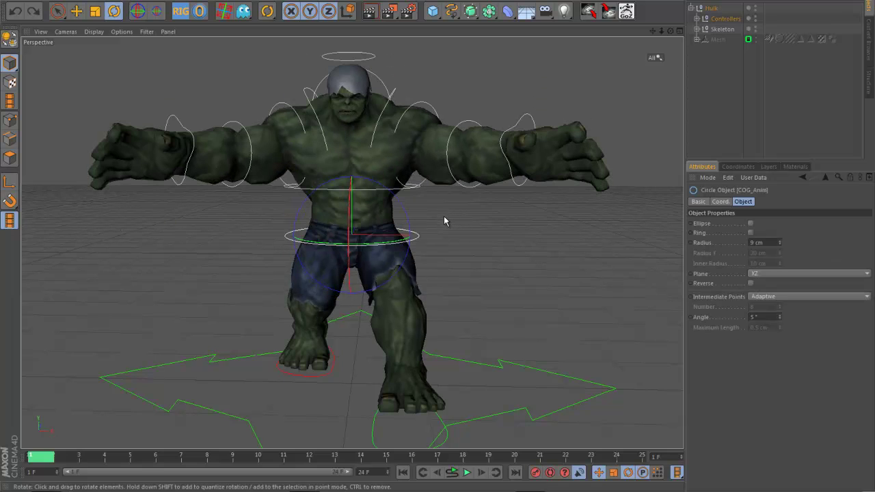
pyautogui.hotkey('ctrl', 'y')
pyautogui.hotkey('ctrl', 'y')
pyautogui.hotkey('ctrl', 'y')
pyautogui.hotkey('ctrl', 'y')
pyautogui.hotkey('ctrl', 'y')
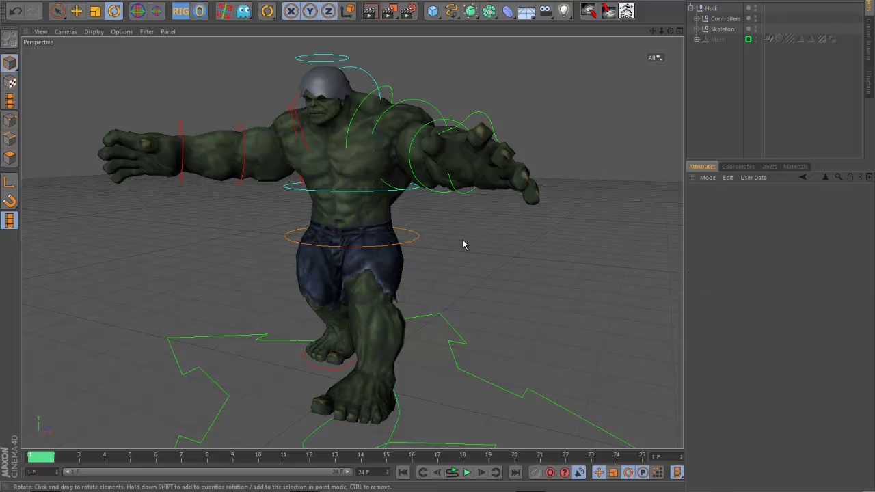
# Try out the H-shaped hip control and the C-shaped chest control behind the character, and undo the last changes
pyautogui.click(403, 215)
pyautogui.keyDown('alt'); pyautogui.moveTo(404, 217); pyautogui.dragTo(478, 232); pyautogui.keyUp('alt')
pyautogui.moveTo(409, 217); pyautogui.dragTo(427, 154)
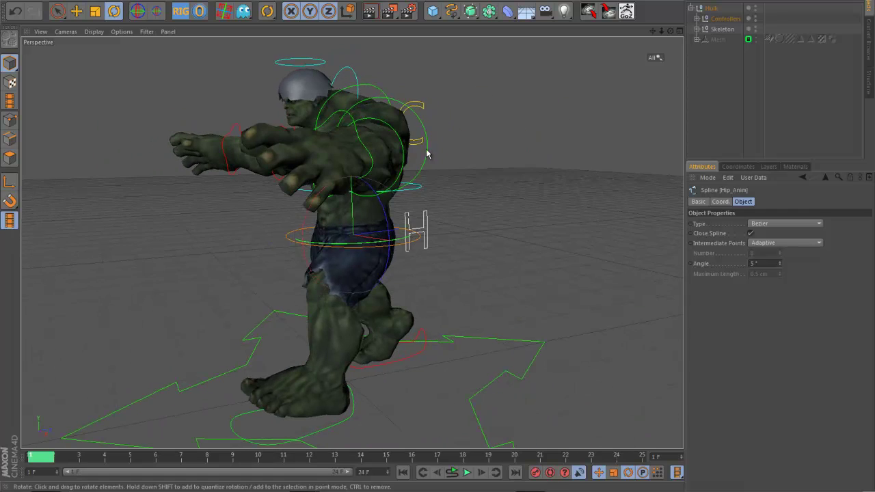
pyautogui.click(418, 107)
pyautogui.keyDown('alt'); pyautogui.moveTo(419, 111); pyautogui.dragTo(488, 138); pyautogui.keyUp('alt')
pyautogui.moveTo(376, 108); pyautogui.dragTo(376, 111)
pyautogui.click(378, 111)
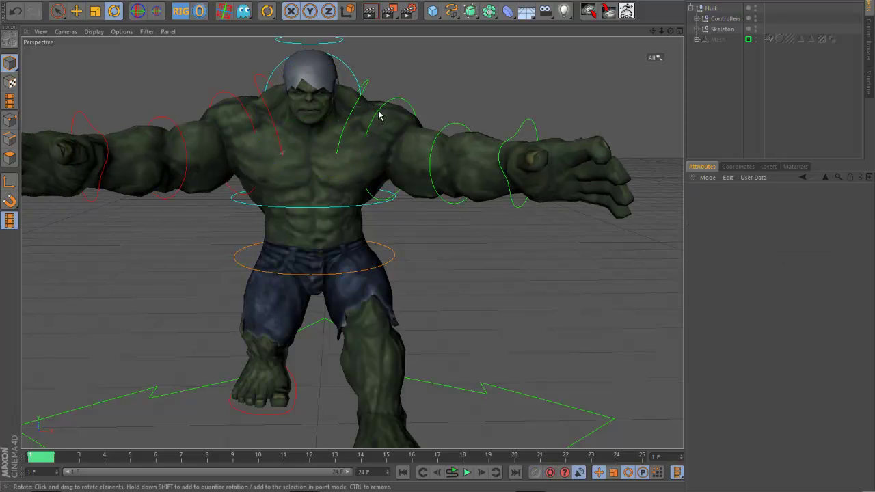
pyautogui.hotkey('ctrl', 'z')
pyautogui.hotkey('ctrl', 'z')
# Select the H-shaped Hip_Anim control and rotate it about -15° around its vertical axis to turn the hips with the stride
pyautogui.keyDown('alt'); pyautogui.moveTo(481, 299); pyautogui.dragTo(443, 229); pyautogui.keyUp('alt')
pyautogui.click(409, 224)
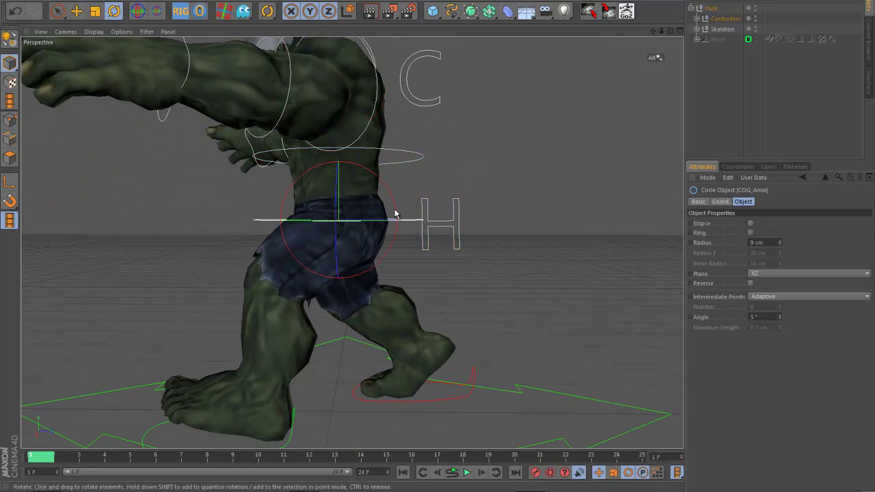
pyautogui.click(436, 223)
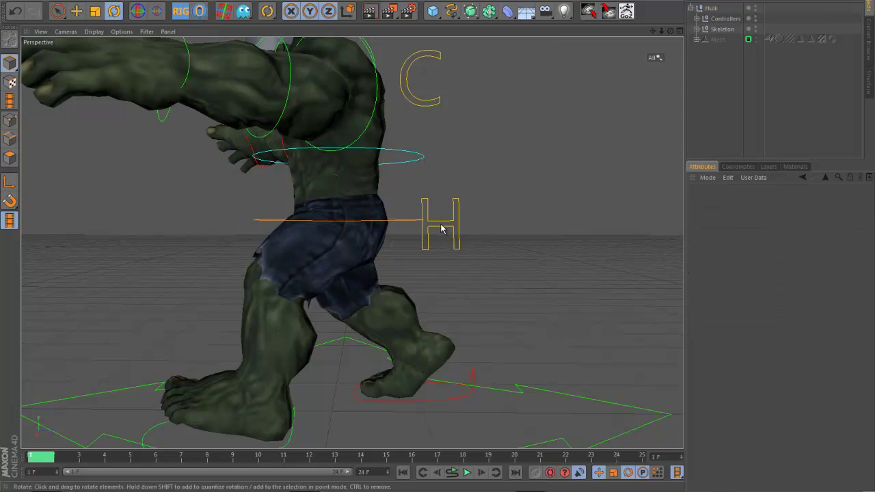
pyautogui.keyDown('alt'); pyautogui.moveTo(283, 95); pyautogui.dragTo(545, 249); pyautogui.keyUp('alt')
pyautogui.keyDown('alt'); pyautogui.moveTo(487, 249); pyautogui.dragTo(475, 227); pyautogui.keyUp('alt')
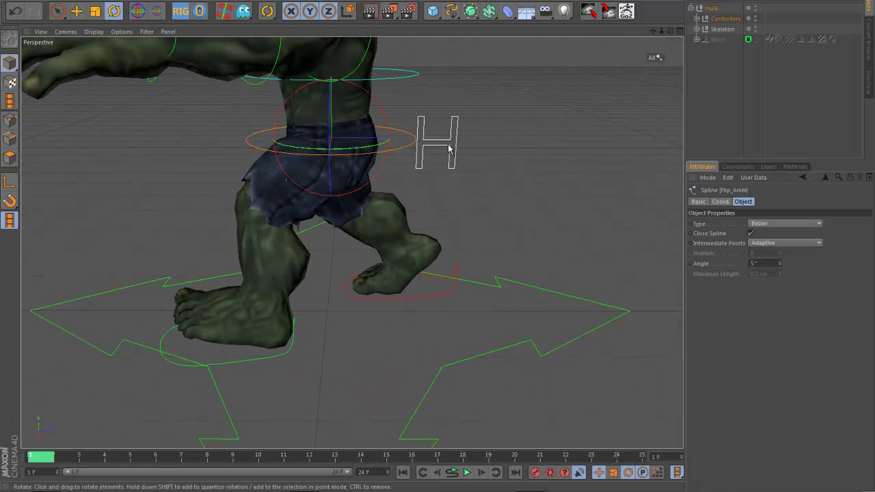
pyautogui.moveTo(362, 146); pyautogui.dragTo(343, 150)
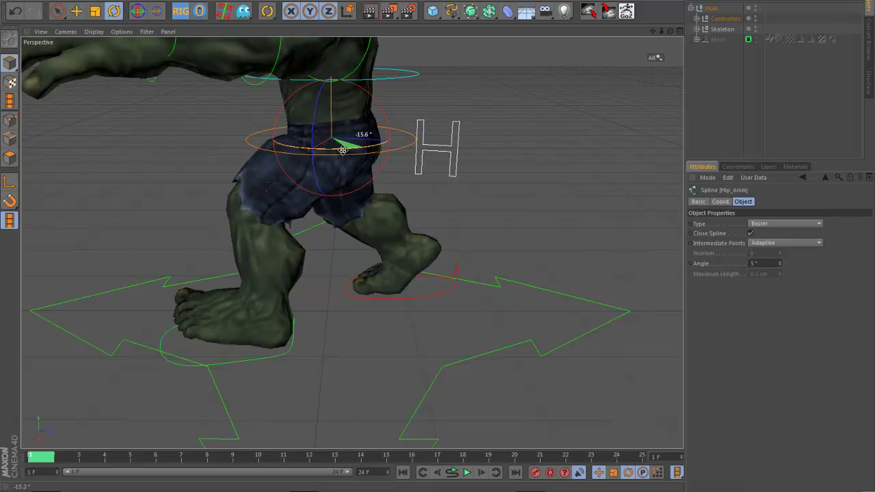
pyautogui.moveTo(339, 151); pyautogui.dragTo(338, 151)
# Move the left foot control inward toward the body's centre, and the right foot control inward by about 2 cm
pyautogui.keyDown('alt'); pyautogui.moveTo(305, 205); pyautogui.dragTo(441, 192); pyautogui.keyUp('alt')
pyautogui.keyDown('alt'); pyautogui.moveTo(441, 192); pyautogui.dragTo(516, 200, button='middle'); pyautogui.keyUp('alt')
pyautogui.keyDown('alt'); pyautogui.moveTo(514, 197); pyautogui.dragTo(482, 239); pyautogui.keyUp('alt')
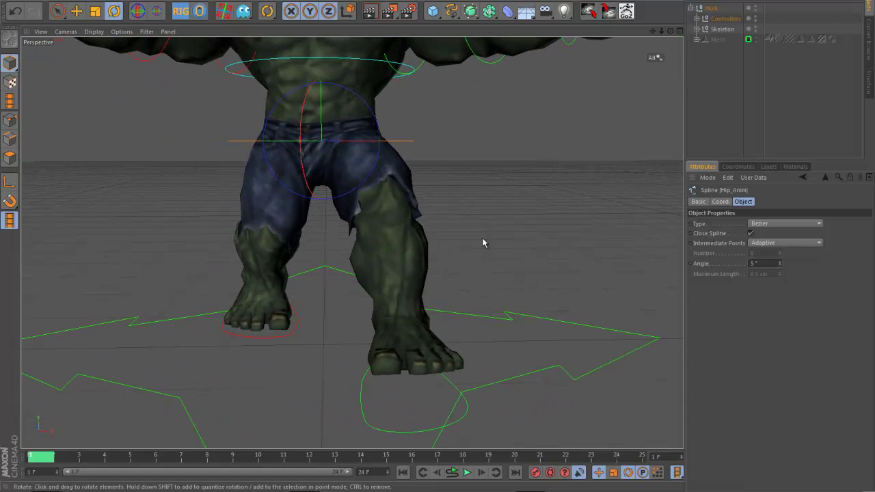
pyautogui.click(452, 386)
pyautogui.press('e')
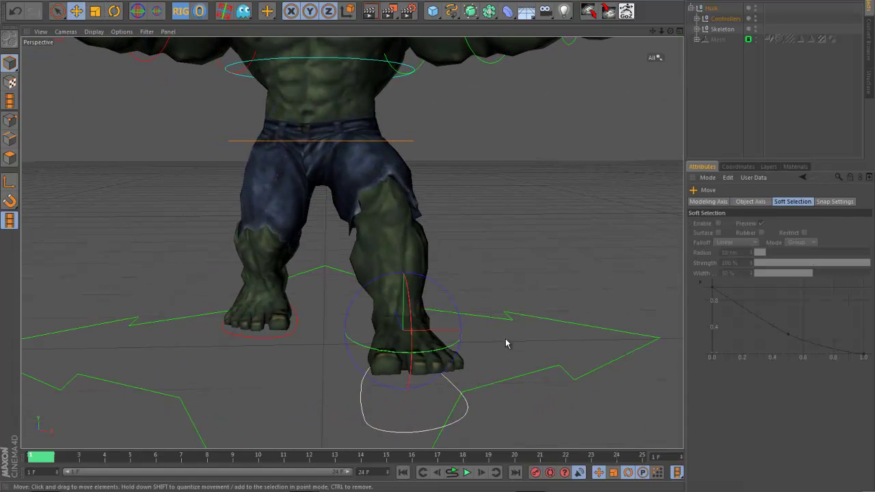
pyautogui.moveTo(496, 331); pyautogui.dragTo(476, 332)
pyautogui.hotkey('ctrl', 'z')
pyautogui.click(280, 340)
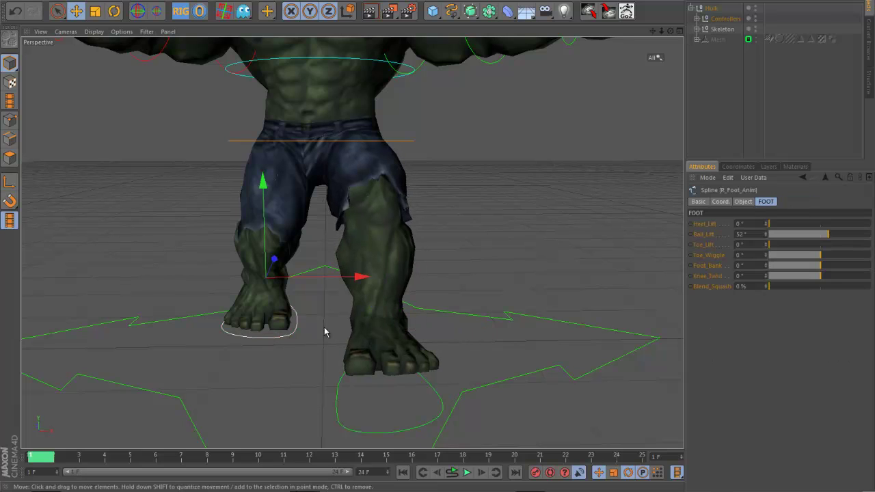
pyautogui.moveTo(358, 279); pyautogui.dragTo(377, 282)
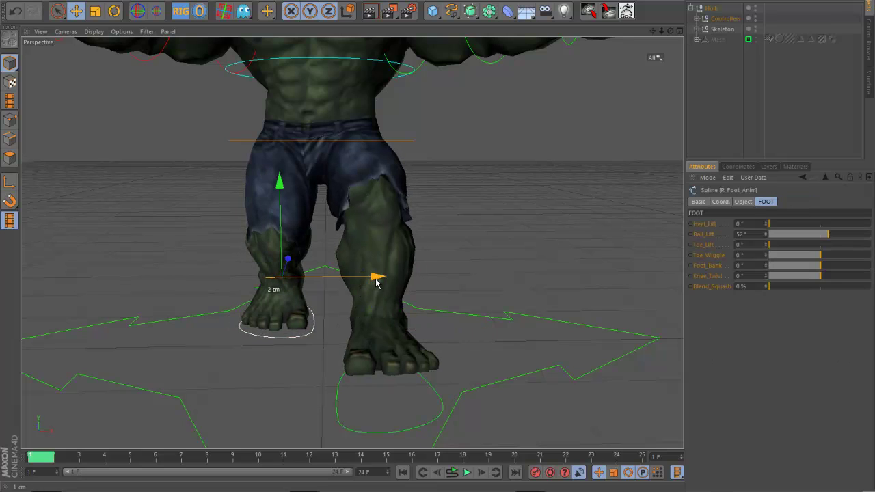
# Examine the narrowed stride pose from several angles and distances
pyautogui.keyDown('alt'); pyautogui.moveTo(514, 289); pyautogui.dragTo(511, 301); pyautogui.keyUp('alt')
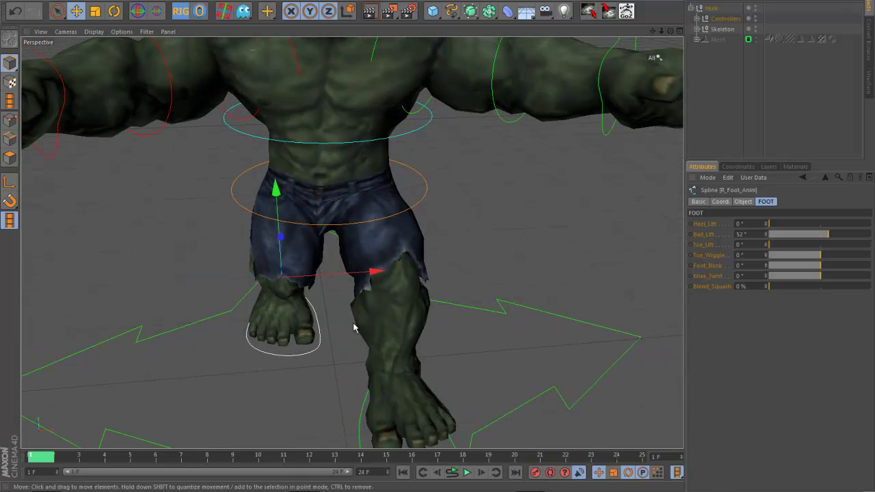
pyautogui.scroll(-5, 354, 328)
pyautogui.keyDown('alt'); pyautogui.moveTo(298, 334); pyautogui.dragTo(457, 309); pyautogui.keyUp('alt')
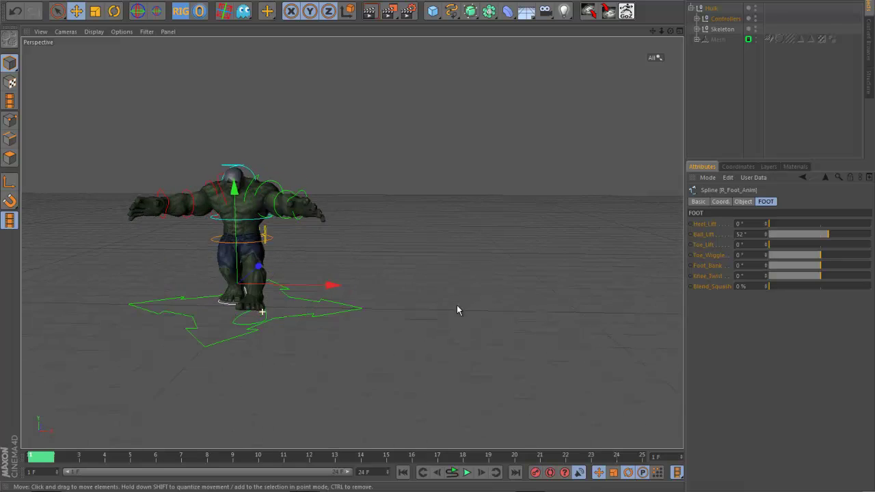
pyautogui.scroll(8, 457, 310)
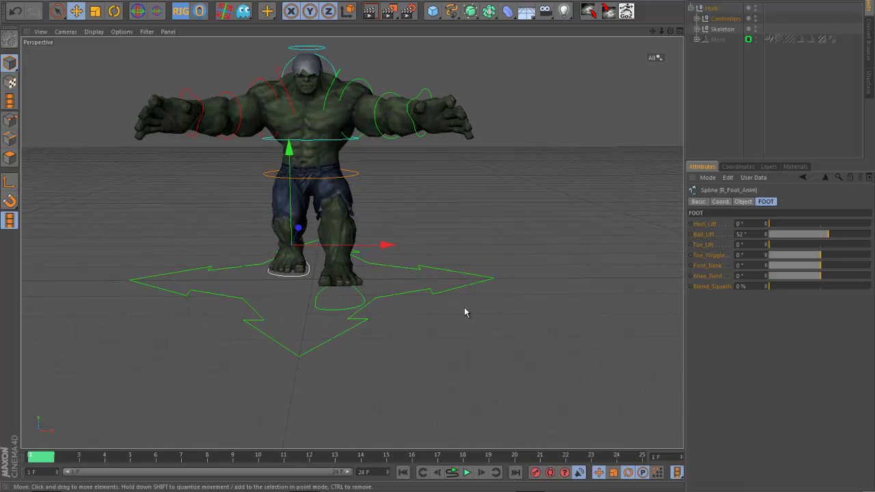
pyautogui.scroll(4, 464, 312)
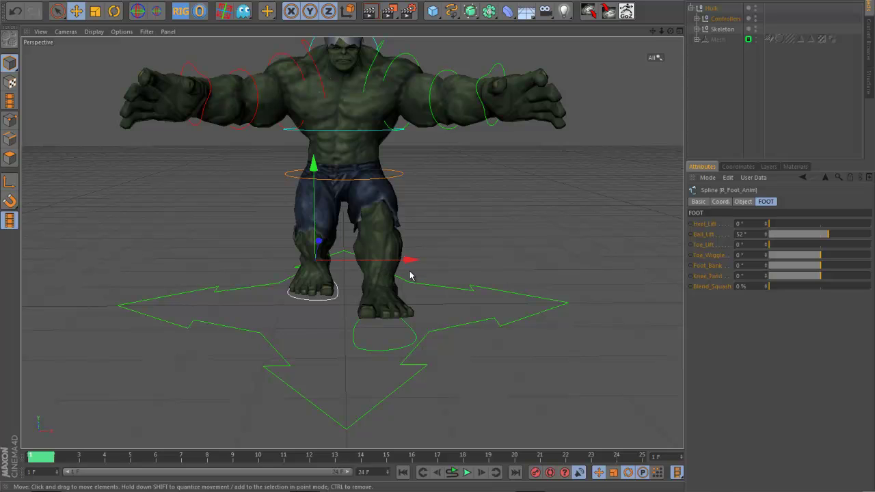
pyautogui.keyDown('alt'); pyautogui.moveTo(493, 259); pyautogui.dragTo(492, 255); pyautogui.keyUp('alt')
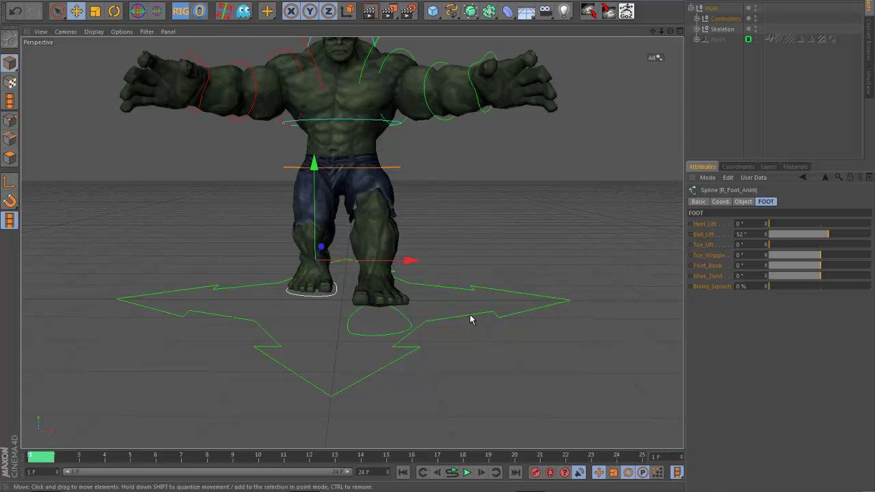
pyautogui.keyDown('alt'); pyautogui.moveTo(472, 352); pyautogui.dragTo(493, 245); pyautogui.keyUp('alt')
# Select the Hip_Anim control and rotate it about 6° around its vertical axis, checking the pose from behind and in front
pyautogui.click(439, 213)
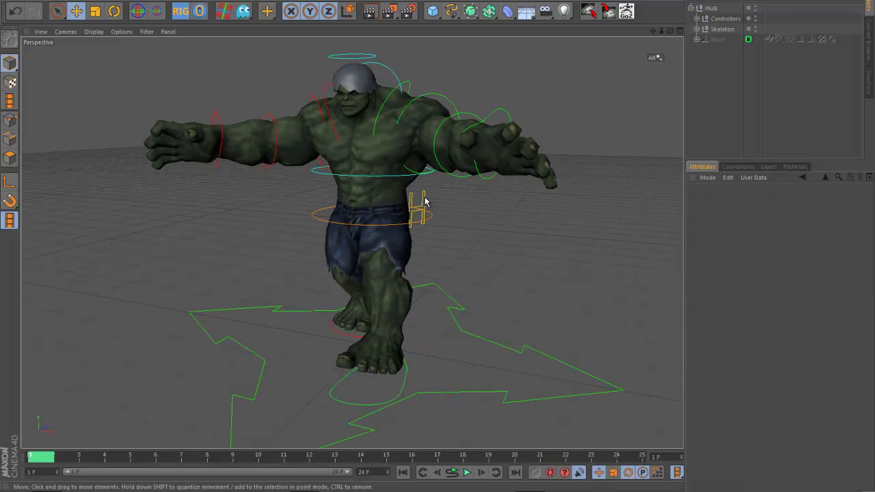
pyautogui.click(424, 200)
pyautogui.keyDown('alt'); pyautogui.moveTo(424, 200); pyautogui.dragTo(414, 237); pyautogui.keyUp('alt')
pyautogui.press('r')
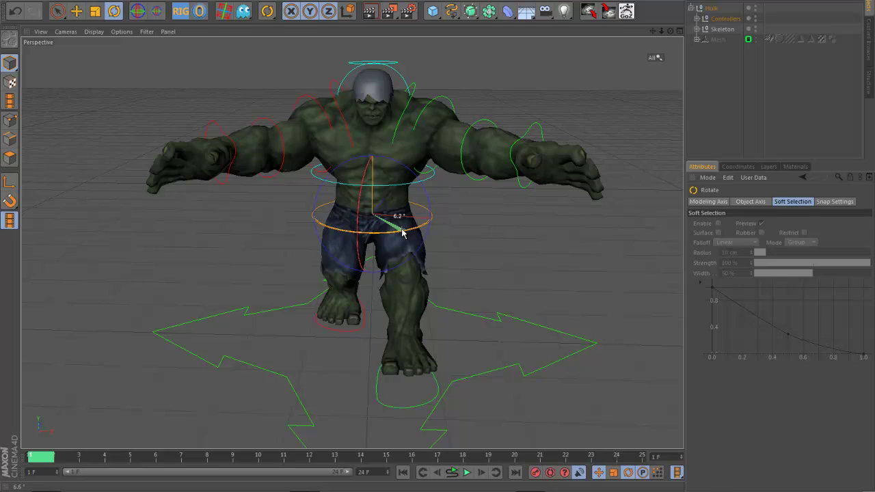
pyautogui.moveTo(402, 234); pyautogui.dragTo(403, 234)
pyautogui.keyDown('alt'); pyautogui.moveTo(485, 248); pyautogui.dragTo(229, 279); pyautogui.keyUp('alt')
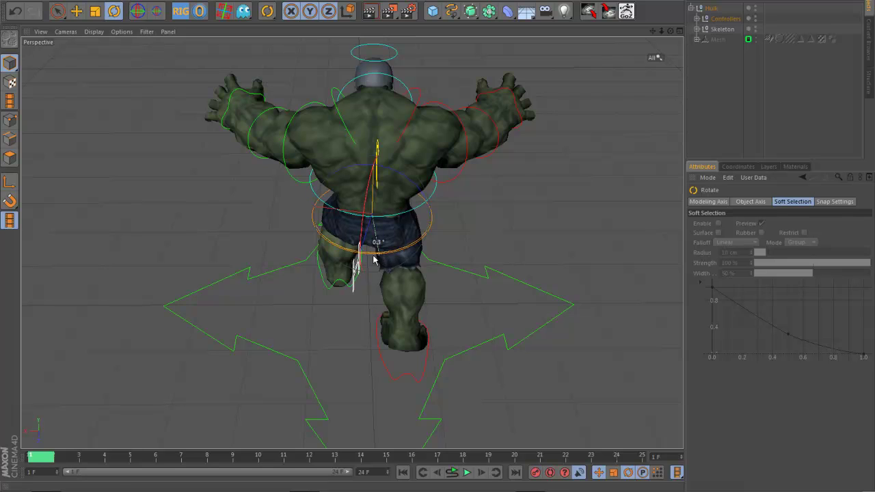
pyautogui.keyDown('alt'); pyautogui.moveTo(373, 259); pyautogui.dragTo(541, 267); pyautogui.keyUp('alt')
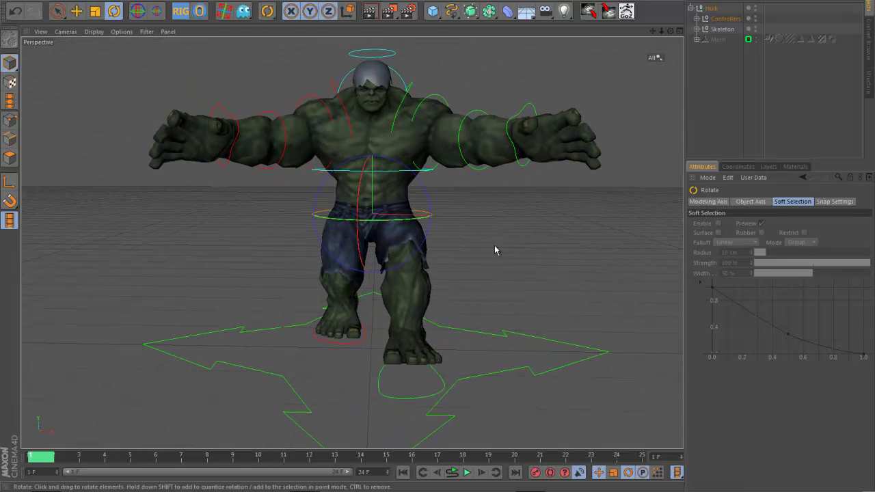
# Raise the COG_Anim control to straighten the legs and adjust it slightly along its front-to-back axis
pyautogui.keyDown('alt'); pyautogui.moveTo(453, 341); pyautogui.dragTo(590, 293); pyautogui.keyUp('alt')
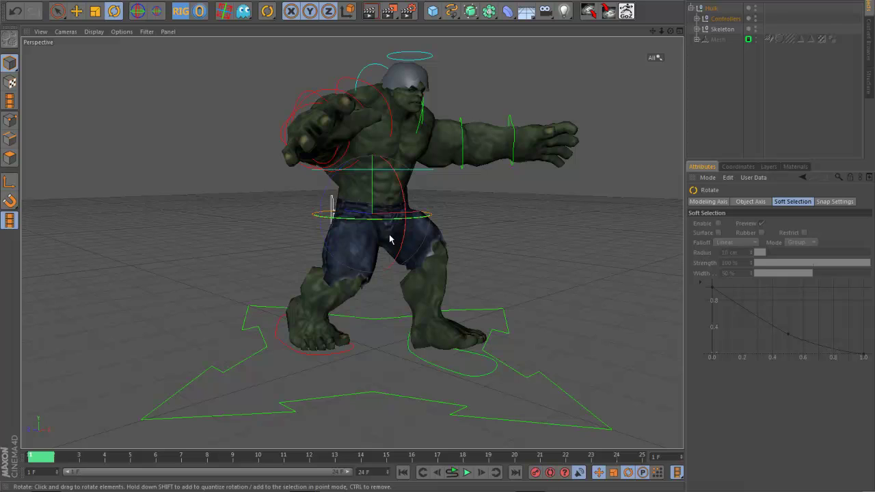
pyautogui.keyDown('alt'); pyautogui.moveTo(366, 353); pyautogui.dragTo(421, 316); pyautogui.keyUp('alt')
pyautogui.click(341, 213)
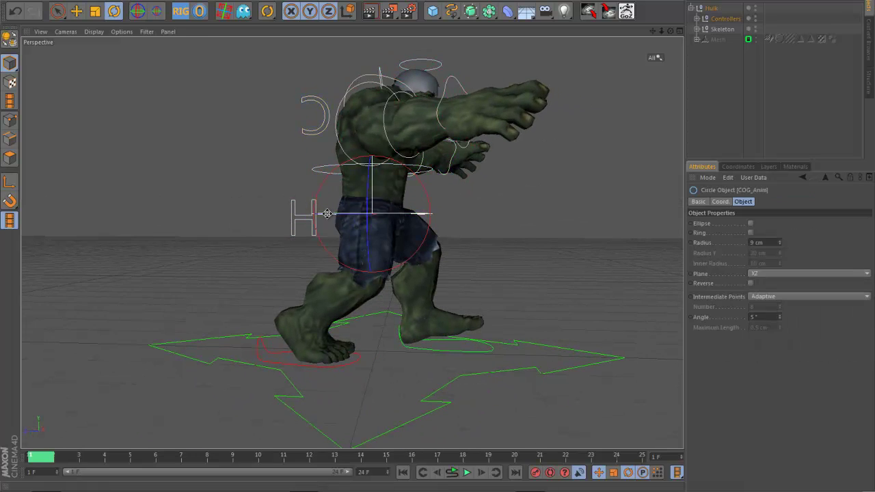
pyautogui.press('e')
pyautogui.moveTo(372, 157); pyautogui.dragTo(364, 142)
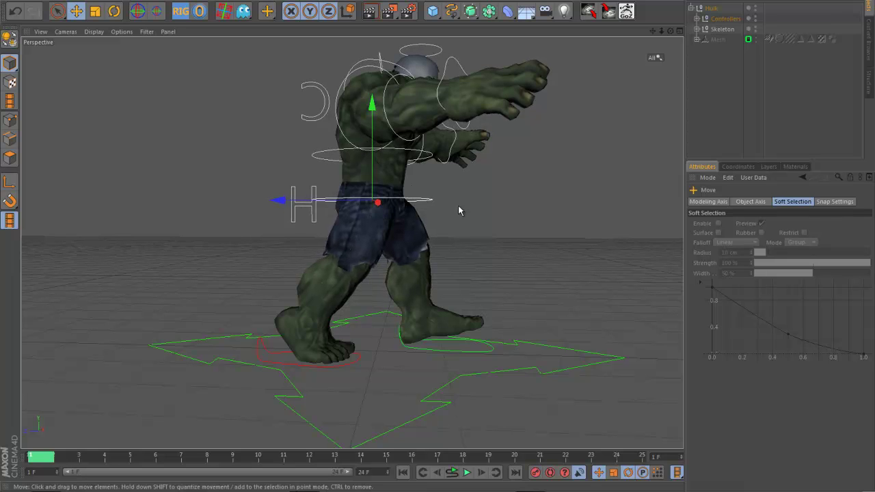
pyautogui.keyDown('alt'); pyautogui.moveTo(458, 205); pyautogui.dragTo(307, 190); pyautogui.keyUp('alt')
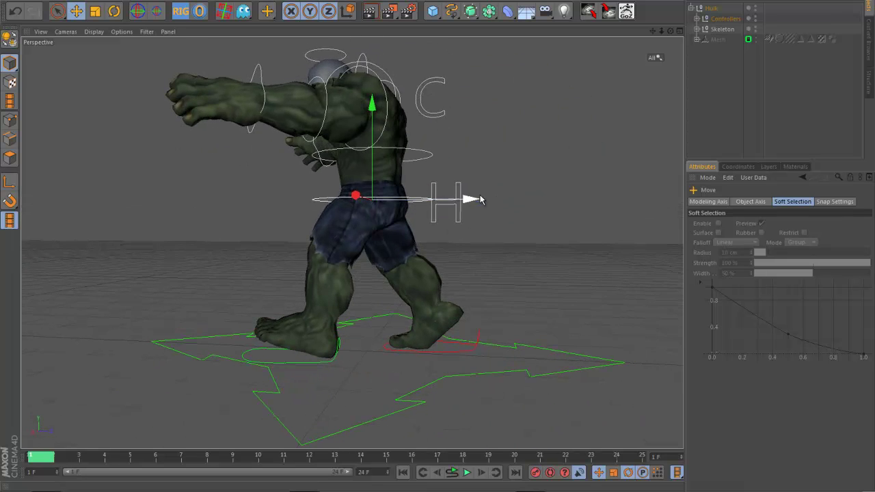
pyautogui.moveTo(475, 200); pyautogui.dragTo(477, 201)
pyautogui.moveTo(437, 211)
pyautogui.keyDown('alt'); pyautogui.mouseDown()
pyautogui.moveTo(456, 216)
pyautogui.moveTo(436, 214)
pyautogui.mouseUp(); pyautogui.keyUp('alt')
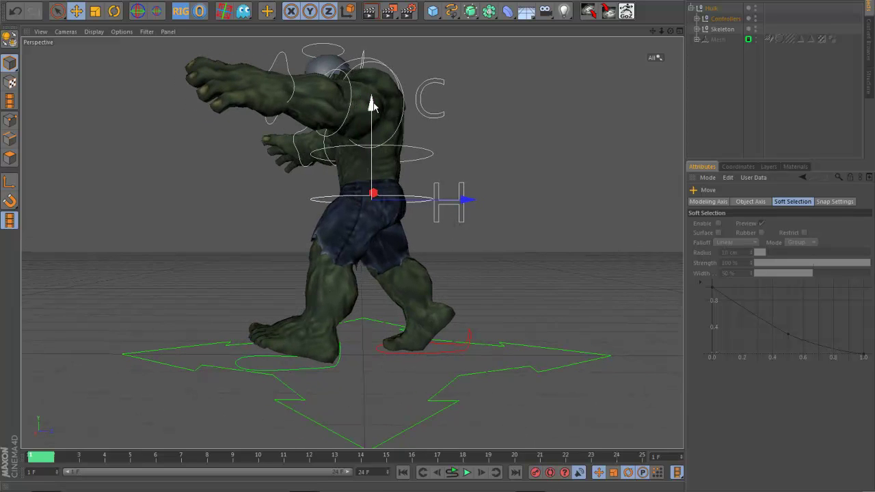
# Fine-tune the height of the COG_Anim control so the legs extend naturally, checking the stride from both sides
pyautogui.moveTo(373, 104); pyautogui.dragTo(374, 106)
pyautogui.keyDown('alt'); pyautogui.moveTo(363, 262); pyautogui.dragTo(489, 274); pyautogui.keyUp('alt')
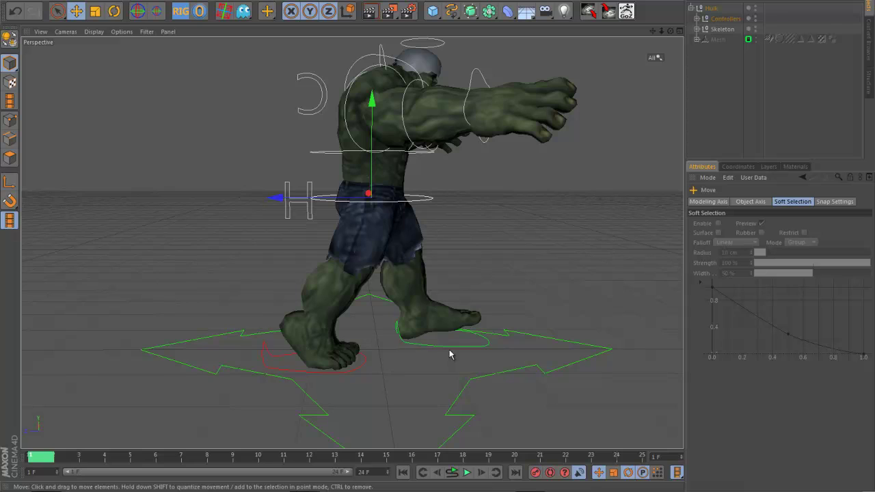
pyautogui.keyDown('alt'); pyautogui.moveTo(449, 354); pyautogui.dragTo(445, 332); pyautogui.keyUp('alt')
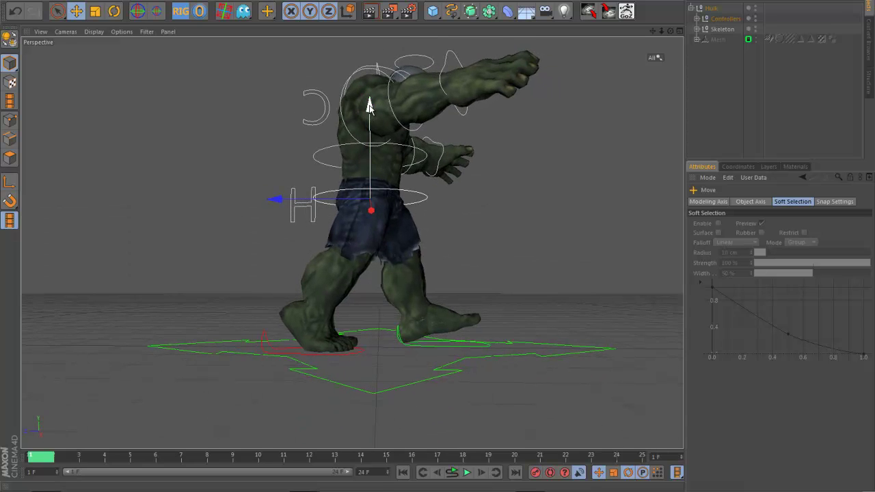
pyautogui.keyDown('alt'); pyautogui.moveTo(369, 108); pyautogui.dragTo(360, 281); pyautogui.keyUp('alt')
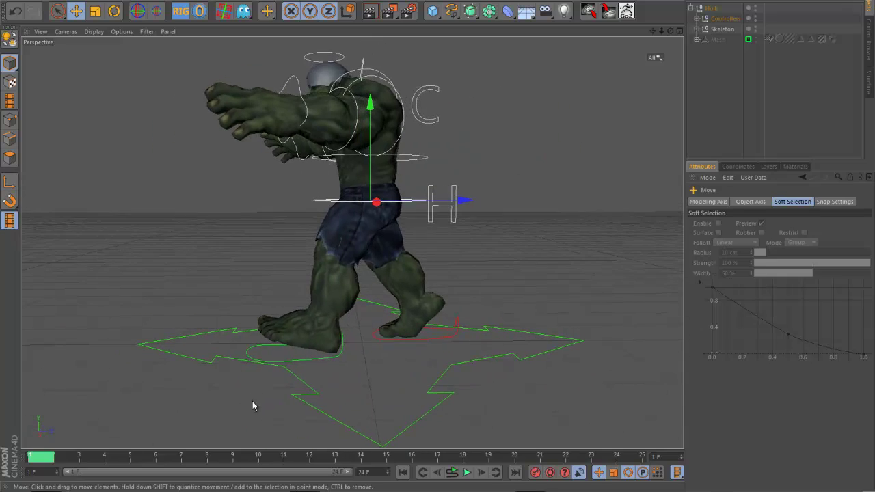
pyautogui.keyDown('alt'); pyautogui.moveTo(252, 406); pyautogui.dragTo(535, 209); pyautogui.keyUp('alt')
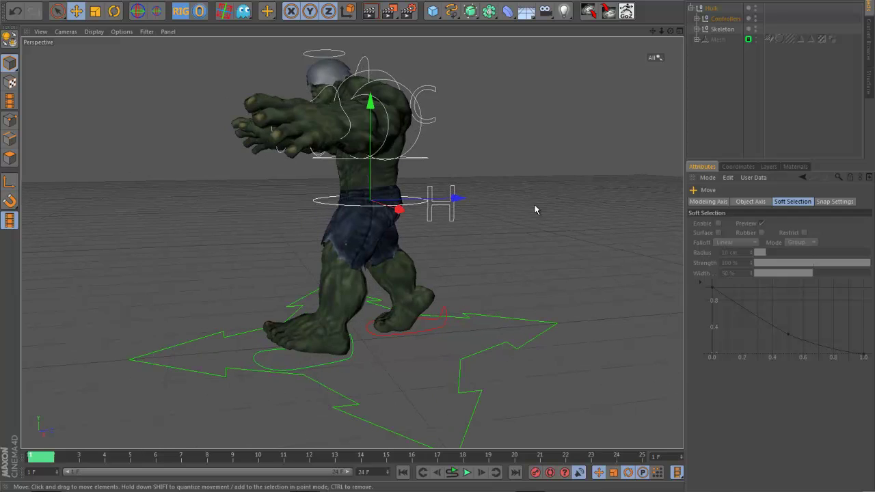
# Select the COG_Anim, Hip_Anim, R_Foot_Anim and L_Foot_Anim controls together and record their stride pose at frames 1, 25 and 13
pyautogui.click(474, 214)
pyautogui.click(412, 205)
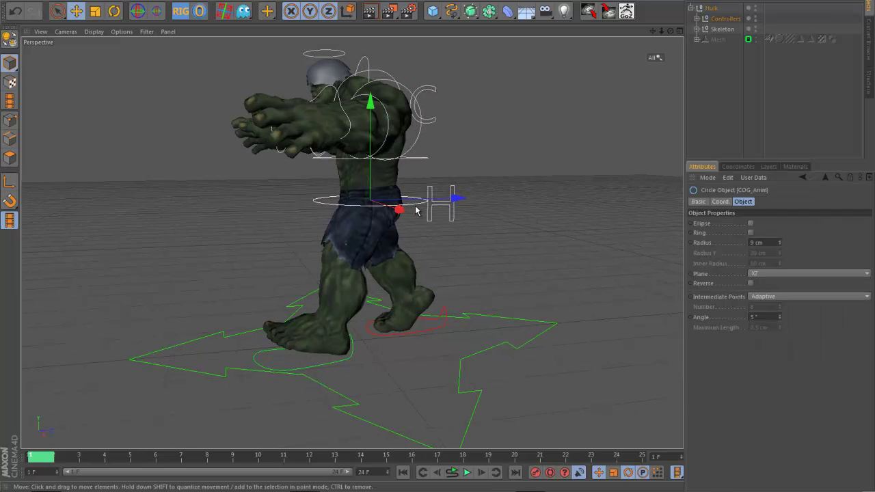
pyautogui.keyDown('shift'); pyautogui.click(451, 222); pyautogui.keyUp('shift')
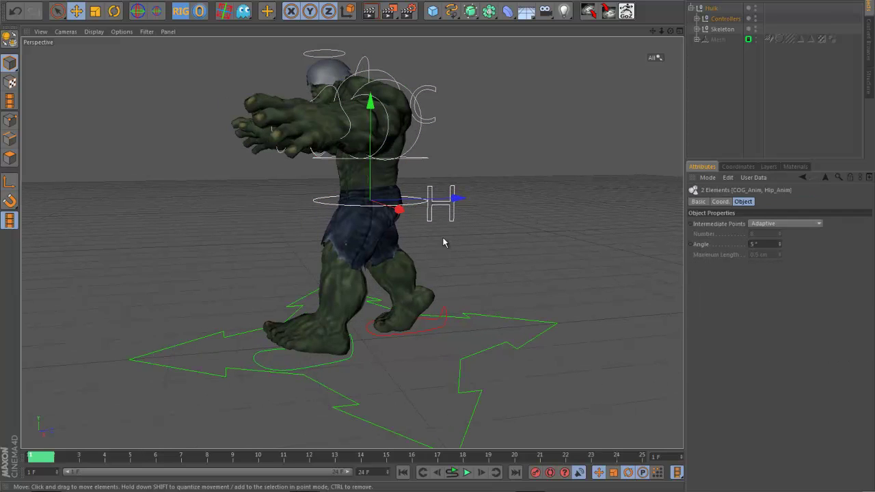
pyautogui.keyDown('shift'); pyautogui.click(437, 331); pyautogui.keyUp('shift')
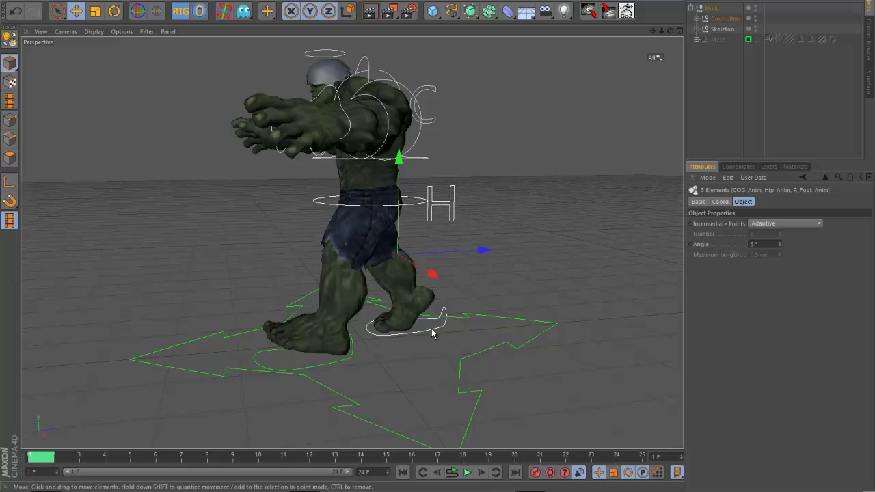
pyautogui.keyDown('shift'); pyautogui.click(333, 367); pyautogui.keyUp('shift')
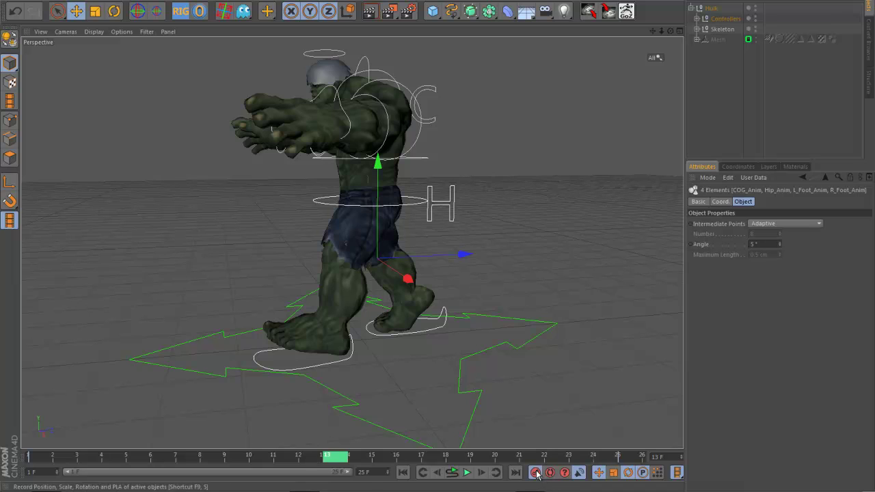
# Turn on automatic keyframing and swap the left and right foot poses at frame 13 with the bh_walkcycleBuddy2 script
pyautogui.click(476, 290)
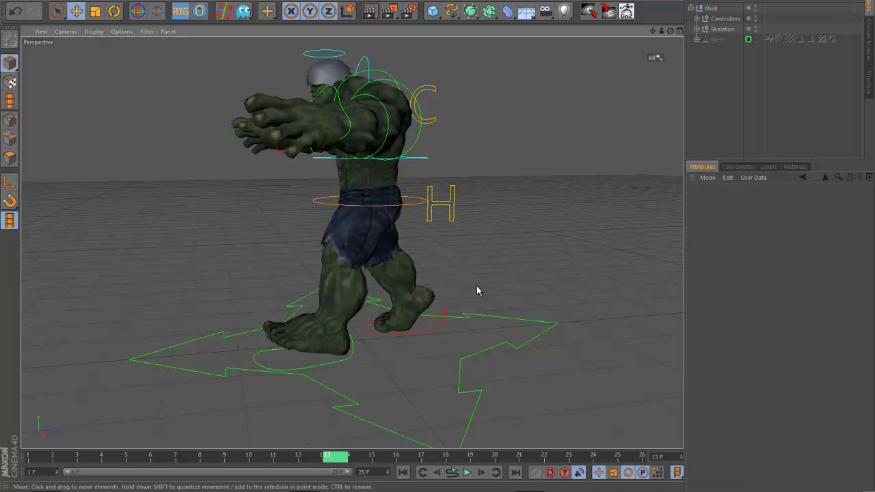
pyautogui.click(441, 332)
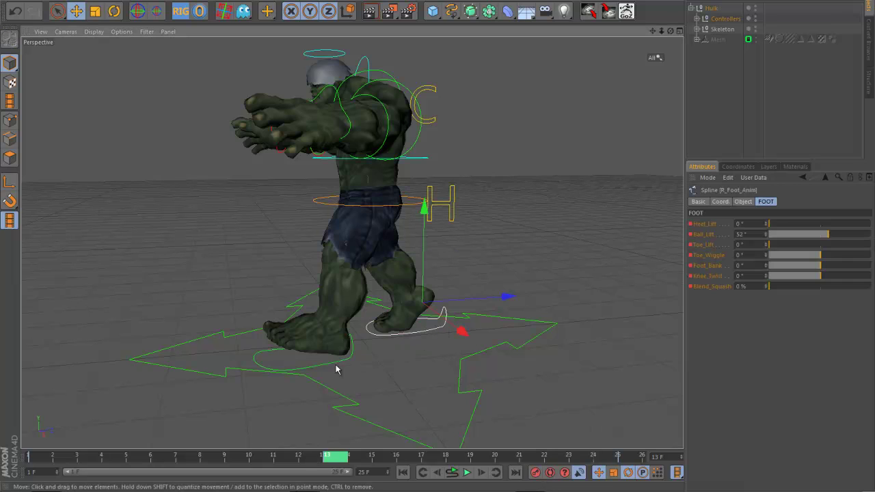
pyautogui.click(549, 472)
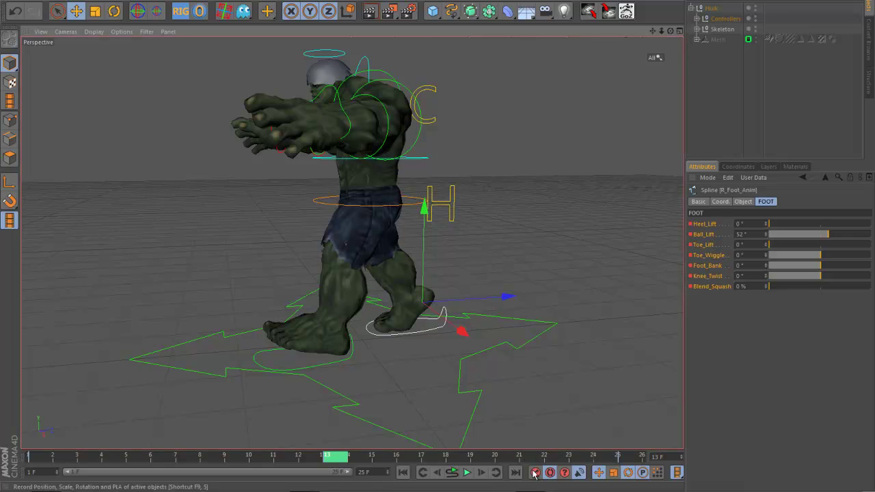
pyautogui.keyDown('shift'); pyautogui.click(338, 362); pyautogui.keyUp('shift')
pyautogui.click(50, 0)
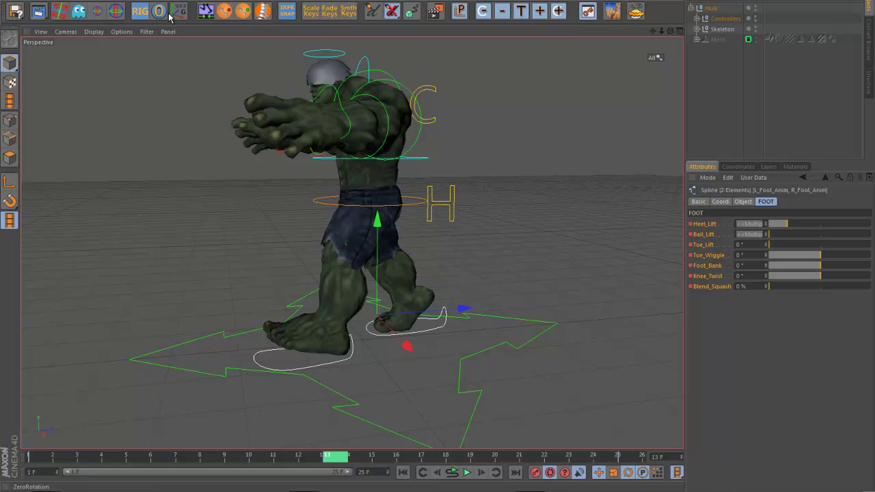
pyautogui.click(206, 11)
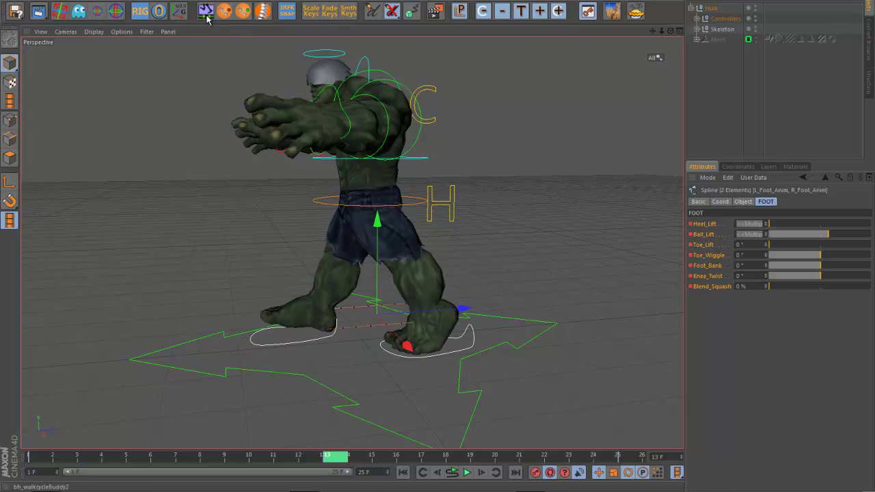
# Mirror the pose of the COG_Anim and Hip_Anim controls at frame 13, and play the walk back to check it from several angles
pyautogui.click(416, 204)
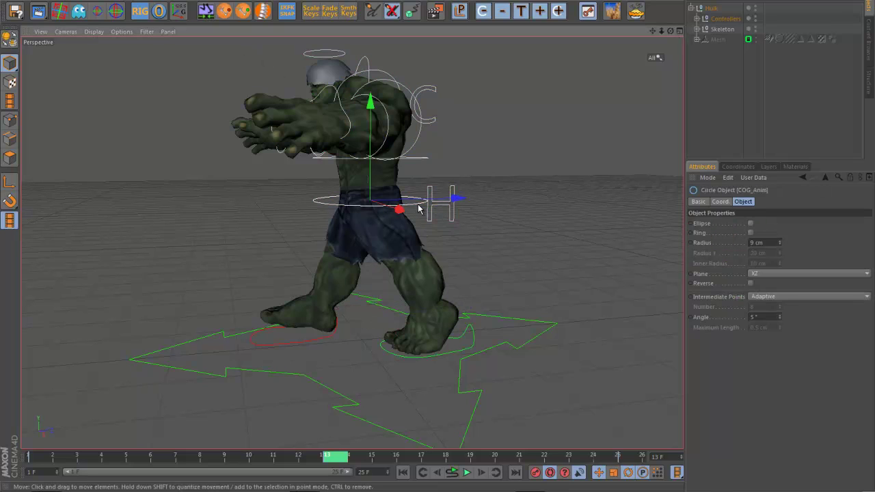
pyautogui.keyDown('shift'); pyautogui.click(453, 190); pyautogui.keyUp('shift')
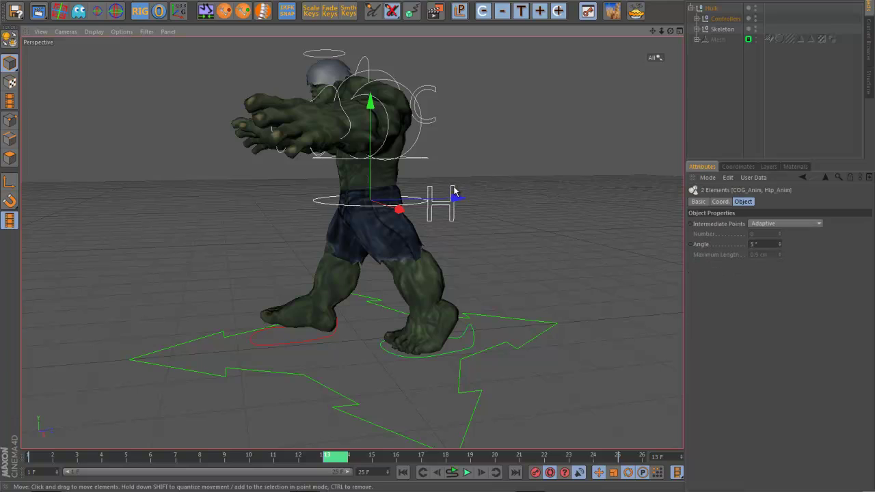
pyautogui.click(263, 14)
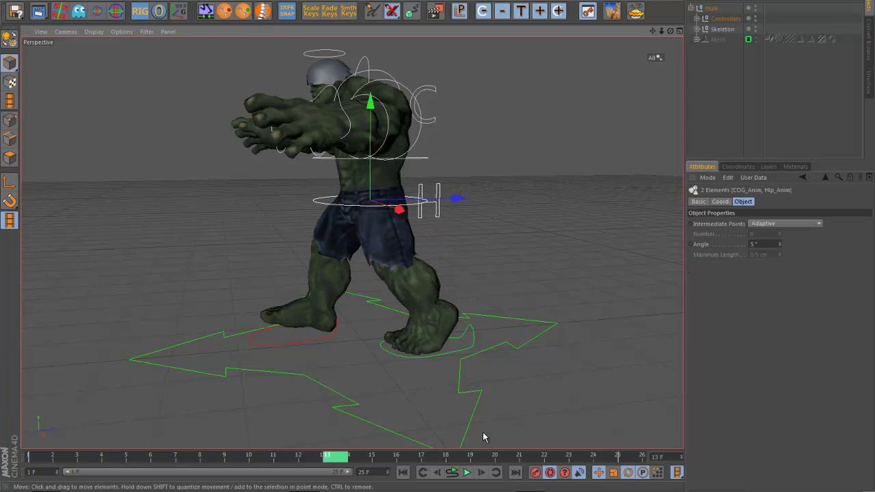
pyautogui.click(468, 473)
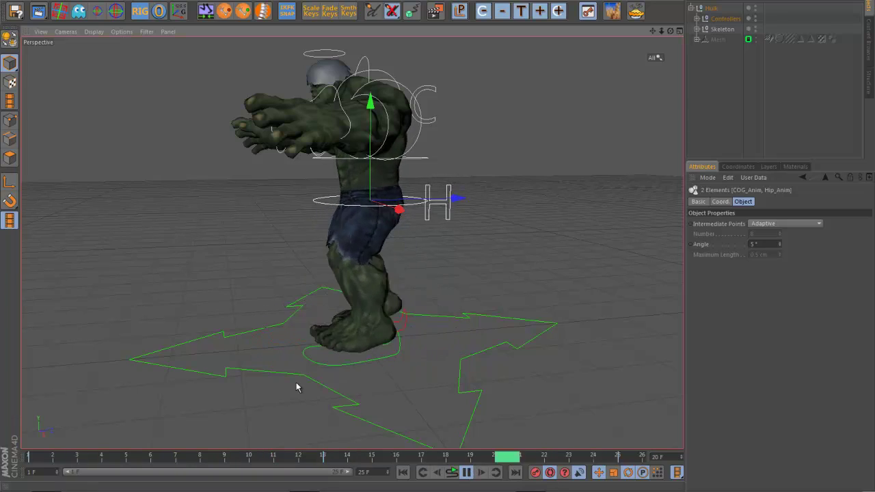
pyautogui.keyDown('alt'); pyautogui.moveTo(296, 387); pyautogui.dragTo(376, 395); pyautogui.keyUp('alt')
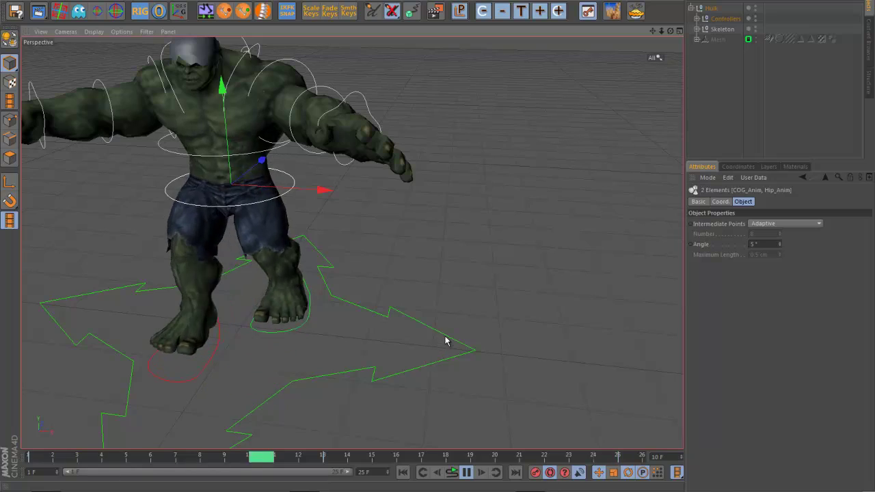
pyautogui.keyDown('alt'); pyautogui.moveTo(445, 340); pyautogui.dragTo(469, 356); pyautogui.keyUp('alt')
pyautogui.click(467, 472)
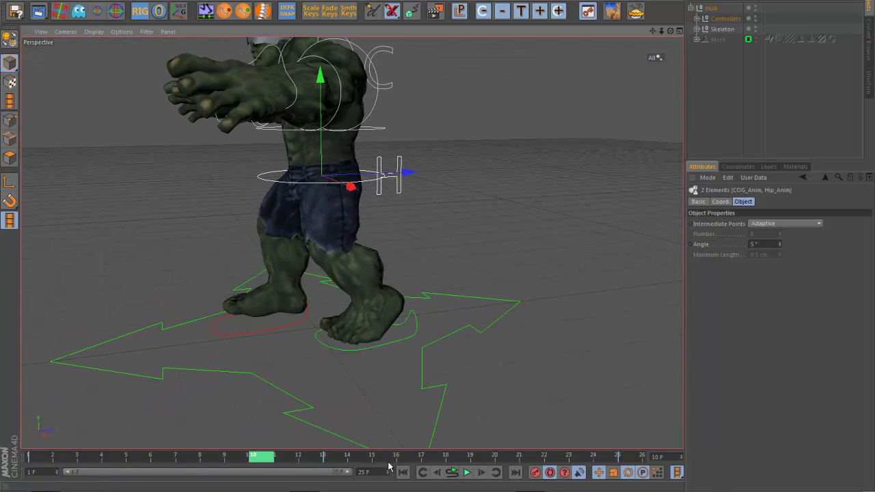
# At frame 7, set the left foot's Heel_Lift and Ball_Lift to 0° and record a keyframe for that foot
pyautogui.keyDown('alt'); pyautogui.moveTo(407, 411); pyautogui.dragTo(441, 387); pyautogui.keyUp('alt')
pyautogui.moveTo(335, 460); pyautogui.dragTo(188, 463)
pyautogui.keyDown('alt'); pyautogui.moveTo(295, 397); pyautogui.dragTo(361, 378); pyautogui.keyUp('alt')
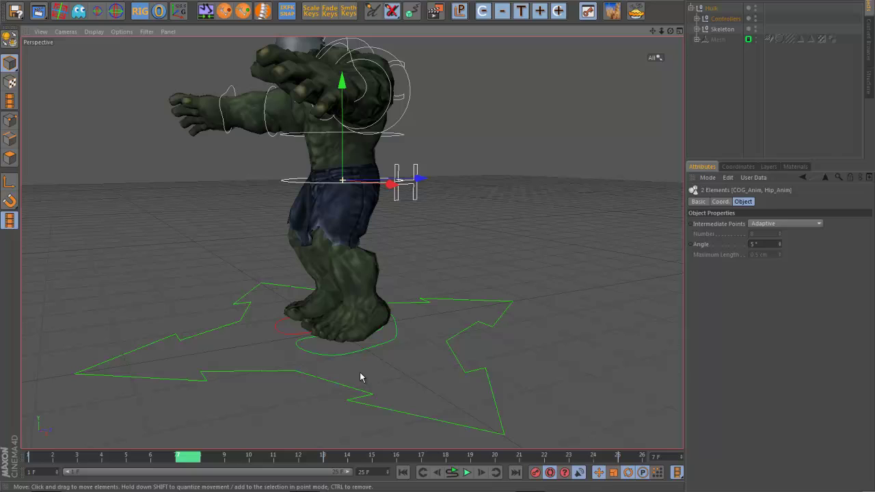
pyautogui.click(384, 345)
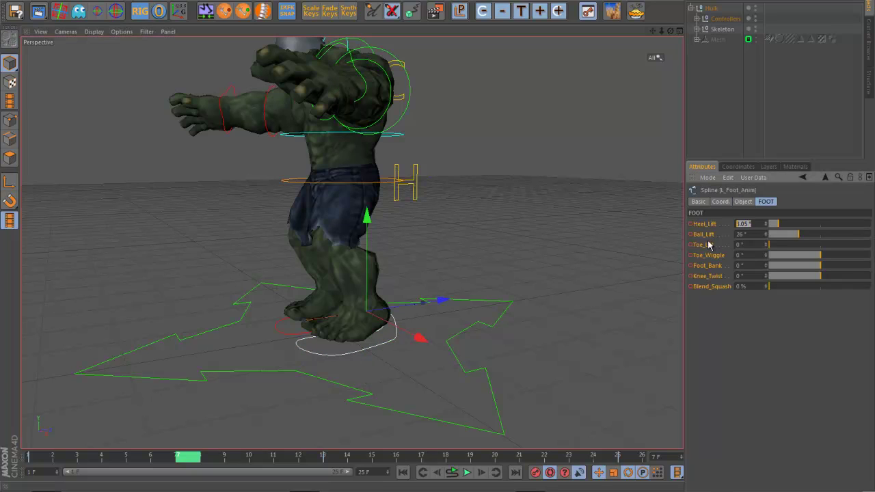
pyautogui.moveTo(213, 456); pyautogui.dragTo(187, 458)
pyautogui.write('0')
pyautogui.moveTo(753, 223); pyautogui.dragTo(719, 239)
pyautogui.write('0')
pyautogui.press('Return')
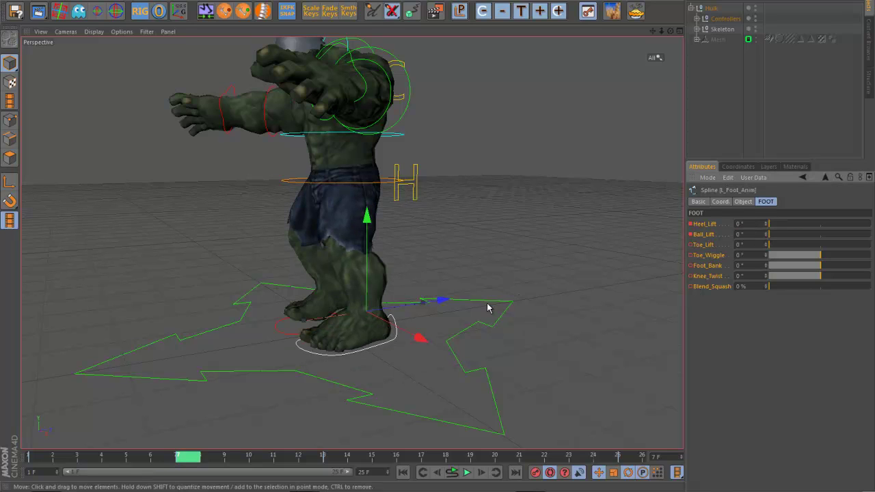
pyautogui.keyDown('alt'); pyautogui.moveTo(500, 305); pyautogui.dragTo(468, 294); pyautogui.keyUp('alt')
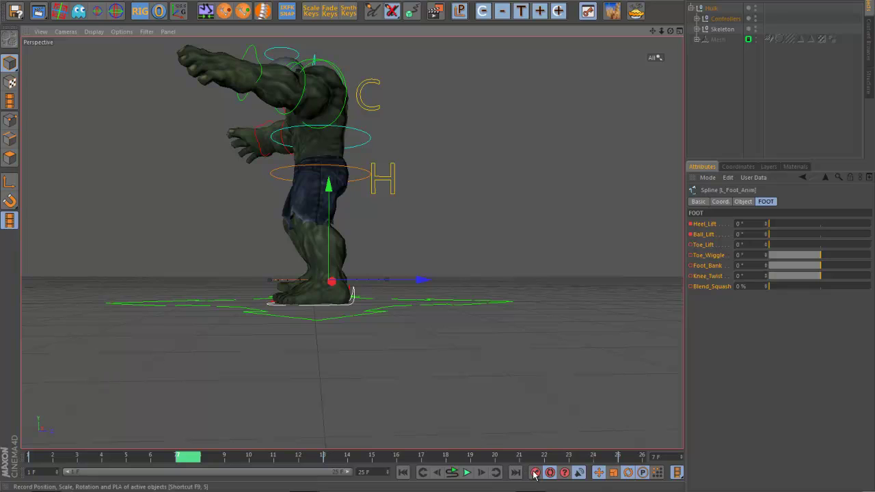
pyautogui.keyDown('alt'); pyautogui.moveTo(452, 339); pyautogui.dragTo(375, 314); pyautogui.keyUp('alt')
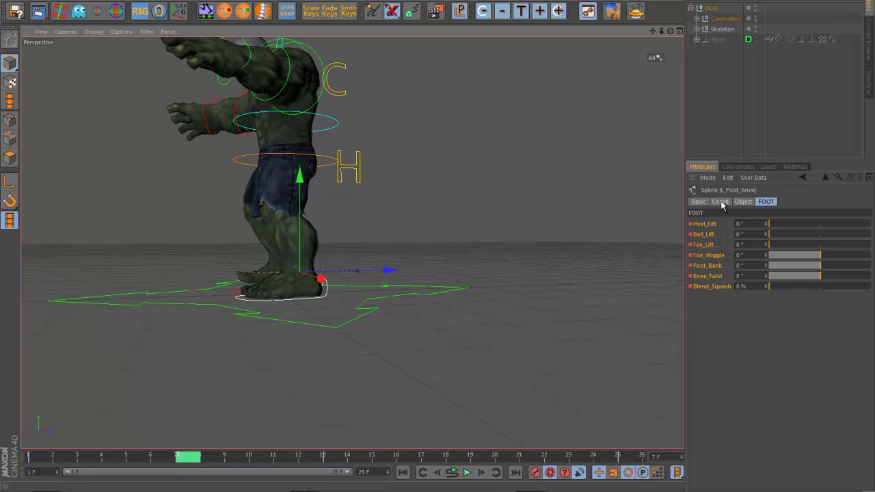
# Show the coordinates alongside the foot settings, and set the right foot's Heel_Lift and Ball_Lift to 0° at frame 7
pyautogui.keyDown('shift'); pyautogui.click(721, 202); pyautogui.keyUp('shift')
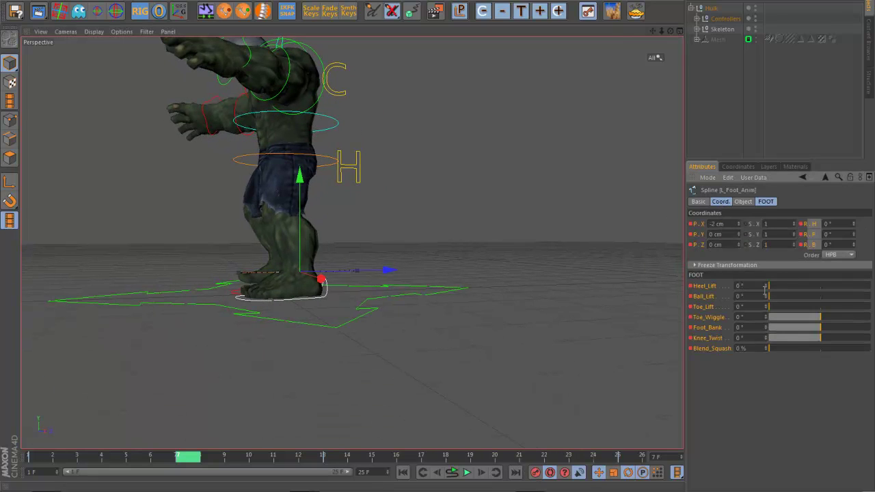
pyautogui.keyDown('alt'); pyautogui.moveTo(403, 322); pyautogui.dragTo(518, 374); pyautogui.keyUp('alt')
pyautogui.click(373, 332)
pyautogui.keyDown('alt'); pyautogui.moveTo(460, 341); pyautogui.dragTo(498, 341); pyautogui.keyUp('alt')
pyautogui.moveTo(749, 286); pyautogui.dragTo(730, 286)
pyautogui.write('0')
pyautogui.press('Tab')
pyautogui.write('0')
pyautogui.press('Return')
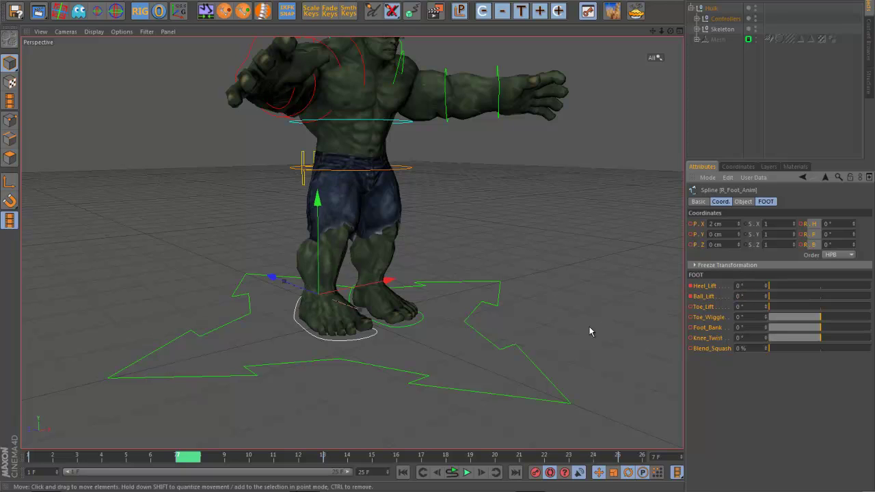
# Raise the right foot control to about 1.9 cm on Y and shift it to about 1.87 cm on X at frame 7
pyautogui.keyDown('alt'); pyautogui.moveTo(462, 352); pyautogui.dragTo(521, 344); pyautogui.keyUp('alt')
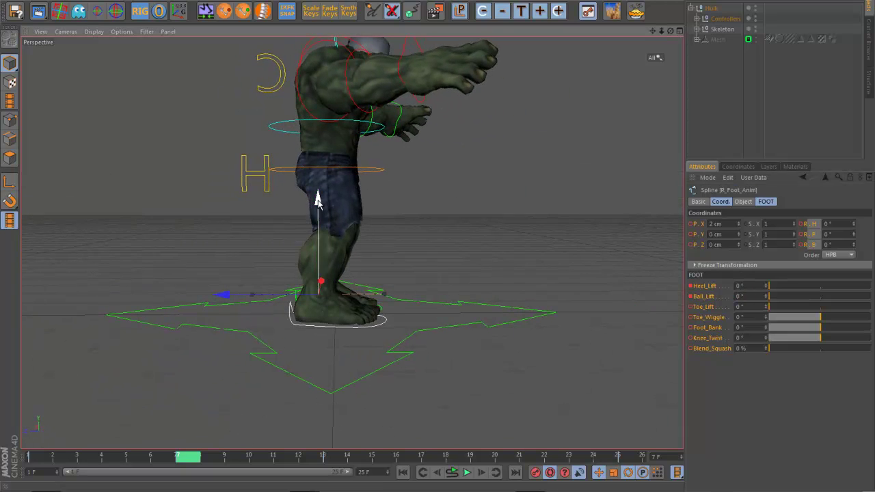
pyautogui.moveTo(318, 200); pyautogui.dragTo(317, 190)
pyautogui.keyDown('alt'); pyautogui.moveTo(445, 228); pyautogui.dragTo(305, 235); pyautogui.keyUp('alt')
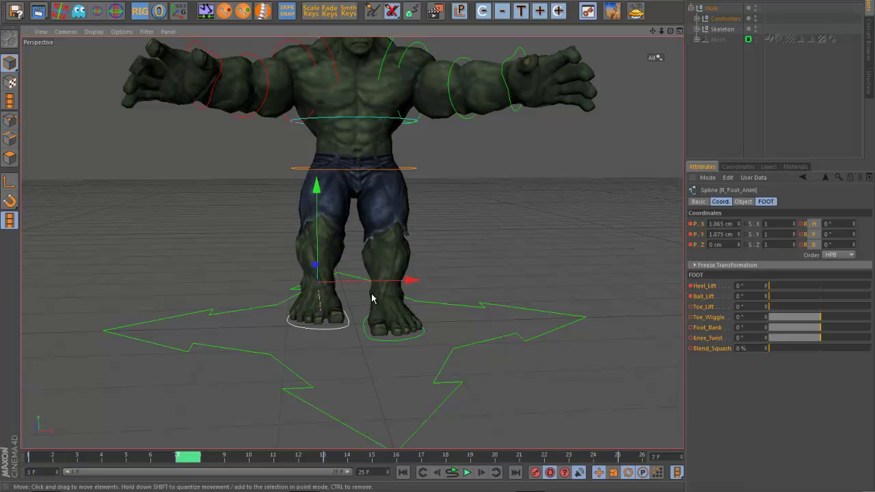
# Rotate the right foot control to about -16.4° heading, 7.7° pitch and 13.1° bank, set Toe_Wiggle to 7.7°, and scrub up to frame 7
pyautogui.keyDown('alt'); pyautogui.moveTo(371, 297); pyautogui.dragTo(441, 287); pyautogui.keyUp('alt')
pyautogui.press('r')
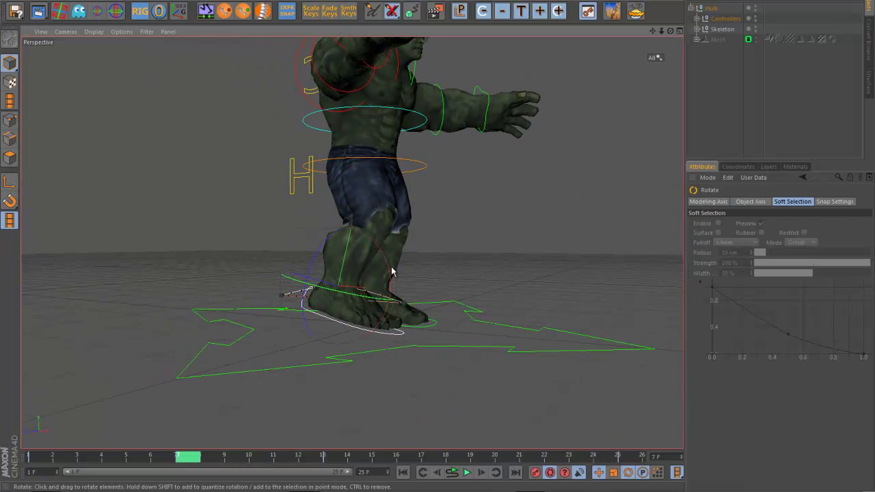
pyautogui.keyDown('alt'); pyautogui.moveTo(393, 272); pyautogui.dragTo(361, 307); pyautogui.keyUp('alt')
pyautogui.moveTo(392, 269); pyautogui.dragTo(457, 360)
pyautogui.click(345, 352)
pyautogui.moveTo(820, 321); pyautogui.dragTo(822, 321)
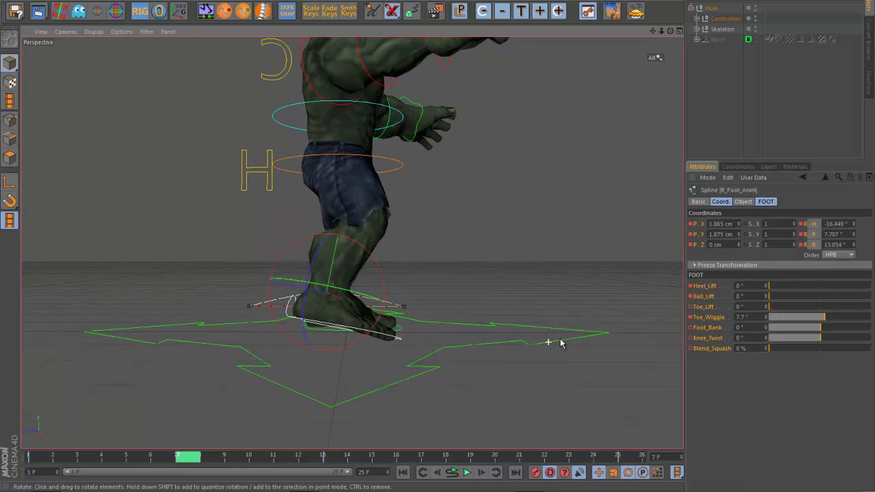
pyautogui.click(112, 463)
pyautogui.moveTo(111, 467)
pyautogui.mouseDown()
pyautogui.moveTo(60, 467)
pyautogui.moveTo(210, 459)
pyautogui.moveTo(188, 459)
pyautogui.mouseUp()
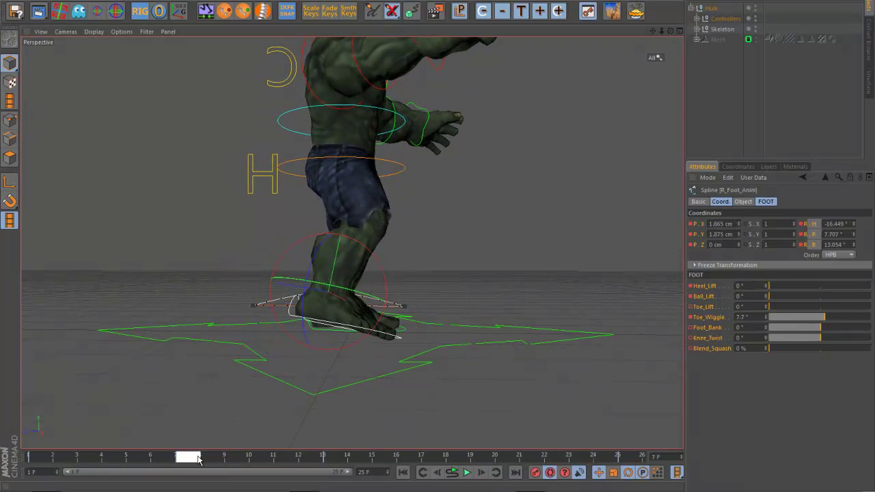
# Move the COG_Anim control sideways to about 1.9 cm on X at frame 7, shifting the body over the planted left foot
pyautogui.moveTo(382, 385)
pyautogui.keyDown('alt'); pyautogui.mouseDown()
pyautogui.moveTo(352, 372)
pyautogui.moveTo(362, 371)
pyautogui.mouseUp(); pyautogui.keyUp('alt')
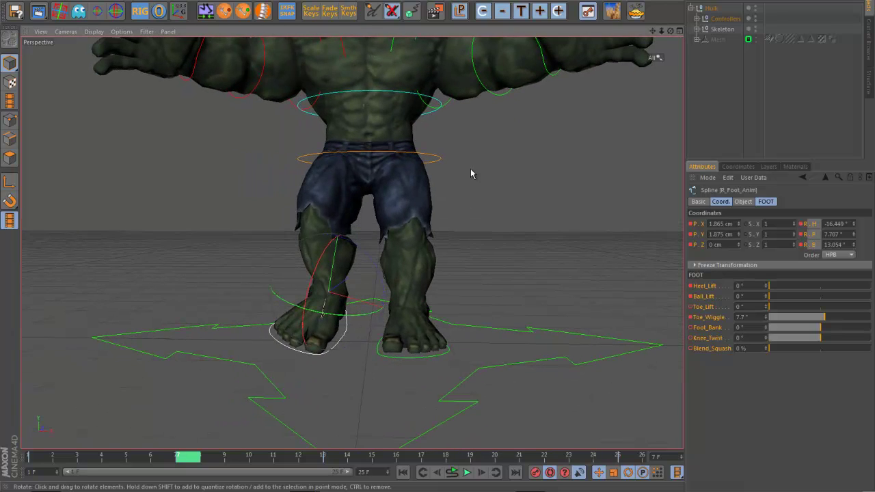
pyautogui.click(439, 159)
pyautogui.press('e')
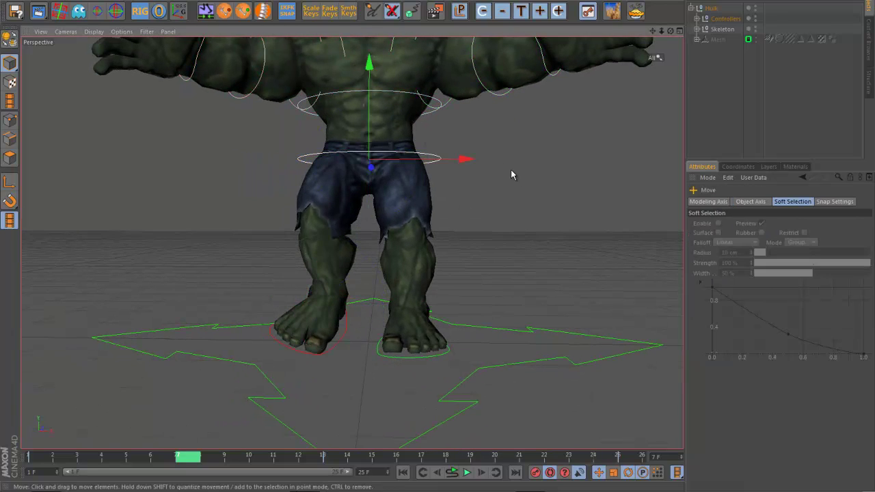
pyautogui.click(511, 171)
pyautogui.click(434, 159)
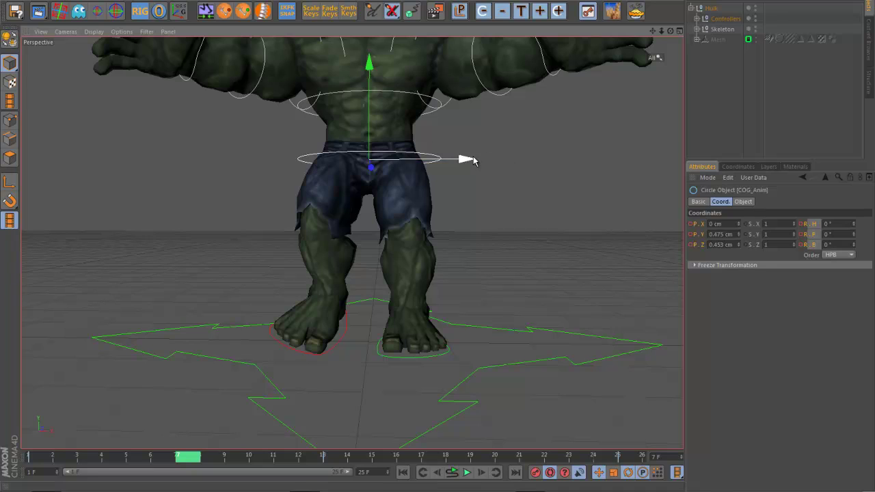
pyautogui.moveTo(468, 159); pyautogui.dragTo(481, 161)
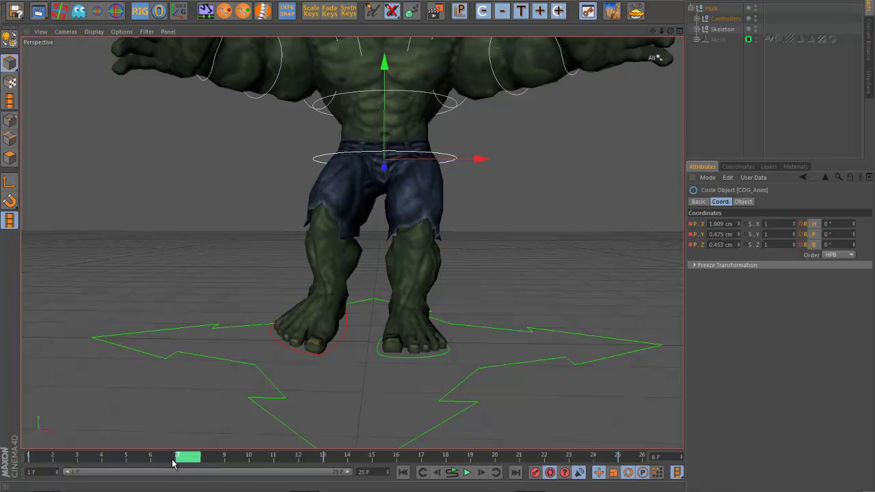
# Raise the COG_Anim control to about 1.07 cm on Y at frame 7, and scrub through the first frames to check the rise
pyautogui.moveTo(179, 465)
pyautogui.mouseDown()
pyautogui.moveTo(31, 466)
pyautogui.moveTo(289, 481)
pyautogui.moveTo(192, 472)
pyautogui.mouseUp()
pyautogui.keyDown('alt'); pyautogui.moveTo(484, 337); pyautogui.dragTo(418, 325); pyautogui.keyUp('alt')
pyautogui.moveTo(480, 78); pyautogui.dragTo(482, 82)
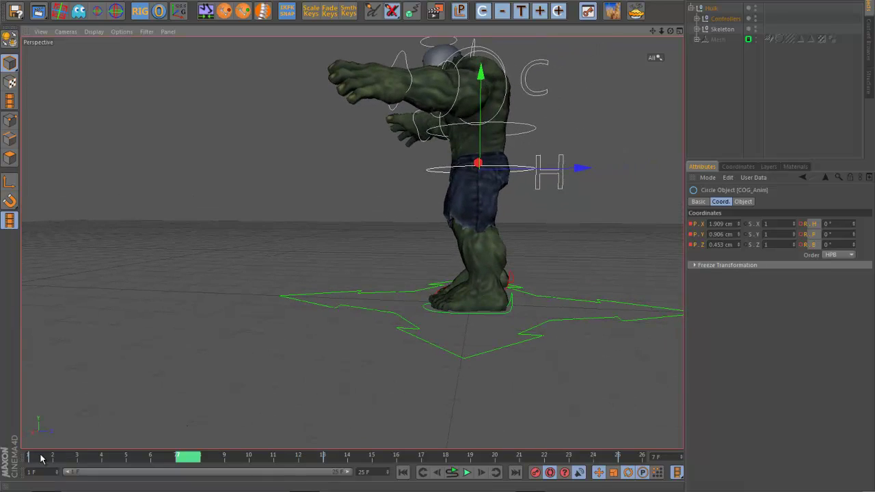
pyautogui.moveTo(38, 456)
pyautogui.mouseDown()
pyautogui.moveTo(420, 454)
pyautogui.moveTo(102, 456)
pyautogui.moveTo(217, 459)
pyautogui.moveTo(199, 460)
pyautogui.mouseUp()
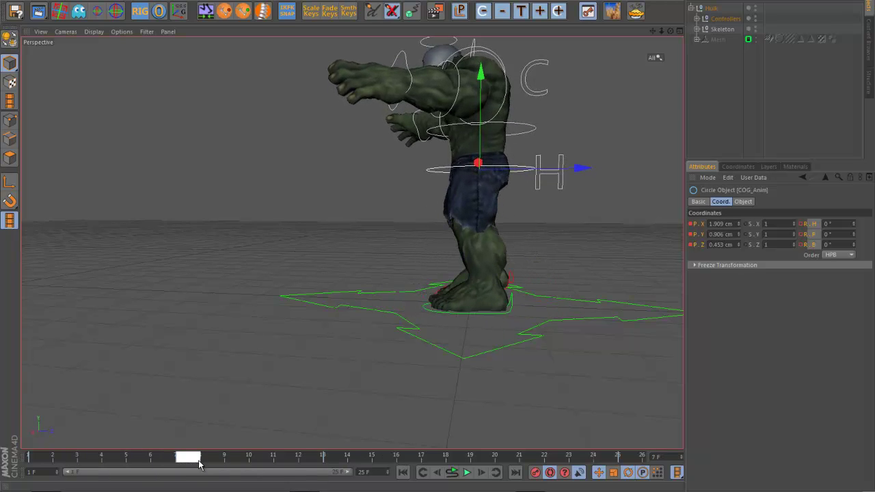
pyautogui.keyDown('alt'); pyautogui.moveTo(285, 396); pyautogui.dragTo(308, 377); pyautogui.keyUp('alt')
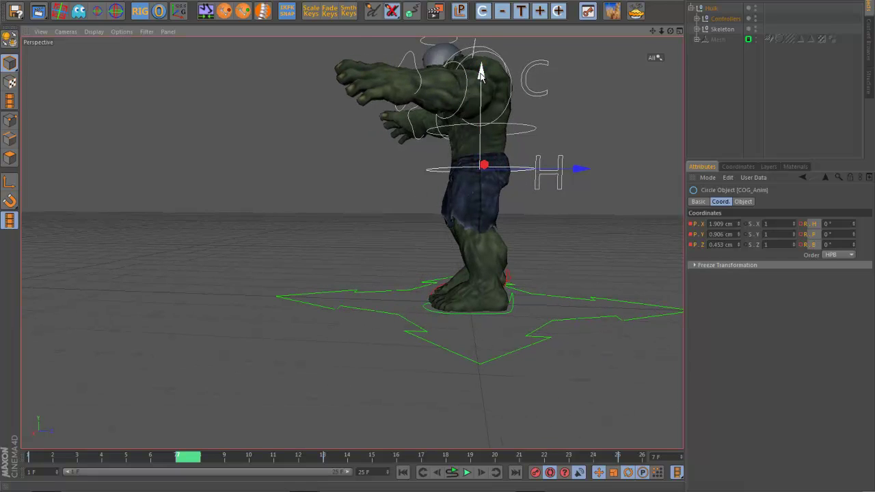
pyautogui.moveTo(482, 76); pyautogui.dragTo(481, 71)
pyautogui.keyDown('alt'); pyautogui.moveTo(382, 306); pyautogui.dragTo(423, 327); pyautogui.keyUp('alt')
pyautogui.moveTo(79, 457); pyautogui.dragTo(199, 454)
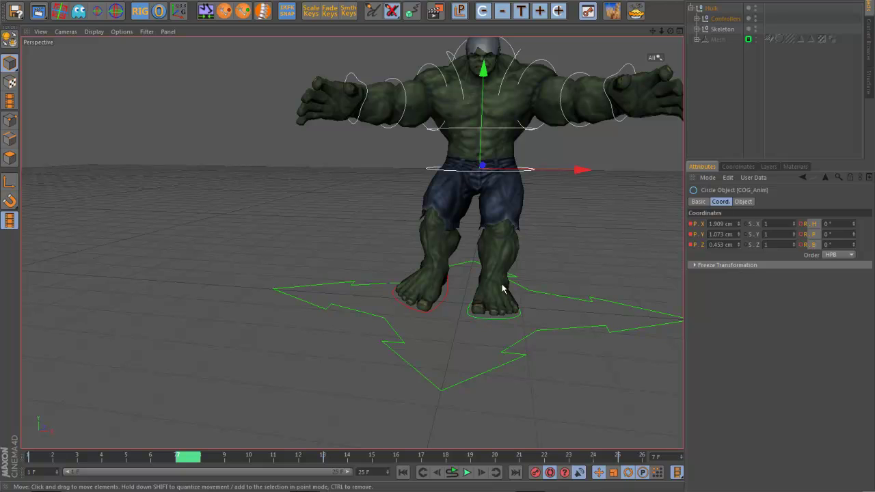
# Try to tilt the Hip_Anim control sideways at frame 7, and scrub through the step to judge the motion
pyautogui.keyDown('alt'); pyautogui.moveTo(579, 214); pyautogui.dragTo(513, 214); pyautogui.keyUp('alt')
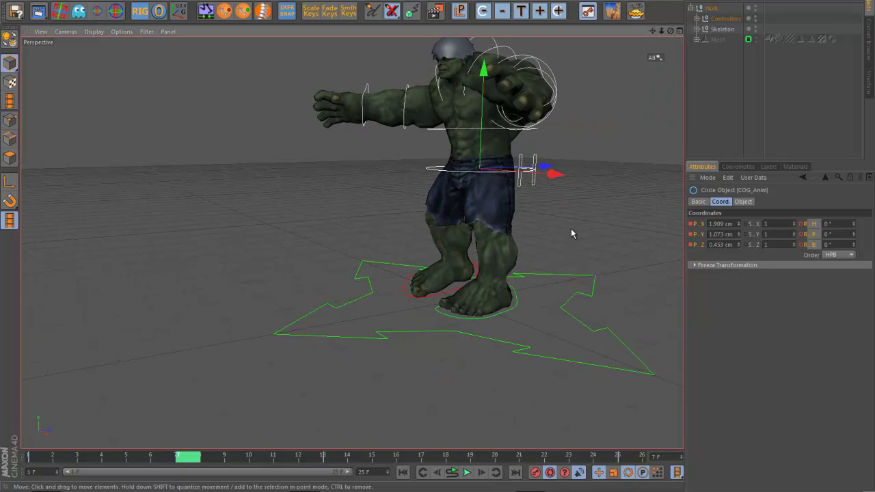
pyautogui.keyDown('alt'); pyautogui.moveTo(572, 234); pyautogui.dragTo(523, 235); pyautogui.keyUp('alt')
pyautogui.click(522, 230)
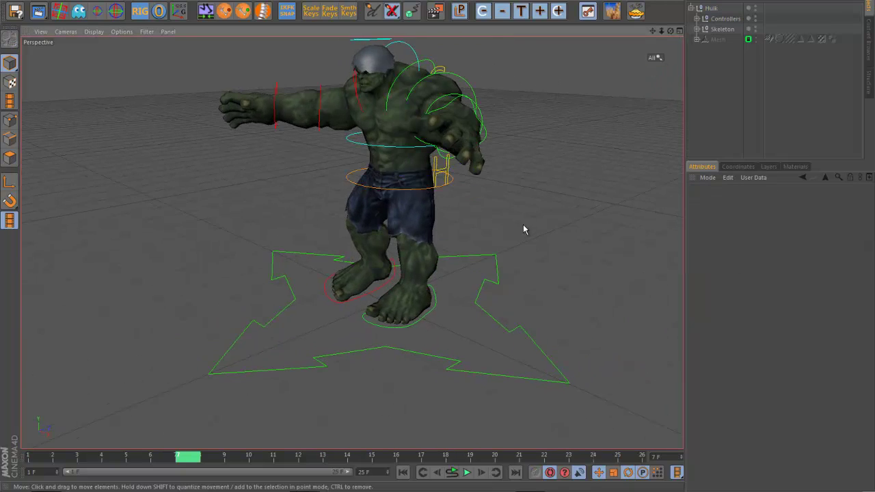
pyautogui.click(446, 166)
pyautogui.keyDown('alt'); pyautogui.moveTo(447, 183); pyautogui.dragTo(538, 222); pyautogui.keyUp('alt')
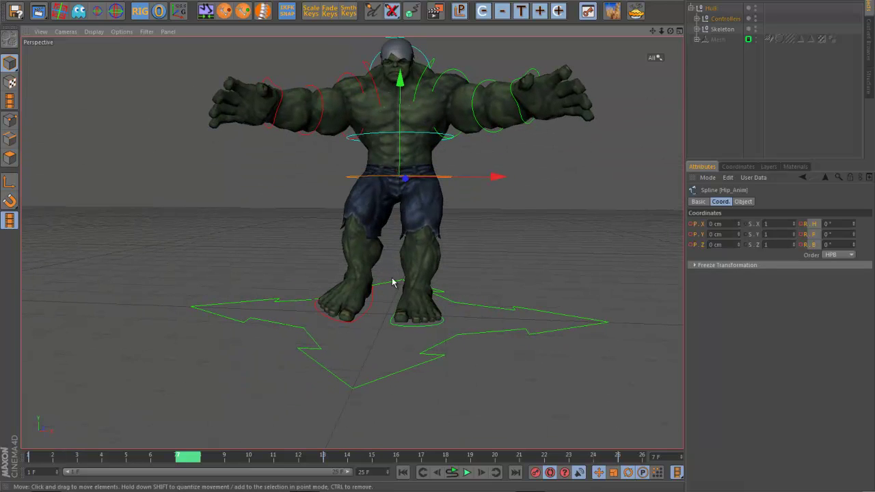
pyautogui.moveTo(51, 457); pyautogui.dragTo(186, 470)
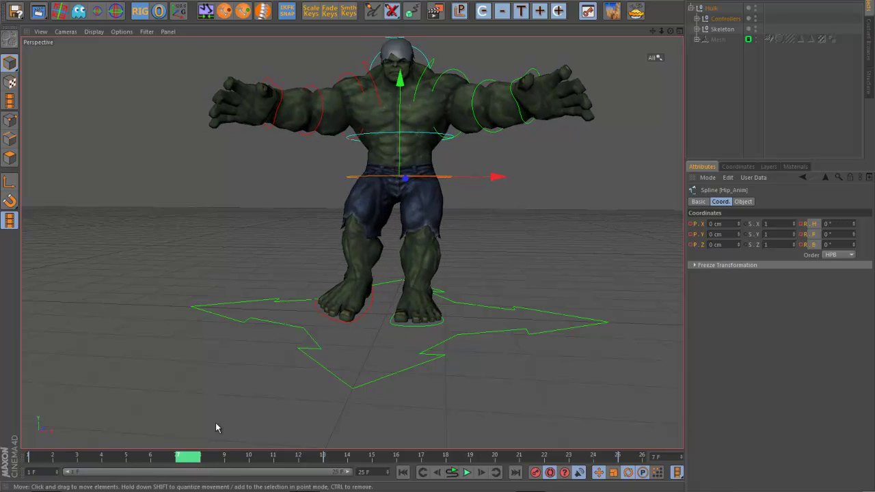
pyautogui.press('r')
pyautogui.moveTo(456, 157); pyautogui.dragTo(451, 182)
pyautogui.moveTo(76, 457); pyautogui.dragTo(196, 477)
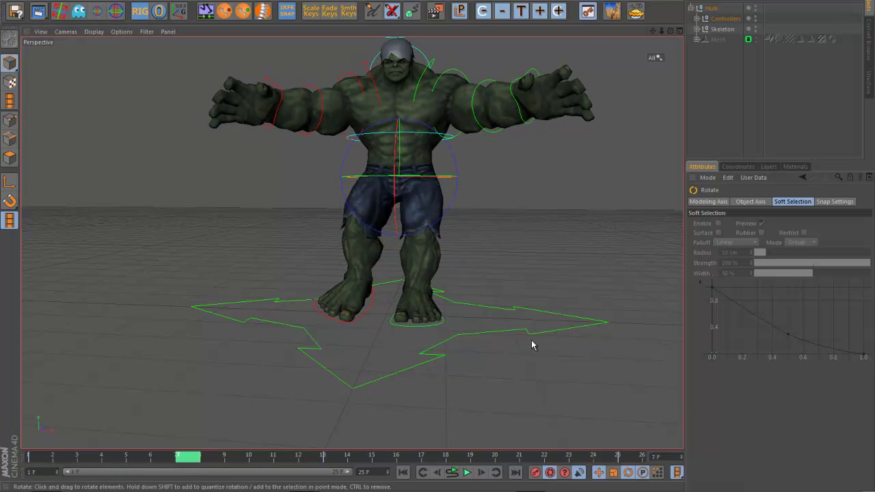
# Copy the frame 7 pose of the COG_Anim, L_Foot_Anim and R_Foot_Anim controls to frame 19
pyautogui.keyDown('alt'); pyautogui.moveTo(531, 346); pyautogui.dragTo(434, 252); pyautogui.keyUp('alt')
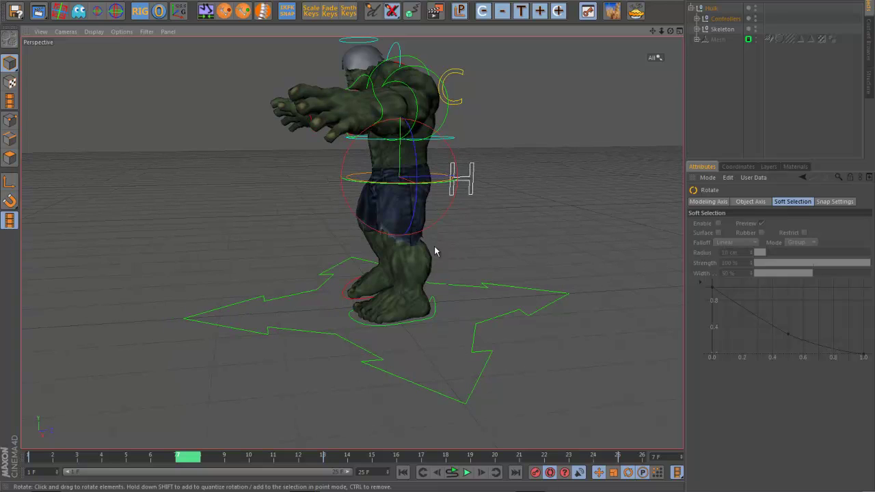
pyautogui.click(352, 183)
pyautogui.keyDown('alt'); pyautogui.moveTo(424, 333); pyautogui.dragTo(436, 315); pyautogui.keyUp('alt')
pyautogui.keyDown('shift'); pyautogui.click(431, 321); pyautogui.keyUp('shift')
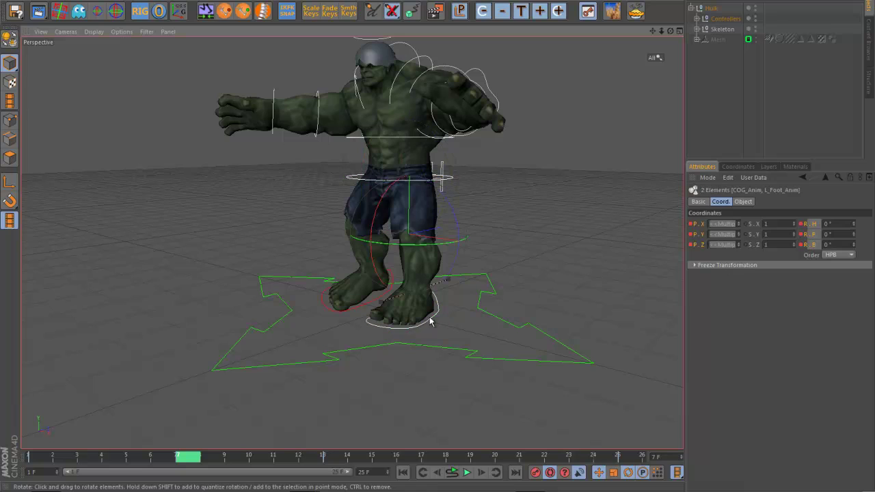
pyautogui.keyDown('shift'); pyautogui.click(335, 316); pyautogui.keyUp('shift')
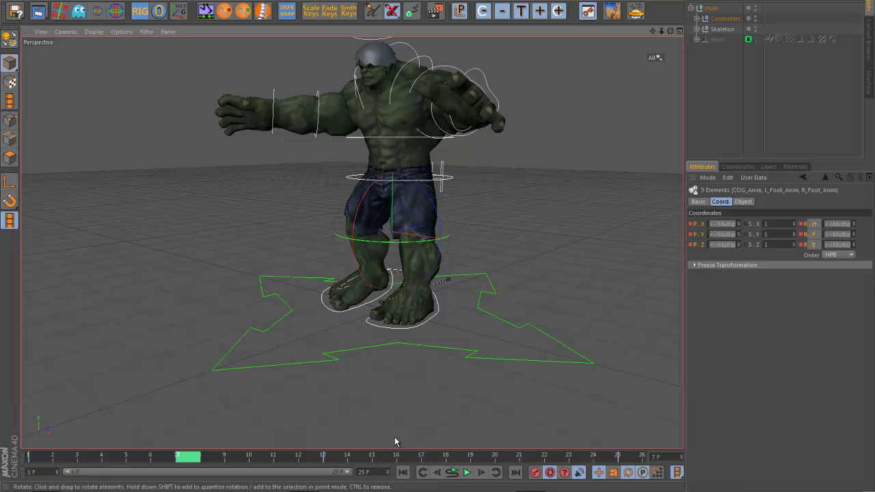
pyautogui.click(482, 459)
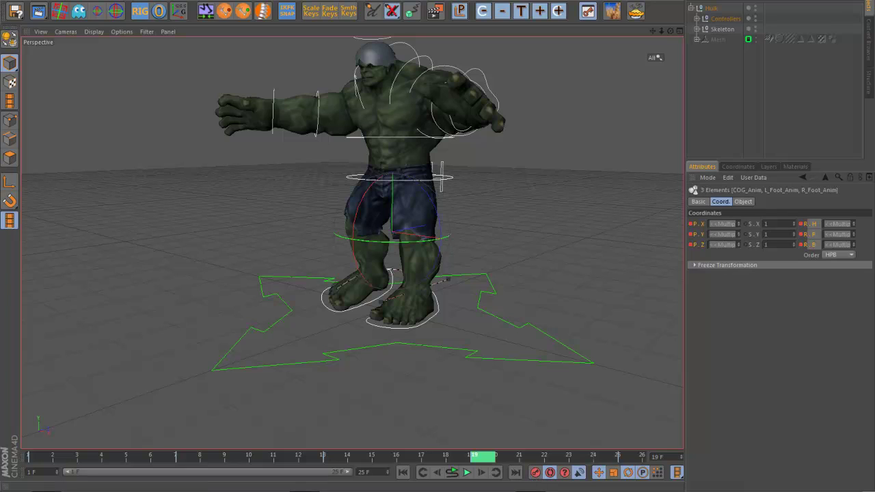
# Mirror the COG_Anim control at frame 19 to about -1.9 cm on X
pyautogui.click(406, 214)
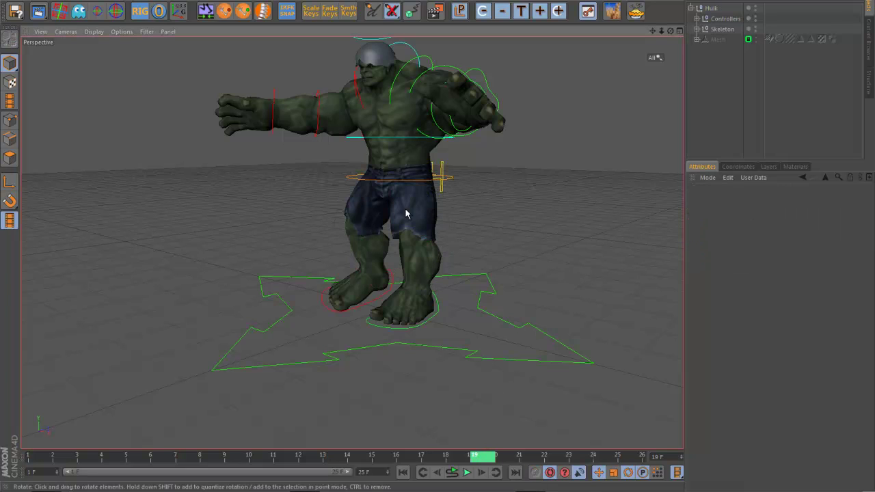
pyautogui.click(351, 181)
pyautogui.keyDown('alt'); pyautogui.moveTo(326, 181); pyautogui.dragTo(296, 191); pyautogui.keyUp('alt')
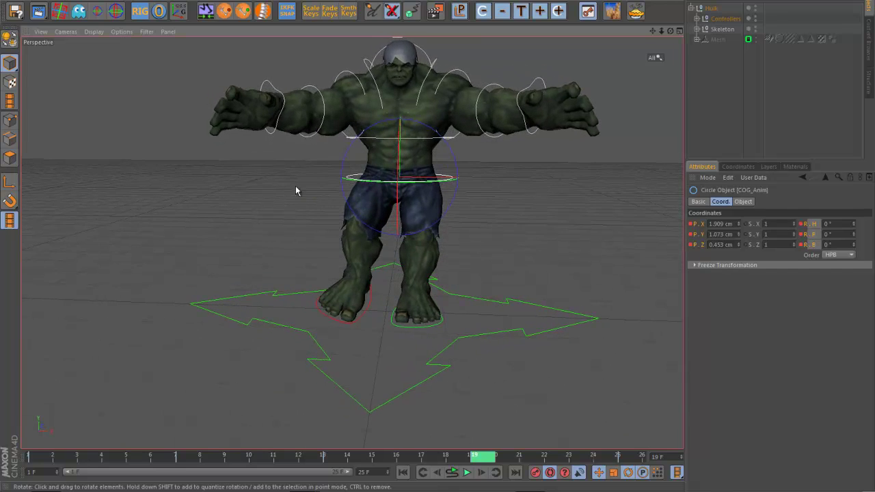
pyautogui.click(263, 12)
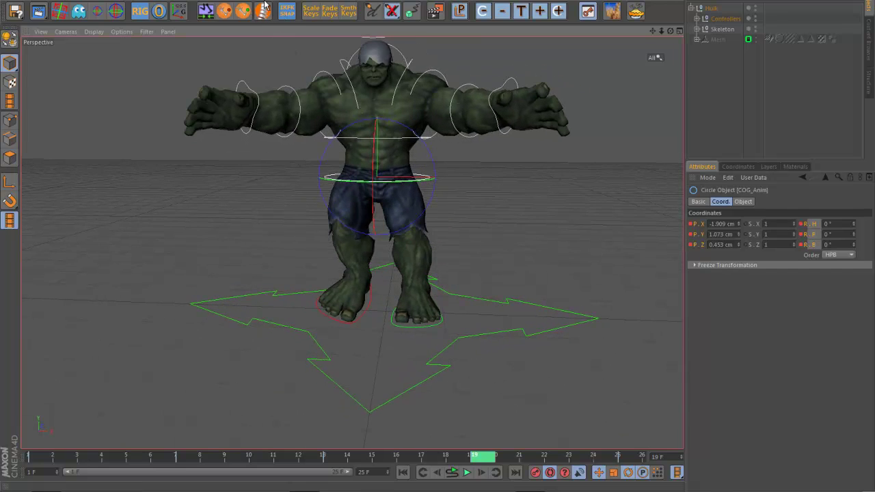
# Swap the left and right foot poses at frame 19 with the walk cycle script, and play the animation to check it
pyautogui.click(418, 319)
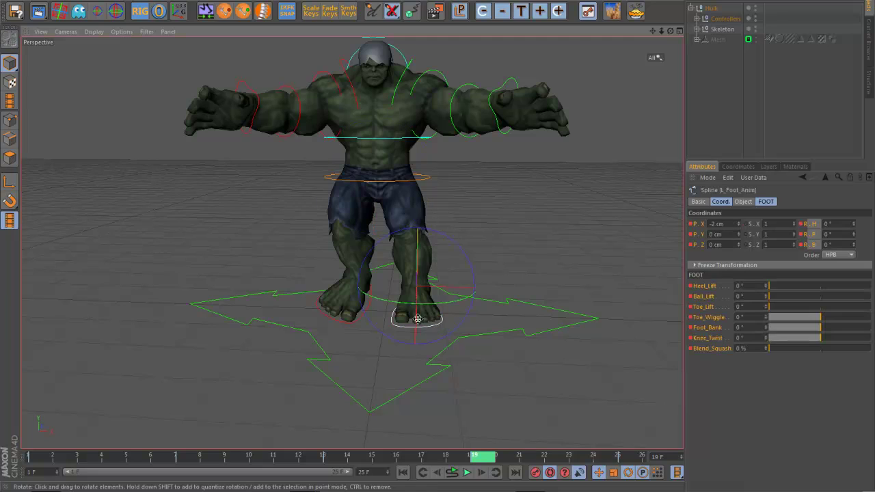
pyautogui.keyDown('shift'); pyautogui.click(345, 323); pyautogui.keyUp('shift')
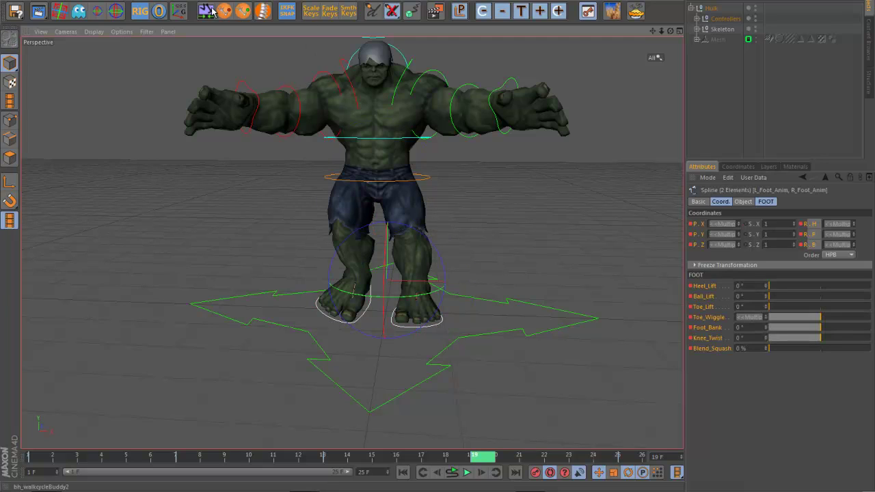
pyautogui.click(211, 11)
pyautogui.click(467, 473)
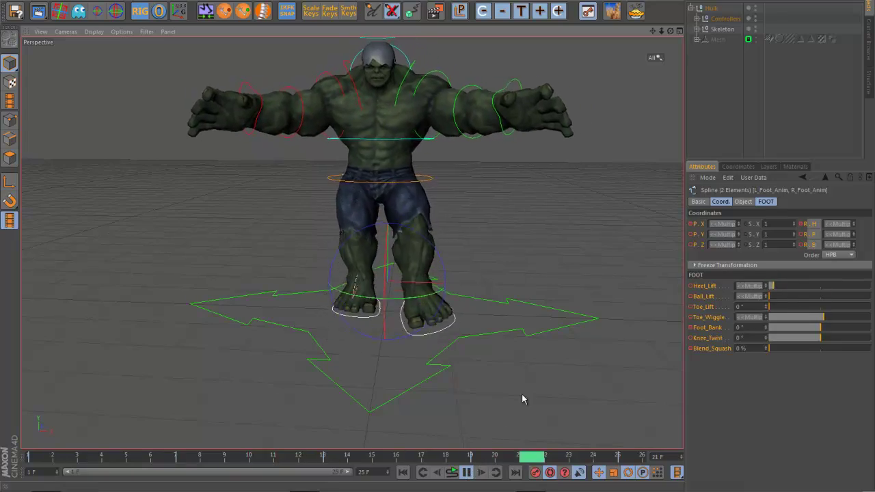
pyautogui.keyDown('alt'); pyautogui.moveTo(555, 359); pyautogui.dragTo(526, 334); pyautogui.keyUp('alt')
pyautogui.click(467, 473)
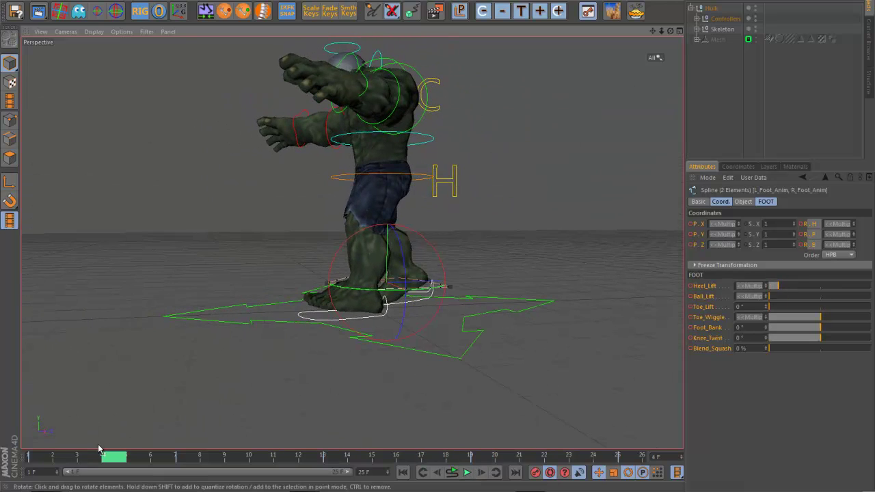
# Set the left foot control's Heel_Lift to 0° at frame 4 so the foot lies flat
pyautogui.click(48, 459)
pyautogui.moveTo(48, 459); pyautogui.dragTo(111, 469)
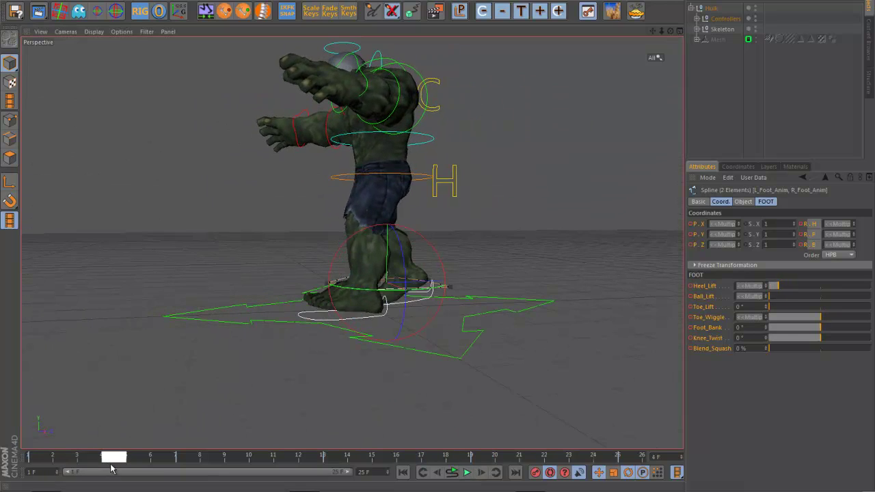
pyautogui.click(332, 341)
pyautogui.click(360, 314)
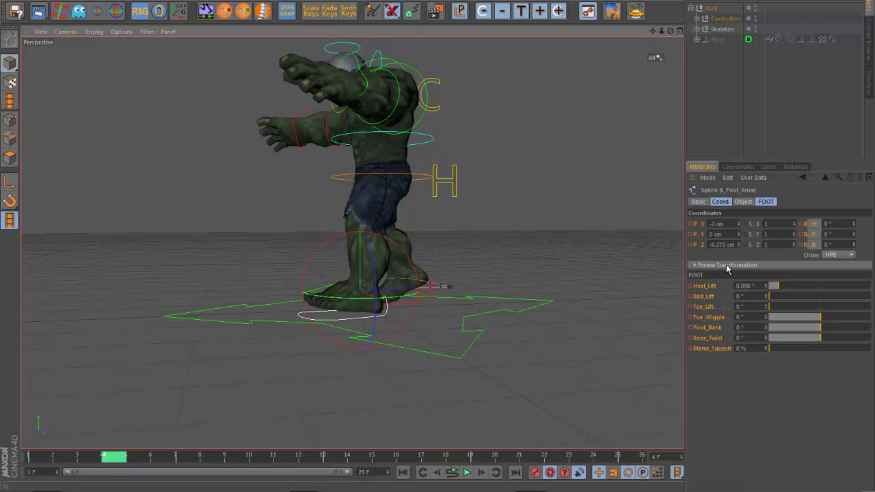
pyautogui.write('0')
pyautogui.press('Return')
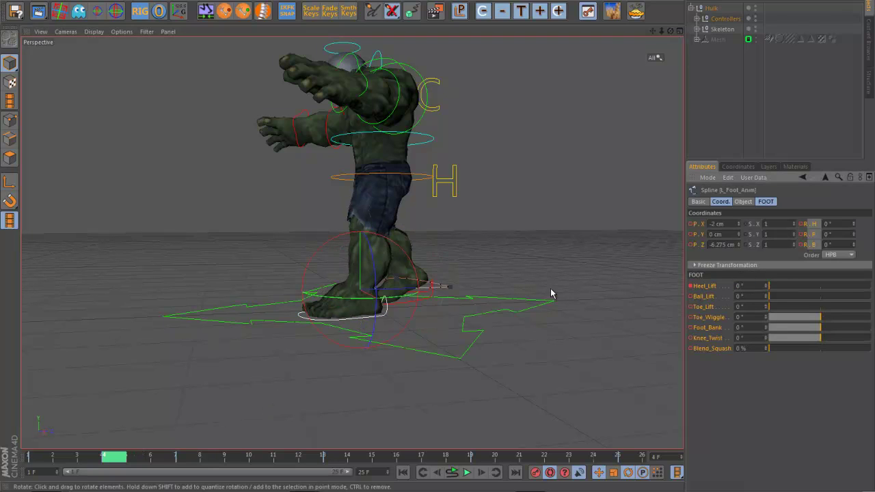
pyautogui.keyDown('alt'); pyautogui.moveTo(551, 294); pyautogui.dragTo(535, 294); pyautogui.keyUp('alt')
# Copy the right foot control's frame 1 pose to frame 4, and scrub between the two frames
pyautogui.moveTo(112, 457); pyautogui.dragTo(38, 457)
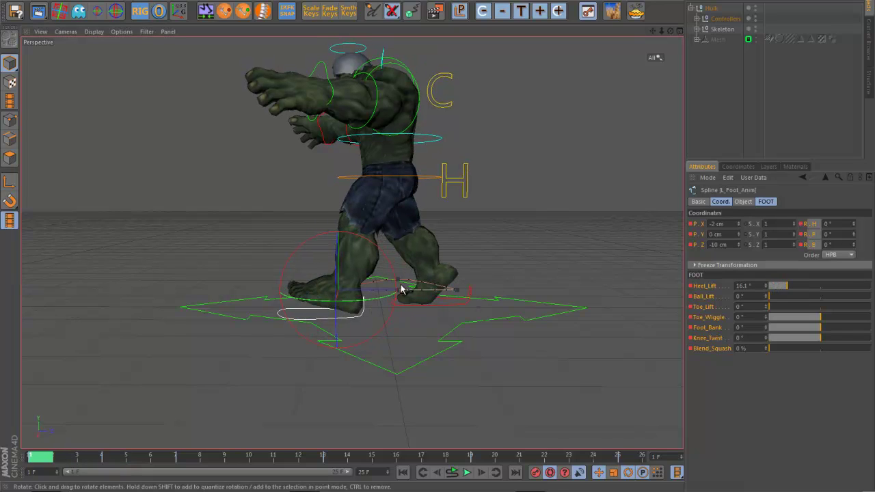
pyautogui.click(455, 306)
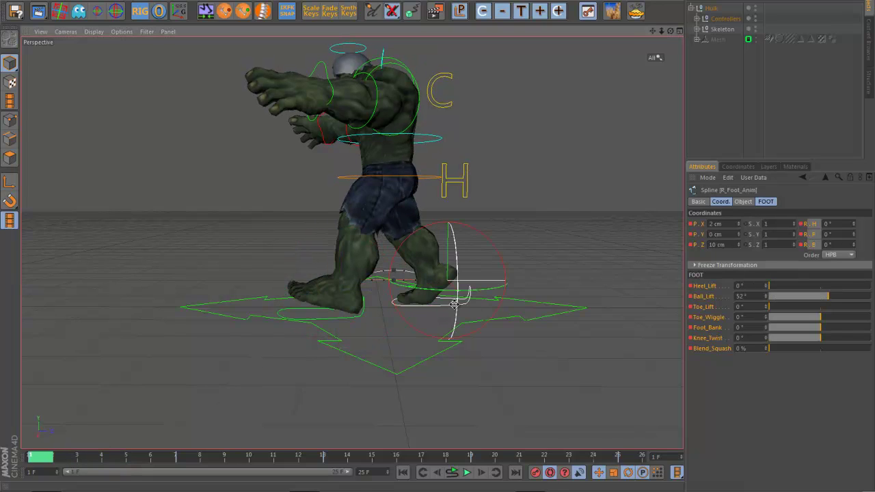
pyautogui.click(106, 458)
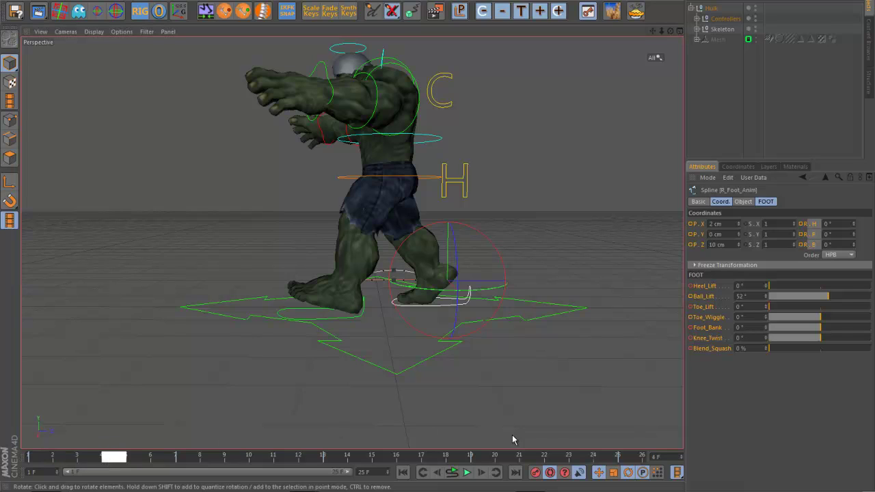
pyautogui.click(37, 458)
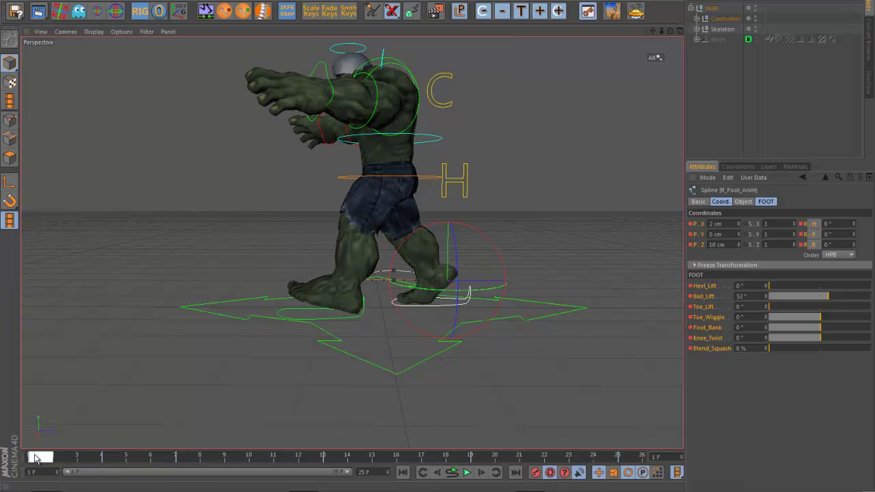
pyautogui.moveTo(51, 459); pyautogui.dragTo(113, 468)
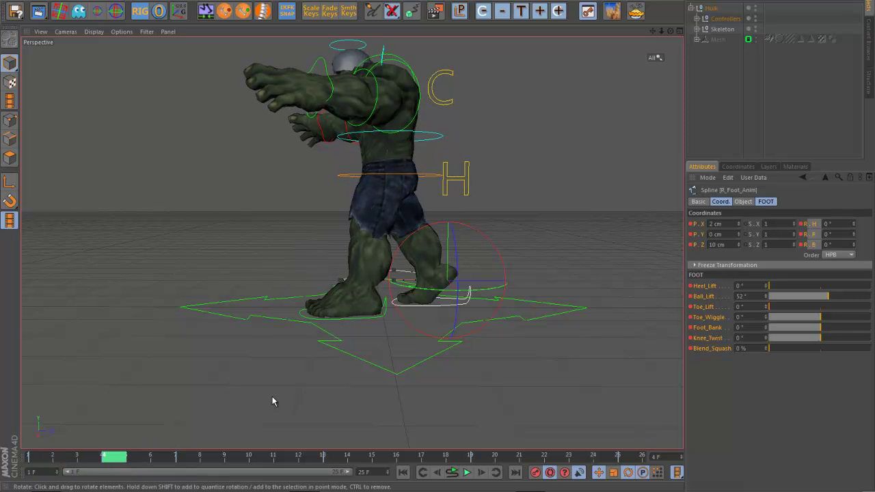
# Switch to the Right view framed on the feet, and examine the left foot's travel between frames 1 and 4
pyautogui.middleClick(402, 327)
pyautogui.middleClick(336, 328)
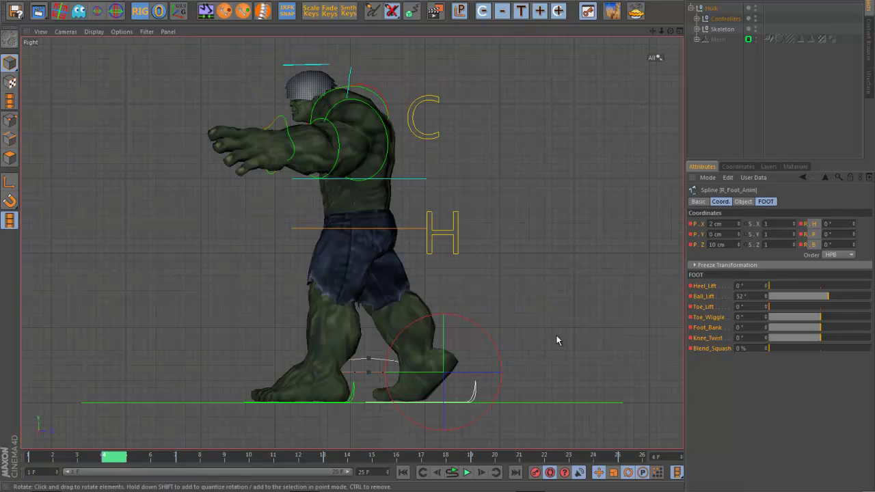
pyautogui.keyDown('alt'); pyautogui.moveTo(556, 336); pyautogui.dragTo(541, 296, button='middle'); pyautogui.keyUp('alt')
pyautogui.keyDown('alt'); pyautogui.moveTo(515, 323); pyautogui.dragTo(554, 331, button='right'); pyautogui.keyUp('alt')
pyautogui.keyDown('alt'); pyautogui.moveTo(553, 331); pyautogui.dragTo(597, 326, button='middle'); pyautogui.keyUp('alt')
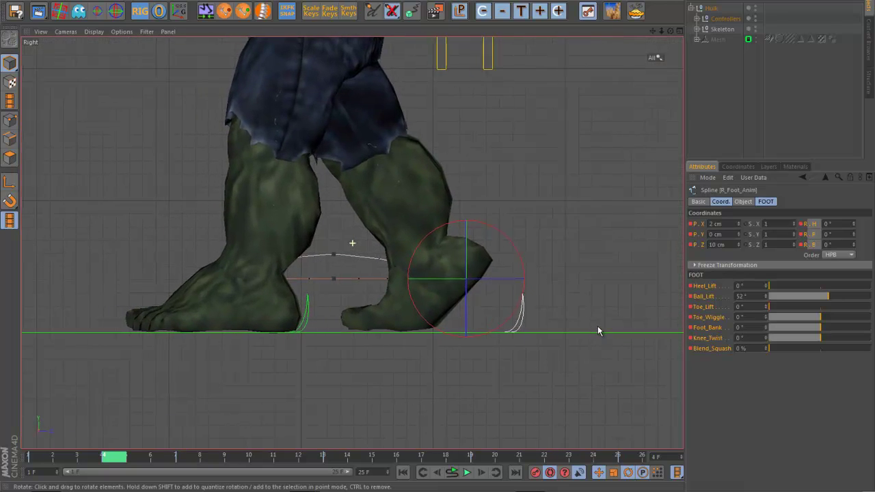
pyautogui.moveTo(115, 456); pyautogui.dragTo(24, 458)
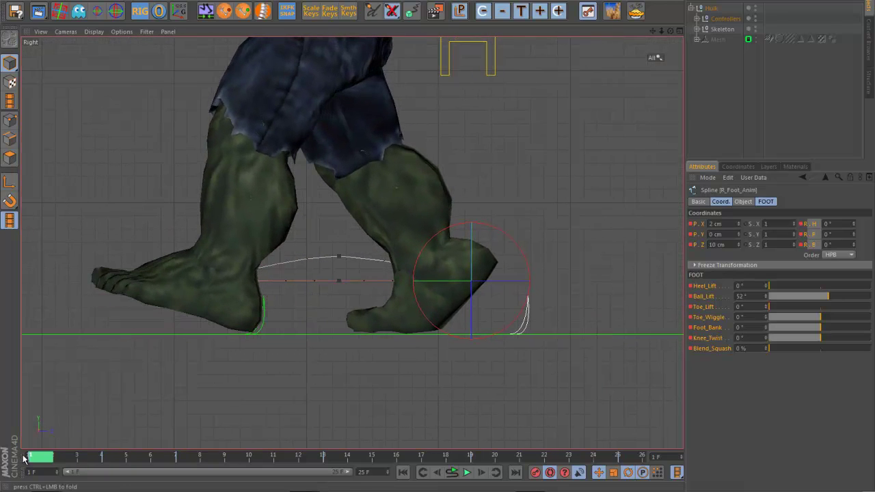
pyautogui.click(264, 327)
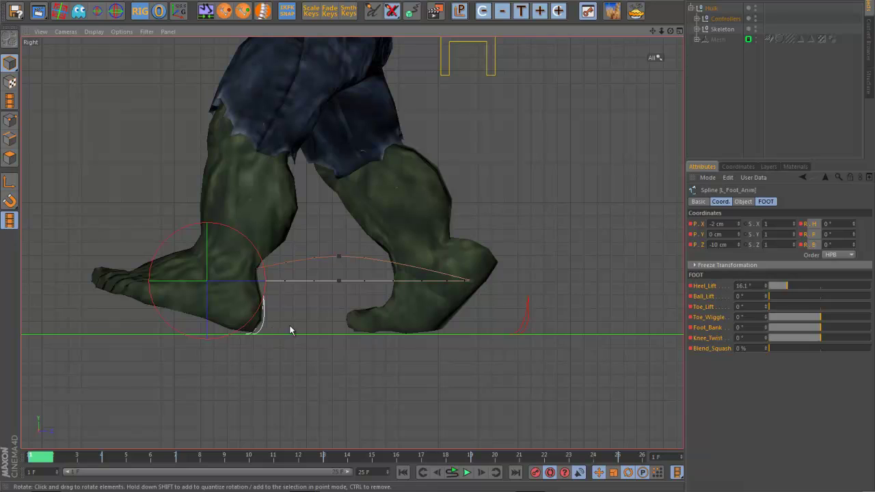
pyautogui.moveTo(59, 462); pyautogui.dragTo(121, 470)
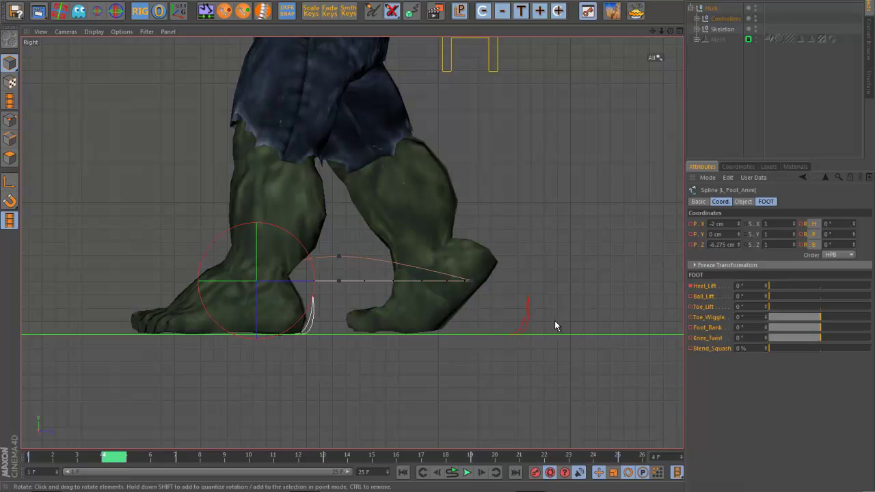
# Move the right foot control backward along Z at frame 4, scrubbing from frame 1 to fine-tune its slide
pyautogui.click(528, 317)
pyautogui.press('e')
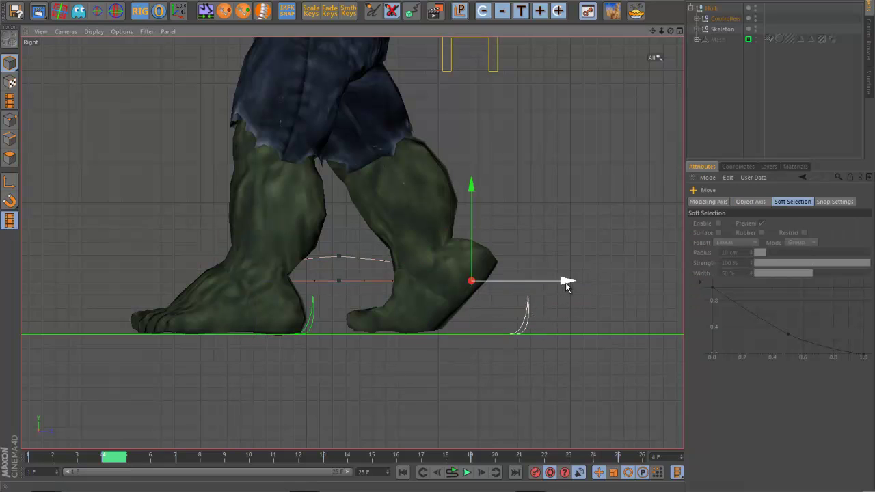
pyautogui.moveTo(565, 281); pyautogui.dragTo(614, 287)
pyautogui.moveTo(53, 461); pyautogui.dragTo(114, 469)
pyautogui.moveTo(611, 280); pyautogui.dragTo(607, 279)
pyautogui.moveTo(108, 456)
pyautogui.mouseDown()
pyautogui.moveTo(42, 460)
pyautogui.moveTo(114, 467)
pyautogui.mouseUp()
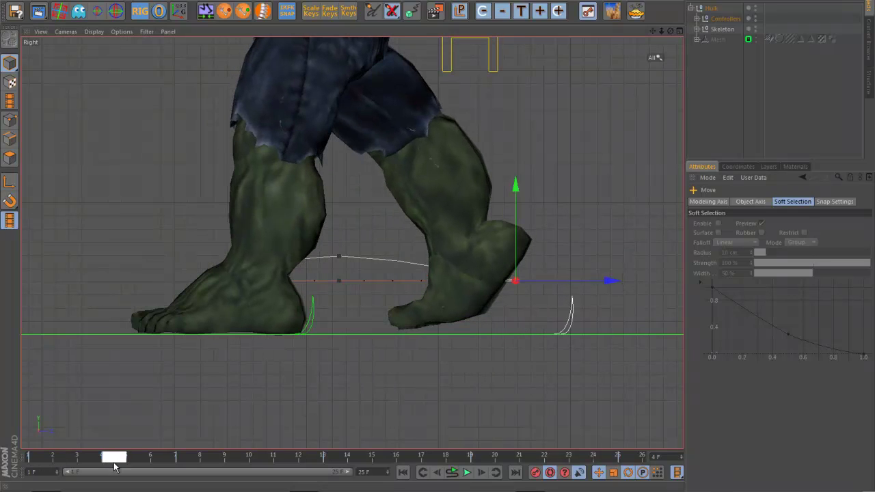
# Set the right foot control's Ball_Lift to about 70.2°, Toe_Lift to 12° and Toe_Wiggle to about 5.9° at frame 4
pyautogui.click(572, 329)
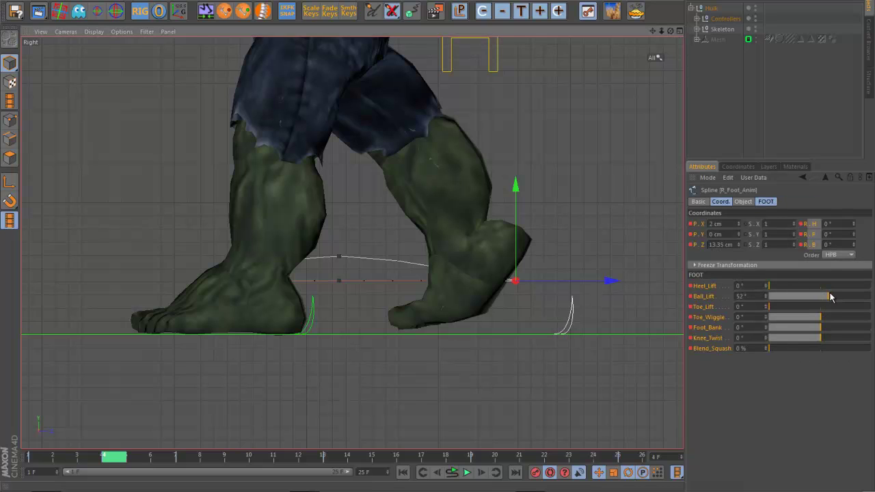
pyautogui.moveTo(831, 297); pyautogui.dragTo(853, 295)
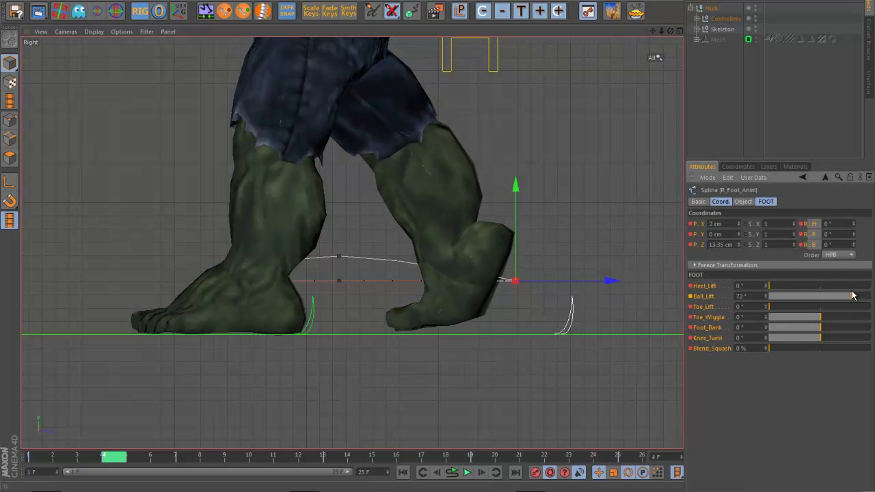
pyautogui.moveTo(777, 307); pyautogui.dragTo(783, 313)
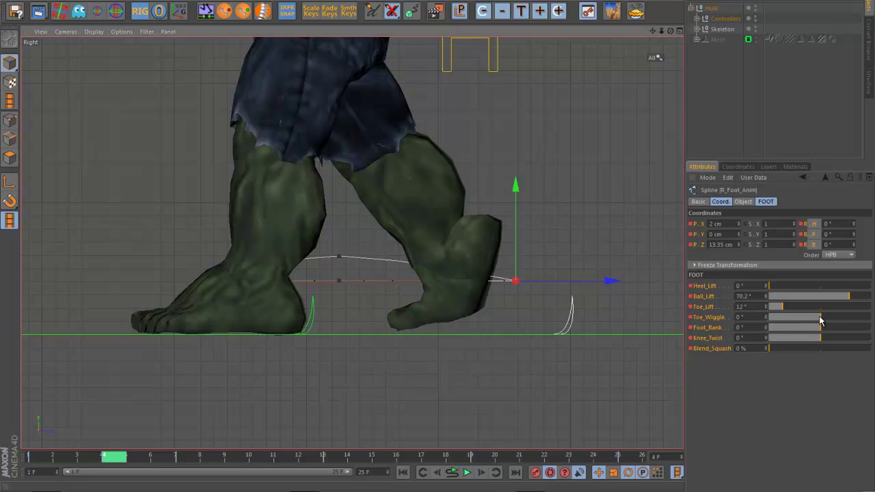
pyautogui.moveTo(820, 321); pyautogui.dragTo(826, 320)
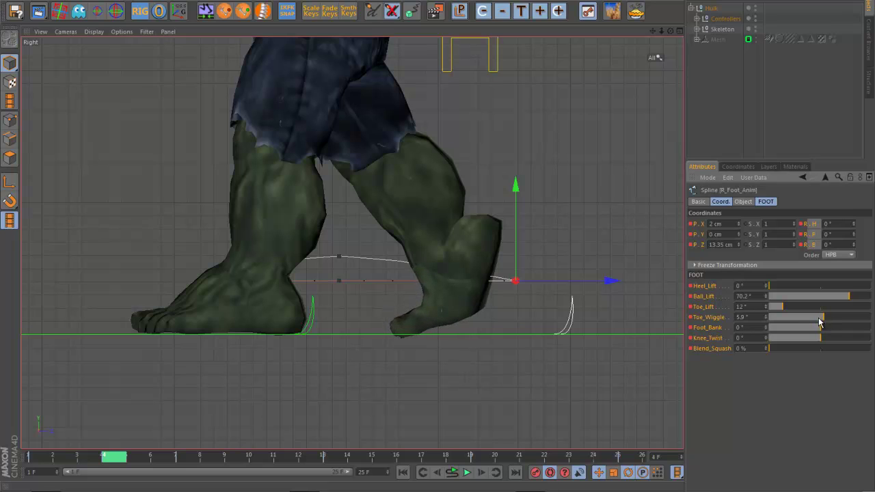
pyautogui.moveTo(114, 456); pyautogui.dragTo(125, 480)
# Lower the COG control to about -0.718 cm in Y at frame 4, working in the Perspective view
pyautogui.keyDown('alt'); pyautogui.moveTo(332, 229); pyautogui.dragTo(412, 141, button='middle'); pyautogui.keyUp('alt')
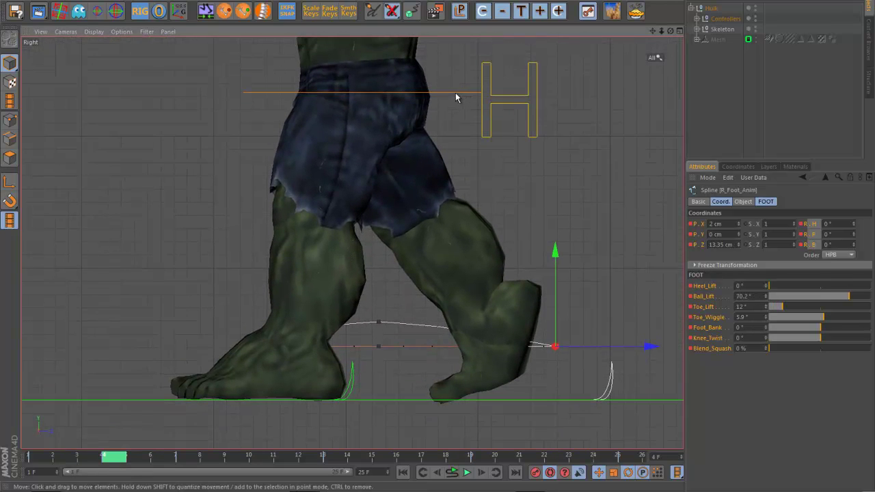
pyautogui.click(456, 94)
pyautogui.middleClick(247, 203)
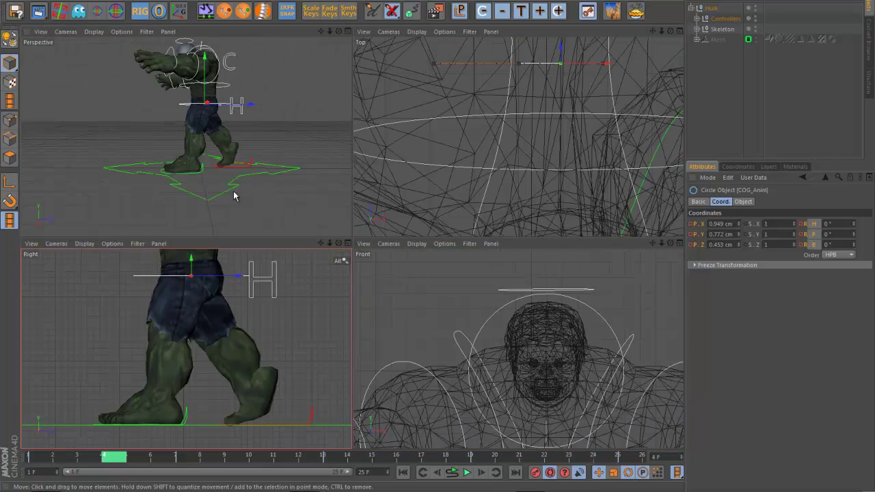
pyautogui.middleClick(234, 189)
pyautogui.keyDown('alt'); pyautogui.moveTo(336, 224); pyautogui.dragTo(406, 115); pyautogui.keyUp('alt')
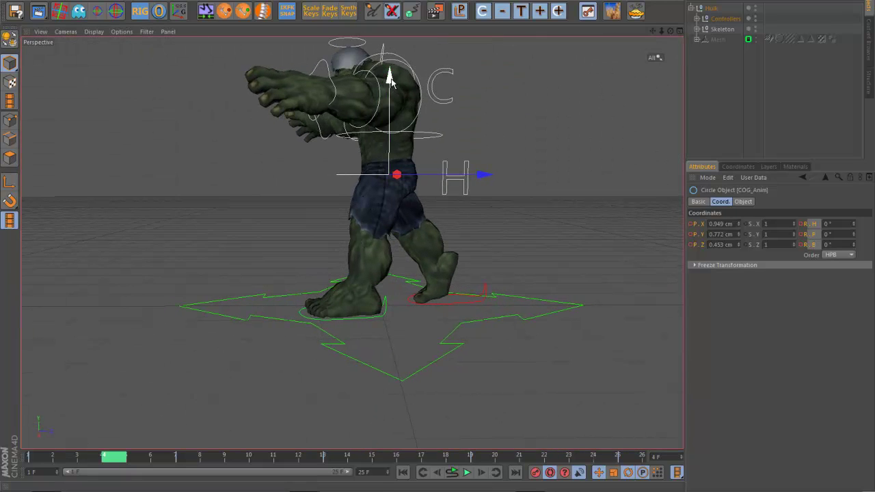
pyautogui.moveTo(394, 83); pyautogui.dragTo(393, 91)
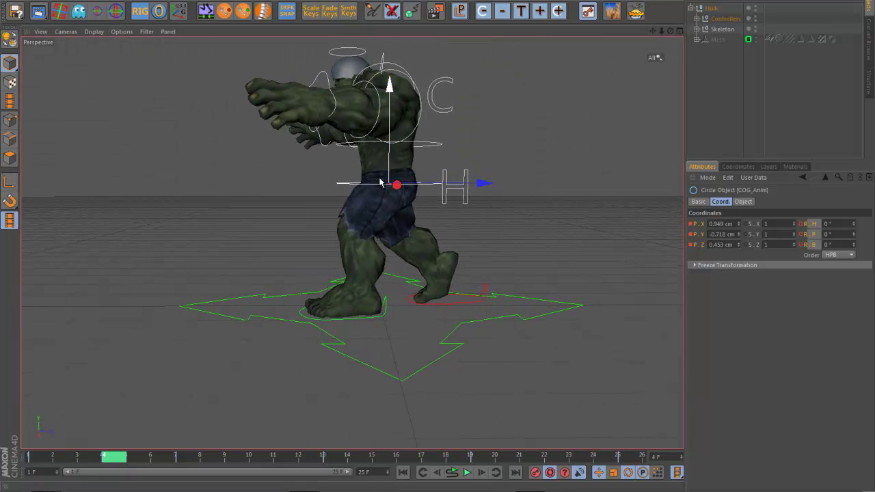
# Scrub between frames 1 and 4 from the side and front to examine the body's drop after the foot contact
pyautogui.moveTo(52, 456)
pyautogui.mouseDown()
pyautogui.moveTo(198, 468)
pyautogui.moveTo(39, 462)
pyautogui.mouseUp()
pyautogui.keyDown('alt'); pyautogui.moveTo(293, 417); pyautogui.dragTo(274, 408); pyautogui.keyUp('alt')
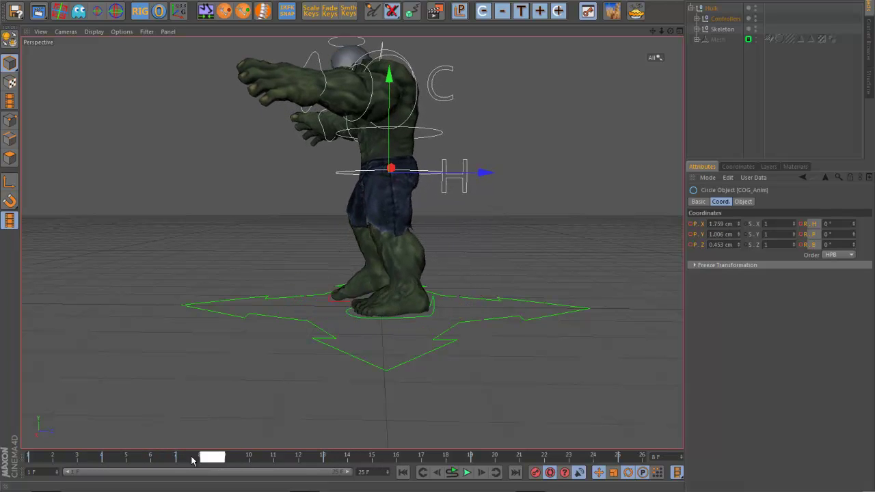
pyautogui.keyDown('alt'); pyautogui.moveTo(226, 357); pyautogui.dragTo(308, 391); pyautogui.keyUp('alt')
pyautogui.moveTo(46, 460)
pyautogui.mouseDown()
pyautogui.moveTo(530, 462)
pyautogui.moveTo(58, 457)
pyautogui.mouseUp()
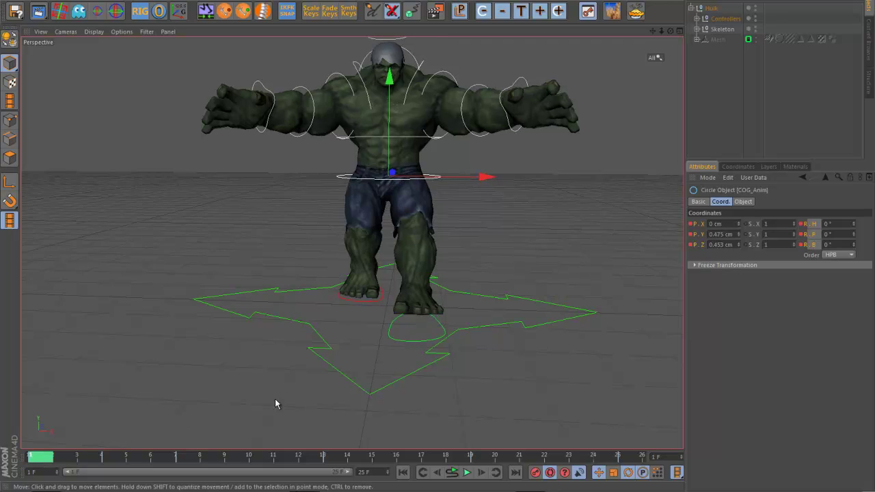
pyautogui.keyDown('alt'); pyautogui.moveTo(275, 403); pyautogui.dragTo(188, 410); pyautogui.keyUp('alt')
pyautogui.moveTo(68, 459)
pyautogui.mouseDown()
pyautogui.moveTo(408, 458)
pyautogui.moveTo(80, 467)
pyautogui.mouseUp()
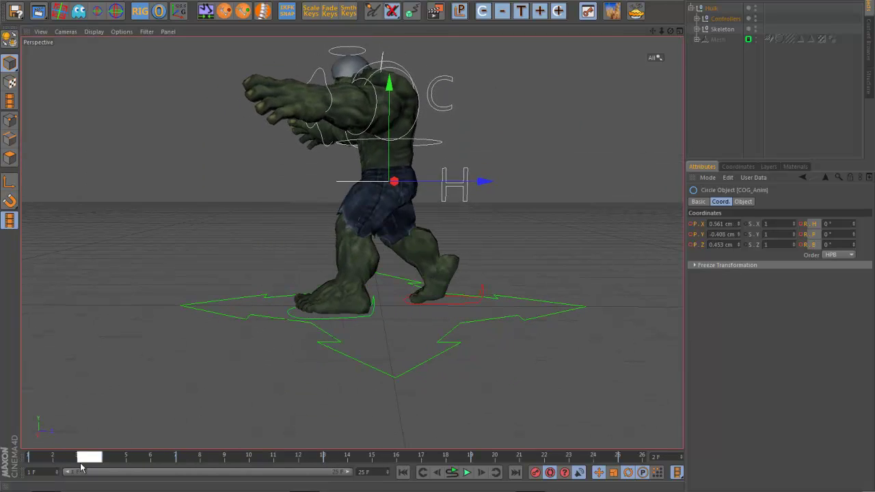
pyautogui.keyDown('alt'); pyautogui.moveTo(235, 405); pyautogui.dragTo(238, 392); pyautogui.keyUp('alt')
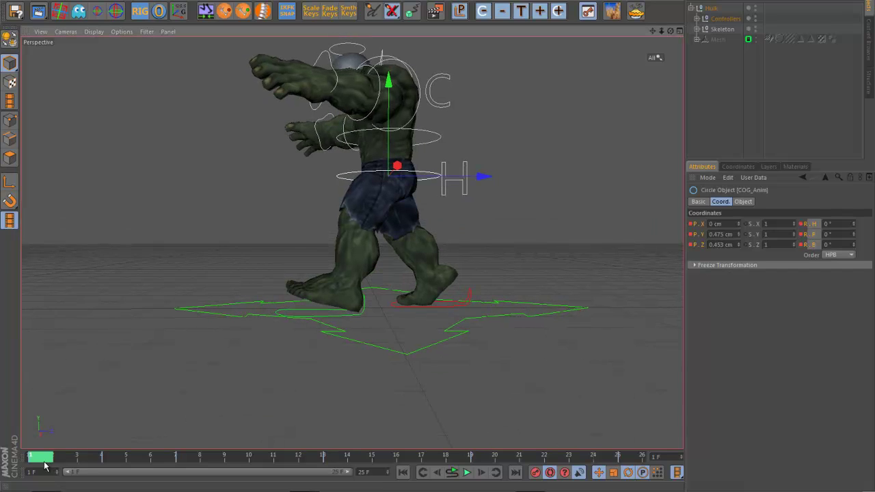
pyautogui.moveTo(44, 460); pyautogui.dragTo(110, 466)
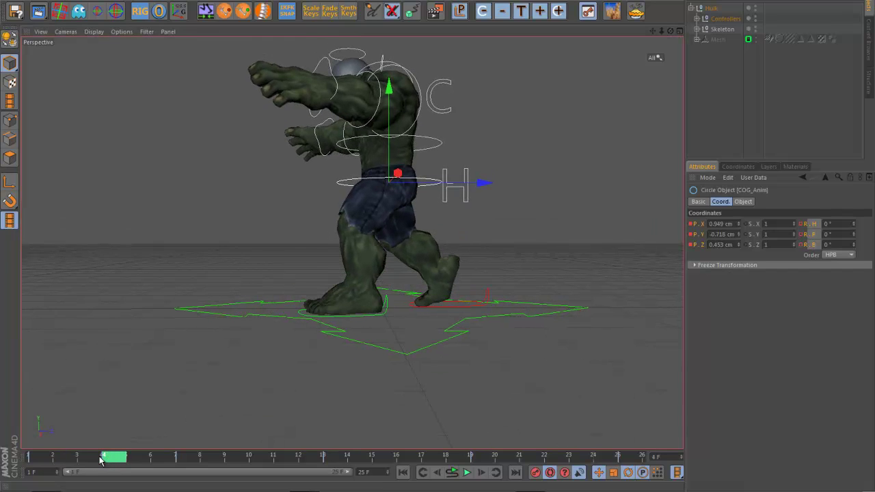
pyautogui.moveTo(53, 463); pyautogui.dragTo(115, 468)
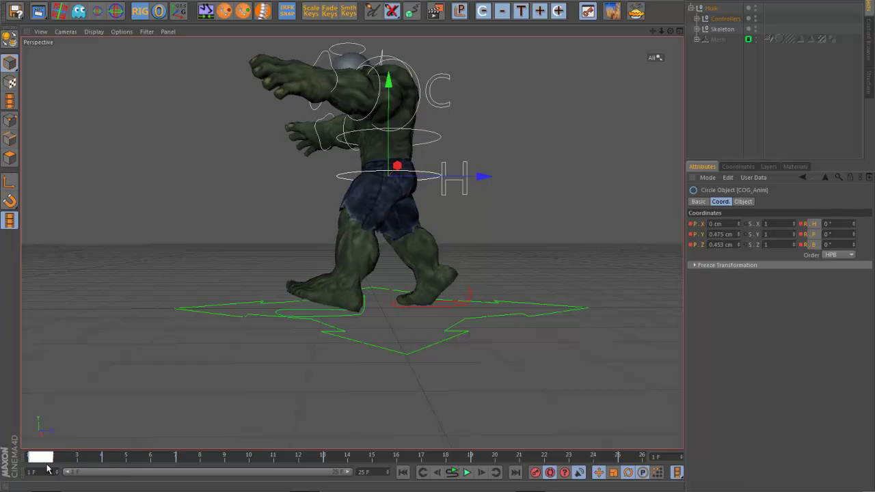
pyautogui.moveTo(48, 469); pyautogui.dragTo(21, 465)
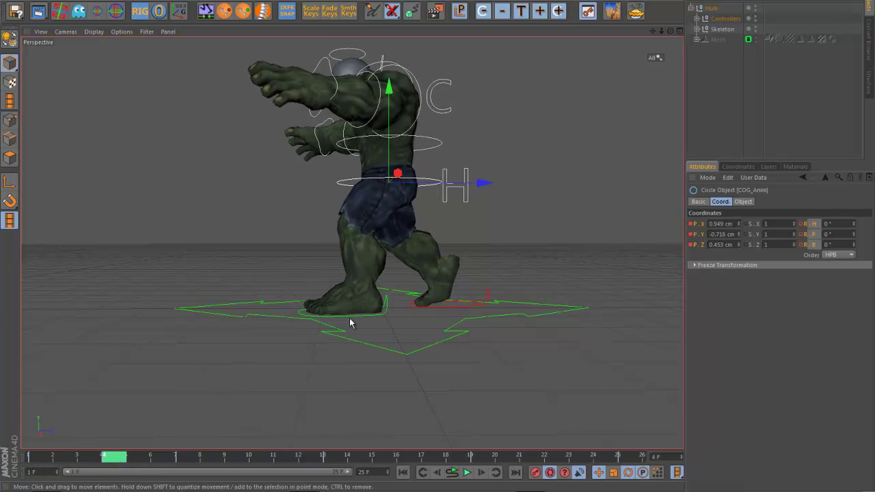
pyautogui.keyDown('alt'); pyautogui.moveTo(411, 343); pyautogui.dragTo(488, 367); pyautogui.keyUp('alt')
pyautogui.moveTo(75, 456); pyautogui.dragTo(123, 482)
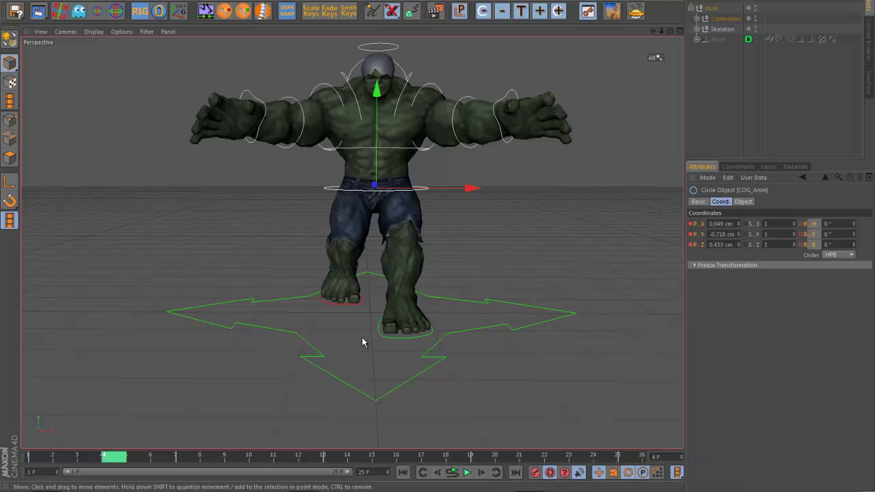
# Tilt the hip control down toward the trailing right leg at frame 4, and scrub from frame 1 to review the tilt
pyautogui.click(539, 262)
pyautogui.keyDown('alt'); pyautogui.moveTo(539, 261); pyautogui.dragTo(444, 263); pyautogui.keyUp('alt')
pyautogui.click(442, 225)
pyautogui.keyDown('alt'); pyautogui.moveTo(442, 225); pyautogui.dragTo(427, 188); pyautogui.keyUp('alt')
pyautogui.press('r')
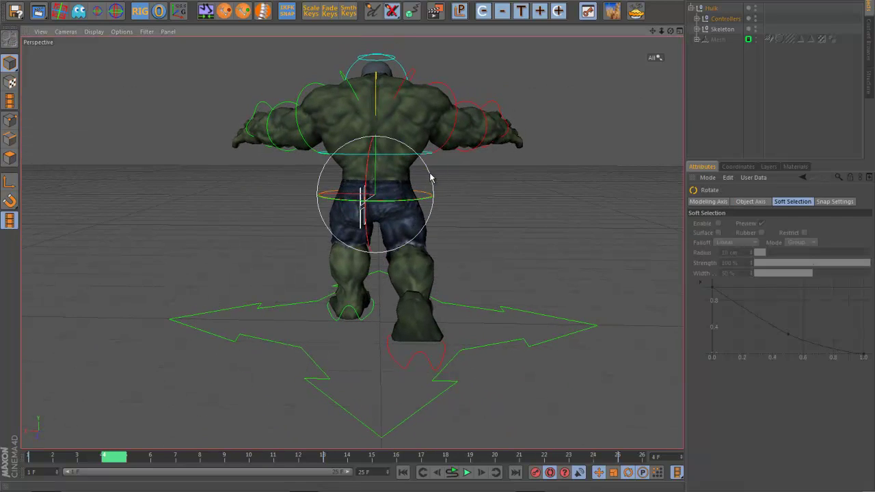
pyautogui.moveTo(432, 183); pyautogui.dragTo(430, 185)
pyautogui.keyDown('alt'); pyautogui.moveTo(431, 184); pyautogui.dragTo(449, 313); pyautogui.keyUp('alt')
pyautogui.moveTo(55, 453); pyautogui.dragTo(23, 491)
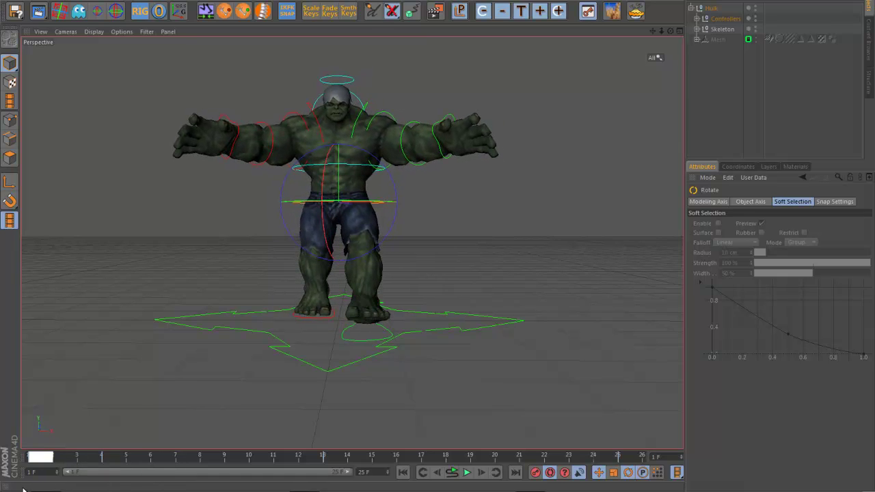
pyautogui.moveTo(54, 466); pyautogui.dragTo(113, 466)
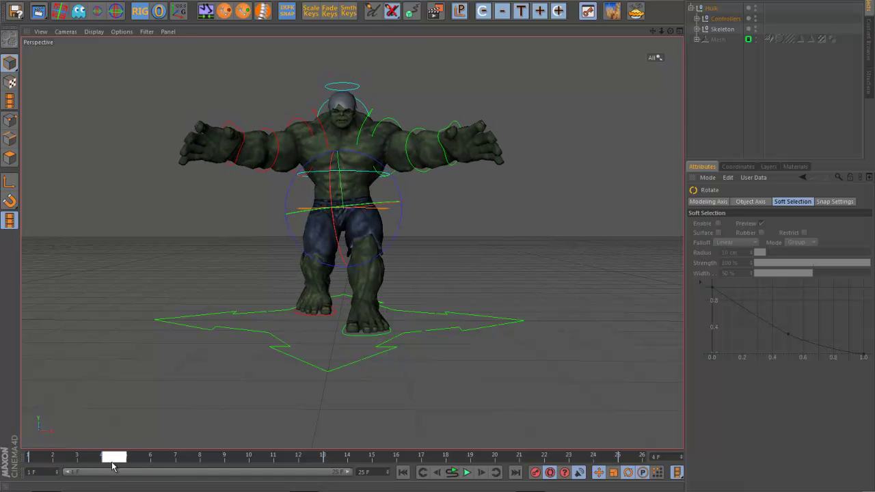
# Copy the COG, hip and both foot controls' frame 4 pose to frame 16 by recording keys there
pyautogui.keyDown('alt'); pyautogui.moveTo(477, 275); pyautogui.dragTo(449, 241); pyautogui.keyUp('alt')
pyautogui.click(438, 260)
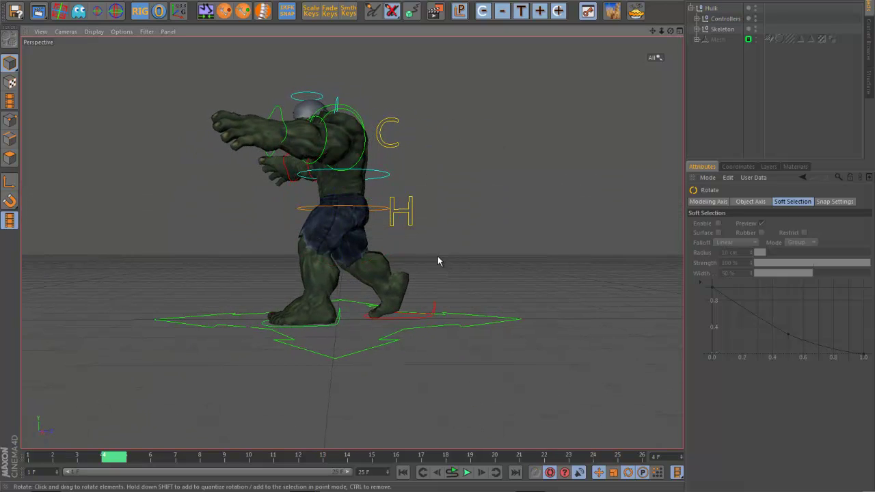
pyautogui.click(387, 208)
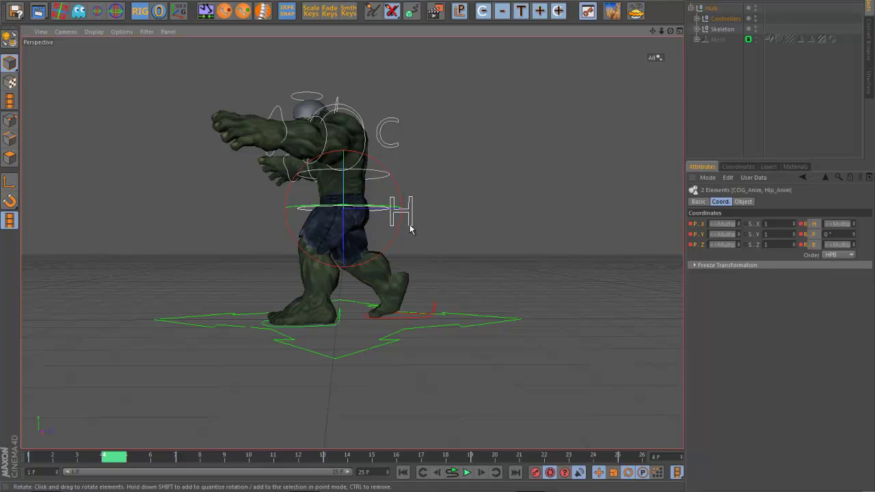
pyautogui.keyDown('shift'); pyautogui.click(429, 311); pyautogui.keyUp('shift')
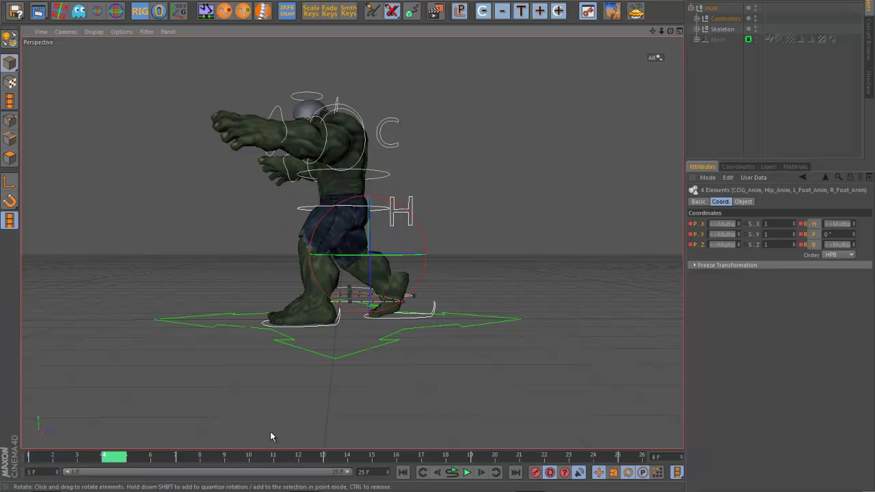
pyautogui.click(408, 457)
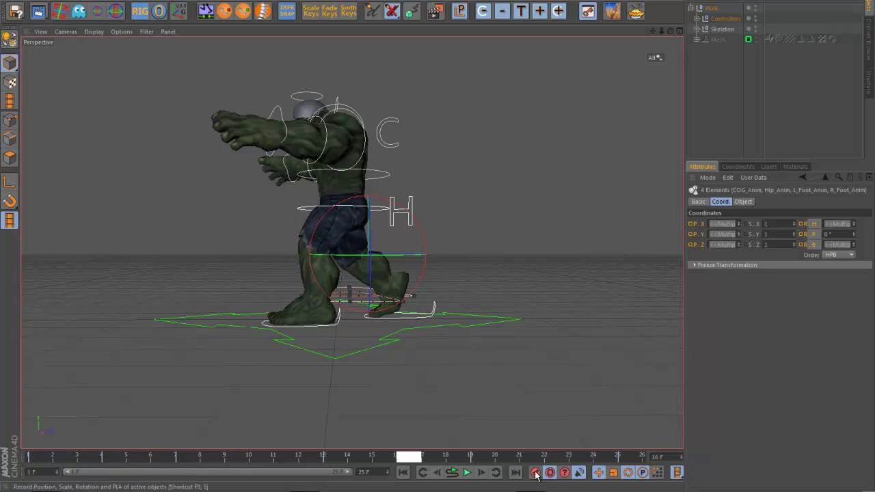
# Mirror the COG and hip controls' pose at frame 16, and swap the poses of the two foot controls
pyautogui.click(376, 206)
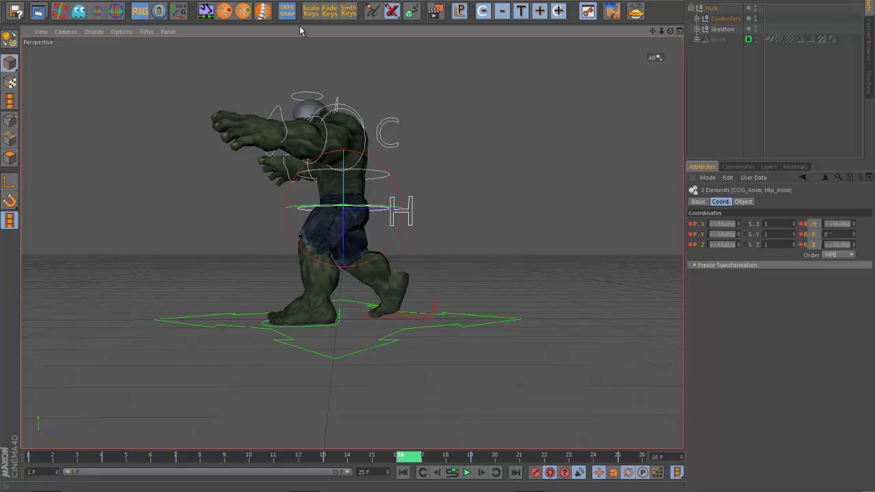
pyautogui.click(263, 11)
pyautogui.keyDown('alt'); pyautogui.moveTo(491, 257); pyautogui.dragTo(434, 305); pyautogui.keyUp('alt')
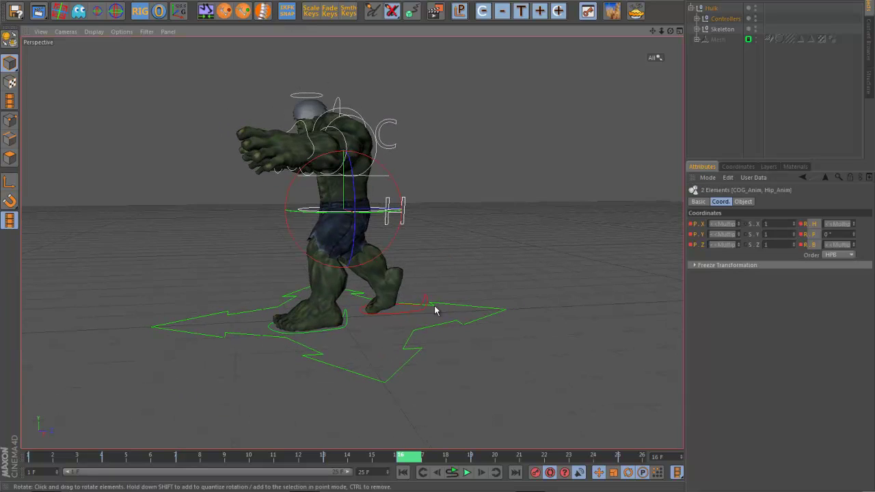
pyautogui.click(424, 311)
pyautogui.keyDown('shift'); pyautogui.click(336, 331); pyautogui.keyUp('shift')
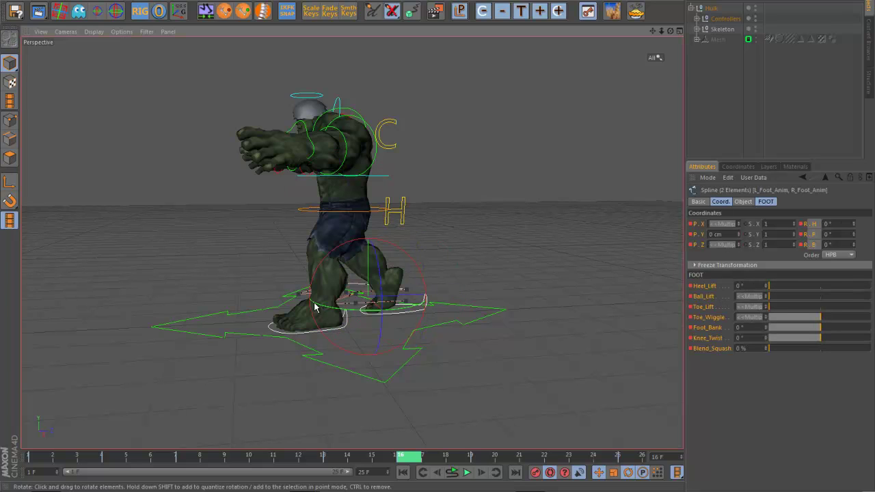
pyautogui.click(199, 12)
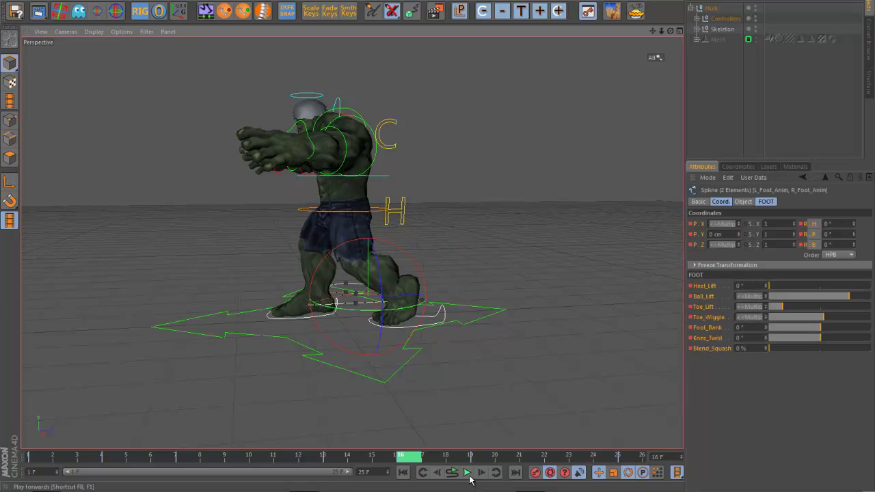
# Play the walk cycle, and scrub up to frame 10 to examine the right foot's approach to the ground
pyautogui.click(464, 473)
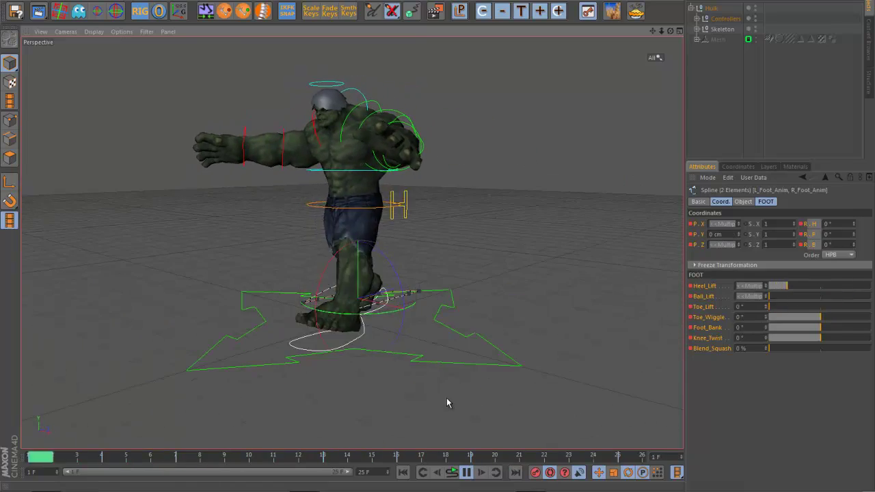
pyautogui.click(467, 473)
pyautogui.moveTo(47, 462); pyautogui.dragTo(154, 469)
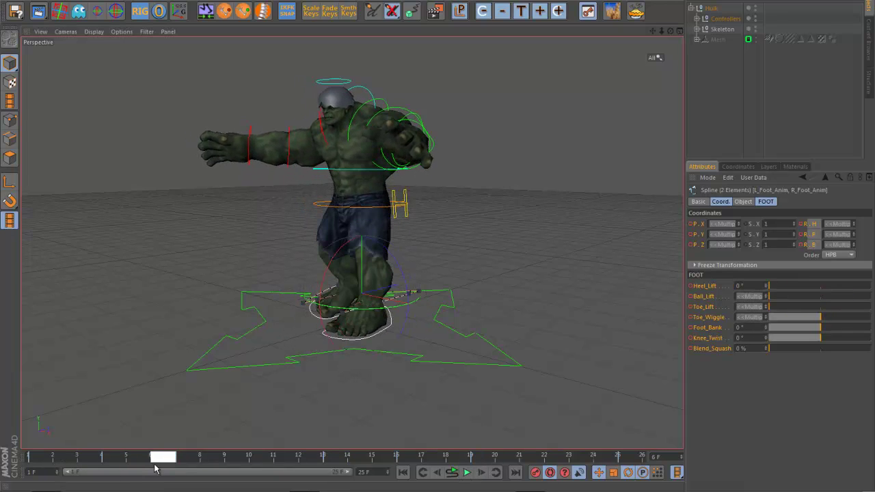
pyautogui.keyDown('alt'); pyautogui.moveTo(283, 410); pyautogui.dragTo(226, 404); pyautogui.keyUp('alt')
pyautogui.moveTo(205, 463); pyautogui.dragTo(259, 465)
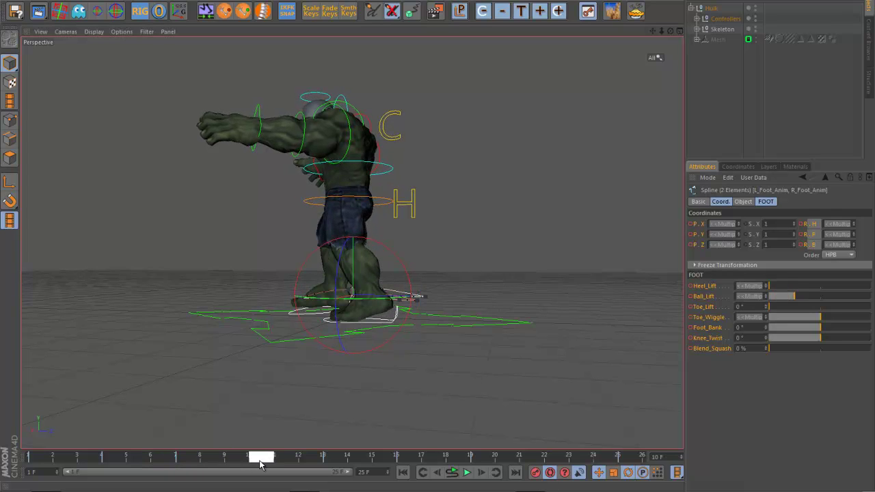
pyautogui.keyDown('alt'); pyautogui.moveTo(319, 418); pyautogui.dragTo(327, 420); pyautogui.keyUp('alt')
# Set the right foot control's Heel_Lift and Toe_Wiggle to 0° at frame 10, and pitch the foot so its toes point higher
pyautogui.click(327, 421)
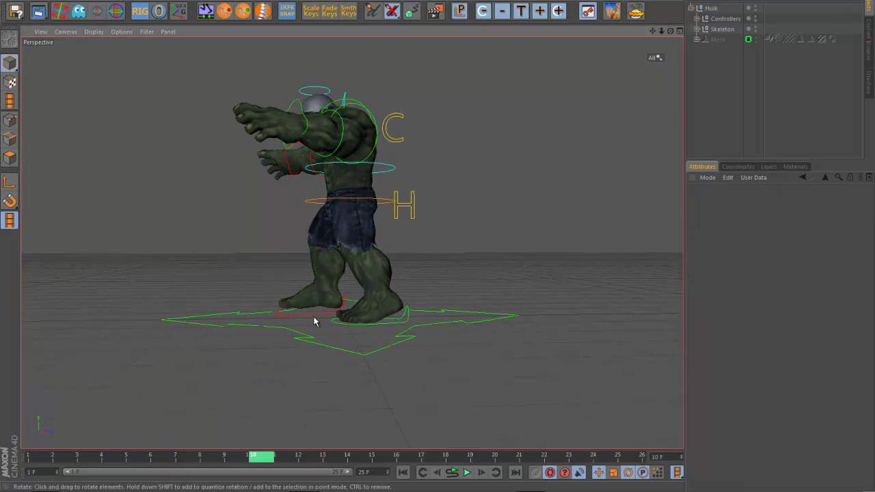
pyautogui.click(314, 317)
pyautogui.click(747, 285)
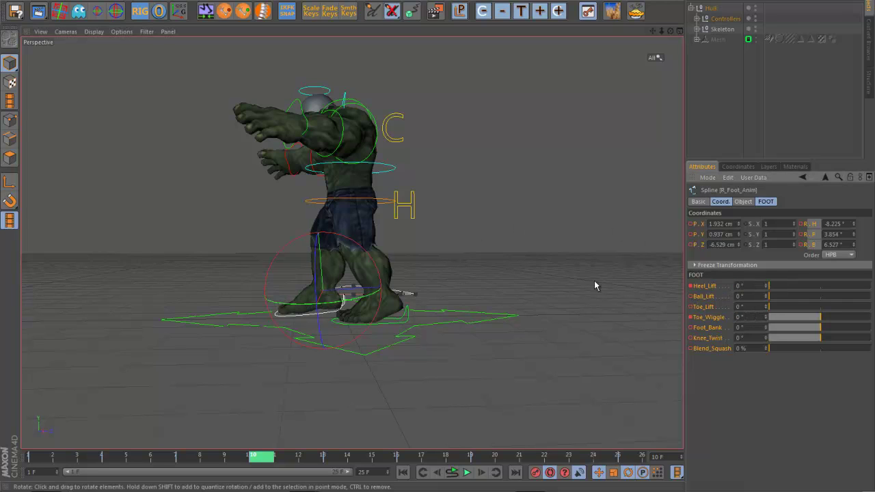
pyautogui.moveTo(378, 263); pyautogui.dragTo(377, 273)
# Move the right foot control slightly forward along its Z axis at frame 10, and scrub the preceding frames to check the swing
pyautogui.press('e')
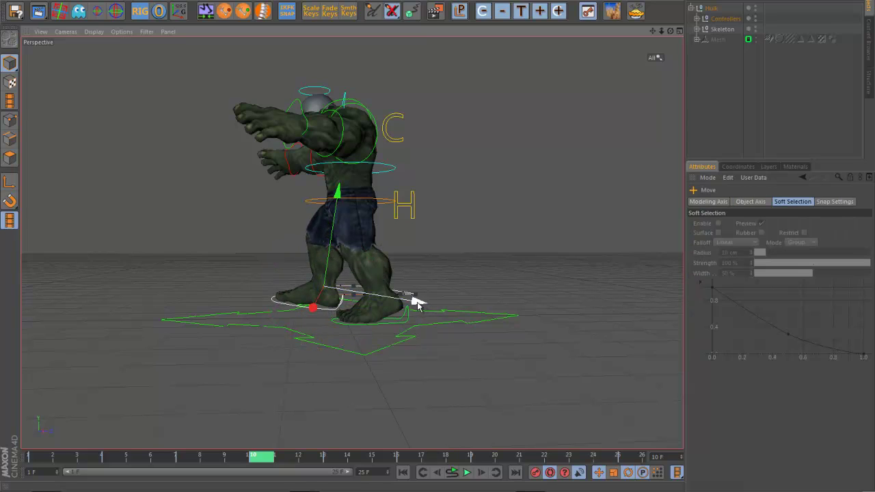
pyautogui.moveTo(417, 302); pyautogui.dragTo(413, 305)
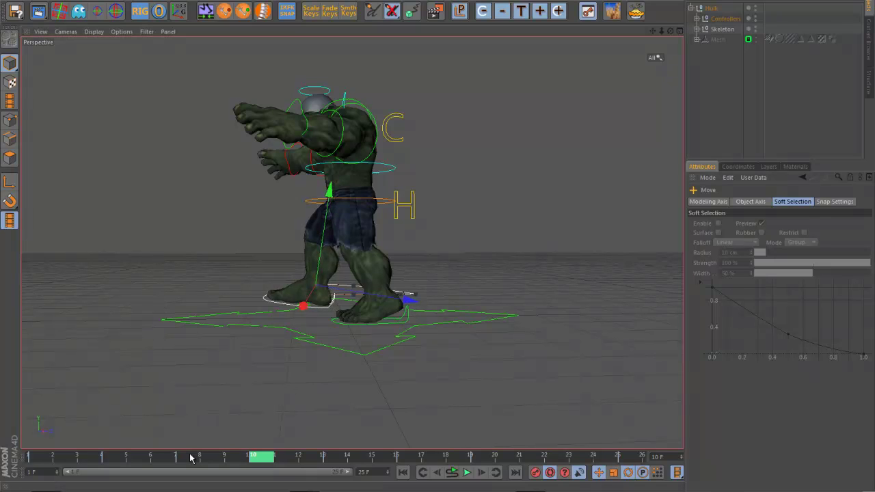
pyautogui.moveTo(193, 458)
pyautogui.mouseDown()
pyautogui.moveTo(329, 464)
pyautogui.moveTo(187, 459)
pyautogui.moveTo(270, 464)
pyautogui.mouseUp()
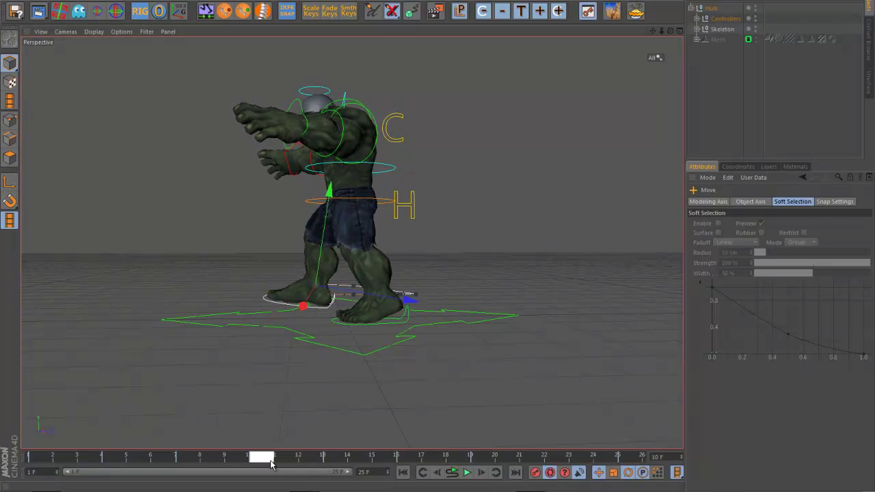
# Set the right foot control's Toe_Wiggle to -15° at frame 10 so the toes bend upward
pyautogui.click(267, 302)
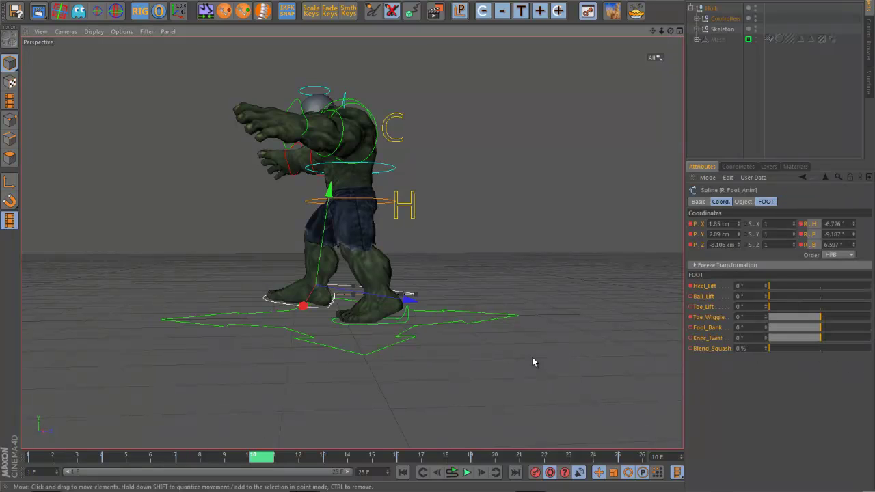
pyautogui.keyDown('alt'); pyautogui.moveTo(509, 357); pyautogui.dragTo(516, 361, button='right'); pyautogui.keyUp('alt')
pyautogui.keyDown('alt'); pyautogui.moveTo(516, 361); pyautogui.dragTo(514, 372, button='middle'); pyautogui.keyUp('alt')
pyautogui.keyDown('alt'); pyautogui.moveTo(514, 372); pyautogui.dragTo(517, 377); pyautogui.keyUp('alt')
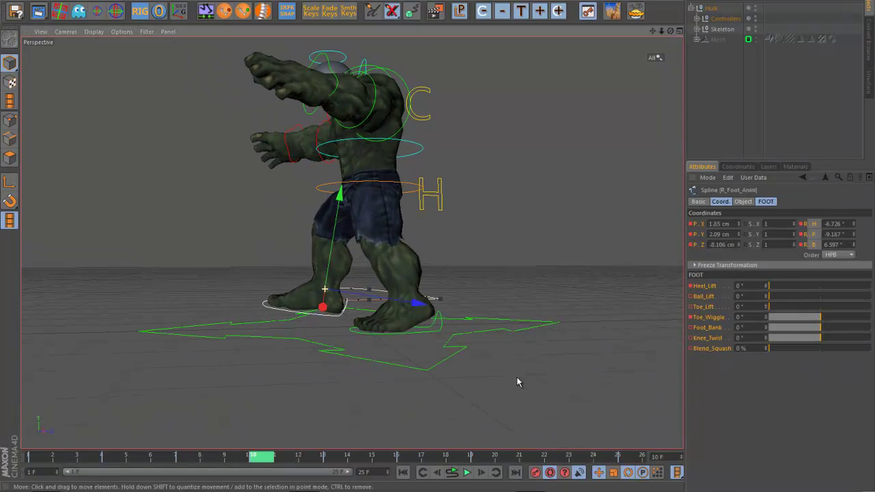
pyautogui.moveTo(827, 316); pyautogui.dragTo(822, 319)
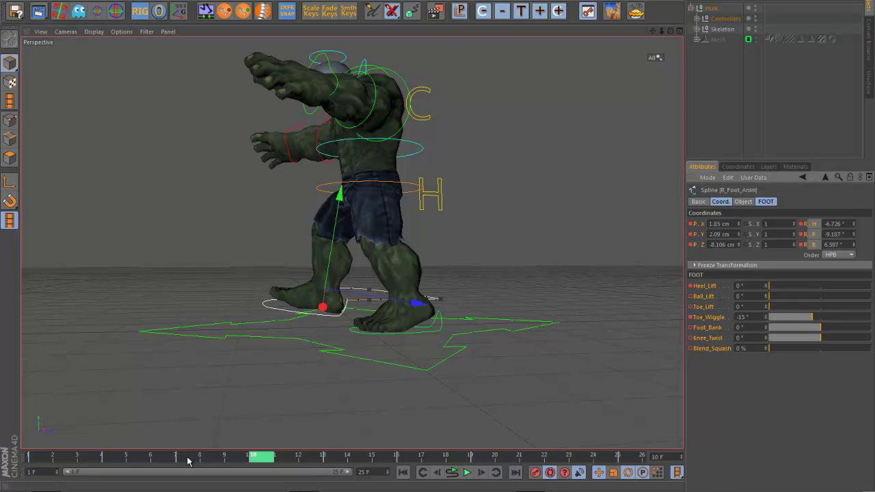
# Scrub repeatedly between frames 7 and 10 from both sides and the front to examine the right foot's forward swing
pyautogui.moveTo(187, 461)
pyautogui.mouseDown()
pyautogui.moveTo(237, 459)
pyautogui.moveTo(112, 466)
pyautogui.moveTo(179, 466)
pyautogui.mouseUp()
pyautogui.keyDown('alt'); pyautogui.moveTo(226, 402); pyautogui.dragTo(409, 398); pyautogui.keyUp('alt')
pyautogui.keyDown('alt'); pyautogui.moveTo(490, 403); pyautogui.dragTo(434, 382); pyautogui.keyUp('alt')
pyautogui.moveTo(192, 460); pyautogui.dragTo(267, 458)
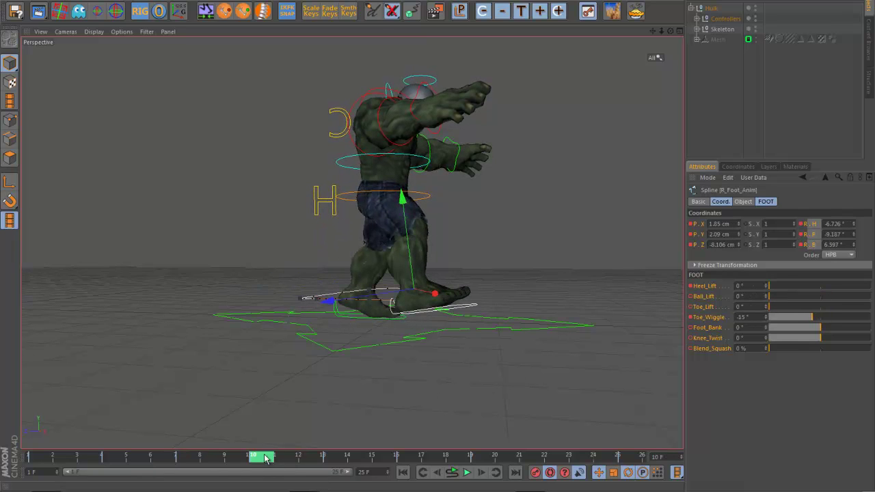
pyautogui.keyDown('alt'); pyautogui.moveTo(587, 352); pyautogui.dragTo(458, 352); pyautogui.keyUp('alt')
pyautogui.keyDown('alt'); pyautogui.moveTo(533, 359); pyautogui.dragTo(569, 366, button='right'); pyautogui.keyUp('alt')
pyautogui.keyDown('alt'); pyautogui.moveTo(521, 373); pyautogui.dragTo(538, 394, button='middle'); pyautogui.keyUp('alt')
pyautogui.moveTo(216, 456); pyautogui.dragTo(255, 467)
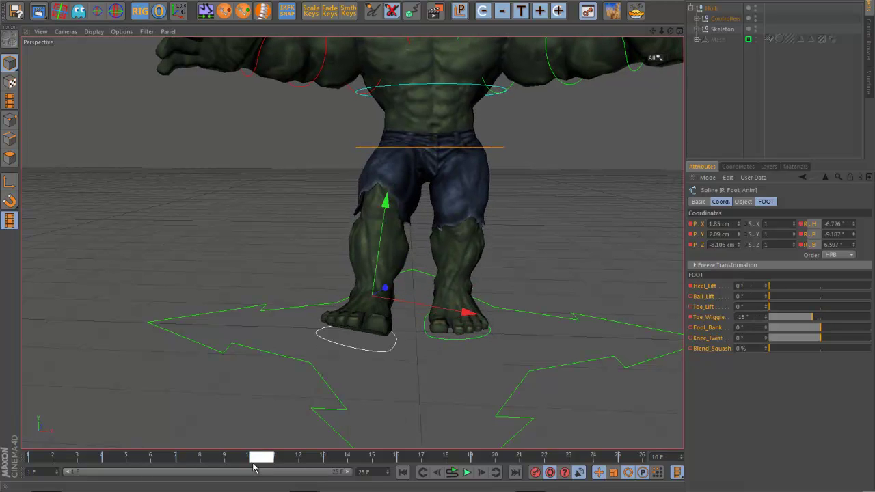
pyautogui.keyDown('alt'); pyautogui.moveTo(486, 396); pyautogui.dragTo(322, 408); pyautogui.keyUp('alt')
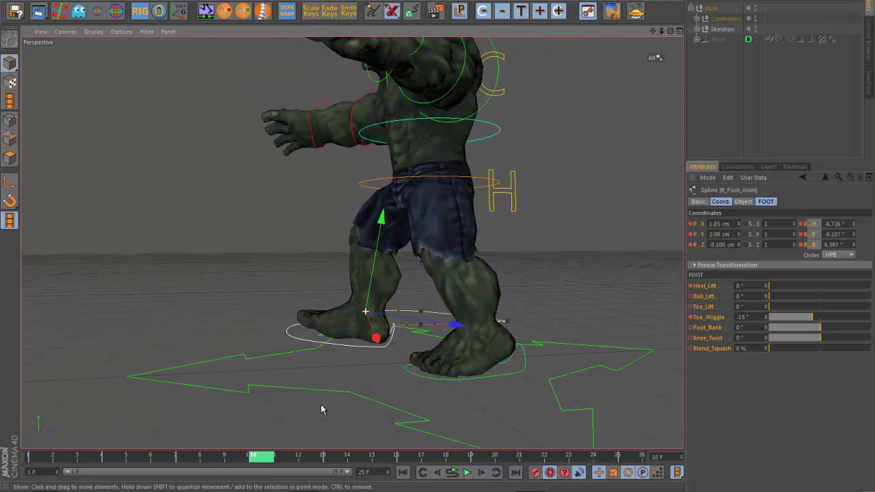
pyautogui.click(196, 465)
pyautogui.moveTo(196, 465); pyautogui.dragTo(270, 469)
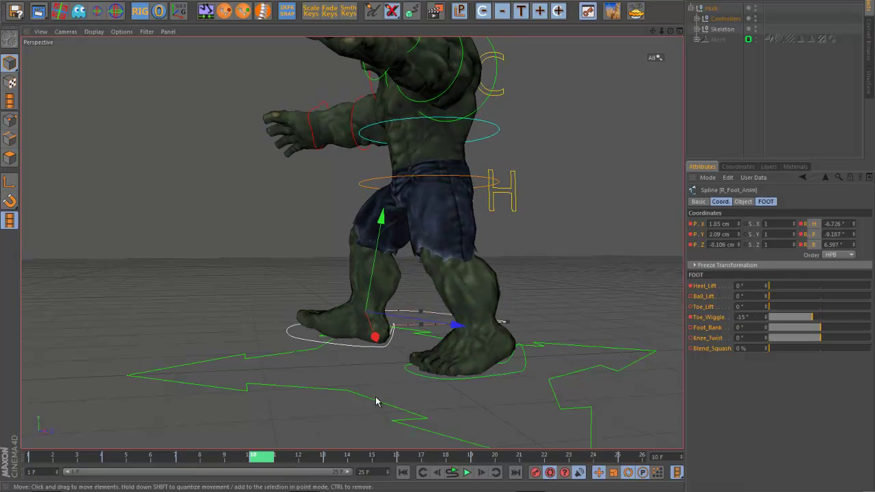
# Raise the COG control to a Y position of 1.681 cm at frame 10
pyautogui.keyDown('alt'); pyautogui.moveTo(504, 210); pyautogui.dragTo(481, 202); pyautogui.keyUp('alt')
pyautogui.click(495, 189)
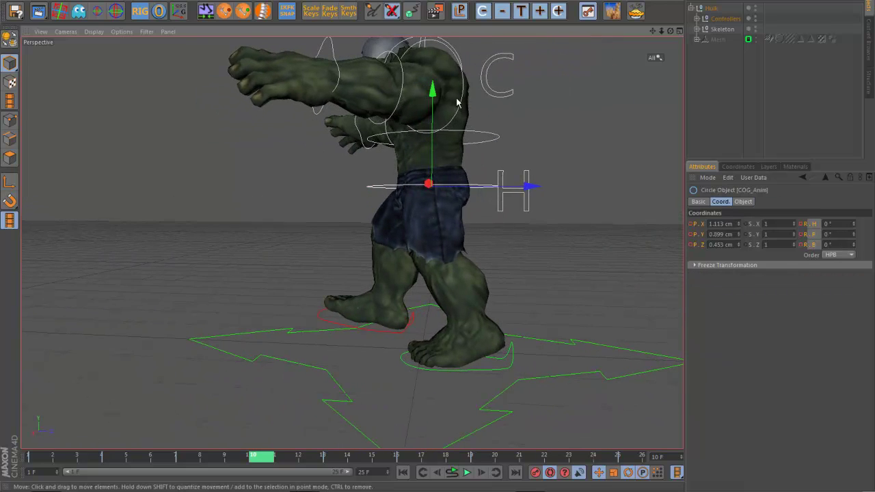
pyautogui.moveTo(433, 96); pyautogui.dragTo(434, 91)
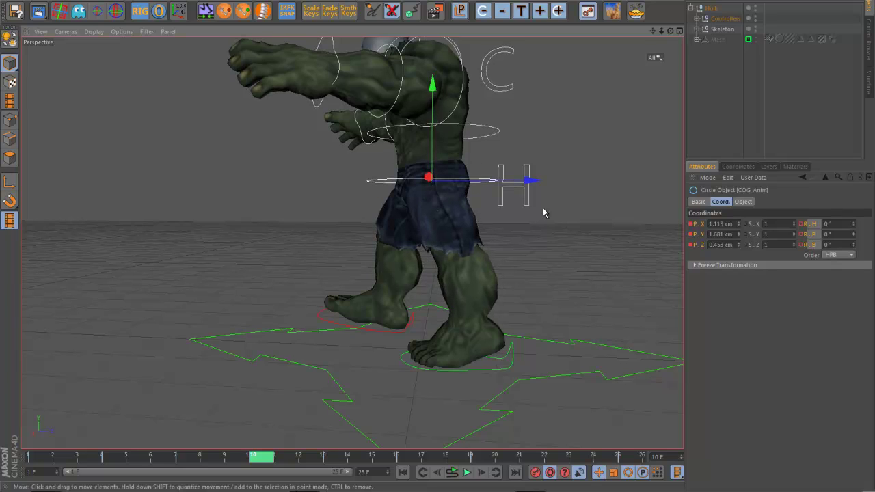
pyautogui.keyDown('alt'); pyautogui.moveTo(542, 208); pyautogui.dragTo(552, 207); pyautogui.keyUp('alt')
# Set the left foot control's Ball_Lift to 25.7° at frame 10, and check the heel's rise by playing and scrubbing the walk
pyautogui.click(518, 363)
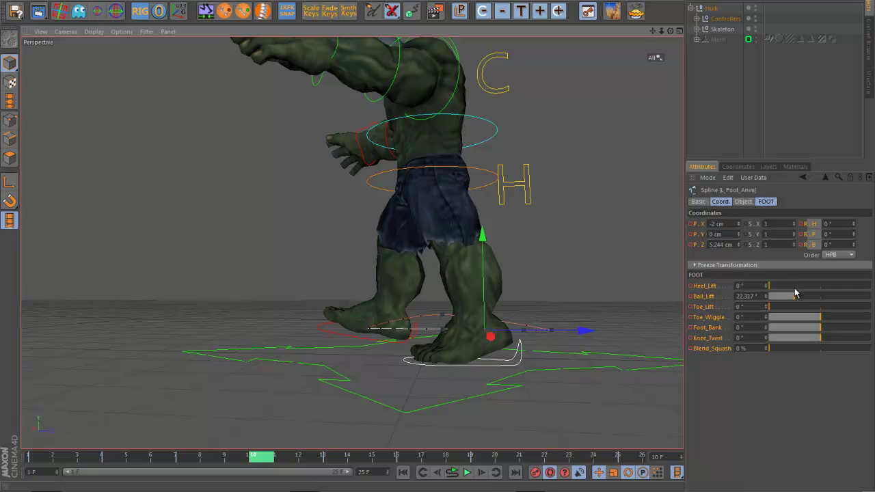
pyautogui.moveTo(797, 298); pyautogui.dragTo(800, 299)
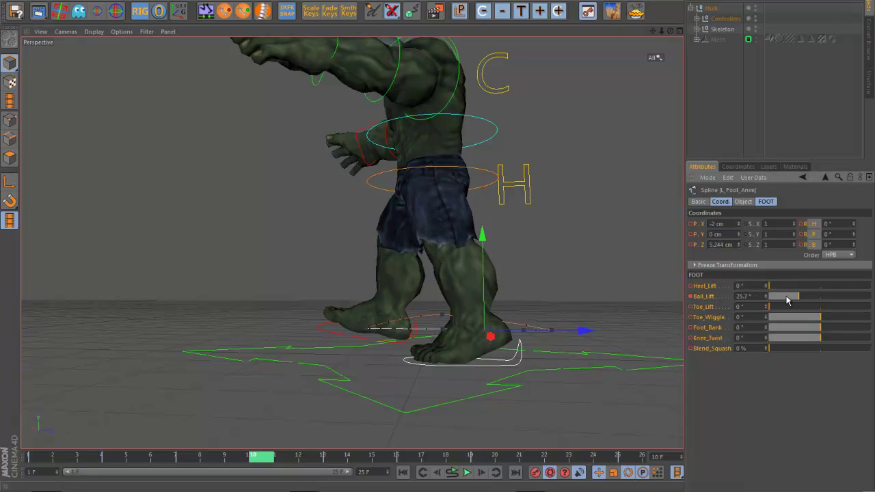
pyautogui.keyDown('alt'); pyautogui.moveTo(445, 400); pyautogui.dragTo(454, 428); pyautogui.keyUp('alt')
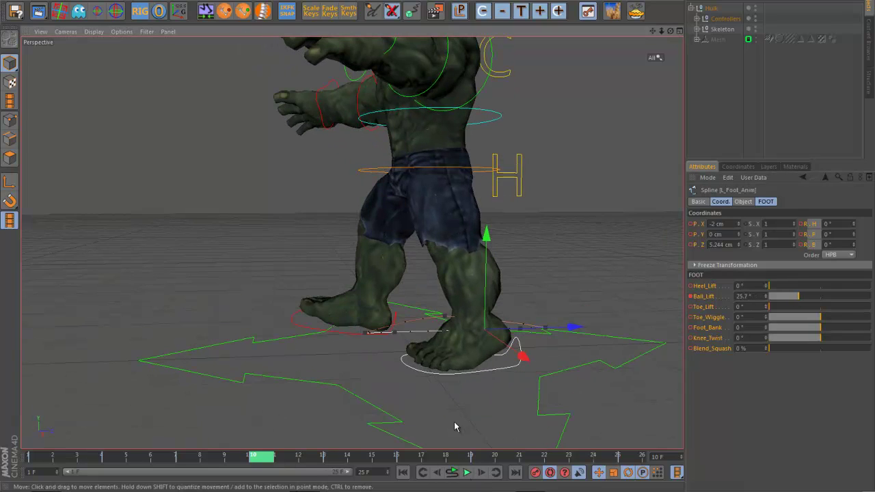
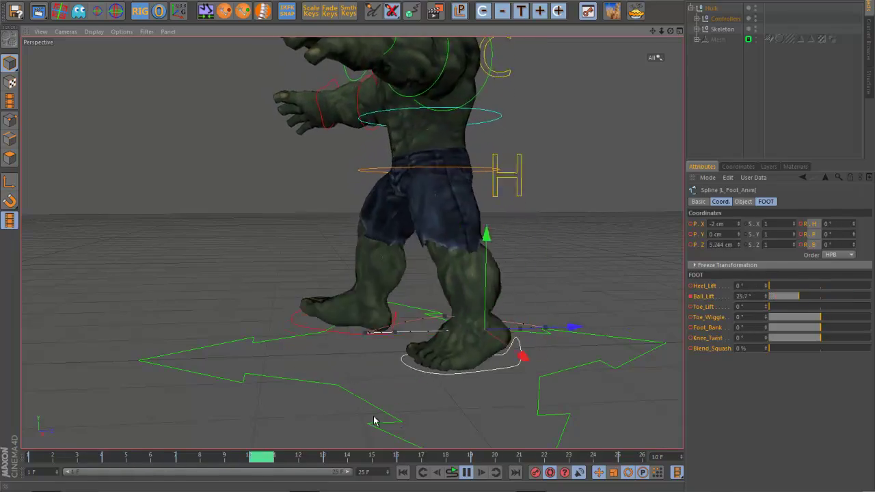
pyautogui.moveTo(370, 420)
pyautogui.keyDown('alt'); pyautogui.mouseDown()
pyautogui.moveTo(473, 419)
pyautogui.moveTo(441, 412)
pyautogui.moveTo(297, 434)
pyautogui.moveTo(306, 415)
pyautogui.moveTo(290, 410)
pyautogui.mouseUp(); pyautogui.keyUp('alt')
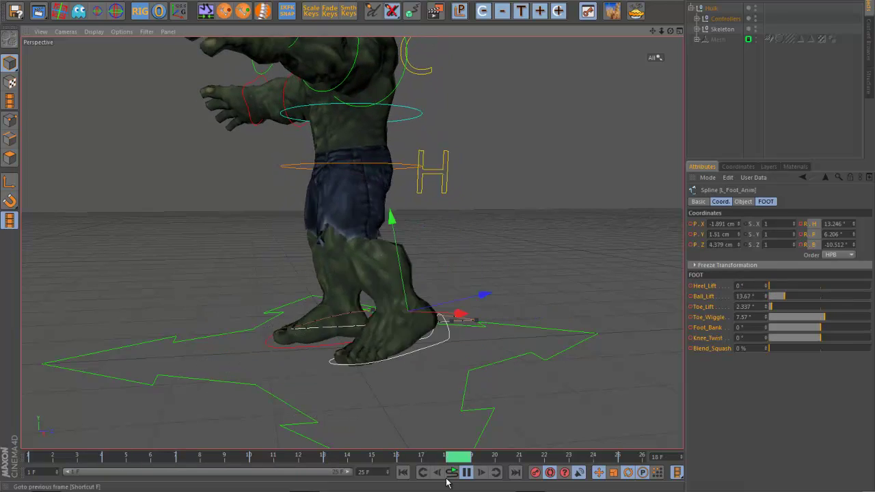
pyautogui.click(467, 473)
pyautogui.moveTo(170, 462)
pyautogui.mouseDown()
pyautogui.moveTo(328, 470)
pyautogui.moveTo(242, 469)
pyautogui.moveTo(479, 461)
pyautogui.moveTo(258, 461)
pyautogui.mouseUp()
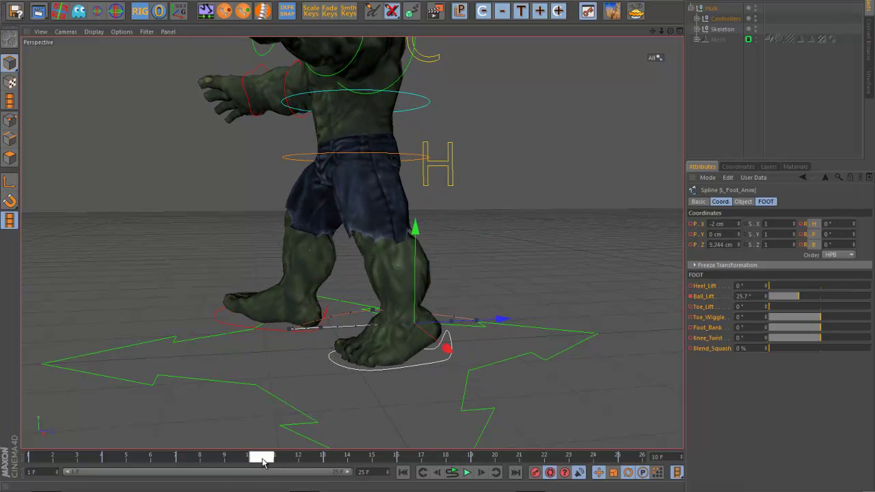
# Copy the frame 10 pose of the COG and both foot controls to frame 22 by recording keys there
pyautogui.keyDown('alt'); pyautogui.moveTo(518, 403); pyautogui.dragTo(494, 396); pyautogui.keyUp('alt')
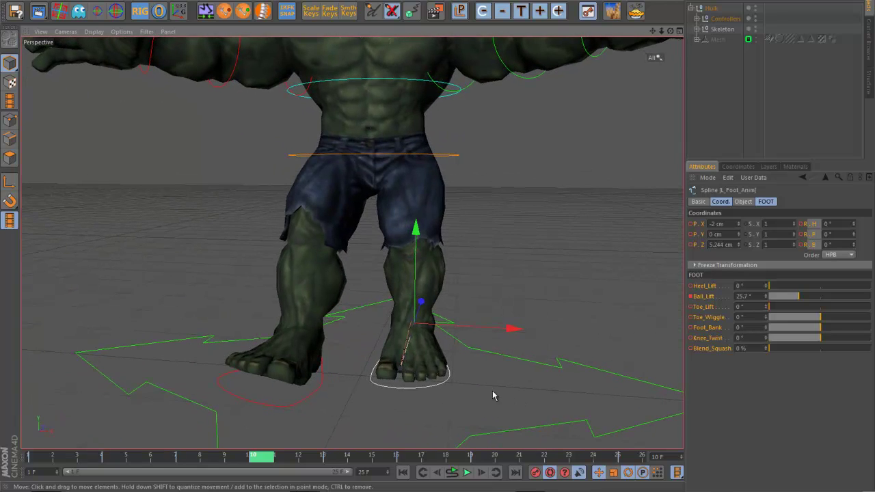
pyautogui.keyDown('shift'); pyautogui.click(322, 395); pyautogui.keyUp('shift')
pyautogui.keyDown('shift'); pyautogui.click(452, 156); pyautogui.keyUp('shift')
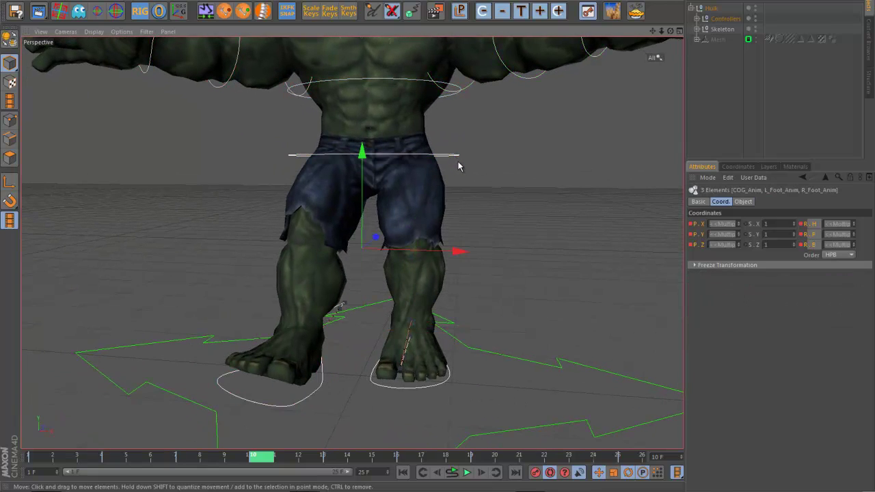
pyautogui.keyDown('alt'); pyautogui.moveTo(580, 286); pyautogui.dragTo(527, 293); pyautogui.keyUp('alt')
pyautogui.moveTo(519, 291)
pyautogui.keyDown('alt'); pyautogui.mouseDown()
pyautogui.moveTo(525, 297)
pyautogui.moveTo(510, 291)
pyautogui.mouseUp(); pyautogui.keyUp('alt')
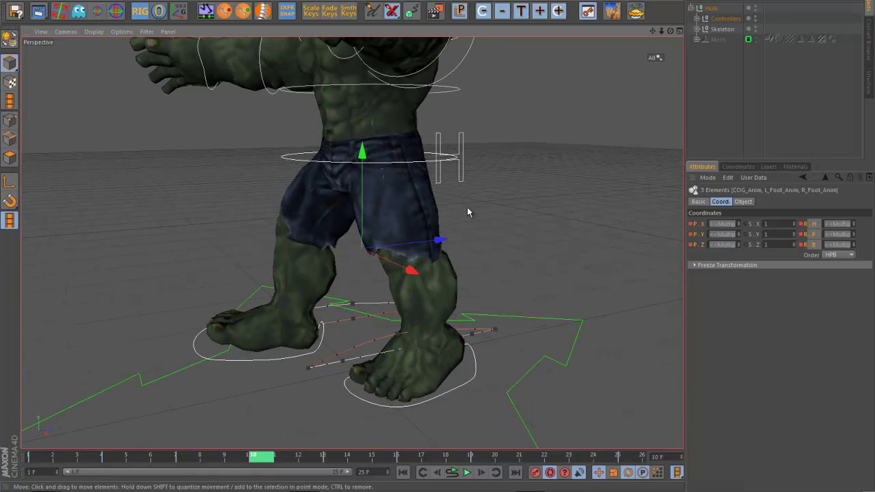
pyautogui.keyDown('alt'); pyautogui.moveTo(467, 212); pyautogui.dragTo(559, 238); pyautogui.keyUp('alt')
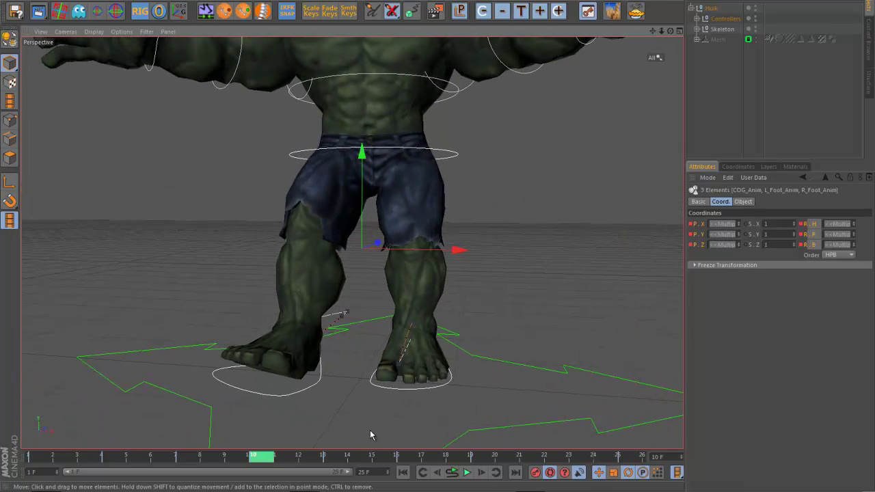
pyautogui.click(556, 457)
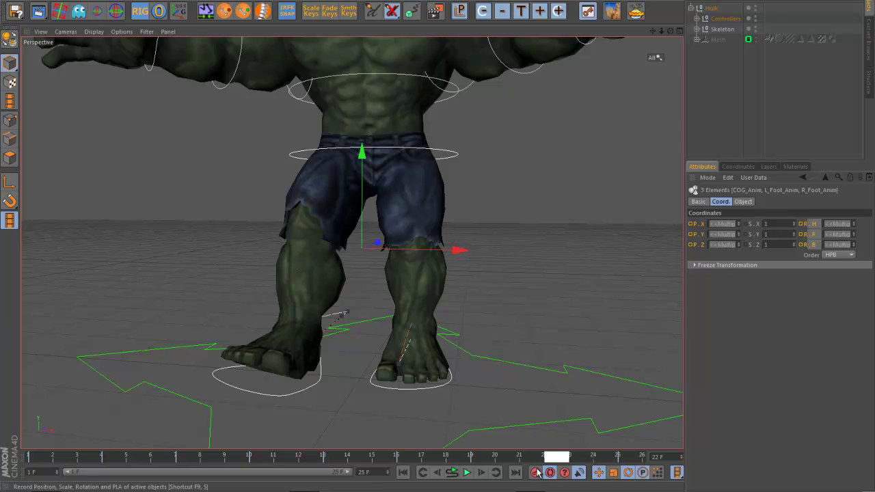
pyautogui.click(537, 473)
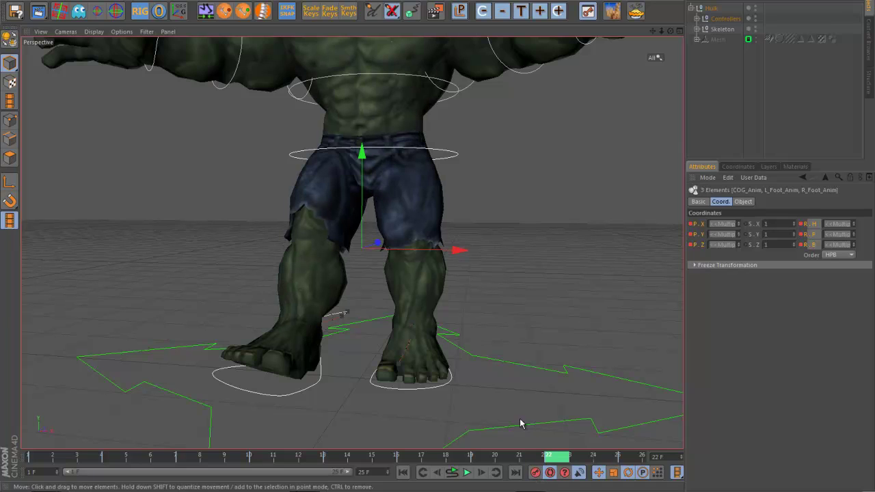
# Mirror the COG control's pose at frame 22, and swap the poses of the two foot controls
pyautogui.click(537, 262)
pyautogui.click(457, 157)
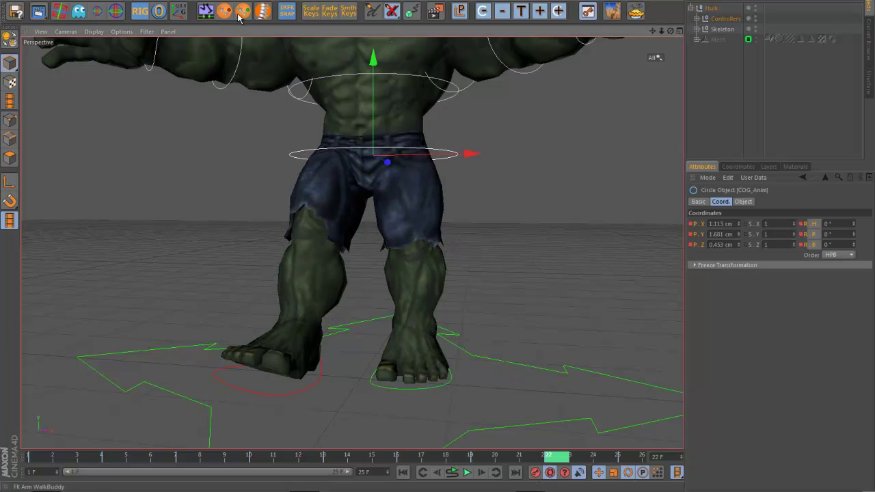
pyautogui.click(263, 14)
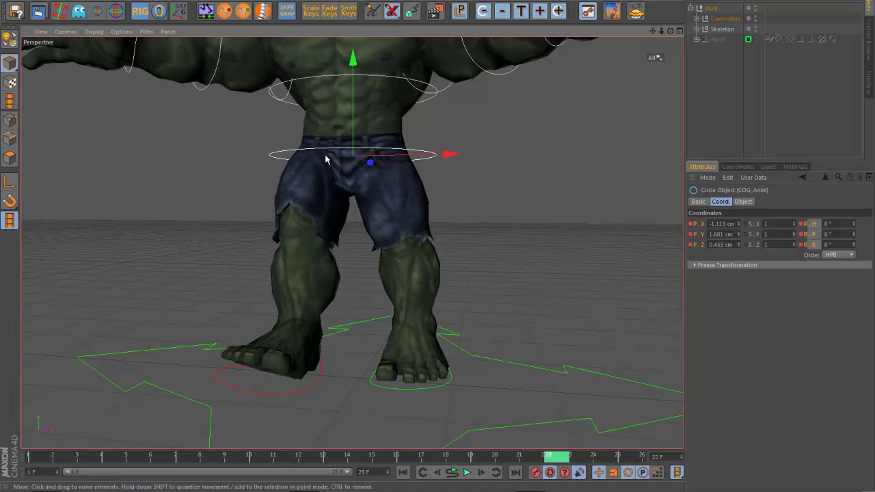
pyautogui.click(434, 388)
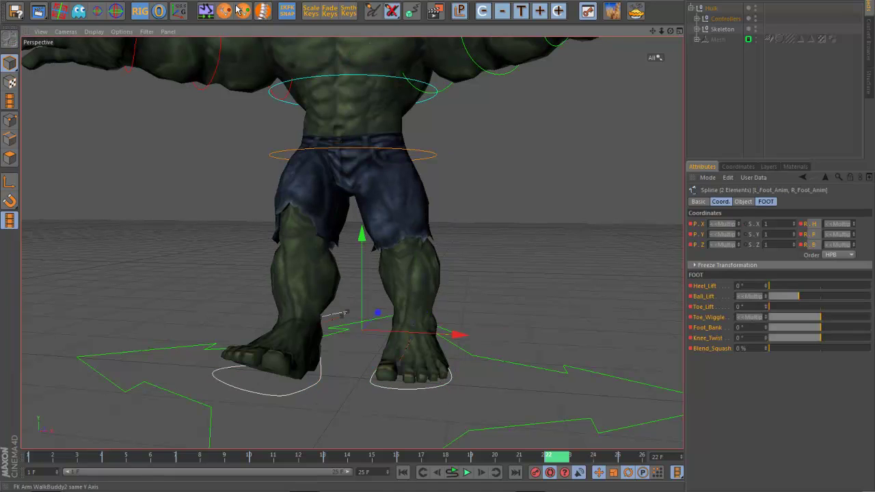
pyautogui.click(206, 12)
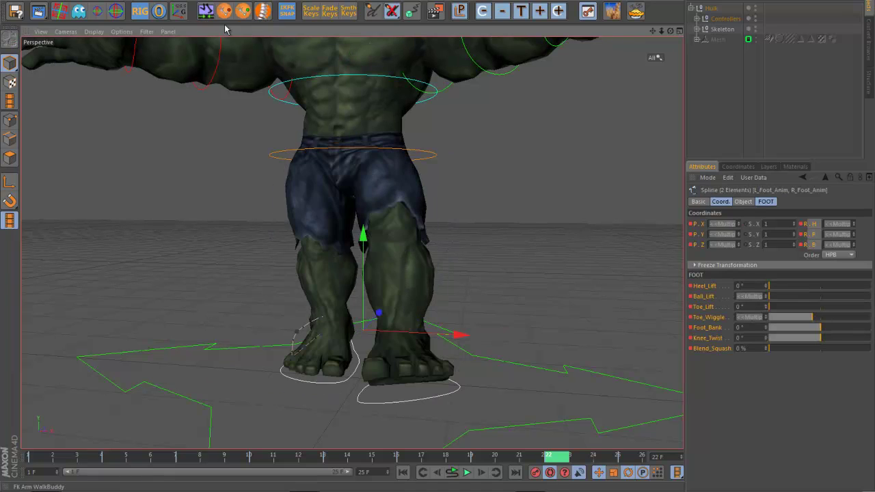
# Play the walk cycle and examine the full stride from the front and side
pyautogui.click(465, 471)
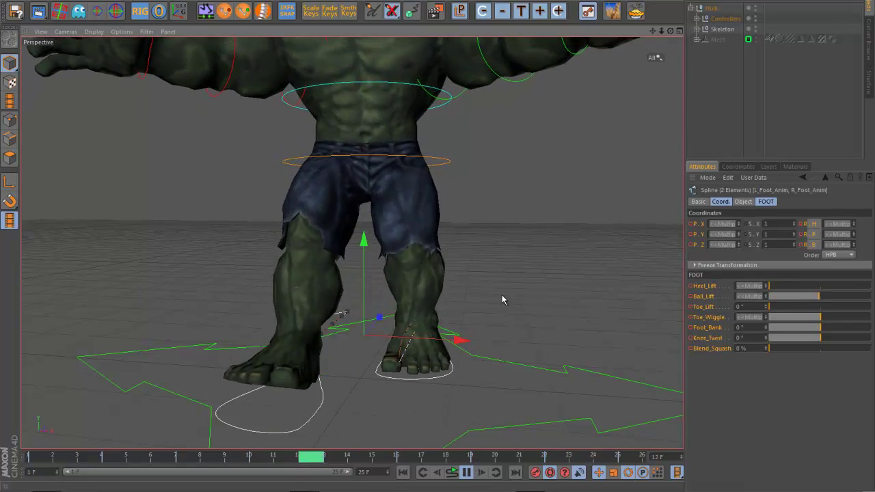
pyautogui.keyDown('alt'); pyautogui.moveTo(417, 297); pyautogui.dragTo(333, 312, button='right'); pyautogui.keyUp('alt')
pyautogui.keyDown('alt'); pyautogui.moveTo(333, 312); pyautogui.dragTo(331, 335); pyautogui.keyUp('alt')
pyautogui.keyDown('alt'); pyautogui.moveTo(395, 343); pyautogui.dragTo(440, 334, button='right'); pyautogui.keyUp('alt')
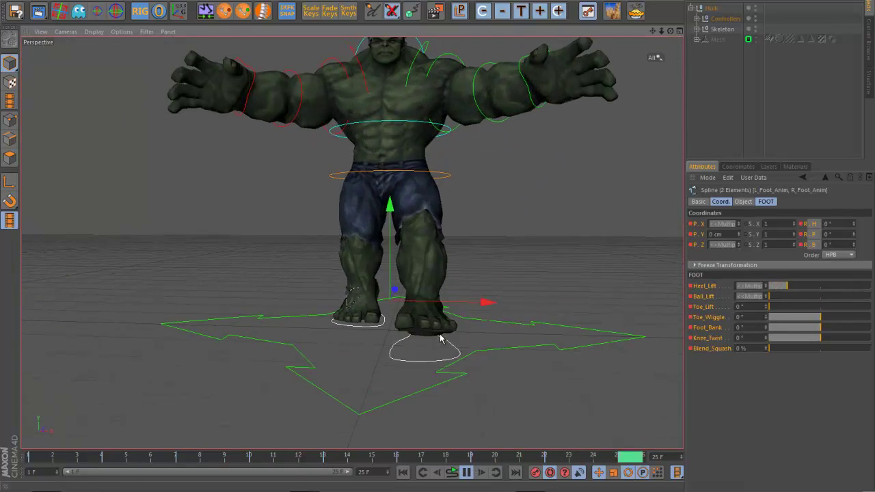
pyautogui.keyDown('alt'); pyautogui.moveTo(557, 299); pyautogui.dragTo(521, 310); pyautogui.keyUp('alt')
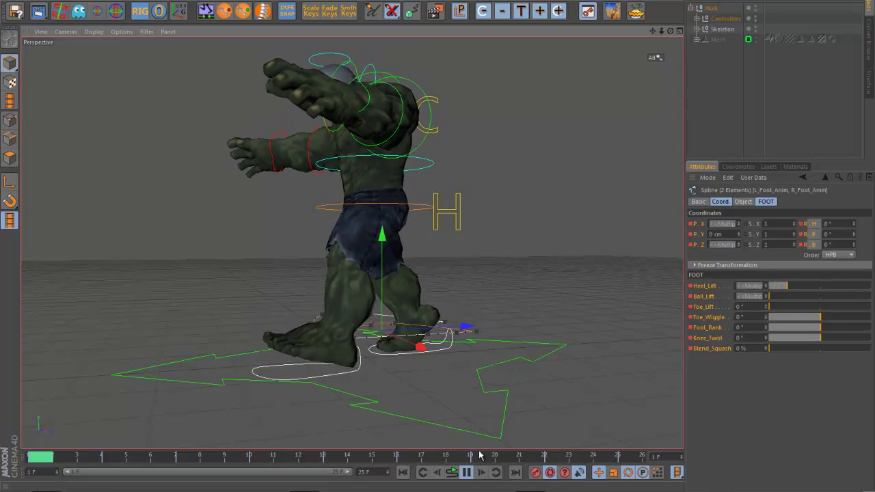
pyautogui.keyDown('alt'); pyautogui.moveTo(441, 386); pyautogui.dragTo(514, 391); pyautogui.keyUp('alt')
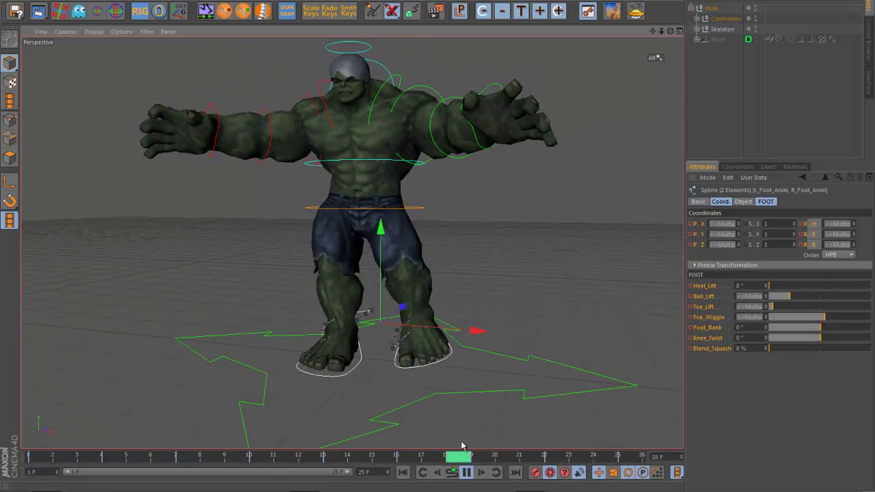
pyautogui.click(467, 474)
pyautogui.keyDown('alt'); pyautogui.moveTo(562, 363); pyautogui.dragTo(506, 366); pyautogui.keyUp('alt')
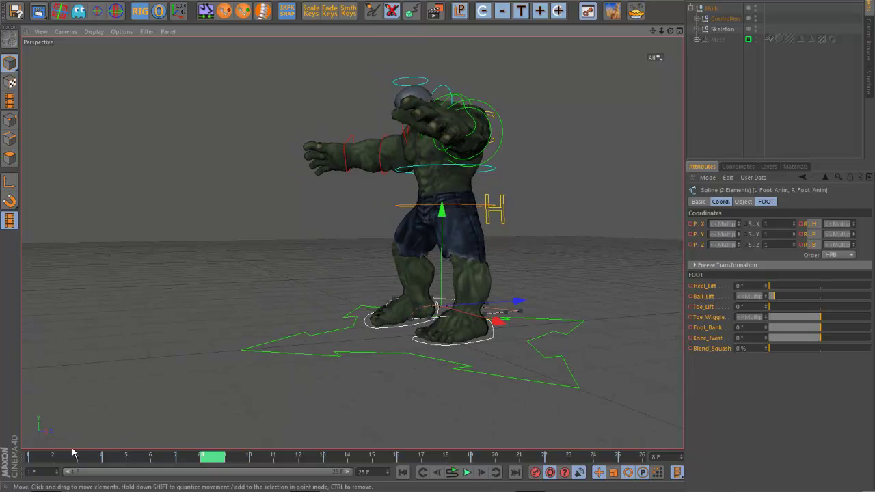
# Set the left foot control's Heel_Lift to 0° at frame 3, and compare the foot contact with frame 1
pyautogui.moveTo(74, 453)
pyautogui.mouseDown()
pyautogui.moveTo(62, 460)
pyautogui.moveTo(86, 461)
pyautogui.moveTo(54, 464)
pyautogui.moveTo(87, 462)
pyautogui.mouseUp()
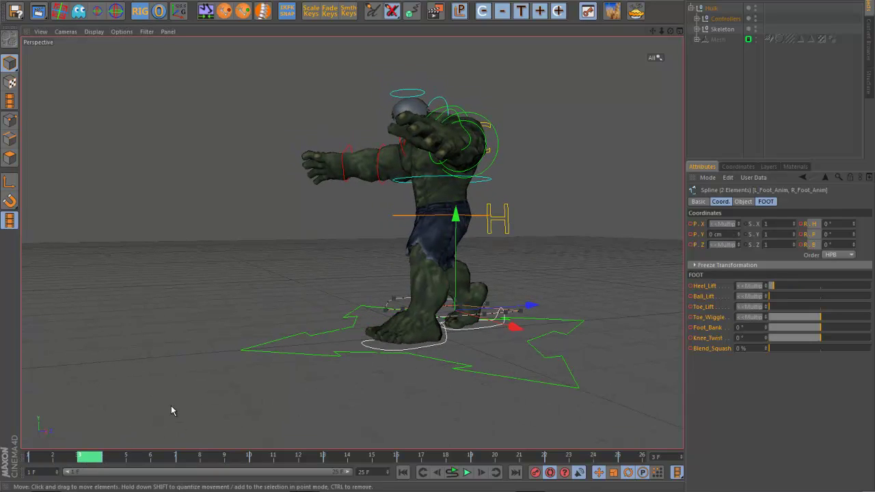
pyautogui.keyDown('alt'); pyautogui.moveTo(390, 389); pyautogui.dragTo(472, 386, button='right'); pyautogui.keyUp('alt')
pyautogui.keyDown('alt'); pyautogui.moveTo(414, 378); pyautogui.dragTo(356, 403, button='middle'); pyautogui.keyUp('alt')
pyautogui.keyDown('alt'); pyautogui.moveTo(394, 402); pyautogui.dragTo(371, 412); pyautogui.keyUp('alt')
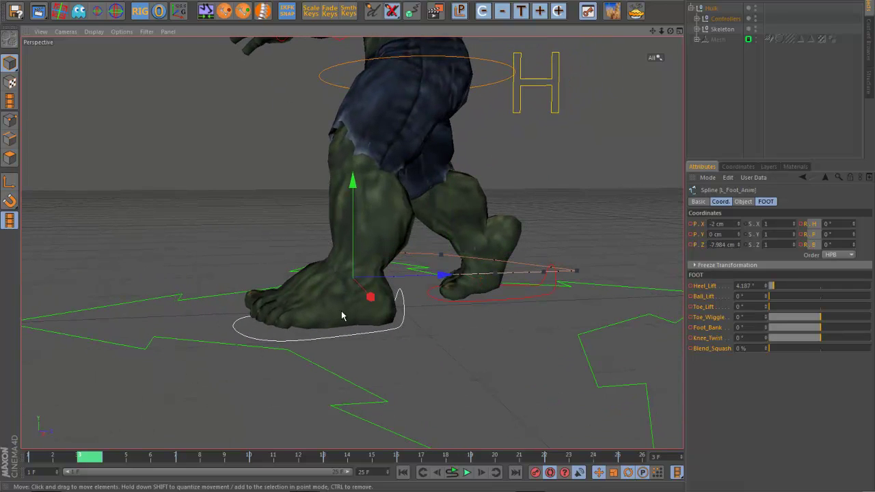
pyautogui.doubleClick(748, 286)
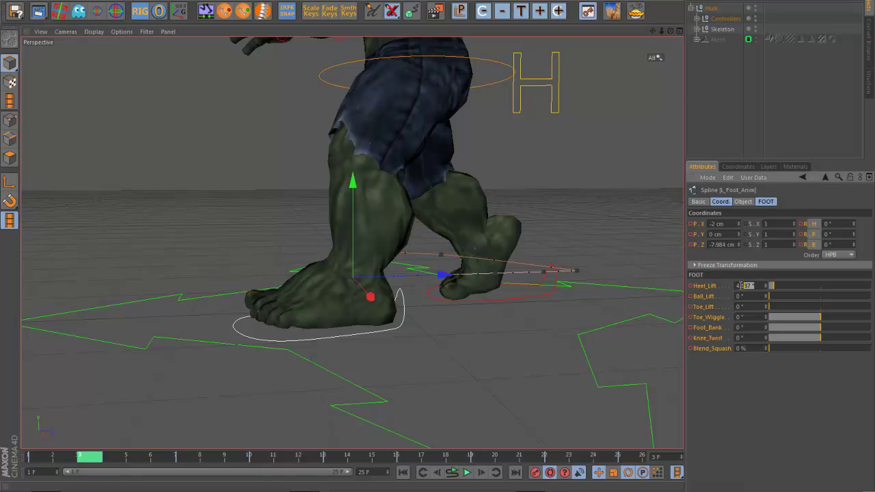
pyautogui.write('0')
pyautogui.press('Return')
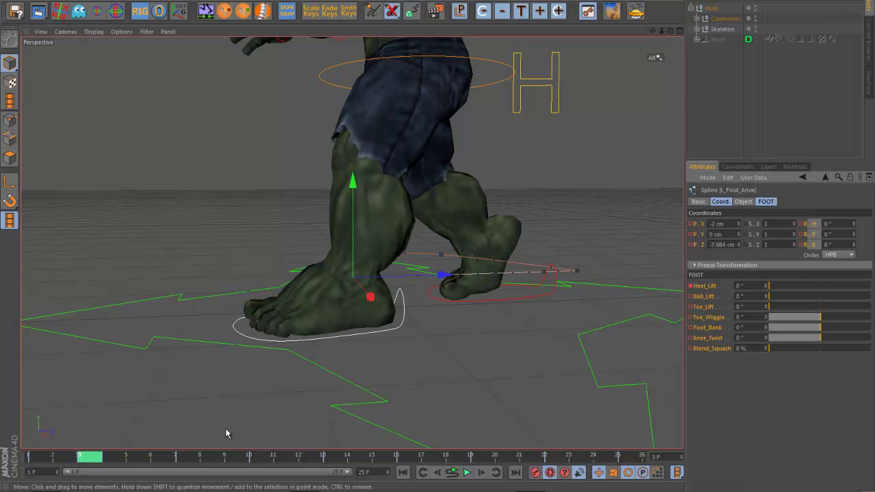
pyautogui.click(42, 458)
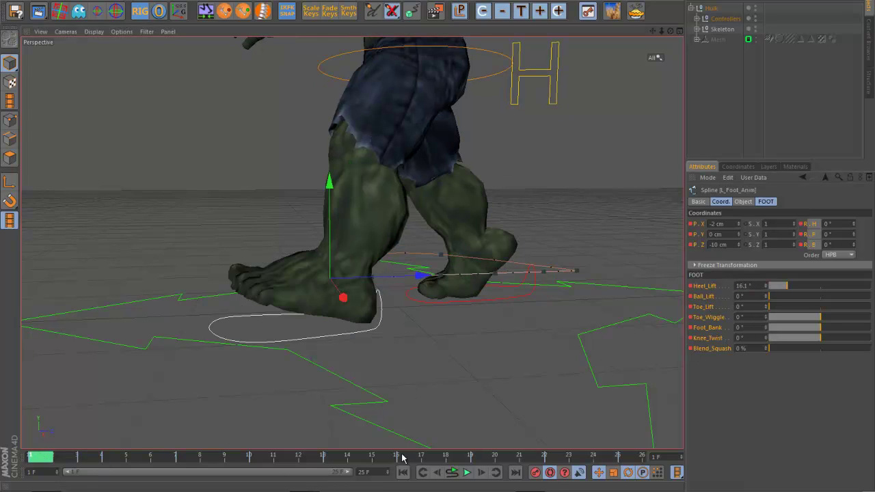
# Preview the left foot's revised contact in playback, and set the right foot control's Heel_Lift to 0° at frame 15
pyautogui.click(467, 473)
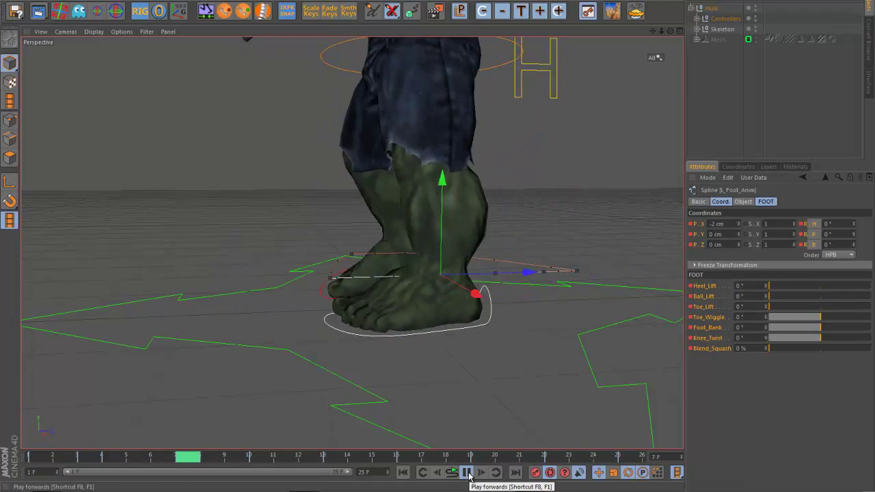
pyautogui.click(467, 473)
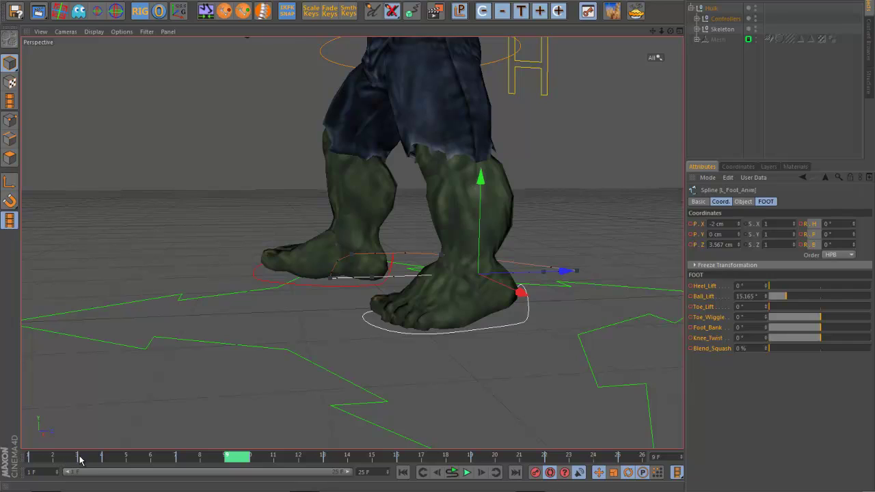
pyautogui.moveTo(80, 460)
pyautogui.mouseDown()
pyautogui.moveTo(360, 458)
pyautogui.moveTo(383, 470)
pyautogui.mouseUp()
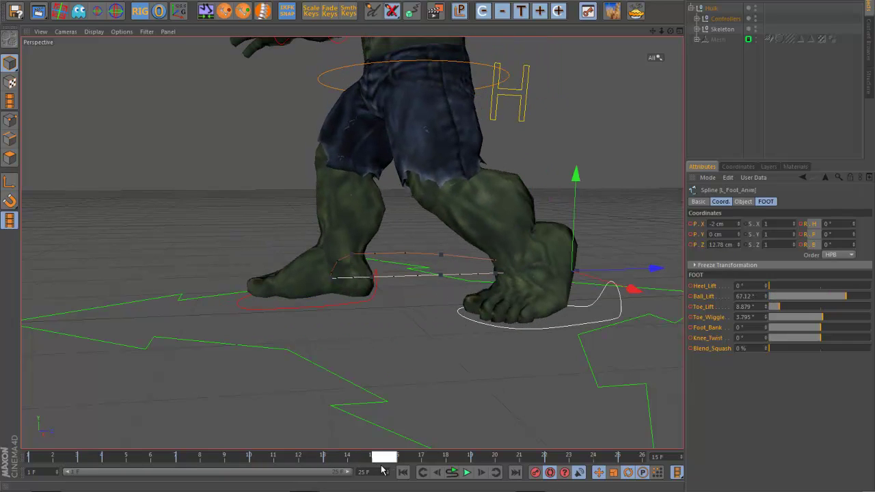
pyautogui.click(361, 306)
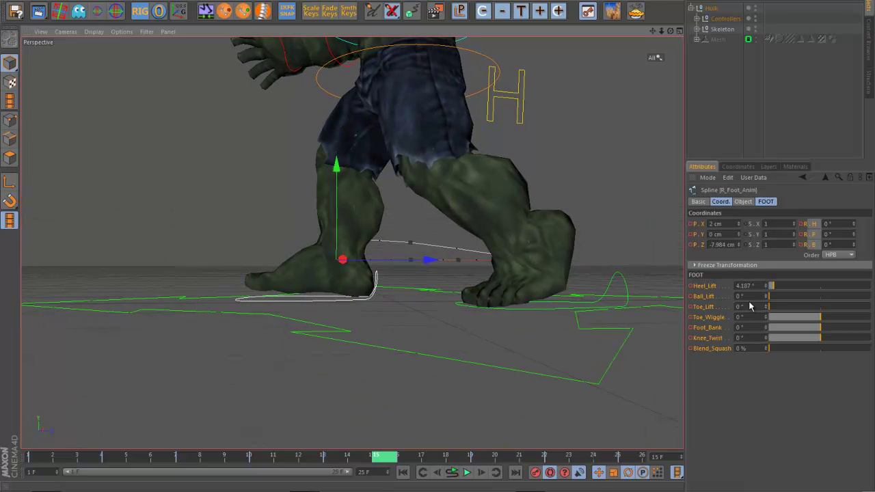
pyautogui.click(744, 285)
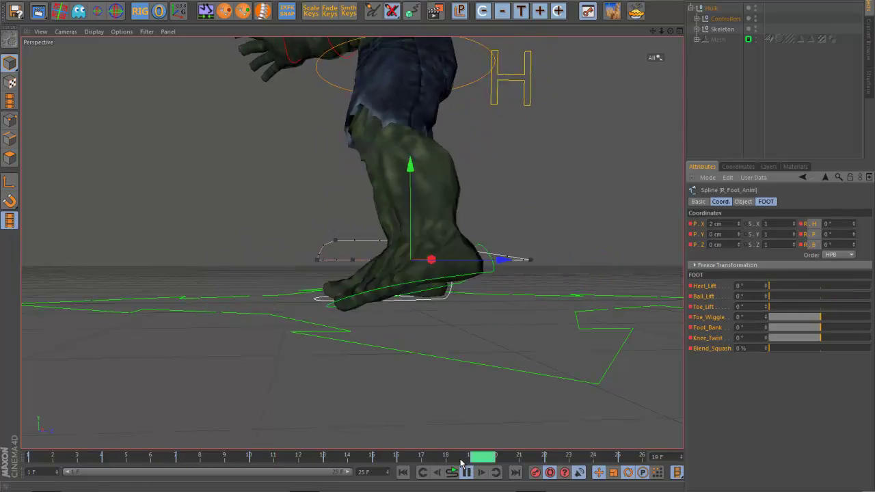
# Examine the playing walk cycle from the front, with both legs and the torso in view
pyautogui.keyDown('alt'); pyautogui.moveTo(397, 416); pyautogui.dragTo(458, 421); pyautogui.keyUp('alt')
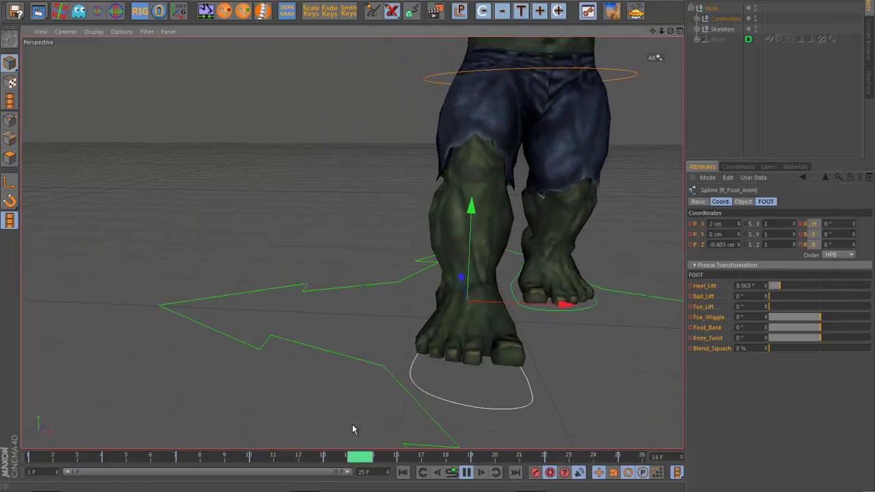
pyautogui.scroll(-2, 321, 425)
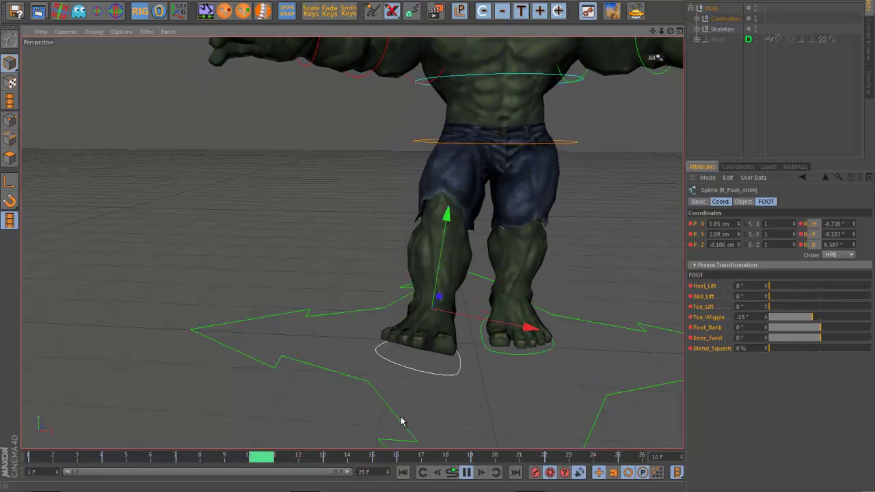
# Raise the right foot controller at frame 10 to a P.Y of about 3.071 cm
pyautogui.keyDown('alt'); pyautogui.moveTo(383, 422); pyautogui.dragTo(406, 413); pyautogui.keyUp('alt')
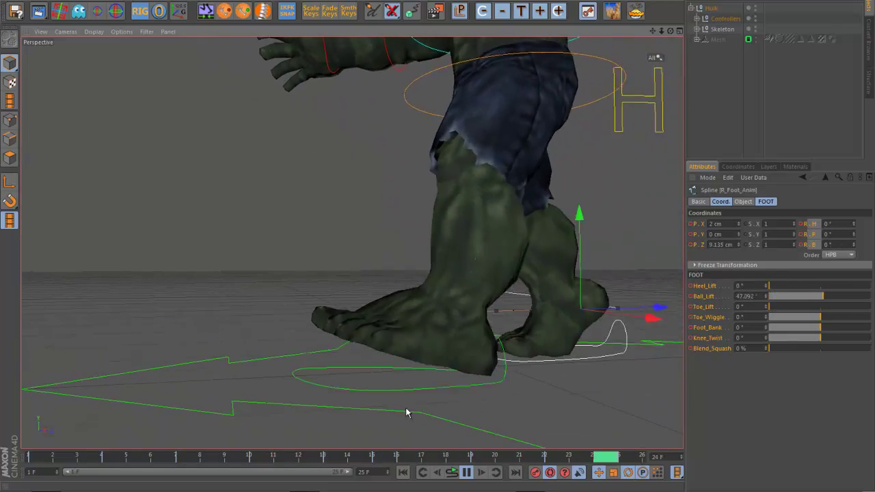
pyautogui.moveTo(246, 459)
pyautogui.mouseDown()
pyautogui.moveTo(236, 459)
pyautogui.moveTo(286, 463)
pyautogui.moveTo(256, 465)
pyautogui.mouseUp()
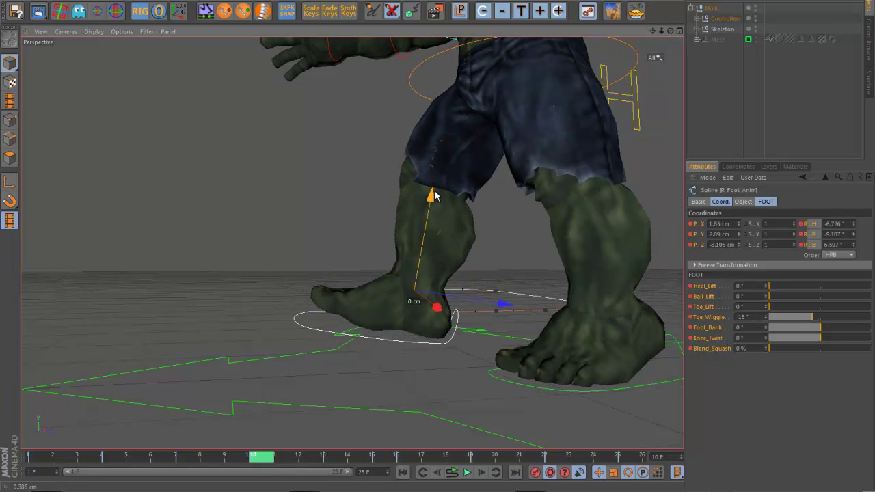
pyautogui.keyDown('alt'); pyautogui.moveTo(453, 299); pyautogui.dragTo(329, 311); pyautogui.keyUp('alt')
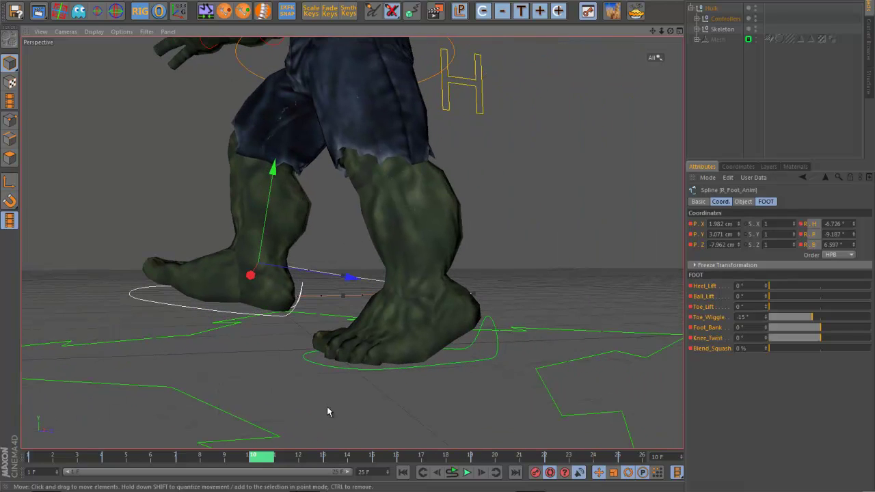
# Raise the left foot controller about 1 cm at frame 22, to a P.Y of 3.071 cm
pyautogui.moveTo(274, 459); pyautogui.dragTo(555, 460)
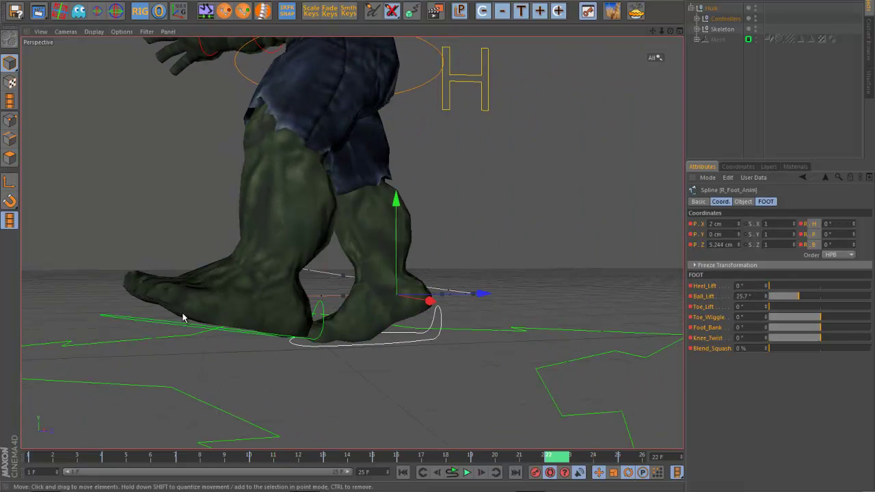
pyautogui.click(139, 325)
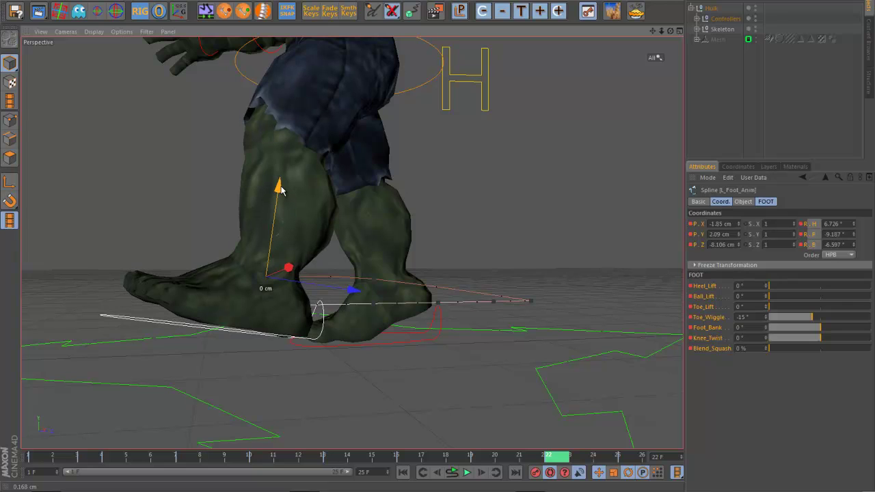
pyautogui.moveTo(282, 187); pyautogui.dragTo(285, 187)
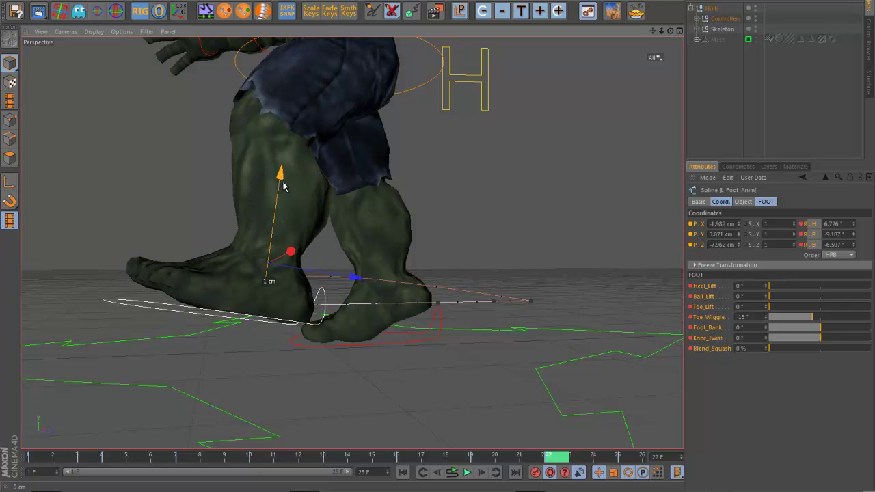
# Play the walk cycle with the rig's control splines hidden and review the character from several angles
pyautogui.click(468, 471)
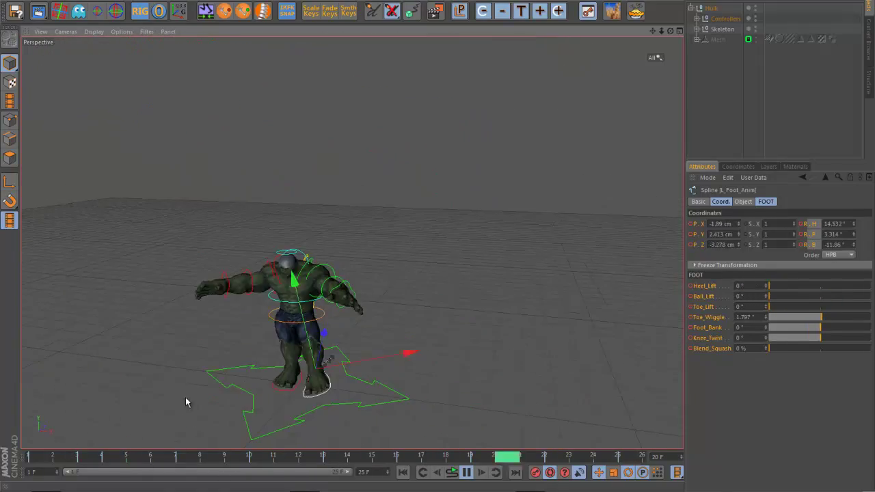
pyautogui.moveTo(384, 402)
pyautogui.keyDown('alt'); pyautogui.mouseDown()
pyautogui.moveTo(360, 387)
pyautogui.moveTo(315, 380)
pyautogui.moveTo(372, 395)
pyautogui.mouseUp(); pyautogui.keyUp('alt')
pyautogui.click(522, 322)
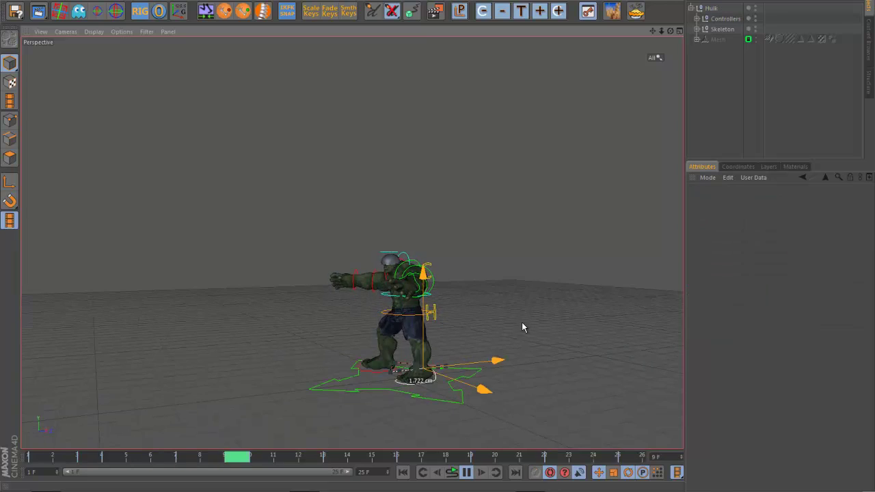
pyautogui.click(58, 10)
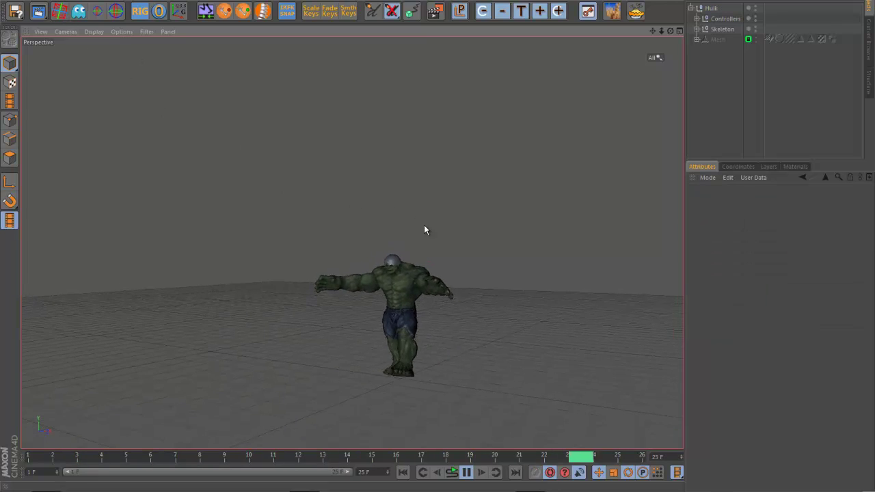
pyautogui.keyDown('alt'); pyautogui.moveTo(424, 230); pyautogui.dragTo(549, 248); pyautogui.keyUp('alt')
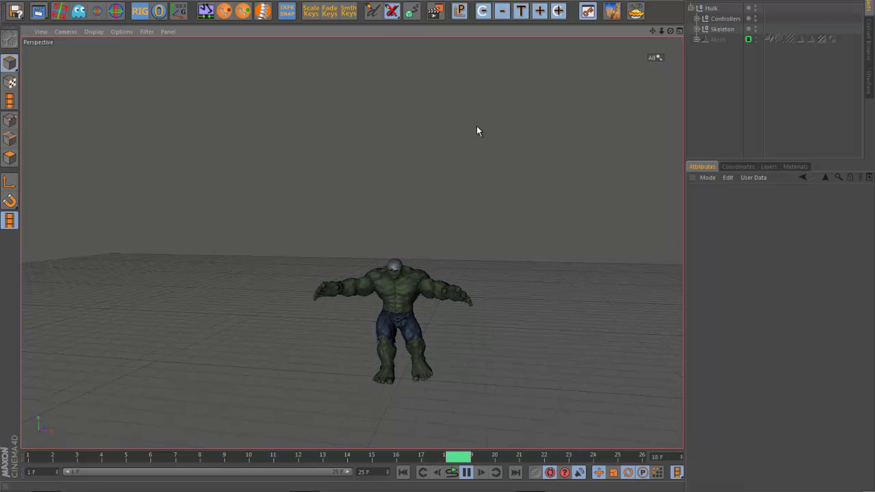
# Hide the splines with the viewport's Spline display filter and show them again
pyautogui.click(60, 11)
pyautogui.click(147, 31)
pyautogui.click(168, 89)
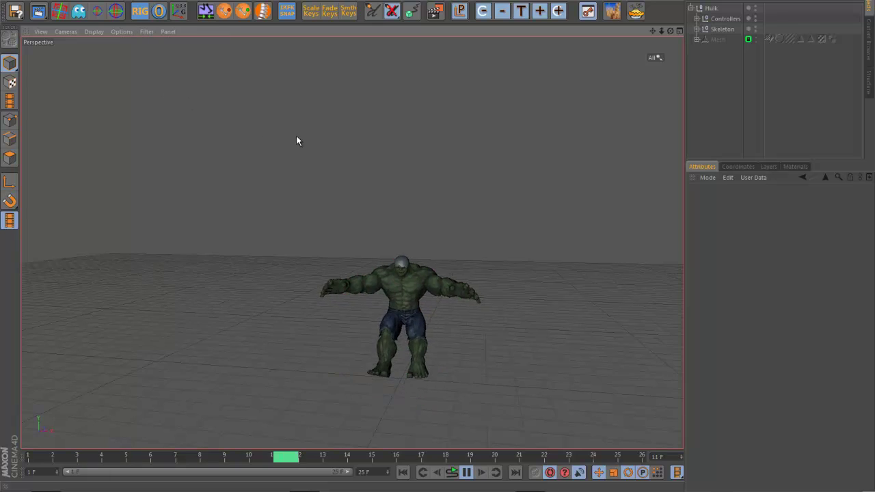
pyautogui.click(147, 31)
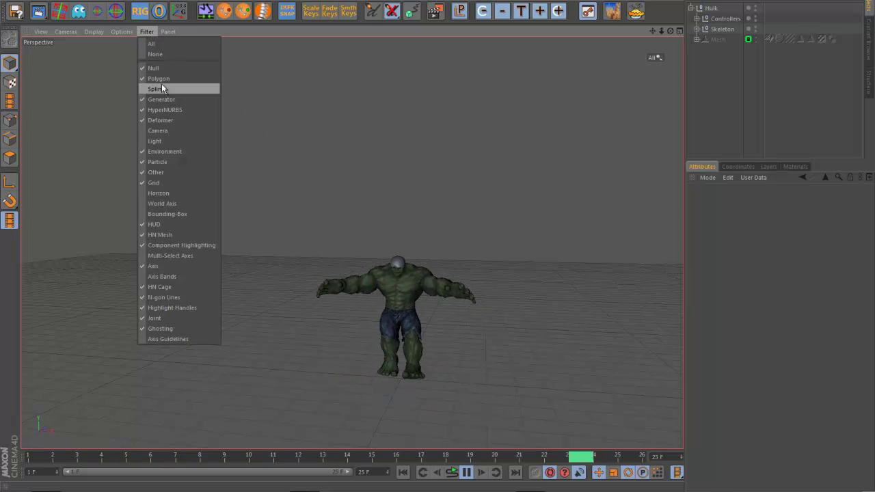
pyautogui.click(164, 87)
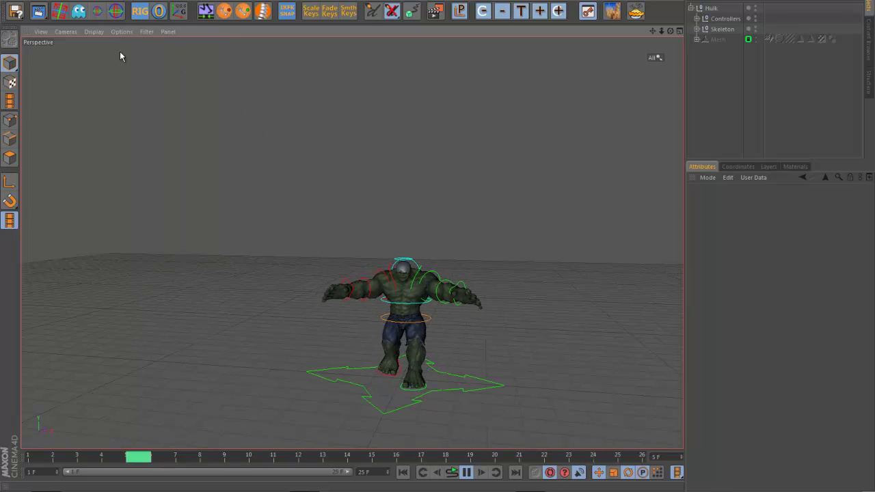
# Examine the character up close from the front at frame 21 with the control splines hidden
pyautogui.click(60, 11)
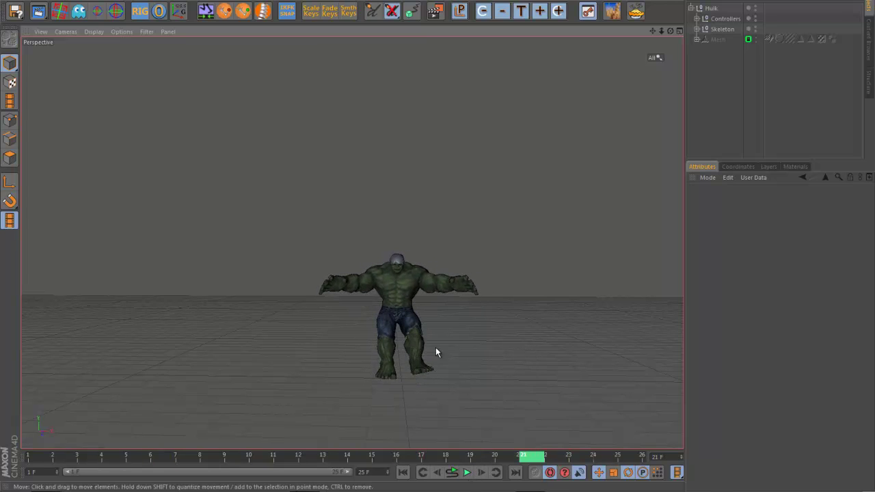
pyautogui.scroll(5, 436, 352)
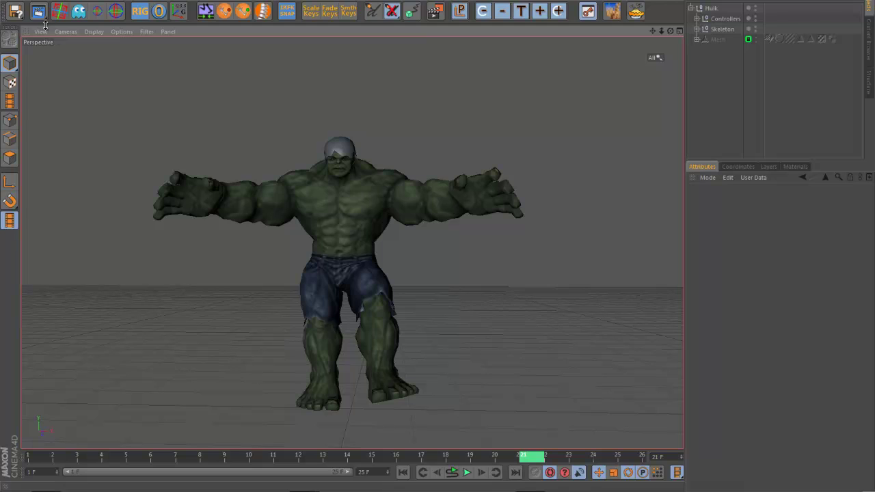
pyautogui.keyDown('alt'); pyautogui.moveTo(492, 124); pyautogui.dragTo(492, 128); pyautogui.keyUp('alt')
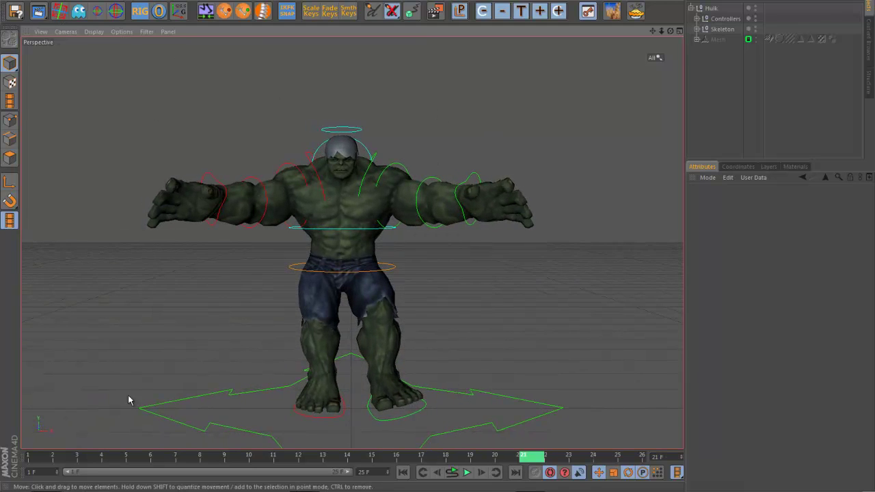
# Select the hip controller and review its motion through the walk cycle from the front and the side
pyautogui.keyDown('alt'); pyautogui.moveTo(166, 404); pyautogui.dragTo(419, 303); pyautogui.keyUp('alt')
pyautogui.click(436, 287)
pyautogui.moveTo(26, 475); pyautogui.dragTo(635, 465)
pyautogui.keyDown('alt'); pyautogui.moveTo(506, 393); pyautogui.dragTo(625, 335); pyautogui.keyUp('alt')
pyautogui.keyDown('alt'); pyautogui.moveTo(523, 354); pyautogui.dragTo(559, 359); pyautogui.keyUp('alt')
pyautogui.click(467, 473)
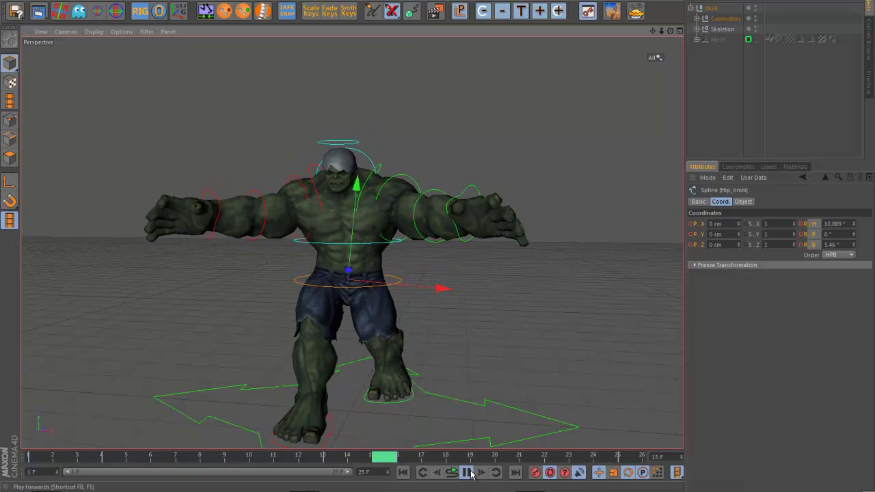
pyautogui.keyDown('alt'); pyautogui.moveTo(510, 410); pyautogui.dragTo(512, 385); pyautogui.keyUp('alt')
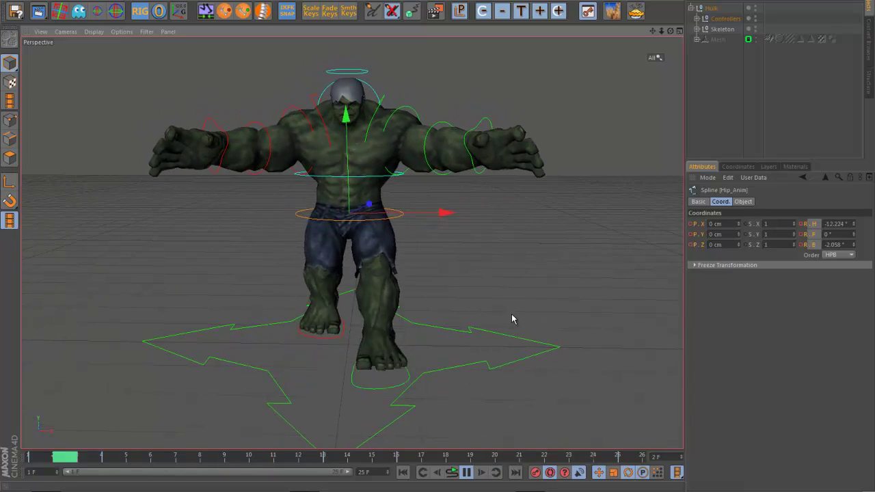
pyautogui.keyDown('alt'); pyautogui.moveTo(539, 312); pyautogui.dragTo(475, 314); pyautogui.keyUp('alt')
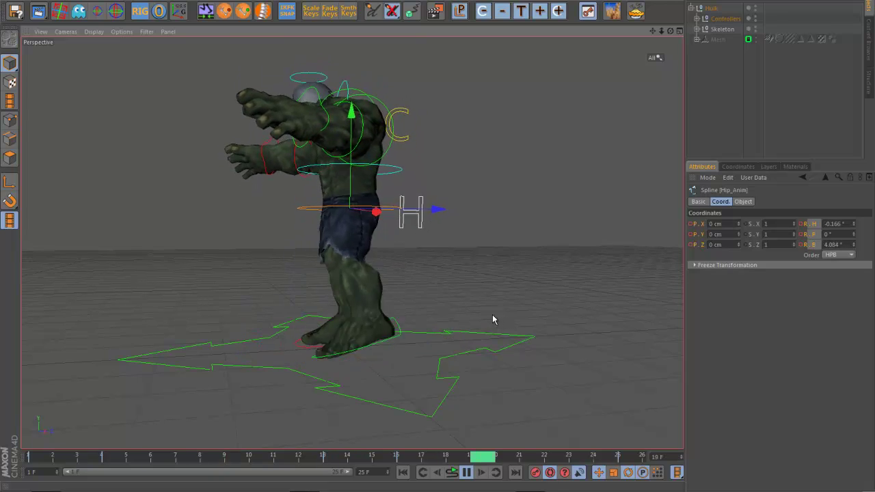
pyautogui.click(467, 472)
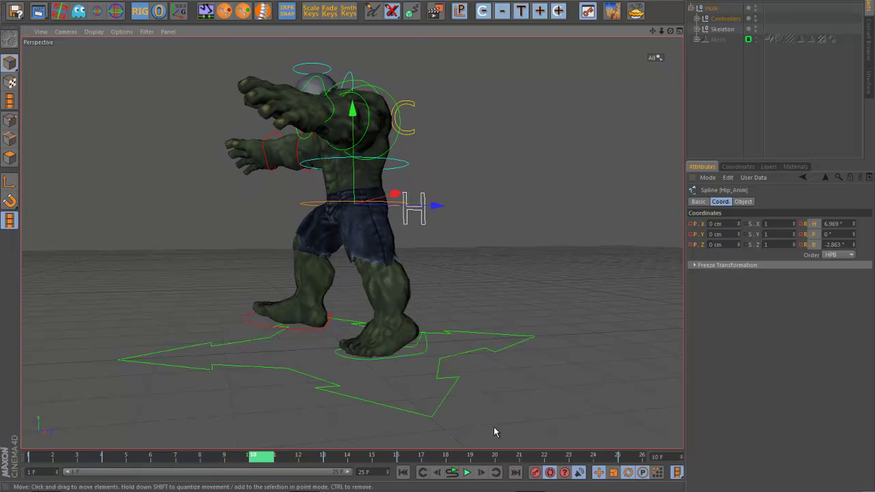
# In the Right view, nudge the left foot's pose at frame 17 to P.Z 11.592 cm and Ball_Lift 58.223°
pyautogui.keyDown('alt'); pyautogui.moveTo(570, 352); pyautogui.dragTo(567, 350); pyautogui.keyUp('alt')
pyautogui.click(424, 350)
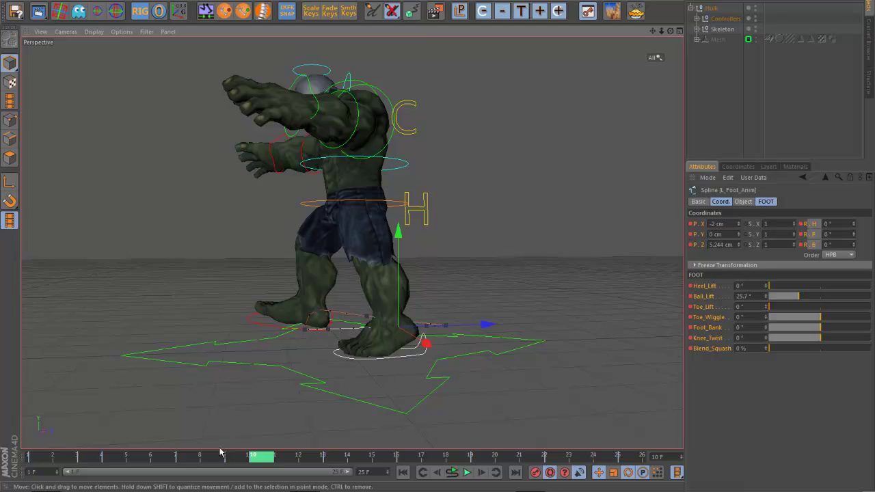
pyautogui.moveTo(221, 454); pyautogui.dragTo(217, 456)
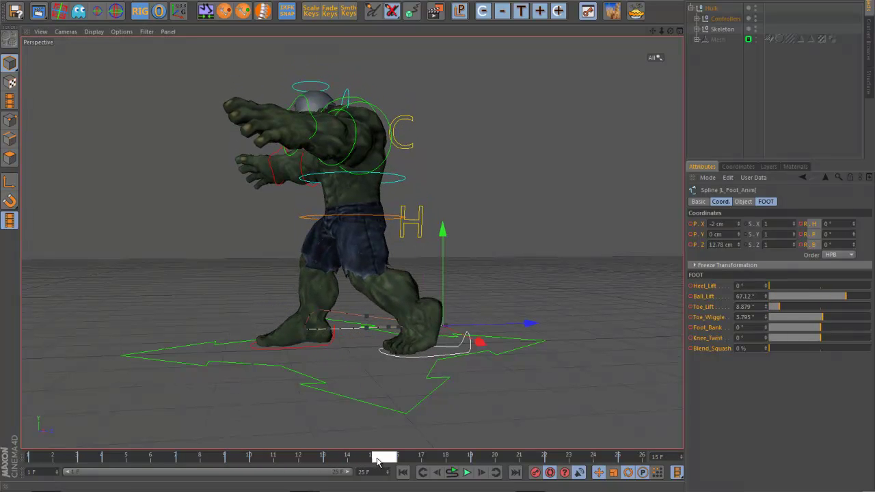
pyautogui.keyDown('alt'); pyautogui.moveTo(551, 423); pyautogui.dragTo(520, 403); pyautogui.keyUp('alt')
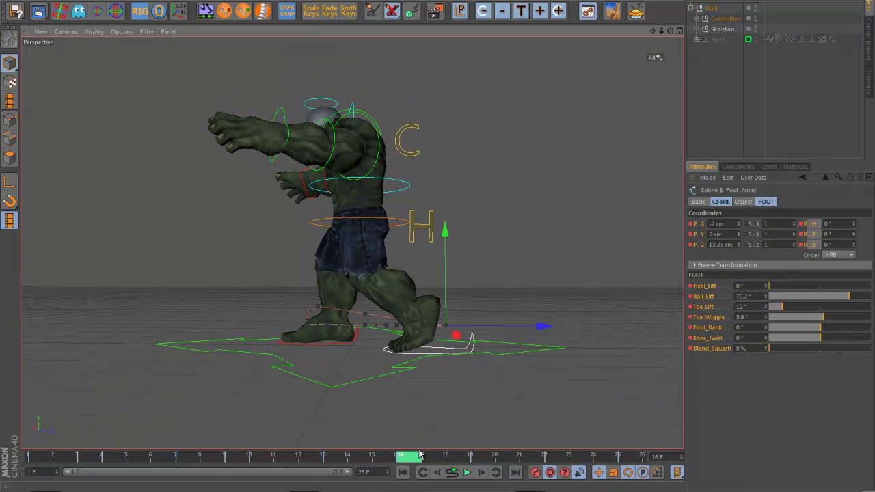
pyautogui.moveTo(408, 459); pyautogui.dragTo(426, 465)
pyautogui.middleClick(316, 371)
pyautogui.middleClick(293, 366)
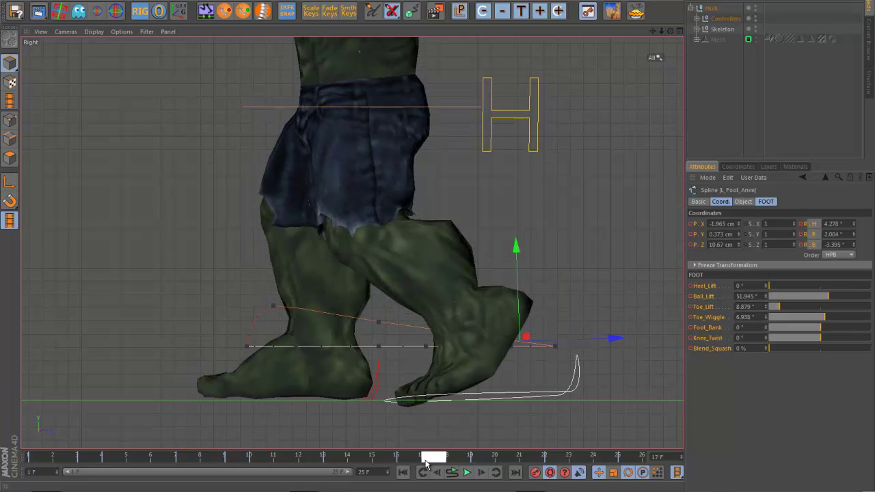
pyautogui.click(482, 13)
pyautogui.click(483, 13)
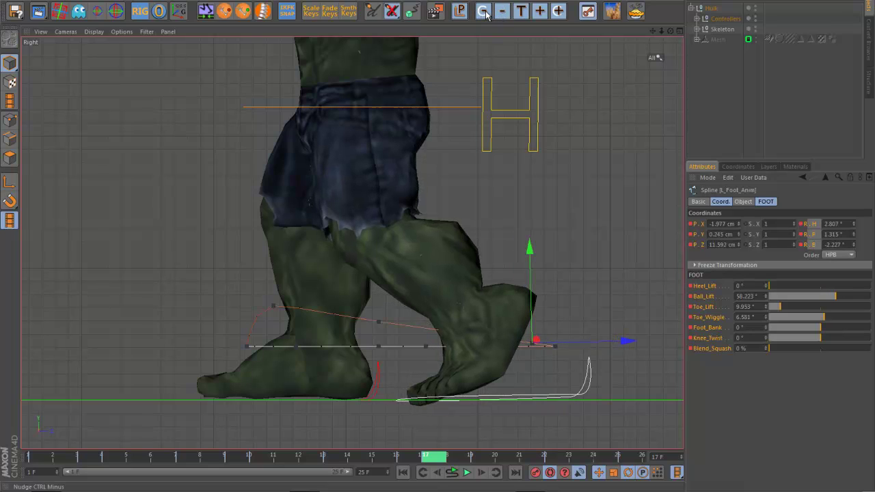
pyautogui.click(484, 13)
# Play and scrub the cycle around frame 16 to check how the left foot leaves the ground
pyautogui.moveTo(428, 456); pyautogui.dragTo(420, 458)
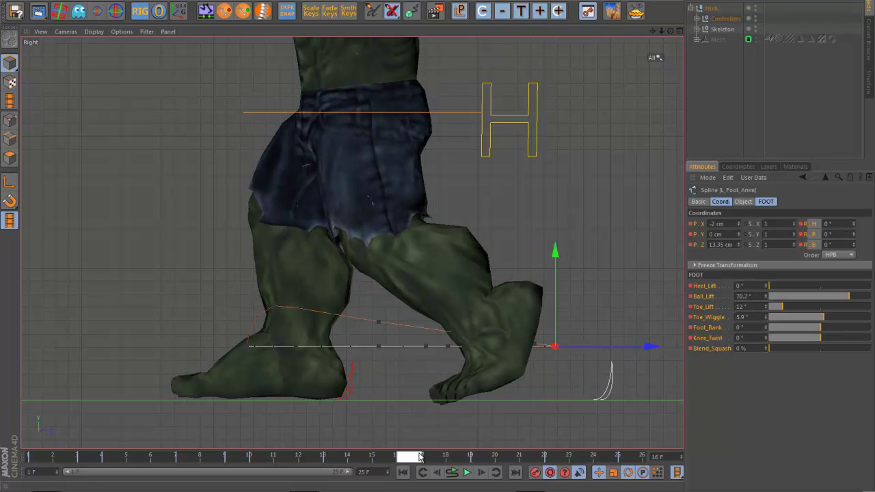
pyautogui.click(468, 473)
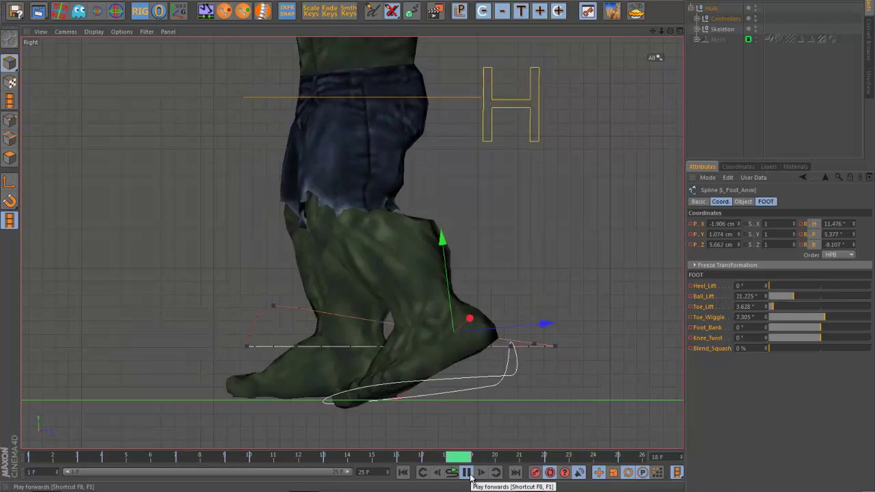
pyautogui.click(468, 473)
pyautogui.moveTo(418, 456)
pyautogui.mouseDown()
pyautogui.moveTo(431, 461)
pyautogui.moveTo(419, 462)
pyautogui.mouseUp()
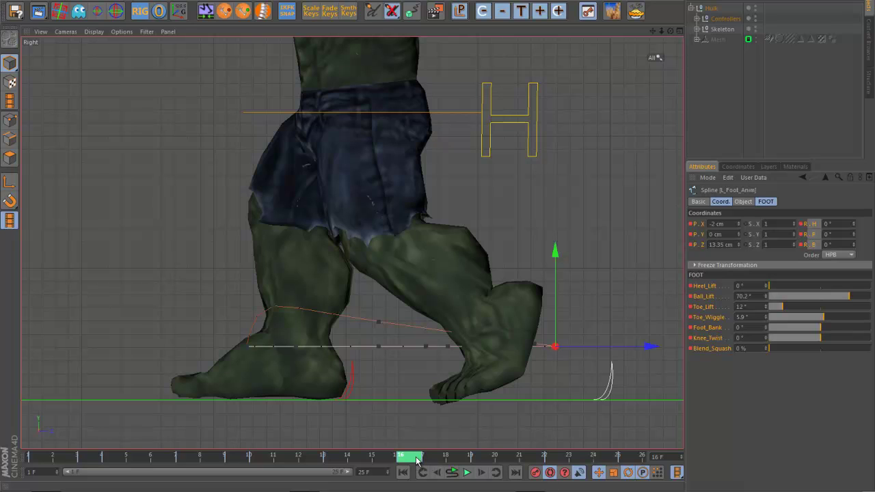
# Nudge the right foot's pose at frame 5 to P.Z 11.592 cm and Ball_Lift 58.223°
pyautogui.moveTo(172, 459); pyautogui.dragTo(118, 462)
pyautogui.moveTo(113, 461); pyautogui.dragTo(137, 461)
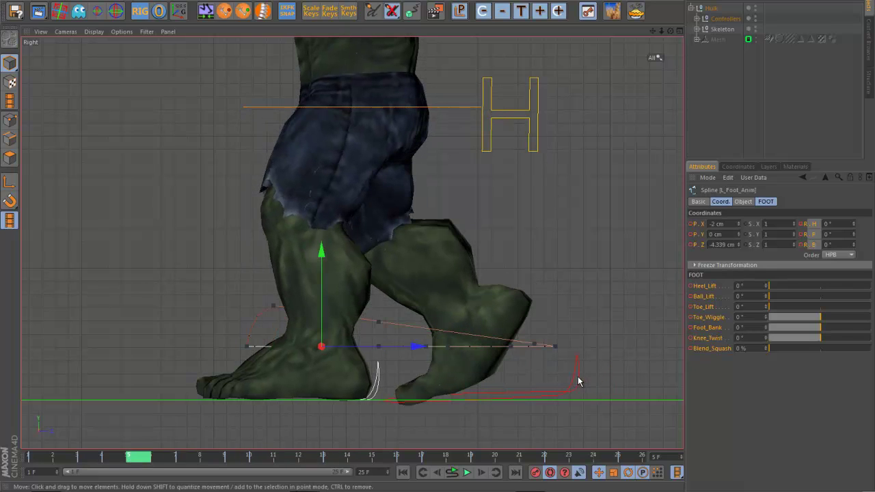
pyautogui.click(576, 380)
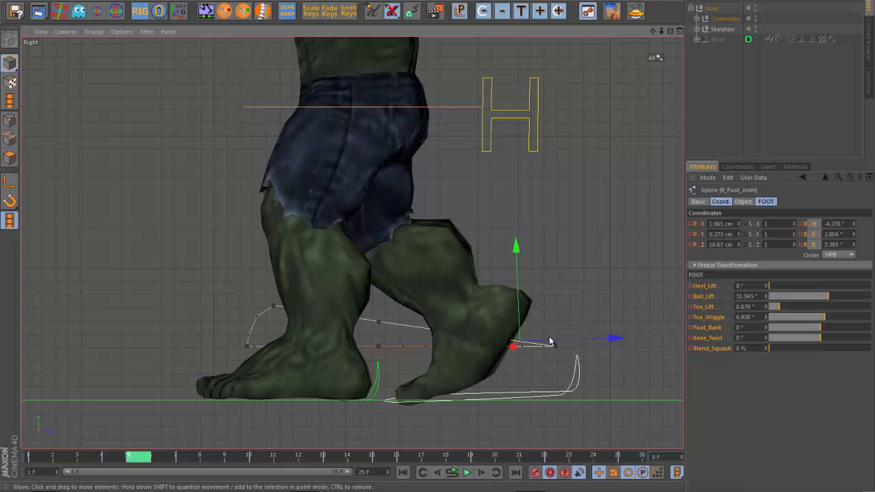
pyautogui.click(483, 11)
pyautogui.click(483, 11)
pyautogui.click(483, 11)
pyautogui.click(484, 11)
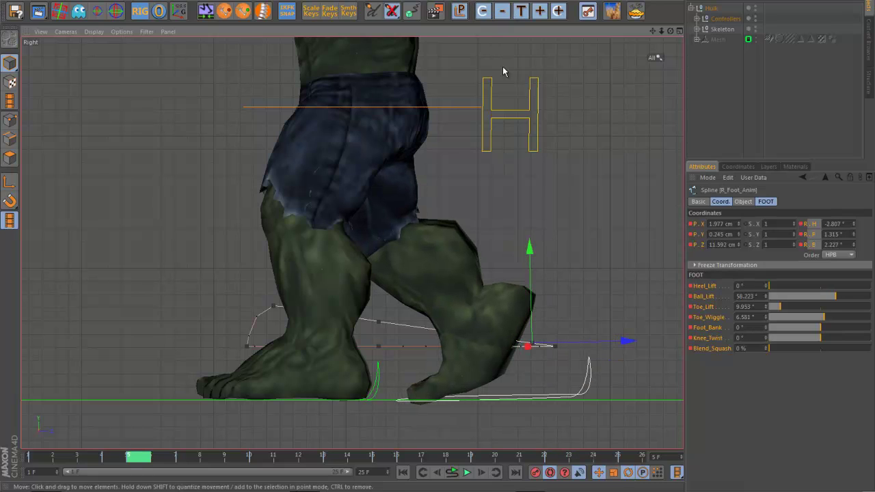
# Play the cycle and scrub it from the start to frame 25 to check both feet
pyautogui.click(466, 472)
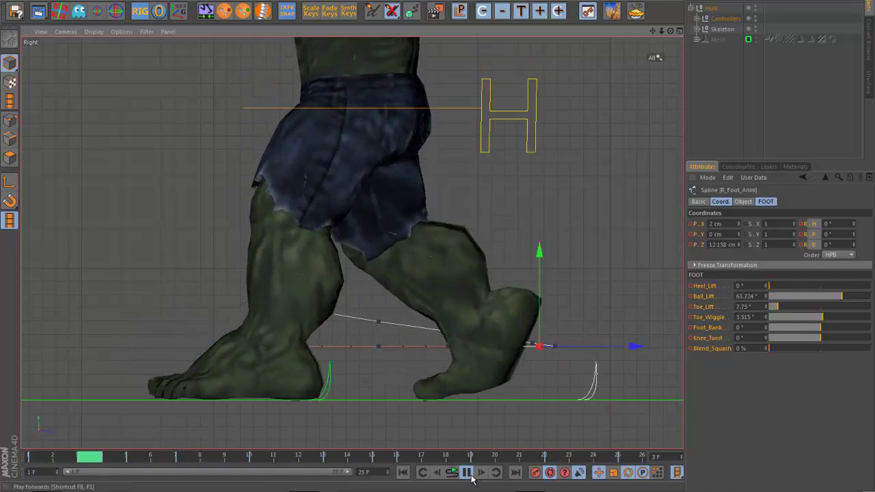
pyautogui.click(467, 473)
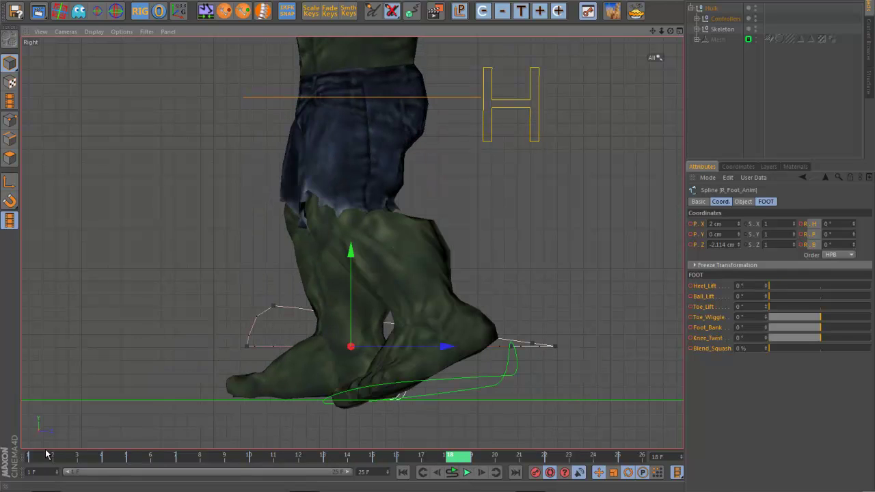
pyautogui.moveTo(46, 454); pyautogui.dragTo(634, 454)
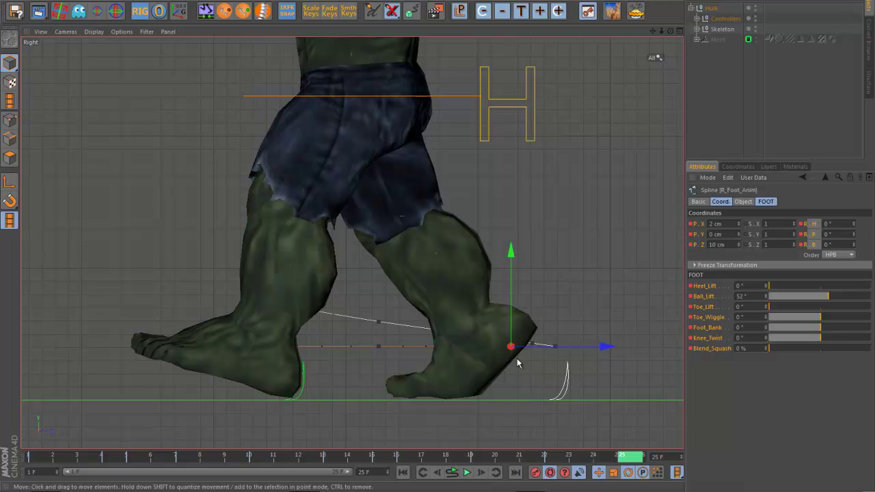
pyautogui.click(467, 473)
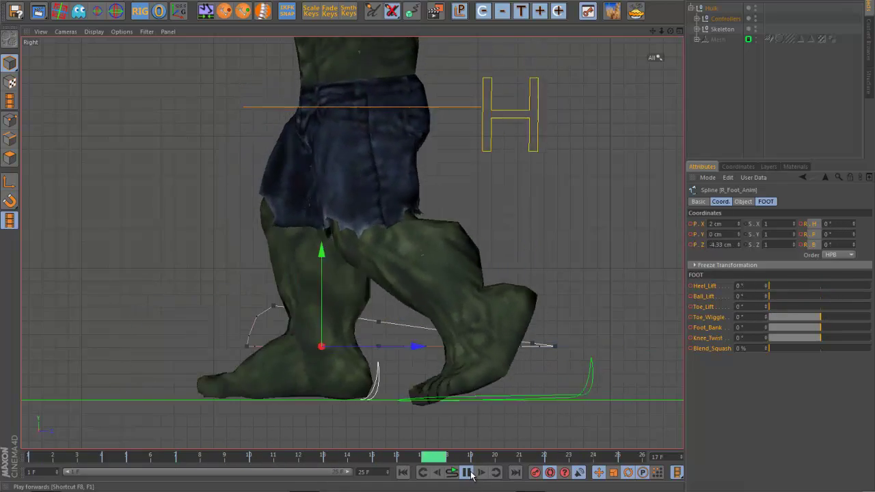
# Play the walk cycle in the Right view to recheck how both feet lift off
pyautogui.click(467, 473)
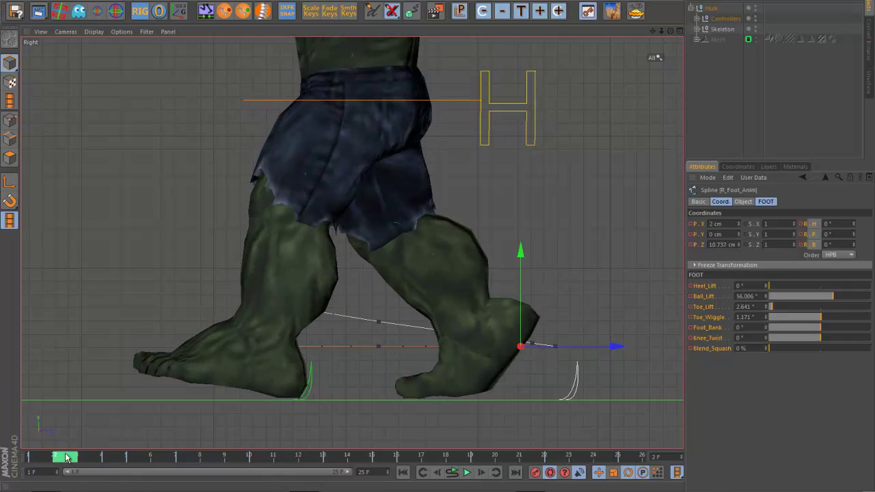
pyautogui.press('F8')
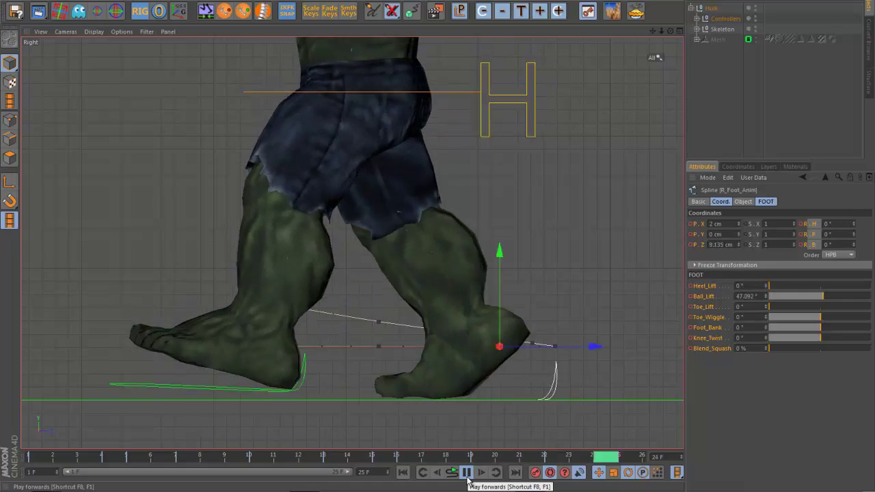
pyautogui.press('F8')
# Play the cycle in the Perspective view with nothing selected, examining the walk from the front and side
pyautogui.middleClick(405, 384)
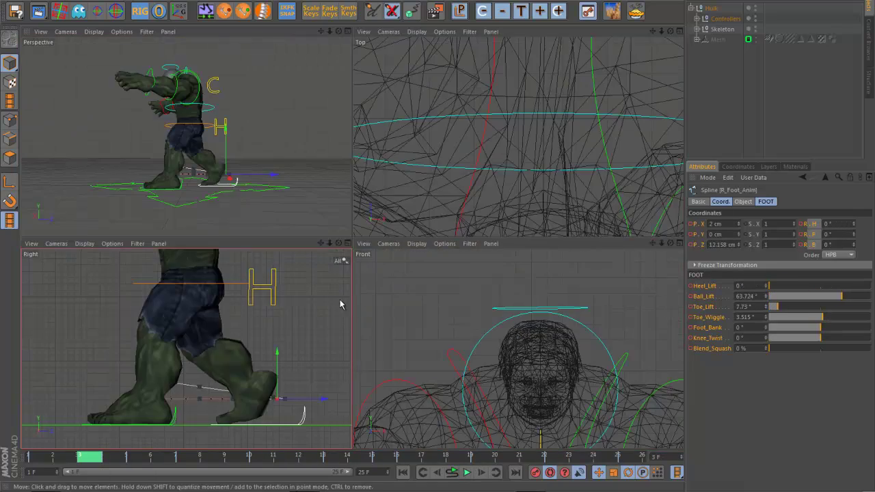
pyautogui.middleClick(283, 217)
pyautogui.keyDown('alt'); pyautogui.moveTo(283, 216); pyautogui.dragTo(354, 244); pyautogui.keyUp('alt')
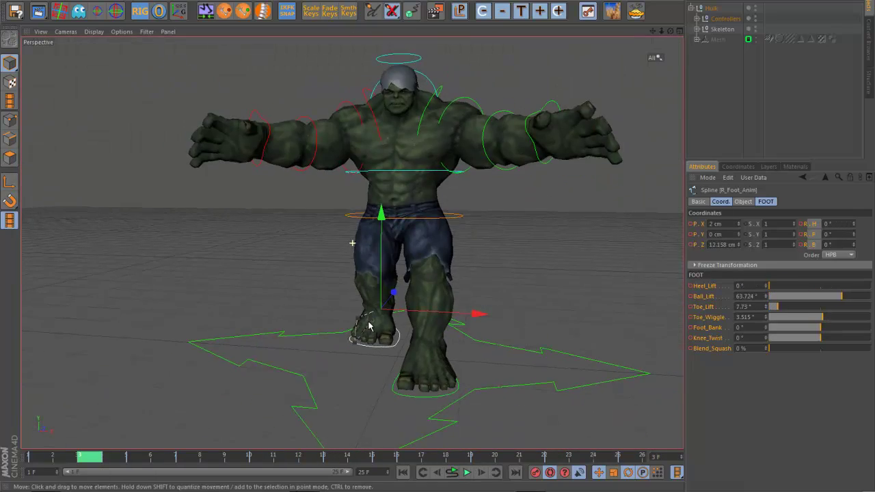
pyautogui.press('F8')
pyautogui.click(540, 329)
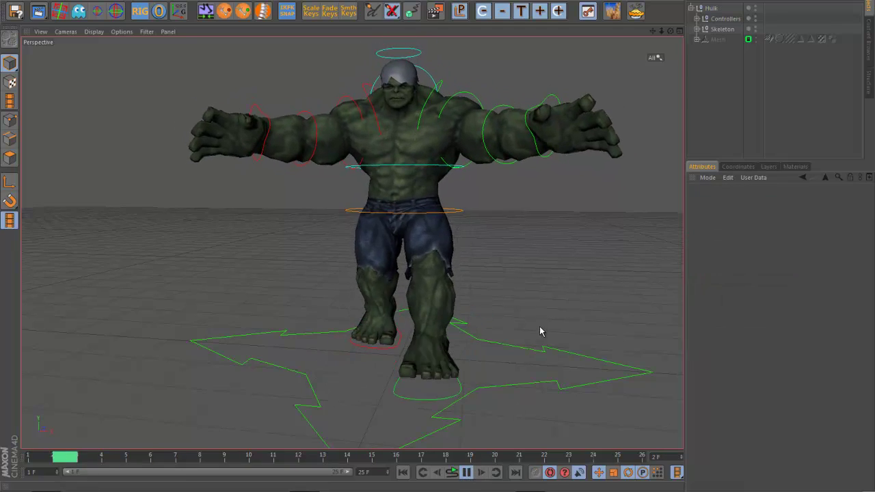
pyautogui.keyDown('alt'); pyautogui.moveTo(540, 329); pyautogui.dragTo(551, 350); pyautogui.keyUp('alt')
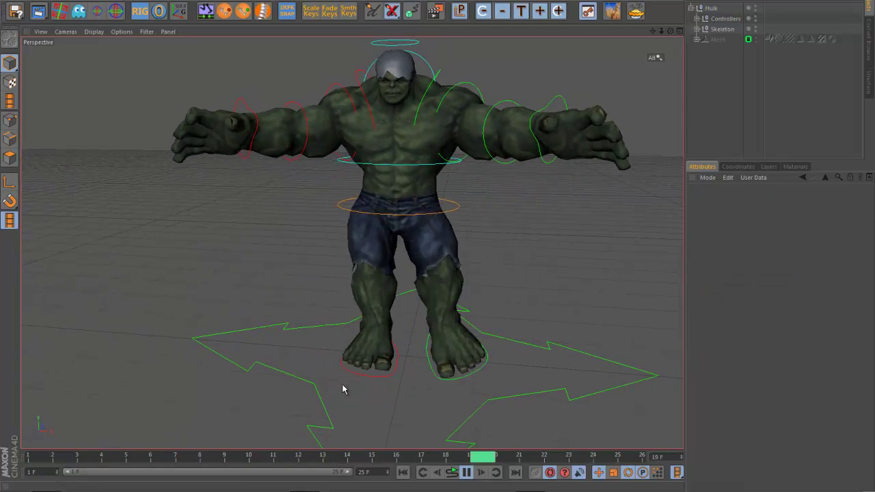
pyautogui.moveTo(432, 418)
pyautogui.keyDown('alt'); pyautogui.mouseDown()
pyautogui.moveTo(441, 423)
pyautogui.moveTo(422, 415)
pyautogui.mouseUp(); pyautogui.keyUp('alt')
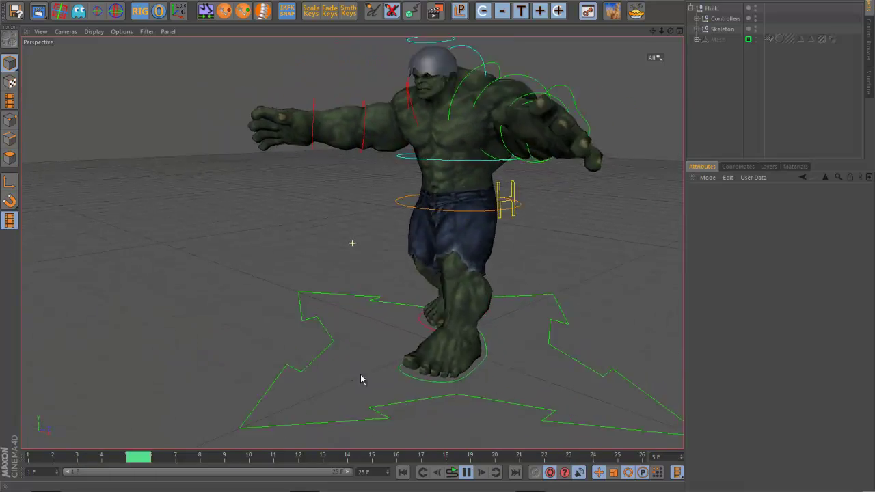
pyautogui.keyDown('alt'); pyautogui.moveTo(360, 376); pyautogui.dragTo(287, 341, button='middle'); pyautogui.keyUp('alt')
pyautogui.keyDown('alt'); pyautogui.moveTo(408, 387); pyautogui.dragTo(405, 387); pyautogui.keyUp('alt')
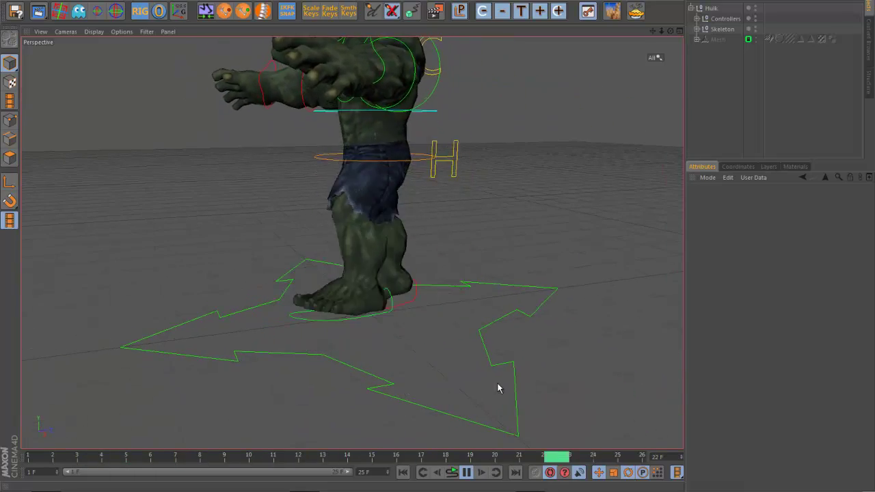
pyautogui.keyDown('alt'); pyautogui.moveTo(497, 387); pyautogui.dragTo(498, 394); pyautogui.keyUp('alt')
pyautogui.click(468, 472)
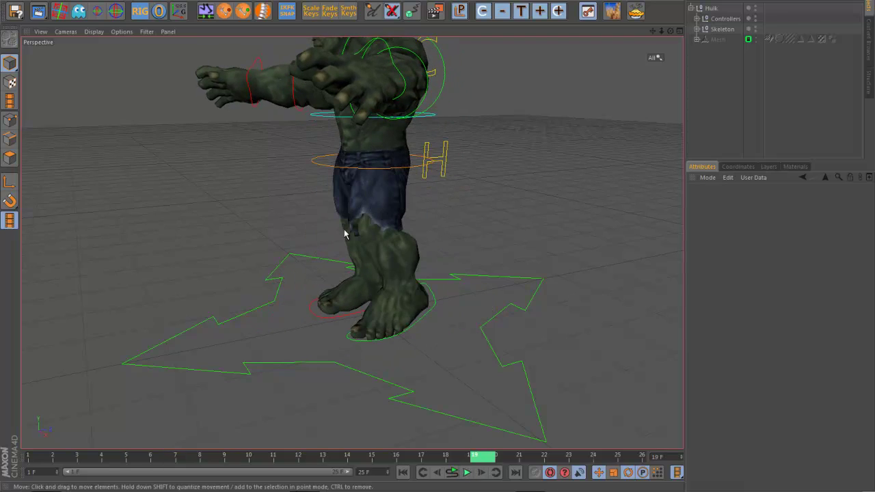
# Show the COG_Anim control's F-curves in the Timeline and save the scene
pyautogui.click(323, 166)
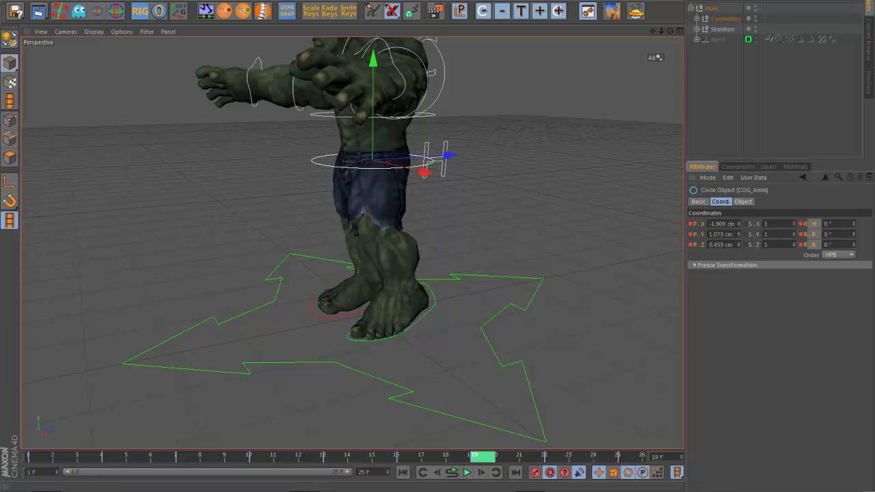
pyautogui.hotkey('shift', 'F3')
pyautogui.moveTo(688, 136); pyautogui.dragTo(874, 58)
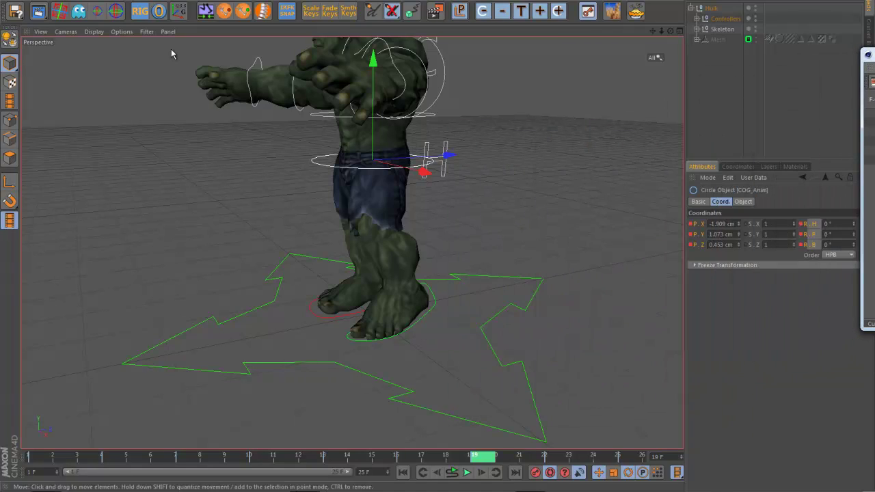
pyautogui.moveTo(15, 11); pyautogui.dragTo(73, 26)
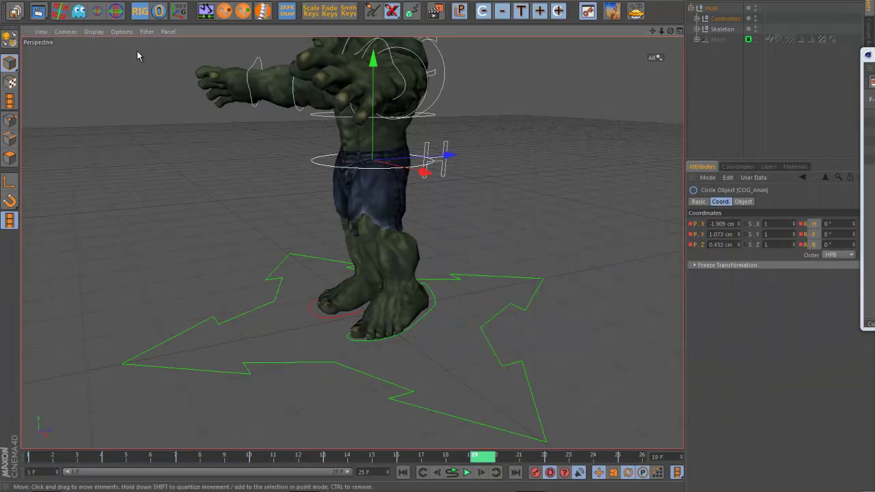
pyautogui.moveTo(874, 54); pyautogui.dragTo(288, 118)
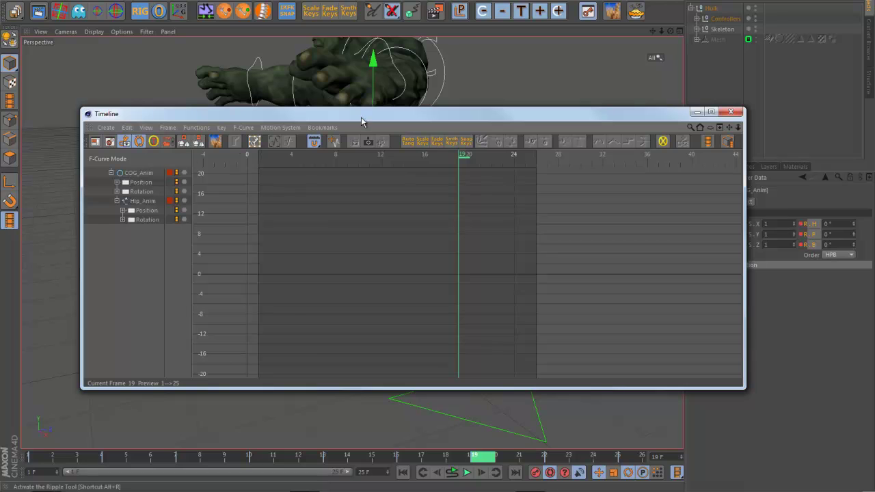
# Clear the Timeline away and filter the Object Manager by "anim", enlarging it to list every controller, with nothing selected
pyautogui.moveTo(590, 113); pyautogui.dragTo(874, 52)
pyautogui.press('super+Down')
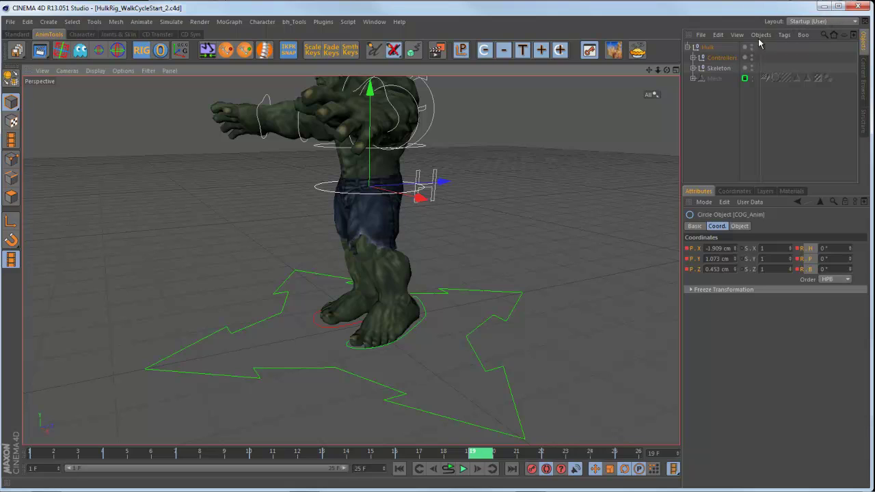
pyautogui.click(822, 34)
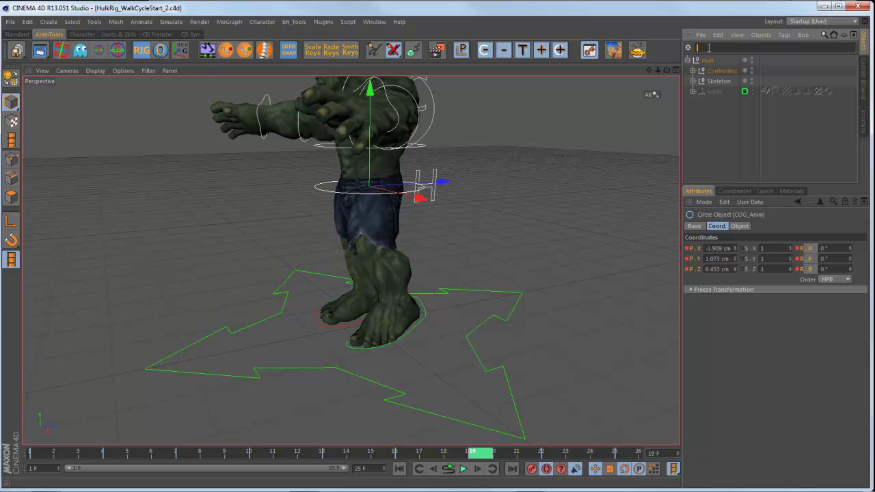
pyautogui.write('ar')
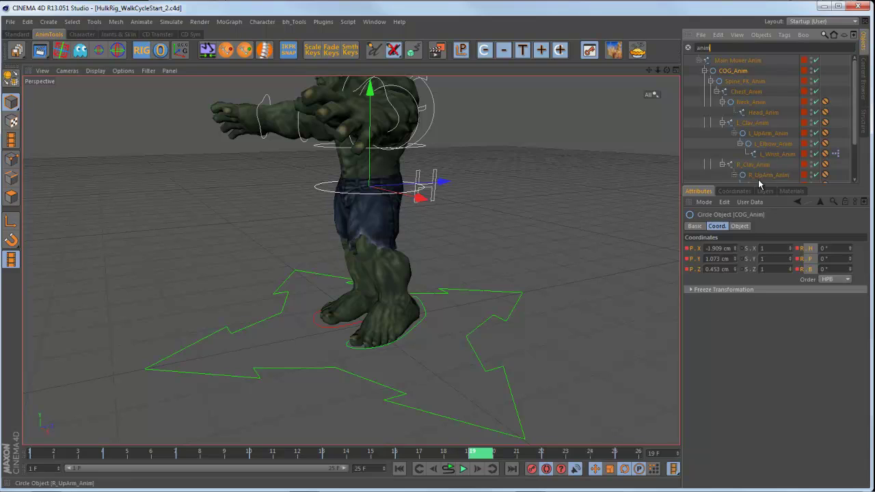
pyautogui.moveTo(758, 183); pyautogui.dragTo(760, 246)
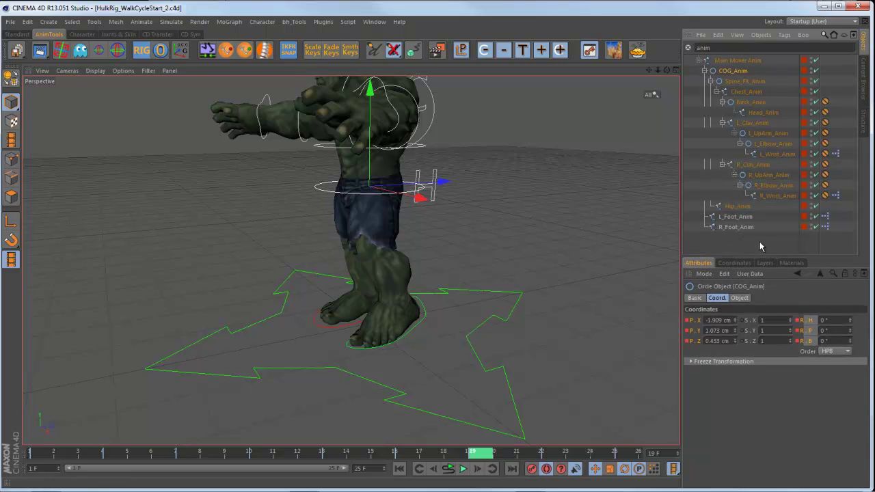
pyautogui.click(760, 246)
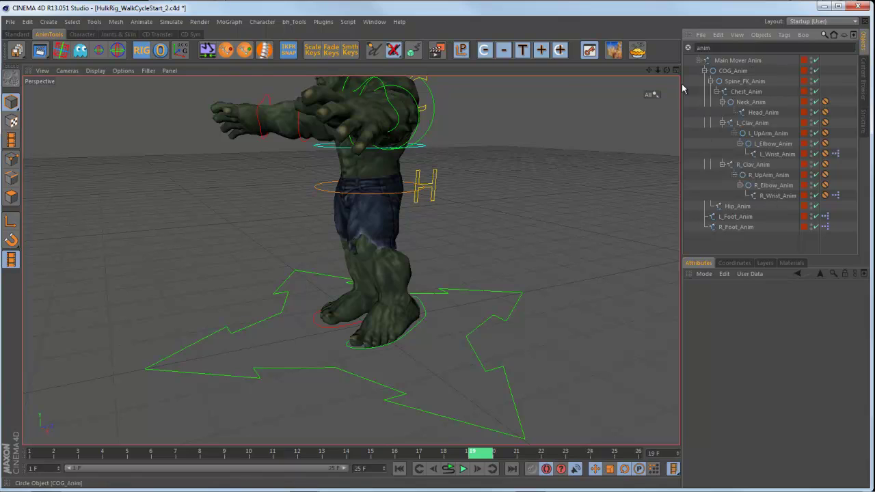
# Go through the filtered animation controllers one by one, from COG_Anim down to R_Foot_Anim, to review them, ending with an empty selection
pyautogui.click(745, 71)
pyautogui.click(743, 81)
pyautogui.click(747, 92)
pyautogui.click(751, 102)
pyautogui.click(754, 113)
pyautogui.click(755, 124)
pyautogui.click(758, 133)
pyautogui.click(761, 144)
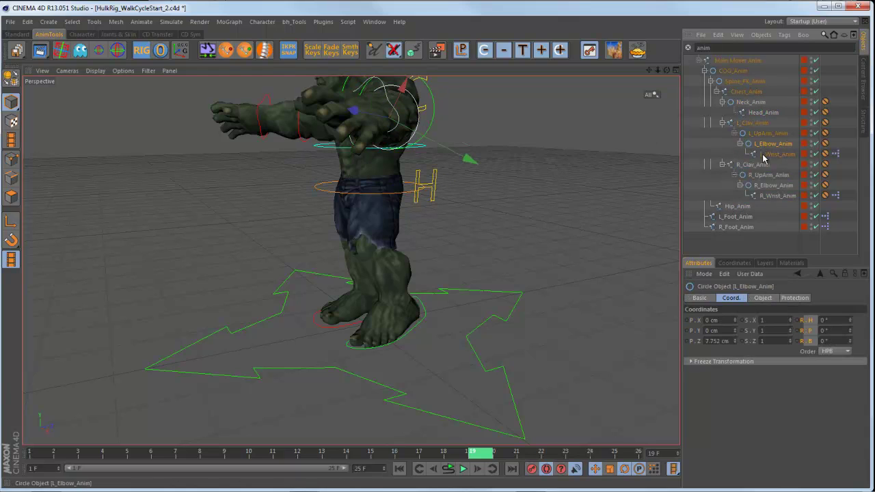
pyautogui.click(759, 165)
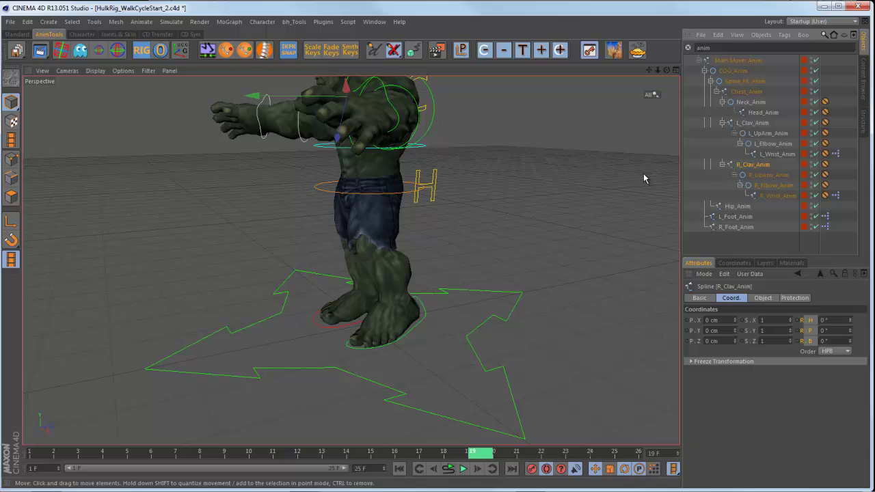
pyautogui.click(767, 175)
pyautogui.click(771, 185)
pyautogui.click(776, 195)
pyautogui.click(742, 207)
pyautogui.click(735, 217)
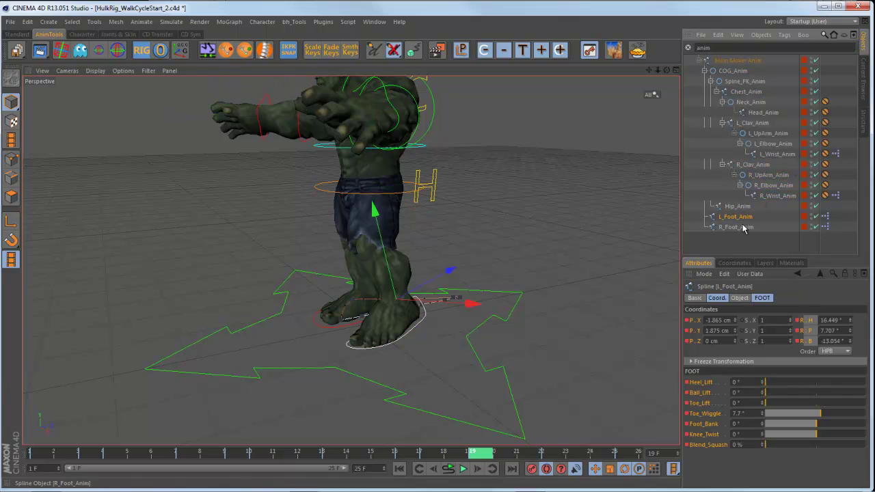
pyautogui.click(736, 227)
pyautogui.click(727, 63)
pyautogui.click(728, 73)
pyautogui.click(740, 82)
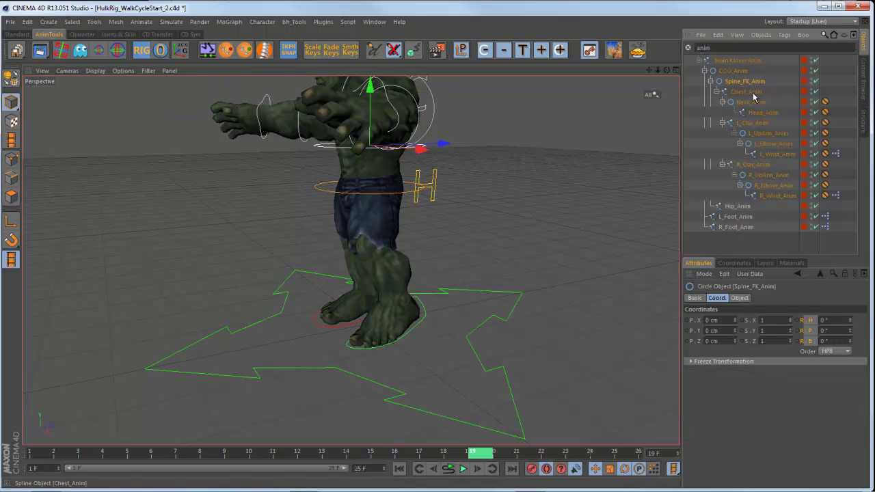
pyautogui.click(753, 93)
pyautogui.click(755, 103)
pyautogui.click(760, 114)
pyautogui.click(749, 166)
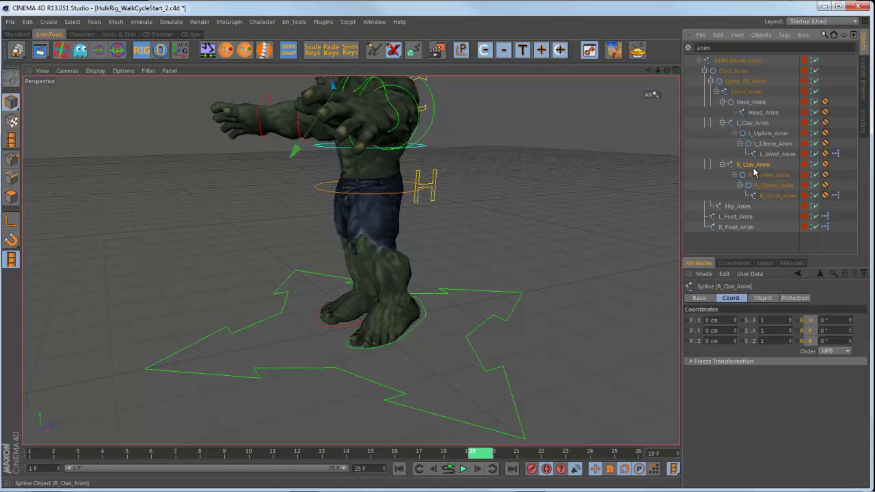
pyautogui.click(760, 176)
pyautogui.click(766, 186)
pyautogui.click(768, 196)
pyautogui.click(747, 207)
pyautogui.click(741, 218)
pyautogui.click(741, 227)
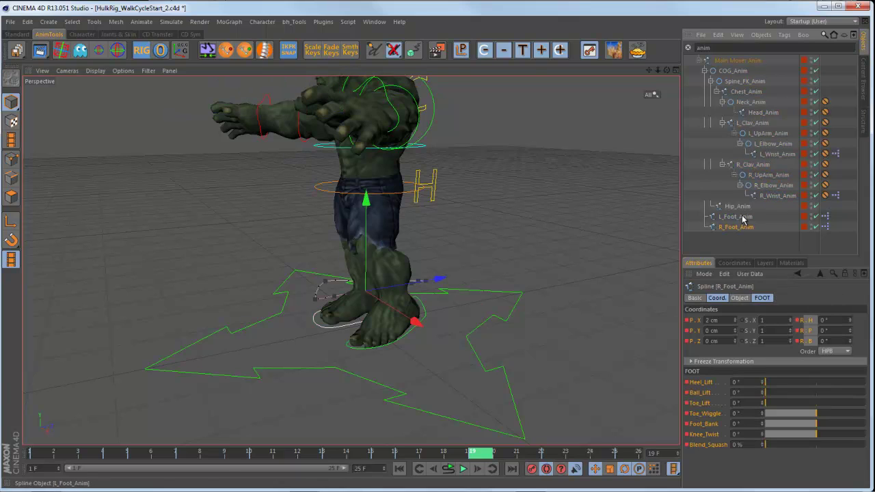
pyautogui.click(741, 207)
pyautogui.click(764, 237)
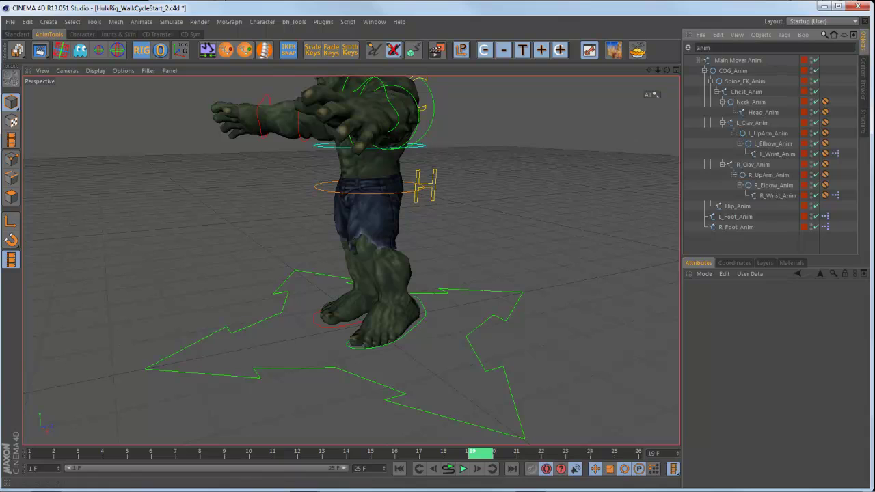
# Reopen the Timeline for COG_Anim, select all keys of its Position . Y curve and frame the curve
pyautogui.click(839, 7)
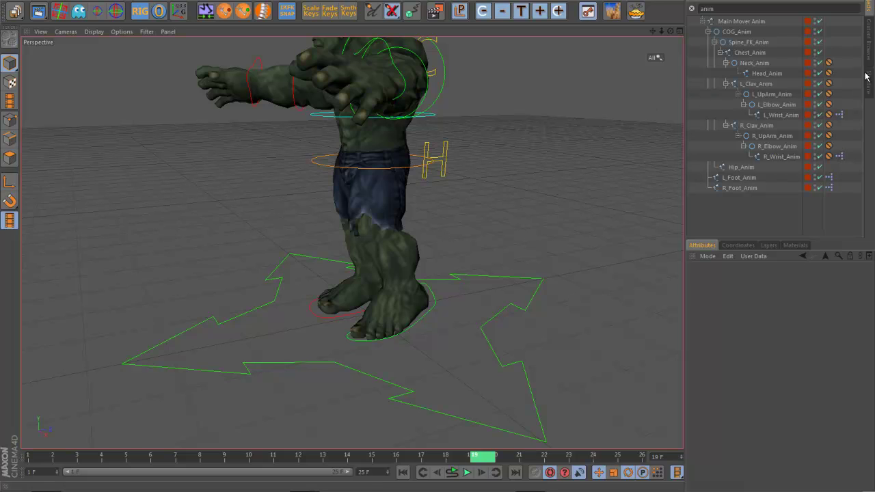
pyautogui.click(319, 165)
pyautogui.hotkey('shift', 'F3')
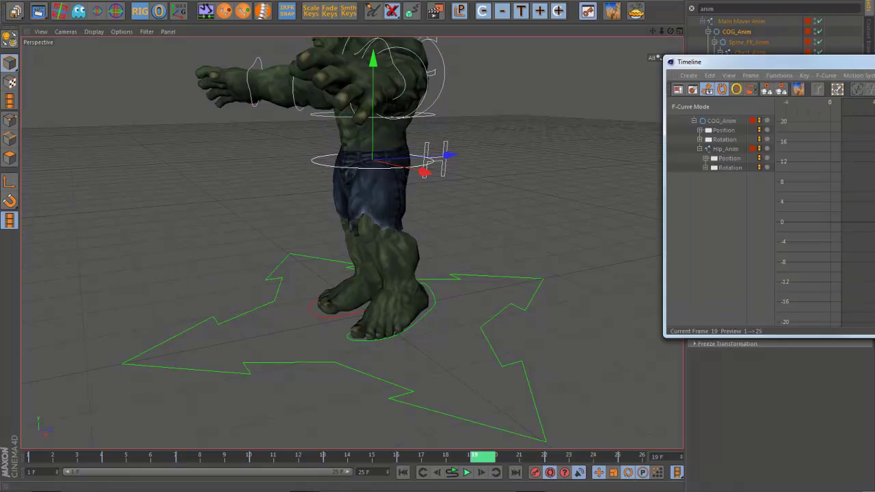
pyautogui.click(218, 190)
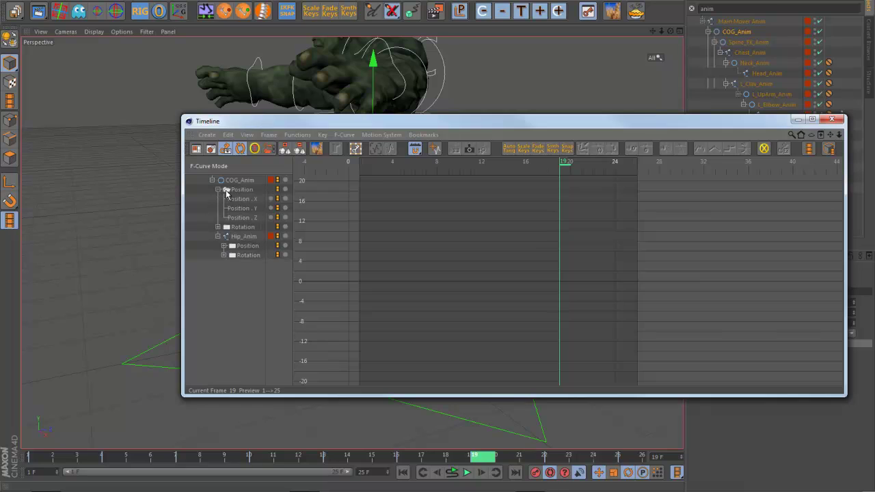
pyautogui.click(261, 208)
pyautogui.moveTo(666, 312); pyautogui.dragTo(356, 244)
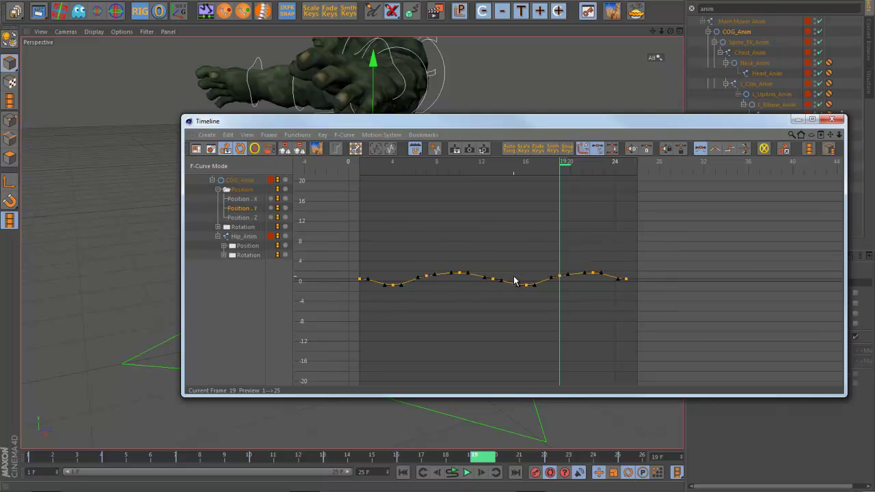
pyautogui.press('h')
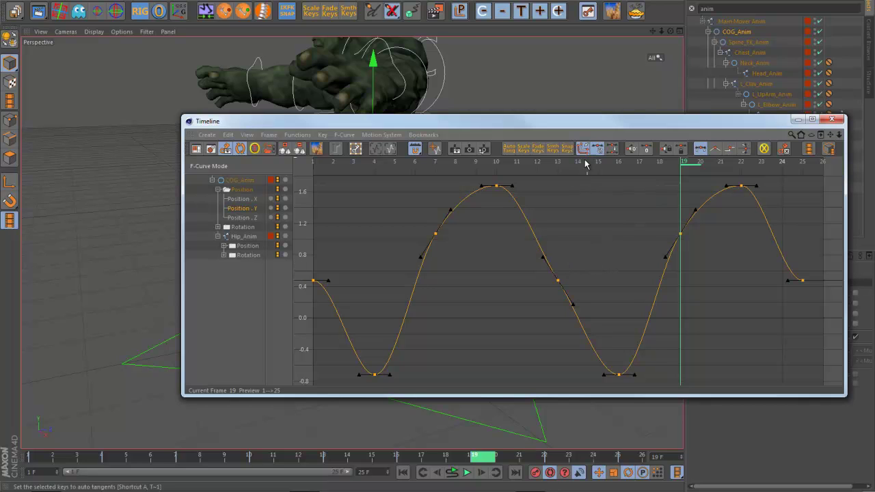
pyautogui.moveTo(509, 125); pyautogui.dragTo(434, 90)
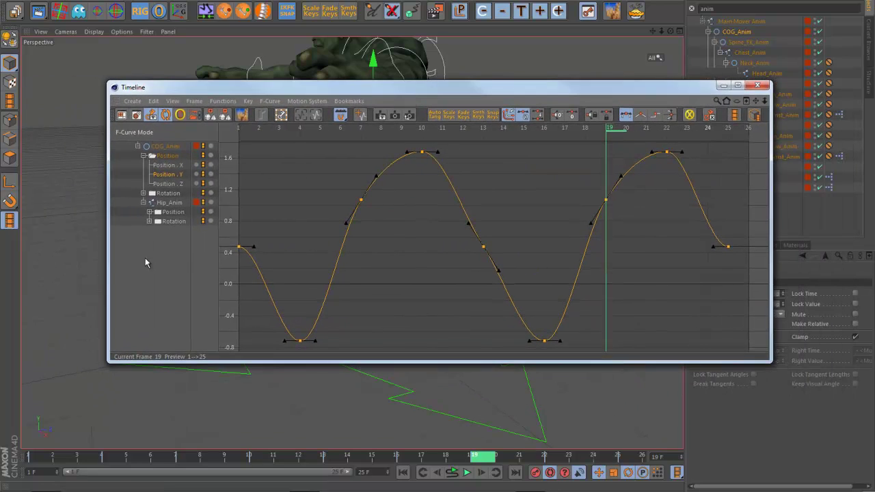
# Set all COG_Anim and Hip_Anim position and rotation tracks to Repeat both before and after the keyed range
pyautogui.moveTo(188, 247); pyautogui.dragTo(139, 140)
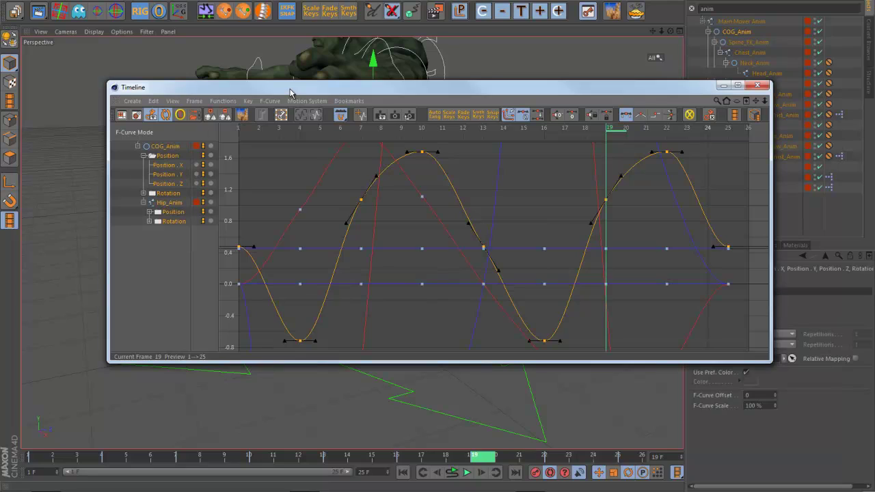
pyautogui.rightClick(166, 154)
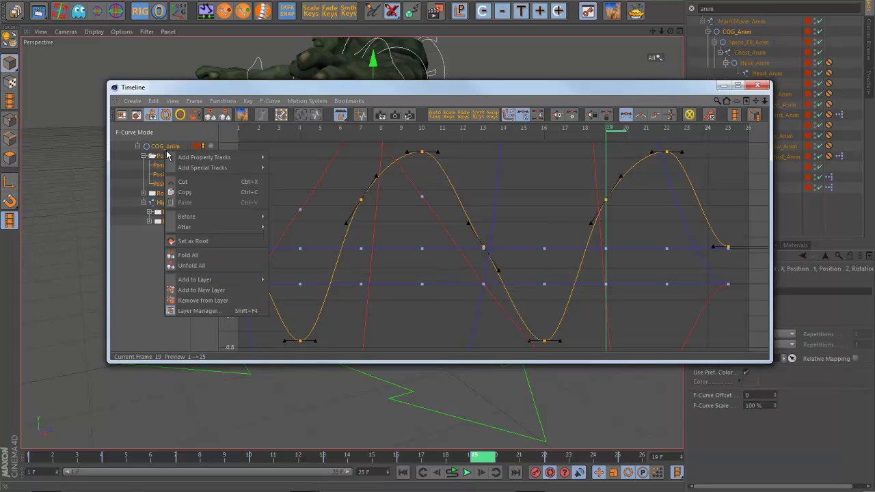
pyautogui.moveTo(263, 216)
pyautogui.click(306, 243)
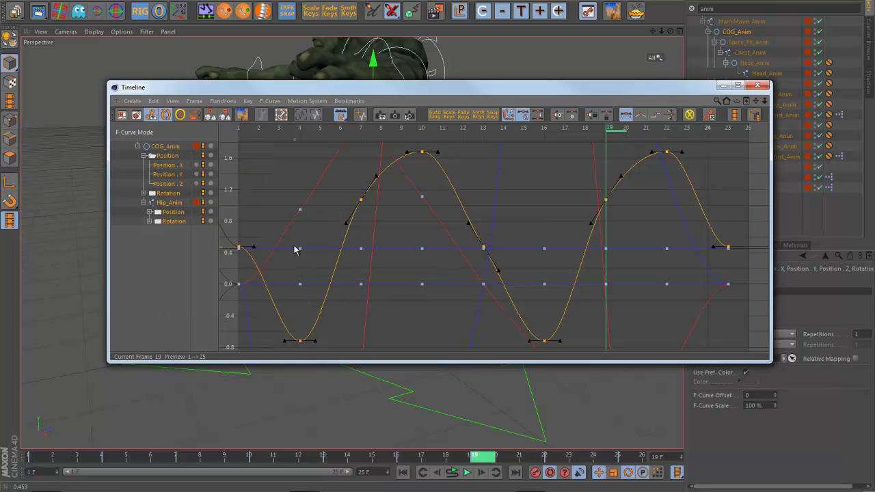
pyautogui.rightClick(162, 149)
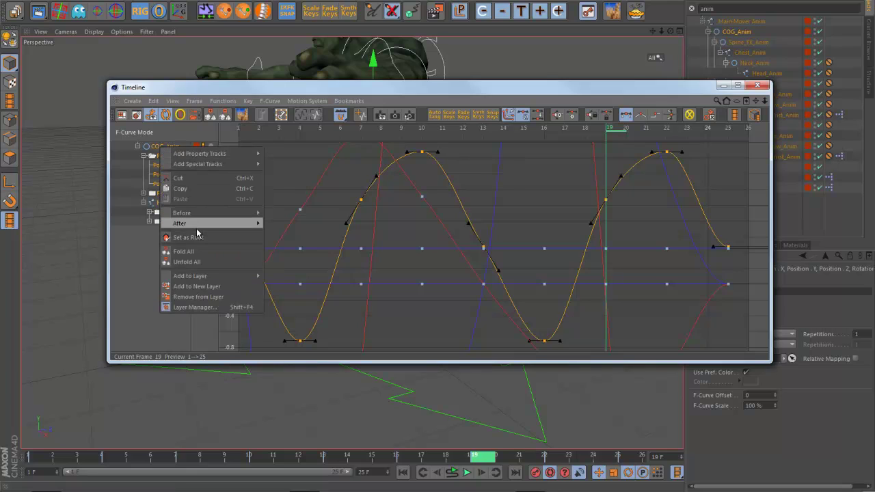
pyautogui.moveTo(252, 223)
pyautogui.click(299, 259)
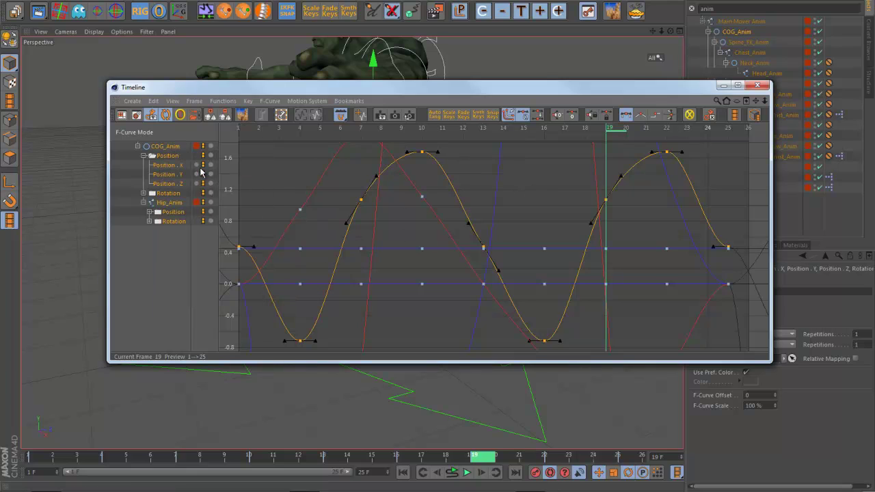
# Examine the repeated Position . Y curve on both sides of the keyed range, checking its first and last keys
pyautogui.click(168, 175)
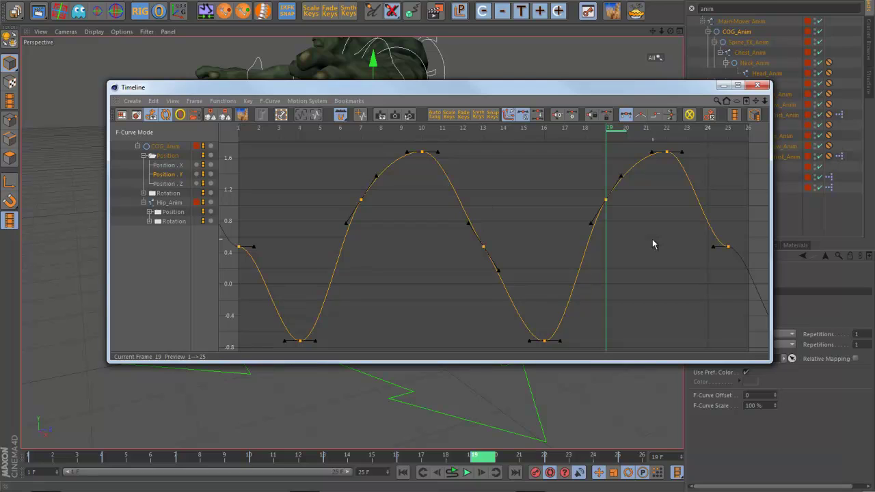
pyautogui.keyDown('alt'); pyautogui.moveTo(652, 239); pyautogui.dragTo(343, 249, button='right'); pyautogui.keyUp('alt')
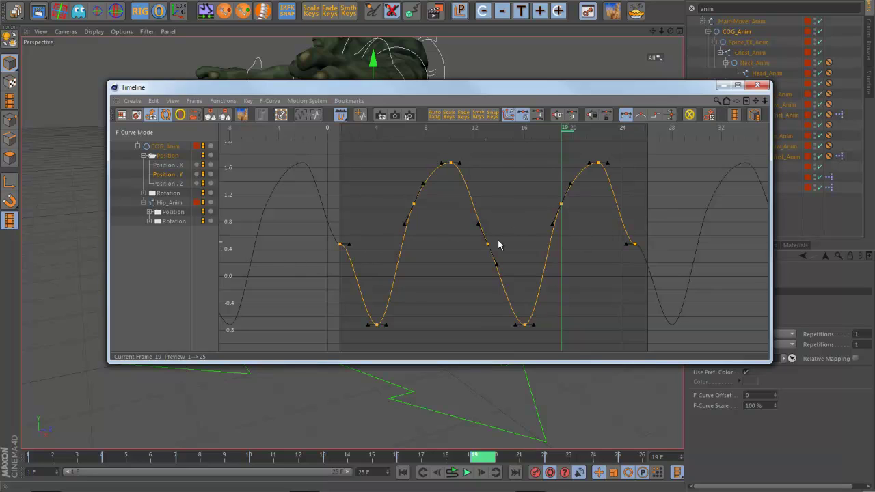
pyautogui.click(635, 244)
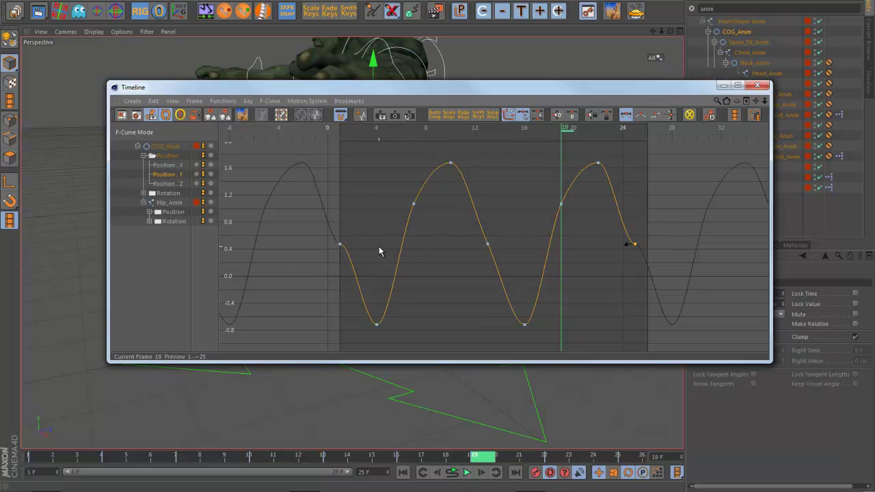
pyautogui.keyDown('shift'); pyautogui.moveTo(279, 229); pyautogui.dragTo(279, 228); pyautogui.keyUp('shift')
pyautogui.moveTo(666, 235)
pyautogui.keyDown('alt'); pyautogui.mouseDown(button='middle')
pyautogui.moveTo(445, 237)
pyautogui.moveTo(737, 209)
pyautogui.moveTo(665, 230)
pyautogui.mouseUp(button='middle'); pyautogui.keyUp('alt')
pyautogui.keyDown('alt'); pyautogui.moveTo(562, 248); pyautogui.dragTo(523, 245, button='middle'); pyautogui.keyUp('alt')
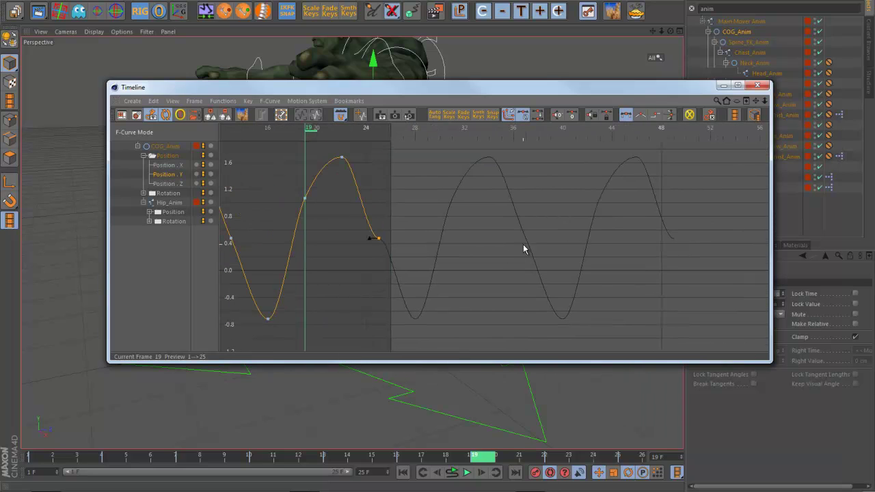
# Set the repetitions before and after to 111 for all COG_Anim and Hip_Anim tracks
pyautogui.moveTo(137, 154); pyautogui.dragTo(137, 138)
pyautogui.moveTo(416, 86); pyautogui.dragTo(157, 84)
pyautogui.click(860, 333)
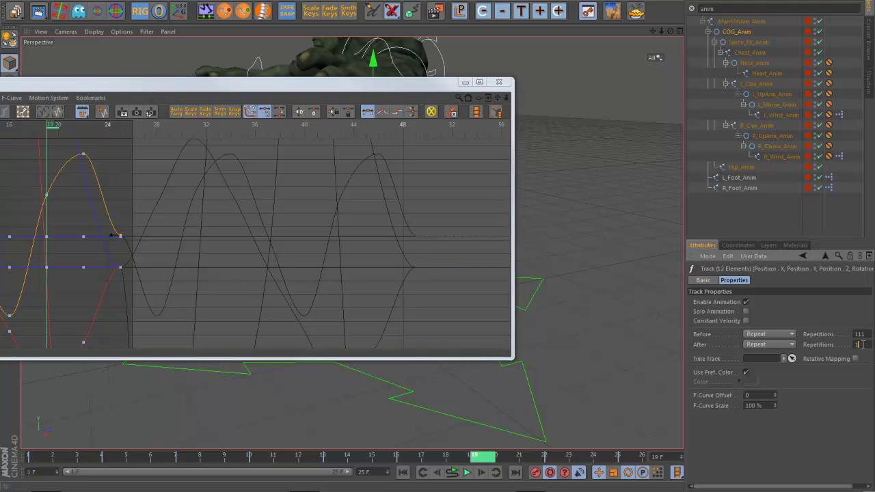
pyautogui.click(424, 181)
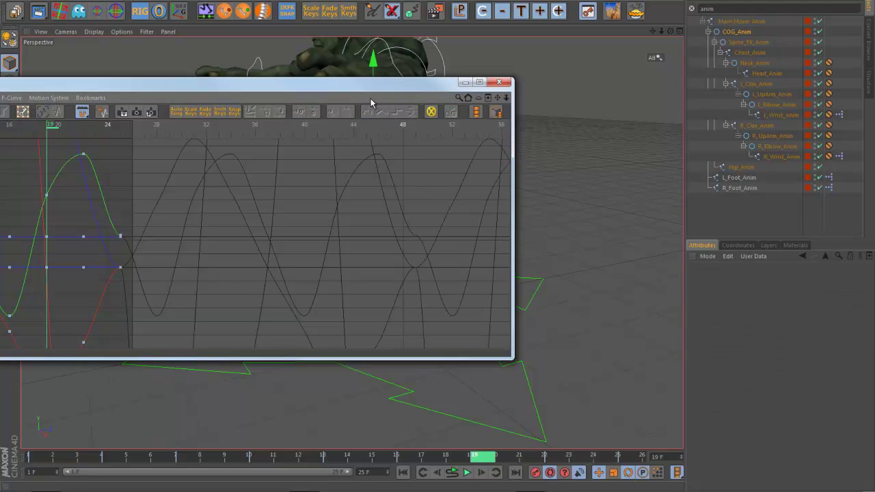
# Frame the Position . Y curve and smooth the tangents of its frame 1 and 25 keys so they flow into the repeats
pyautogui.moveTo(371, 100); pyautogui.dragTo(666, 77)
pyautogui.click(212, 153)
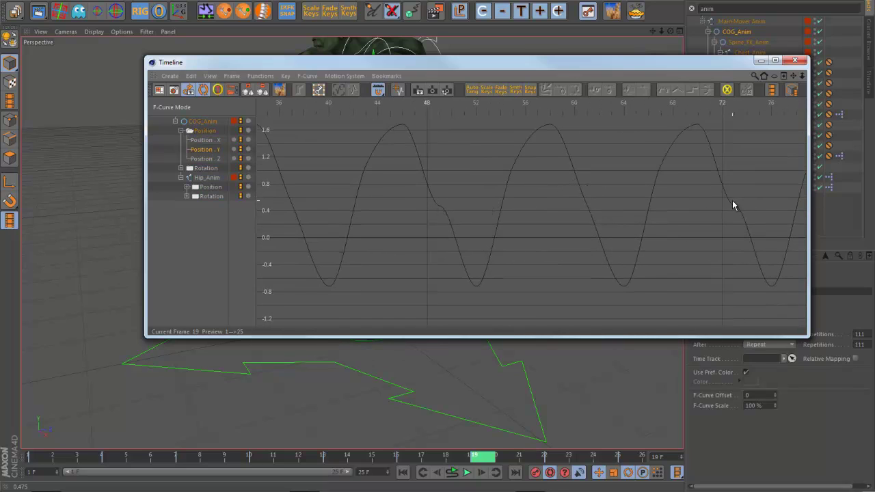
pyautogui.press('h')
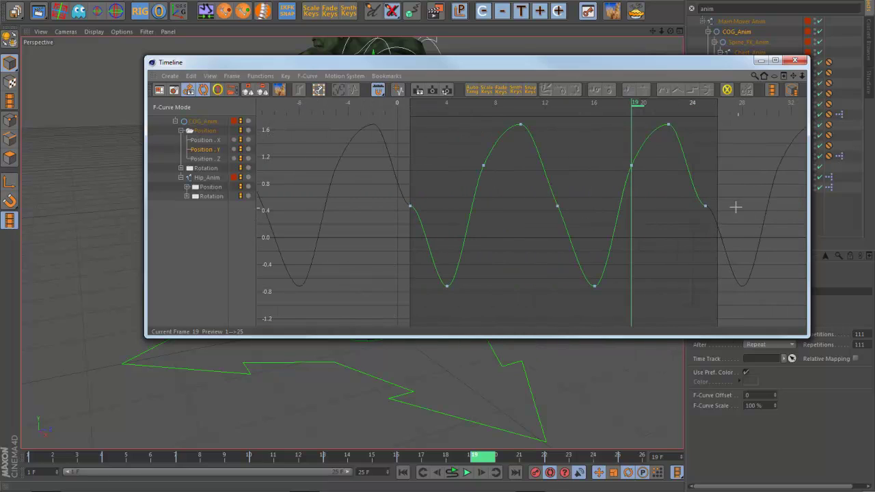
pyautogui.click(705, 206)
pyautogui.keyDown('shift'); pyautogui.moveTo(408, 208); pyautogui.dragTo(413, 217); pyautogui.keyUp('shift')
# Adjust the slope of the Position . Y curve's tangents at the frame 13 key
pyautogui.click(557, 205)
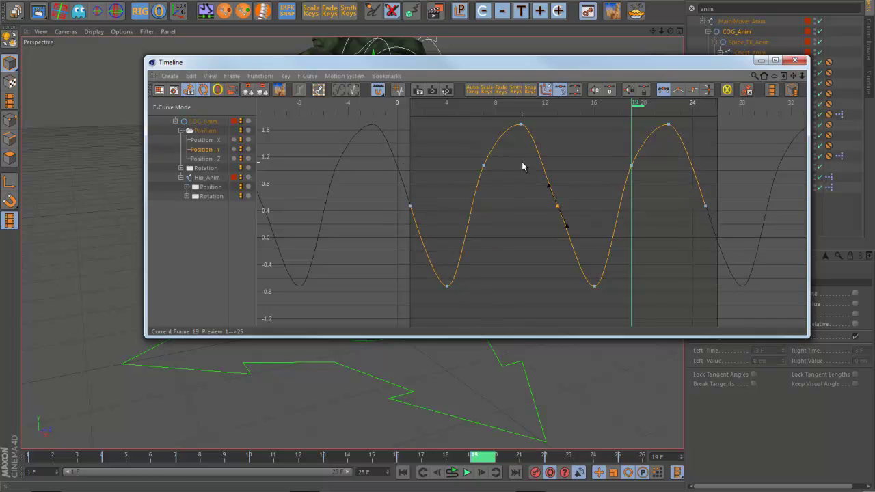
pyautogui.keyDown('alt'); pyautogui.moveTo(605, 182); pyautogui.dragTo(520, 190, button='middle'); pyautogui.keyUp('alt')
pyautogui.keyDown('alt'); pyautogui.moveTo(562, 201); pyautogui.dragTo(540, 185, button='right'); pyautogui.keyUp('alt')
pyautogui.moveTo(405, 188); pyautogui.dragTo(409, 193)
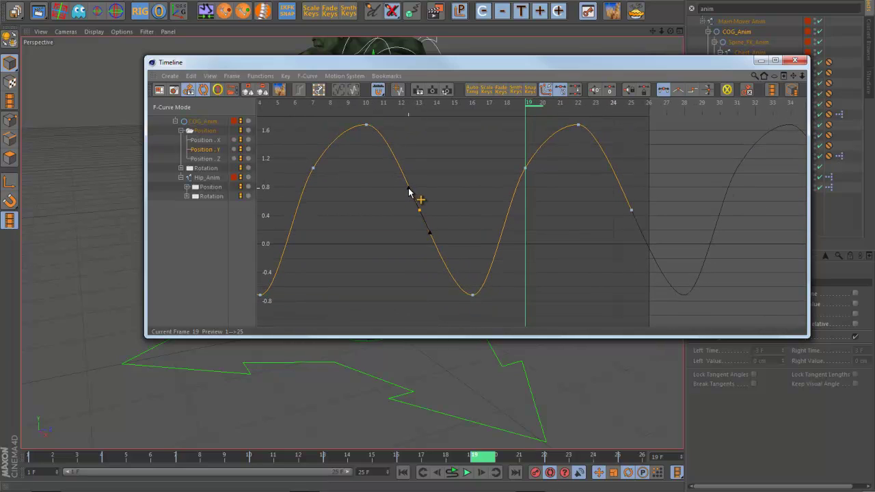
# Set the tangents of the frame 7 and 19 keys to 0.55 F and 0.293 cm on each side, and undo the last change
pyautogui.click(525, 167)
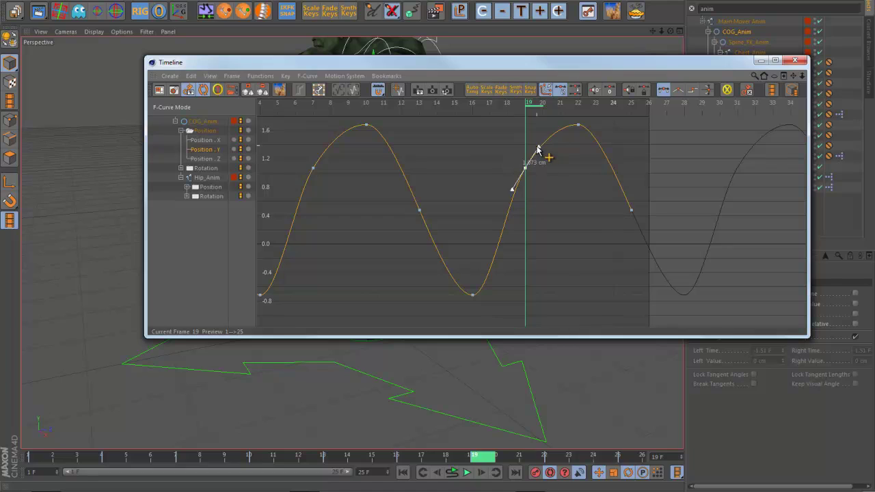
pyautogui.moveTo(538, 149); pyautogui.dragTo(537, 146)
pyautogui.click(312, 167)
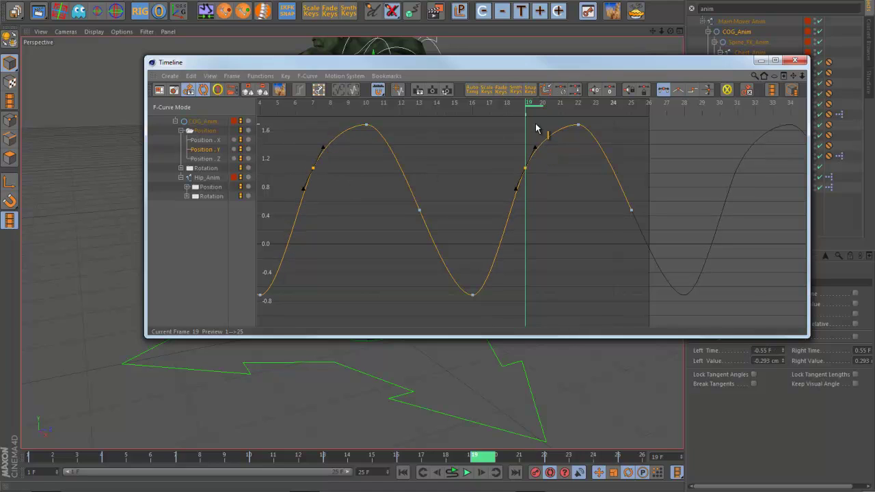
pyautogui.hotkey('ctrl', 'z')
# Check the tangents of the Position . Y curve's peak keys at frames 10 and 22 and its trough keys at frames 4 and 16
pyautogui.moveTo(613, 149); pyautogui.dragTo(346, 116)
pyautogui.keyDown('alt'); pyautogui.moveTo(473, 285); pyautogui.dragTo(541, 238, button='middle'); pyautogui.keyUp('alt')
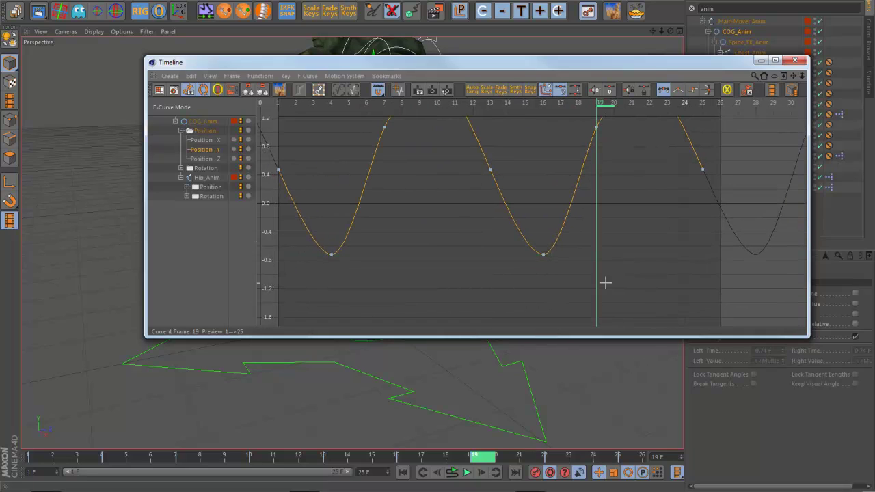
pyautogui.moveTo(606, 282); pyautogui.dragTo(261, 233)
# Move the Timeline aside and play the walk cycle, checking the body's bounce from front and side before stopping playback
pyautogui.moveTo(466, 64); pyautogui.dragTo(874, 54)
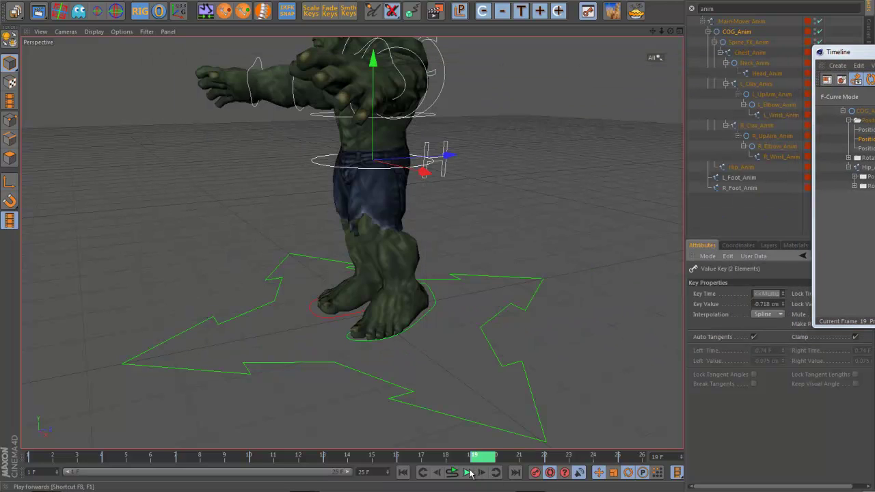
pyautogui.click(468, 472)
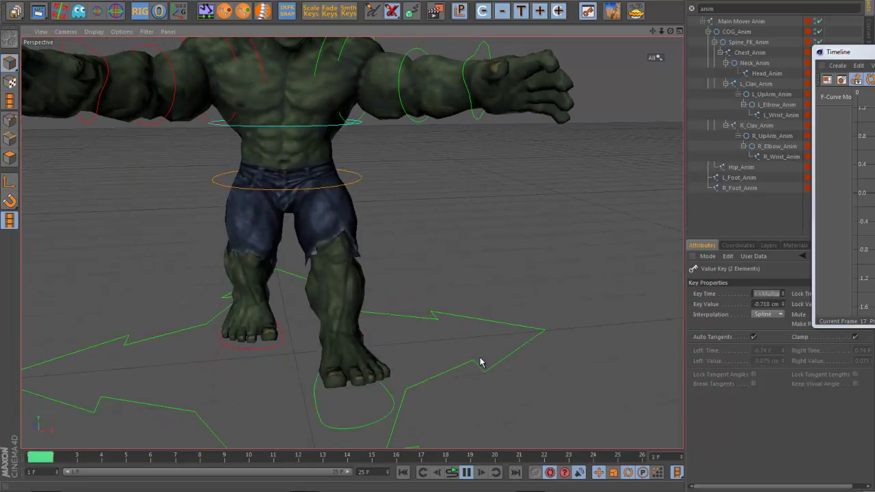
pyautogui.keyDown('alt'); pyautogui.moveTo(480, 357); pyautogui.dragTo(418, 351); pyautogui.keyUp('alt')
pyautogui.keyDown('alt'); pyautogui.moveTo(343, 361); pyautogui.dragTo(329, 362, button='right'); pyautogui.keyUp('alt')
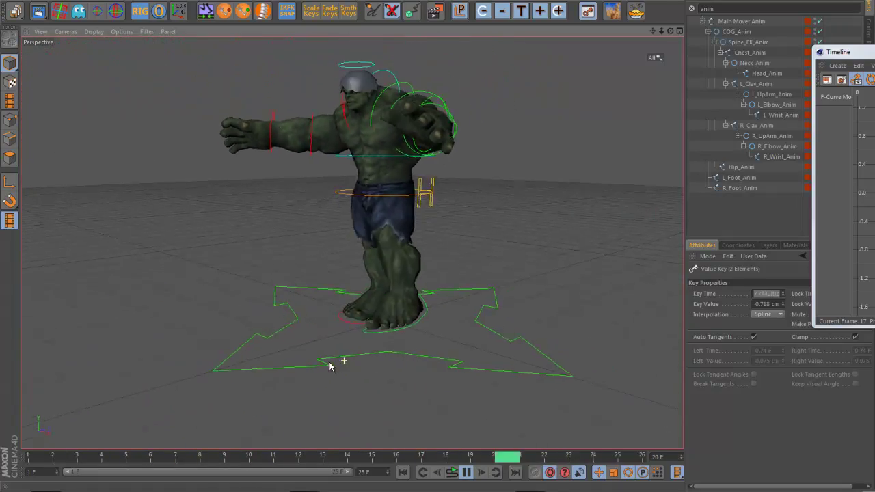
pyautogui.keyDown('alt'); pyautogui.moveTo(326, 375); pyautogui.dragTo(304, 361); pyautogui.keyUp('alt')
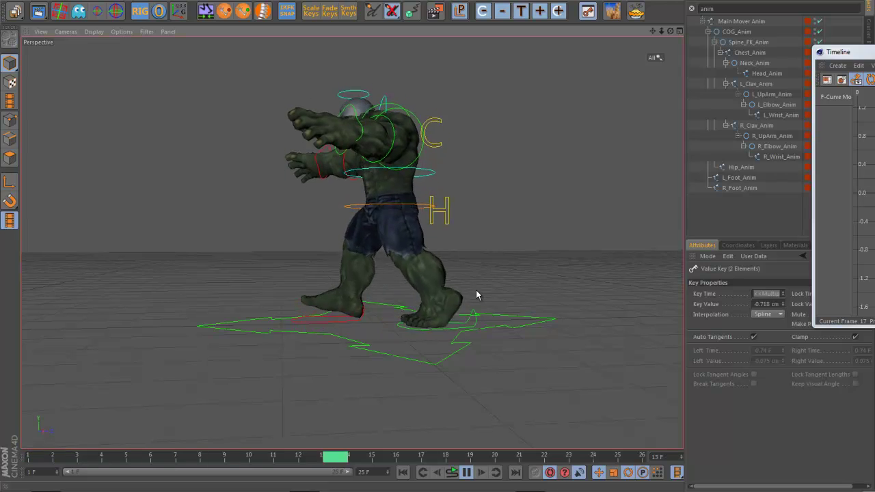
pyautogui.press('F8')
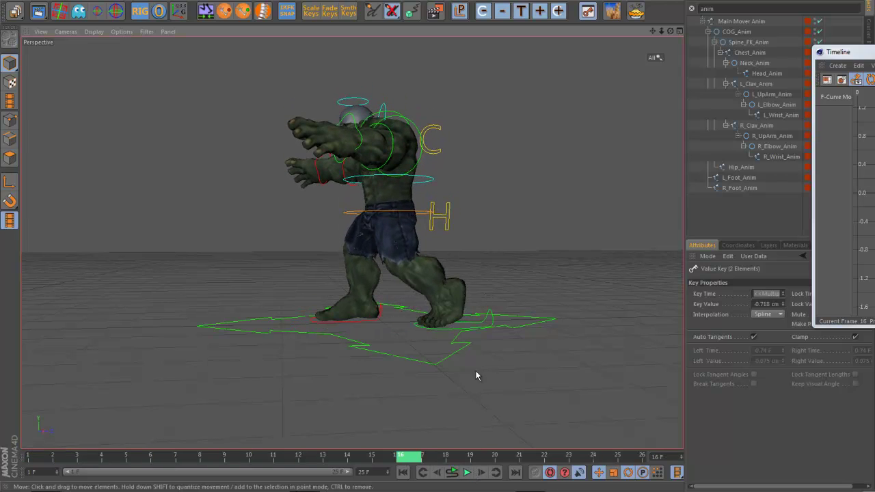
# Select the COG_Anim control and arrange the Timeline beneath a side view of the whole character
pyautogui.click(346, 214)
pyautogui.moveTo(874, 55); pyautogui.dragTo(372, 237)
pyautogui.keyDown('alt'); pyautogui.moveTo(469, 167); pyautogui.dragTo(469, 87, button='middle'); pyautogui.keyUp('alt')
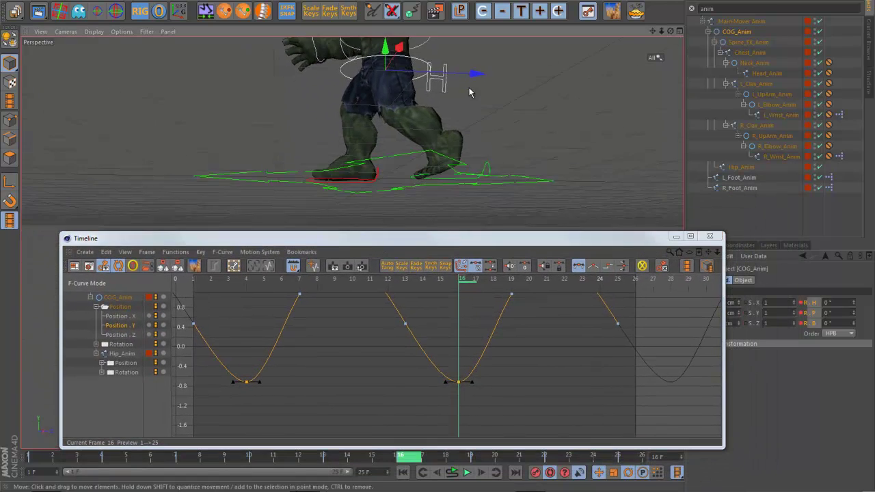
pyautogui.keyDown('alt'); pyautogui.moveTo(405, 173); pyautogui.dragTo(367, 175, button='right'); pyautogui.keyUp('alt')
pyautogui.keyDown('alt'); pyautogui.moveTo(367, 174); pyautogui.dragTo(351, 210); pyautogui.keyUp('alt')
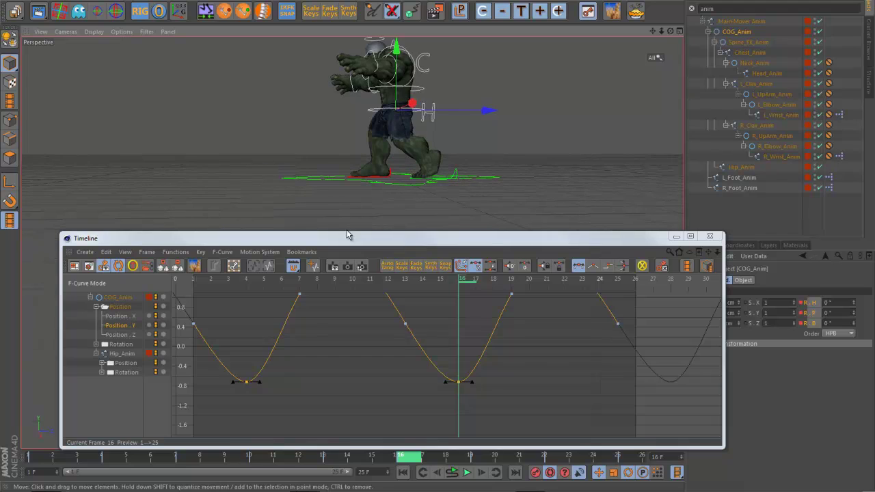
pyautogui.moveTo(306, 247); pyautogui.dragTo(261, 243)
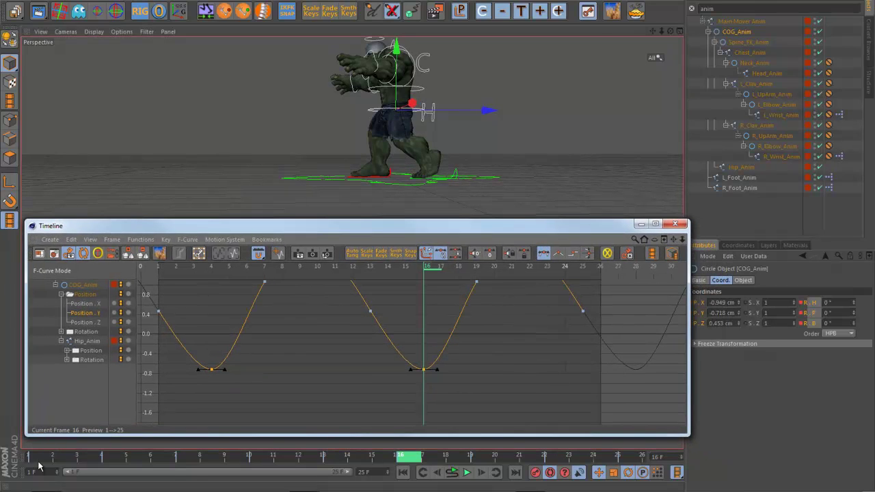
# Go to frame 7 and lower the Position . Y keys at frames 7 and 19 to 0.639 cm
pyautogui.moveTo(39, 465)
pyautogui.mouseDown()
pyautogui.moveTo(183, 471)
pyautogui.moveTo(88, 475)
pyautogui.moveTo(185, 482)
pyautogui.mouseUp()
pyautogui.keyDown('alt'); pyautogui.moveTo(291, 354); pyautogui.dragTo(309, 375, button='middle'); pyautogui.keyUp('alt')
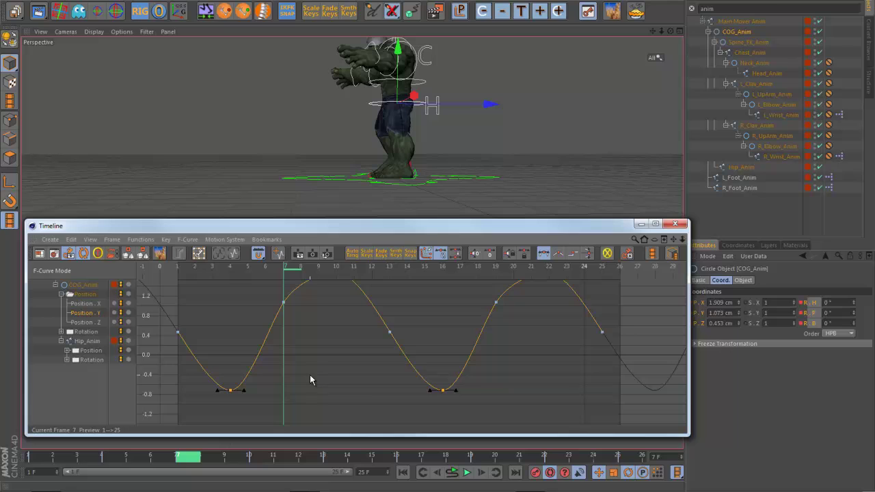
pyautogui.keyDown('ctrl'); pyautogui.click(277, 302); pyautogui.keyUp('ctrl')
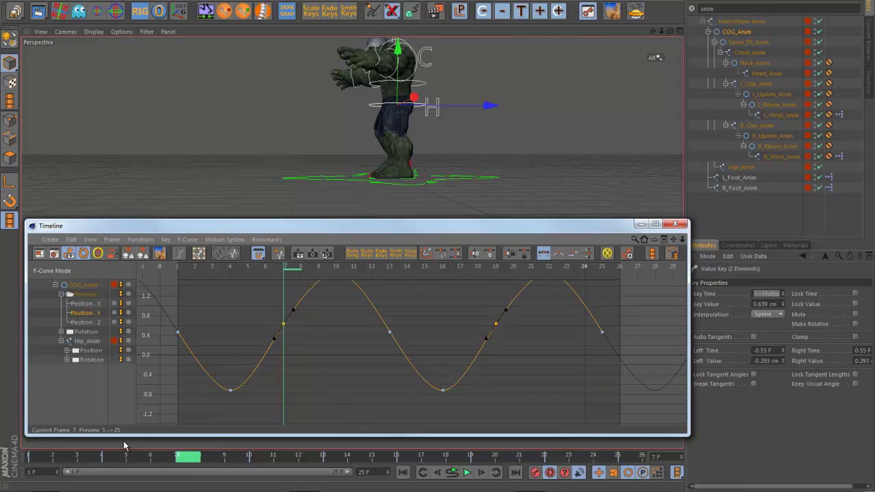
# Play the walk cycle and review the adjusted bounce from the front and the side
pyautogui.click(52, 462)
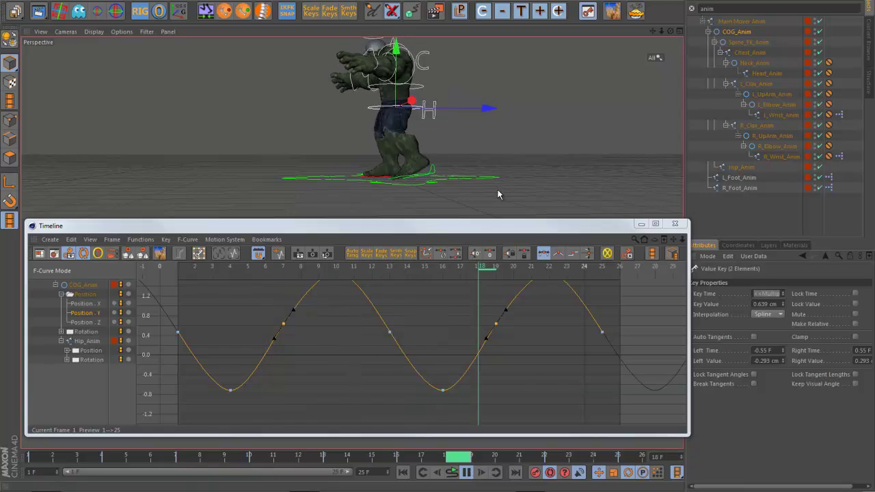
pyautogui.keyDown('alt'); pyautogui.moveTo(497, 194); pyautogui.dragTo(559, 194); pyautogui.keyUp('alt')
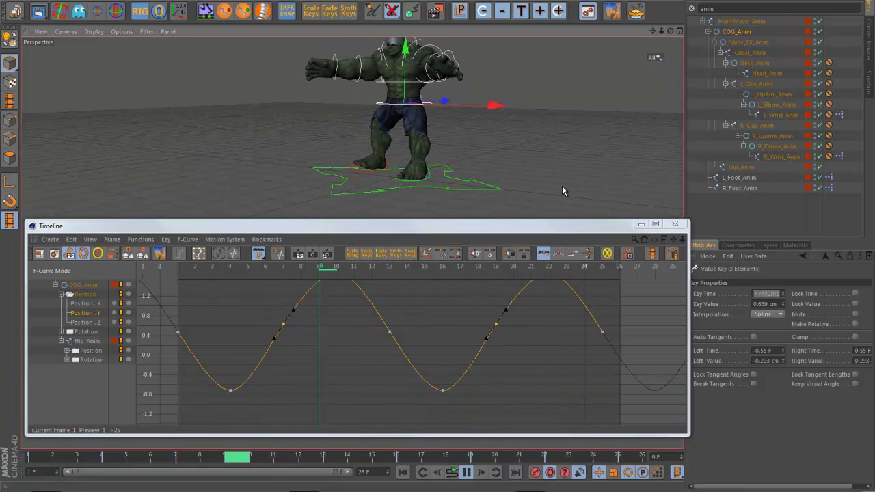
pyautogui.keyDown('alt'); pyautogui.moveTo(562, 191); pyautogui.dragTo(498, 180); pyautogui.keyUp('alt')
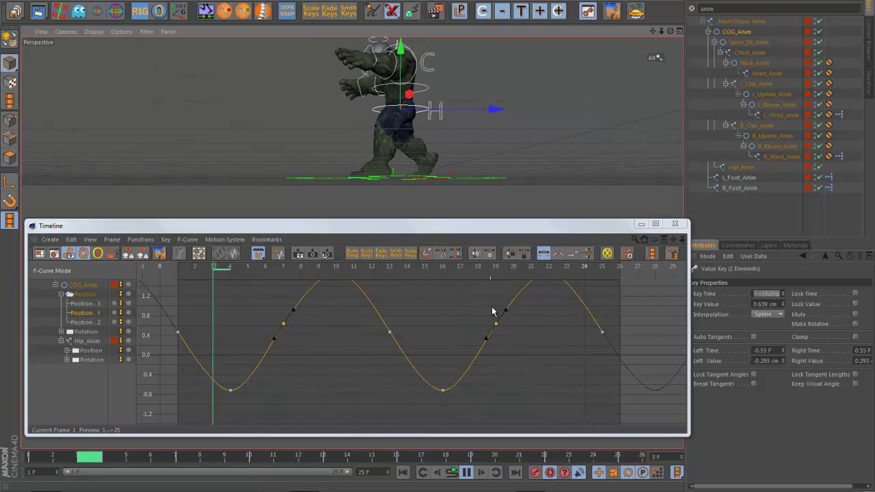
# Steepen the COG's Position . Y curve at frames 7 and 19, setting the left and right tangent values to -0.34 and 0.34 cm
pyautogui.keyDown('alt'); pyautogui.moveTo(454, 343); pyautogui.dragTo(458, 390, button='right'); pyautogui.keyUp('alt')
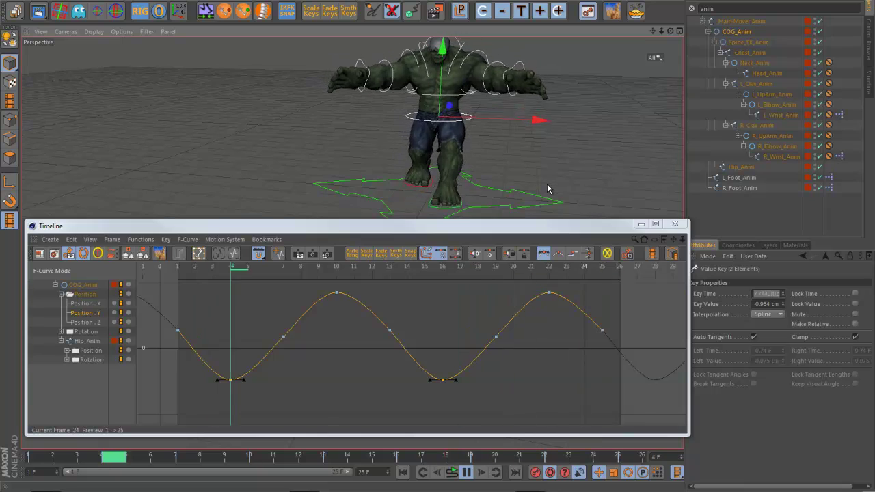
pyautogui.keyDown('alt'); pyautogui.moveTo(546, 184); pyautogui.dragTo(494, 172); pyautogui.keyUp('alt')
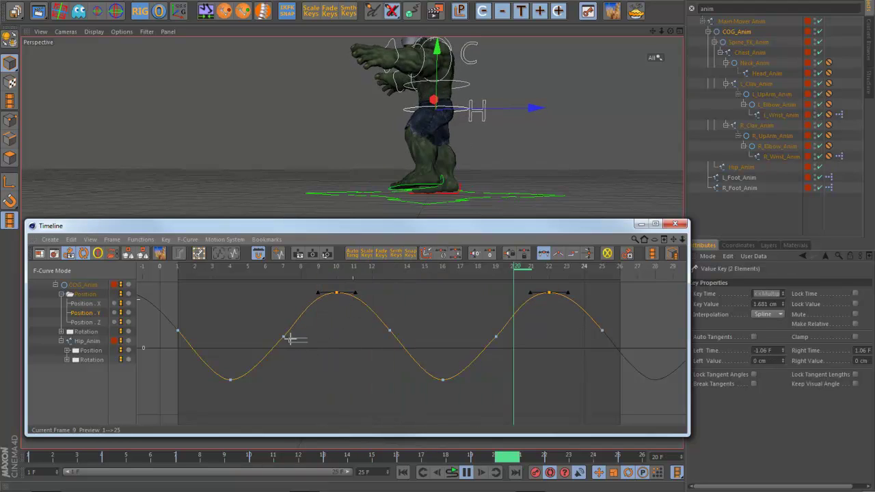
pyautogui.click(494, 335)
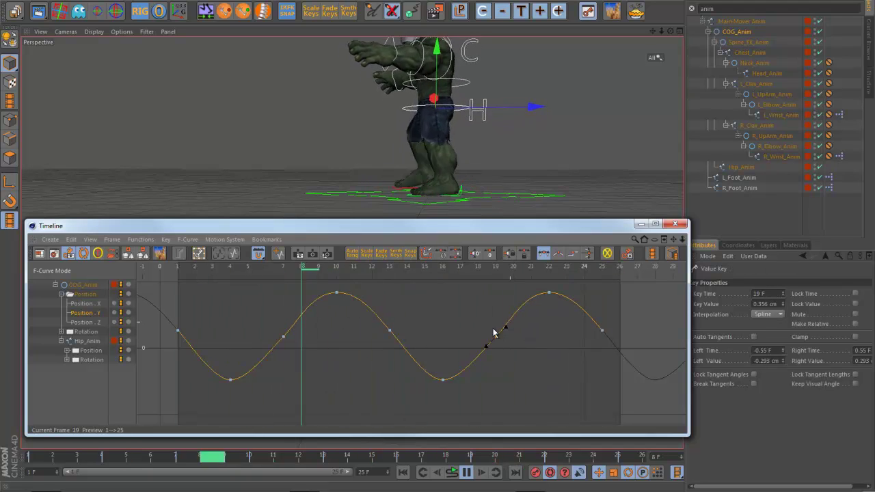
pyautogui.keyDown('shift'); pyautogui.click(282, 337); pyautogui.keyUp('shift')
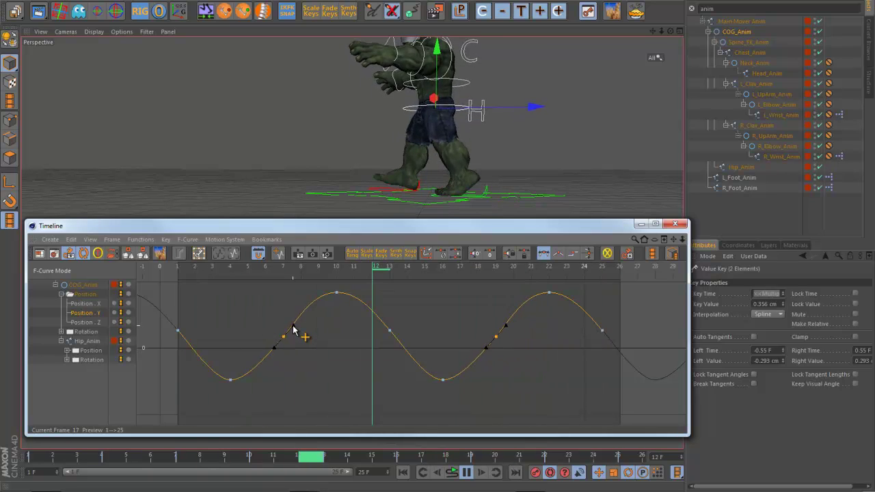
pyautogui.keyDown('shift'); pyautogui.moveTo(293, 326); pyautogui.dragTo(293, 324); pyautogui.keyUp('shift')
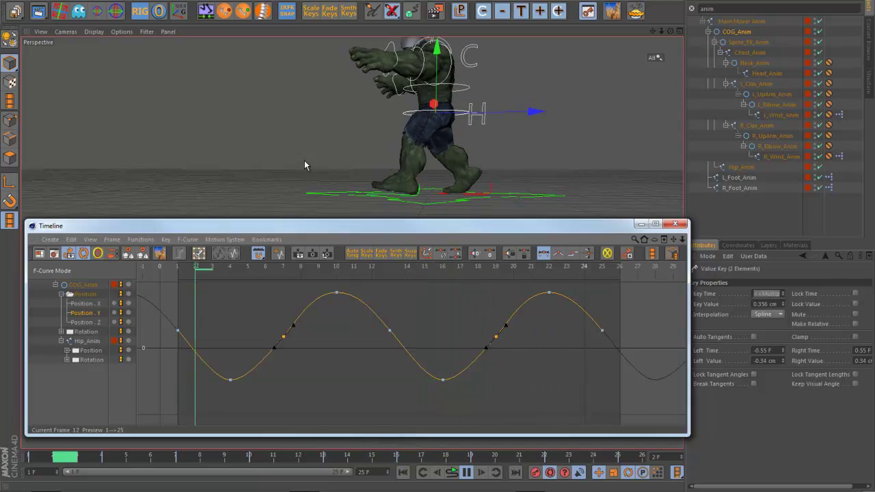
# Watch the walk from the front and shorten the animation's end frame to 24 F
pyautogui.keyDown('alt'); pyautogui.moveTo(316, 157); pyautogui.dragTo(479, 164); pyautogui.keyUp('alt')
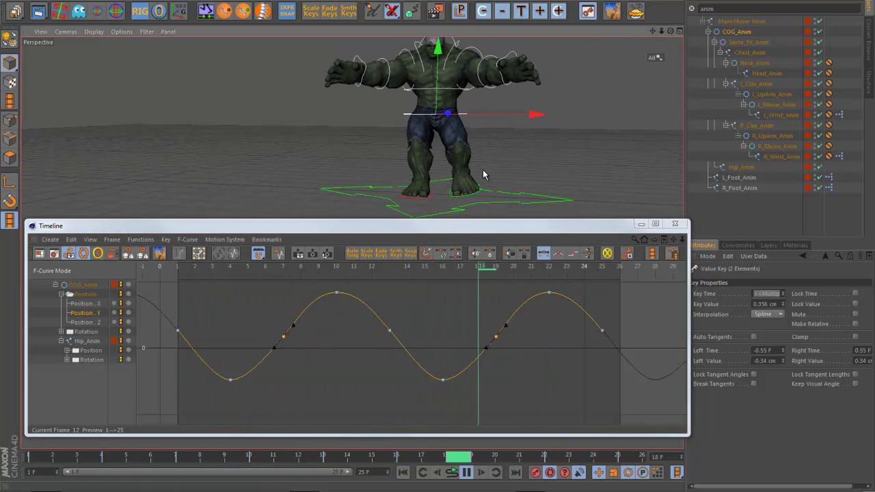
pyautogui.click(387, 474)
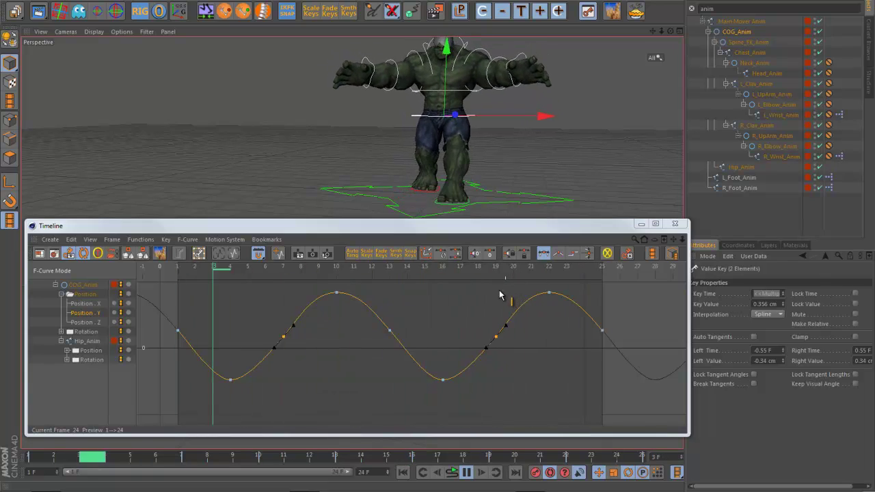
# Show the COG's Position . X curve and angle the tangents at frames 1 and 25 to -0.194 and 0.194 cm
pyautogui.click(83, 303)
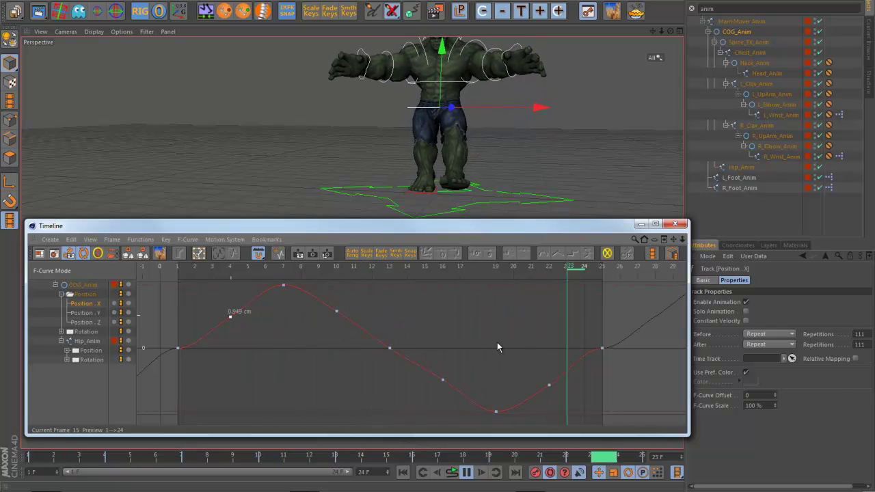
pyautogui.keyDown('alt'); pyautogui.moveTo(370, 412); pyautogui.dragTo(312, 412, button='right'); pyautogui.keyUp('alt')
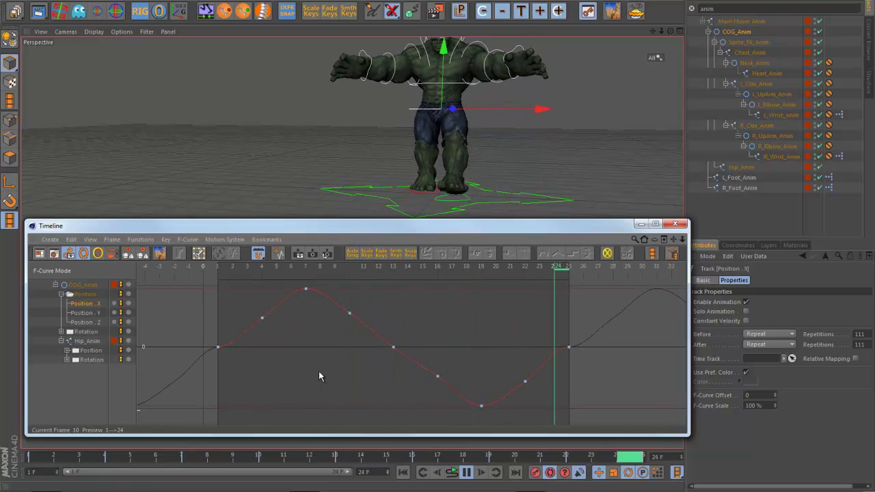
pyautogui.keyDown('alt'); pyautogui.moveTo(318, 371); pyautogui.dragTo(123, 348, button='right'); pyautogui.keyUp('alt')
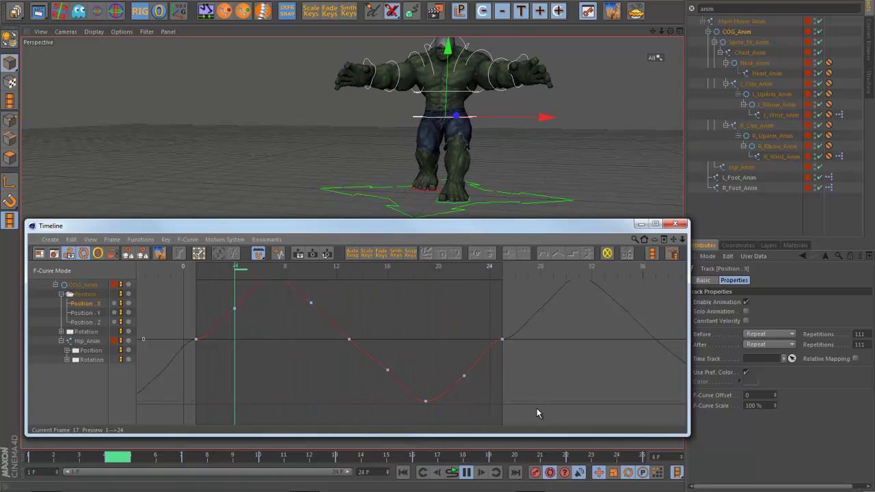
pyautogui.moveTo(184, 272); pyautogui.dragTo(185, 276)
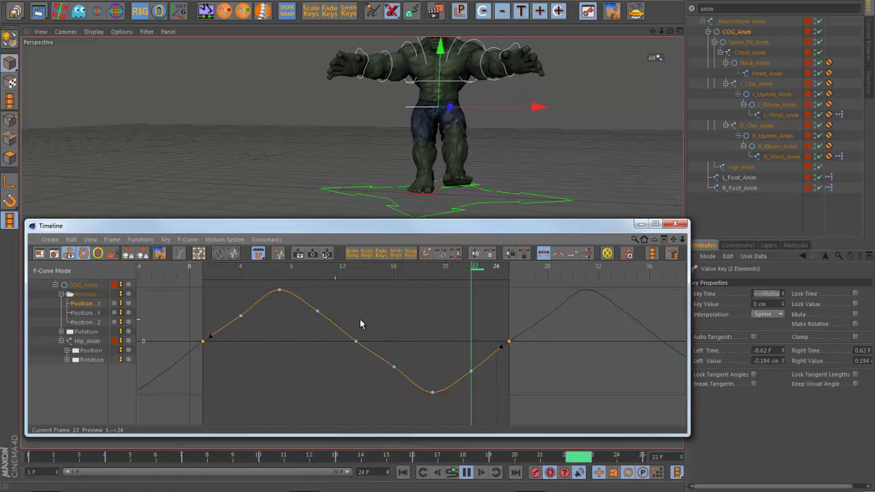
# Round the Position . X curve by scaling the keys at frames 4, 10, 16 and 22 away from zero with Scale Keys
pyautogui.moveTo(221, 308); pyautogui.dragTo(220, 308)
pyautogui.moveTo(390, 356); pyautogui.dragTo(438, 372)
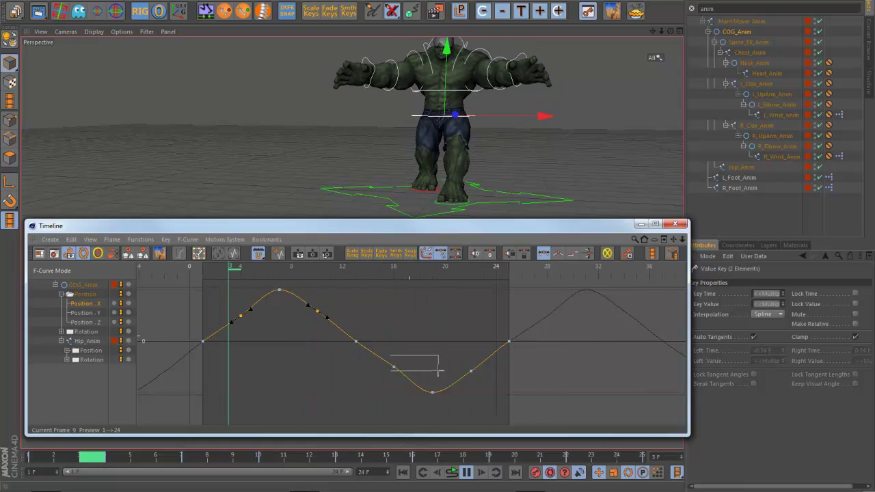
pyautogui.click(368, 259)
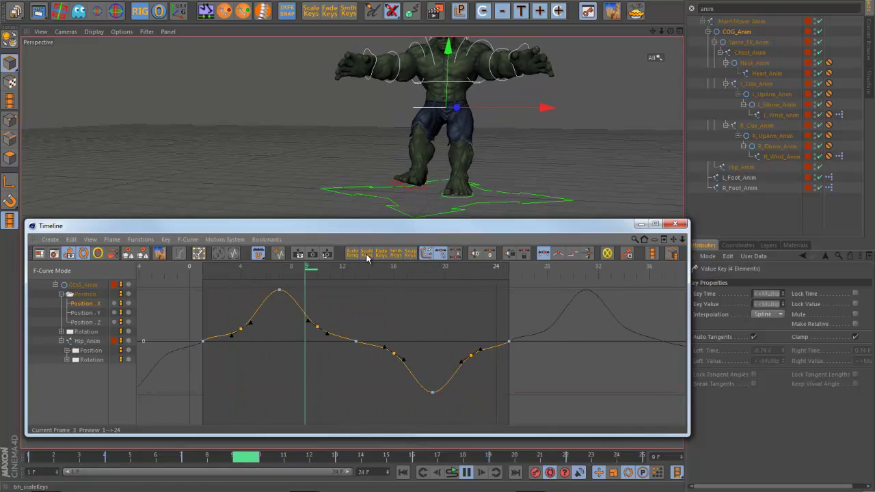
pyautogui.keyDown('shift'); pyautogui.click(367, 258); pyautogui.keyUp('shift')
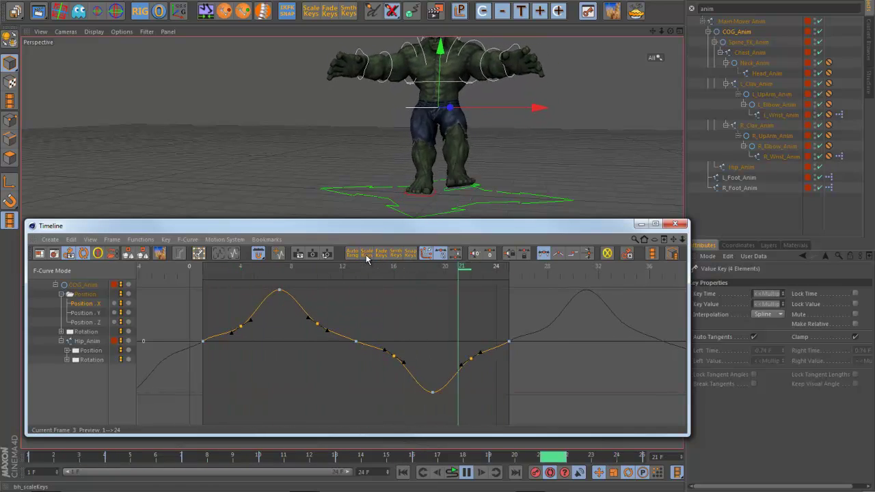
pyautogui.keyDown('shift'); pyautogui.click(367, 259); pyautogui.keyUp('shift')
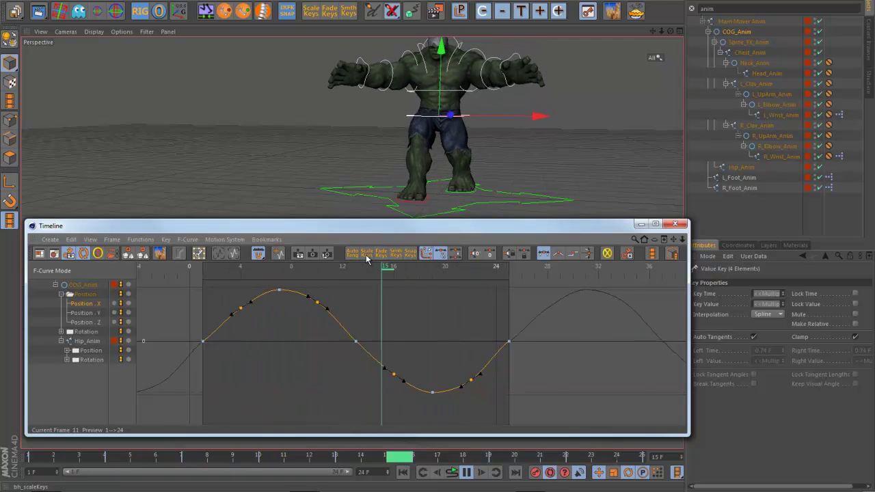
pyautogui.keyDown('shift'); pyautogui.click(367, 259); pyautogui.keyUp('shift')
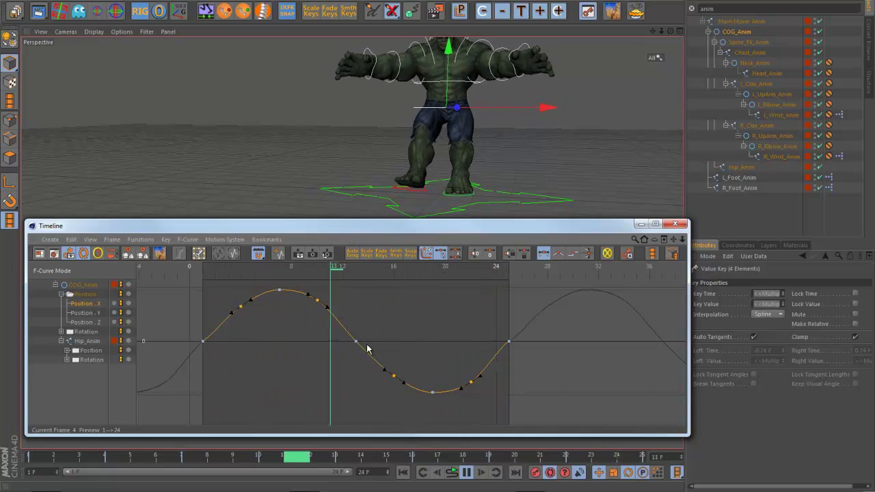
# Steepen the Position . X tangents through zero, to 0.39 cm at frame 13 and 0.236 cm at frames 1 and 25
pyautogui.moveTo(374, 345); pyautogui.dragTo(351, 336)
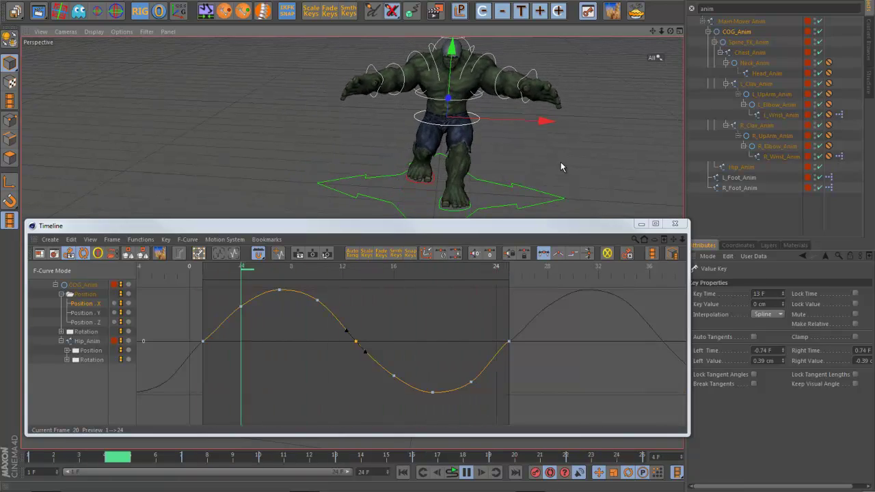
pyautogui.moveTo(543, 344)
pyautogui.keyDown('alt'); pyautogui.mouseDown(button='right')
pyautogui.moveTo(527, 290)
pyautogui.moveTo(537, 340)
pyautogui.mouseUp(button='right'); pyautogui.keyUp('alt')
pyautogui.click(206, 344)
pyautogui.keyDown('shift'); pyautogui.click(507, 343); pyautogui.keyUp('shift')
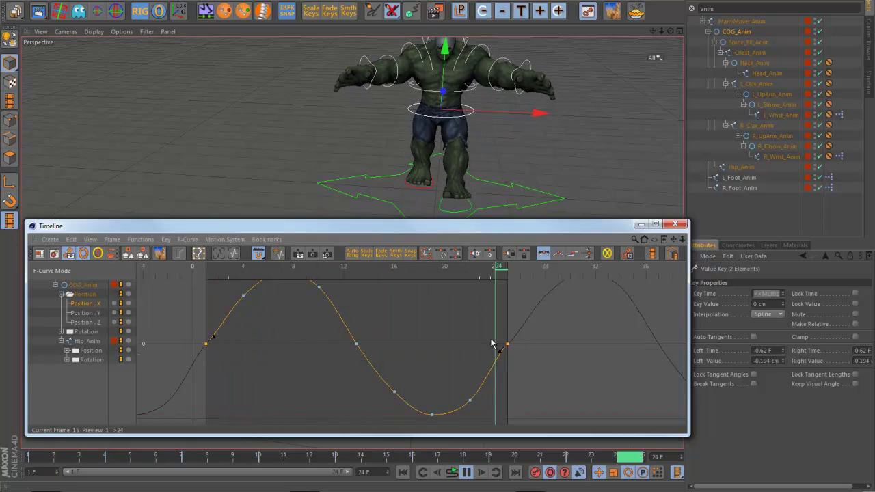
pyautogui.moveTo(499, 353); pyautogui.dragTo(502, 356)
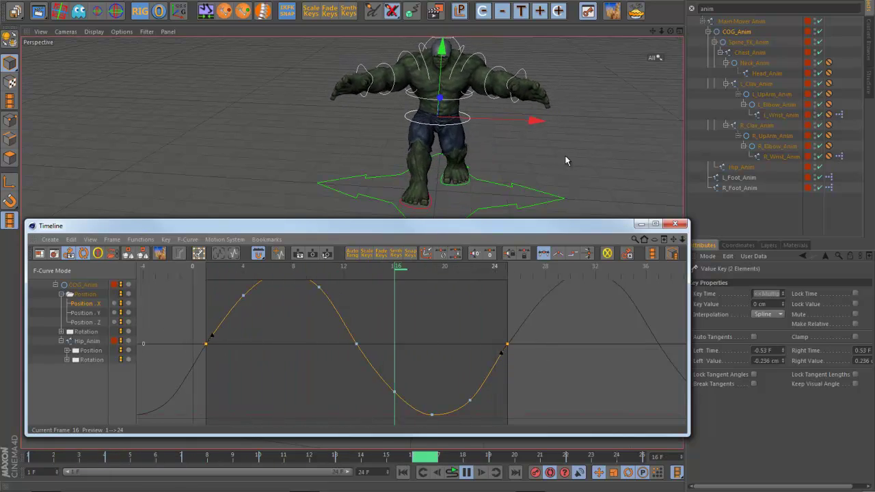
# Select all of the COG's Position . Z keys, review the walk from the side and front, and stop playback
pyautogui.click(85, 322)
pyautogui.moveTo(535, 349); pyautogui.dragTo(198, 302)
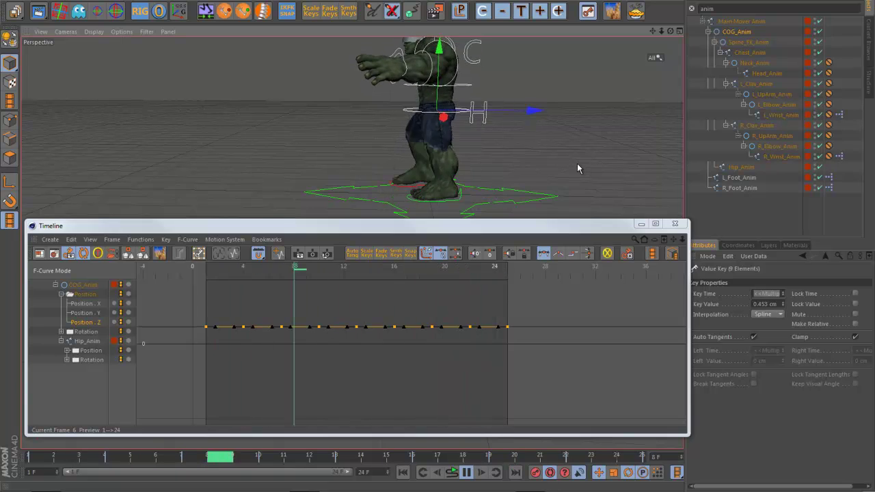
pyautogui.keyDown('alt'); pyautogui.moveTo(552, 176); pyautogui.dragTo(613, 178); pyautogui.keyUp('alt')
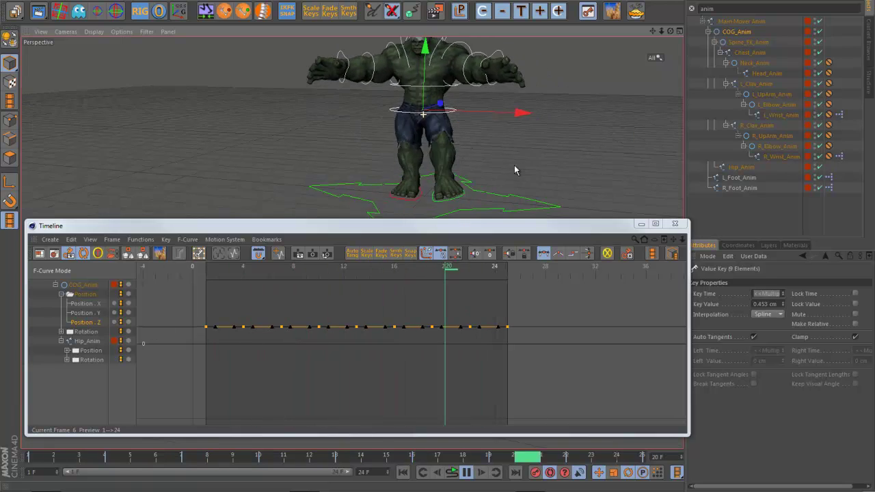
pyautogui.keyDown('alt'); pyautogui.moveTo(514, 165); pyautogui.dragTo(471, 167); pyautogui.keyUp('alt')
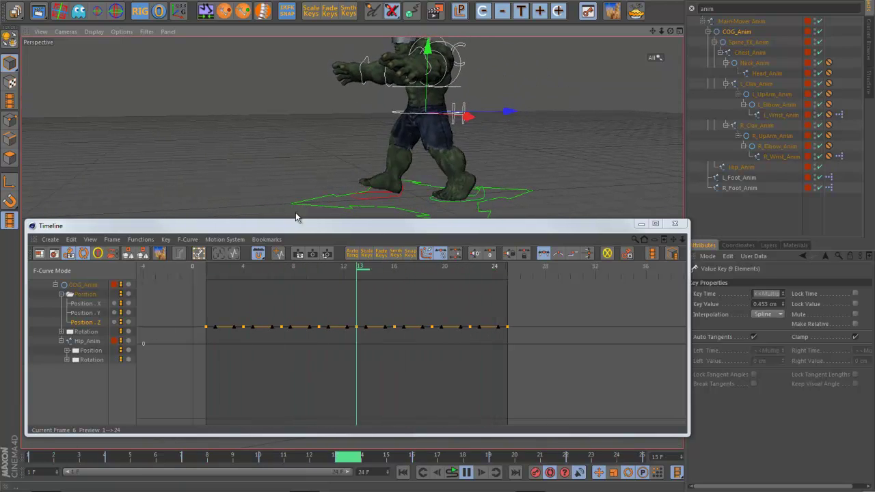
pyautogui.click(466, 473)
# Select the Hip_Anim control and show its whole Rotation . H curve in the Timeline
pyautogui.click(540, 146)
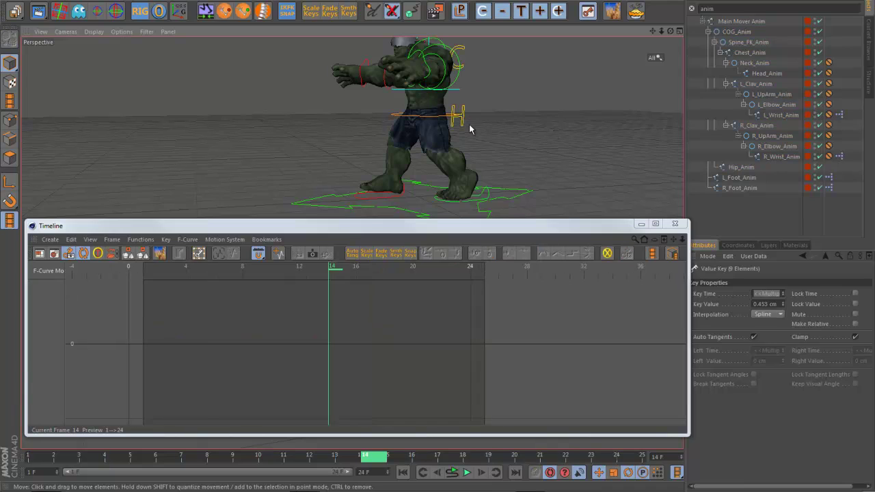
pyautogui.click(459, 122)
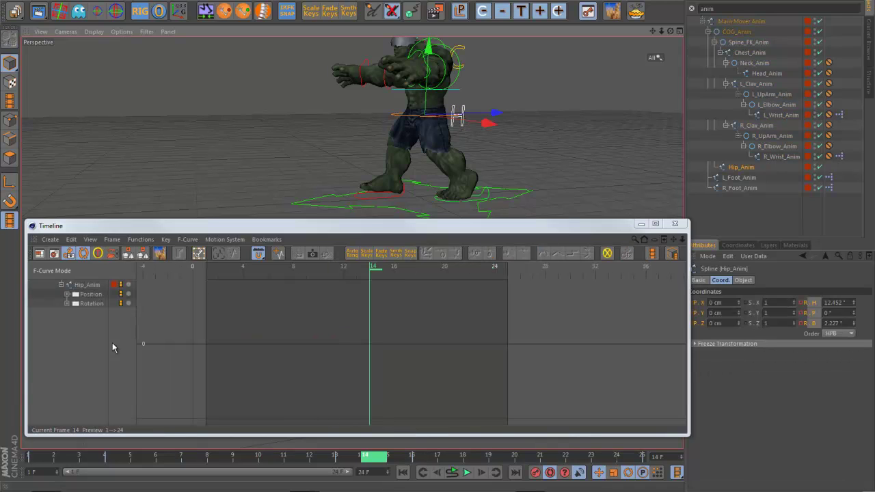
pyautogui.click(67, 294)
pyautogui.click(96, 305)
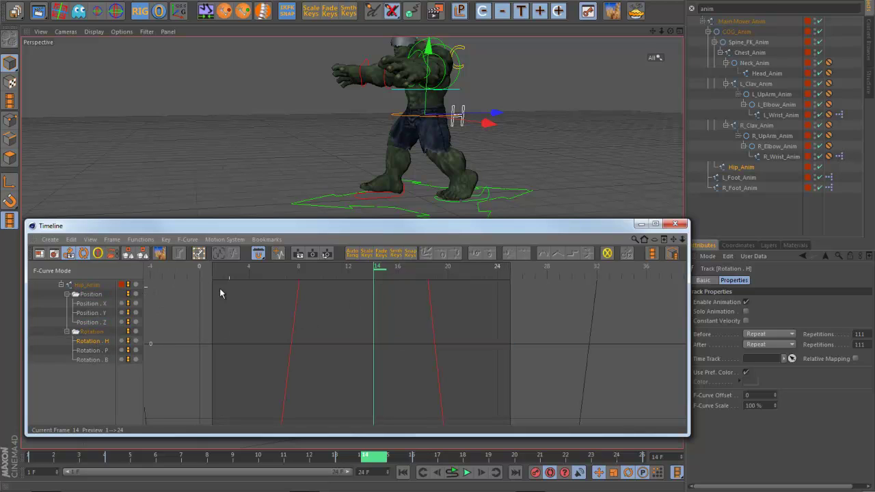
pyautogui.moveTo(403, 367)
pyautogui.keyDown('alt'); pyautogui.mouseDown(button='right')
pyautogui.moveTo(420, 317)
pyautogui.moveTo(414, 367)
pyautogui.mouseUp(button='right'); pyautogui.keyUp('alt')
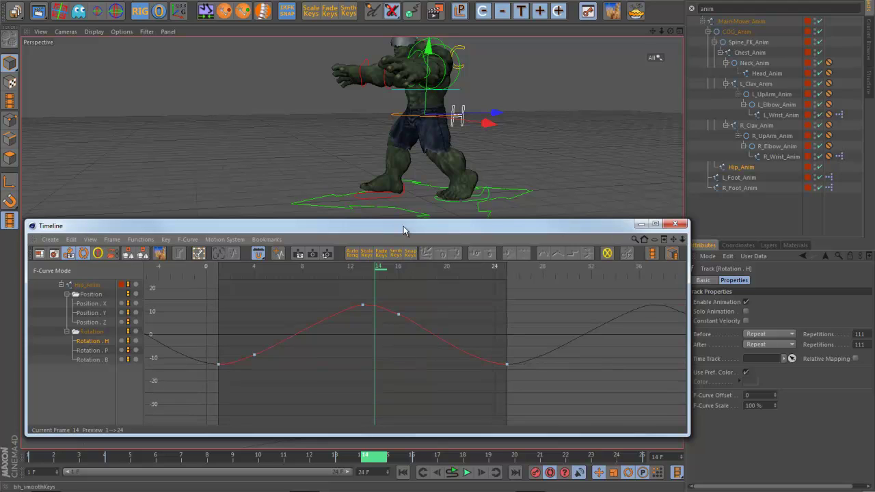
# Examine the hip's rotation from above and from the side, including the pose at frame 1
pyautogui.keyDown('alt'); pyautogui.moveTo(326, 143); pyautogui.dragTo(350, 181); pyautogui.keyUp('alt')
pyautogui.keyDown('alt'); pyautogui.moveTo(466, 99); pyautogui.dragTo(558, 165); pyautogui.keyUp('alt')
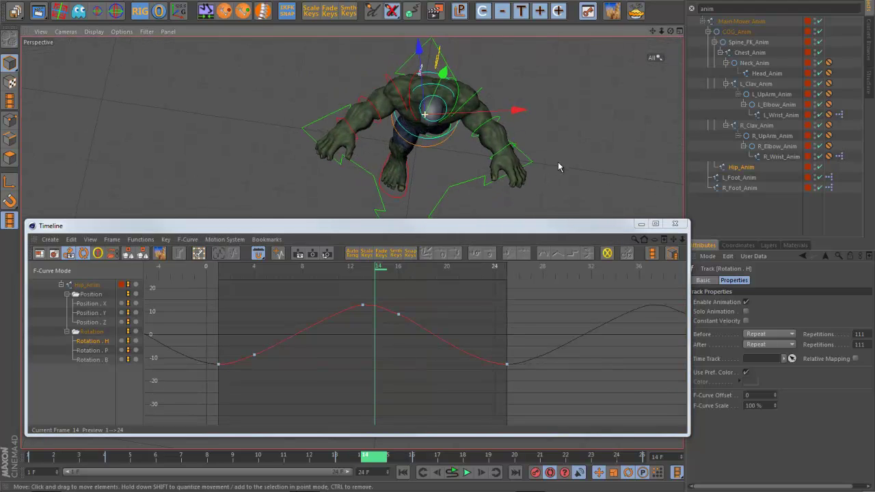
pyautogui.click(39, 461)
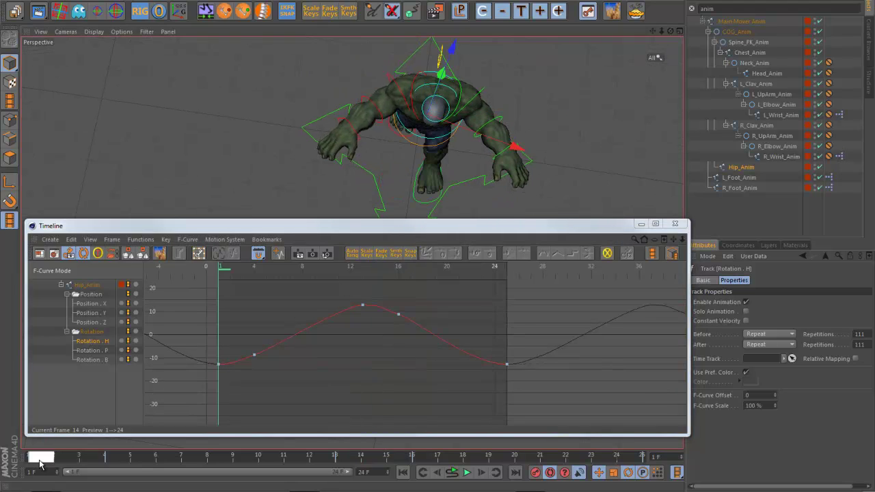
pyautogui.keyDown('alt'); pyautogui.moveTo(542, 168); pyautogui.dragTo(478, 150); pyautogui.keyUp('alt')
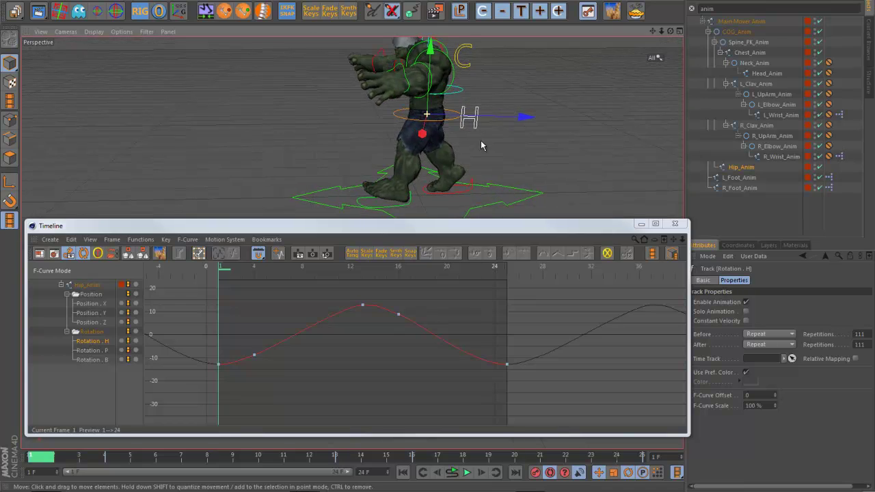
# Go to frame 4 and push the hip's Rotation . H keys at frames 4 and 16 further from zero with Scale Keys
pyautogui.moveTo(44, 463); pyautogui.dragTo(121, 469)
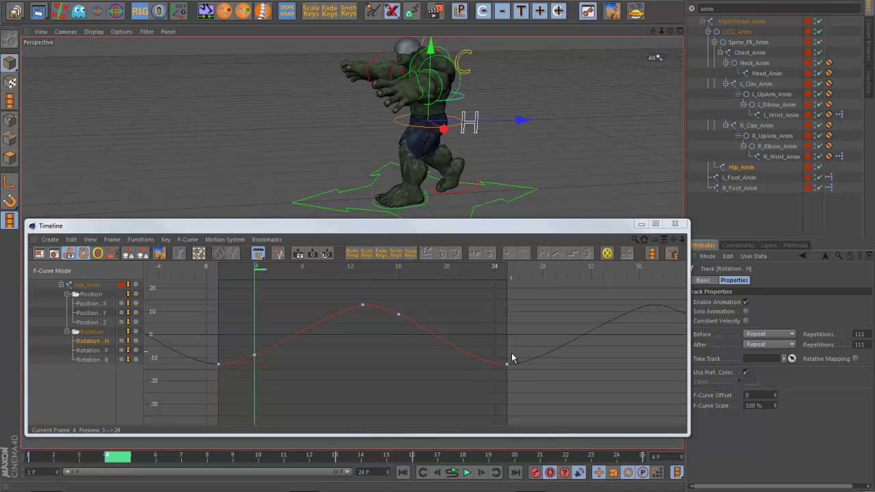
pyautogui.press('h')
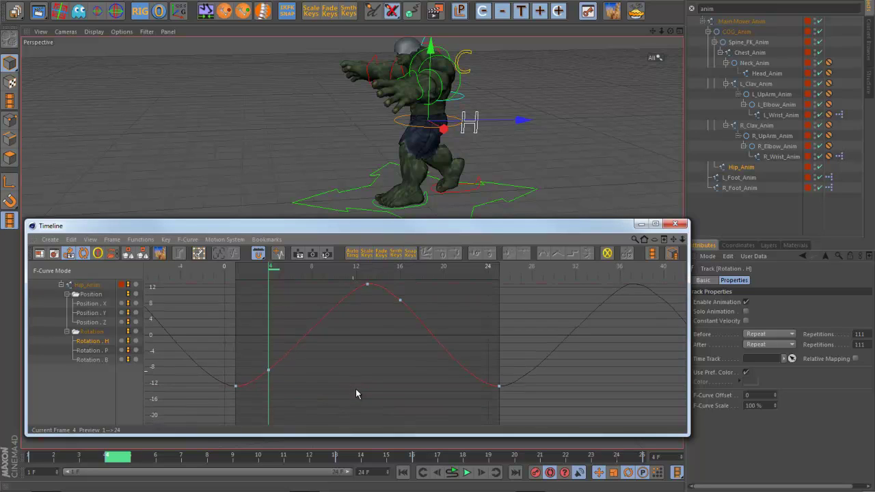
pyautogui.click(268, 372)
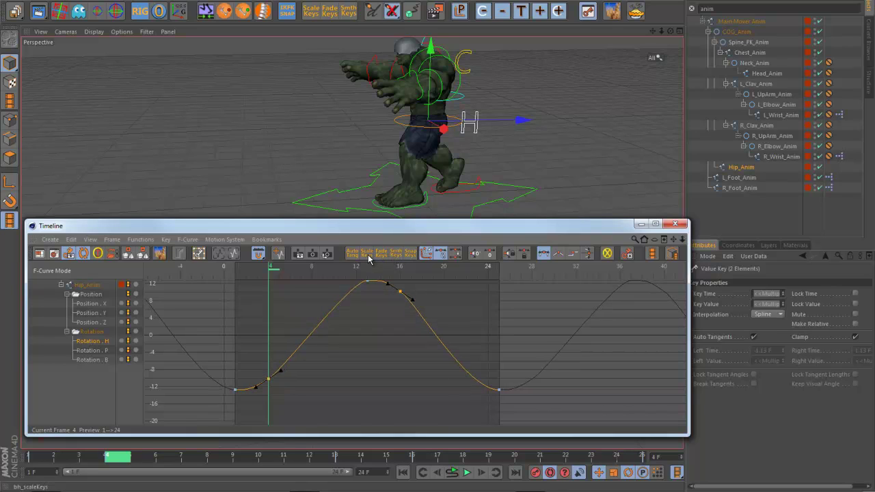
# Play the walk to review the adjusted hip rotation from the front, and return to frame 1
pyautogui.click(467, 473)
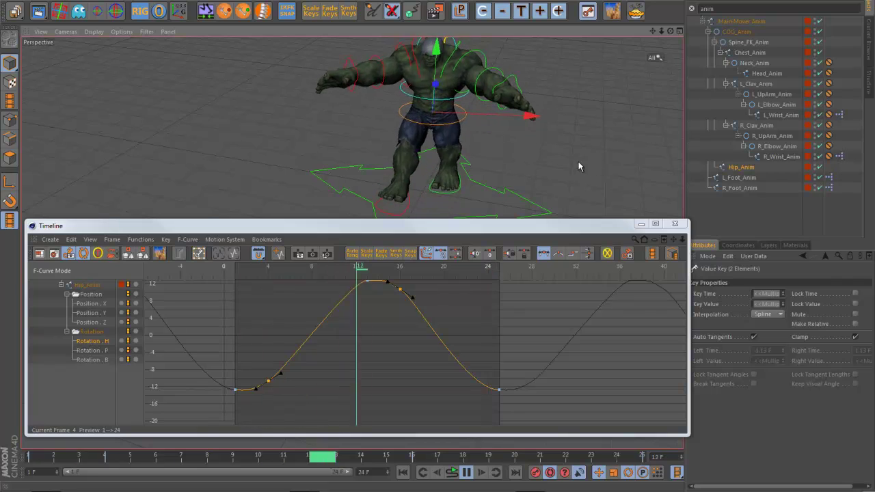
pyautogui.keyDown('alt'); pyautogui.moveTo(411, 363); pyautogui.dragTo(420, 376, button='middle'); pyautogui.keyUp('alt')
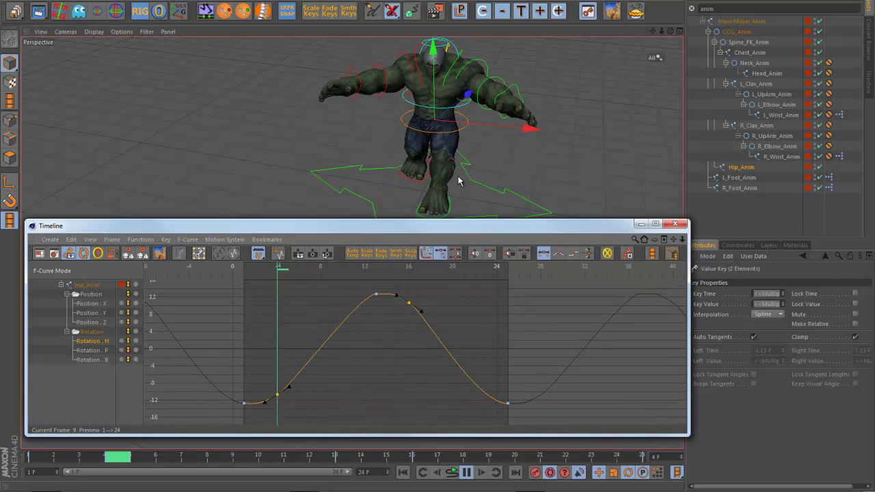
pyautogui.click(460, 182)
pyautogui.click(49, 459)
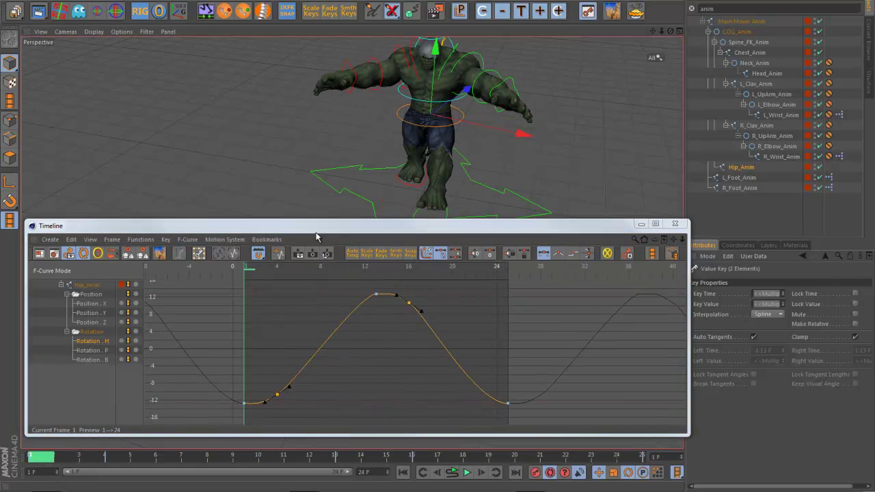
# Examine the hip's rotation from above at frame 1 and scrub through the walk to frame 16
pyautogui.keyDown('alt'); pyautogui.moveTo(572, 148); pyautogui.dragTo(537, 146); pyautogui.keyUp('alt')
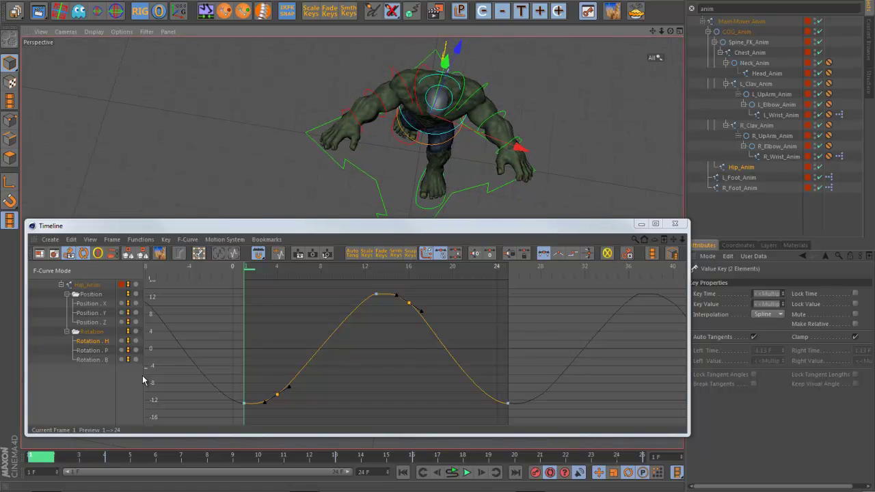
pyautogui.moveTo(48, 459)
pyautogui.mouseDown()
pyautogui.moveTo(115, 468)
pyautogui.moveTo(38, 465)
pyautogui.mouseUp()
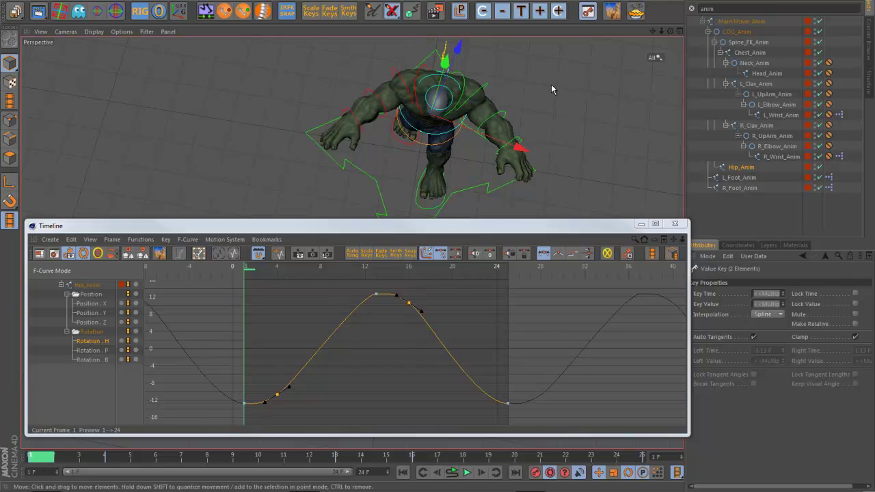
pyautogui.moveTo(46, 462)
pyautogui.mouseDown()
pyautogui.moveTo(171, 464)
pyautogui.moveTo(448, 445)
pyautogui.moveTo(372, 457)
pyautogui.moveTo(421, 459)
pyautogui.mouseUp()
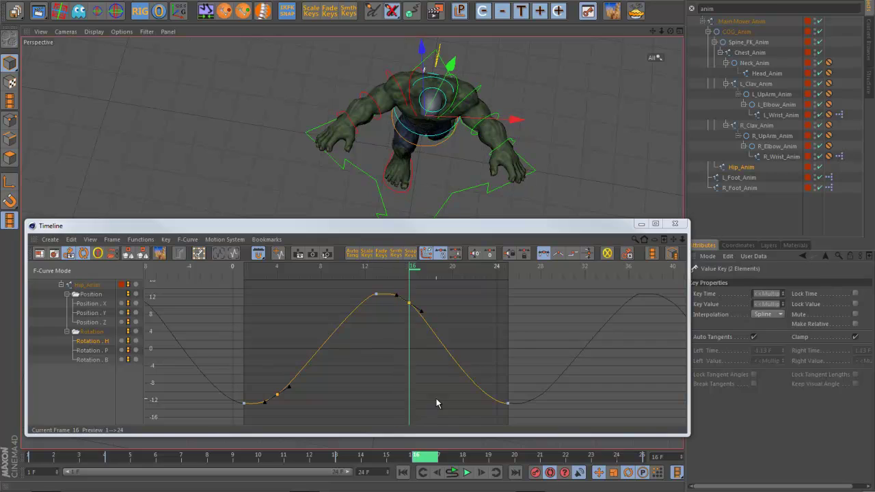
# Adjust the tangents of the hip's Rotation . H keys at frames 13 and 16 to smooth the curve's peak
pyautogui.keyDown('alt'); pyautogui.moveTo(416, 363); pyautogui.dragTo(462, 386, button='middle'); pyautogui.keyUp('alt')
pyautogui.moveTo(491, 352); pyautogui.dragTo(466, 338)
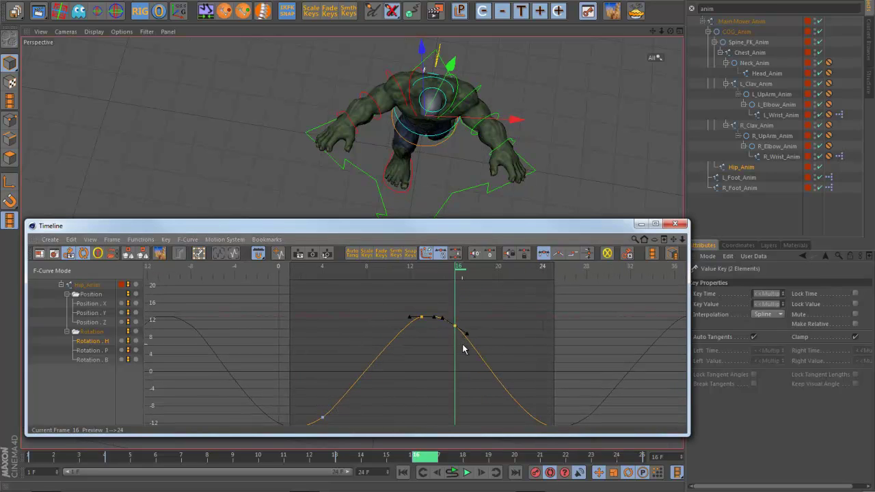
pyautogui.press('s')
pyautogui.click(423, 344)
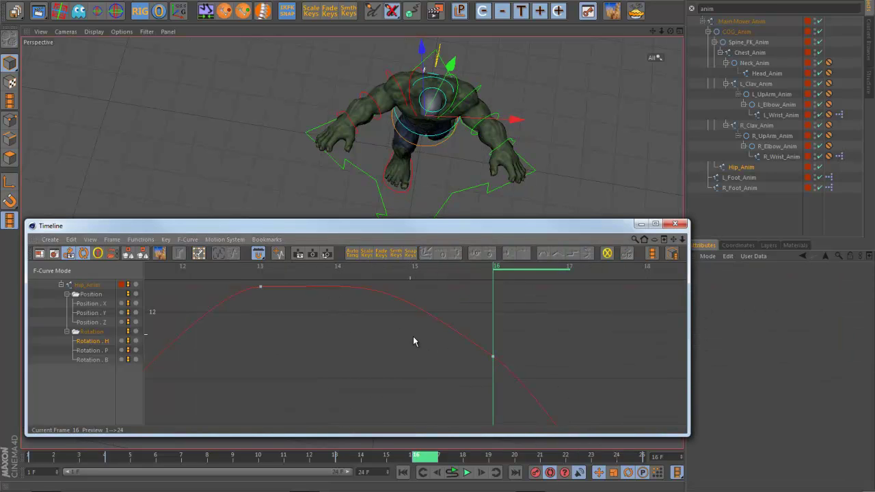
pyautogui.moveTo(506, 350); pyautogui.dragTo(503, 348)
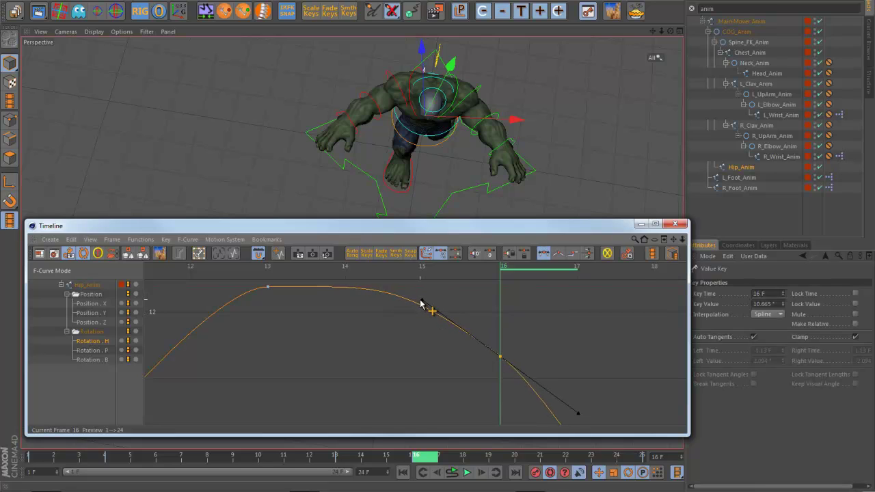
pyautogui.moveTo(314, 318); pyautogui.dragTo(250, 281)
pyautogui.keyDown('alt'); pyautogui.moveTo(302, 318); pyautogui.dragTo(321, 327, button='middle'); pyautogui.keyUp('alt')
pyautogui.moveTo(373, 294); pyautogui.dragTo(356, 289)
# Smooth the hip's Rotation . H curve at the frame 4 key by adjusting its tangents to a left value of -1.826° at -1.08 F
pyautogui.keyDown('alt'); pyautogui.moveTo(341, 314); pyautogui.dragTo(449, 293, button='middle'); pyautogui.keyUp('alt')
pyautogui.keyDown('alt'); pyautogui.moveTo(383, 370); pyautogui.dragTo(175, 349, button='right'); pyautogui.keyUp('alt')
pyautogui.keyDown('alt'); pyautogui.moveTo(205, 355); pyautogui.dragTo(412, 299, button='middle'); pyautogui.keyUp('alt')
pyautogui.keyDown('alt'); pyautogui.moveTo(412, 299); pyautogui.dragTo(168, 350, button='right'); pyautogui.keyUp('alt')
pyautogui.keyDown('alt'); pyautogui.moveTo(342, 369); pyautogui.dragTo(335, 321, button='middle'); pyautogui.keyUp('alt')
pyautogui.keyDown('alt'); pyautogui.moveTo(336, 321); pyautogui.dragTo(280, 286, button='right'); pyautogui.keyUp('alt')
pyautogui.moveTo(161, 298); pyautogui.dragTo(162, 298)
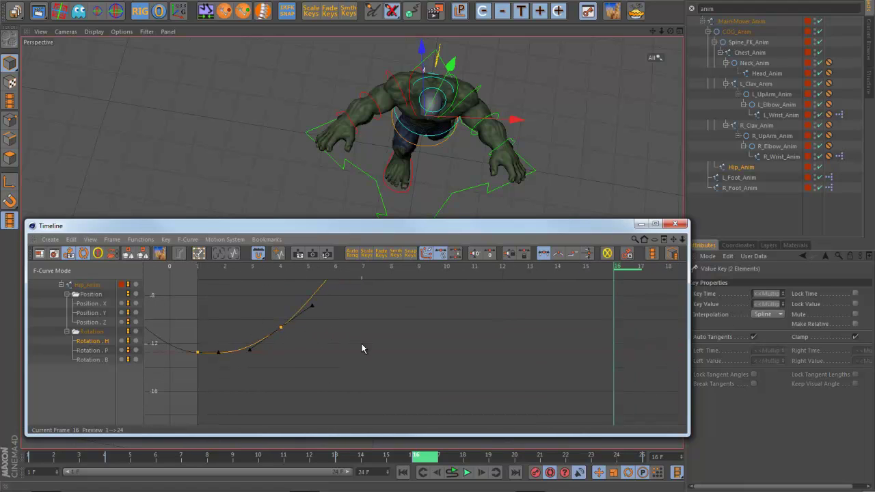
pyautogui.press('s')
pyautogui.moveTo(483, 369); pyautogui.dragTo(416, 314)
pyautogui.click(365, 410)
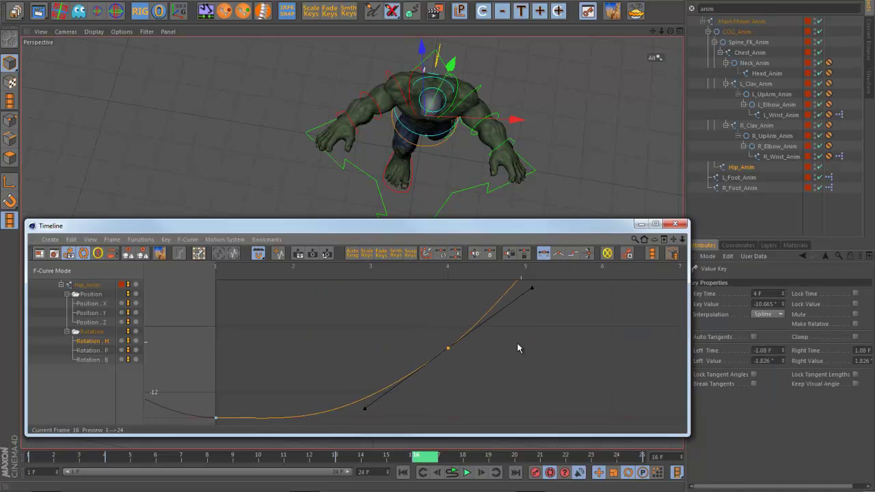
# Check the whole Rotation . H curve, and play the walk with the Timeline minimized to review the hips from the front, above and behind
pyautogui.keyDown('alt'); pyautogui.moveTo(535, 330); pyautogui.dragTo(345, 366, button='middle'); pyautogui.keyUp('alt')
pyautogui.keyDown('alt'); pyautogui.moveTo(546, 326); pyautogui.dragTo(425, 307, button='right'); pyautogui.keyUp('alt')
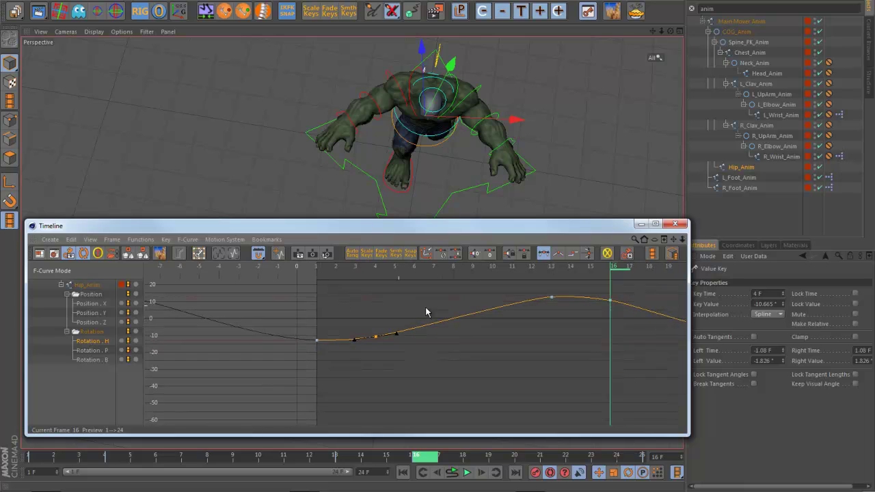
pyautogui.keyDown('alt'); pyautogui.moveTo(636, 307); pyautogui.dragTo(416, 323, button='middle'); pyautogui.keyUp('alt')
pyautogui.keyDown('alt'); pyautogui.moveTo(416, 324); pyautogui.dragTo(357, 233, button='right'); pyautogui.keyUp('alt')
pyautogui.keyDown('alt'); pyautogui.moveTo(392, 352); pyautogui.dragTo(420, 295, button='middle'); pyautogui.keyUp('alt')
pyautogui.keyDown('alt'); pyautogui.moveTo(495, 371); pyautogui.dragTo(457, 337, button='middle'); pyautogui.keyUp('alt')
pyautogui.click(642, 225)
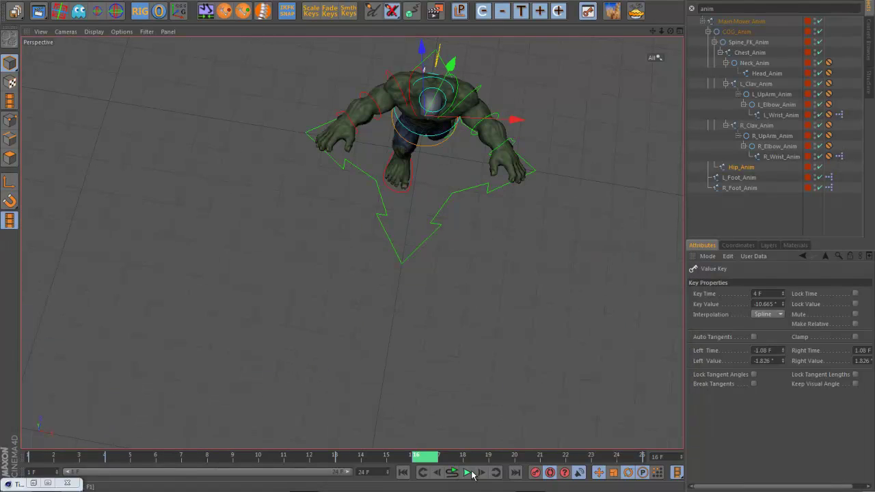
pyautogui.click(469, 473)
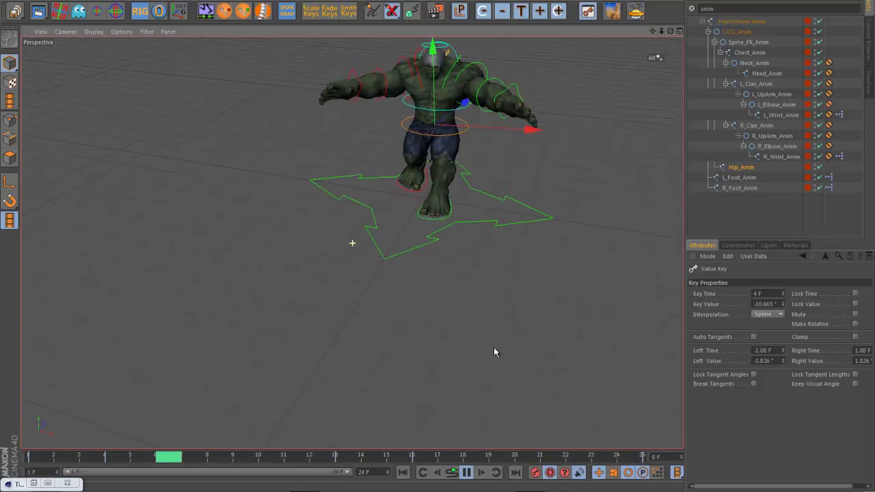
pyautogui.keyDown('alt'); pyautogui.moveTo(494, 348); pyautogui.dragTo(524, 349); pyautogui.keyUp('alt')
pyautogui.scroll(2, 525, 349)
pyautogui.keyDown('alt'); pyautogui.moveTo(524, 350); pyautogui.dragTo(525, 368, button='middle'); pyautogui.keyUp('alt')
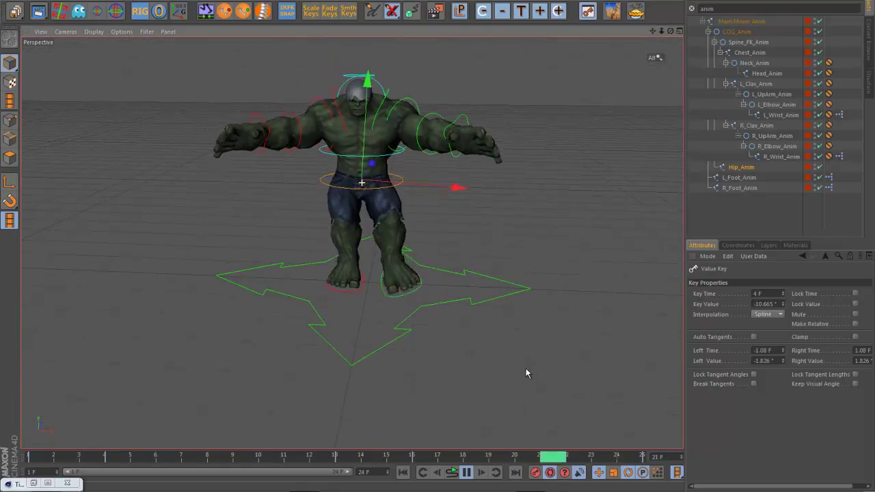
pyautogui.keyDown('alt'); pyautogui.moveTo(525, 373); pyautogui.dragTo(348, 408); pyautogui.keyUp('alt')
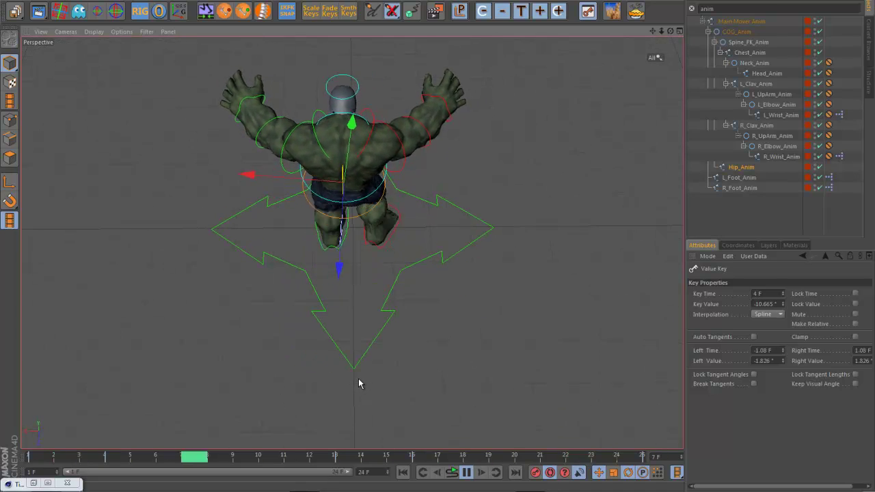
pyautogui.keyDown('alt'); pyautogui.moveTo(413, 363); pyautogui.dragTo(435, 297); pyautogui.keyUp('alt')
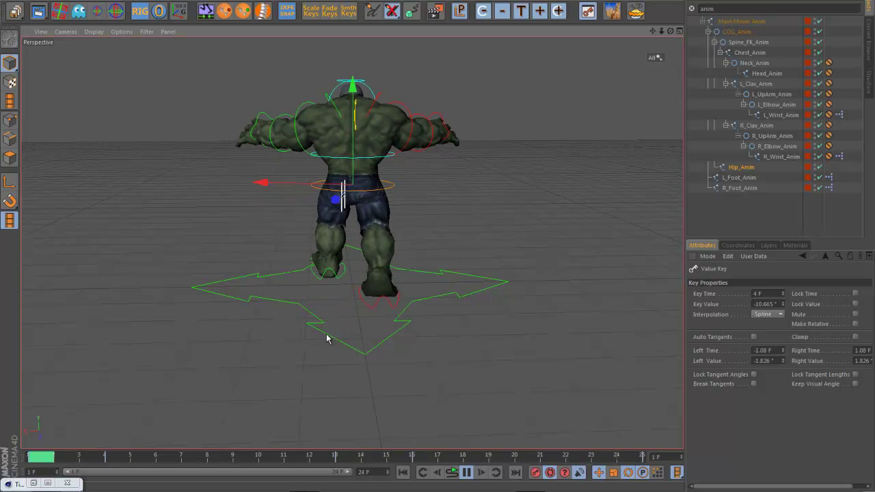
pyautogui.keyDown('alt'); pyautogui.moveTo(327, 339); pyautogui.dragTo(488, 343); pyautogui.keyUp('alt')
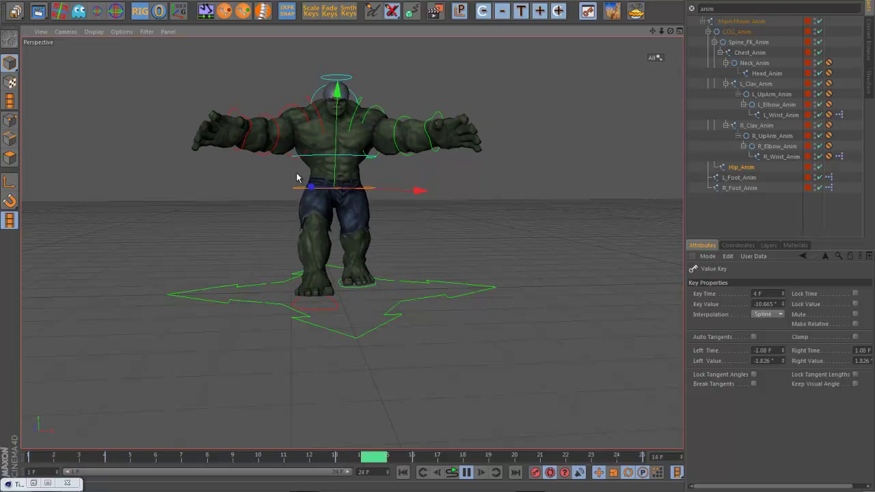
pyautogui.click(467, 473)
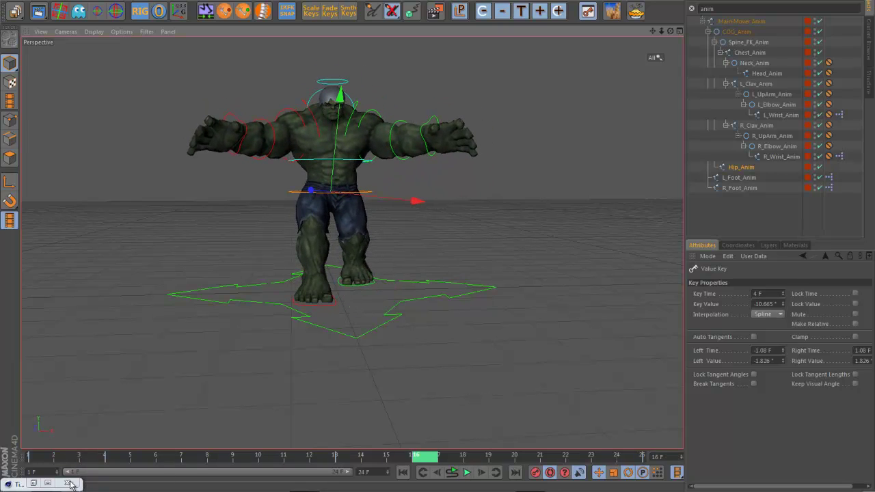
# Restore the Timeline and show the hip's whole Rotation . B curve
pyautogui.click(33, 484)
pyautogui.click(96, 361)
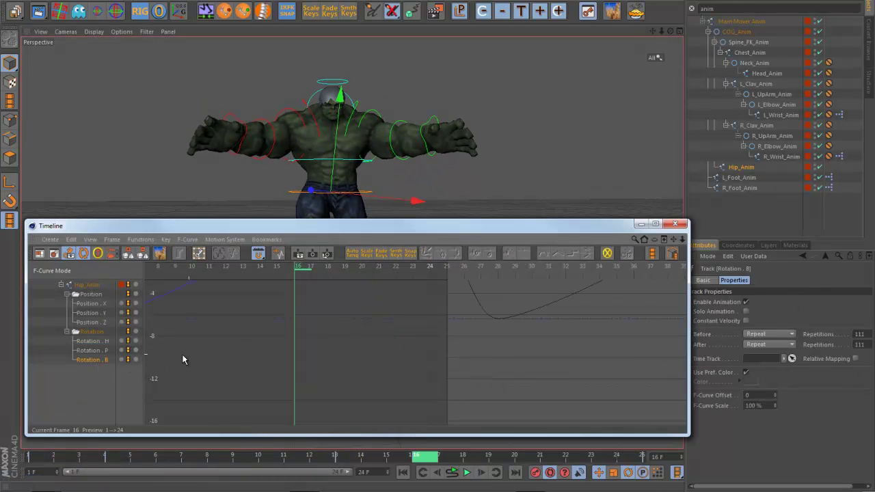
pyautogui.press('h')
pyautogui.keyDown('alt'); pyautogui.moveTo(445, 359); pyautogui.dragTo(387, 402, button='right'); pyautogui.keyUp('alt')
pyautogui.keyDown('alt'); pyautogui.moveTo(404, 337); pyautogui.dragTo(438, 356, button='middle'); pyautogui.keyUp('alt')
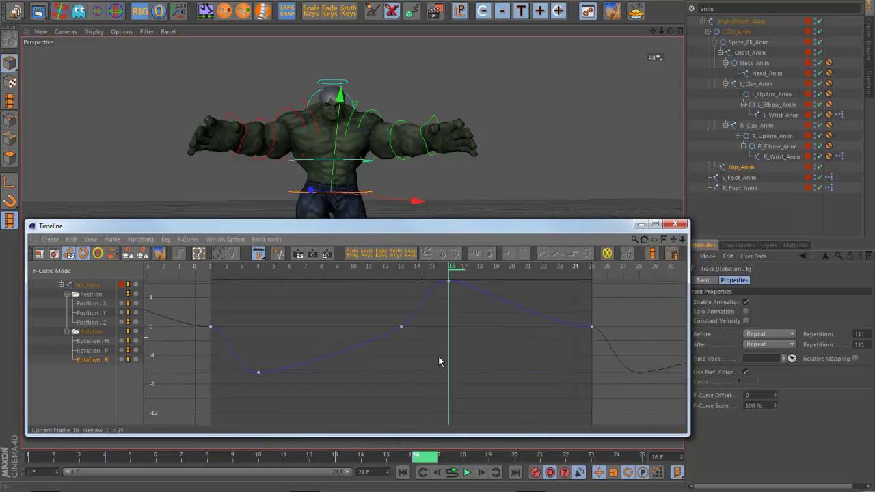
pyautogui.keyDown('alt'); pyautogui.moveTo(438, 356); pyautogui.dragTo(331, 345, button='right'); pyautogui.keyUp('alt')
# Slope the tangents of the Rotation . B keys at frames 1 and 25 to a left value of 2.328°, and play the walk briefly
pyautogui.click(552, 337)
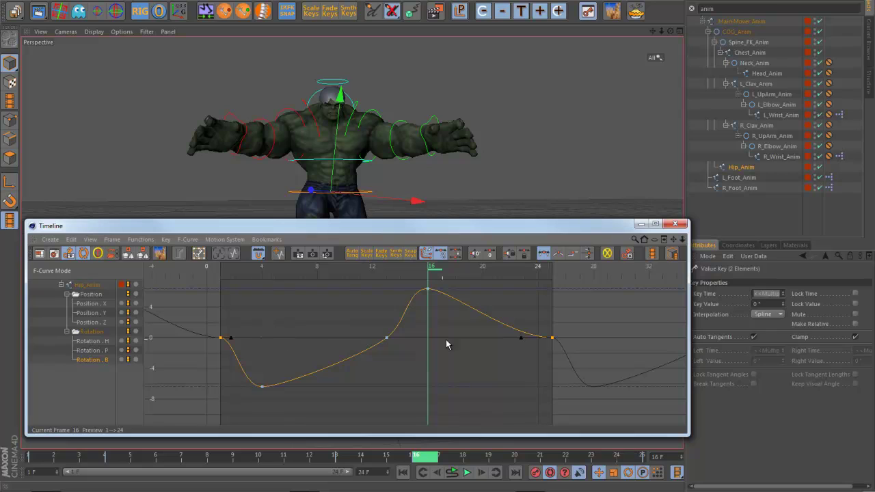
pyautogui.keyDown('alt'); pyautogui.moveTo(500, 374); pyautogui.dragTo(315, 366, button='right'); pyautogui.keyUp('alt')
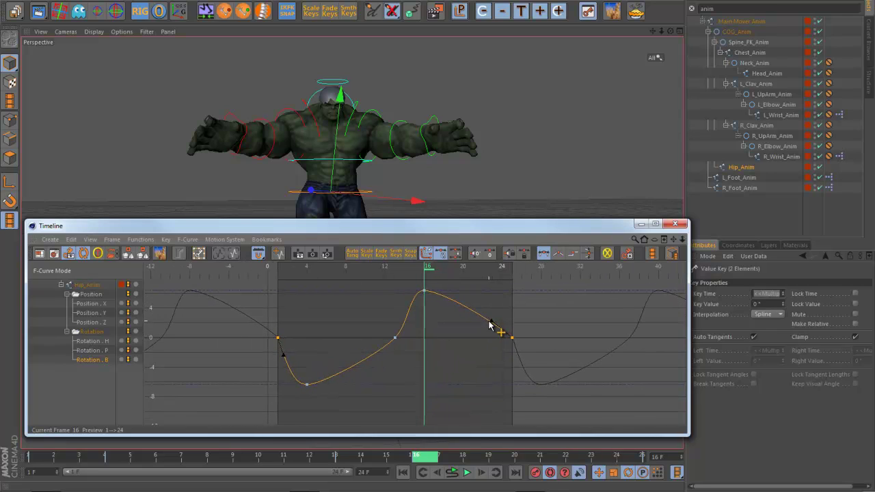
pyautogui.click(490, 321)
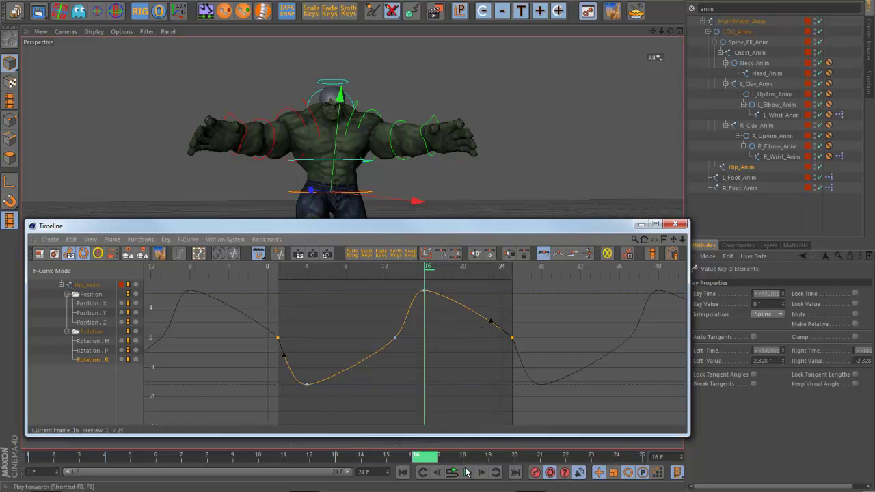
pyautogui.click(467, 472)
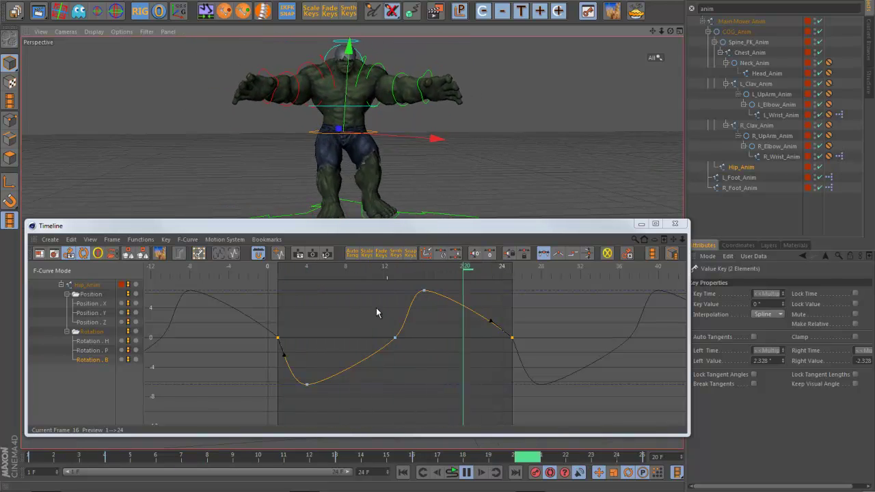
pyautogui.click(467, 471)
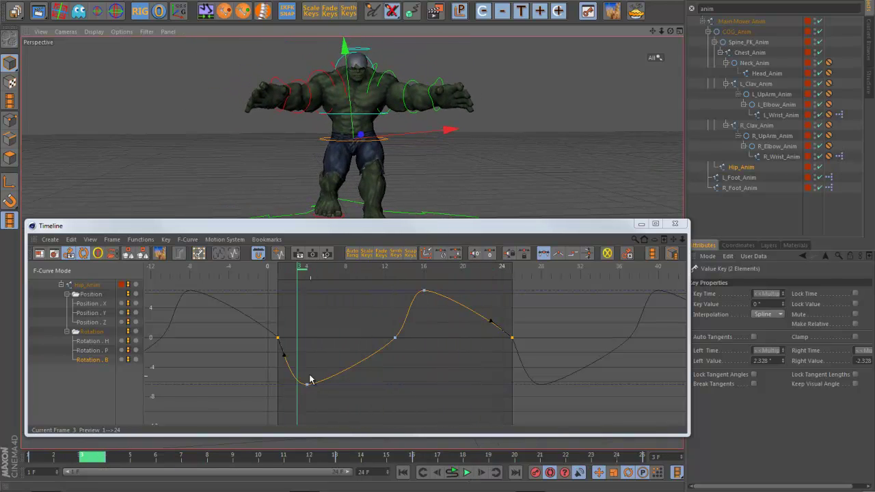
# Try moving the hip's Rotation . B keys at frames 4 and 16 to frames 5 and 17
pyautogui.click(302, 274)
pyautogui.moveTo(290, 272); pyautogui.dragTo(315, 270)
pyautogui.click(309, 384)
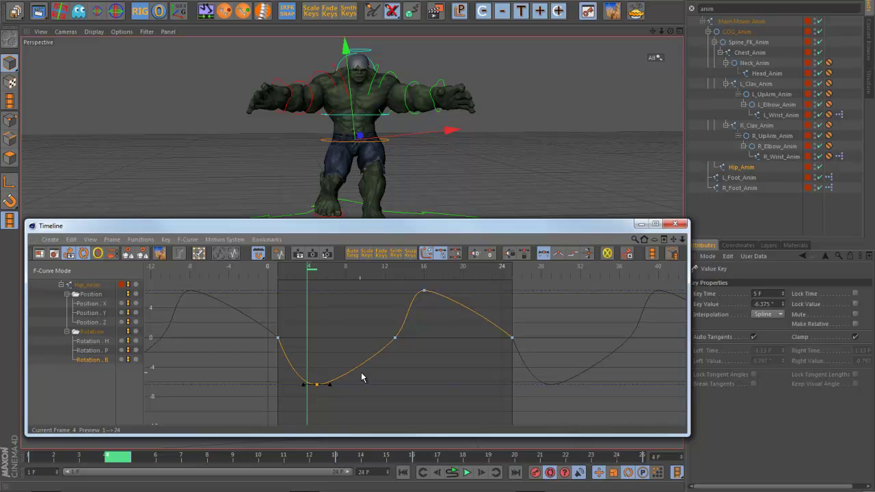
pyautogui.click(423, 293)
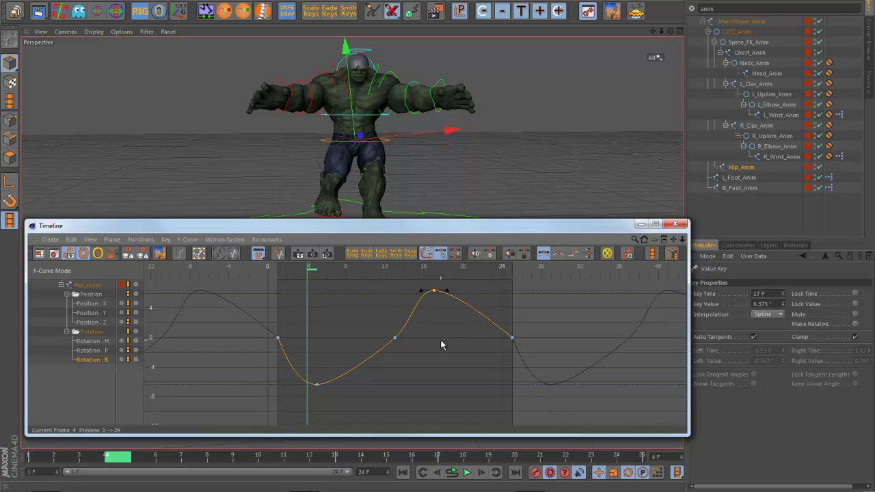
# Play the walk to review the hips up close, and undo the retiming of the two Rotation . B keys
pyautogui.click(467, 472)
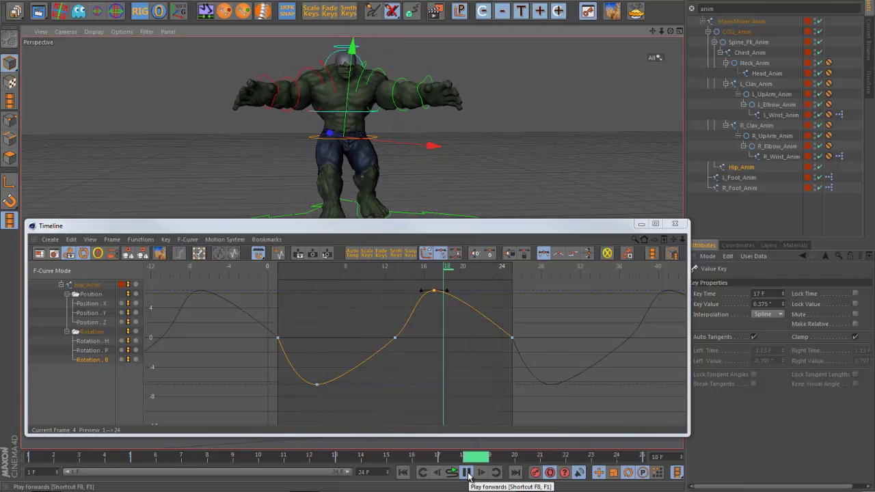
pyautogui.keyDown('alt'); pyautogui.moveTo(572, 189); pyautogui.dragTo(549, 178); pyautogui.keyUp('alt')
pyautogui.keyDown('alt'); pyautogui.moveTo(568, 185); pyautogui.dragTo(626, 194, button='right'); pyautogui.keyUp('alt')
pyautogui.keyDown('alt'); pyautogui.moveTo(571, 179); pyautogui.dragTo(585, 183, button='middle'); pyautogui.keyUp('alt')
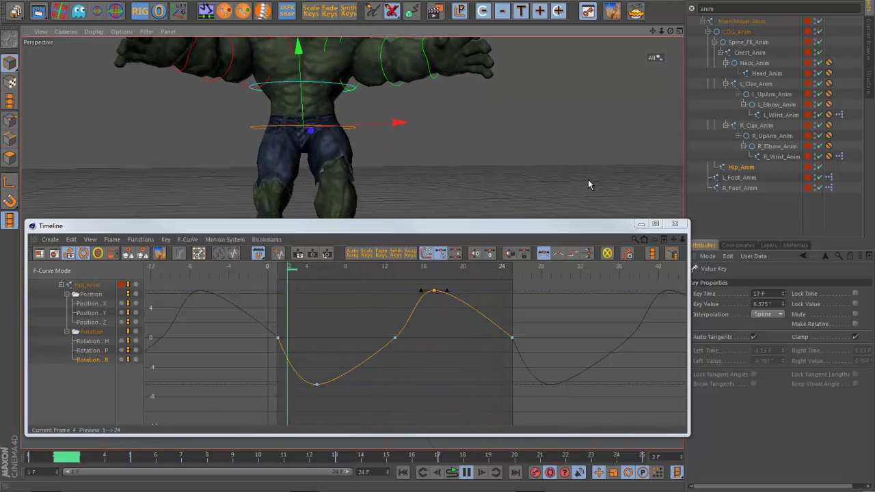
pyautogui.press('Left')
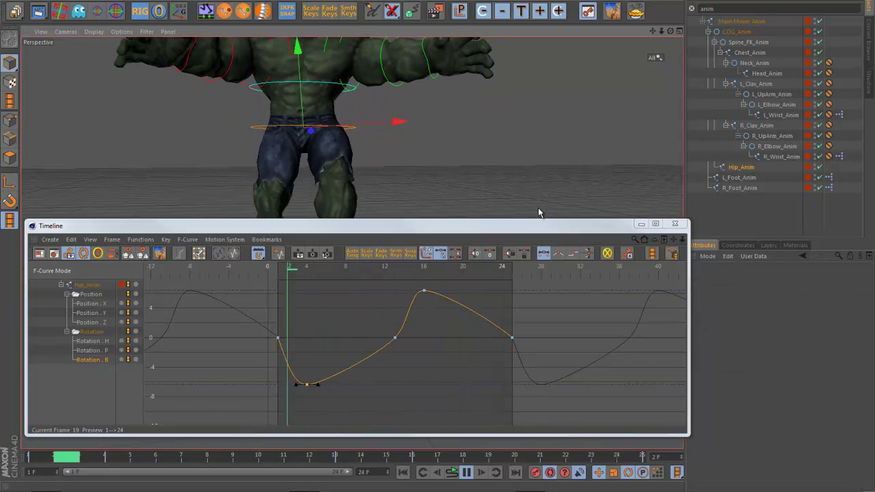
# Steepen the tangents of the Rotation . B key at frame 25 to a left value of 3.174° at -1.01 F while the walk plays
pyautogui.click(396, 338)
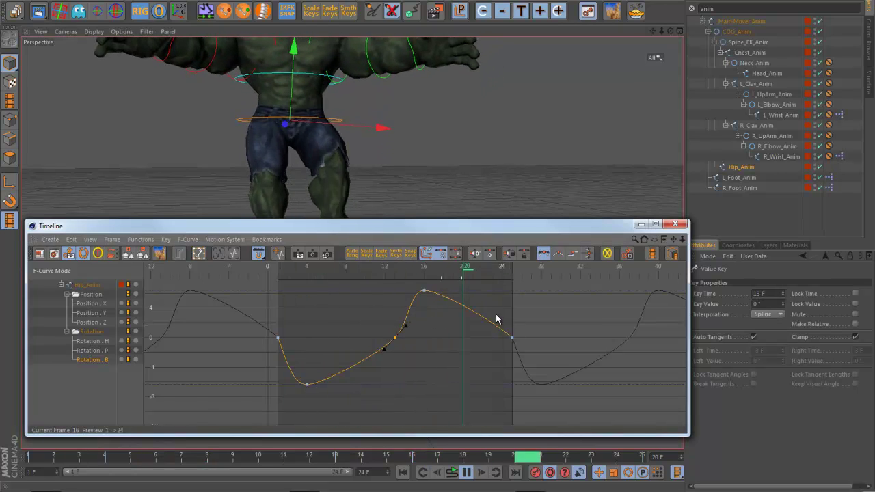
pyautogui.click(512, 337)
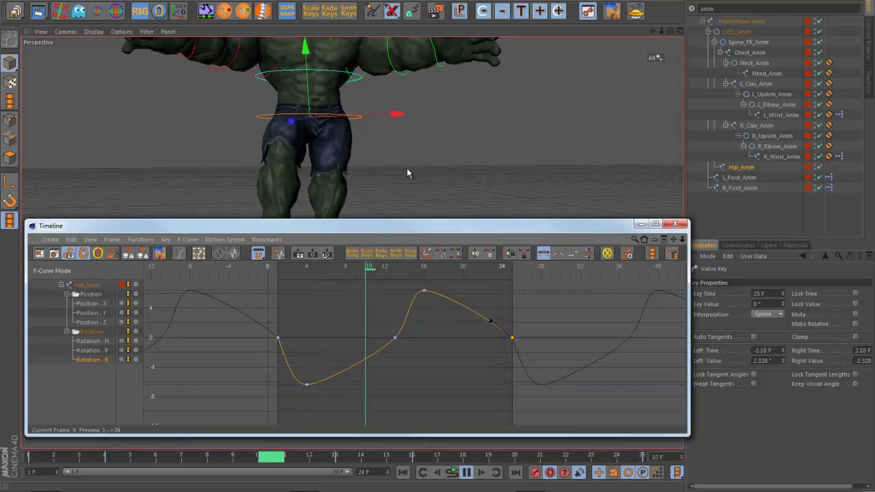
pyautogui.scroll(-3, 407, 168)
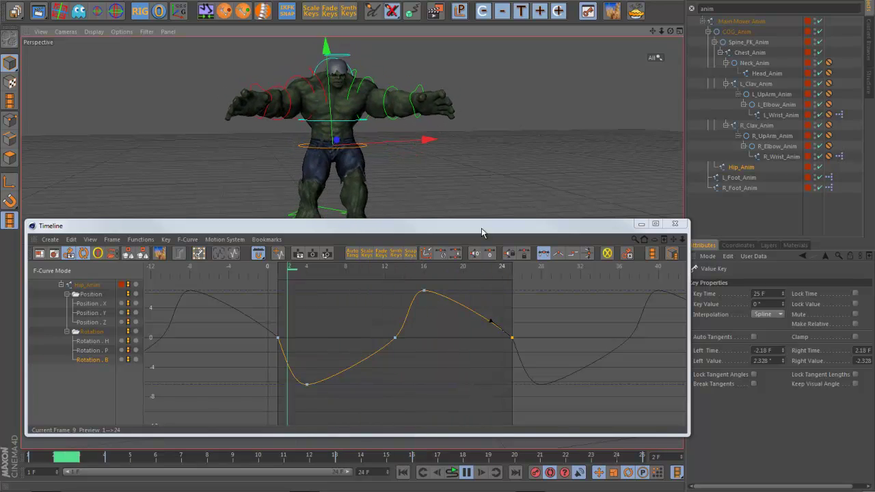
pyautogui.keyDown('alt'); pyautogui.moveTo(660, 332); pyautogui.dragTo(382, 334, button='middle'); pyautogui.keyUp('alt')
pyautogui.keyDown('alt'); pyautogui.moveTo(461, 335); pyautogui.dragTo(538, 333, button='middle'); pyautogui.keyUp('alt')
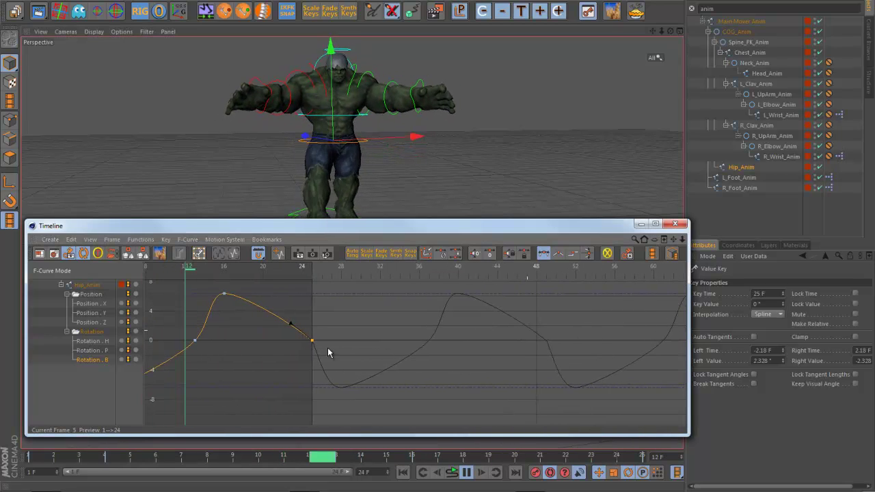
pyautogui.keyDown('alt'); pyautogui.moveTo(343, 346); pyautogui.dragTo(382, 342, button='middle'); pyautogui.keyUp('alt')
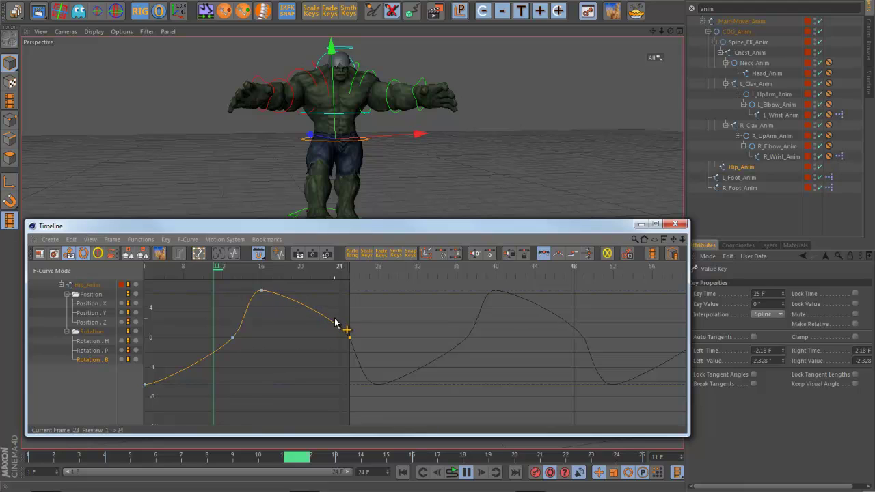
pyautogui.moveTo(337, 319); pyautogui.dragTo(337, 316)
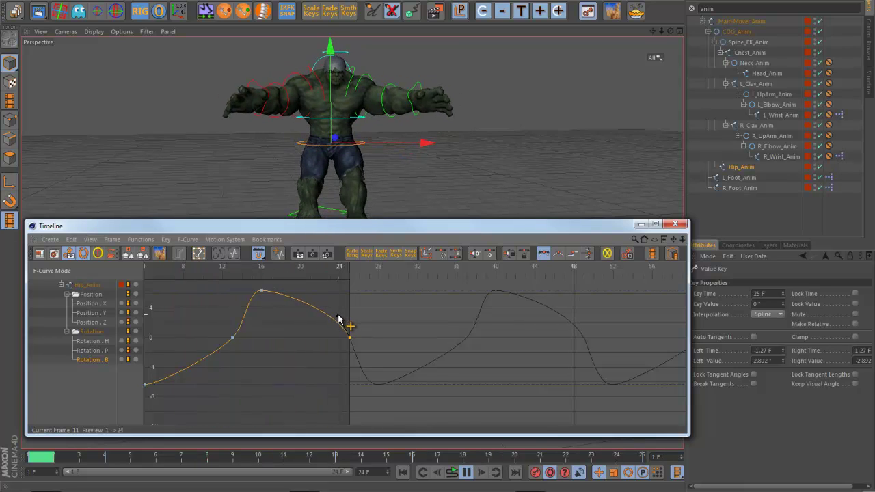
pyautogui.keyDown('alt'); pyautogui.moveTo(337, 319); pyautogui.dragTo(442, 326, button='middle'); pyautogui.keyUp('alt')
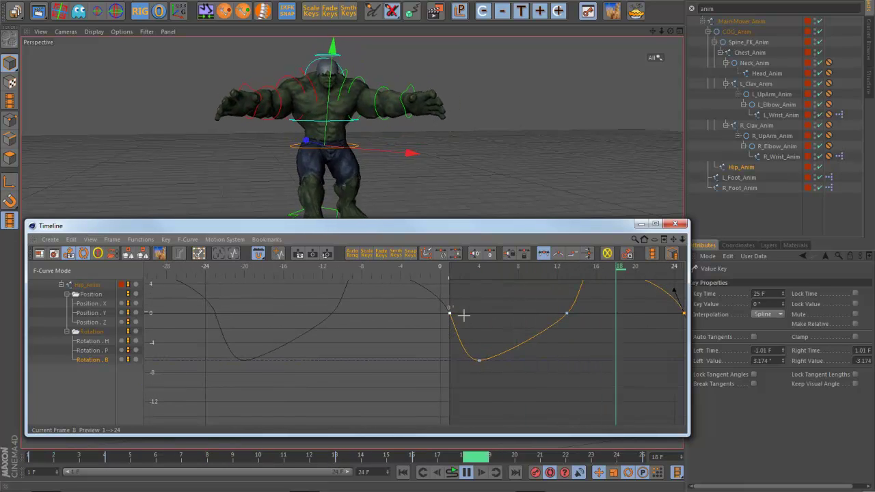
# Steepen the tangents of the hip's Rotation . B key at frame 1 to a left value of 2.61° at -0.58 F
pyautogui.click(449, 313)
pyautogui.keyDown('alt'); pyautogui.moveTo(496, 317); pyautogui.dragTo(474, 320, button='middle'); pyautogui.keyUp('alt')
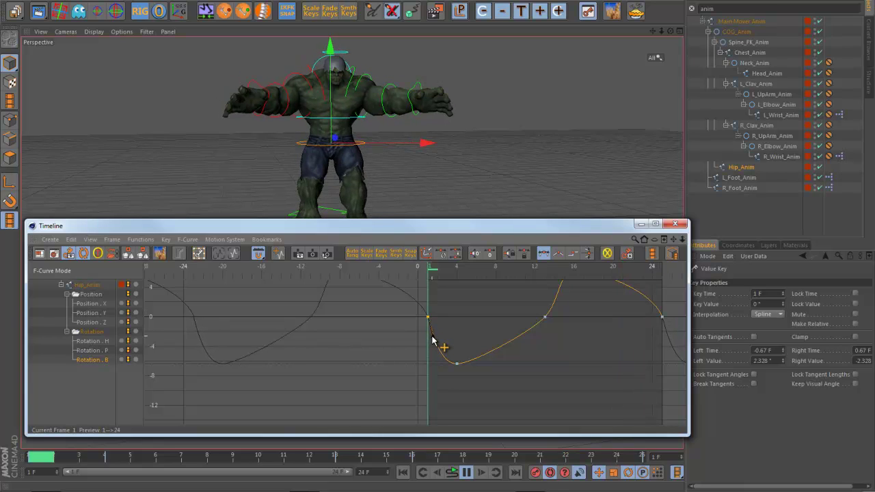
pyautogui.moveTo(432, 336); pyautogui.dragTo(432, 338)
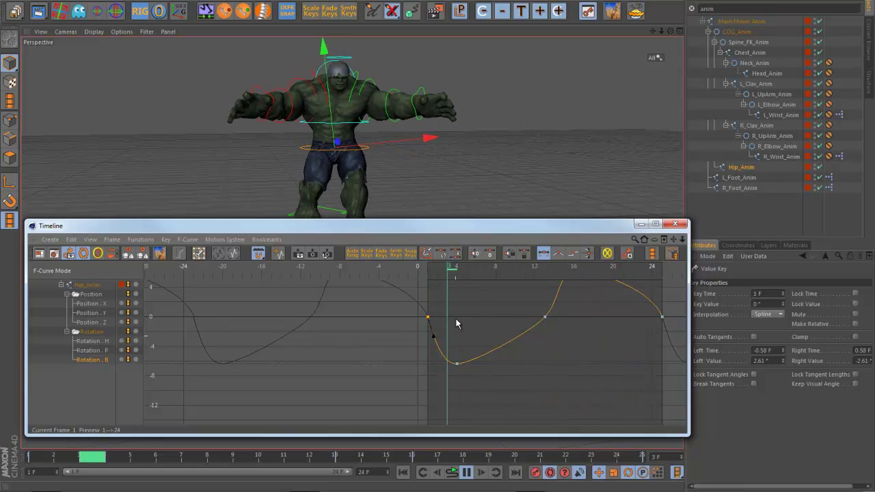
# Compare the tangents of the hip's Rotation . B keys at frames 1, 13 and 25 across the full cycle
pyautogui.keyDown('alt'); pyautogui.moveTo(179, 316); pyautogui.dragTo(381, 336, button='middle'); pyautogui.keyUp('alt')
pyautogui.keyDown('alt'); pyautogui.moveTo(453, 325); pyautogui.dragTo(705, 283, button='right'); pyautogui.keyUp('alt')
pyautogui.keyDown('alt'); pyautogui.moveTo(539, 320); pyautogui.dragTo(437, 321, button='middle'); pyautogui.keyUp('alt')
pyautogui.keyDown('alt'); pyautogui.moveTo(437, 321); pyautogui.dragTo(480, 422, button='right'); pyautogui.keyUp('alt')
pyautogui.keyDown('alt'); pyautogui.moveTo(601, 380); pyautogui.dragTo(333, 377, button='middle'); pyautogui.keyUp('alt')
pyautogui.keyDown('alt'); pyautogui.moveTo(519, 352); pyautogui.dragTo(553, 353, button='middle'); pyautogui.keyUp('alt')
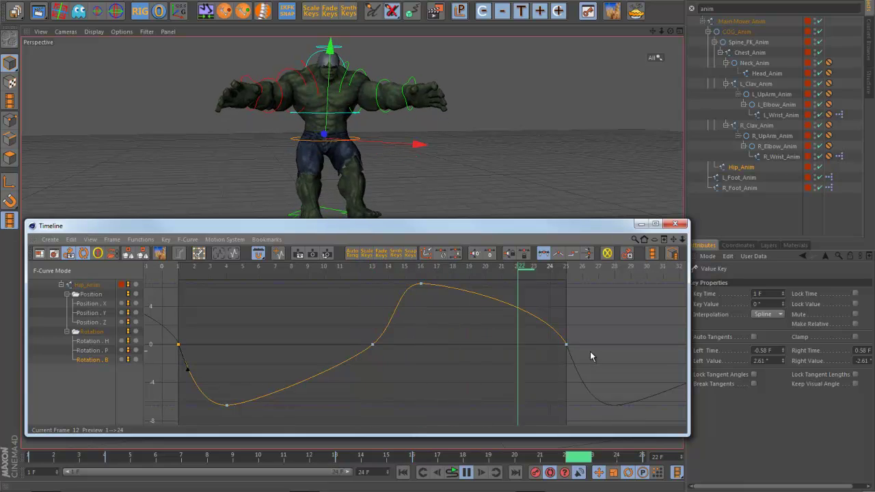
pyautogui.moveTo(589, 352); pyautogui.dragTo(531, 331)
pyautogui.keyDown('alt'); pyautogui.moveTo(307, 354); pyautogui.dragTo(381, 343, button='middle'); pyautogui.keyUp('alt')
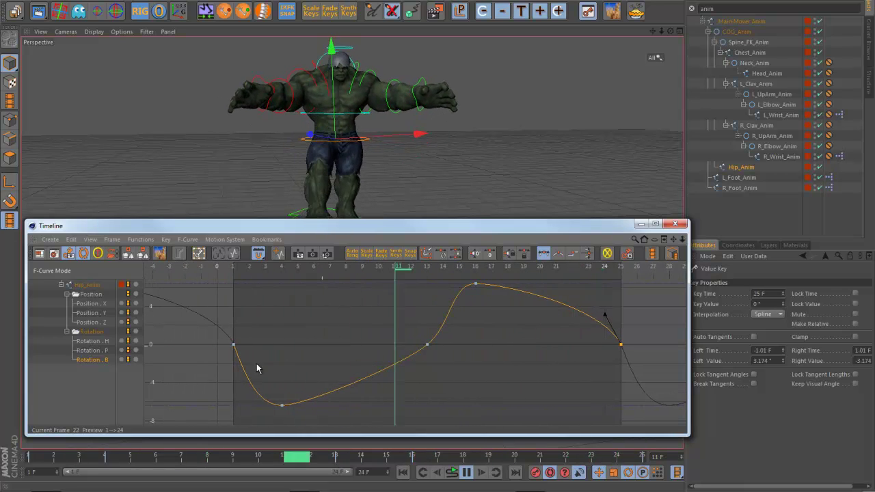
pyautogui.moveTo(250, 353); pyautogui.dragTo(234, 335)
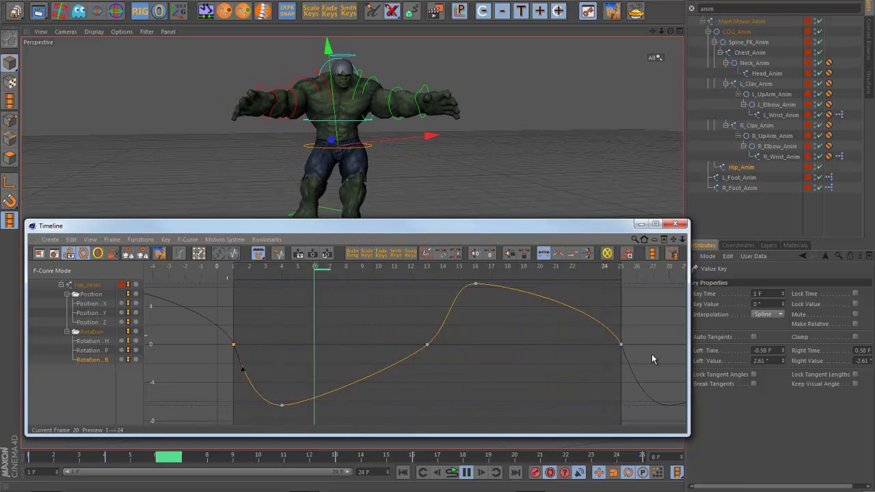
pyautogui.moveTo(651, 354); pyautogui.dragTo(586, 333)
pyautogui.moveTo(452, 359); pyautogui.dragTo(376, 328)
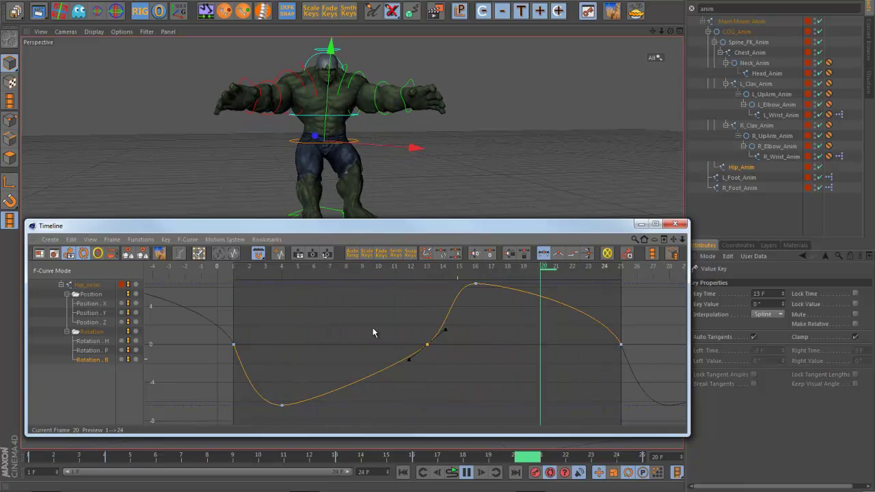
# Scale all five of the hip's Rotation . B keys up slightly, to peaks of about 6.7°, and play the walk
pyautogui.click(641, 224)
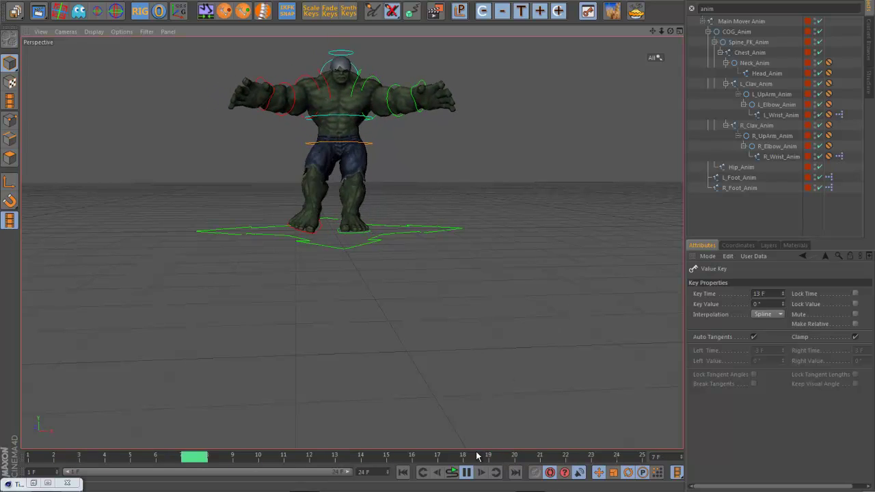
pyautogui.click(454, 473)
pyautogui.click(67, 484)
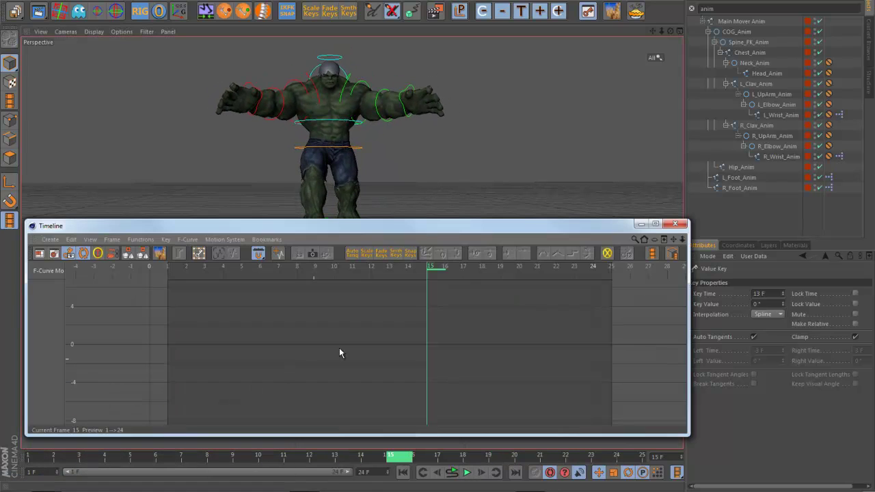
pyautogui.keyDown('alt'); pyautogui.moveTo(415, 156); pyautogui.dragTo(488, 163); pyautogui.keyUp('alt')
pyautogui.click(372, 141)
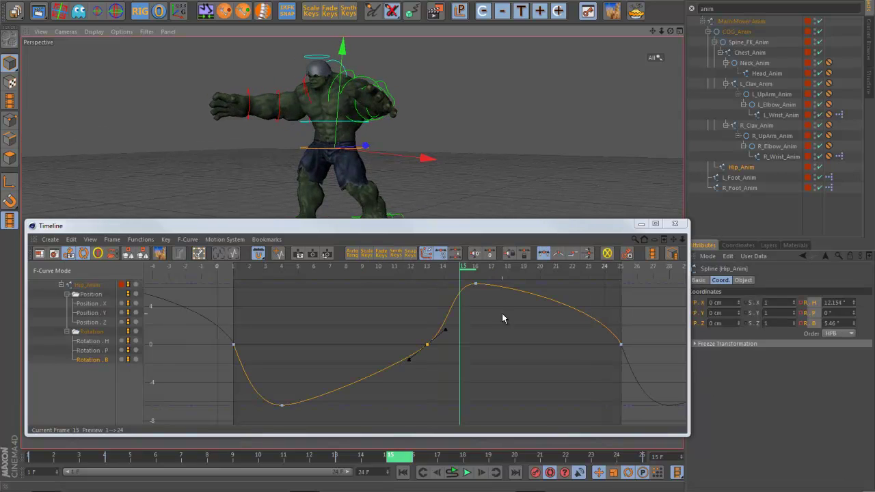
pyautogui.keyDown('alt'); pyautogui.moveTo(502, 314); pyautogui.dragTo(456, 417, button='right'); pyautogui.keyUp('alt')
pyautogui.moveTo(639, 391); pyautogui.dragTo(216, 279)
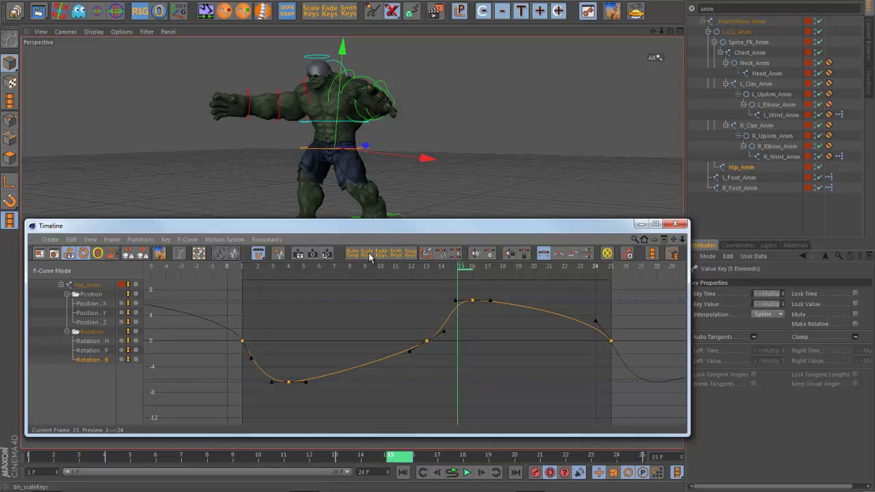
pyautogui.click(369, 257)
pyautogui.click(467, 473)
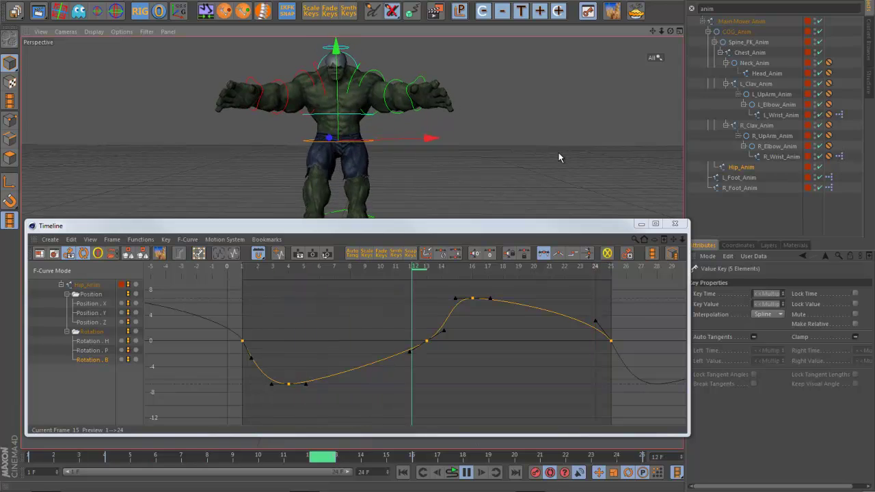
# Review the looping walk without the Timeline from behind, from the side and from the front, and stop playback
pyautogui.click(643, 225)
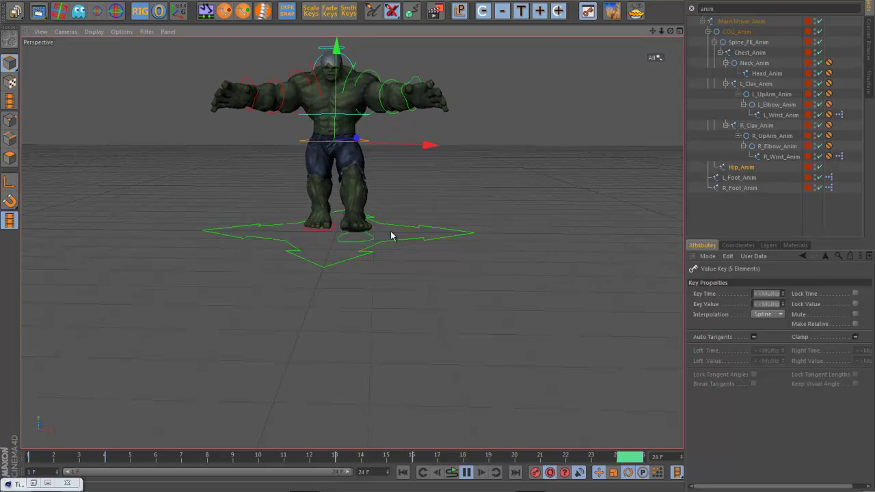
pyautogui.keyDown('alt'); pyautogui.moveTo(484, 288); pyautogui.dragTo(286, 226); pyautogui.keyUp('alt')
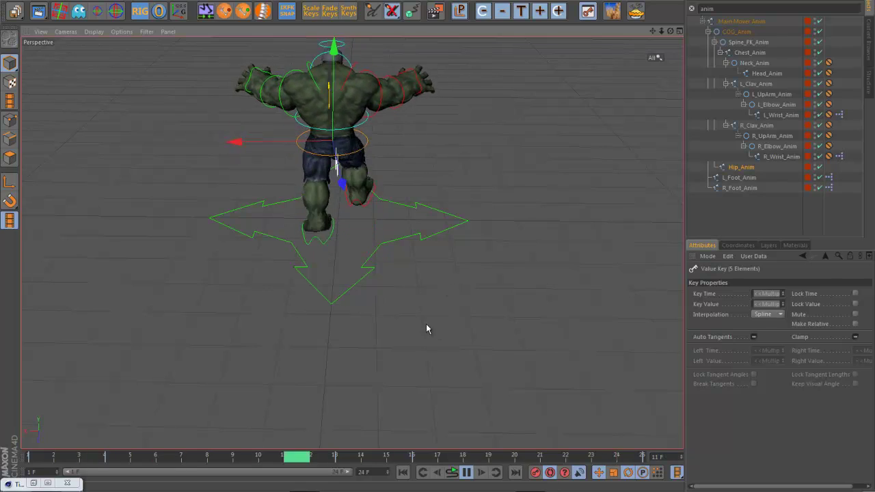
pyautogui.keyDown('alt'); pyautogui.moveTo(426, 325); pyautogui.dragTo(486, 301); pyautogui.keyUp('alt')
pyautogui.keyDown('alt'); pyautogui.moveTo(484, 264); pyautogui.dragTo(489, 336, button='middle'); pyautogui.keyUp('alt')
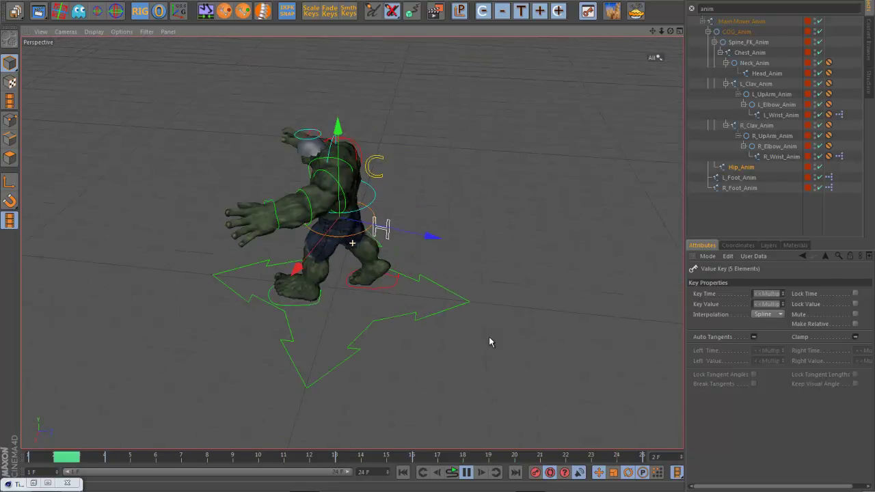
pyautogui.keyDown('alt'); pyautogui.moveTo(488, 336); pyautogui.dragTo(527, 328); pyautogui.keyUp('alt')
pyautogui.keyDown('alt'); pyautogui.moveTo(520, 337); pyautogui.dragTo(551, 338, button='right'); pyautogui.keyUp('alt')
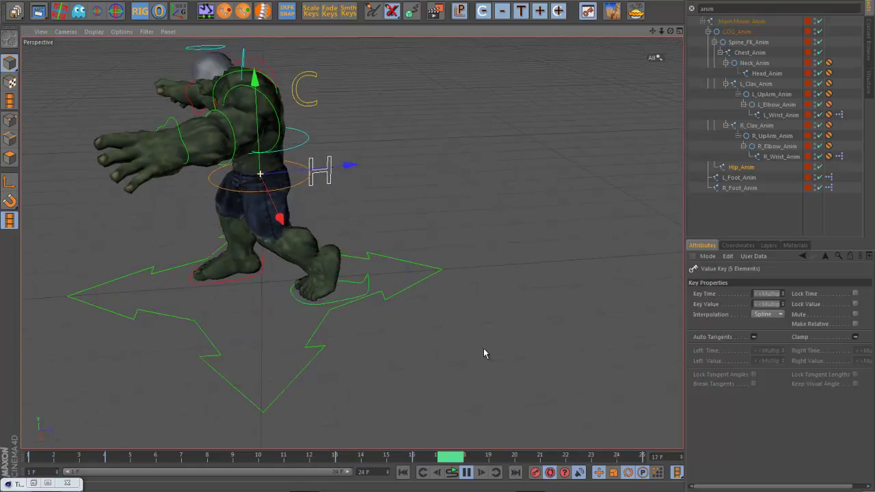
pyautogui.keyDown('alt'); pyautogui.moveTo(484, 353); pyautogui.dragTo(561, 364); pyautogui.keyUp('alt')
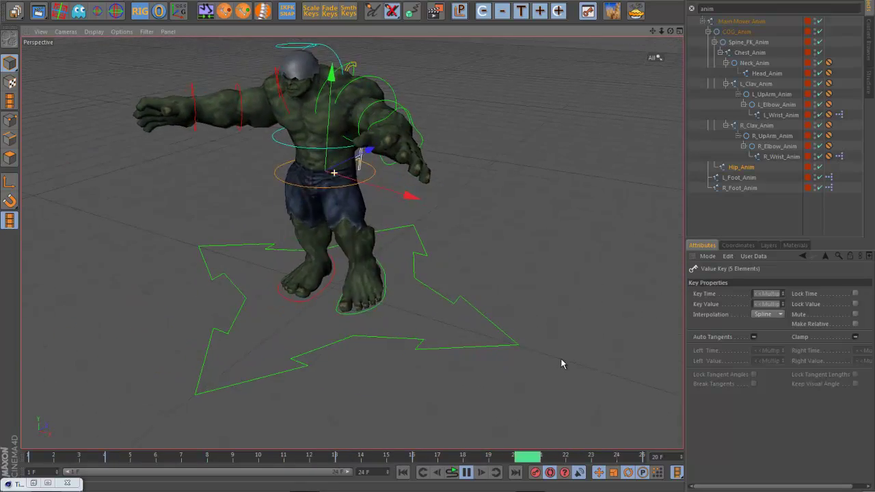
pyautogui.click(467, 472)
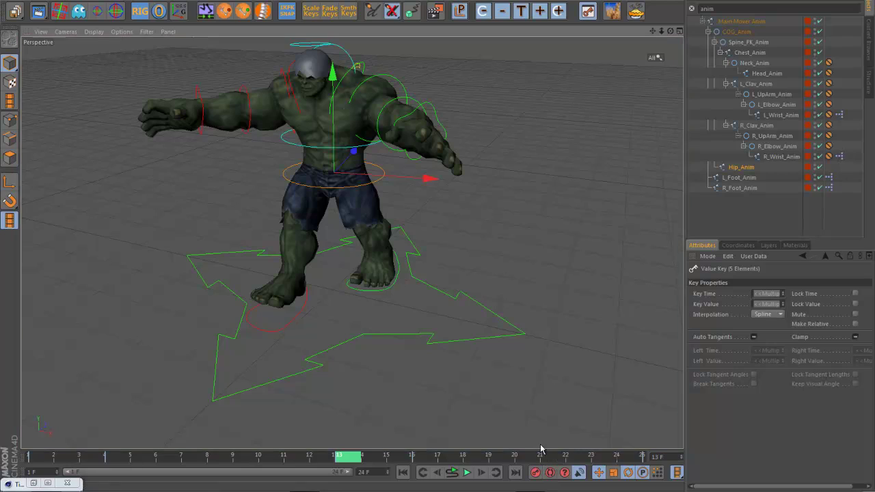
# Try rotating the chest control's heading to about 2° at frame 1 to counter the hip's twist, judging it from above
pyautogui.moveTo(356, 455); pyautogui.dragTo(31, 456)
pyautogui.keyDown('alt'); pyautogui.moveTo(110, 412); pyautogui.dragTo(264, 420); pyautogui.keyUp('alt')
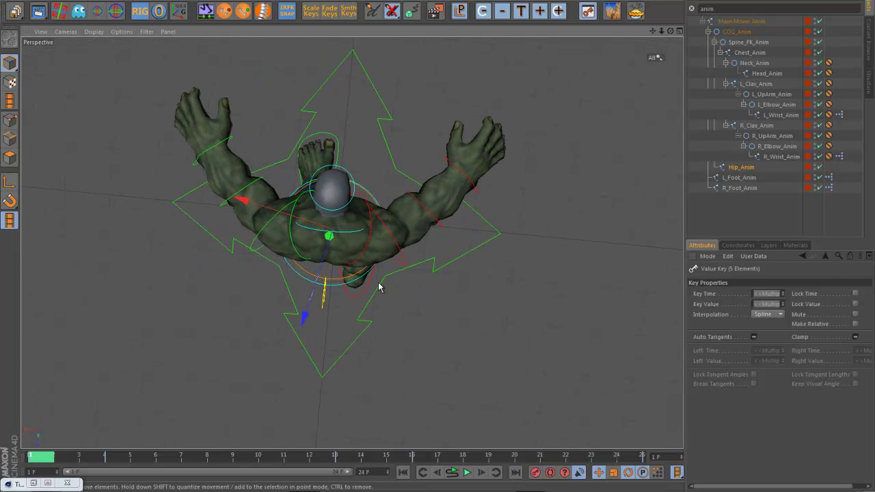
pyautogui.keyDown('alt'); pyautogui.moveTo(419, 301); pyautogui.dragTo(420, 273); pyautogui.keyUp('alt')
pyautogui.click(319, 265)
pyautogui.click(324, 262)
pyautogui.press('r')
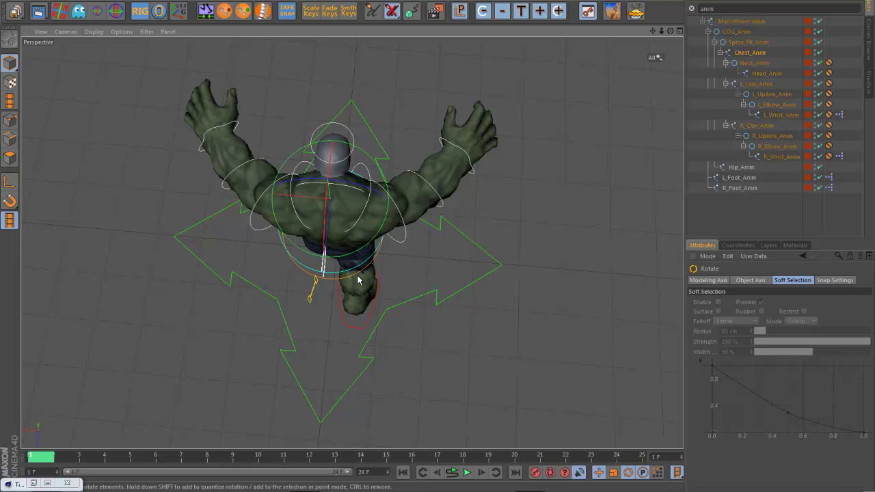
pyautogui.moveTo(353, 256); pyautogui.dragTo(366, 255)
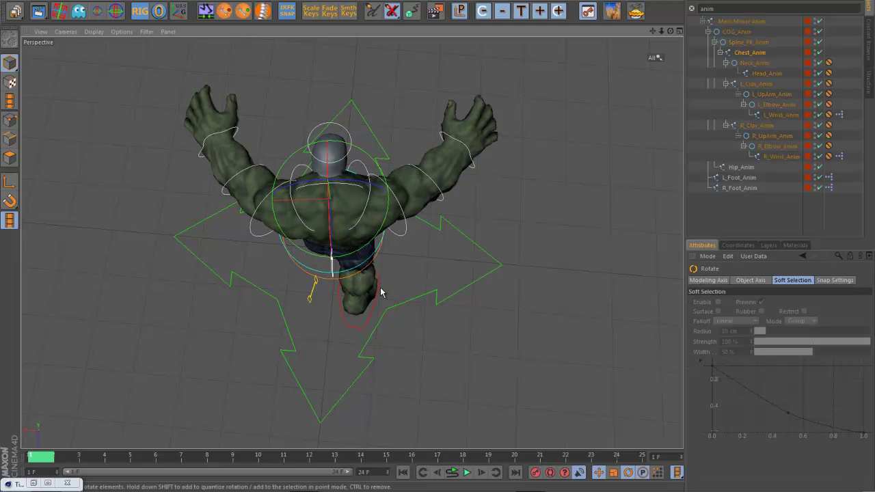
pyautogui.keyDown('alt'); pyautogui.moveTo(381, 293); pyautogui.dragTo(417, 230); pyautogui.keyUp('alt')
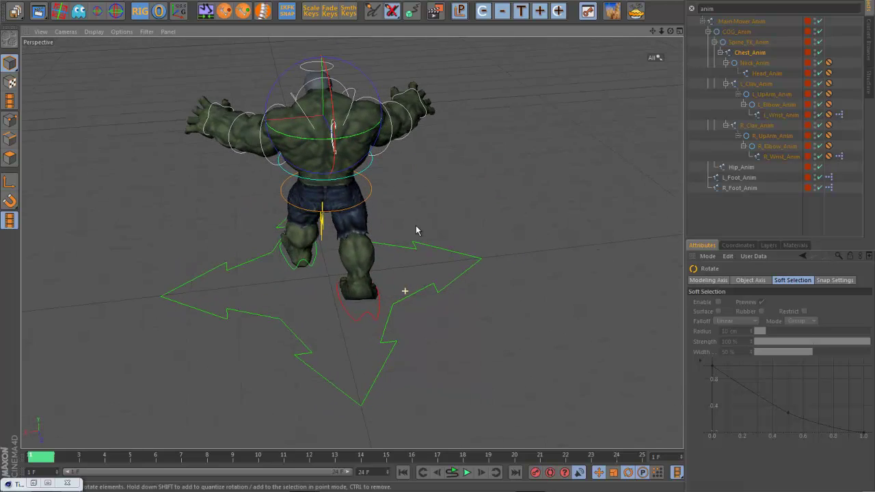
# Try tilting the chest control to a bank of 5.076° at frame 4 to oppose the hip's tilt
pyautogui.moveTo(61, 449); pyautogui.dragTo(114, 458)
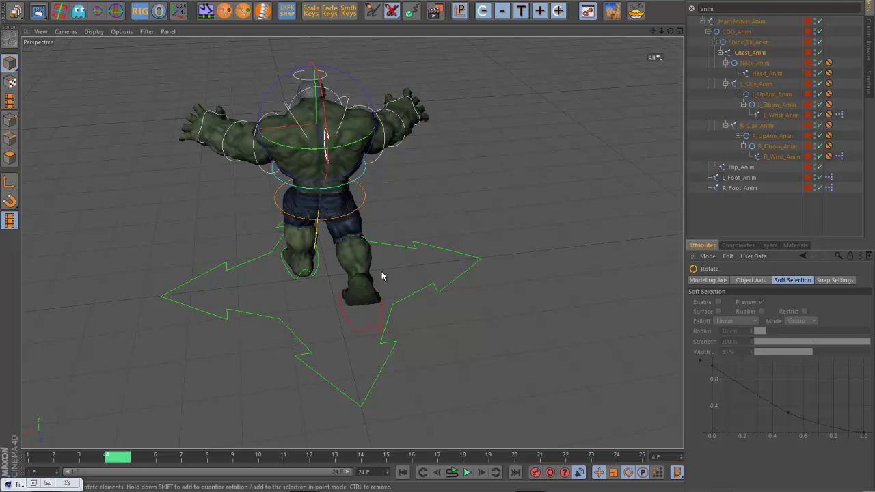
pyautogui.keyDown('alt'); pyautogui.moveTo(382, 276); pyautogui.dragTo(372, 215); pyautogui.keyUp('alt')
pyautogui.click(322, 190)
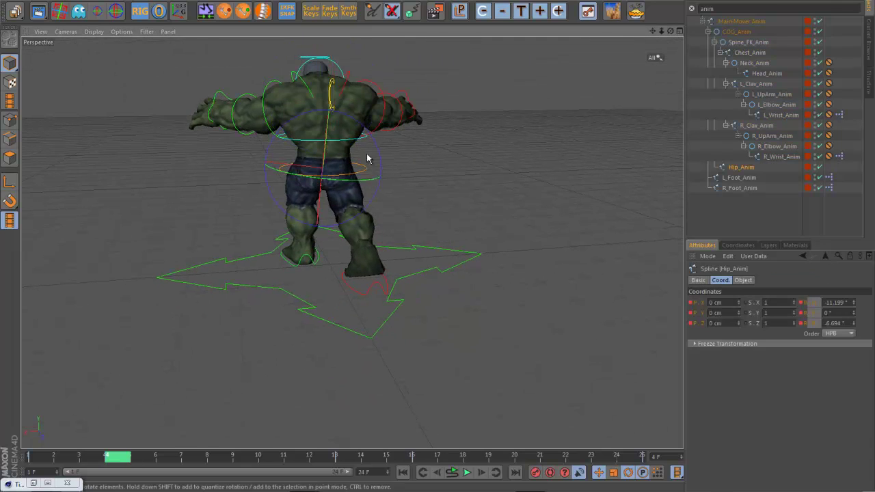
pyautogui.click(430, 143)
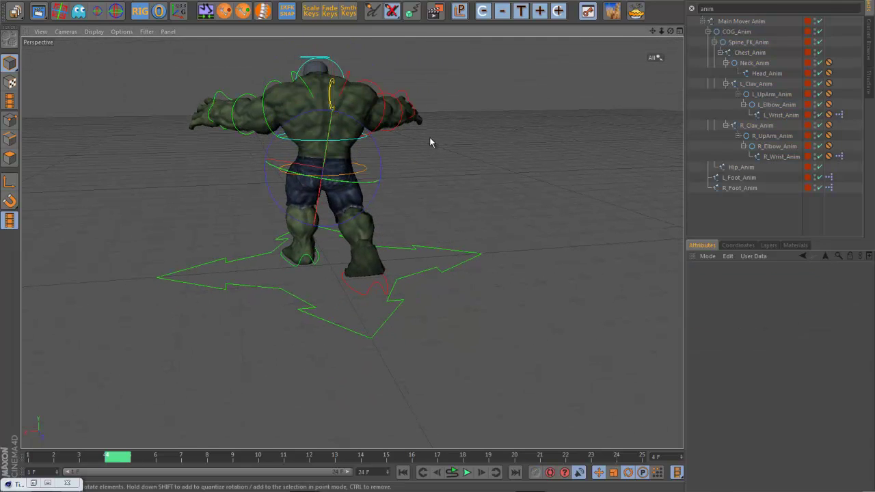
pyautogui.click(330, 98)
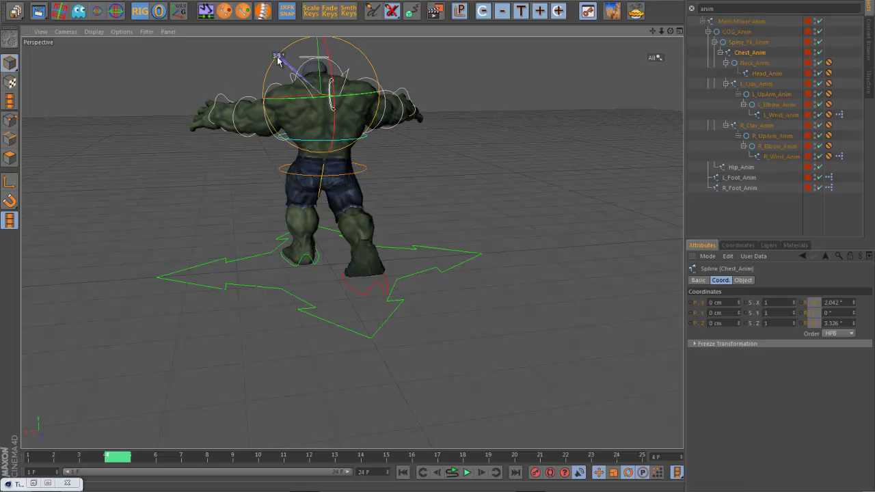
pyautogui.moveTo(279, 60); pyautogui.dragTo(278, 64)
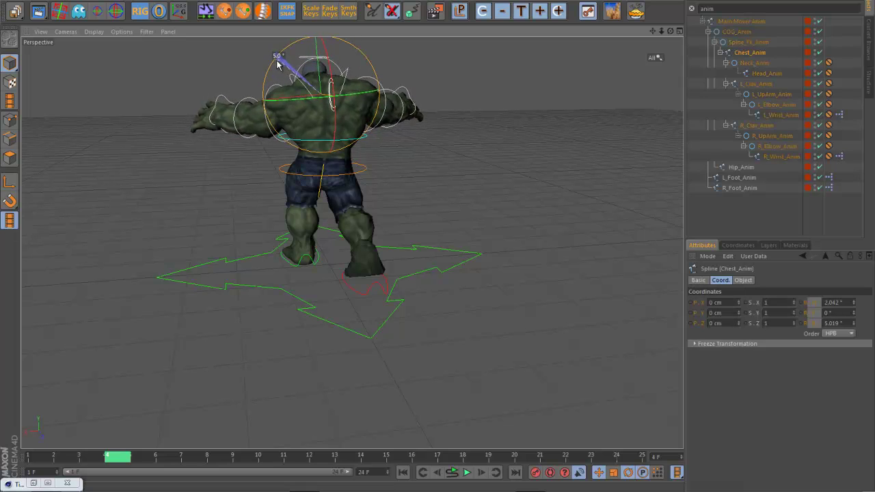
pyautogui.keyDown('alt'); pyautogui.moveTo(254, 92); pyautogui.dragTo(459, 282); pyautogui.keyUp('alt')
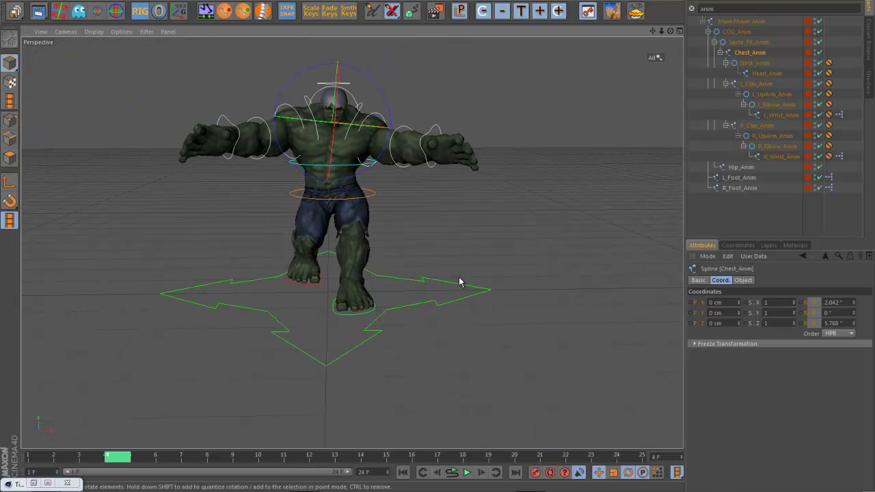
pyautogui.moveTo(384, 100)
pyautogui.mouseDown()
pyautogui.moveTo(380, 82)
pyautogui.moveTo(381, 96)
pyautogui.mouseUp()
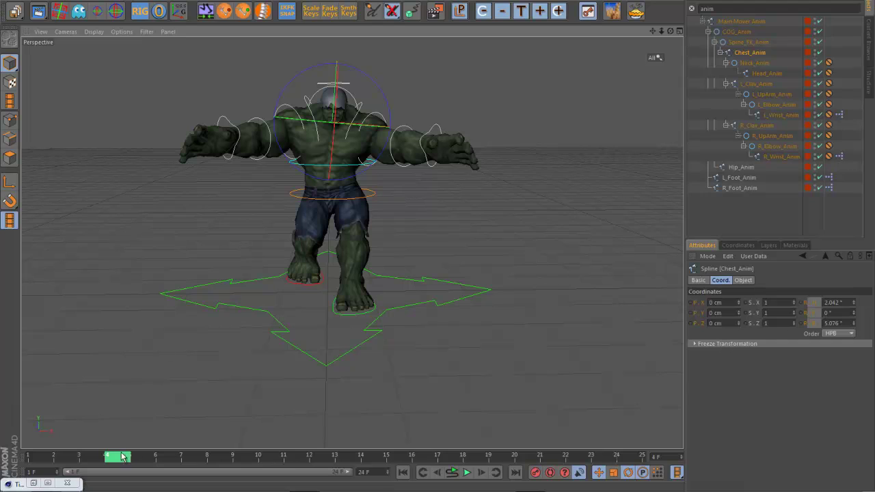
# Return to frame 1, reset the chest control's rotation to zero and play the walk briefly
pyautogui.moveTo(123, 457); pyautogui.dragTo(32, 457)
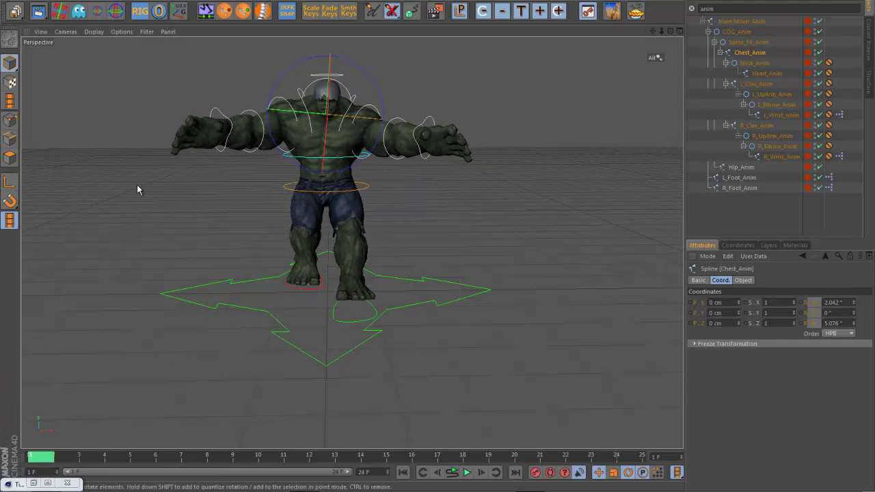
pyautogui.click(158, 11)
pyautogui.click(466, 473)
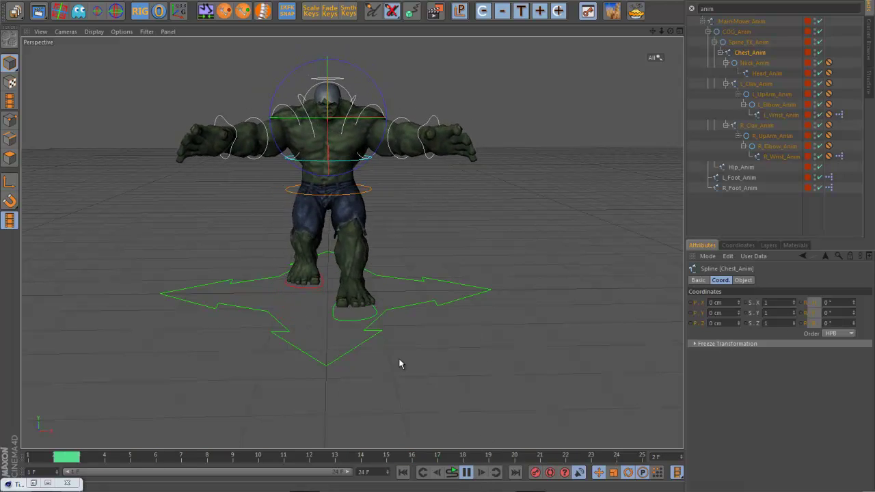
pyautogui.click(468, 473)
# Go back to frame 1 and copy the animation track of the hip control's Rotation . H
pyautogui.keyDown('alt'); pyautogui.moveTo(497, 388); pyautogui.dragTo(497, 385); pyautogui.keyUp('alt')
pyautogui.moveTo(130, 458); pyautogui.dragTo(33, 463)
pyautogui.keyDown('alt'); pyautogui.moveTo(341, 370); pyautogui.dragTo(491, 246); pyautogui.keyUp('alt')
pyautogui.click(460, 261)
pyautogui.click(385, 231)
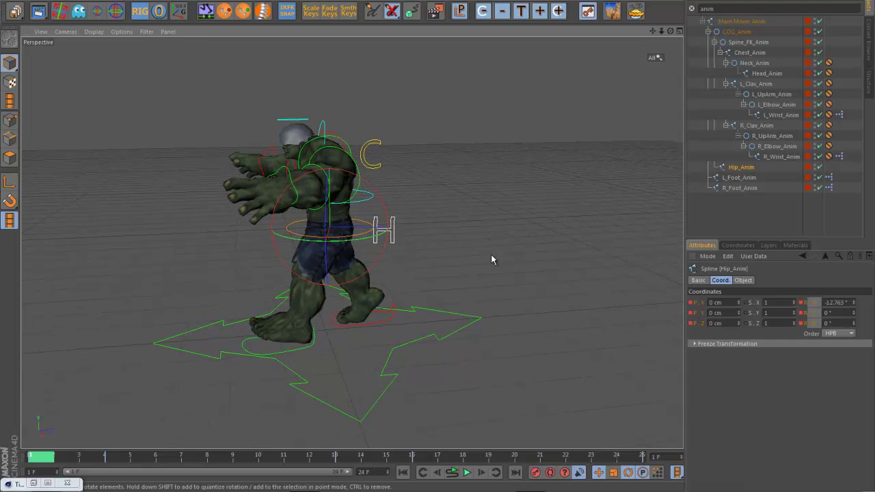
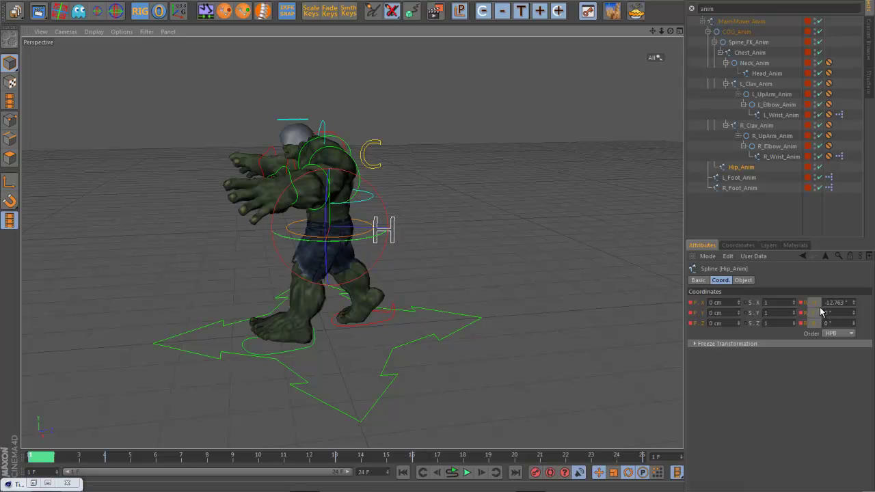
pyautogui.click(814, 305)
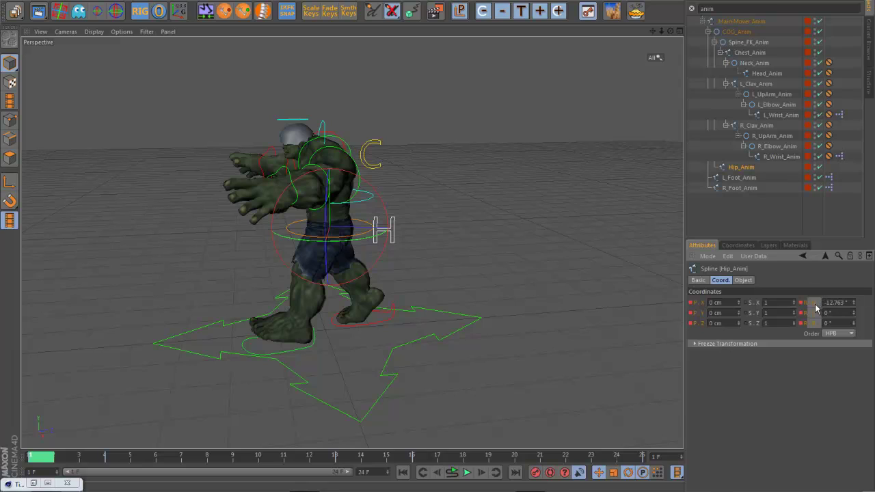
pyautogui.rightClick(813, 306)
pyautogui.moveTo(766, 298)
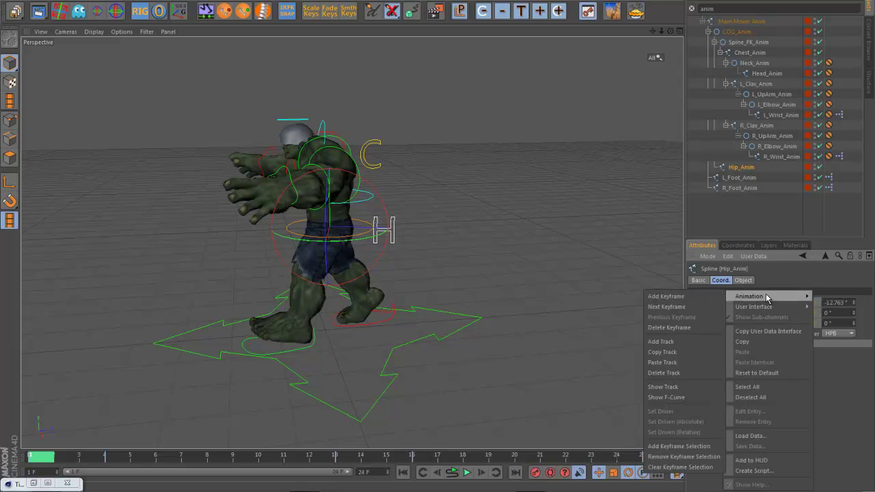
pyautogui.click(679, 352)
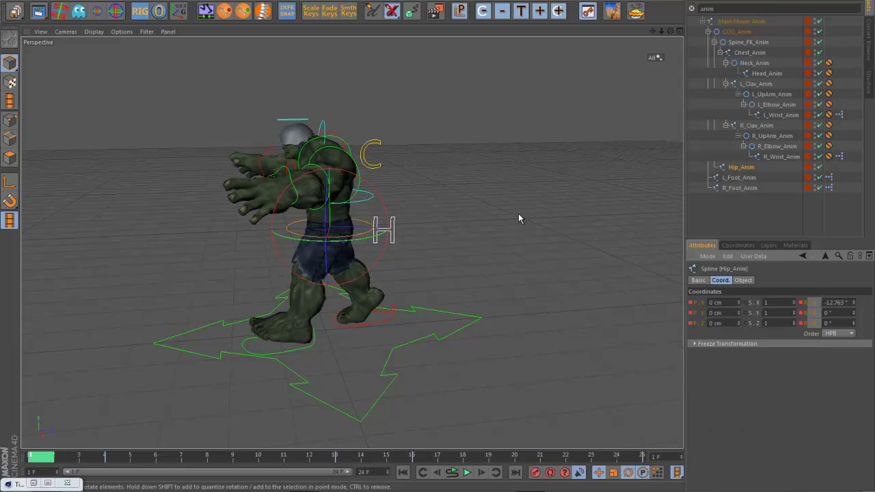
# Paste the copied hip rotation track onto the chest control's rotation and play the walk, viewing it from behind and in front
pyautogui.click(378, 173)
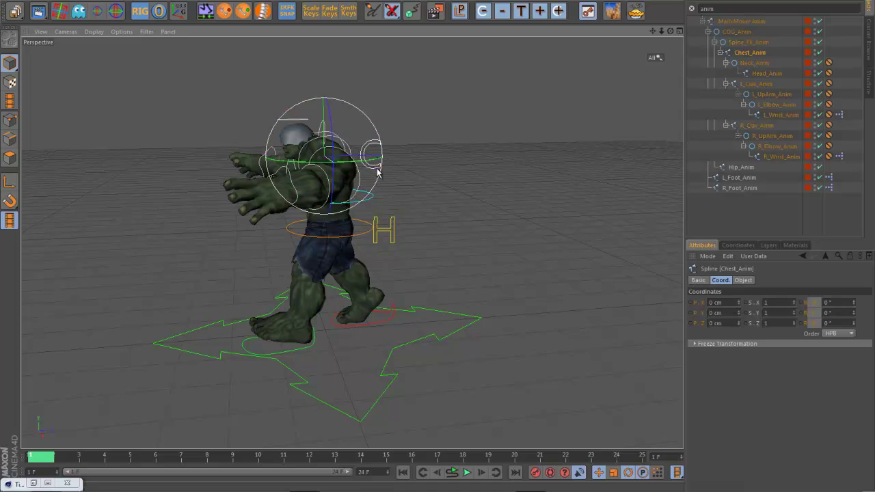
pyautogui.rightClick(814, 305)
pyautogui.moveTo(752, 297)
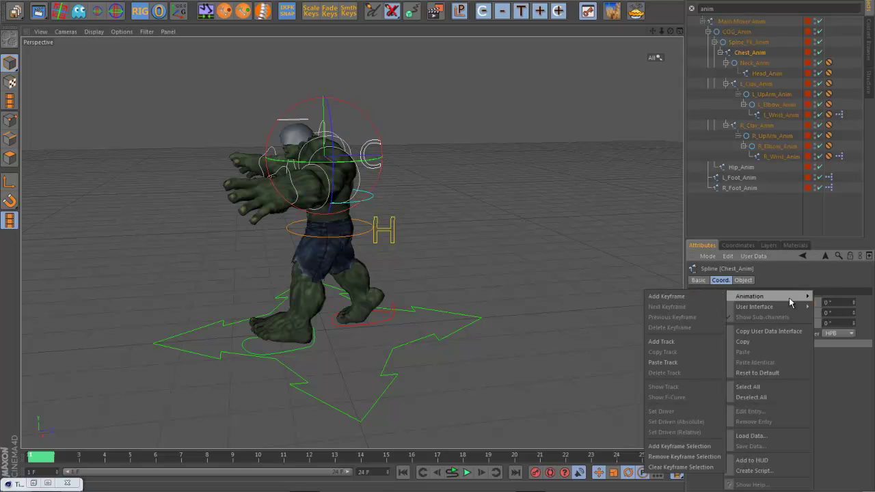
pyautogui.click(676, 363)
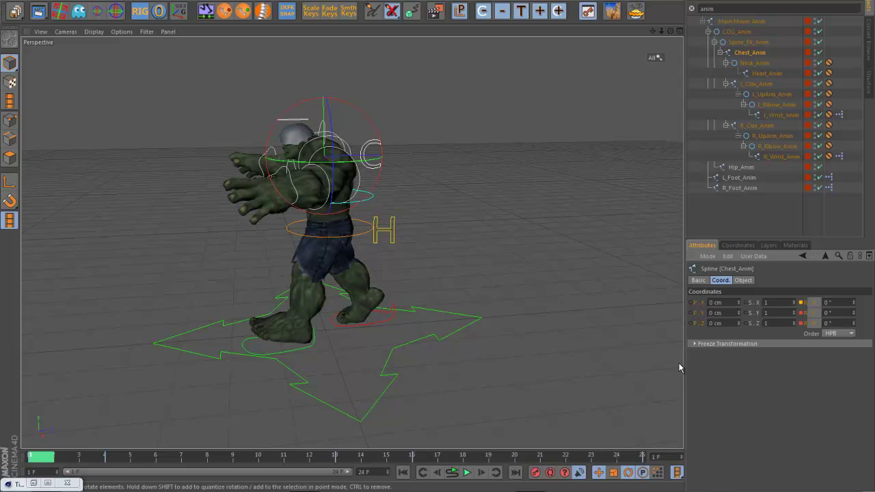
pyautogui.click(468, 472)
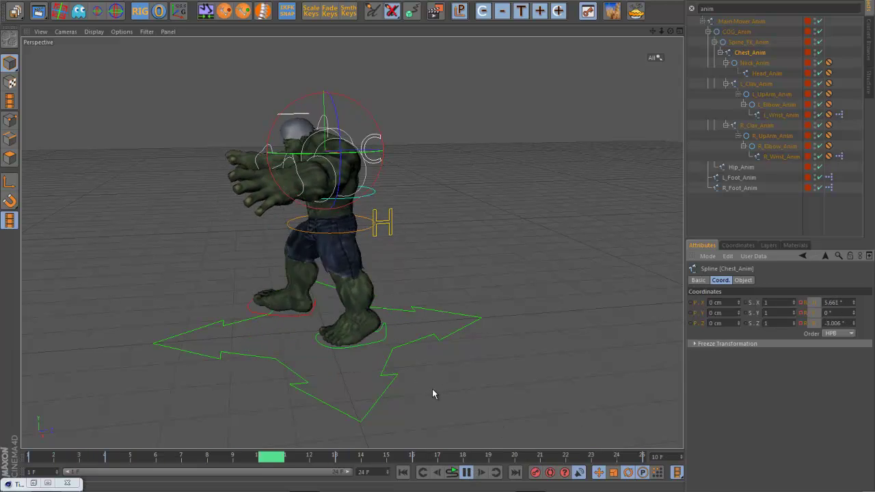
pyautogui.keyDown('alt'); pyautogui.moveTo(503, 370); pyautogui.dragTo(410, 370); pyautogui.keyUp('alt')
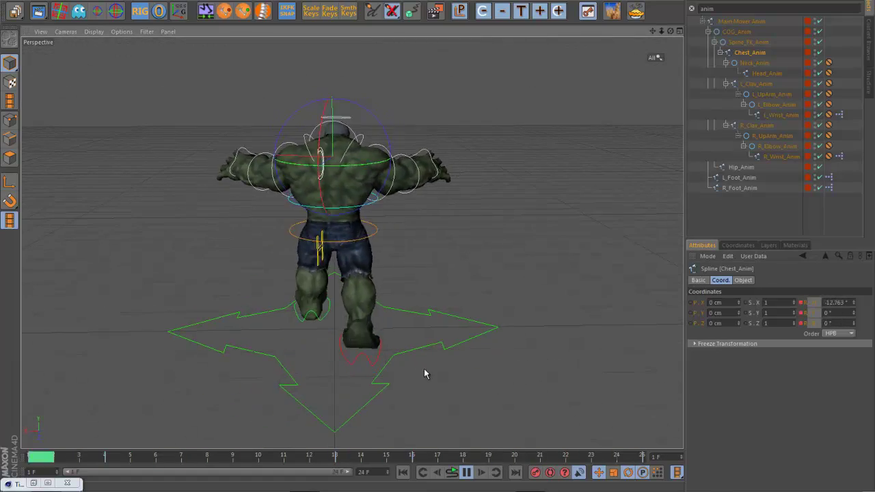
pyautogui.keyDown('alt'); pyautogui.moveTo(376, 393); pyautogui.dragTo(511, 375); pyautogui.keyUp('alt')
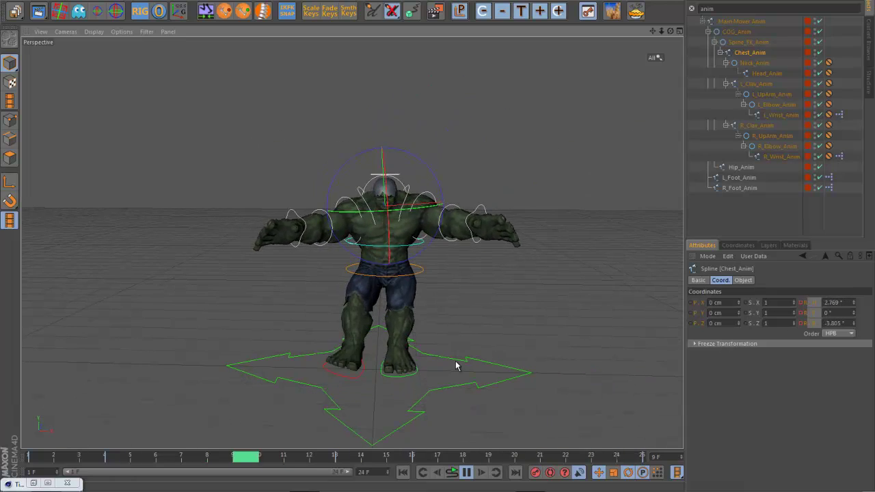
pyautogui.click(466, 474)
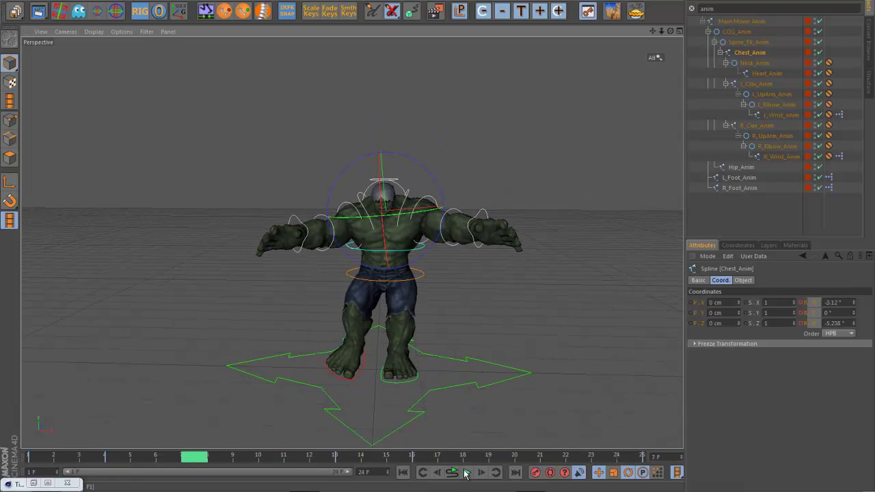
# Show the chest control's rotation curves in the timeline and apply Mirror Y to all Rotation . H keys
pyautogui.click(45, 483)
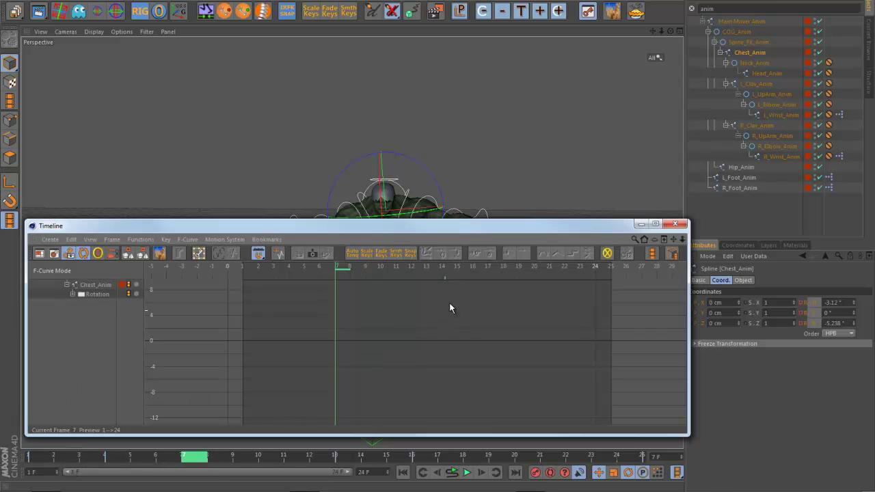
pyautogui.click(72, 294)
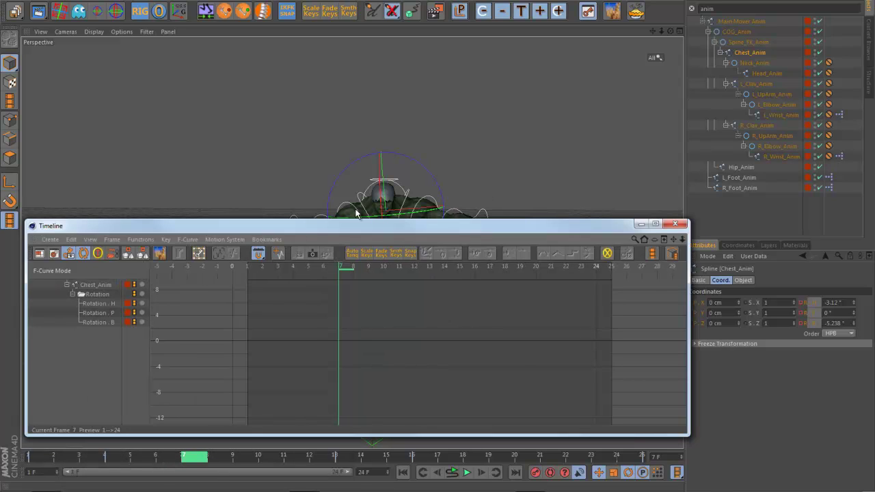
pyautogui.keyDown('alt'); pyautogui.moveTo(481, 156); pyautogui.dragTo(481, 56, button='middle'); pyautogui.keyUp('alt')
pyautogui.click(104, 304)
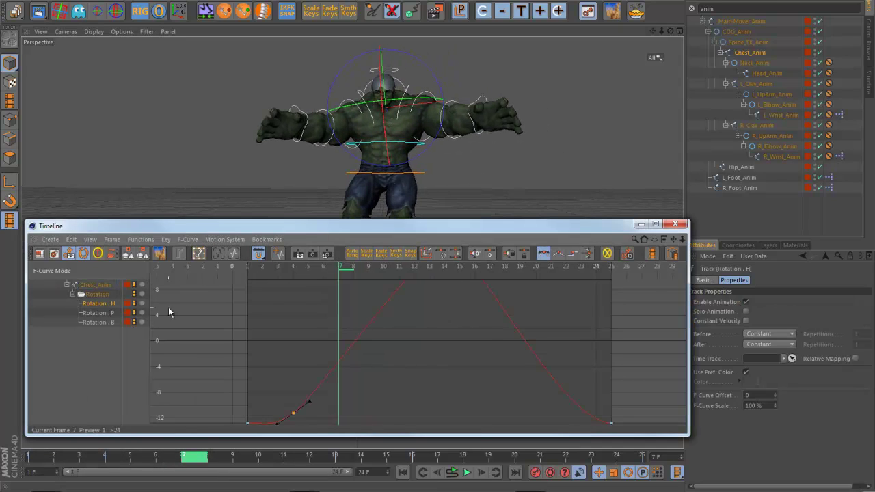
pyautogui.keyDown('alt'); pyautogui.moveTo(490, 331); pyautogui.dragTo(519, 323, button='right'); pyautogui.keyUp('alt')
pyautogui.moveTo(331, 308); pyautogui.dragTo(290, 307)
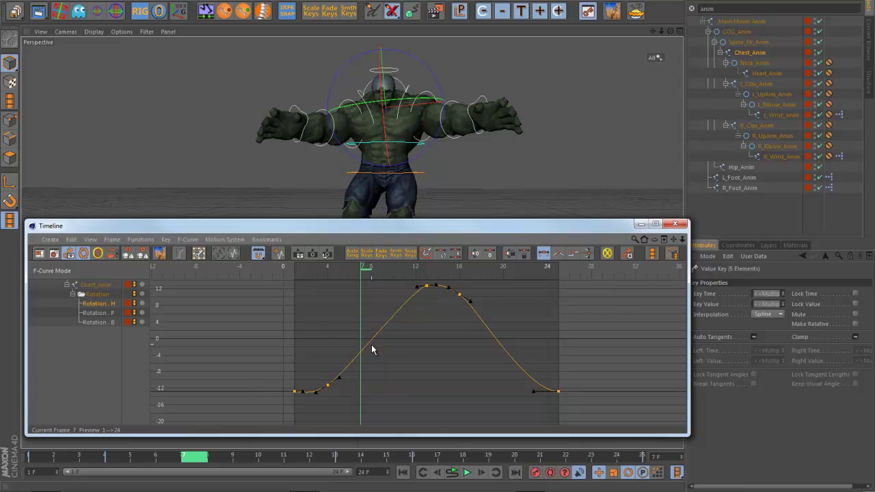
pyautogui.click(140, 239)
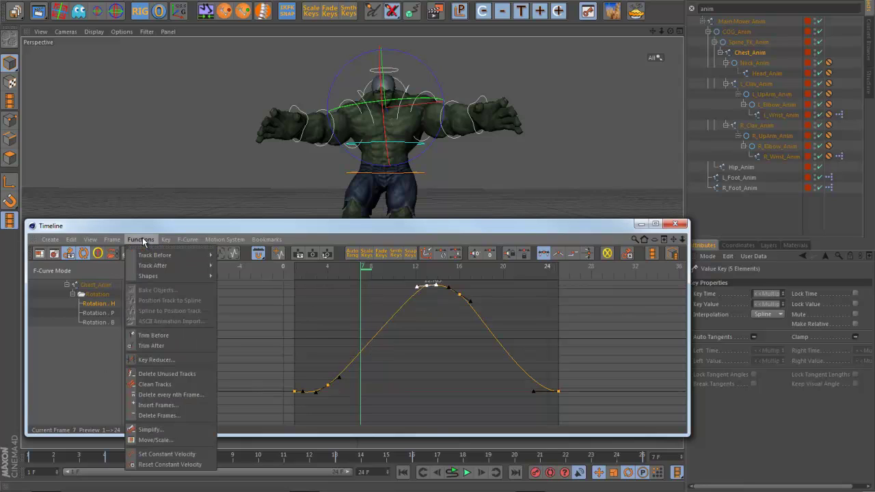
pyautogui.moveTo(161, 241)
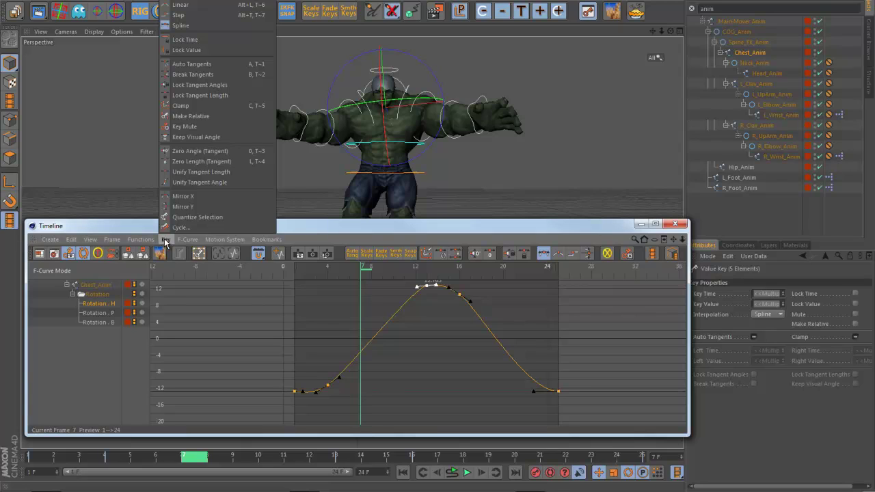
pyautogui.click(180, 207)
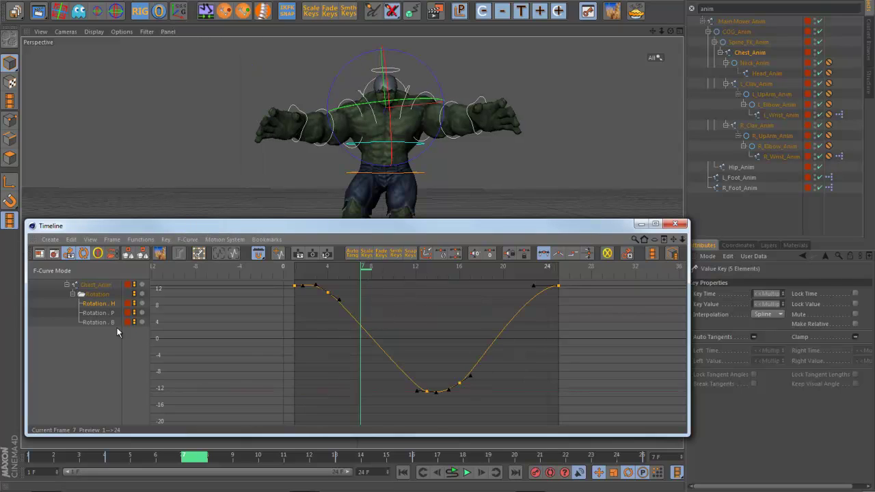
# Apply Mirror Y to all keys of the chest's Rotation . B curve and play the walk to check the counter-tilt
pyautogui.click(99, 323)
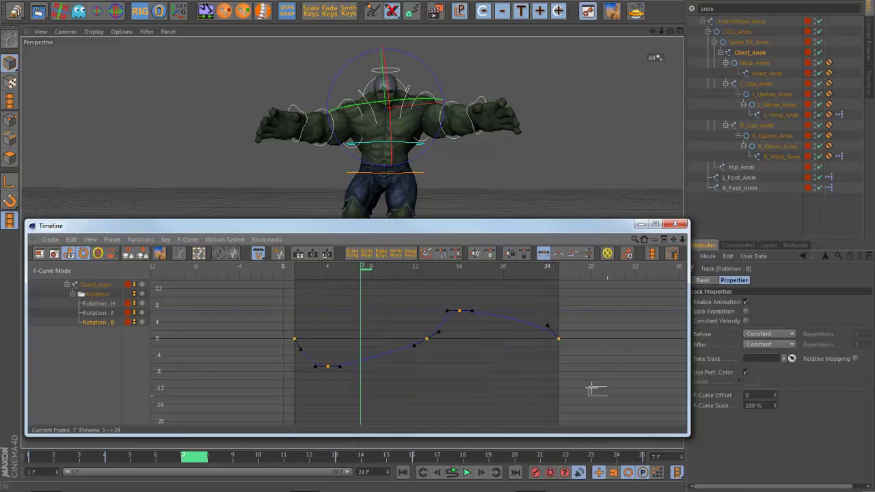
pyautogui.hotkey('ctrl', 'a')
pyautogui.click(165, 239)
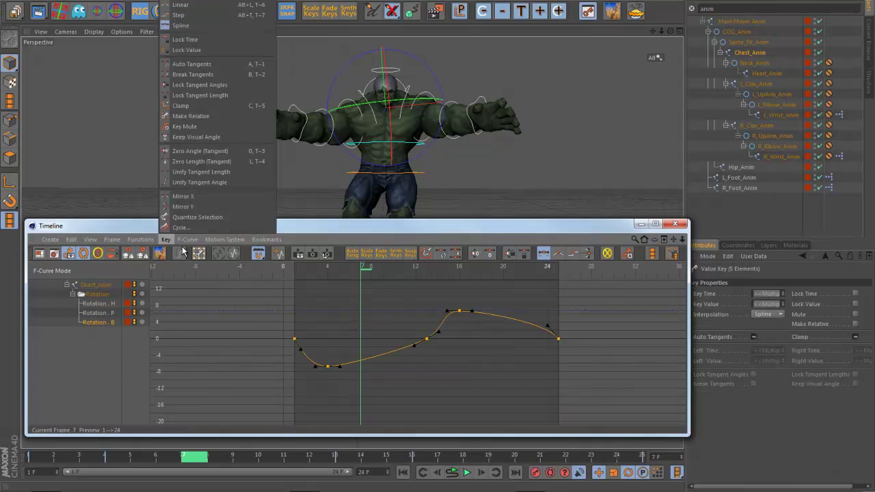
pyautogui.click(185, 209)
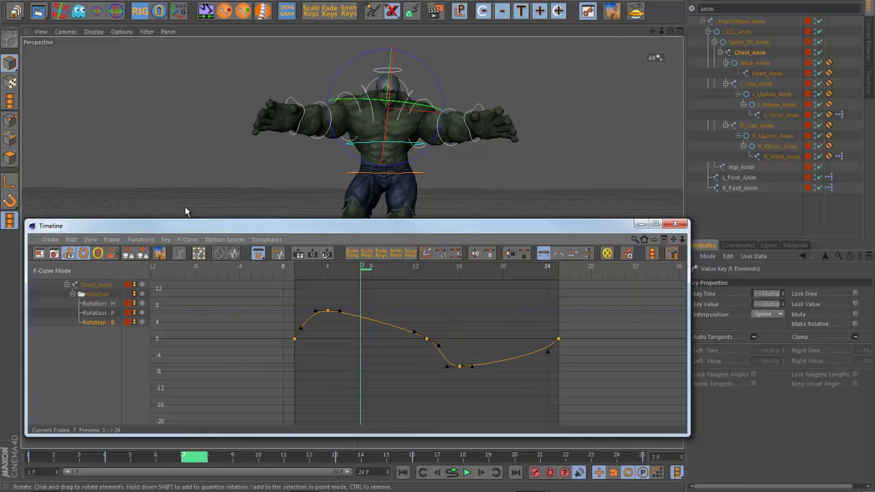
pyautogui.click(640, 224)
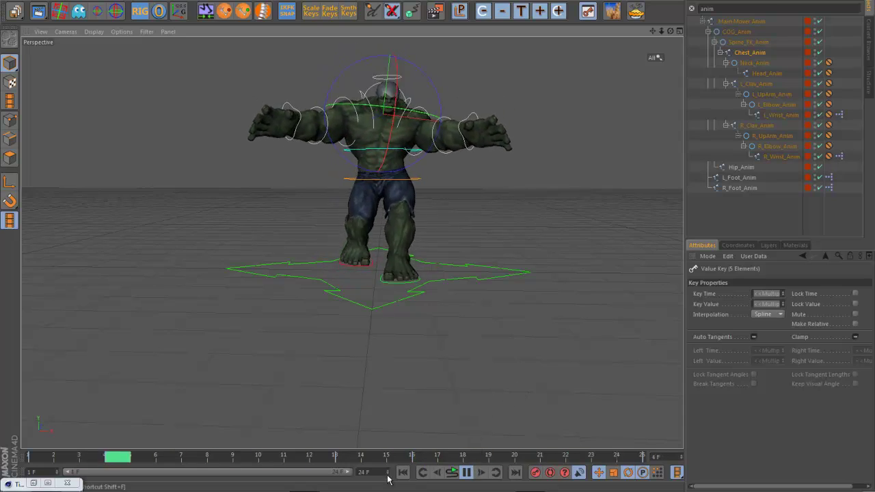
pyautogui.moveTo(572, 365)
pyautogui.keyDown('alt'); pyautogui.mouseDown()
pyautogui.moveTo(385, 377)
pyautogui.moveTo(574, 366)
pyautogui.moveTo(564, 376)
pyautogui.mouseUp(); pyautogui.keyUp('alt')
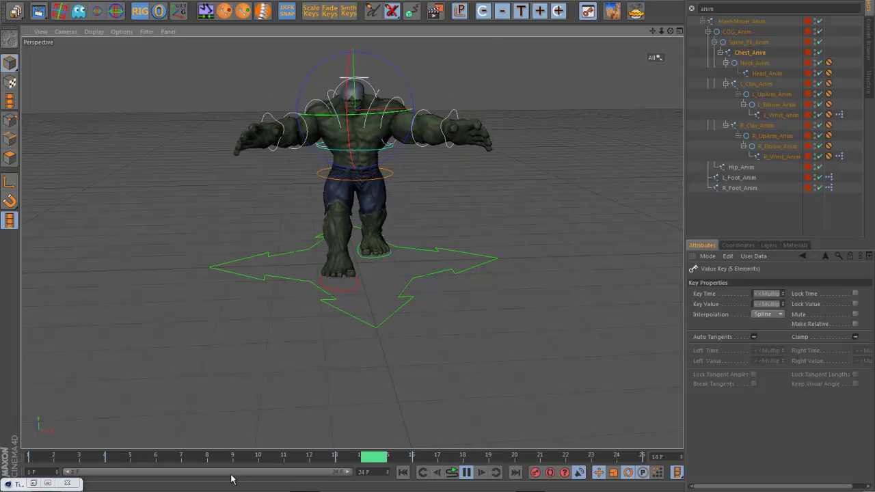
pyautogui.click(467, 473)
# Scale the chest's rotation keys down slightly with the key scaling script and play the walk briefly
pyautogui.click(36, 485)
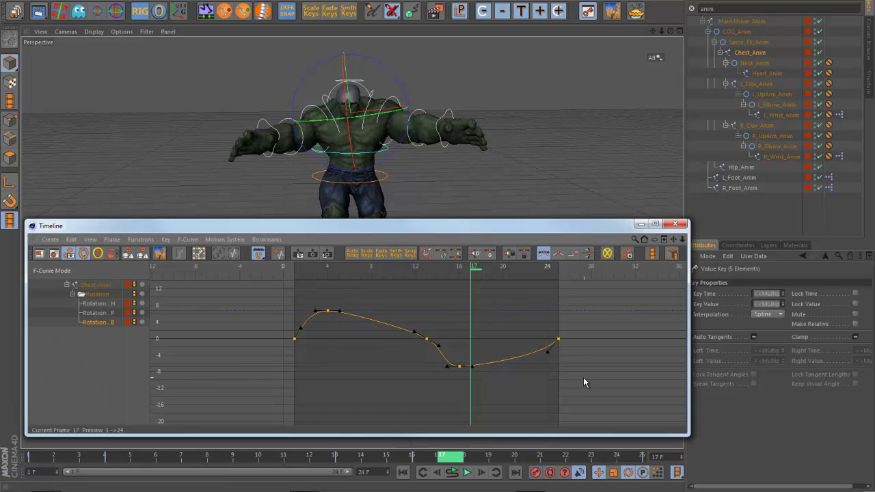
pyautogui.click(366, 255)
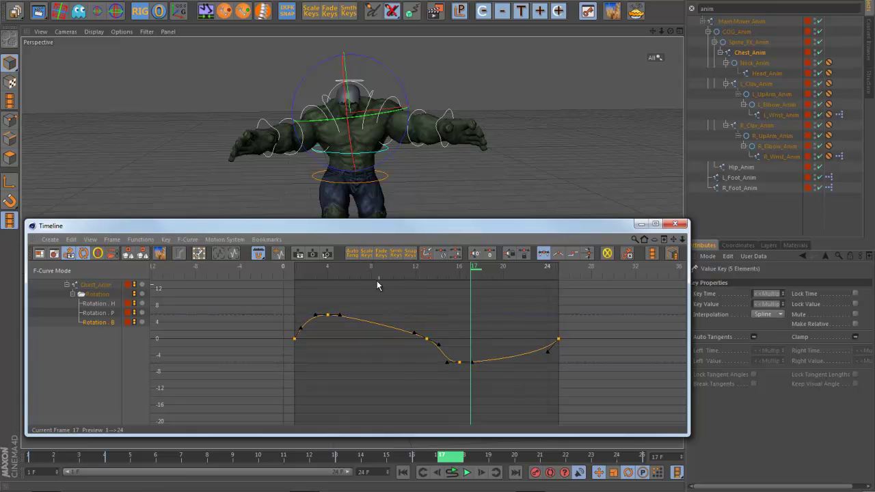
pyautogui.click(467, 473)
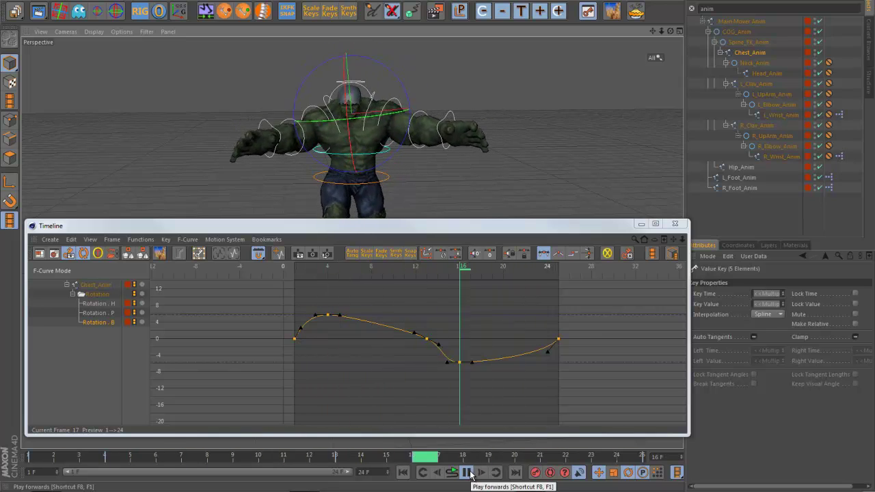
pyautogui.click(468, 472)
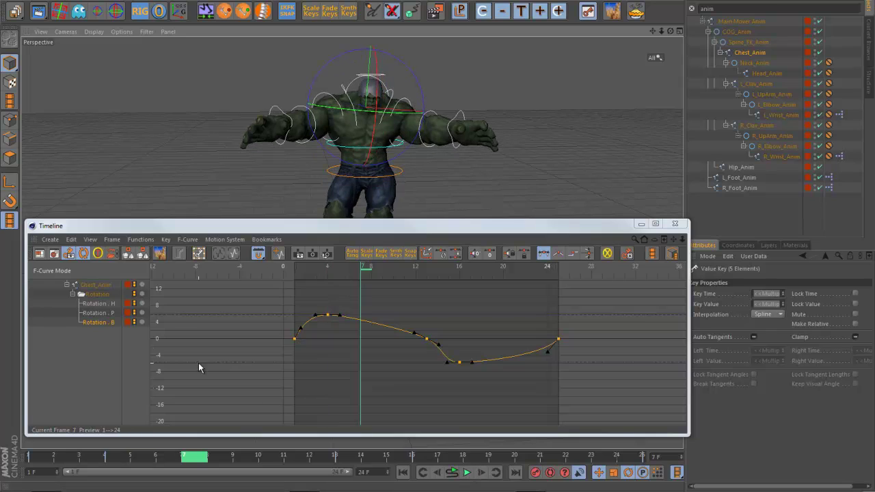
# On the chest's Rotation . H curve, select only the keys at frames 4 and 16 and scale them down to smooth the easing
pyautogui.click(99, 303)
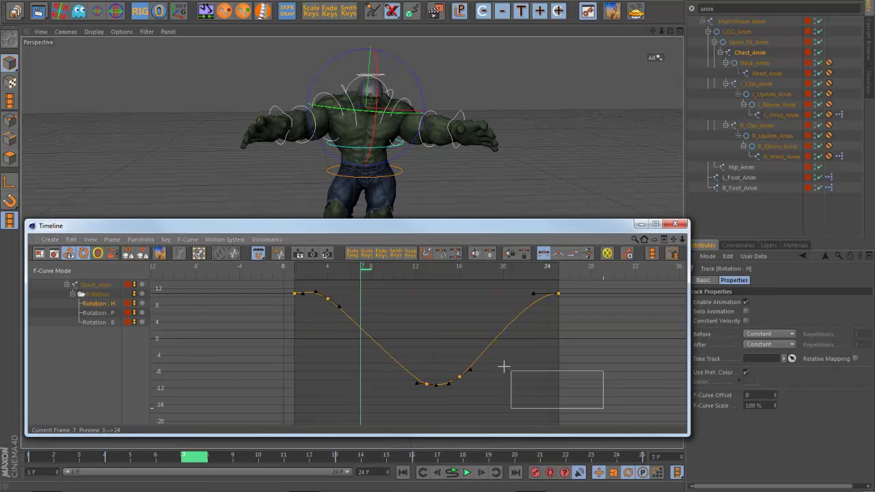
pyautogui.moveTo(280, 271); pyautogui.dragTo(280, 272)
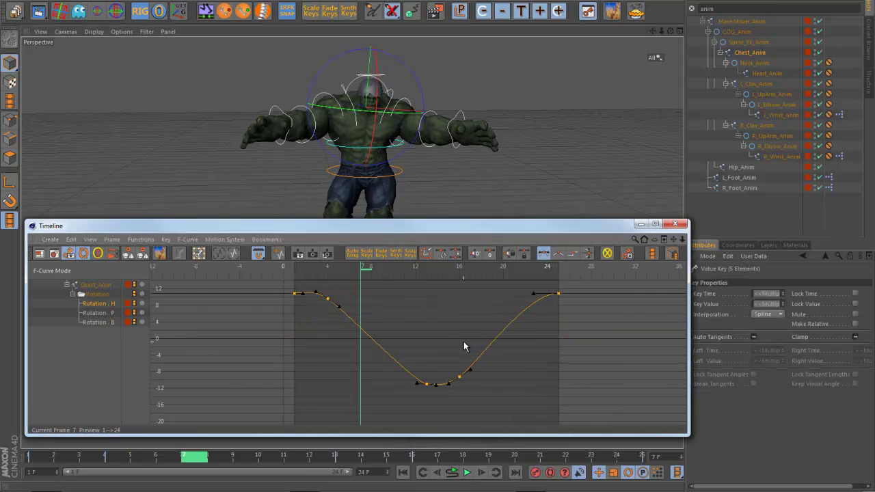
pyautogui.press('h')
pyautogui.keyDown('alt'); pyautogui.moveTo(414, 353); pyautogui.dragTo(290, 313, button='right'); pyautogui.keyUp('alt')
pyautogui.keyDown('alt'); pyautogui.moveTo(290, 312); pyautogui.dragTo(320, 377, button='middle'); pyautogui.keyUp('alt')
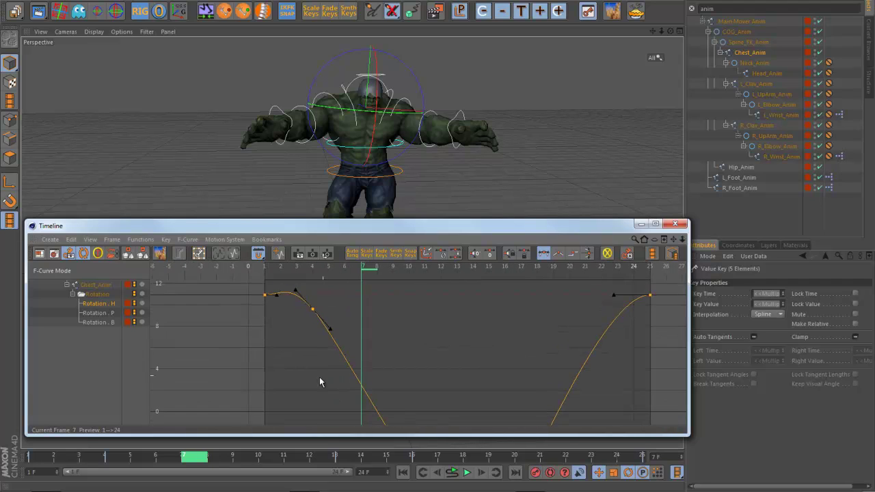
pyautogui.keyDown('alt'); pyautogui.moveTo(319, 376); pyautogui.dragTo(360, 400, button='right'); pyautogui.keyUp('alt')
pyautogui.keyDown('alt'); pyautogui.moveTo(359, 400); pyautogui.dragTo(354, 358, button='middle'); pyautogui.keyUp('alt')
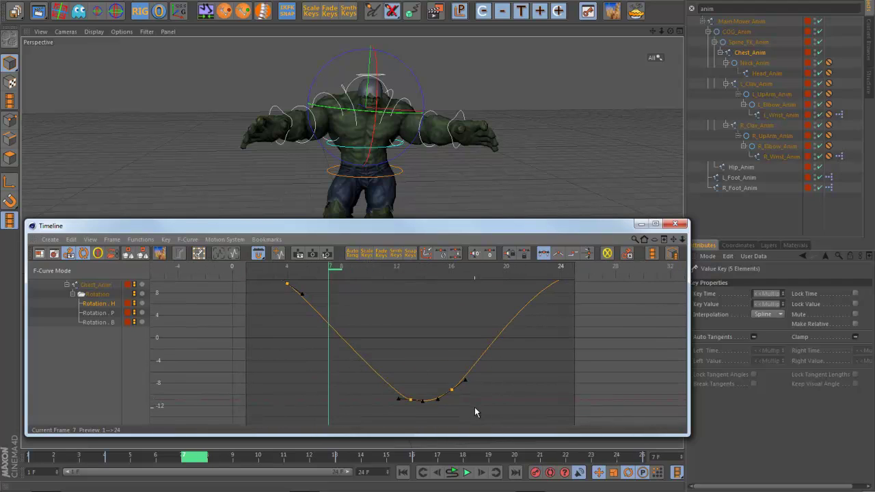
pyautogui.moveTo(438, 373); pyautogui.dragTo(439, 363)
pyautogui.keyDown('shift'); pyautogui.click(299, 306); pyautogui.keyUp('shift')
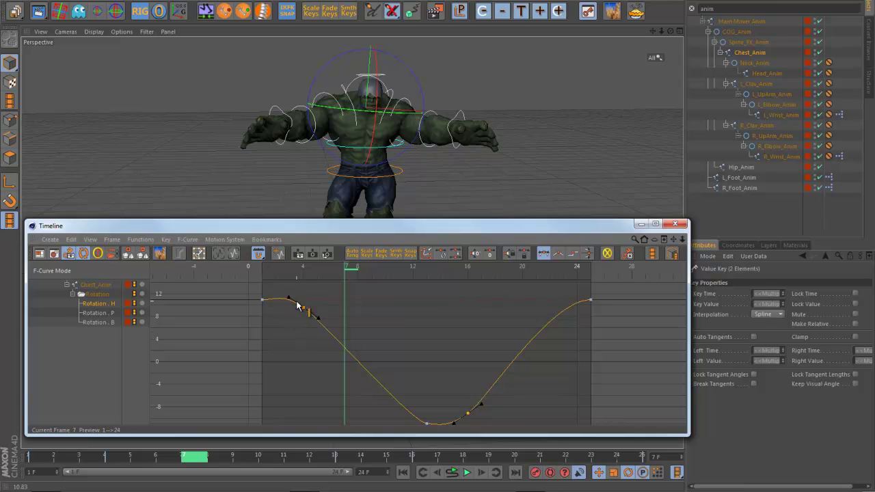
pyautogui.click(365, 255)
pyautogui.click(365, 254)
pyautogui.click(364, 255)
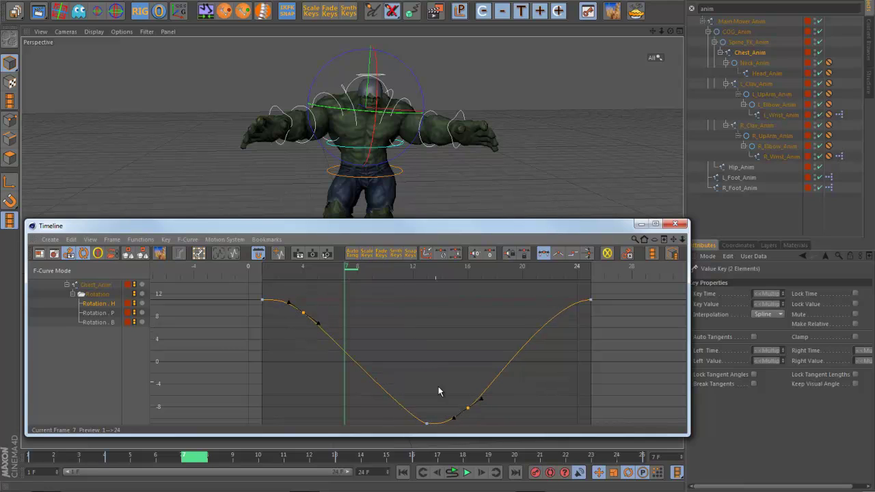
# With the walk playing from above, select all chest Rotation . H keys and scale them down to peaks of about 9°
pyautogui.click(466, 473)
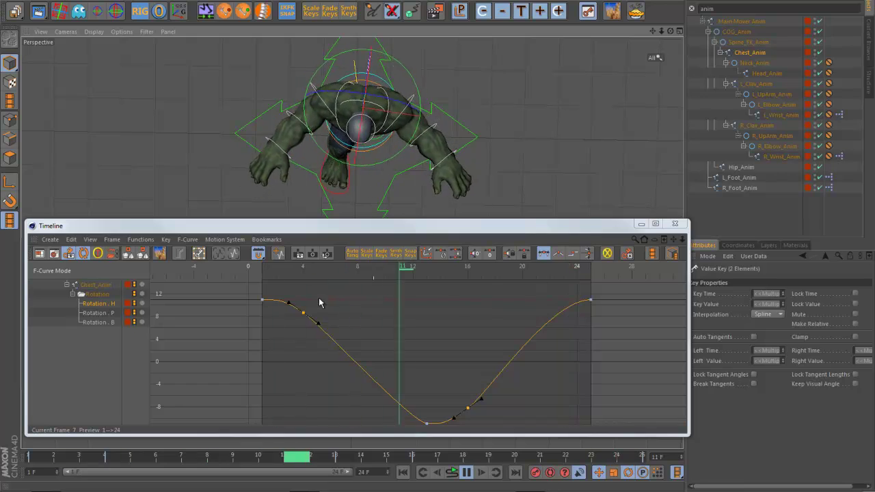
pyautogui.press('h')
pyautogui.moveTo(627, 419); pyautogui.dragTo(561, 391)
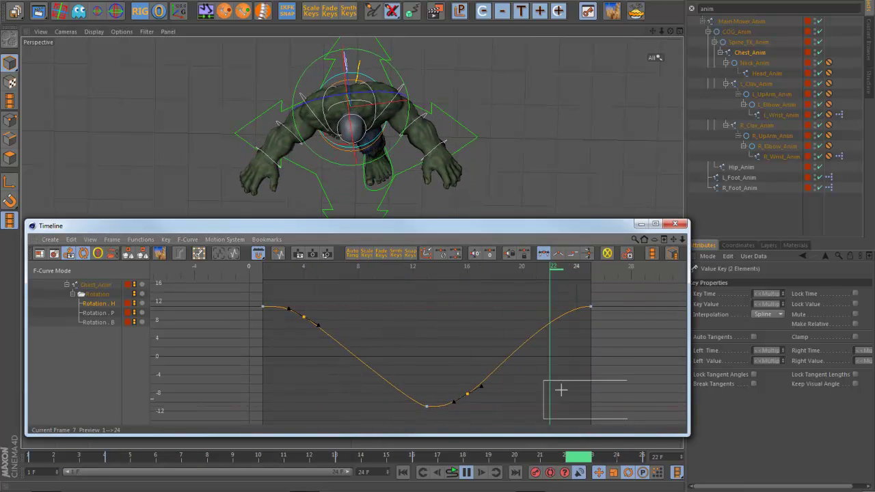
pyautogui.moveTo(255, 279); pyautogui.dragTo(254, 279)
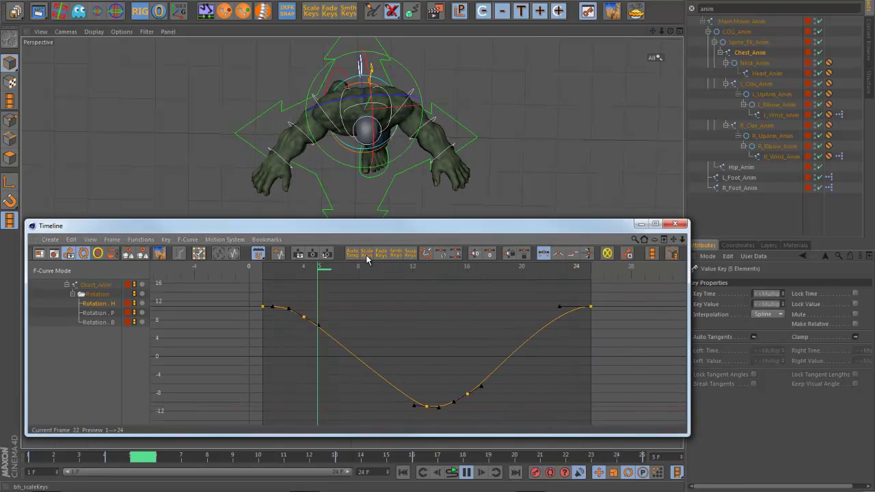
pyautogui.click(367, 257)
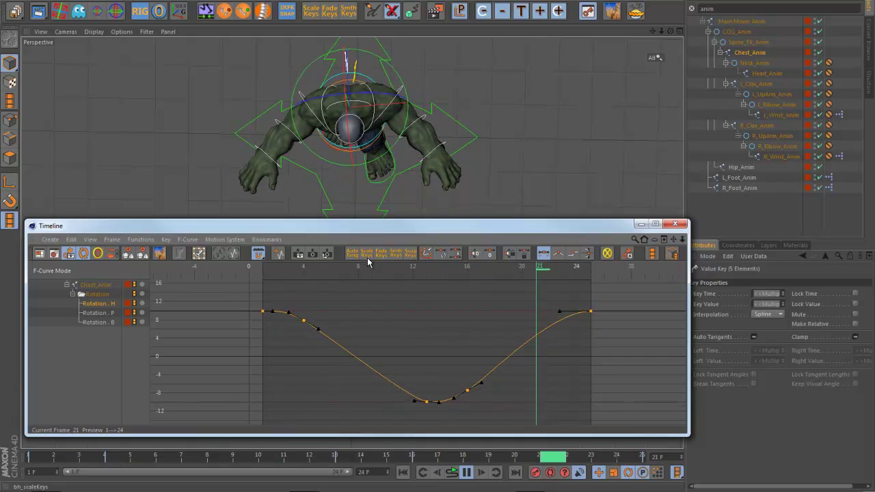
pyautogui.click(367, 258)
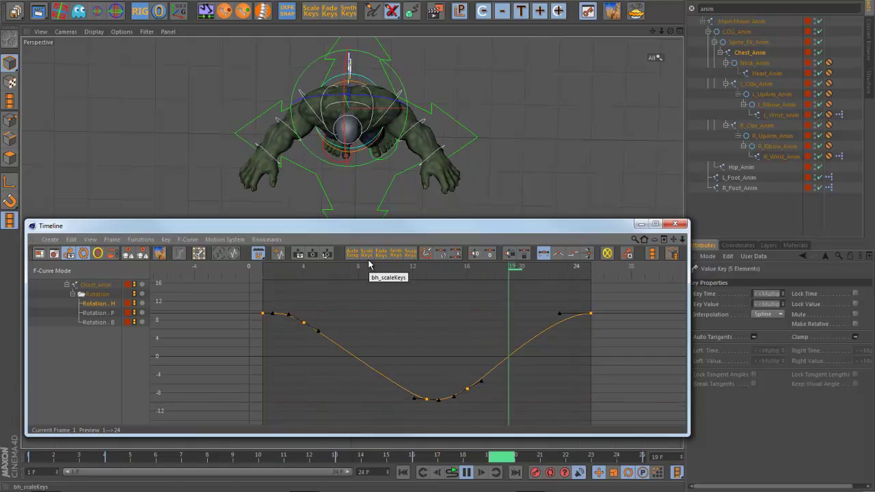
pyautogui.click(367, 258)
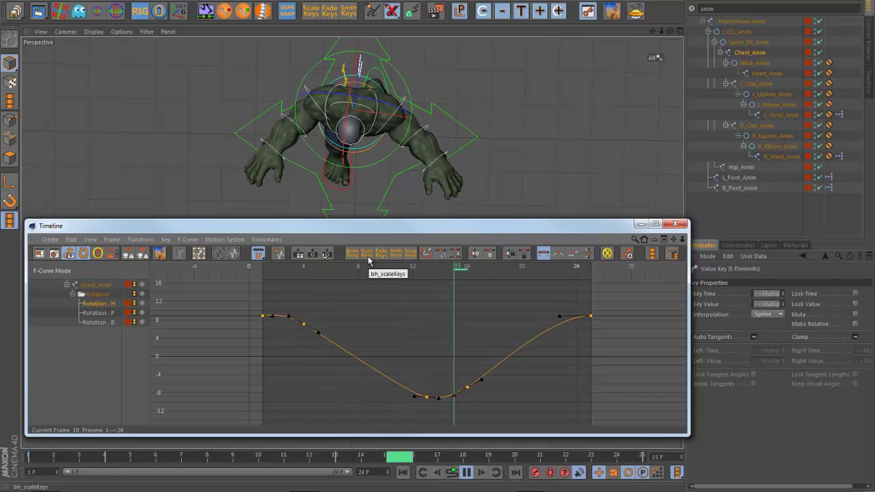
# Scale the chest's Rotation . H keys down to peaks of about 8°, minimize the timeline window and review the playing walk
pyautogui.click(368, 258)
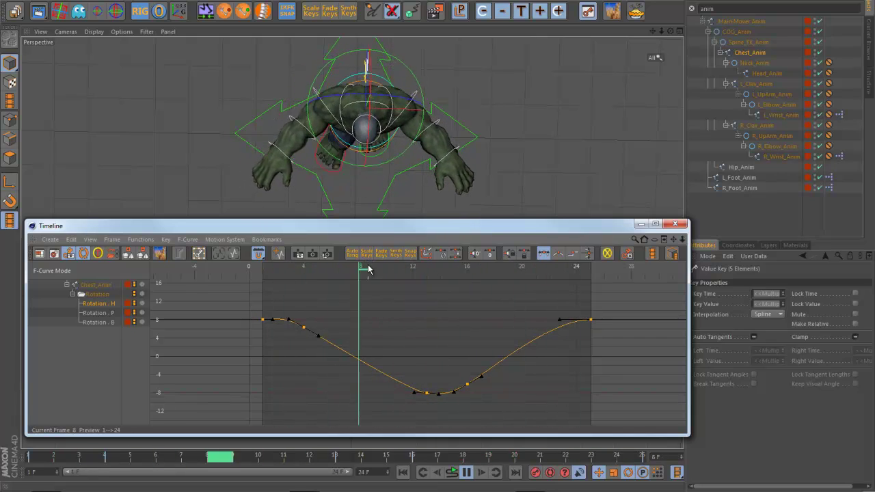
pyautogui.keyDown('alt'); pyautogui.moveTo(557, 155); pyautogui.dragTo(571, 106); pyautogui.keyUp('alt')
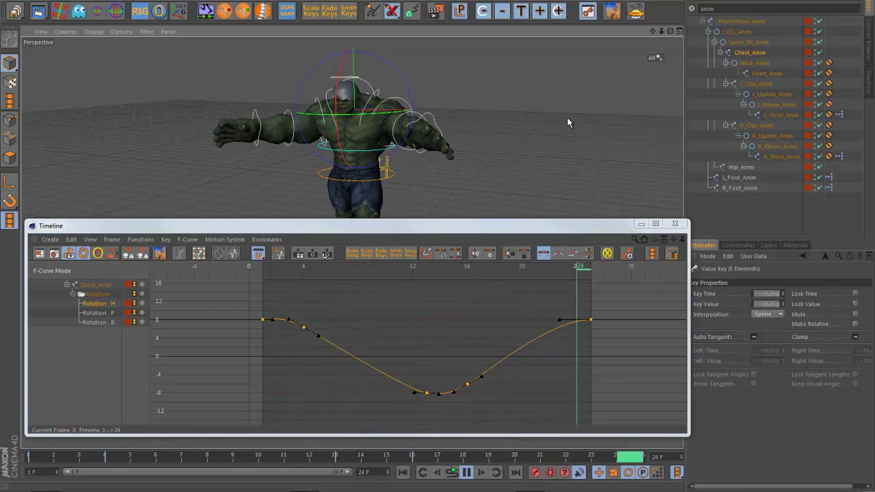
pyautogui.click(641, 224)
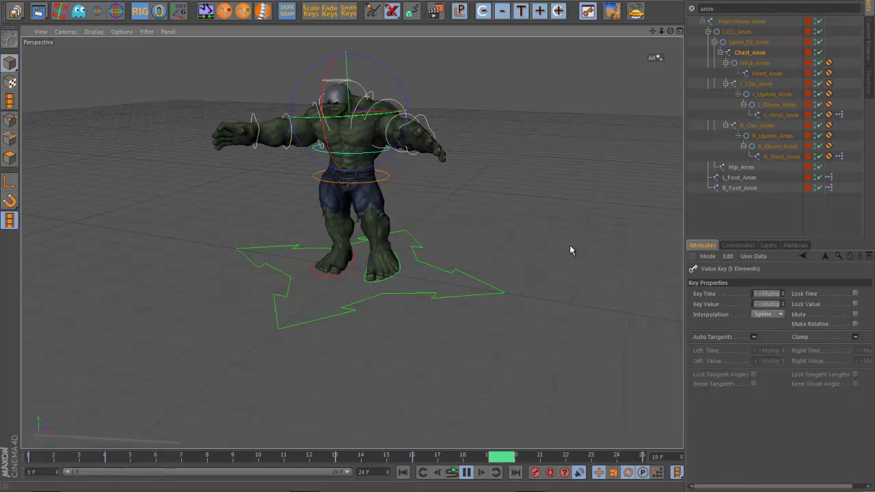
pyautogui.keyDown('alt'); pyautogui.moveTo(551, 289); pyautogui.dragTo(501, 285); pyautogui.keyUp('alt')
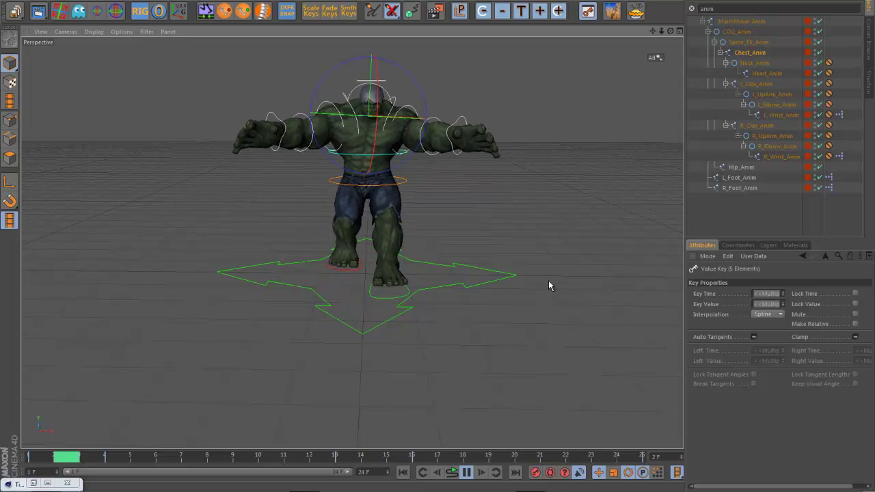
pyautogui.keyDown('alt'); pyautogui.moveTo(510, 306); pyautogui.dragTo(523, 286); pyautogui.keyUp('alt')
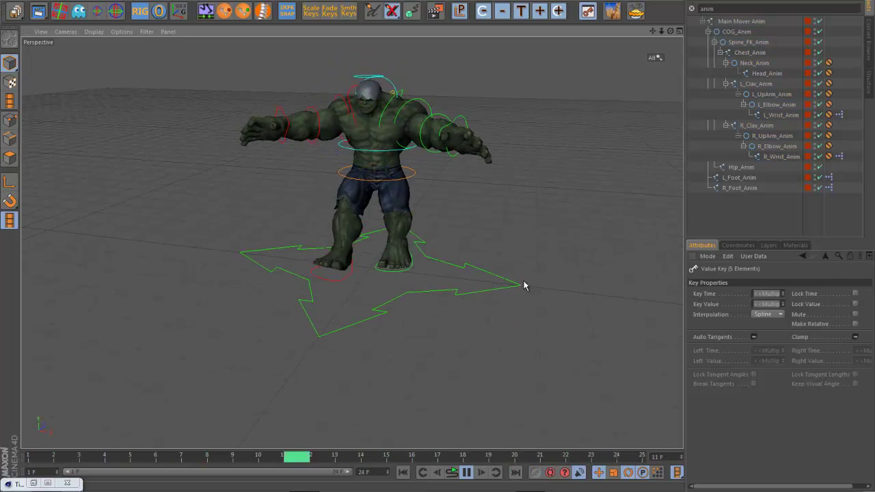
pyautogui.click(464, 472)
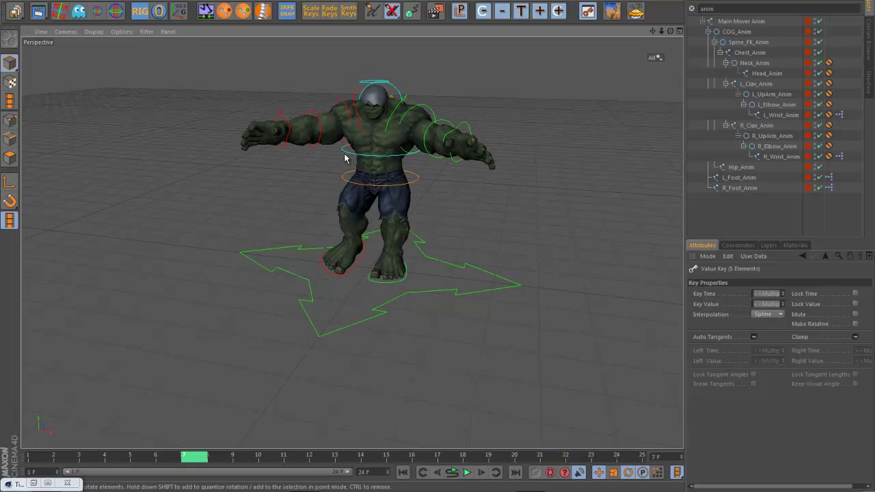
# Inspect the spine and chest controls and play the walk from the front and side to judge the upper-body motion
pyautogui.click(365, 142)
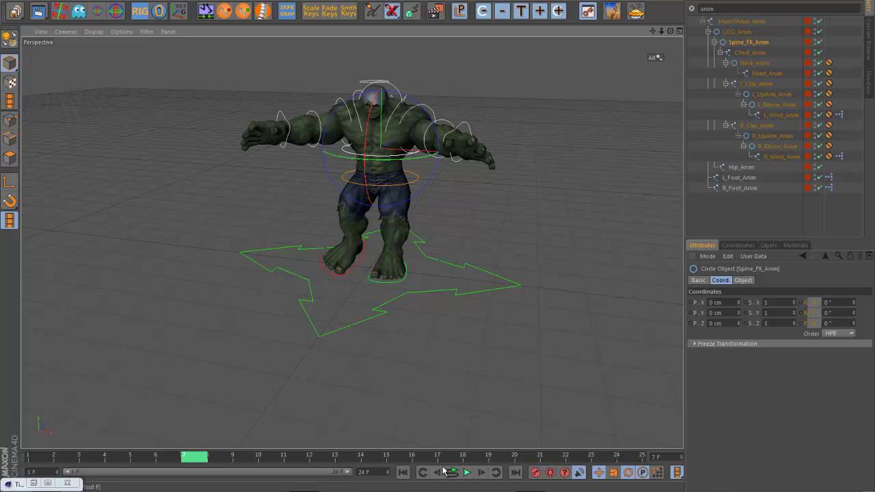
pyautogui.keyDown('alt'); pyautogui.moveTo(519, 298); pyautogui.dragTo(502, 155); pyautogui.keyUp('alt')
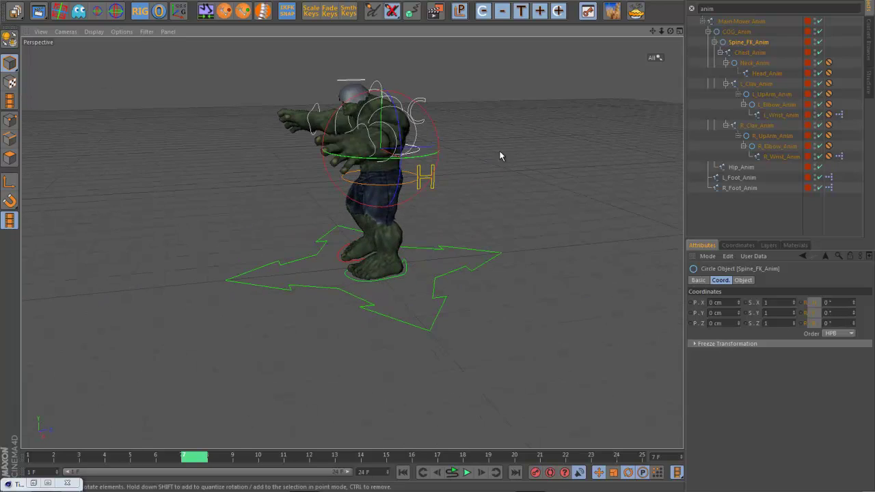
pyautogui.click(425, 103)
pyautogui.click(422, 108)
pyautogui.keyDown('alt'); pyautogui.moveTo(422, 107); pyautogui.dragTo(551, 223); pyautogui.keyUp('alt')
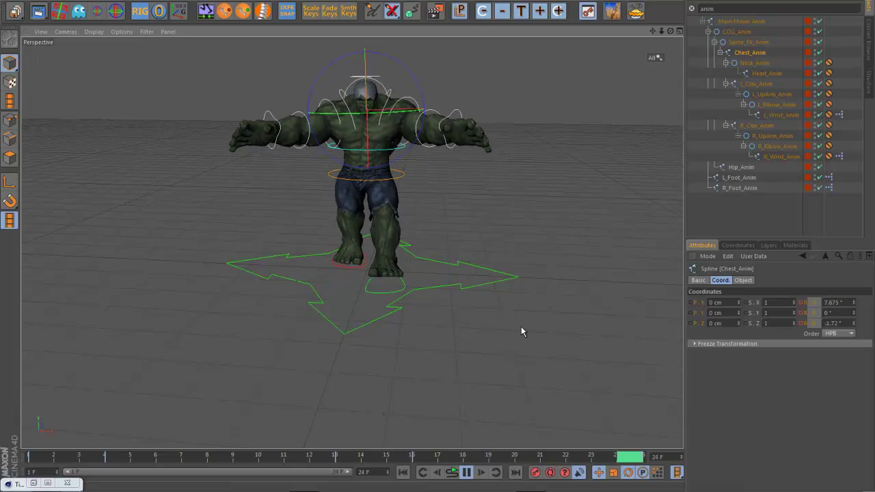
pyautogui.keyDown('alt'); pyautogui.moveTo(541, 340); pyautogui.dragTo(472, 332); pyautogui.keyUp('alt')
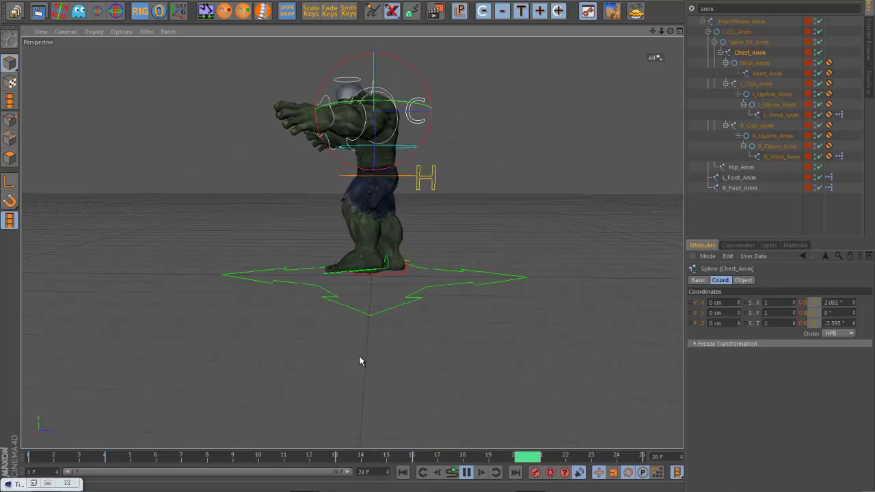
pyautogui.keyDown('alt'); pyautogui.moveTo(359, 357); pyautogui.dragTo(448, 371); pyautogui.keyUp('alt')
pyautogui.keyDown('alt'); pyautogui.moveTo(525, 360); pyautogui.dragTo(581, 365, button='right'); pyautogui.keyUp('alt')
pyautogui.keyDown('alt'); pyautogui.moveTo(496, 361); pyautogui.dragTo(546, 330, button='middle'); pyautogui.keyUp('alt')
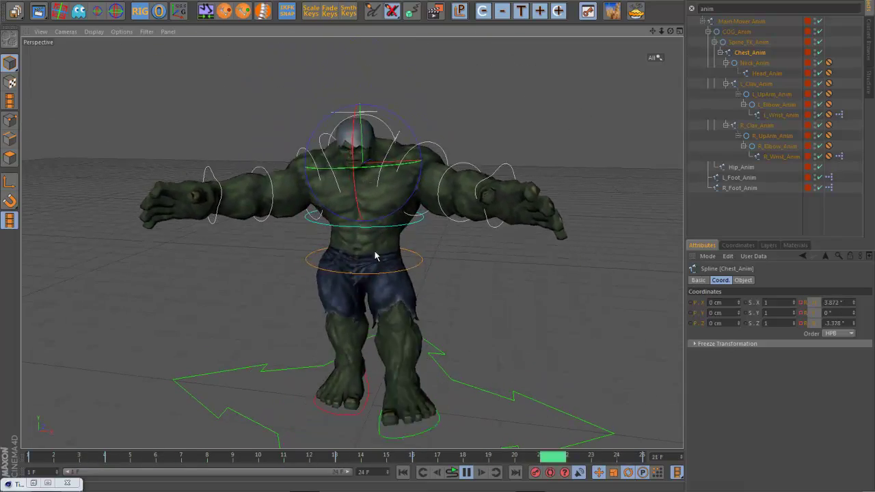
# Extend the animation range to frame 25 and key the spine control's neutral rotation at frames 1, 13 and 25
pyautogui.click(467, 473)
pyautogui.click(323, 236)
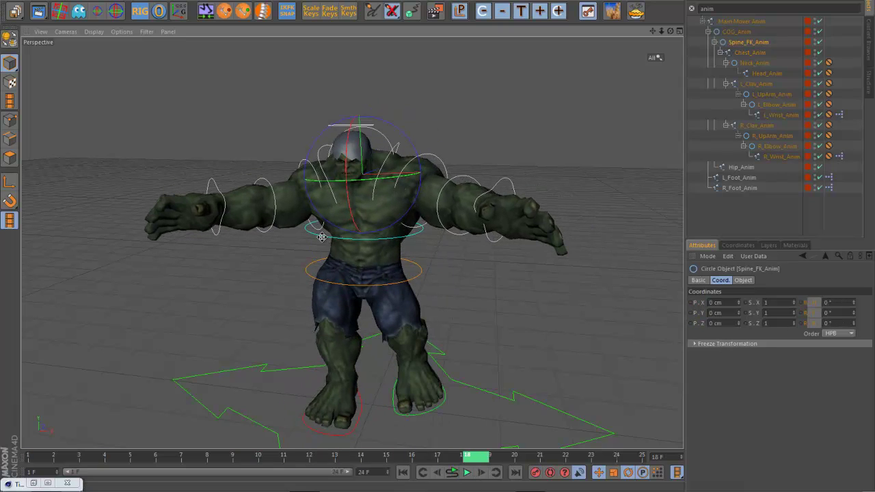
pyautogui.moveTo(348, 230); pyautogui.dragTo(442, 268)
pyautogui.keyDown('alt'); pyautogui.moveTo(537, 294); pyautogui.dragTo(456, 284); pyautogui.keyUp('alt')
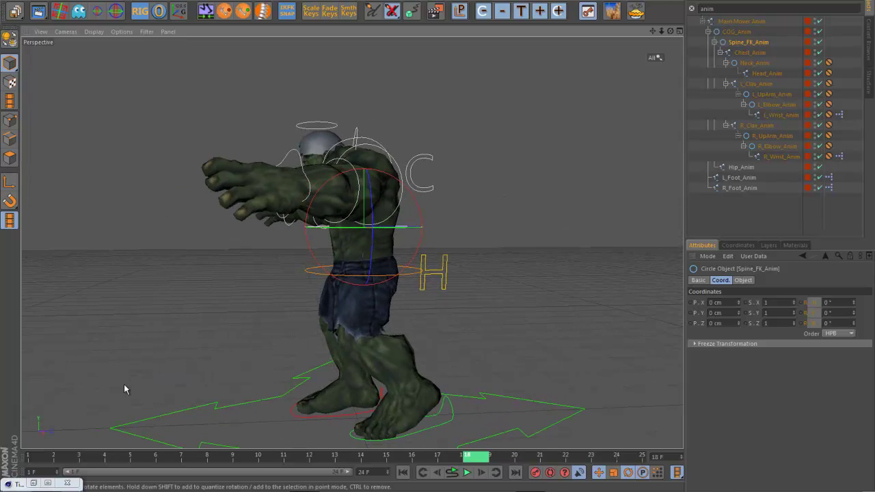
pyautogui.click(34, 456)
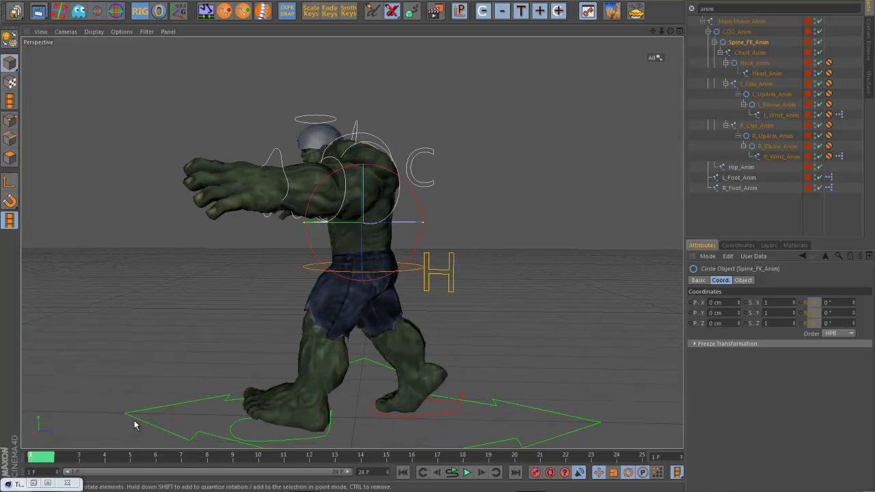
pyautogui.keyDown('alt'); pyautogui.moveTo(478, 314); pyautogui.dragTo(517, 308); pyautogui.keyUp('alt')
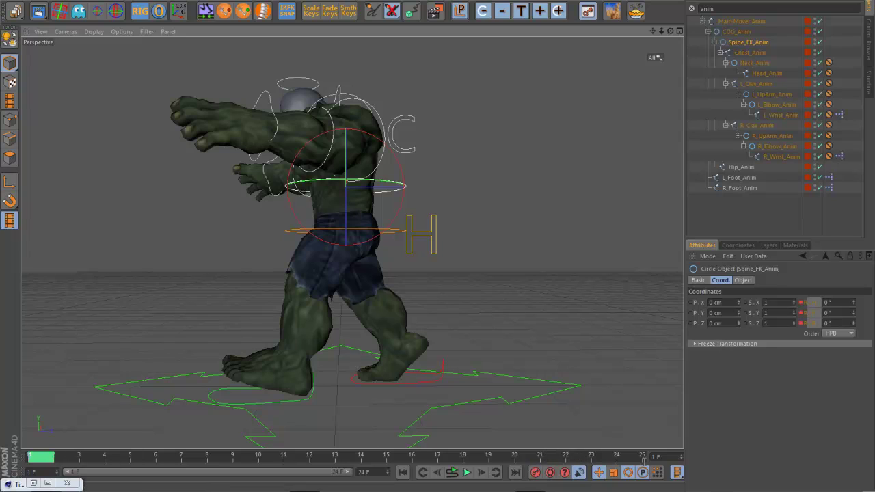
pyautogui.doubleClick(388, 470)
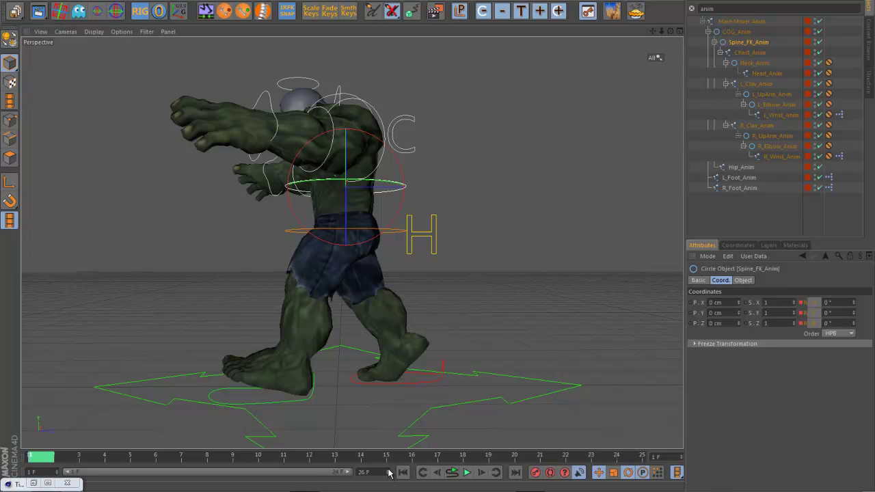
pyautogui.click(332, 457)
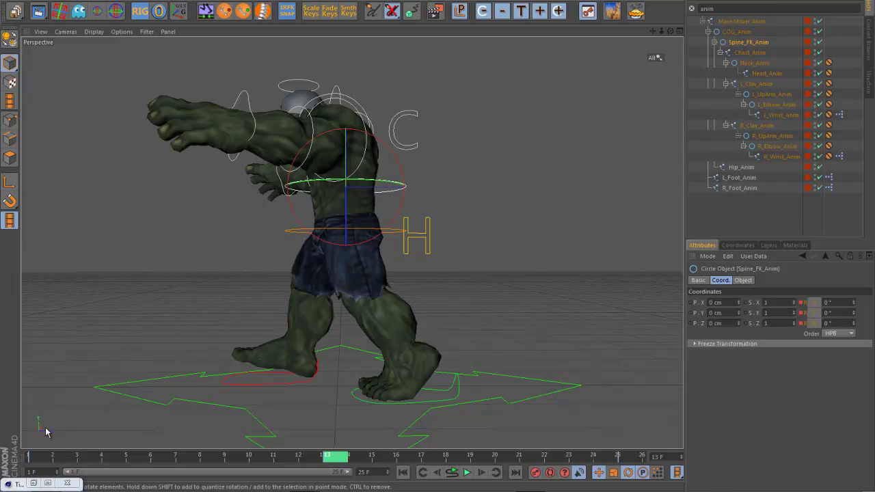
# Try to pitch the spine control to about -2.4° at frame 4 without recording a key
pyautogui.click(56, 457)
pyautogui.moveTo(71, 457); pyautogui.dragTo(115, 456)
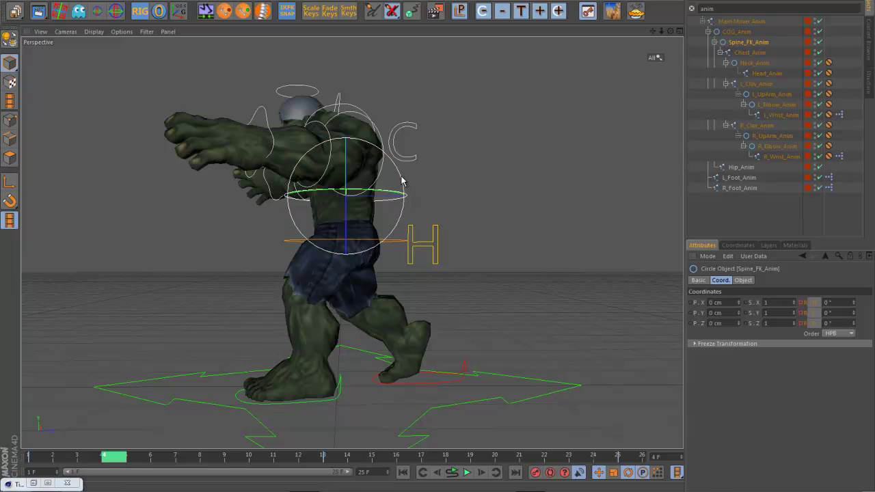
pyautogui.moveTo(401, 179); pyautogui.dragTo(402, 182)
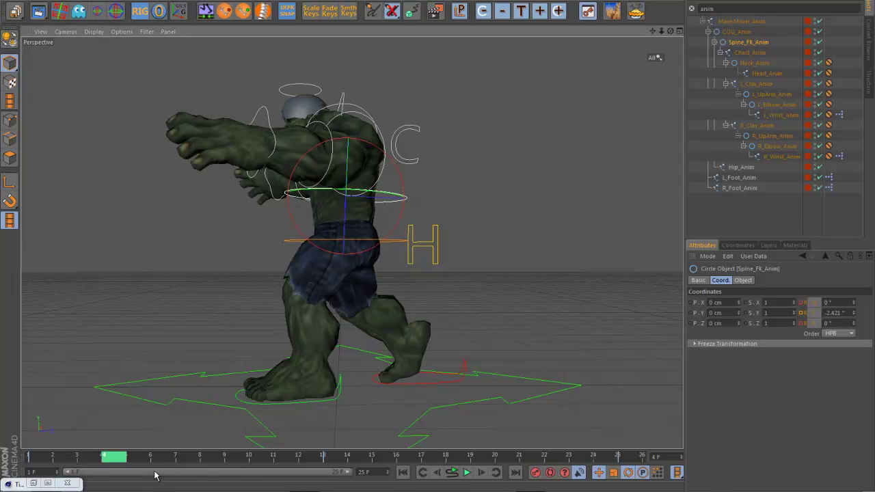
pyautogui.click(410, 458)
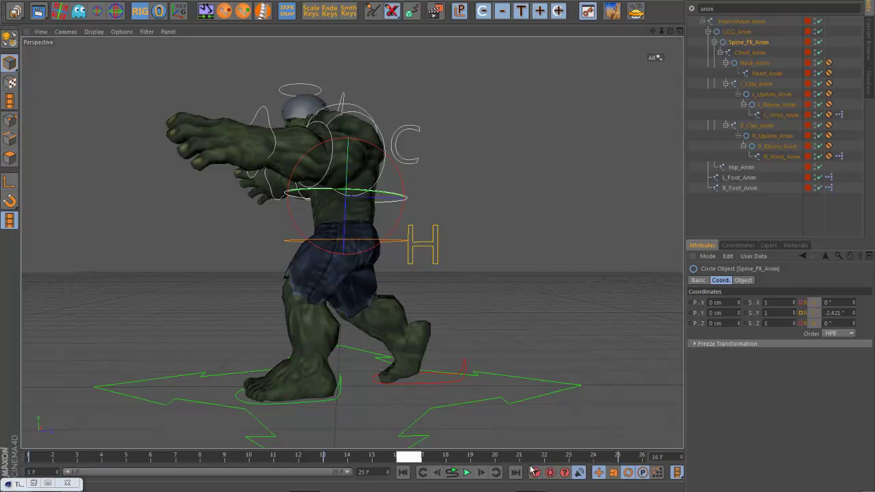
# Turn on automatic keying and set the spine control's pitch rotation to -4° at frame 4
pyautogui.click(106, 455)
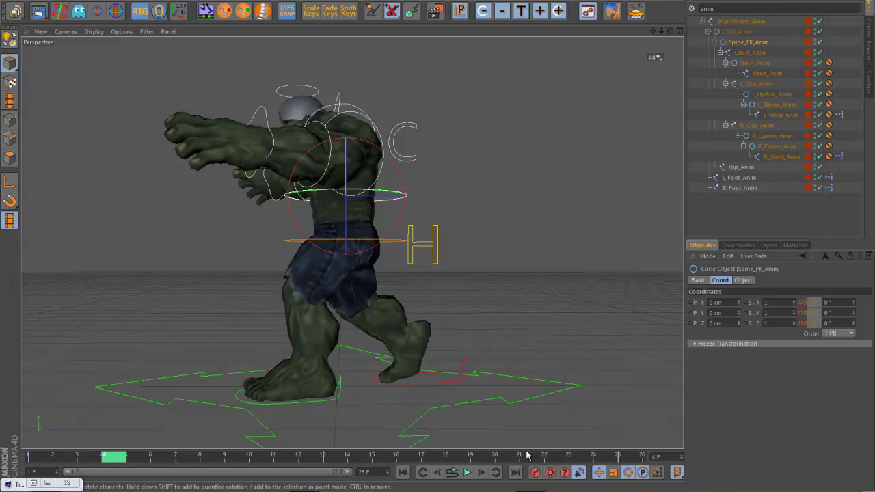
pyautogui.click(549, 472)
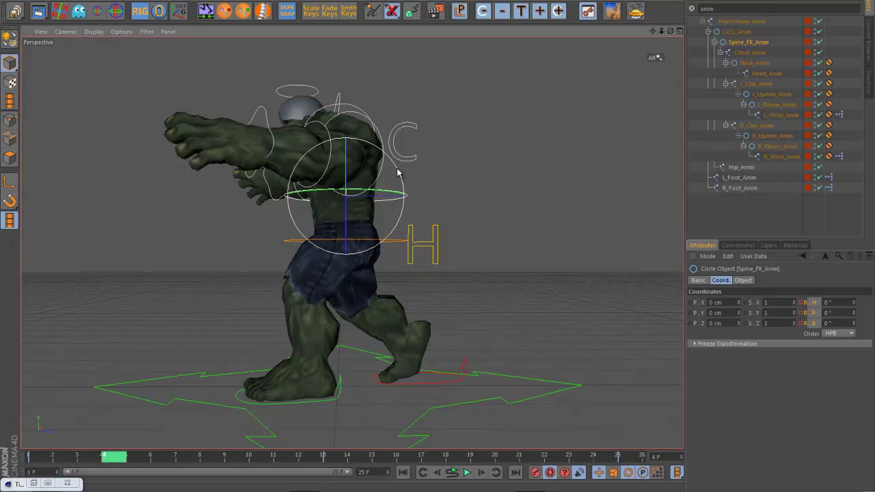
pyautogui.moveTo(402, 170); pyautogui.dragTo(399, 176)
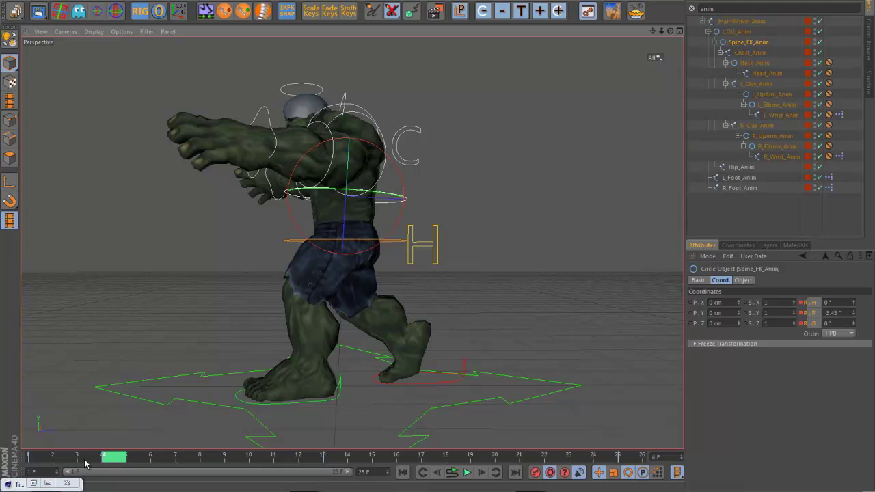
pyautogui.moveTo(112, 459)
pyautogui.mouseDown()
pyautogui.moveTo(65, 459)
pyautogui.moveTo(136, 459)
pyautogui.moveTo(113, 468)
pyautogui.mouseUp()
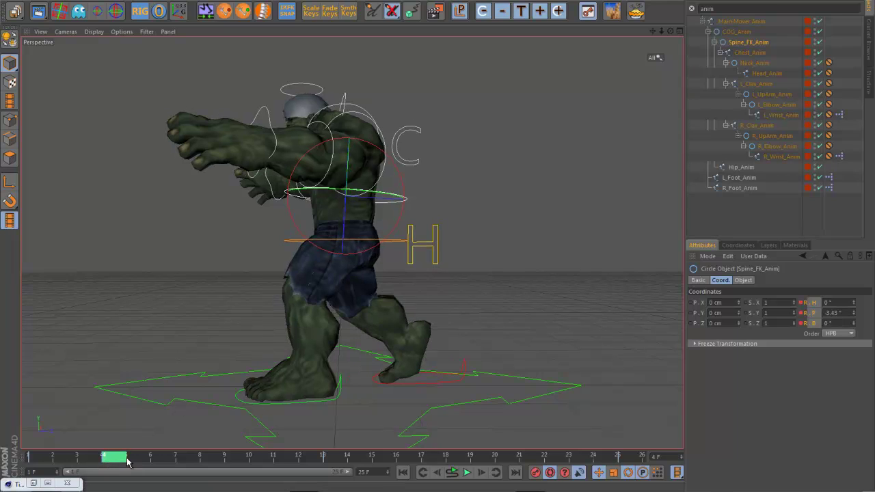
pyautogui.doubleClick(846, 312)
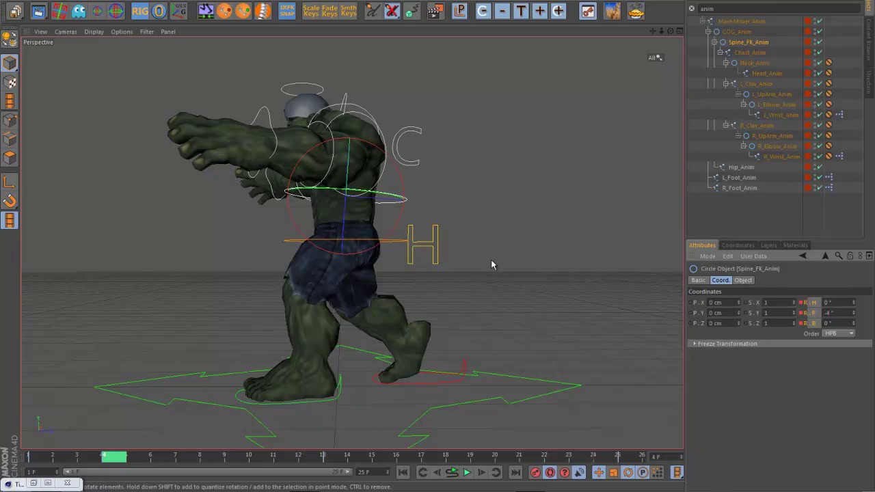
# Enter a keyed pitch rotation for the spine control at frame 16 and play the walk briefly
pyautogui.moveTo(344, 458); pyautogui.dragTo(409, 458)
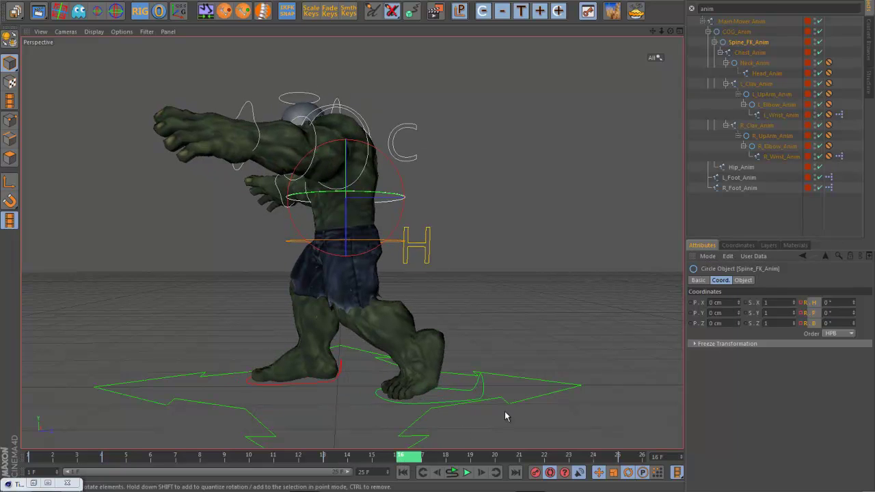
pyautogui.doubleClick(833, 312)
pyautogui.press('Return')
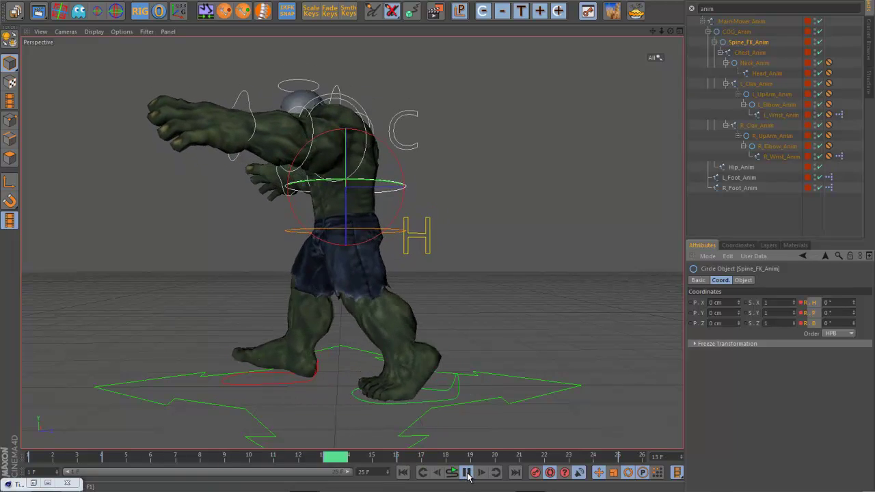
pyautogui.click(467, 472)
# Set the spine control's pitch rotation to 5° at frame 9 and enter a keyed pitch rotation at frame 22
pyautogui.moveTo(60, 462); pyautogui.dragTo(237, 462)
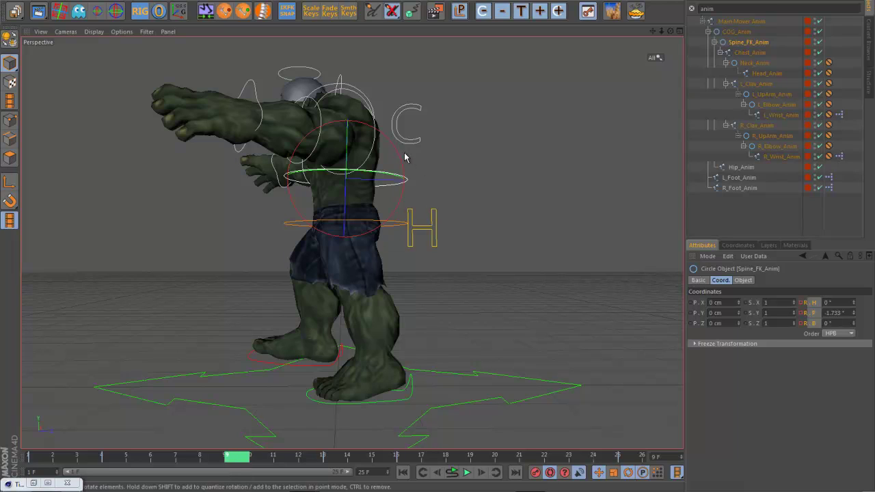
pyautogui.moveTo(400, 157); pyautogui.dragTo(403, 160)
pyautogui.doubleClick(841, 313)
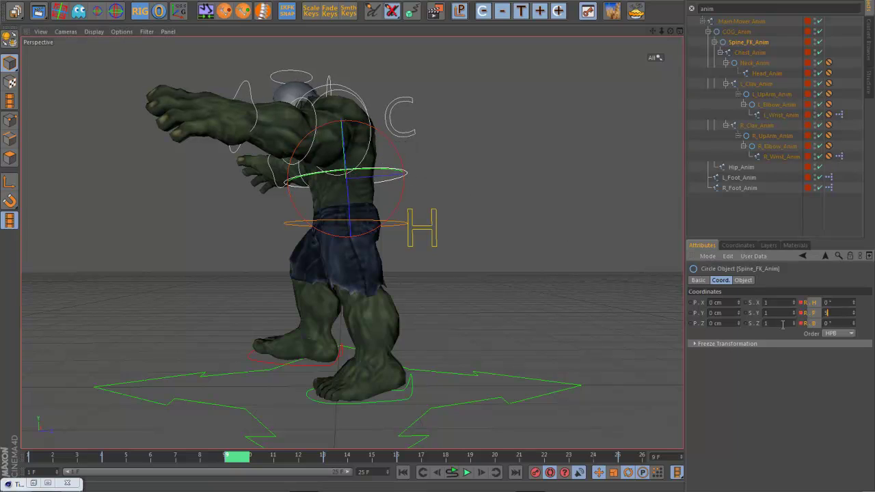
pyautogui.write('5')
pyautogui.press('Return')
pyautogui.click(550, 460)
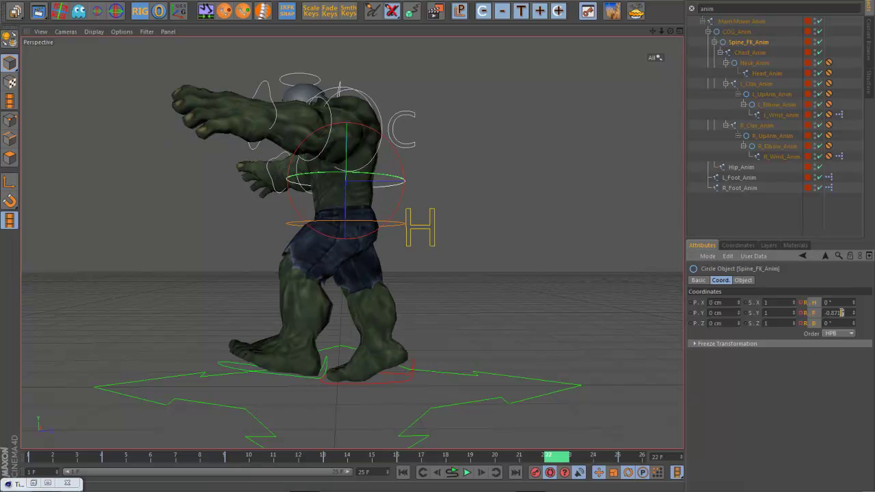
pyautogui.press('Return')
# Play the walk and examine the spine bend at frame 7 from the side and front
pyautogui.click(466, 472)
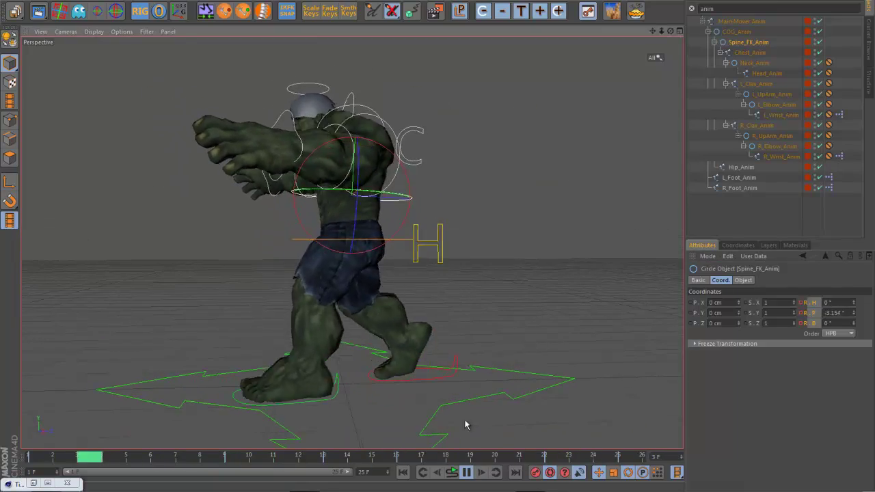
pyautogui.click(467, 472)
pyautogui.moveTo(81, 458); pyautogui.dragTo(184, 465)
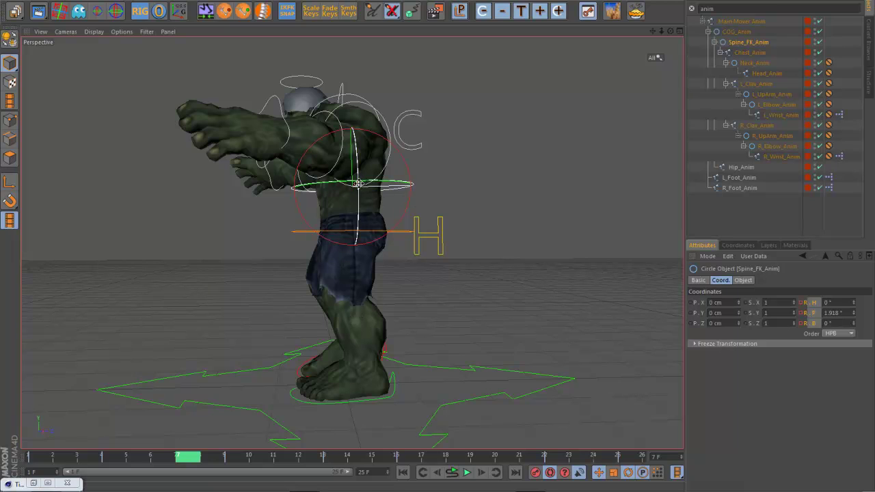
pyautogui.keyDown('alt'); pyautogui.moveTo(449, 312); pyautogui.dragTo(518, 319); pyautogui.keyUp('alt')
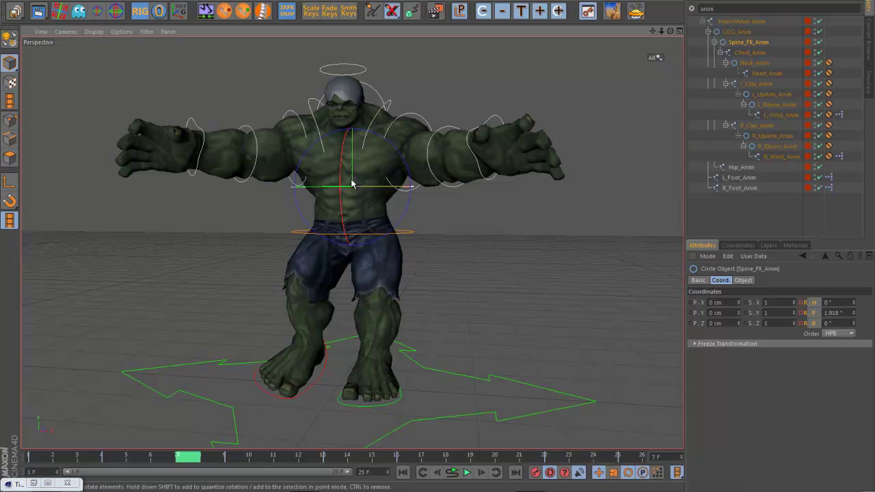
pyautogui.keyDown('alt'); pyautogui.moveTo(336, 246); pyautogui.dragTo(354, 262); pyautogui.keyUp('alt')
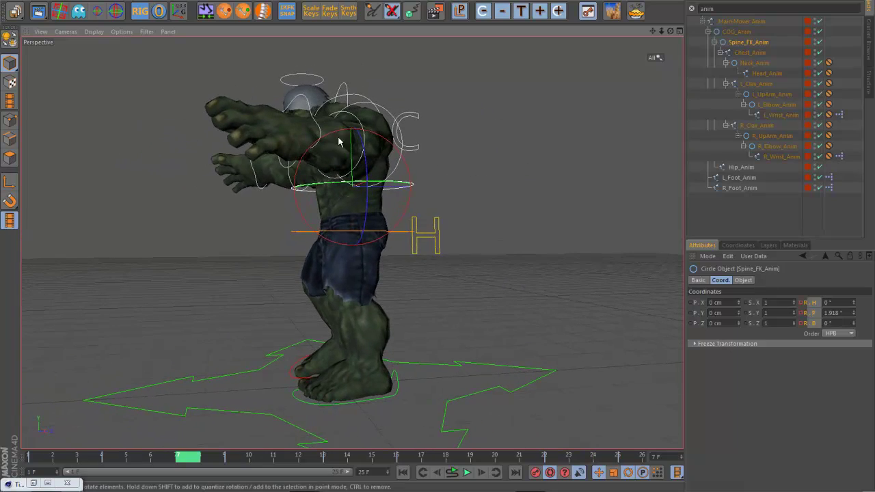
pyautogui.keyDown('alt'); pyautogui.moveTo(427, 88); pyautogui.dragTo(574, 139); pyautogui.keyUp('alt')
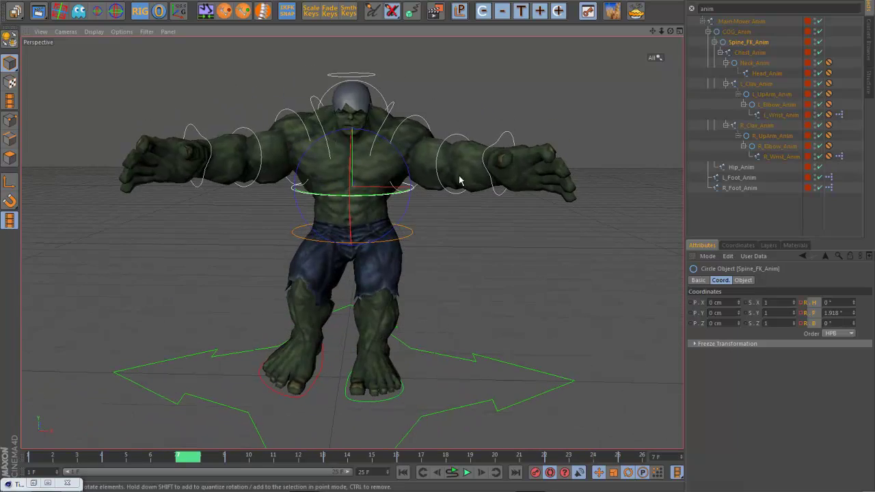
# Examine the spine bend between frames 1 and 16 from the front and side, and play the walk briefly
pyautogui.keyDown('alt'); pyautogui.moveTo(460, 180); pyautogui.dragTo(457, 264); pyautogui.keyUp('alt')
pyautogui.click(46, 457)
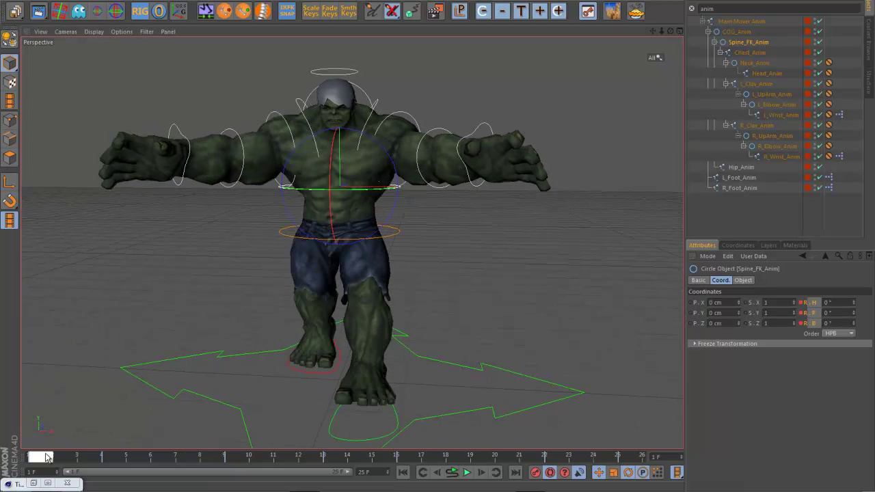
pyautogui.moveTo(47, 457); pyautogui.dragTo(86, 470)
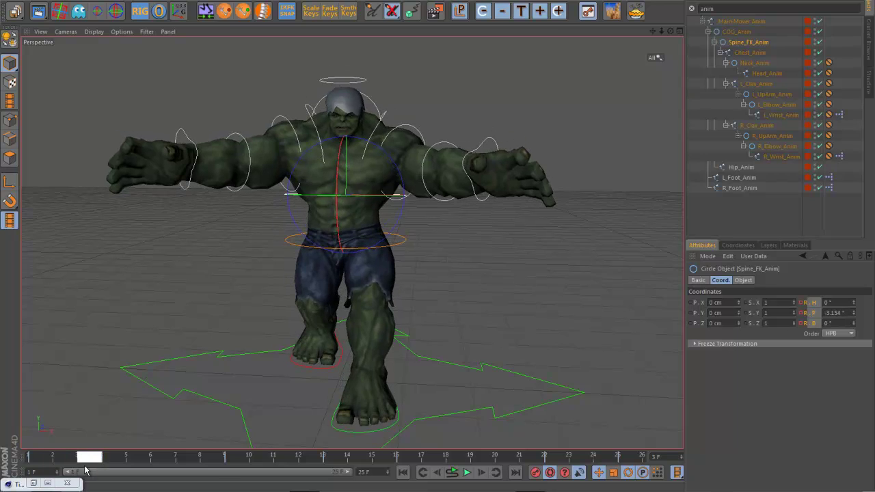
pyautogui.keyDown('alt'); pyautogui.moveTo(284, 420); pyautogui.dragTo(130, 382); pyautogui.keyUp('alt')
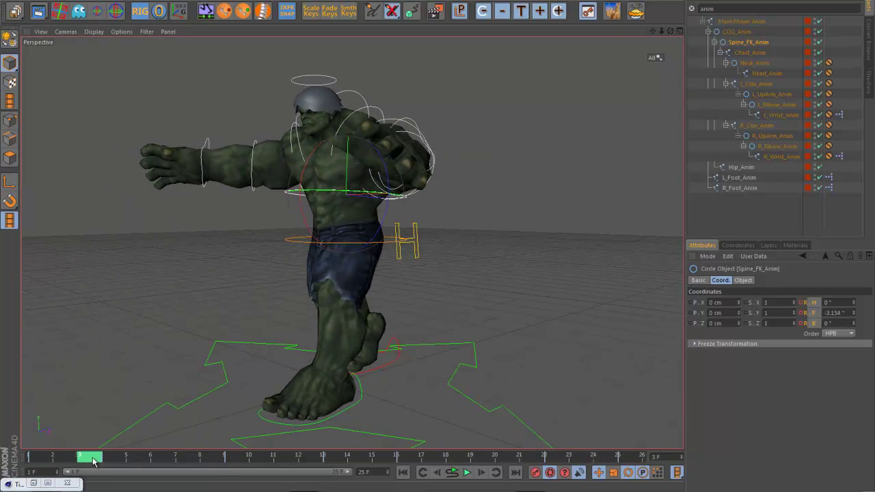
pyautogui.moveTo(92, 459); pyautogui.dragTo(228, 464)
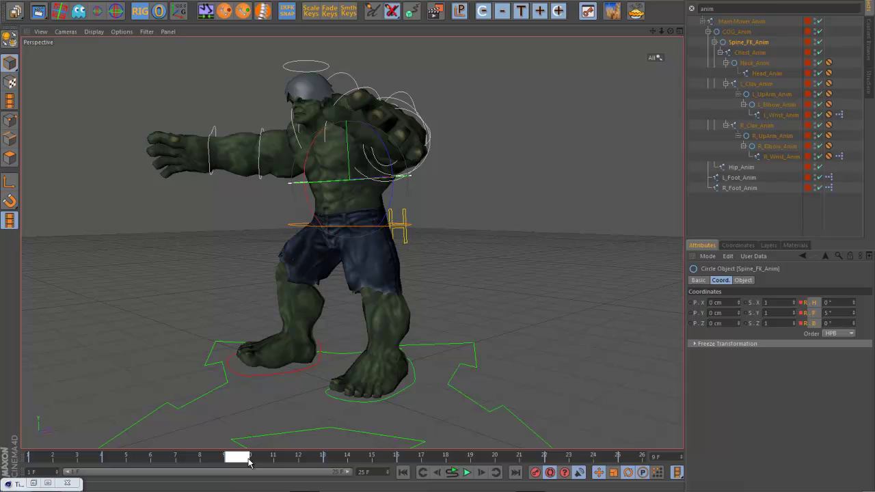
pyautogui.moveTo(248, 462); pyautogui.dragTo(408, 458)
pyautogui.keyDown('alt'); pyautogui.moveTo(574, 320); pyautogui.dragTo(533, 331); pyautogui.keyUp('alt')
pyautogui.click(468, 472)
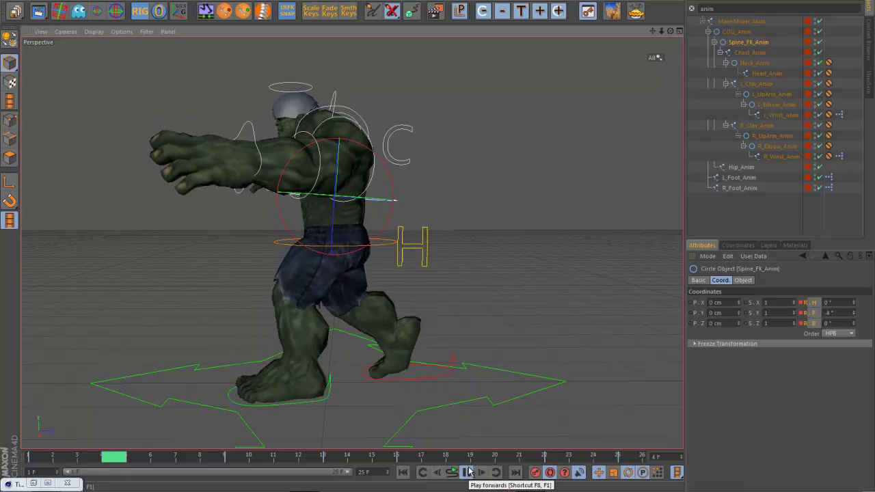
pyautogui.press('F8')
# Display the spine control's pitch rotation curve and slope the tangents of its first and last keys to smooth the loop
pyautogui.click(34, 483)
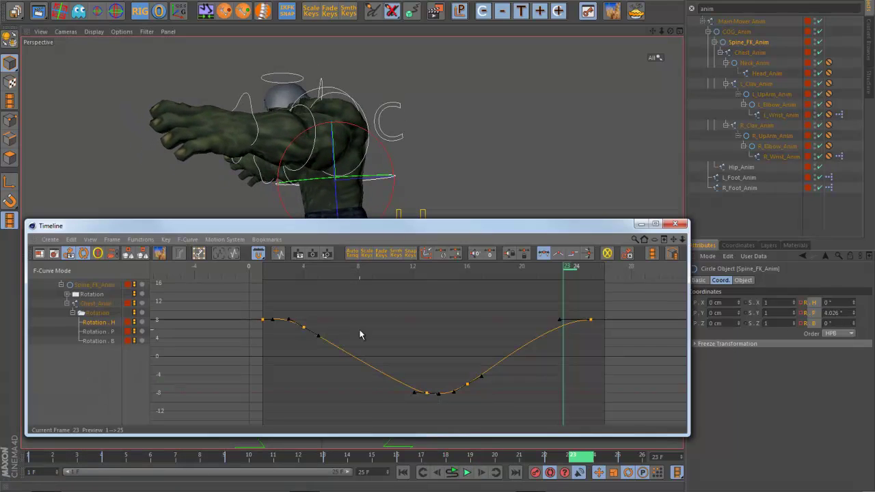
pyautogui.click(66, 294)
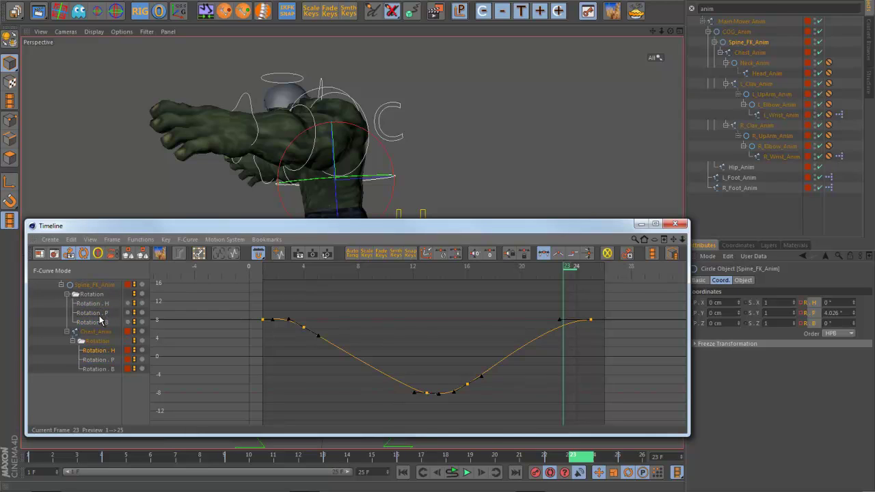
pyautogui.click(95, 312)
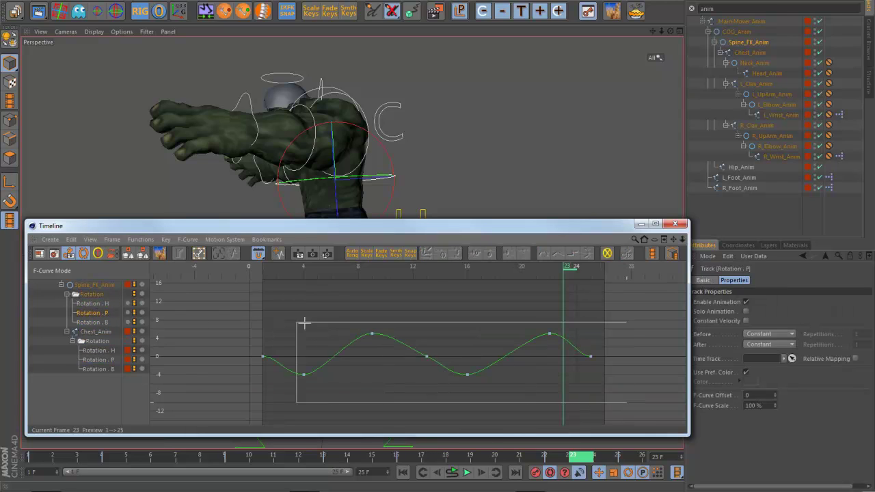
pyautogui.moveTo(304, 322); pyautogui.dragTo(317, 328)
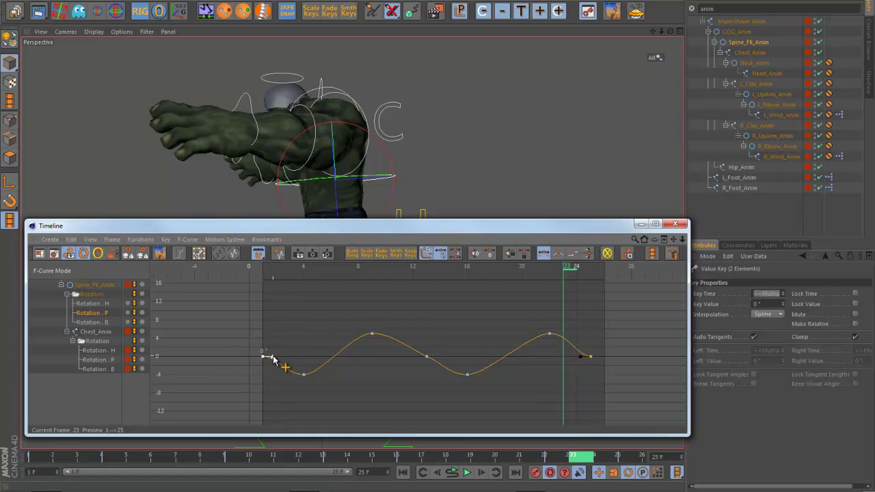
pyautogui.click(428, 357)
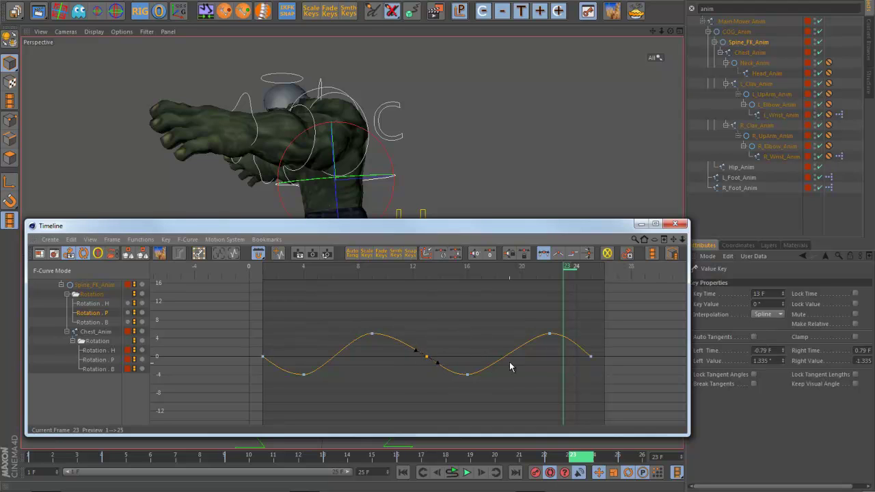
# At frame 1, raise all keys of the spine control's pitch rotation curve together by about 5° so the torso leans further forward
pyautogui.moveTo(54, 456); pyautogui.dragTo(14, 459)
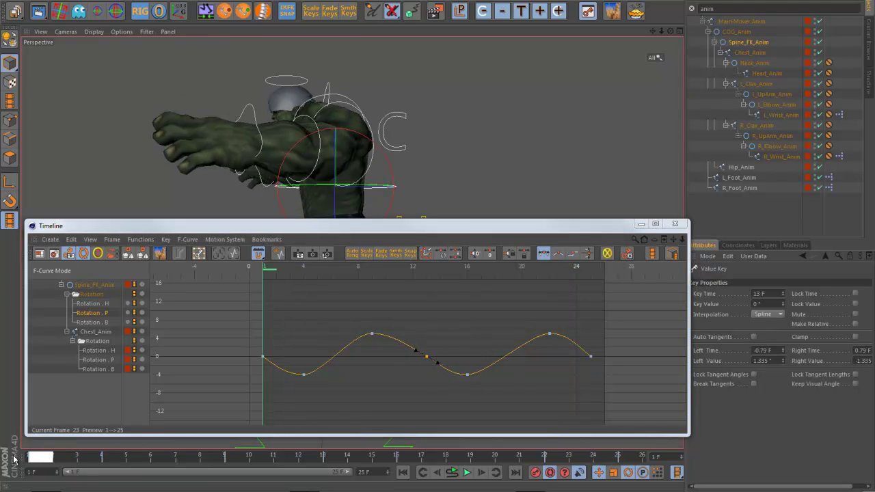
pyautogui.moveTo(414, 228); pyautogui.dragTo(411, 261)
pyautogui.keyDown('alt'); pyautogui.moveTo(466, 212); pyautogui.dragTo(510, 169, button='middle'); pyautogui.keyUp('alt')
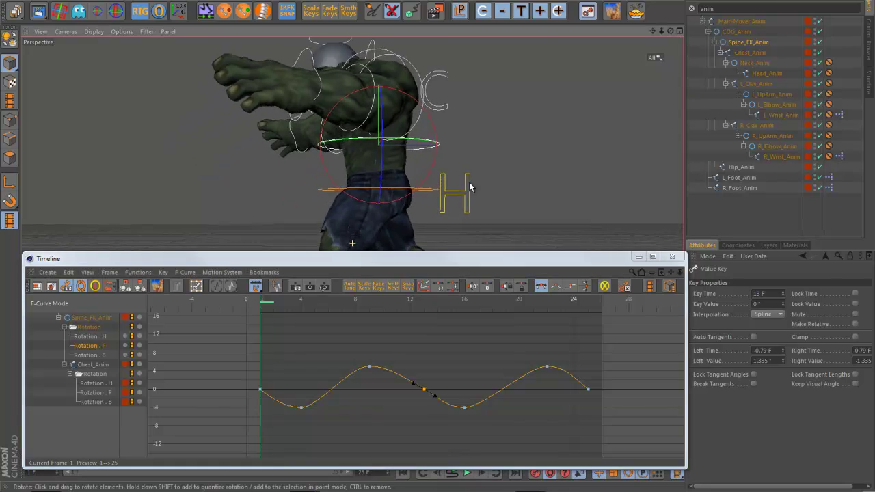
pyautogui.keyDown('alt'); pyautogui.moveTo(411, 214); pyautogui.dragTo(367, 222, button='right'); pyautogui.keyUp('alt')
pyautogui.keyDown('alt'); pyautogui.moveTo(367, 222); pyautogui.dragTo(480, 208); pyautogui.keyUp('alt')
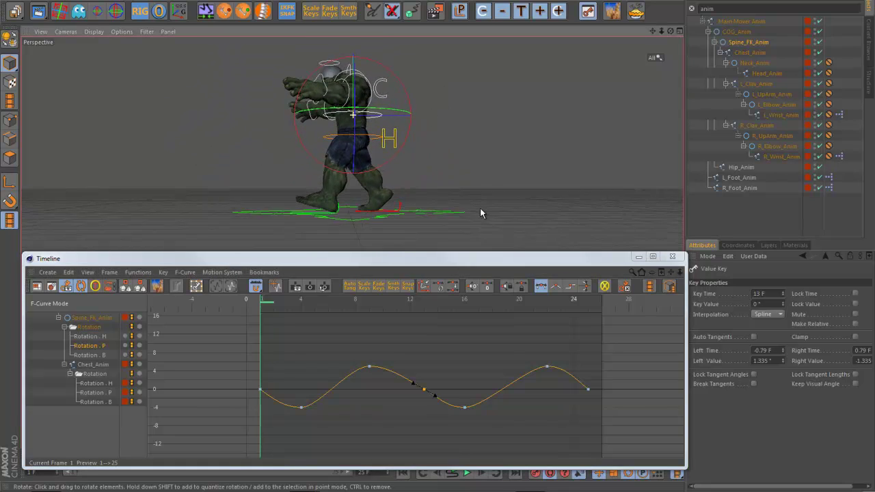
pyautogui.moveTo(239, 322); pyautogui.dragTo(240, 323)
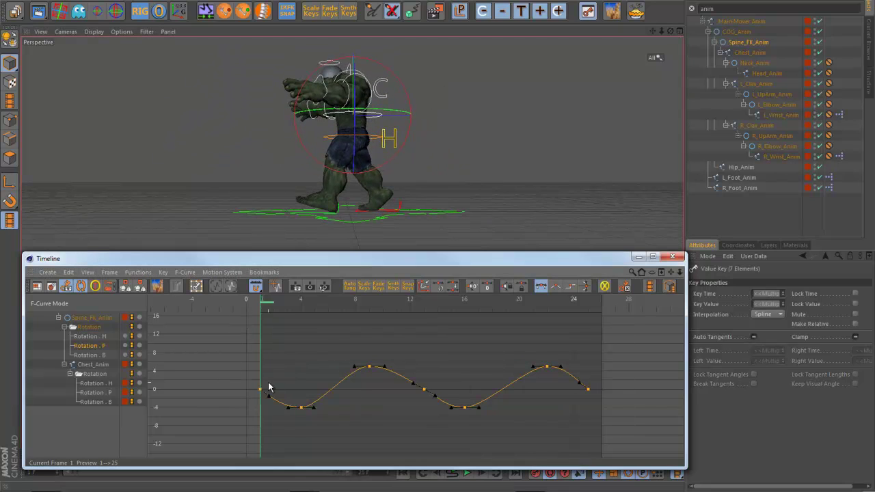
pyautogui.moveTo(263, 394); pyautogui.dragTo(264, 378)
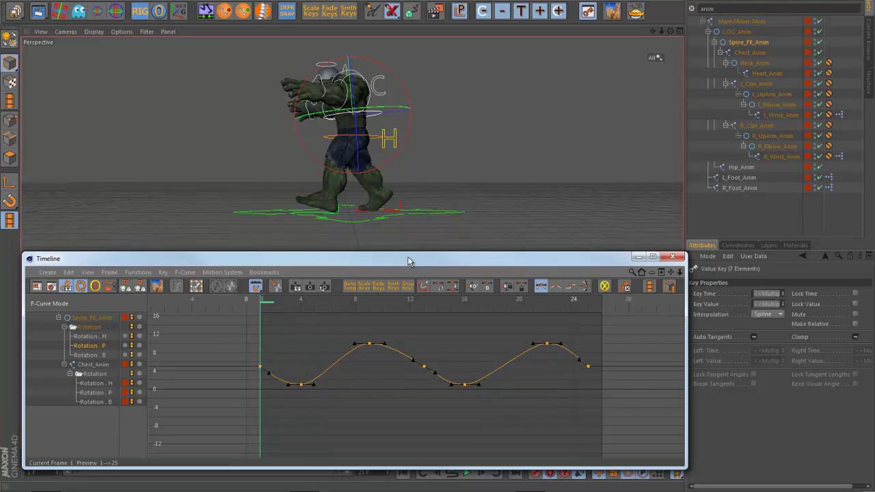
pyautogui.moveTo(408, 258); pyautogui.dragTo(406, 198)
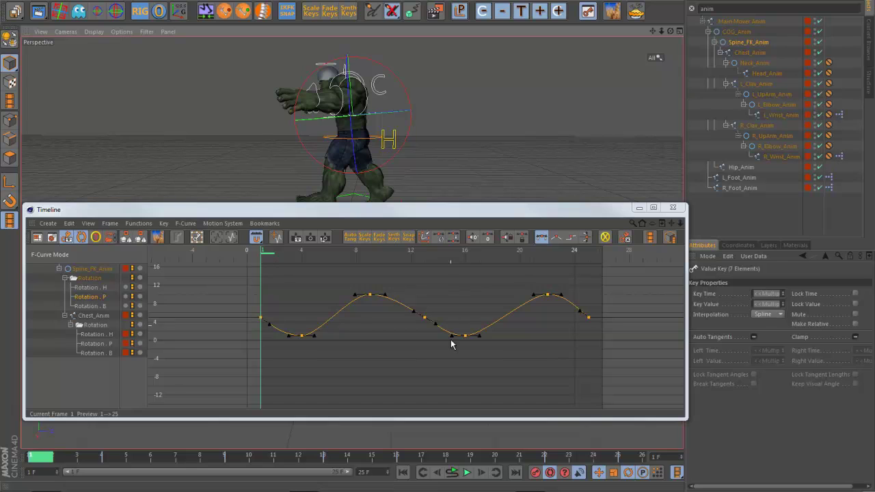
# Play the walk cycle to review the spine's pitch motion, stop playback and minimise the Timeline window
pyautogui.click(465, 473)
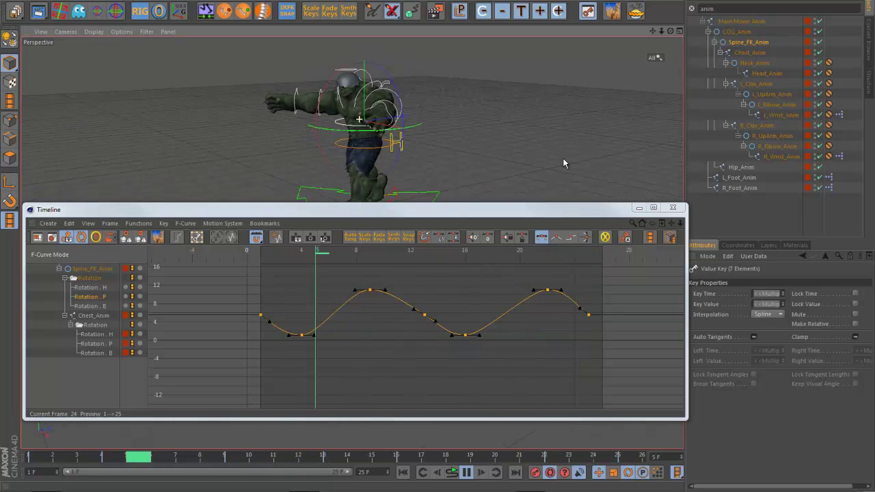
pyautogui.click(653, 207)
pyautogui.press('F8')
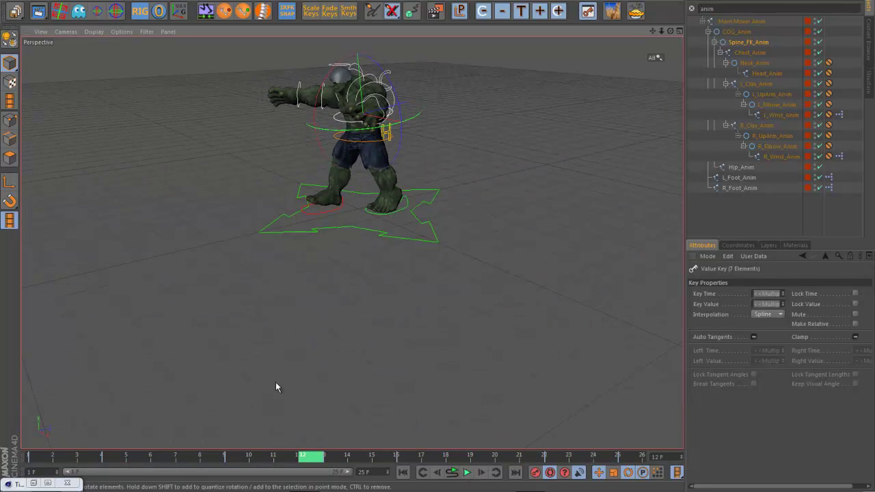
# Go to frame 1 and copy the heading rotation (R.H) animation track of Hip_Anim
pyautogui.keyDown('alt'); pyautogui.moveTo(370, 90); pyautogui.dragTo(442, 103); pyautogui.keyUp('alt')
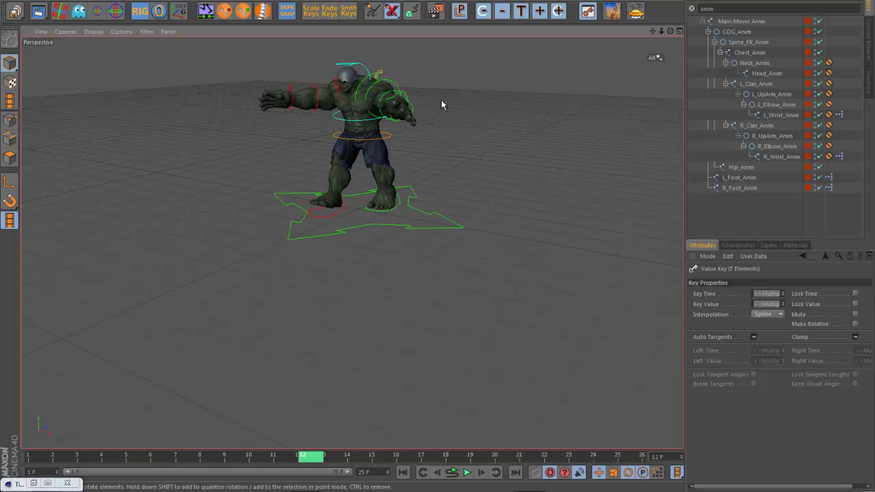
pyautogui.keyDown('alt'); pyautogui.moveTo(442, 103); pyautogui.dragTo(511, 122, button='right'); pyautogui.keyUp('alt')
pyautogui.keyDown('alt'); pyautogui.moveTo(511, 122); pyautogui.dragTo(536, 152, button='middle'); pyautogui.keyUp('alt')
pyautogui.keyDown('alt'); pyautogui.moveTo(537, 152); pyautogui.dragTo(478, 121); pyautogui.keyUp('alt')
pyautogui.click(386, 104)
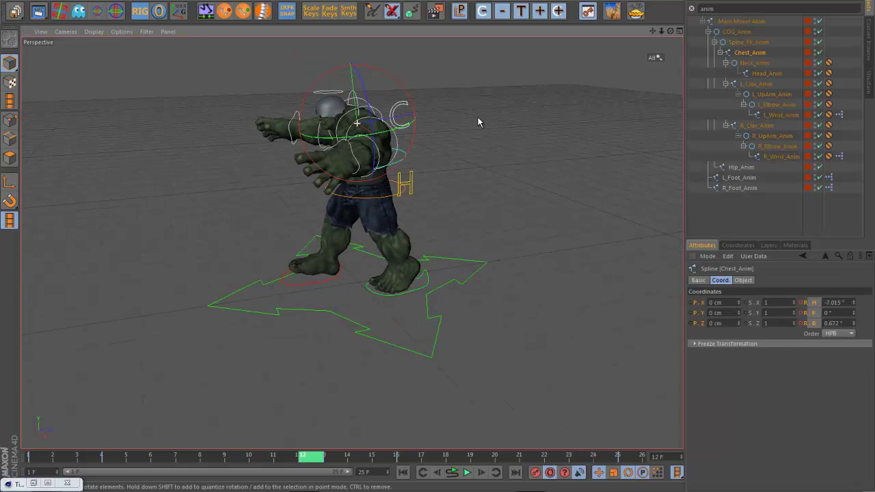
pyautogui.click(406, 183)
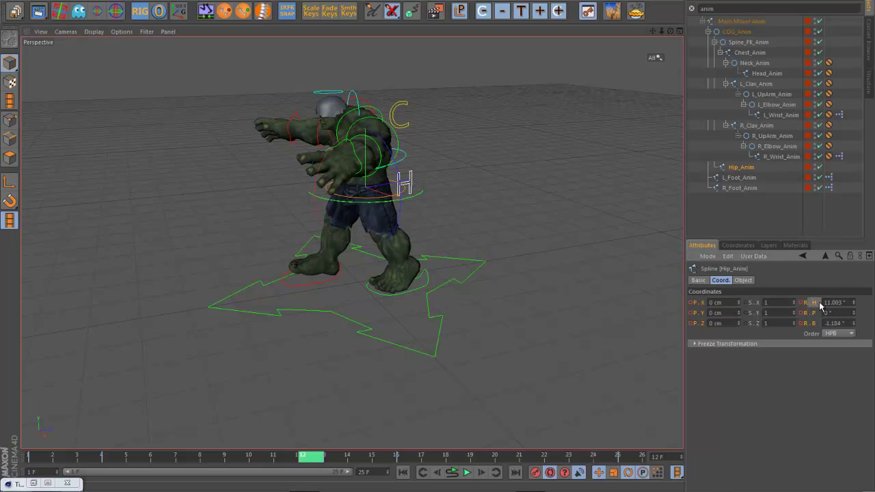
pyautogui.moveTo(299, 457); pyautogui.dragTo(39, 459)
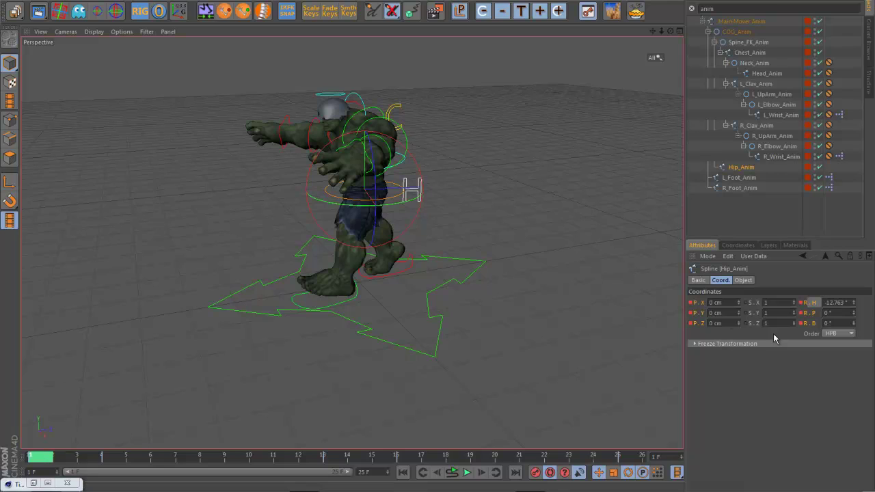
pyautogui.rightClick(815, 304)
pyautogui.moveTo(743, 298)
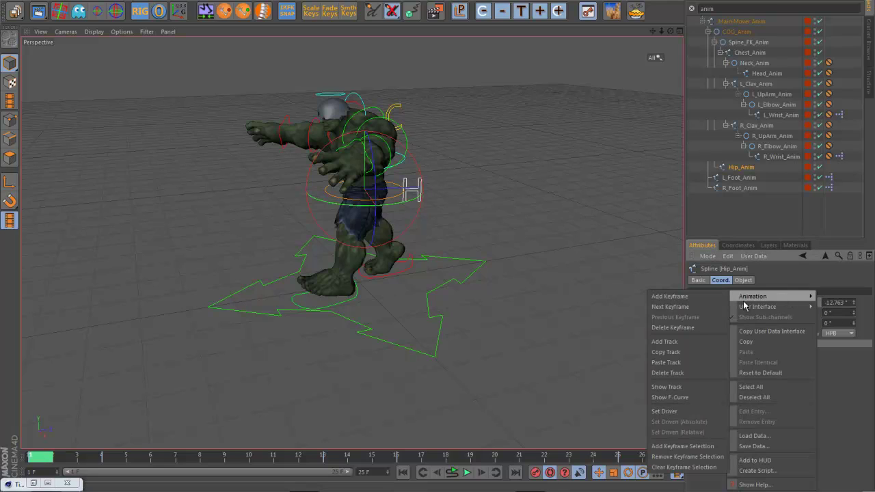
pyautogui.click(680, 354)
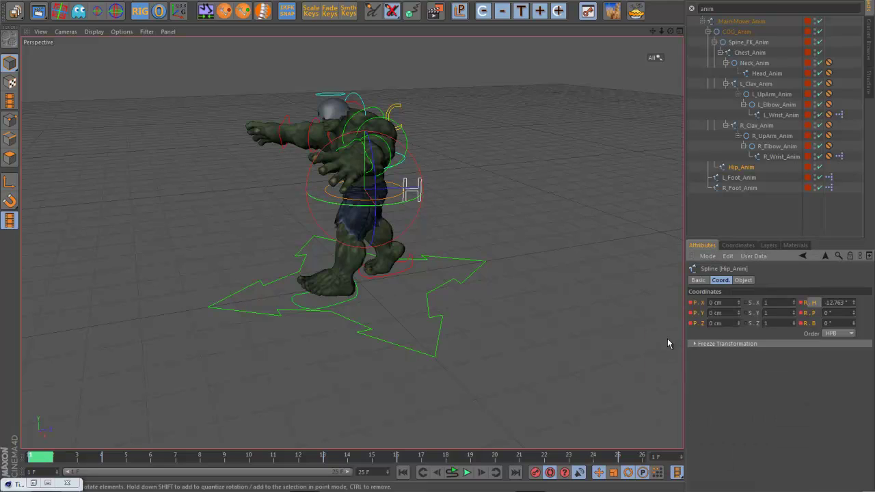
# Paste the copied hip track onto the heading rotation (R.H) of Head_Anim
pyautogui.click(337, 98)
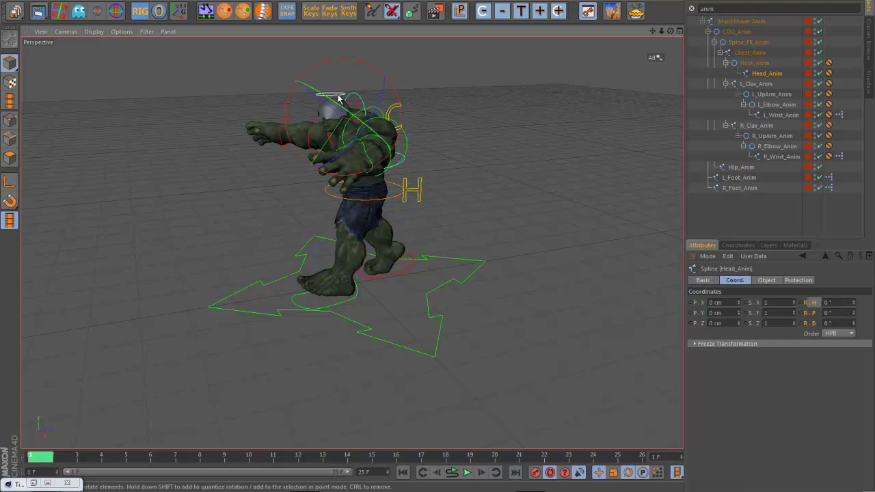
pyautogui.rightClick(813, 302)
pyautogui.moveTo(767, 299)
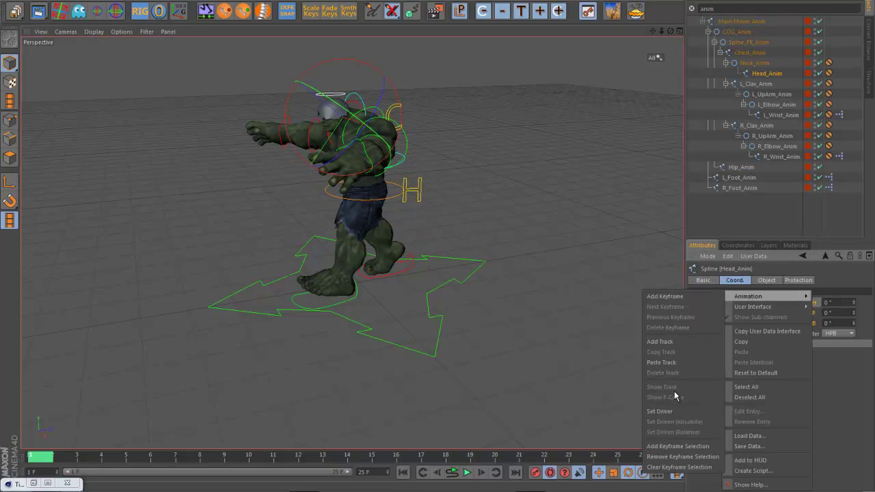
pyautogui.click(662, 362)
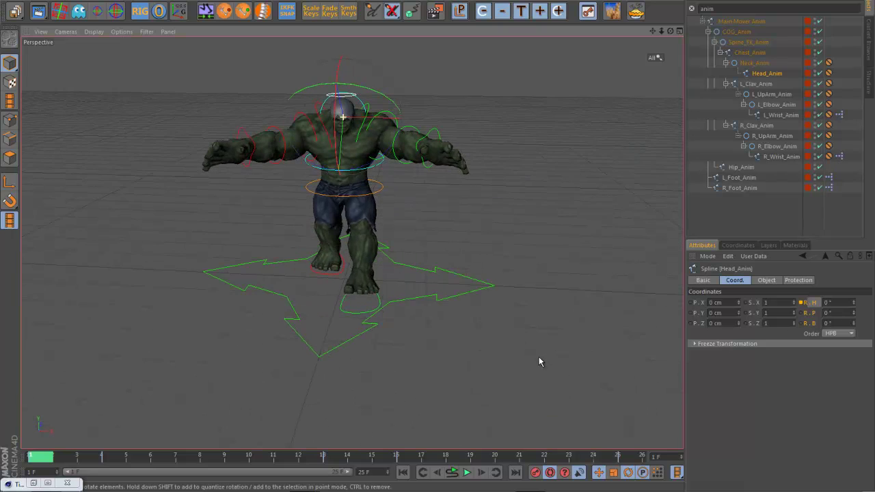
# Play the walk cycle and examine the head's side-to-side turning up close and from further away
pyautogui.click(467, 471)
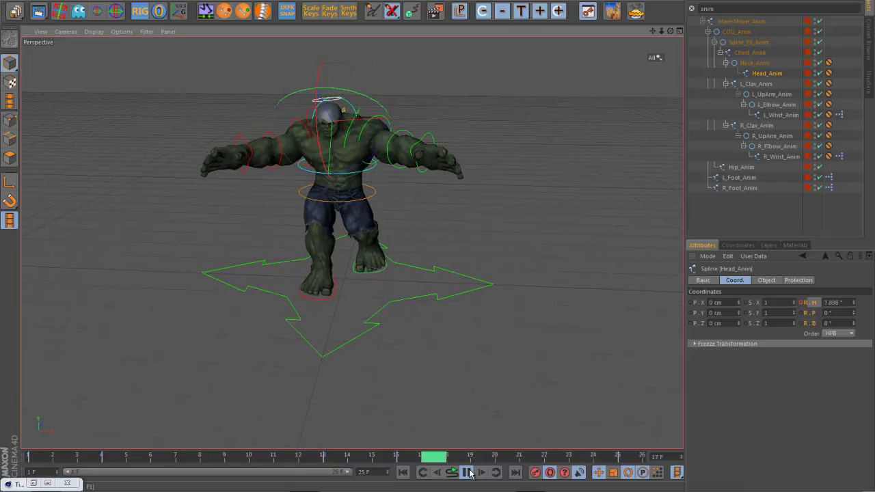
pyautogui.keyDown('alt'); pyautogui.moveTo(542, 290); pyautogui.dragTo(601, 301, button='right'); pyautogui.keyUp('alt')
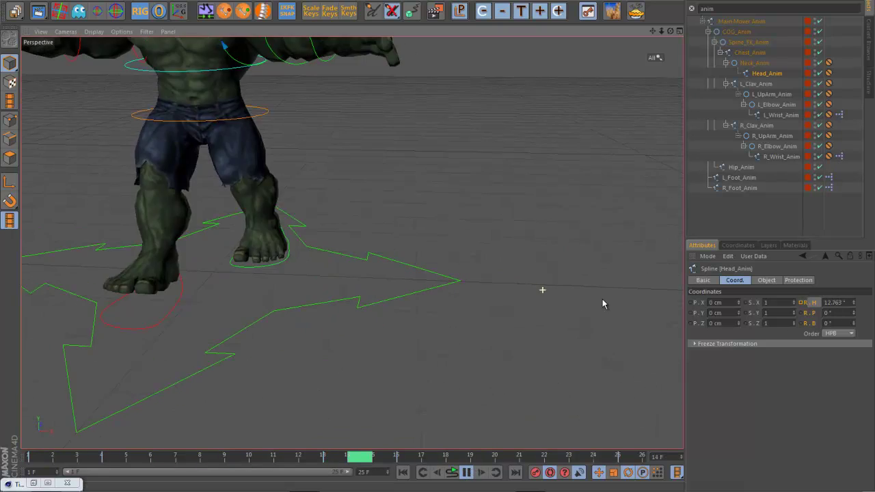
pyautogui.keyDown('alt'); pyautogui.moveTo(351, 243); pyautogui.dragTo(564, 354, button='middle'); pyautogui.keyUp('alt')
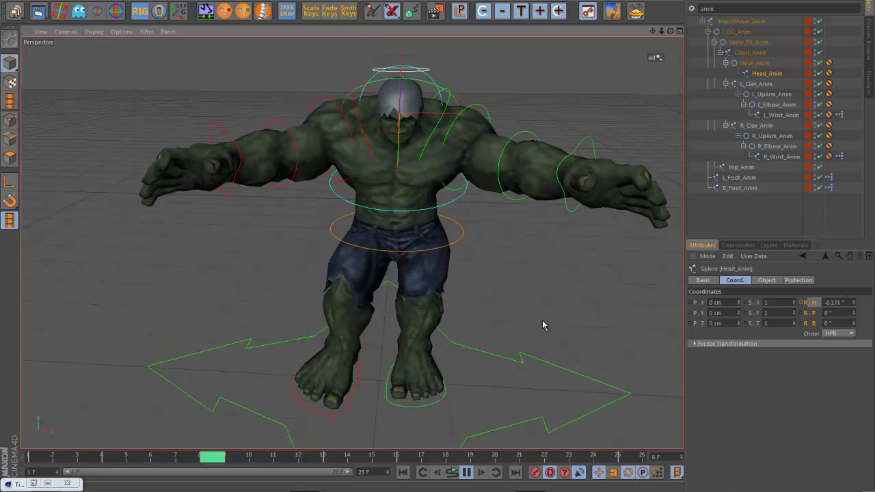
pyautogui.keyDown('alt'); pyautogui.moveTo(542, 321); pyautogui.dragTo(307, 337, button='right'); pyautogui.keyUp('alt')
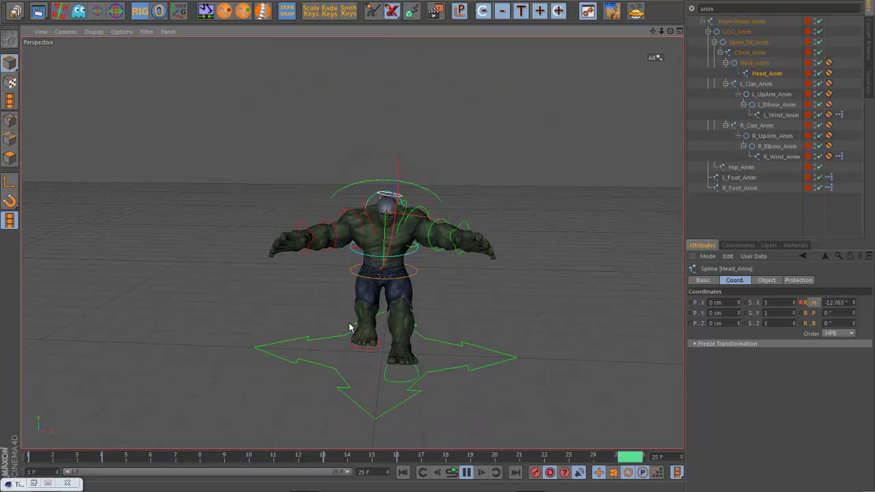
pyautogui.keyDown('alt'); pyautogui.moveTo(505, 323); pyautogui.dragTo(520, 323, button='right'); pyautogui.keyUp('alt')
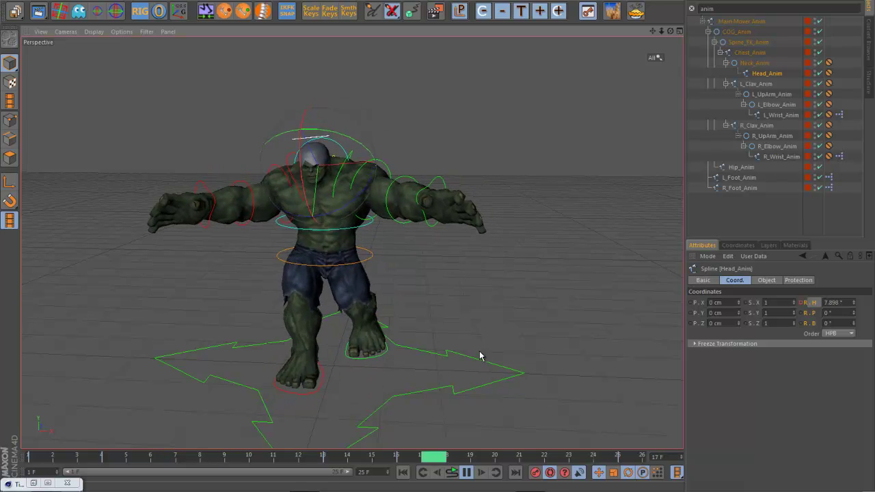
pyautogui.click(466, 472)
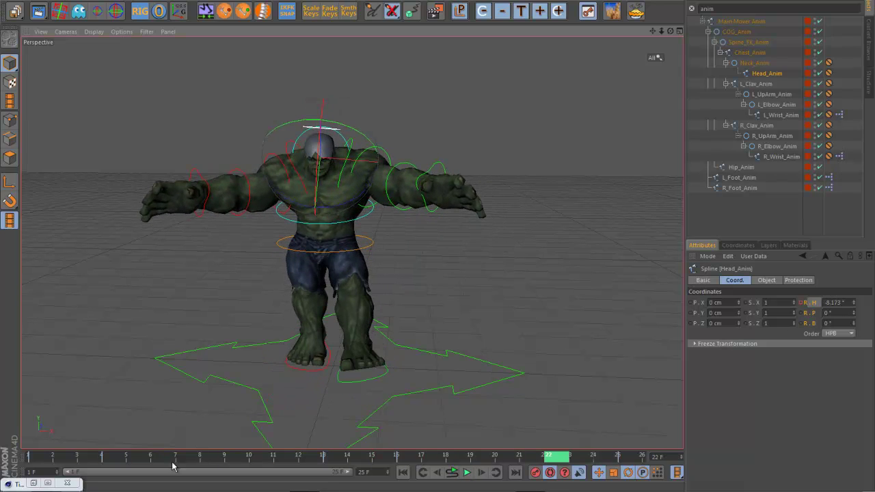
# Scale down all keys of Head_Anim's Rotation.H curve to peaks of about 8.5° and play the animation
pyautogui.click(33, 484)
pyautogui.click(89, 279)
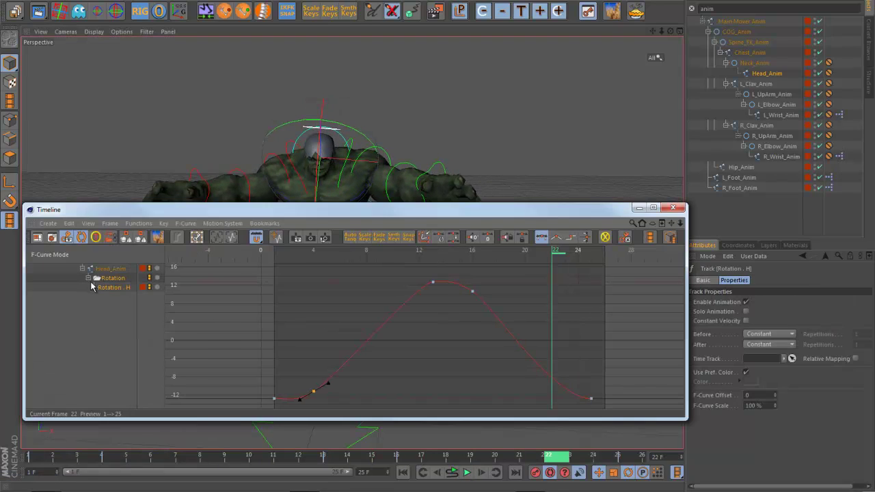
pyautogui.scroll(-3, 479, 371)
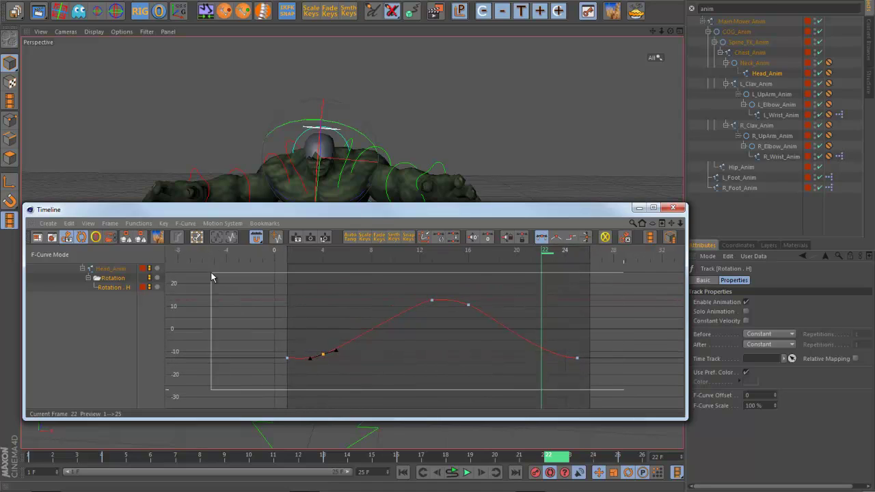
pyautogui.moveTo(212, 277); pyautogui.dragTo(212, 273)
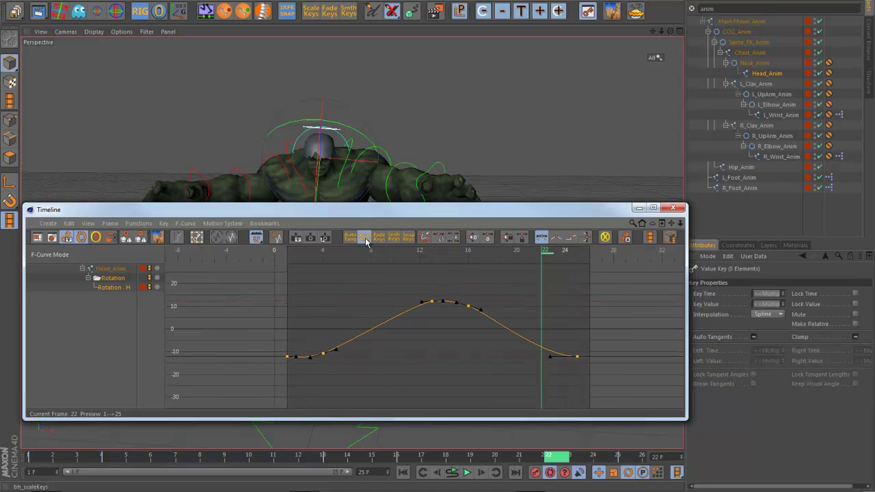
pyautogui.click(467, 472)
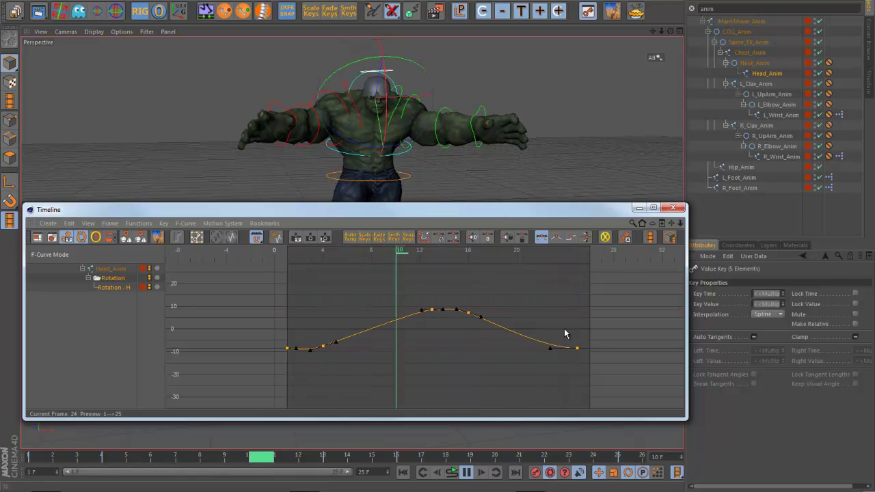
# Adjust the tangent of the frame 4 key on Head_Anim's Rotation.H curve to remove the dip after frame 1
pyautogui.keyDown('alt'); pyautogui.moveTo(564, 328); pyautogui.dragTo(486, 240, button='right'); pyautogui.keyUp('alt')
pyautogui.keyDown('alt'); pyautogui.moveTo(483, 272); pyautogui.dragTo(477, 220, button='middle'); pyautogui.keyUp('alt')
pyautogui.keyDown('alt'); pyautogui.moveTo(483, 270); pyautogui.dragTo(476, 253, button='right'); pyautogui.keyUp('alt')
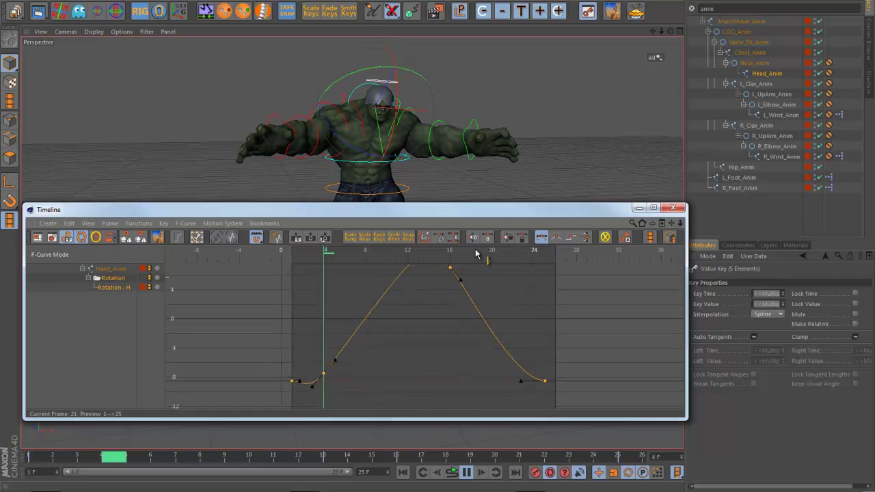
pyautogui.keyDown('alt'); pyautogui.moveTo(362, 339); pyautogui.dragTo(423, 305, button='middle'); pyautogui.keyUp('alt')
pyautogui.keyDown('alt'); pyautogui.moveTo(423, 304); pyautogui.dragTo(542, 266, button='right'); pyautogui.keyUp('alt')
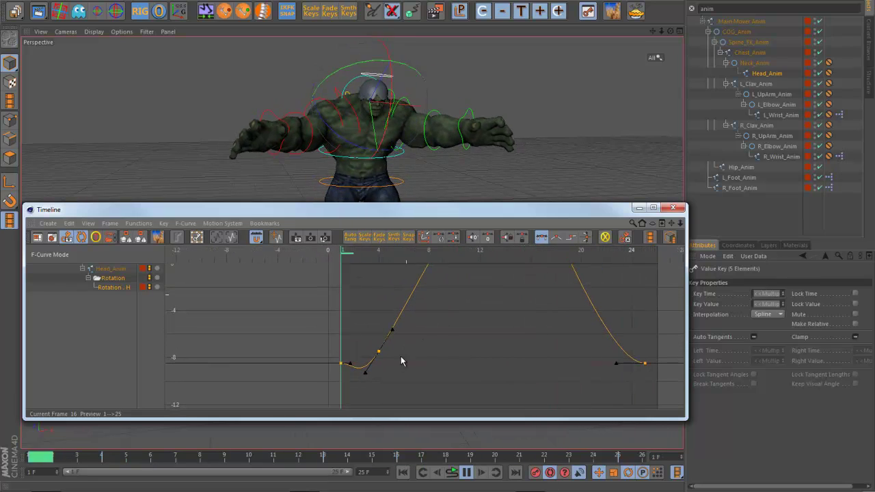
pyautogui.click(379, 352)
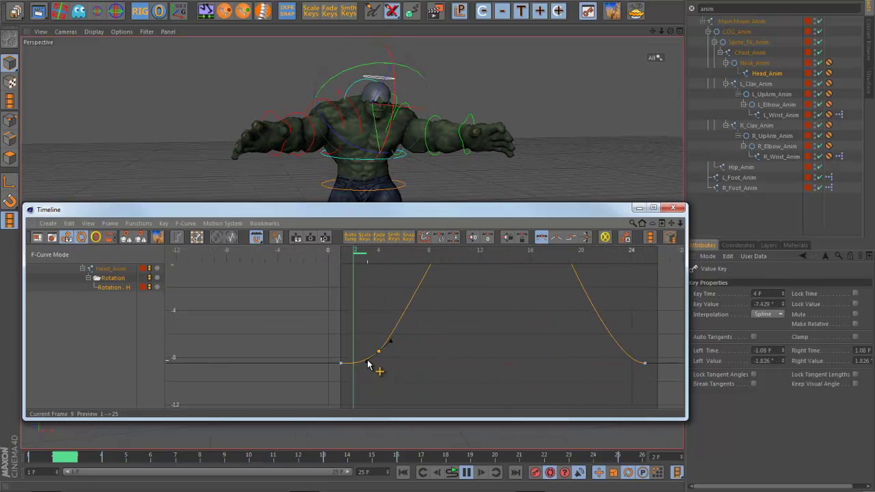
pyautogui.moveTo(368, 364); pyautogui.dragTo(368, 363)
# Smooth the peak of the head's heading curve by adjusting the tangents of the frame 16 and frame 13 keys
pyautogui.keyDown('alt'); pyautogui.moveTo(561, 274); pyautogui.dragTo(428, 419, button='middle'); pyautogui.keyUp('alt')
pyautogui.click(397, 331)
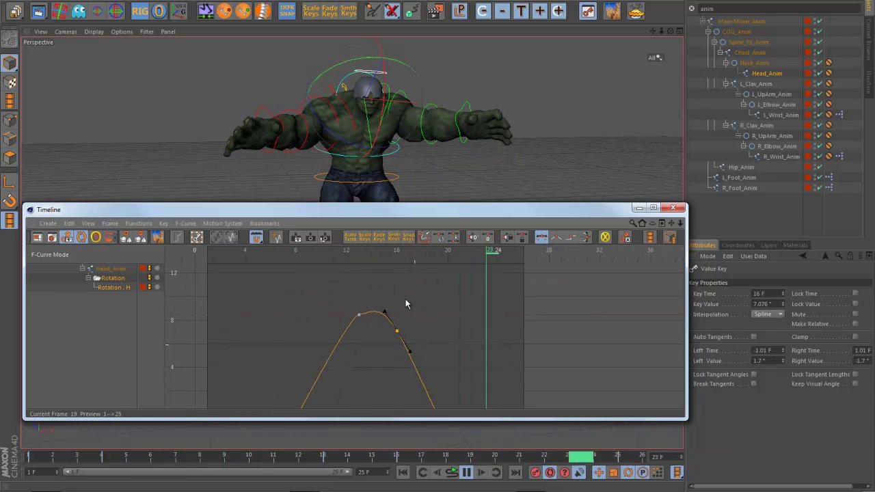
pyautogui.click(359, 315)
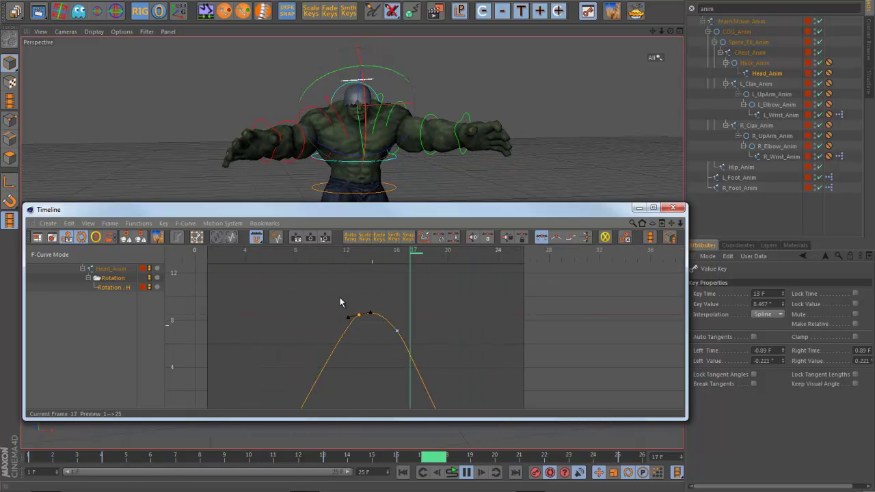
pyautogui.moveTo(370, 312); pyautogui.dragTo(369, 311)
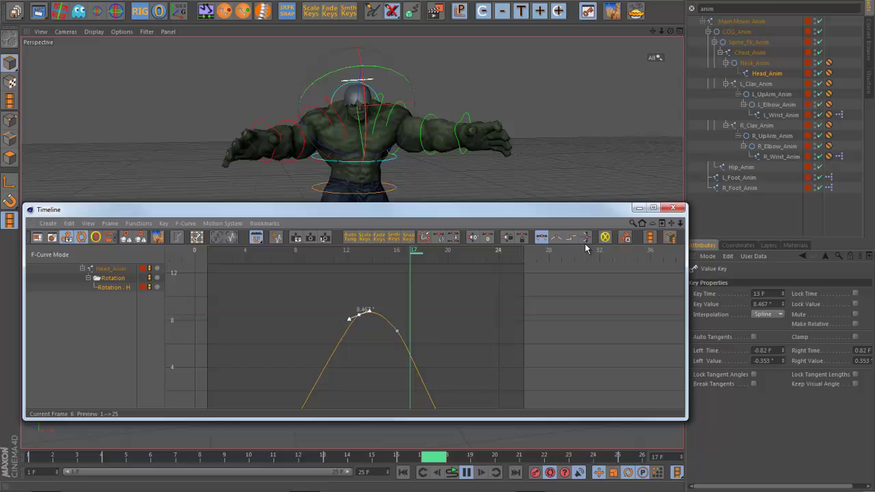
# Minimise the Timeline, review the playing walk cycle from the side and front, and stop playback
pyautogui.click(640, 209)
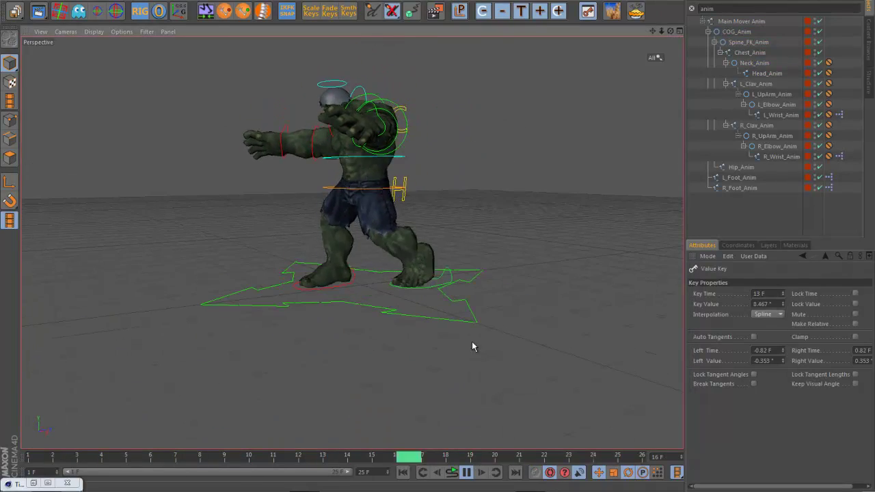
pyautogui.keyDown('alt'); pyautogui.moveTo(472, 343); pyautogui.dragTo(509, 360); pyautogui.keyUp('alt')
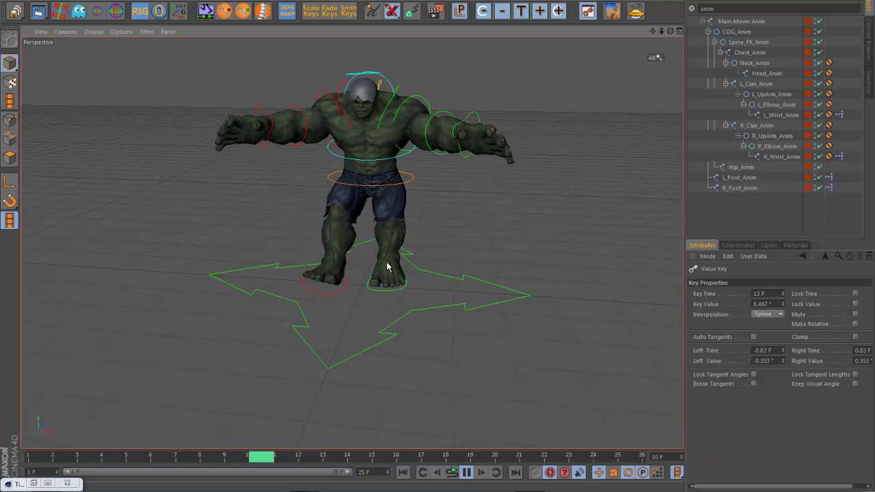
pyautogui.click(467, 472)
pyautogui.keyDown('alt'); pyautogui.moveTo(547, 326); pyautogui.dragTo(438, 336); pyautogui.keyUp('alt')
# Go to frame 1 and copy the pitch rotation (R.P) animation track of Spine_FK_Anim
pyautogui.click(34, 456)
pyautogui.keyDown('alt'); pyautogui.moveTo(497, 182); pyautogui.dragTo(470, 106); pyautogui.keyUp('alt')
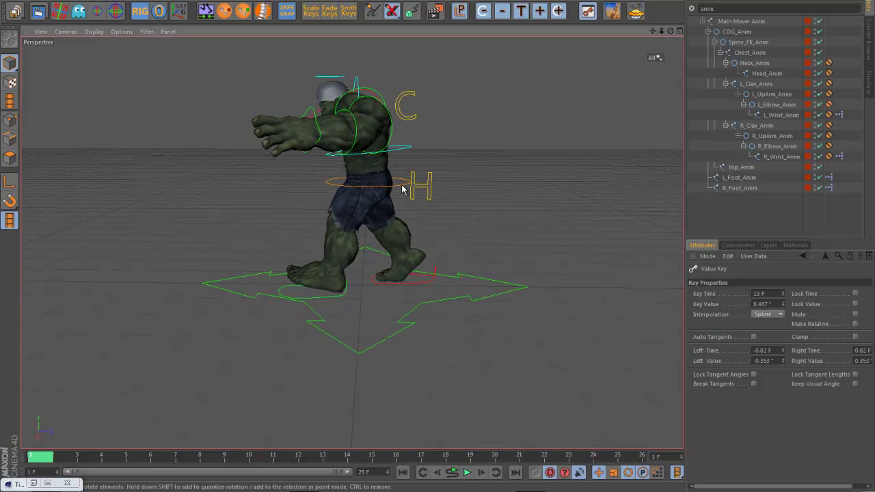
pyautogui.click(406, 150)
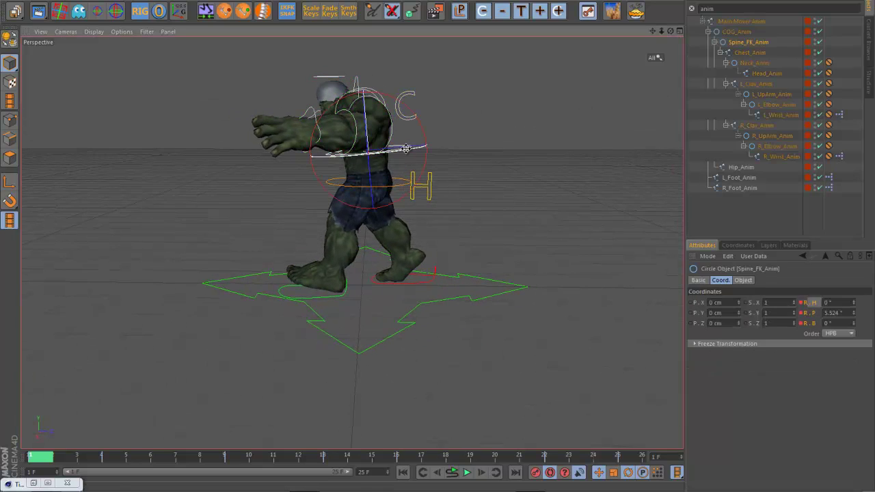
pyautogui.rightClick(814, 313)
pyautogui.moveTo(769, 298)
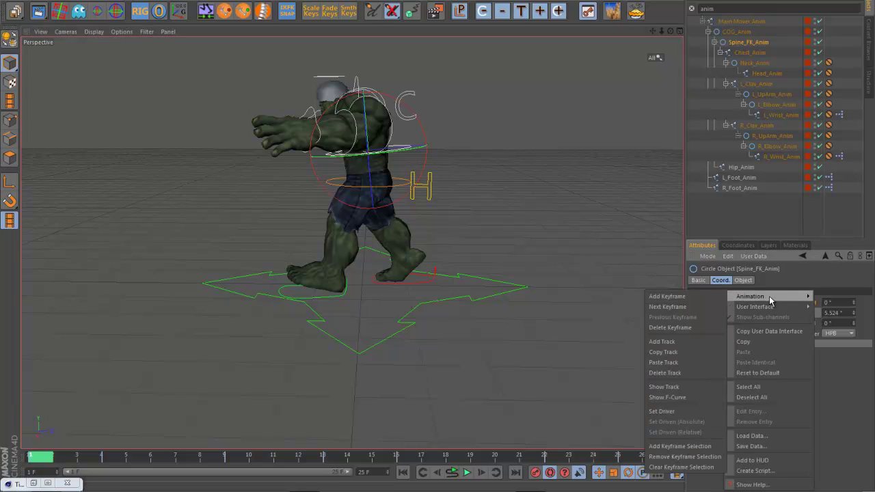
pyautogui.click(674, 354)
# Paste the copied spine track onto the pitch rotation (R.P) of Head_Anim
pyautogui.click(337, 76)
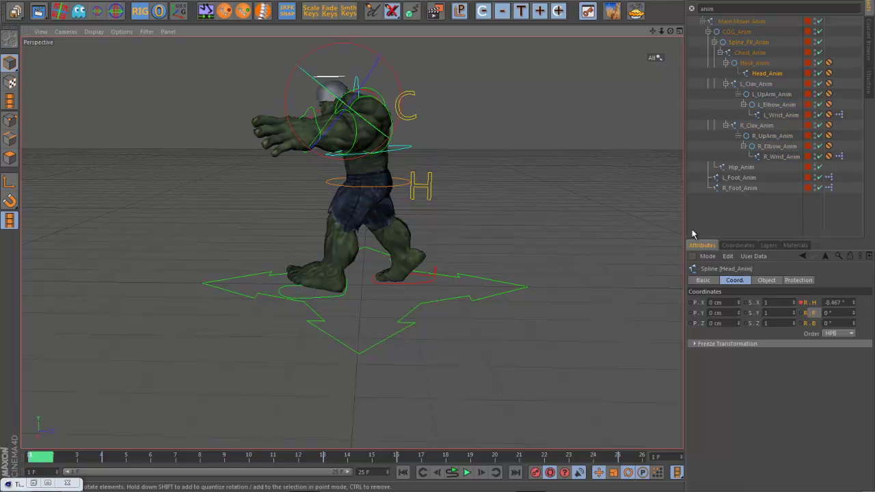
pyautogui.rightClick(812, 313)
pyautogui.moveTo(795, 299)
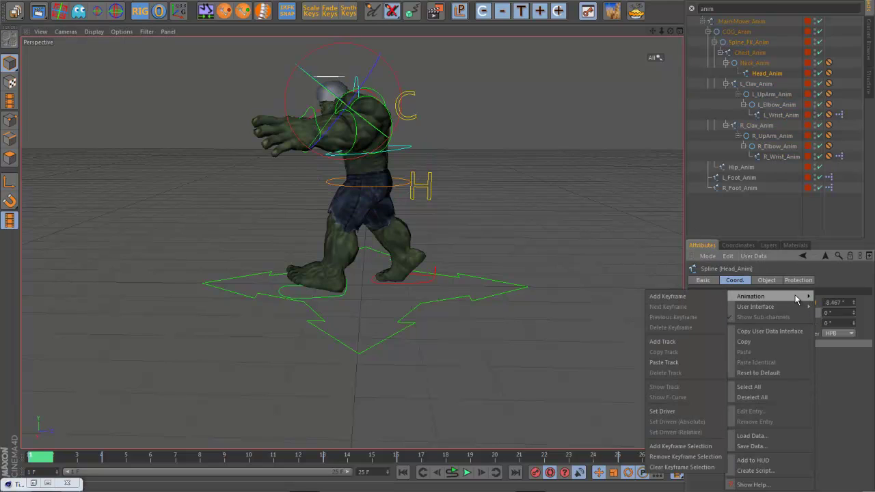
pyautogui.click(672, 363)
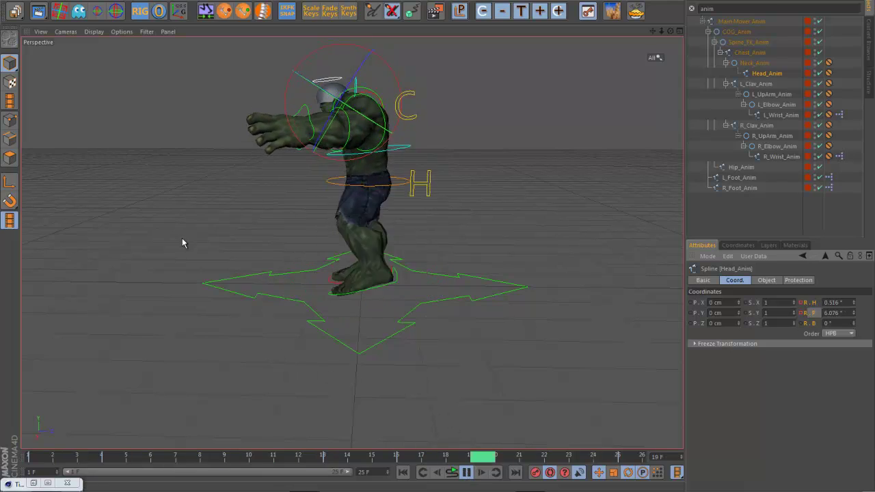
# Review the playing walk cycle from both sides and up close, and stop playback
pyautogui.keyDown('alt'); pyautogui.moveTo(182, 238); pyautogui.dragTo(293, 253); pyautogui.keyUp('alt')
pyautogui.keyDown('alt'); pyautogui.moveTo(416, 230); pyautogui.dragTo(561, 208); pyautogui.keyUp('alt')
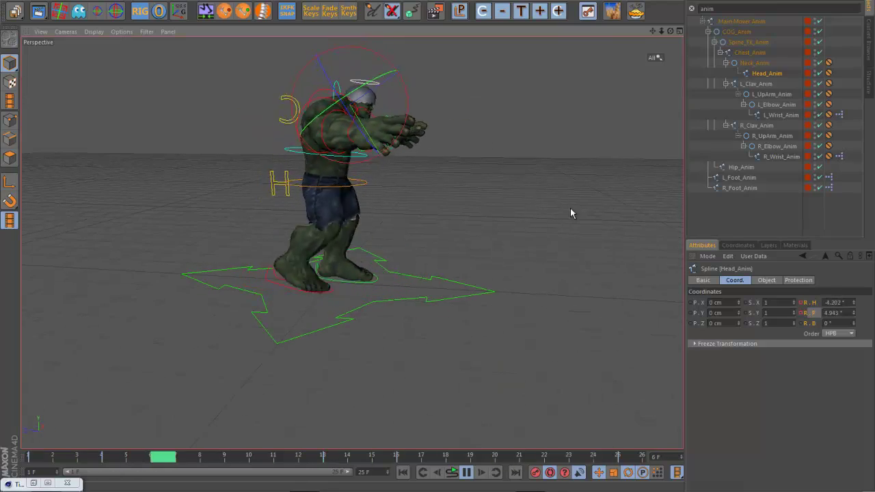
pyautogui.keyDown('alt'); pyautogui.moveTo(570, 208); pyautogui.dragTo(629, 227, button='right'); pyautogui.keyUp('alt')
pyautogui.keyDown('alt'); pyautogui.moveTo(481, 224); pyautogui.dragTo(628, 298, button='middle'); pyautogui.keyUp('alt')
pyautogui.keyDown('alt'); pyautogui.moveTo(628, 298); pyautogui.dragTo(509, 308); pyautogui.keyUp('alt')
pyautogui.moveTo(34, 458); pyautogui.dragTo(114, 462)
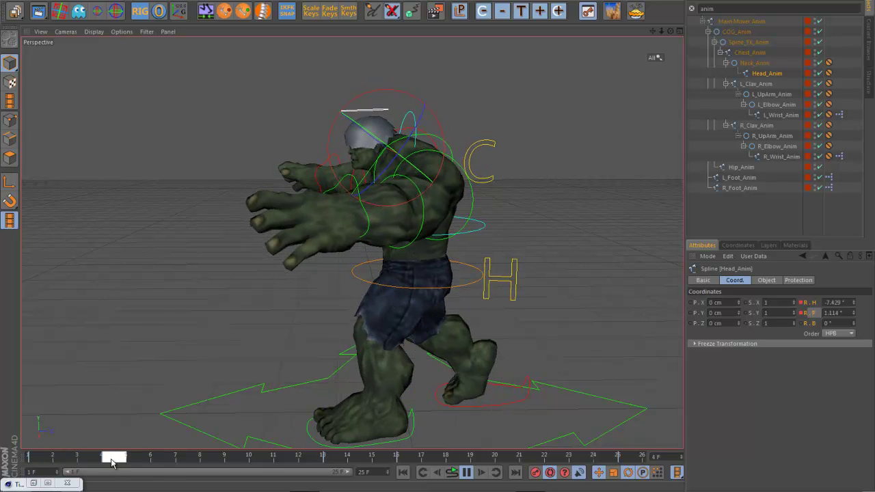
pyautogui.click(468, 473)
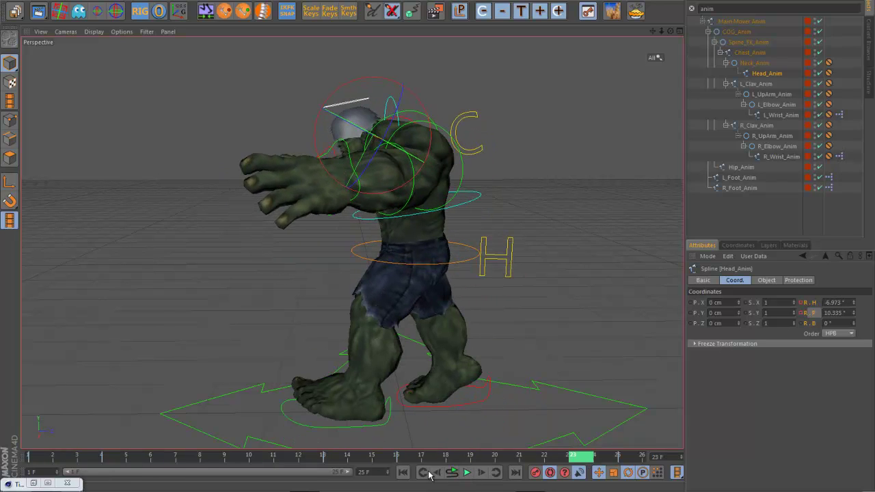
# Lower the frame 4 and frame 16 keys of Head_Anim's Rotation.P curve to about -2°
pyautogui.click(115, 462)
pyautogui.hotkey('shift', 'F3')
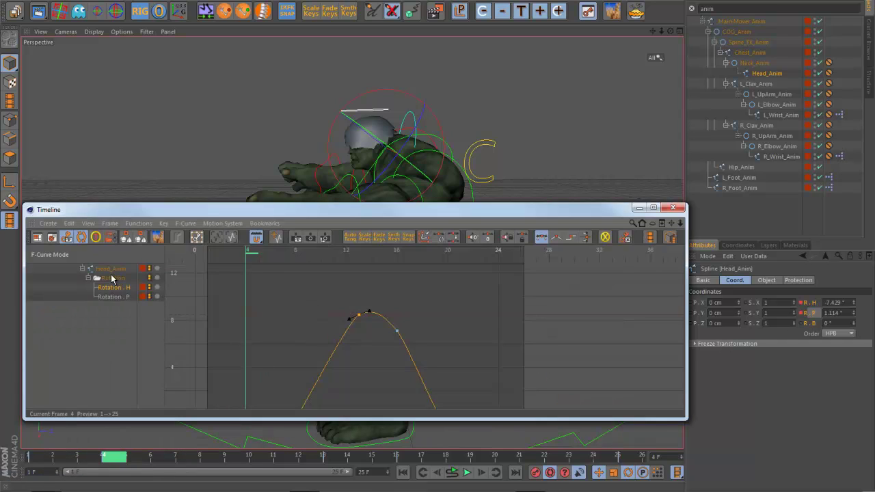
pyautogui.click(118, 297)
pyautogui.keyDown('alt'); pyautogui.moveTo(410, 367); pyautogui.dragTo(423, 395, button='right'); pyautogui.keyUp('alt')
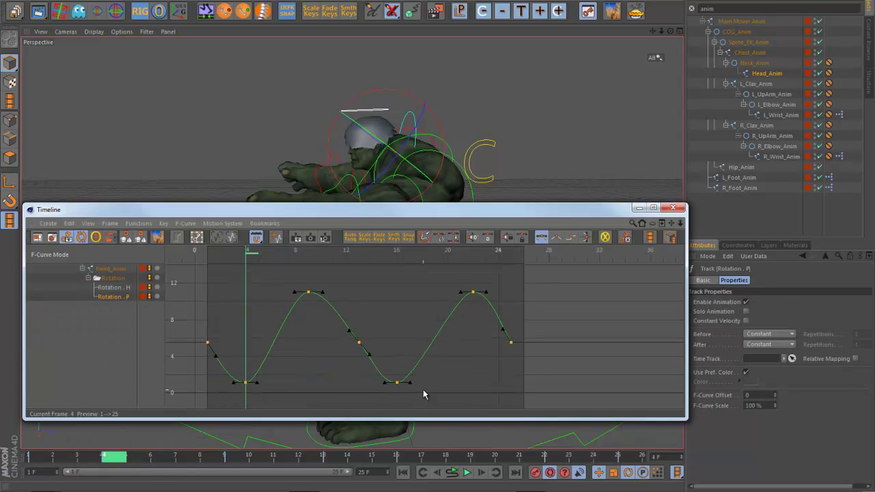
pyautogui.moveTo(426, 389); pyautogui.dragTo(439, 390)
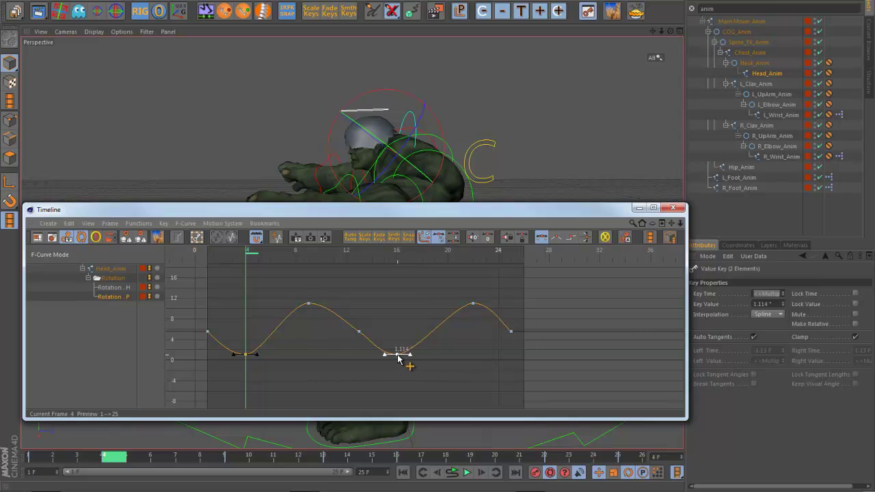
pyautogui.moveTo(397, 364); pyautogui.dragTo(397, 373)
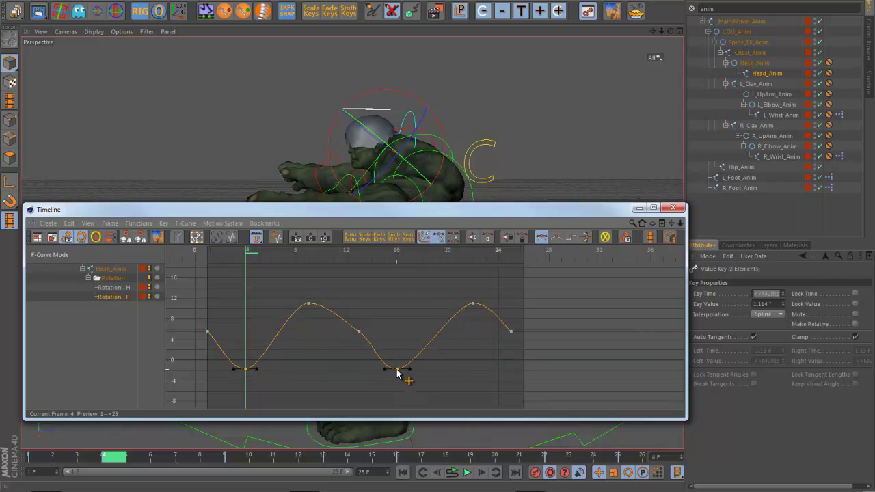
# Lower the head pitch curve's frame 9 and 22 peaks to 9.925° and its frame 1, 13 and 25 keys to 3.706°
pyautogui.moveTo(117, 456); pyautogui.dragTo(234, 457)
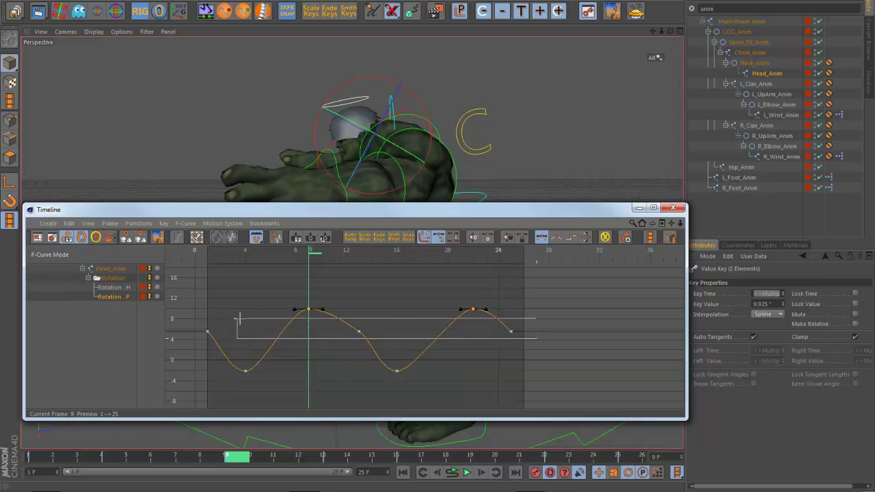
pyautogui.moveTo(197, 322); pyautogui.dragTo(196, 322)
pyautogui.click(344, 456)
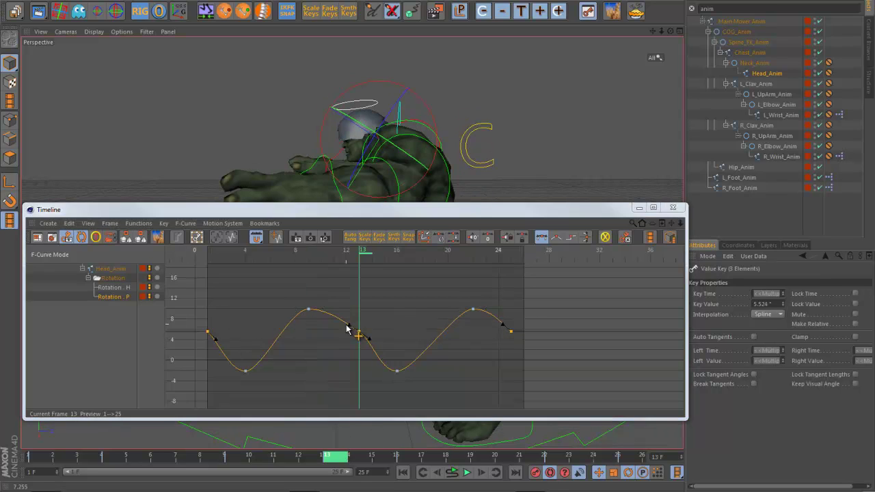
pyautogui.moveTo(358, 335); pyautogui.dragTo(358, 340)
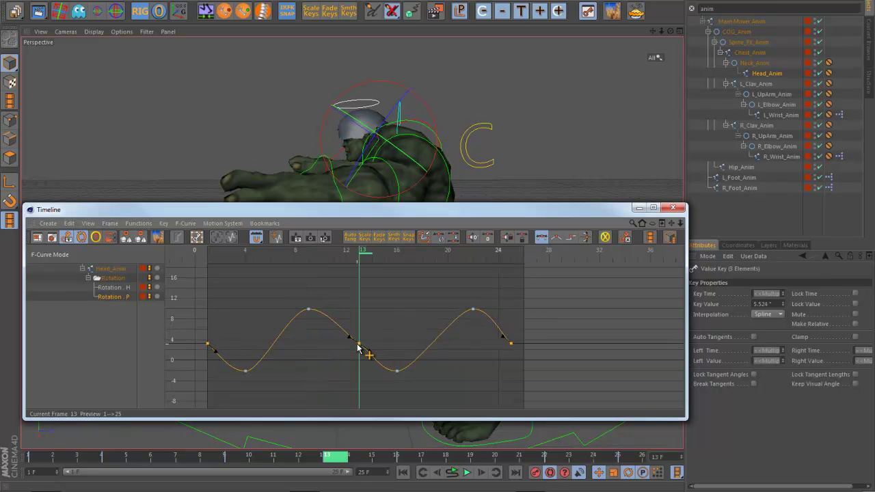
# Play the walk cycle with nothing selected and the Timeline minimised, review the head motion from the front, and stop playback
pyautogui.click(466, 472)
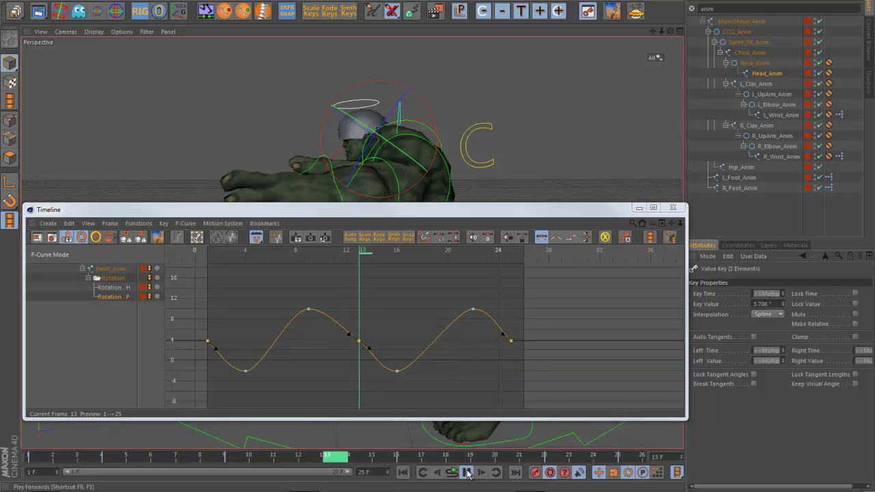
pyautogui.click(555, 168)
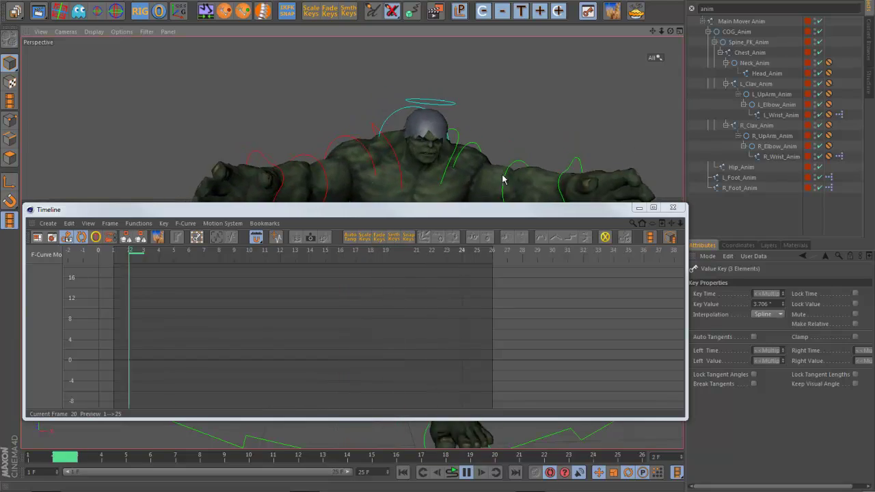
pyautogui.click(639, 208)
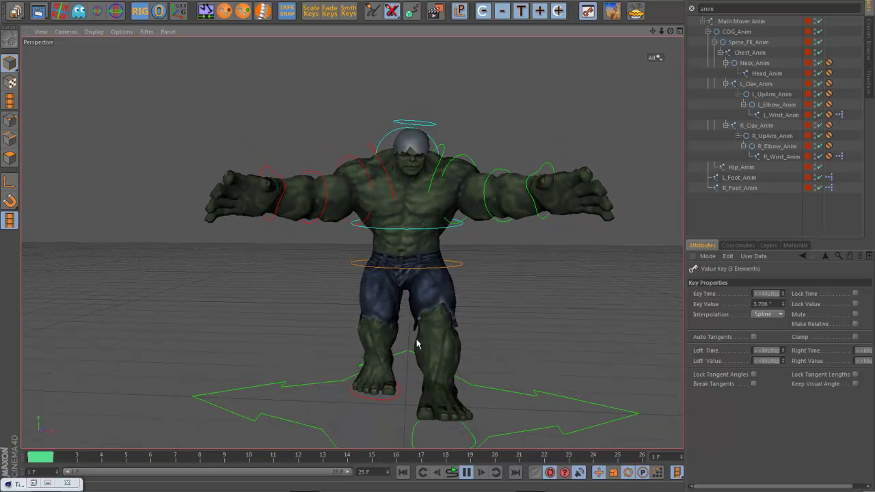
pyautogui.click(468, 472)
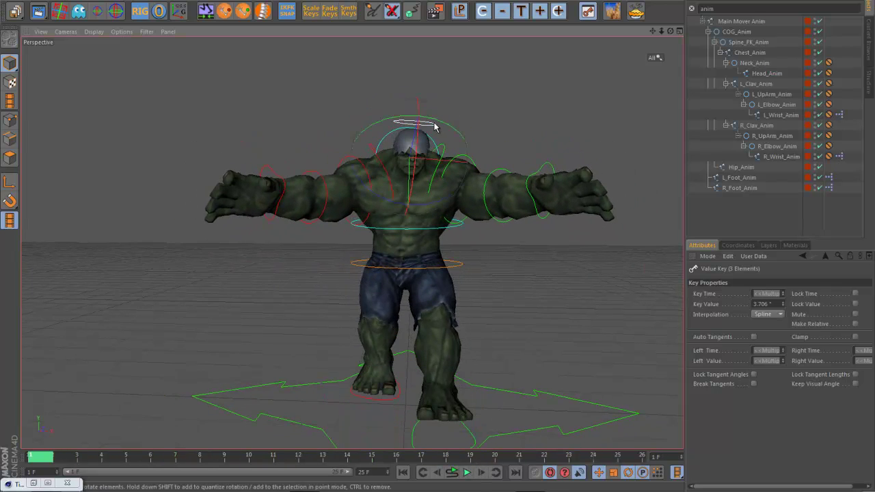
# Scale down all five keys of Head_Anim's Rotation.H curve to a range of about ±6° and start playback
pyautogui.click(434, 126)
pyautogui.hotkey('shift', 'F3')
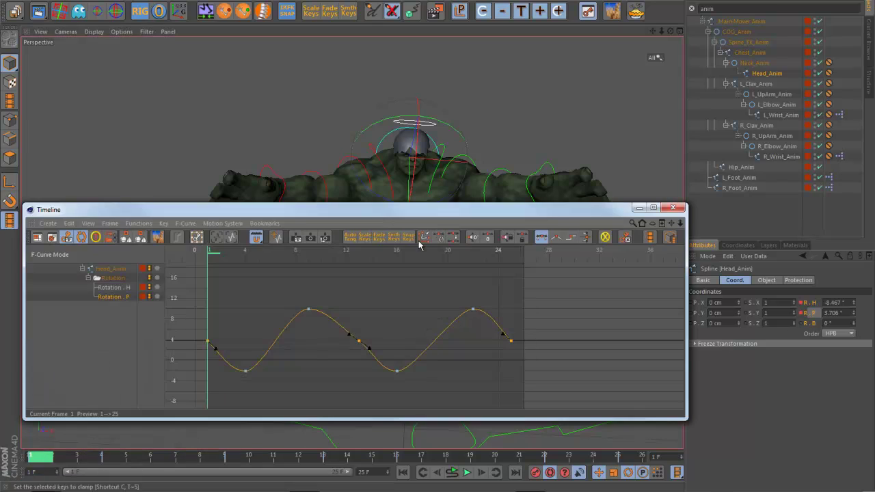
pyautogui.click(113, 288)
pyautogui.press('h')
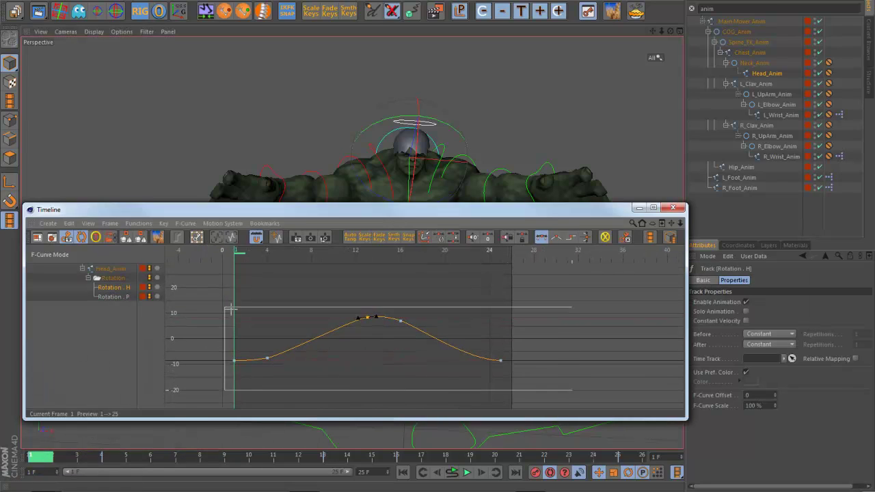
pyautogui.moveTo(231, 309); pyautogui.dragTo(227, 307)
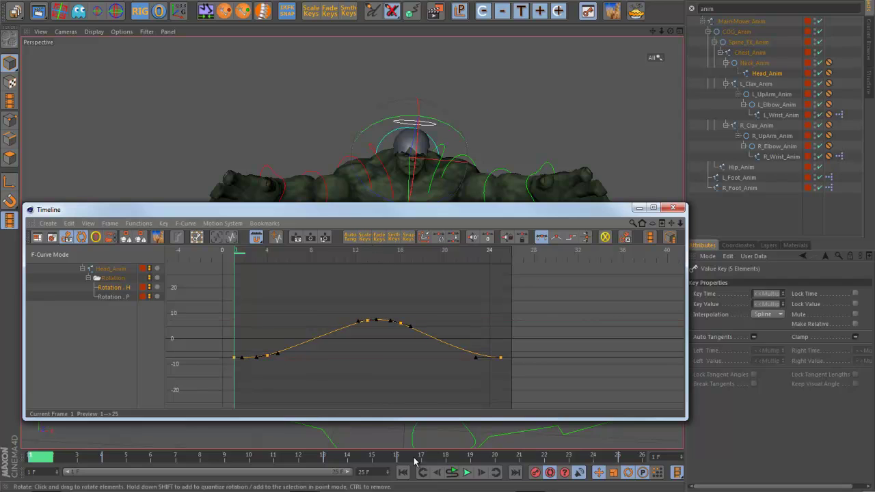
pyautogui.click(467, 472)
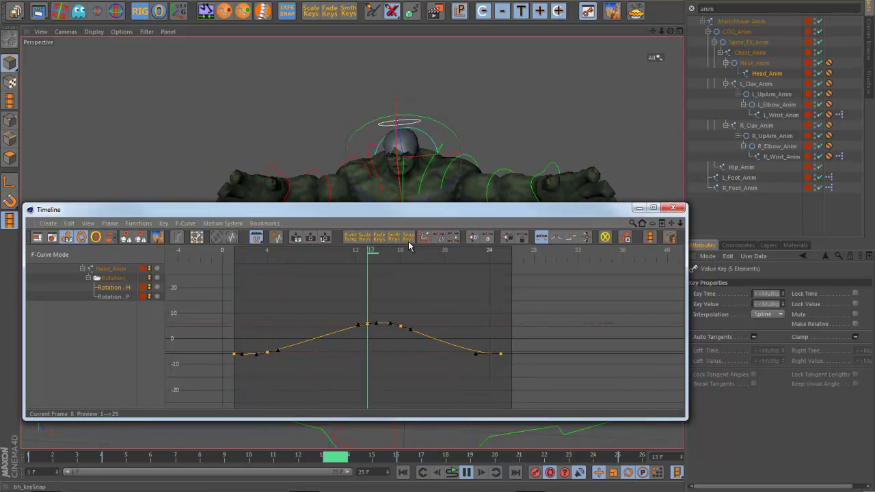
# Minimise the Timeline and examine the playing walk cycle from the front, back, above and side
pyautogui.click(638, 207)
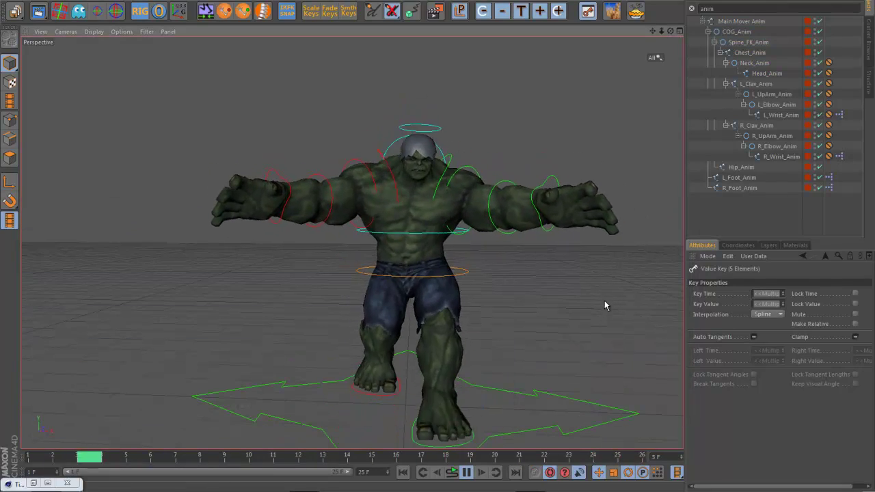
pyautogui.keyDown('alt'); pyautogui.moveTo(605, 304); pyautogui.dragTo(604, 326); pyautogui.keyUp('alt')
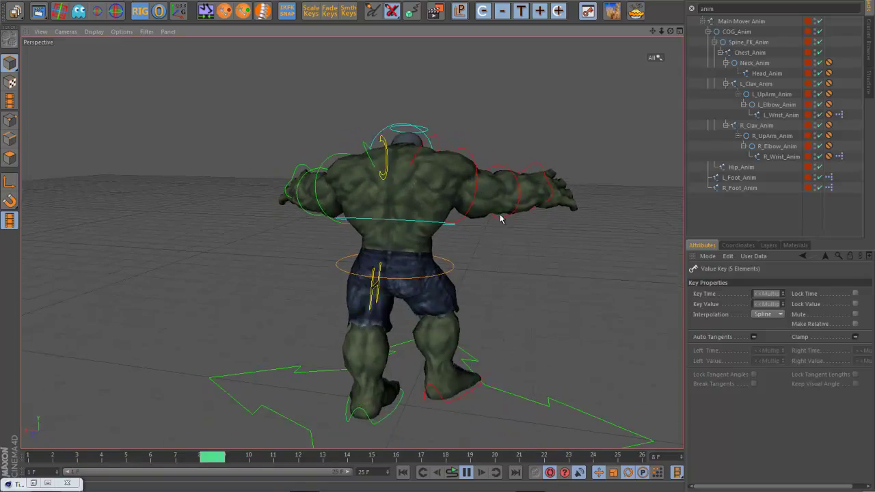
pyautogui.keyDown('alt'); pyautogui.moveTo(499, 214); pyautogui.dragTo(560, 303); pyautogui.keyUp('alt')
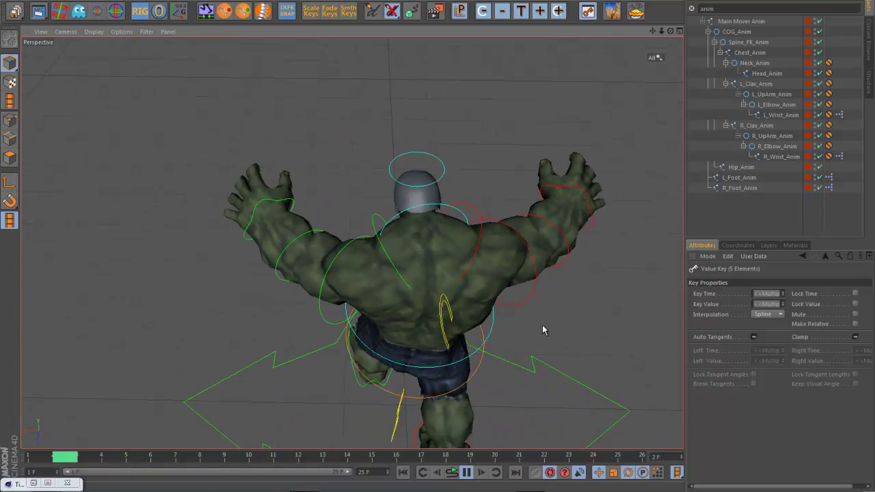
pyautogui.keyDown('alt'); pyautogui.moveTo(576, 342); pyautogui.dragTo(612, 306); pyautogui.keyUp('alt')
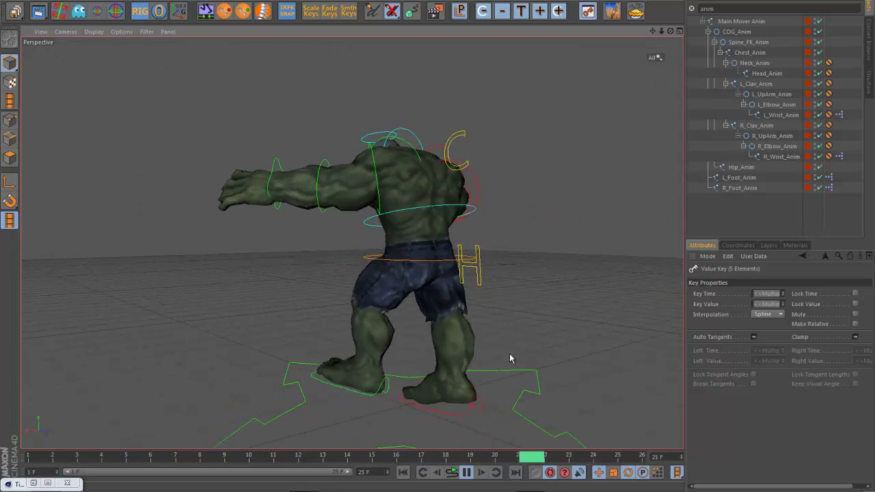
pyautogui.keyDown('alt'); pyautogui.moveTo(581, 358); pyautogui.dragTo(587, 356); pyautogui.keyUp('alt')
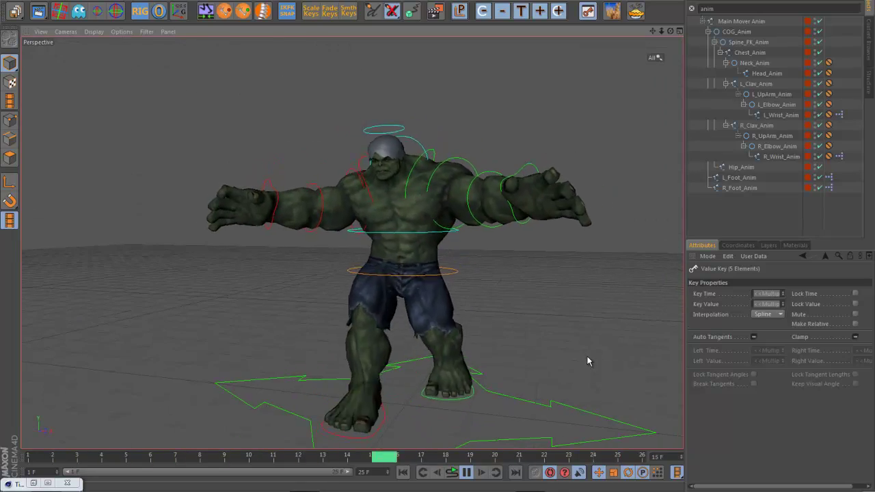
# Stop playback, return to frame 1 and save the scene
pyautogui.click(466, 473)
pyautogui.moveTo(360, 457); pyautogui.dragTo(33, 454)
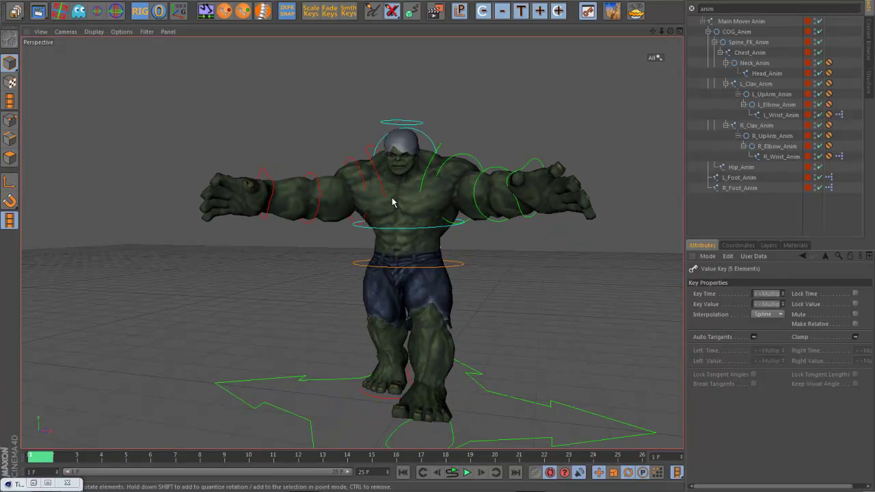
pyautogui.click(16, 11)
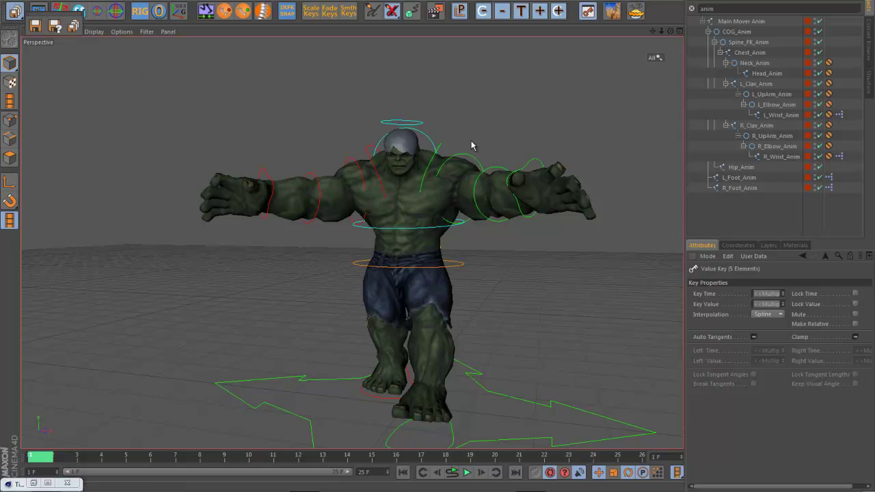
# Close both hands by setting Fist to 100% on L_Wrist_Anim and R_Wrist_Anim
pyautogui.keyDown('alt'); pyautogui.moveTo(514, 149); pyautogui.dragTo(547, 167); pyautogui.keyUp('alt')
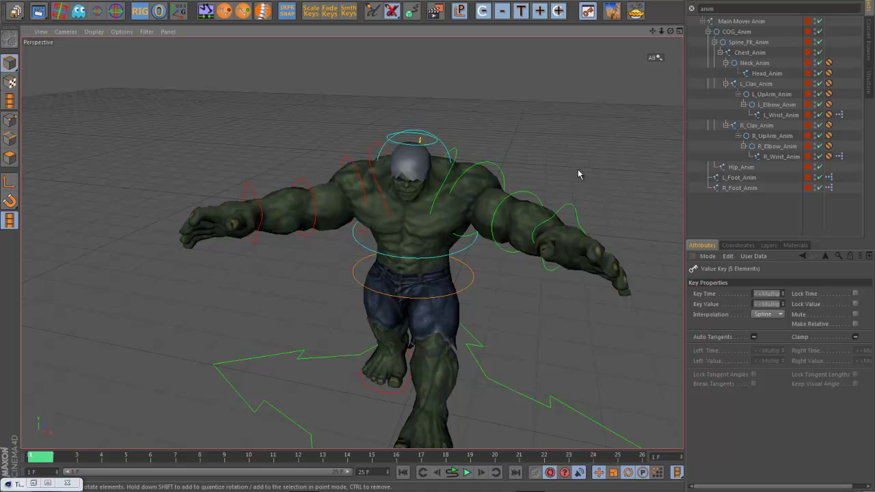
pyautogui.click(580, 222)
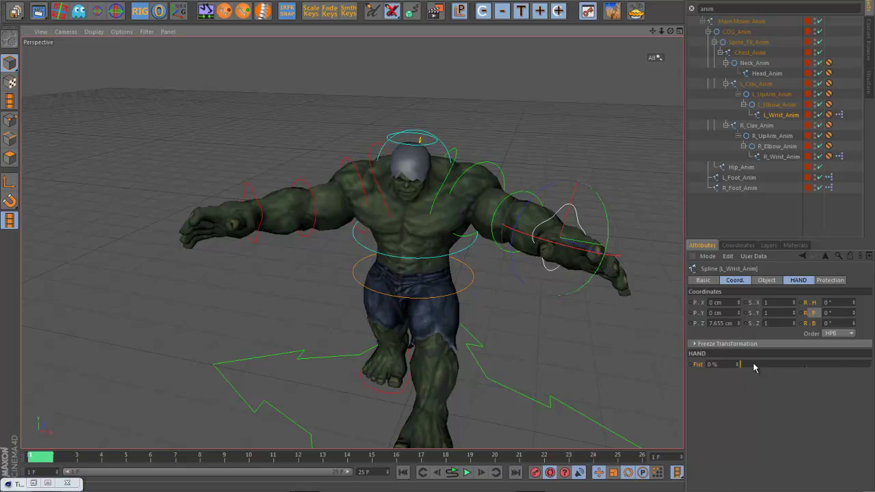
pyautogui.moveTo(754, 367); pyautogui.dragTo(854, 364)
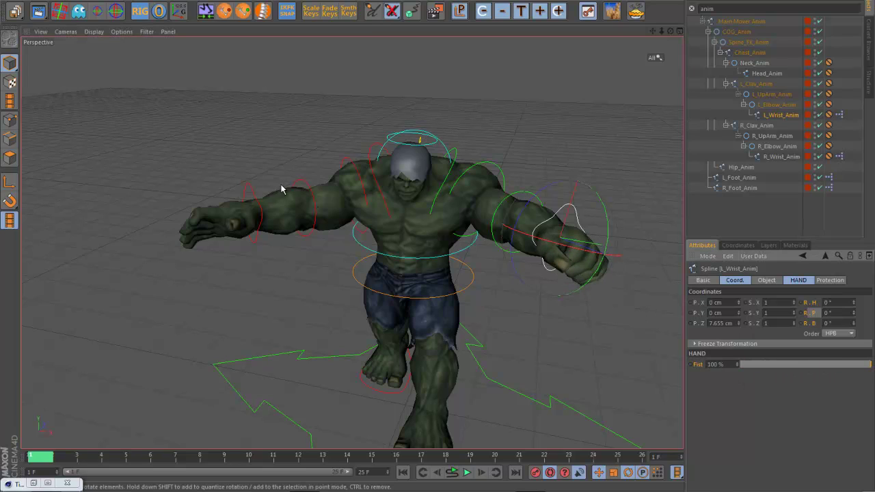
pyautogui.click(253, 192)
pyautogui.moveTo(743, 364); pyautogui.dragTo(869, 364)
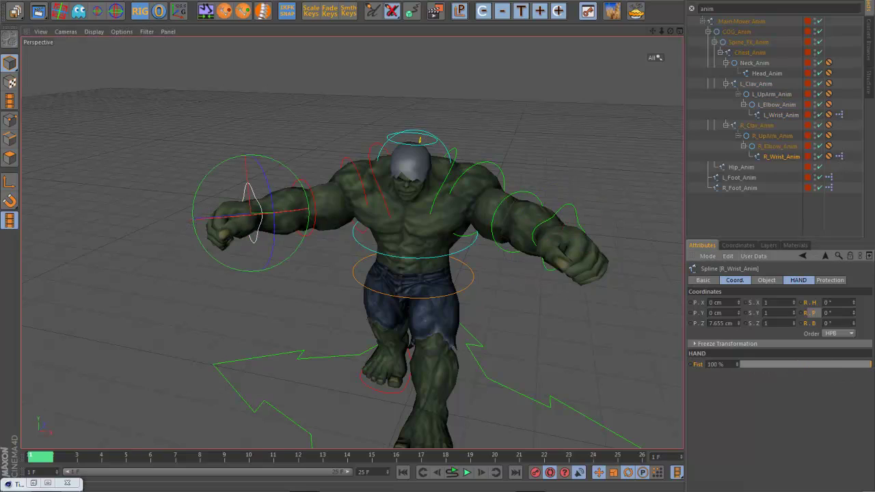
# Briefly play the walk cycle with closed fists from the front, stop playback and return to frame 1
pyautogui.keyDown('alt'); pyautogui.moveTo(679, 372); pyautogui.dragTo(547, 347); pyautogui.keyUp('alt')
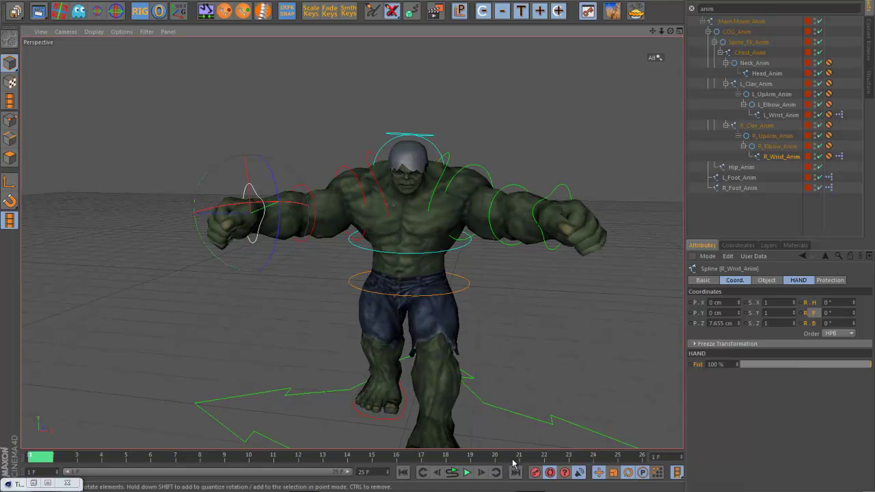
pyautogui.click(467, 473)
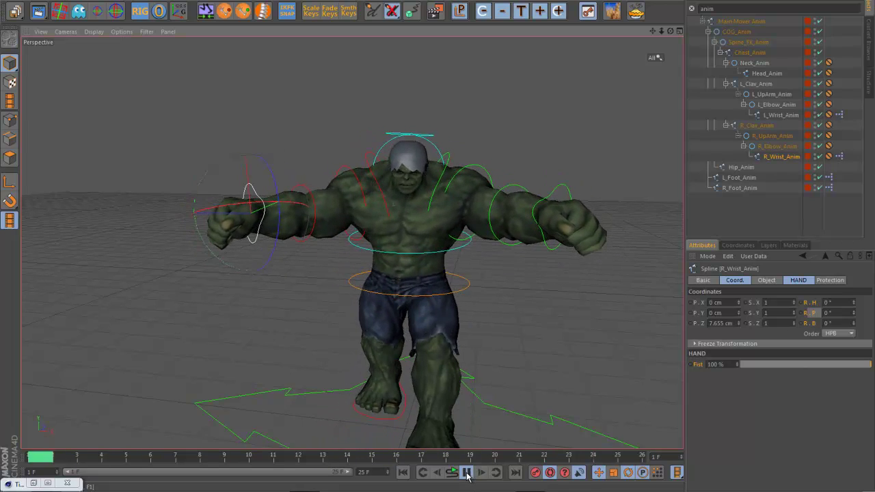
pyautogui.click(468, 473)
pyautogui.moveTo(89, 459); pyautogui.dragTo(7, 460)
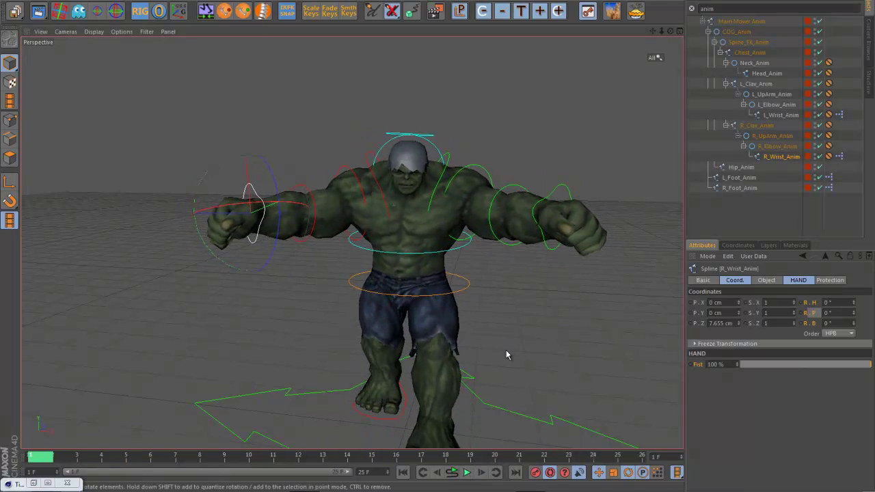
# Rotate the left clavicle control L_Clav_Anim to a pitch (R.P) of 5° at frame 1 and check the pose from behind
pyautogui.keyDown('alt'); pyautogui.moveTo(506, 351); pyautogui.dragTo(501, 358); pyautogui.keyUp('alt')
pyautogui.click(454, 160)
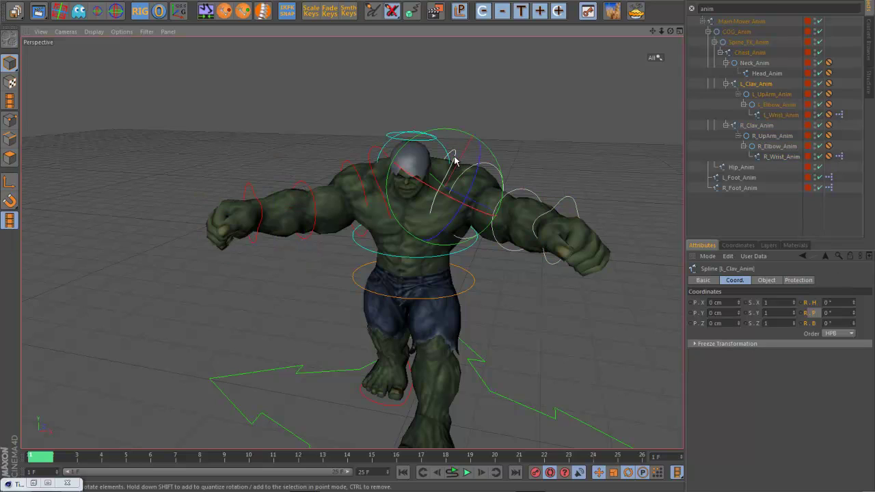
pyautogui.click(516, 146)
pyautogui.click(452, 160)
pyautogui.moveTo(441, 194); pyautogui.dragTo(379, 169)
pyautogui.keyDown('alt'); pyautogui.moveTo(509, 340); pyautogui.dragTo(445, 290); pyautogui.keyUp('alt')
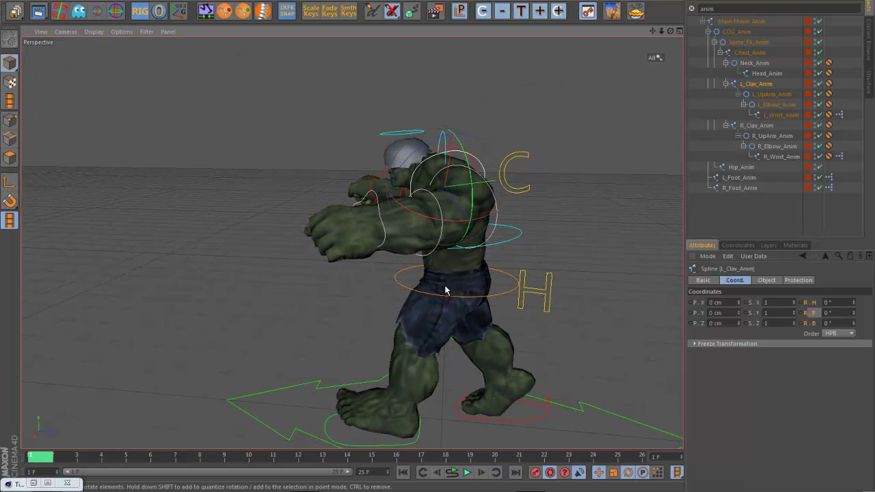
pyautogui.keyDown('alt'); pyautogui.moveTo(403, 335); pyautogui.dragTo(485, 233); pyautogui.keyUp('alt')
pyautogui.keyDown('alt'); pyautogui.moveTo(530, 211); pyautogui.dragTo(497, 148); pyautogui.keyUp('alt')
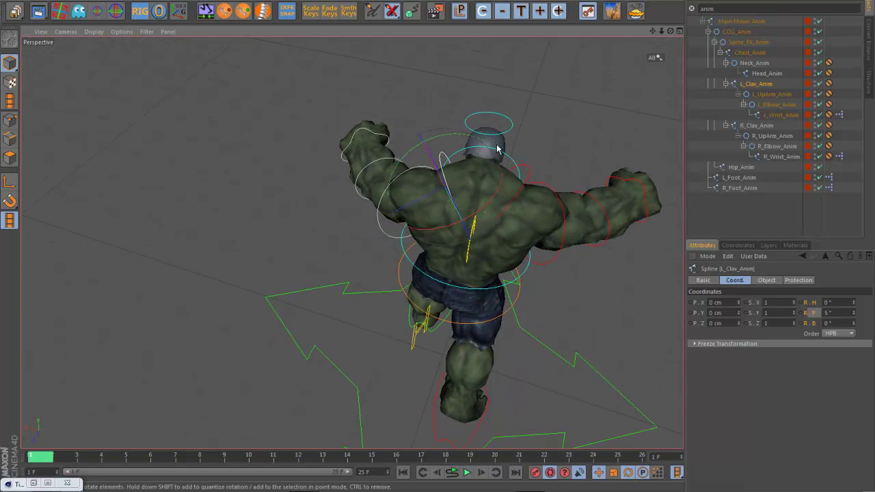
# Rotate the right clavicle control R_Clav_Anim to a pitch (R.P) of 5° at frame 1 and check the pose from the front
pyautogui.click(531, 176)
pyautogui.moveTo(511, 248); pyautogui.dragTo(516, 248)
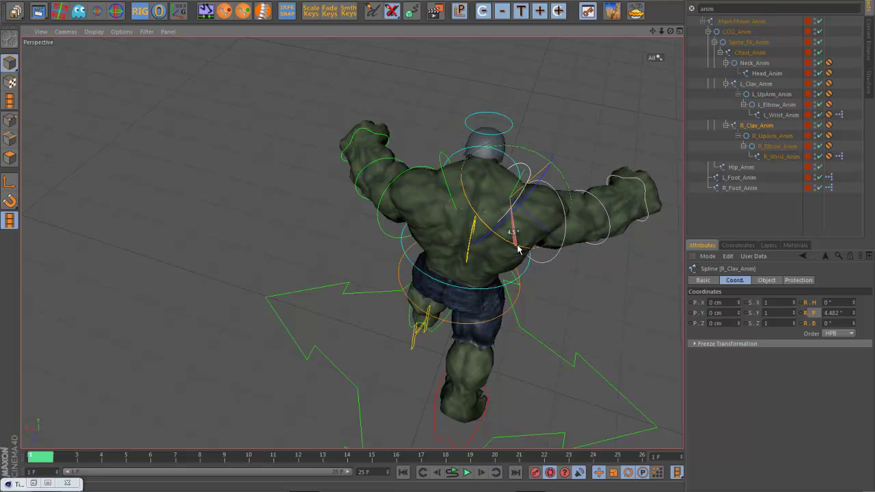
pyautogui.hotkey('ctrl', 'z')
pyautogui.moveTo(512, 247); pyautogui.dragTo(516, 248)
pyautogui.keyDown('alt'); pyautogui.moveTo(596, 291); pyautogui.dragTo(477, 273); pyautogui.keyUp('alt')
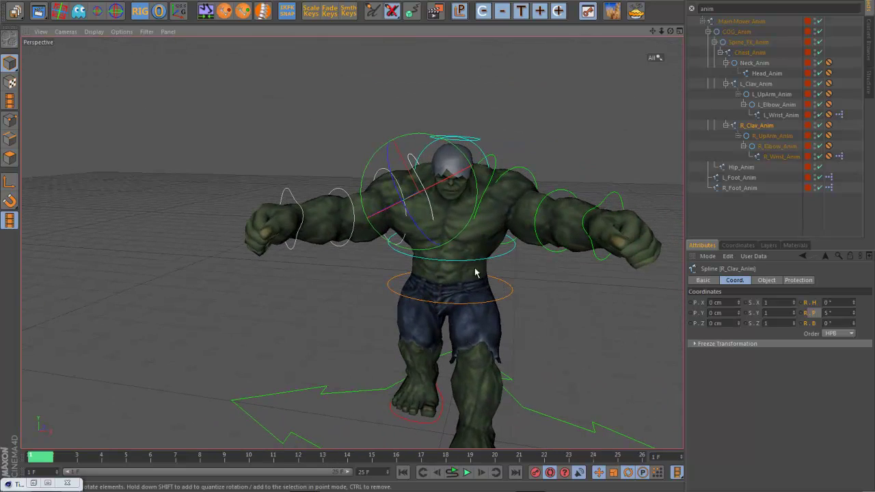
pyautogui.keyDown('alt'); pyautogui.moveTo(356, 313); pyautogui.dragTo(301, 324); pyautogui.keyUp('alt')
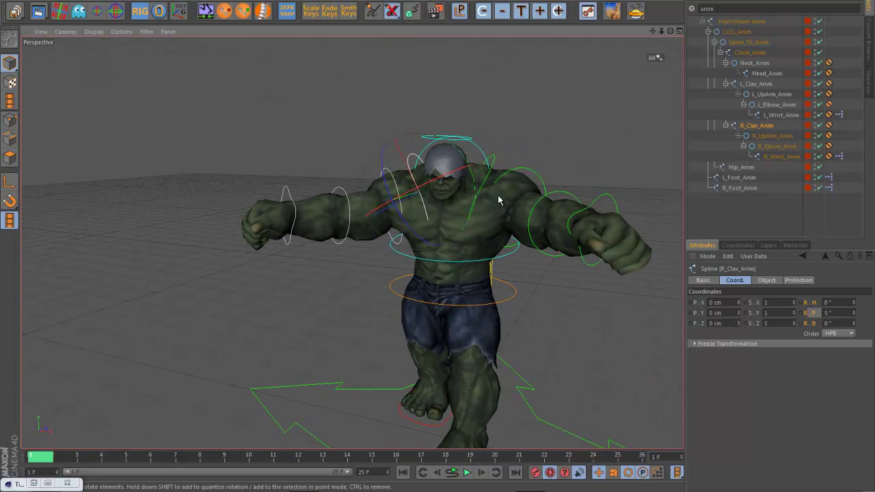
# Select both clavicle controls, key their rotation at frame 25 and key the opposite clavicle pose at frame 13
pyautogui.keyDown('shift'); pyautogui.click(495, 164); pyautogui.keyUp('shift')
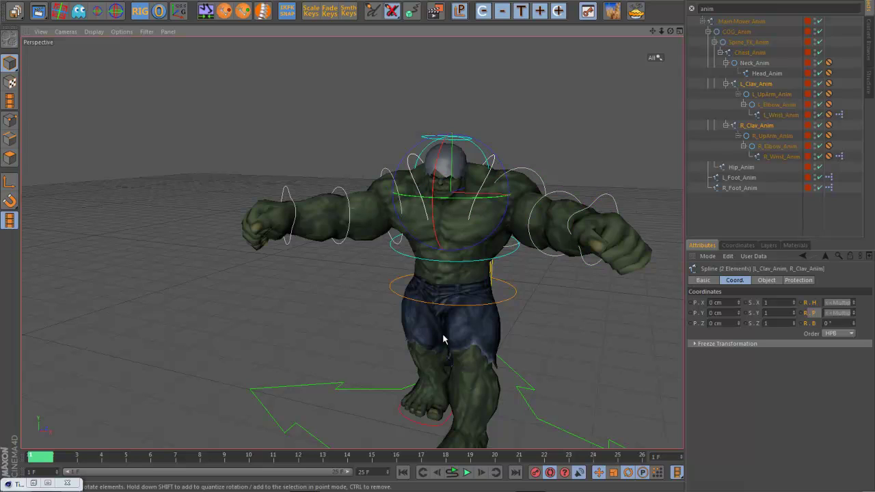
pyautogui.click(635, 457)
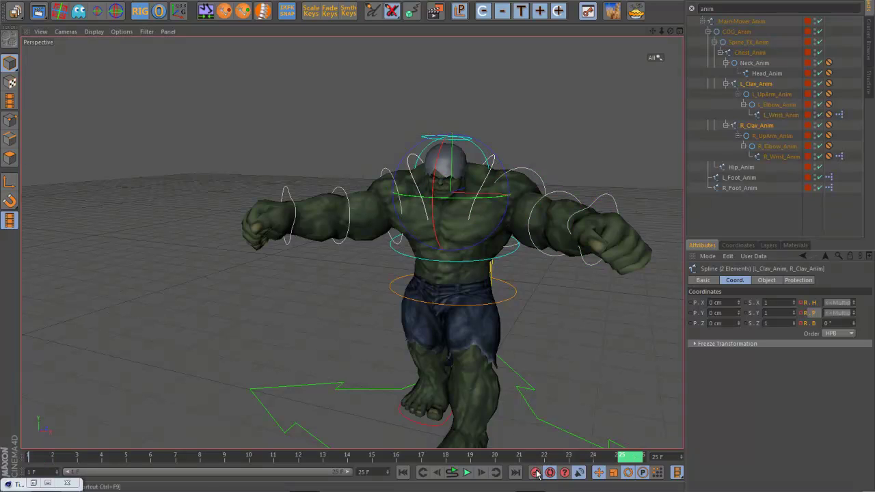
pyautogui.click(330, 456)
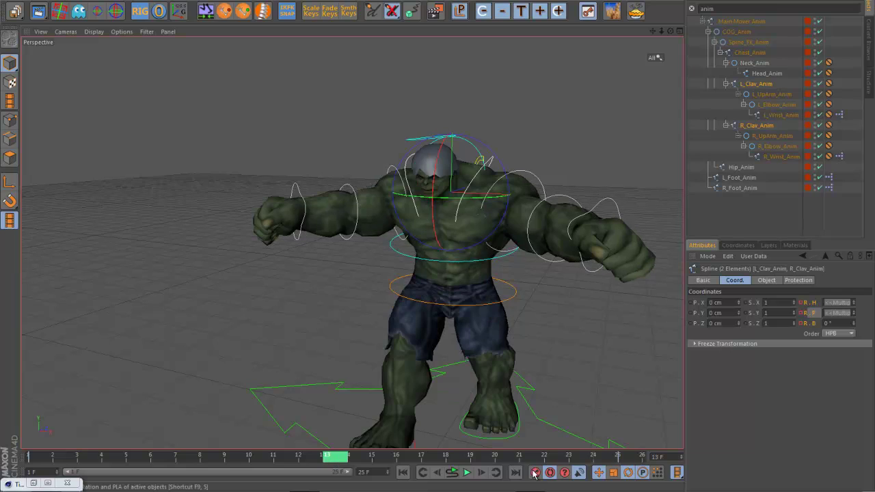
pyautogui.click(225, 12)
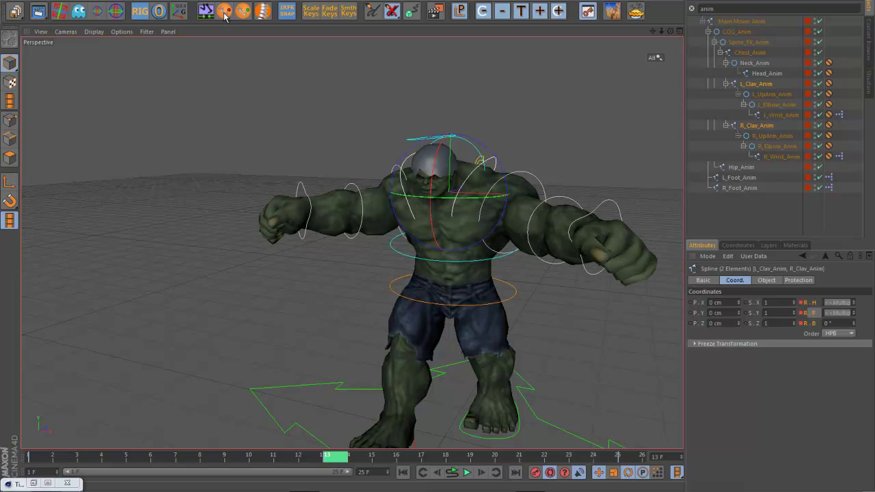
# Play the walk cycle and examine the clavicle motion from several front angles, with and without L_Clav_Anim selected
pyautogui.click(468, 471)
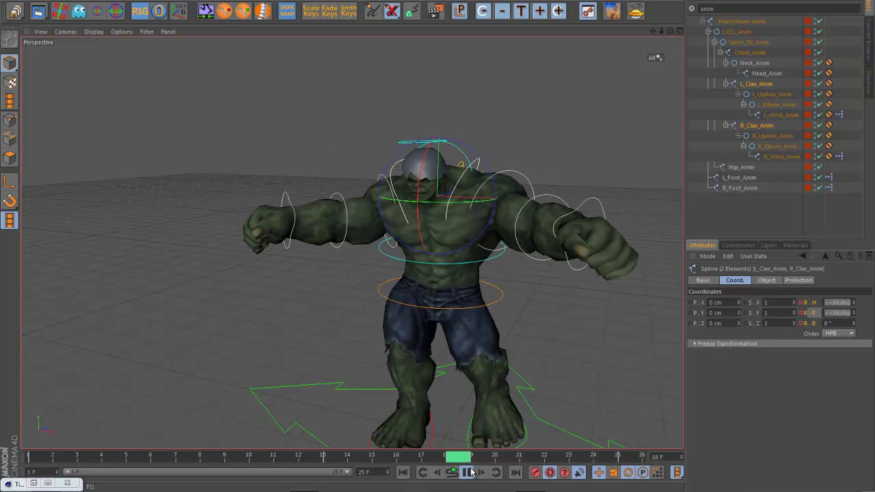
pyautogui.click(570, 382)
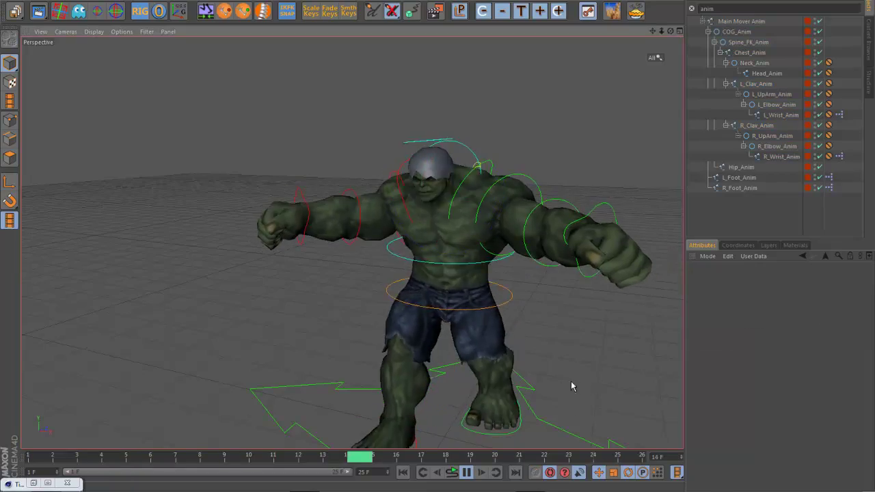
pyautogui.keyDown('alt'); pyautogui.moveTo(280, 340); pyautogui.dragTo(469, 354); pyautogui.keyUp('alt')
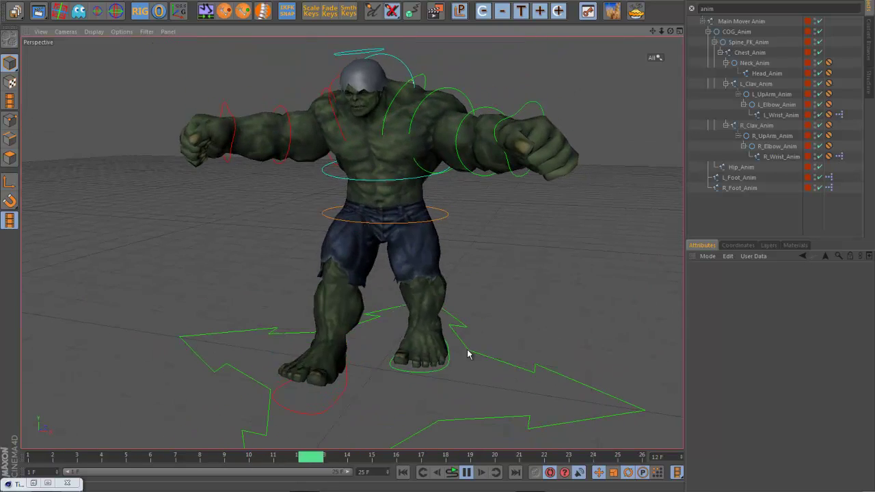
pyautogui.click(467, 472)
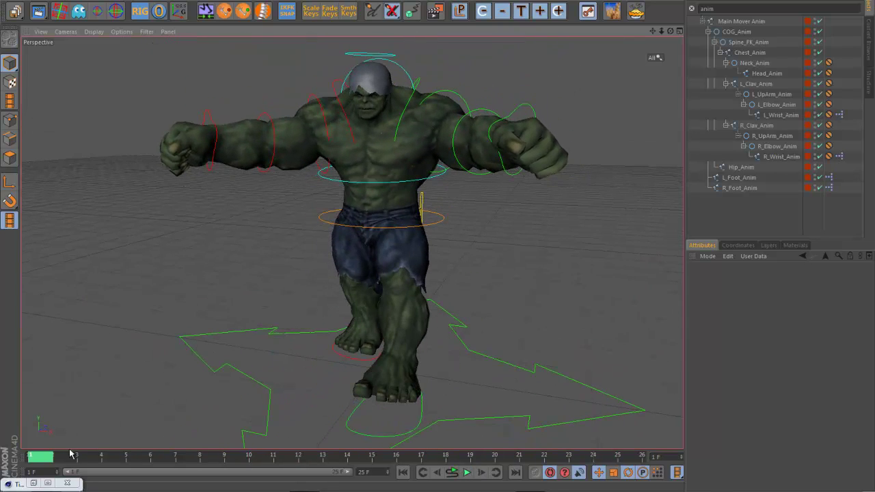
pyautogui.click(423, 85)
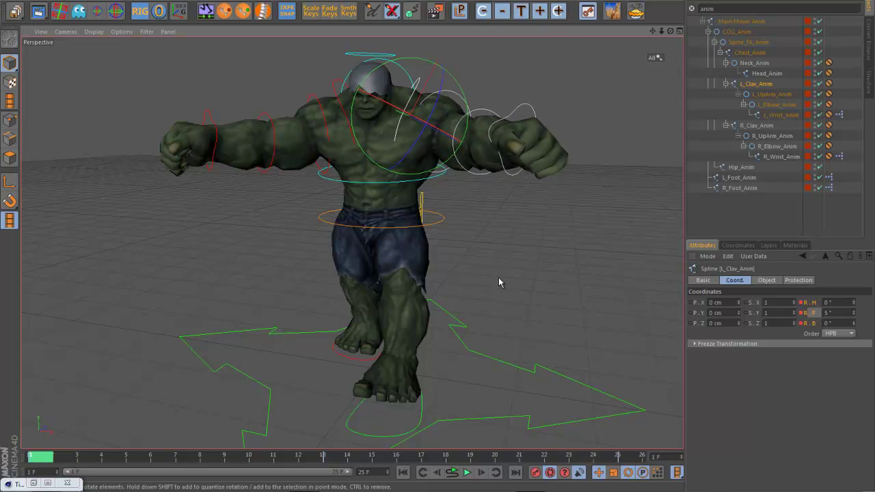
pyautogui.click(467, 472)
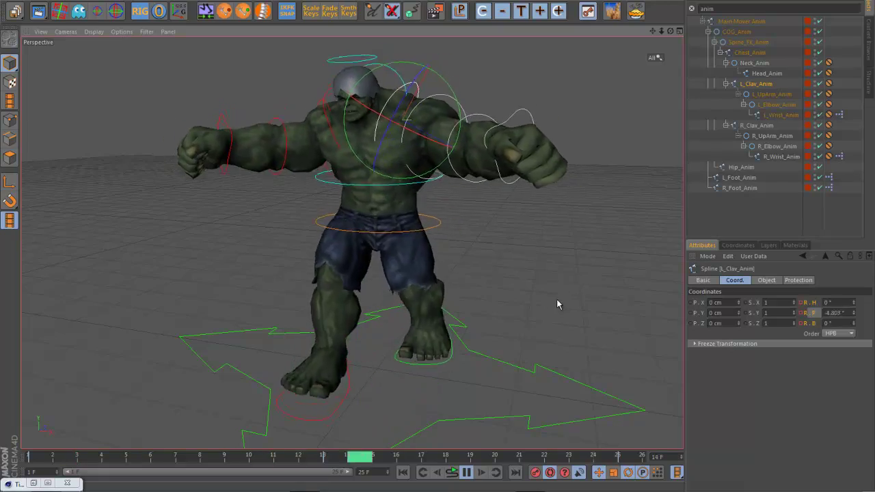
pyautogui.moveTo(578, 303)
pyautogui.keyDown('alt'); pyautogui.mouseDown()
pyautogui.moveTo(627, 299)
pyautogui.moveTo(592, 293)
pyautogui.mouseUp(); pyautogui.keyUp('alt')
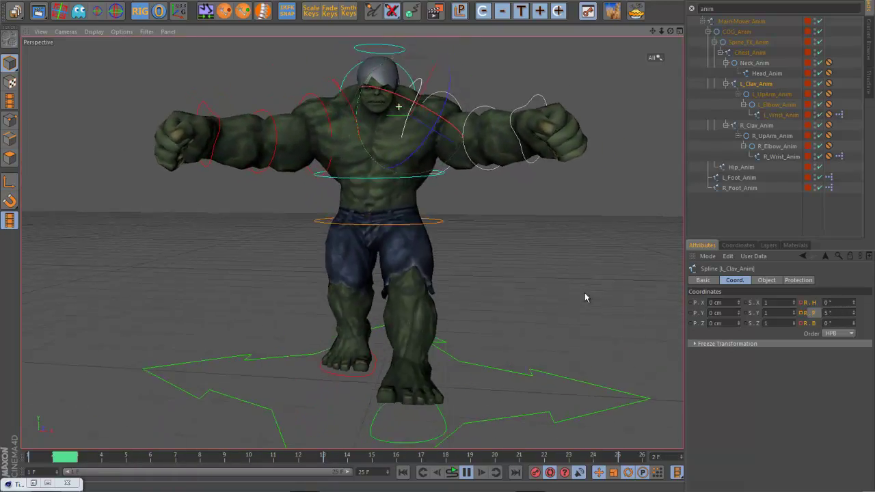
pyautogui.click(467, 472)
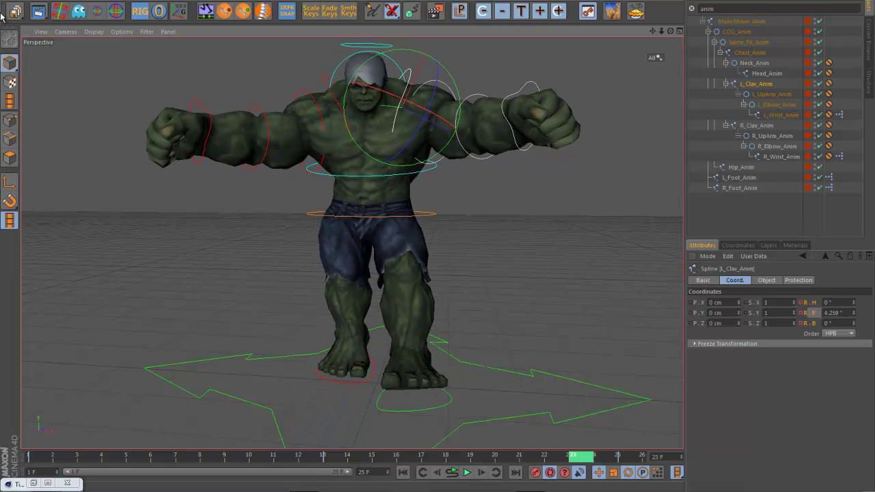
# Select the left upper arm control L_UpArm_Anim and swing the arm downward at frame 23, to a heading (R.H) of about 58°
pyautogui.click(484, 201)
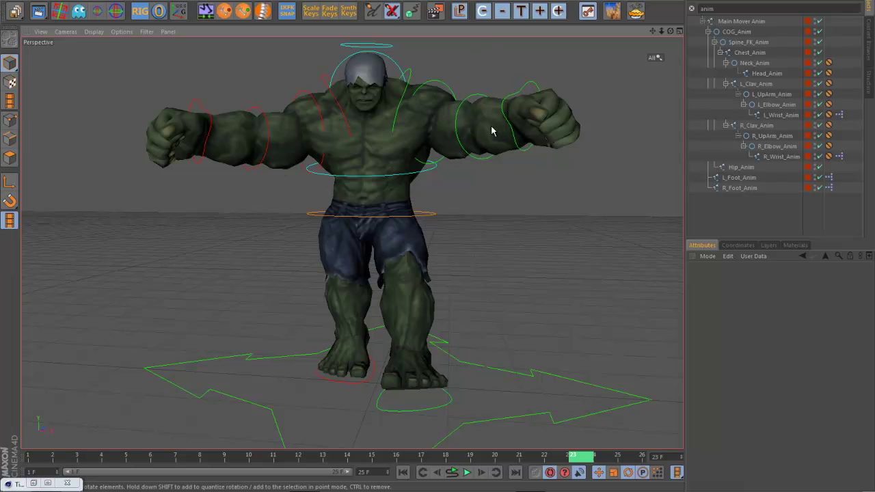
pyautogui.click(447, 89)
pyautogui.keyDown('alt'); pyautogui.moveTo(556, 101); pyautogui.dragTo(503, 117); pyautogui.keyUp('alt')
pyautogui.keyDown('alt'); pyautogui.moveTo(504, 117); pyautogui.dragTo(373, 188, button='middle'); pyautogui.keyUp('alt')
pyautogui.keyDown('alt'); pyautogui.moveTo(352, 241); pyautogui.dragTo(408, 207); pyautogui.keyUp('alt')
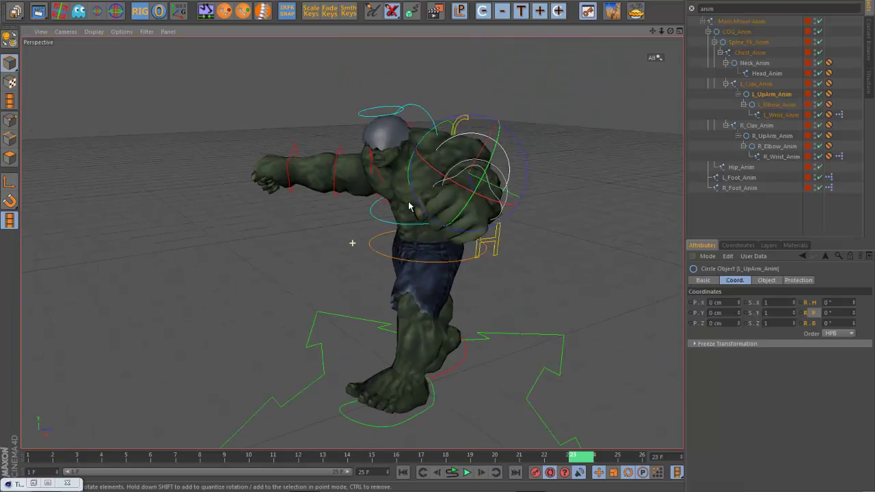
pyautogui.keyDown('alt'); pyautogui.moveTo(472, 173); pyautogui.dragTo(472, 206); pyautogui.keyUp('alt')
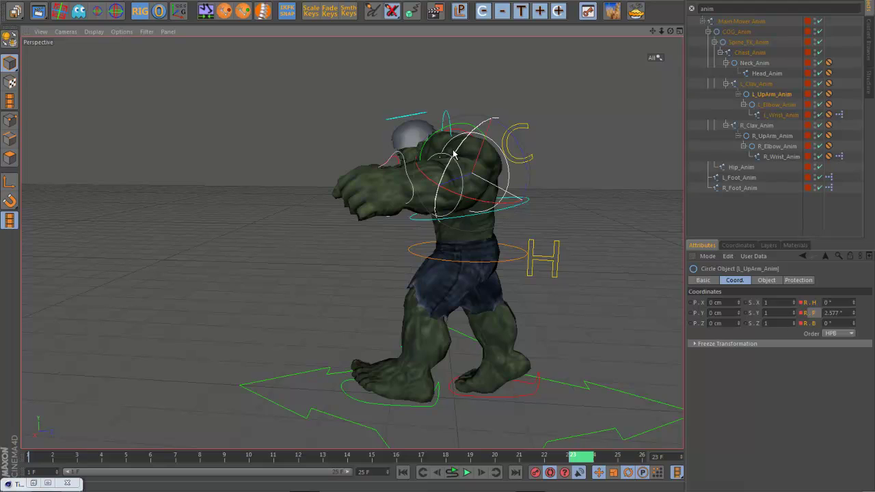
pyautogui.moveTo(453, 154); pyautogui.dragTo(450, 207)
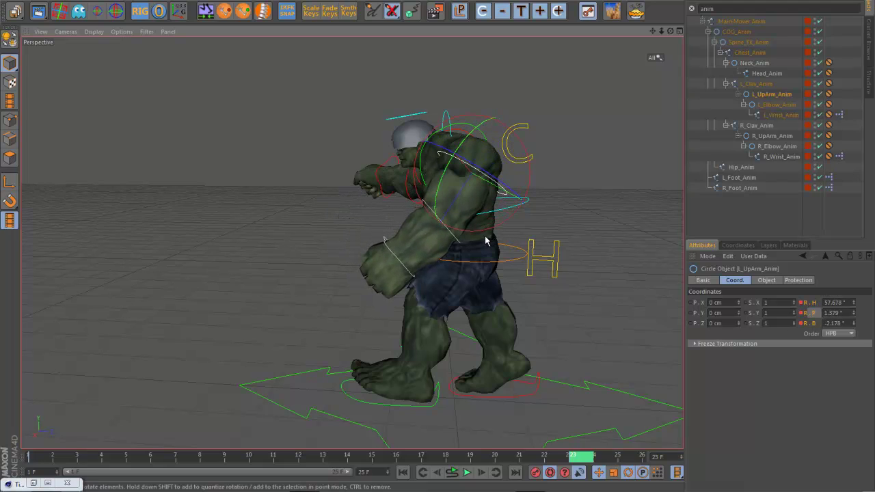
# Refine L_UpArm_Anim so the left arm hangs beside the body, with R.H about 72°, R.P about 45° and R.B about -18°
pyautogui.moveTo(485, 241); pyautogui.dragTo(604, 215)
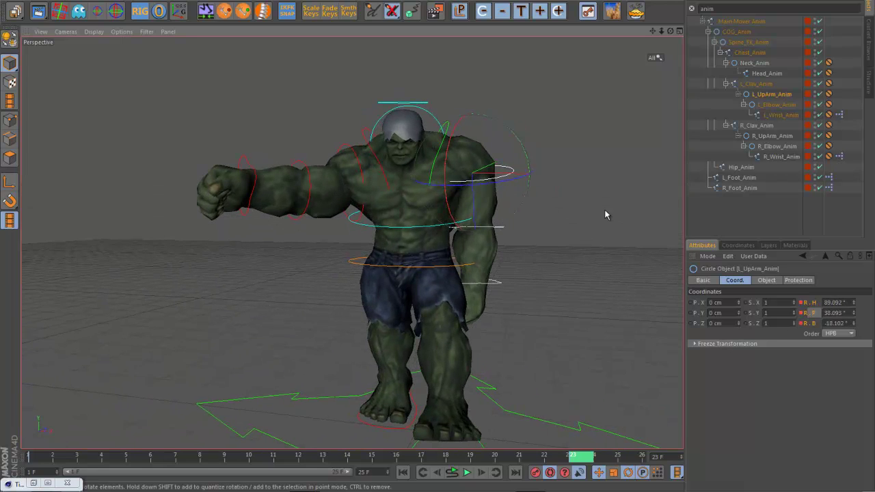
pyautogui.moveTo(526, 156); pyautogui.dragTo(525, 146)
pyautogui.keyDown('alt'); pyautogui.moveTo(525, 146); pyautogui.dragTo(635, 238); pyautogui.keyUp('alt')
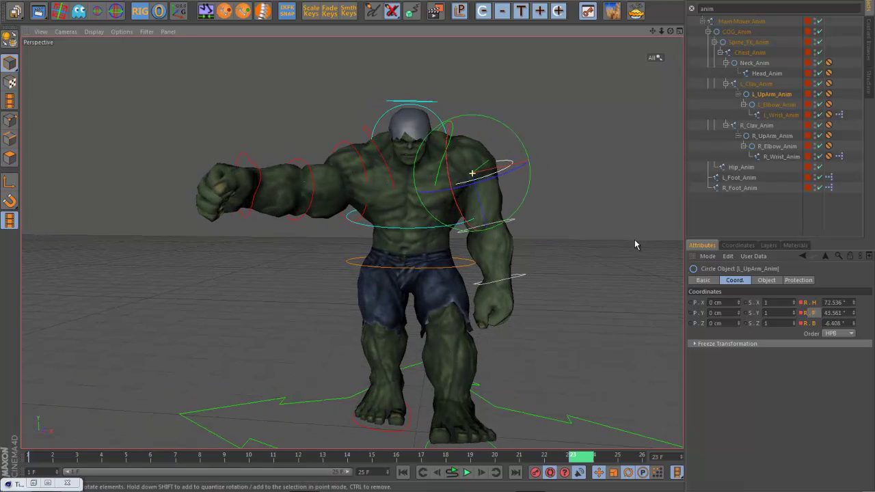
pyautogui.moveTo(527, 192); pyautogui.dragTo(502, 175)
pyautogui.keyDown('alt'); pyautogui.moveTo(591, 172); pyautogui.dragTo(591, 182); pyautogui.keyUp('alt')
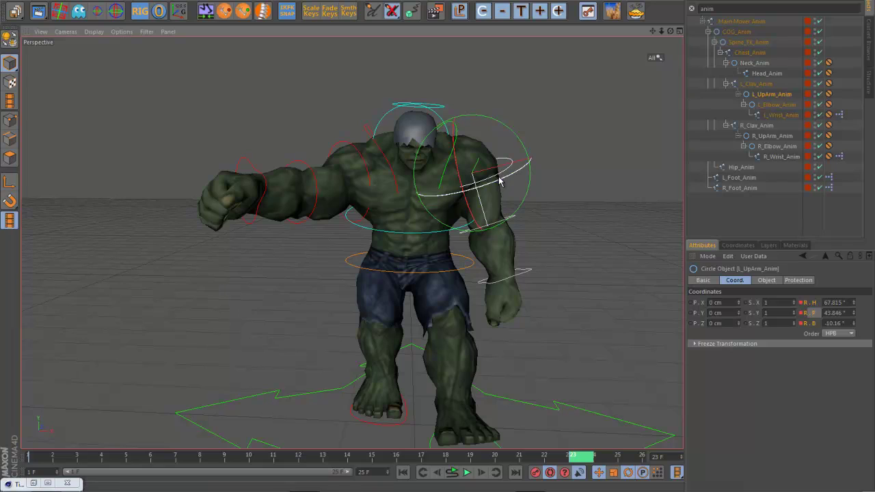
pyautogui.moveTo(518, 137); pyautogui.dragTo(504, 180)
pyautogui.moveTo(458, 161); pyautogui.dragTo(501, 144)
pyautogui.hotkey('ctrl', 'z')
pyautogui.moveTo(512, 175)
pyautogui.mouseDown()
pyautogui.moveTo(554, 184)
pyautogui.moveTo(471, 192)
pyautogui.moveTo(620, 200)
pyautogui.moveTo(507, 176)
pyautogui.mouseUp()
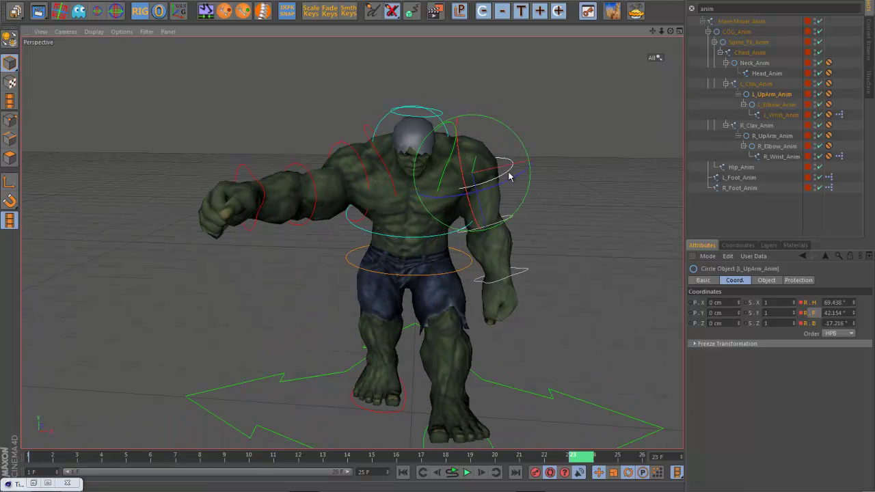
# Rotate the right upper arm control R_UpArm_Anim down beside the body, to R.H 60.83°, R.P -22.272° and R.B 5.448°
pyautogui.click(345, 145)
pyautogui.moveTo(296, 152); pyautogui.dragTo(412, 246)
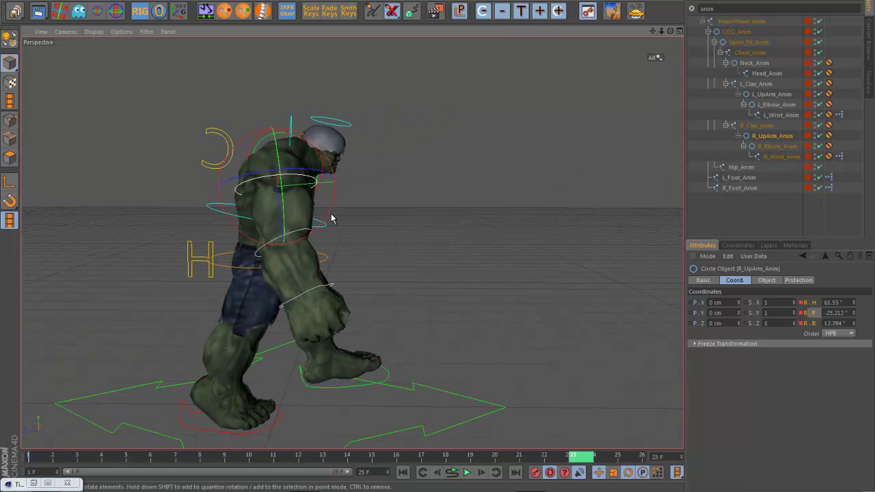
pyautogui.moveTo(332, 219); pyautogui.dragTo(326, 205)
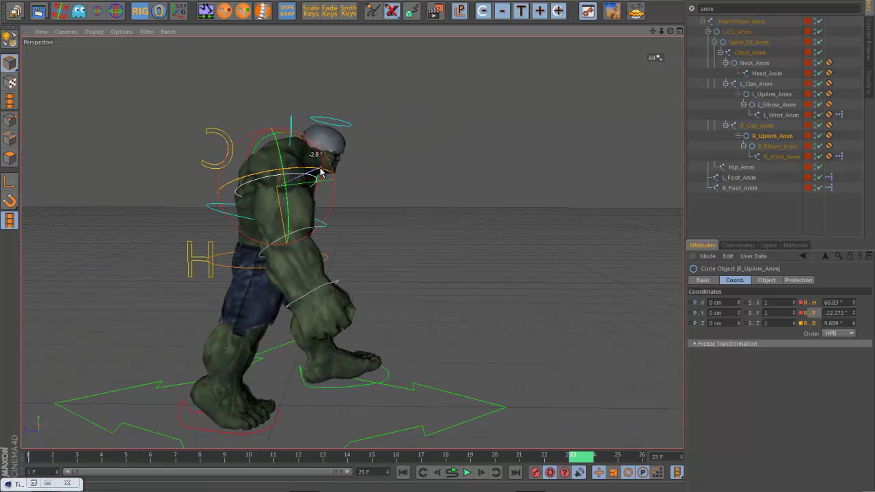
pyautogui.moveTo(320, 172); pyautogui.dragTo(321, 174)
# Fine-tune R_UpArm_Anim from the front and side to R.H 56.018°, R.P -21.054° and R.B -1.611°
pyautogui.keyDown('alt'); pyautogui.moveTo(441, 216); pyautogui.dragTo(319, 195); pyautogui.keyUp('alt')
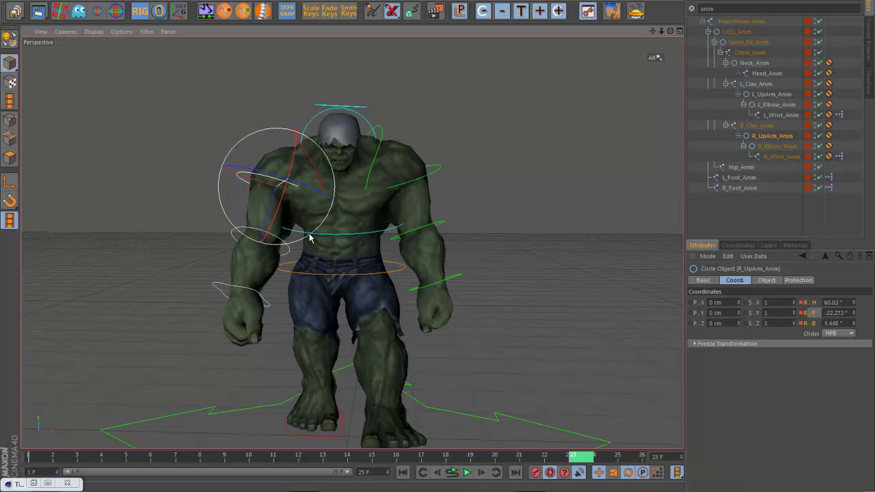
pyautogui.moveTo(310, 237); pyautogui.dragTo(357, 222)
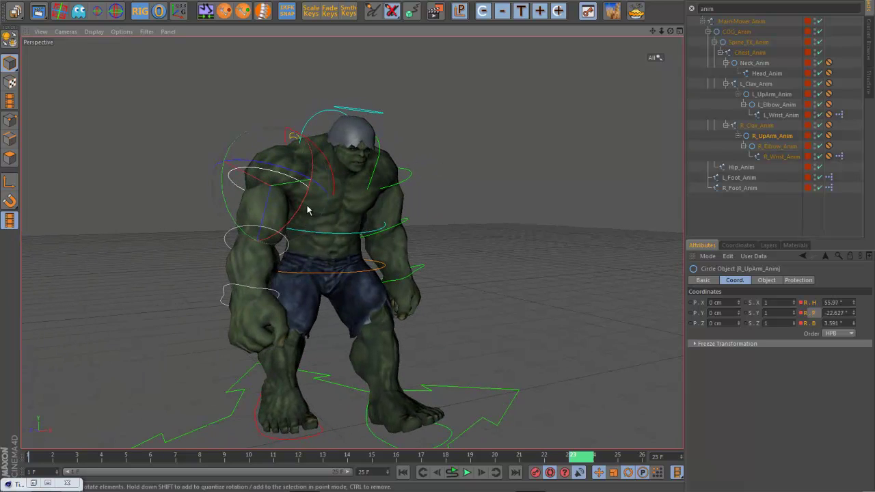
pyautogui.keyDown('alt'); pyautogui.moveTo(307, 211); pyautogui.dragTo(384, 178); pyautogui.keyUp('alt')
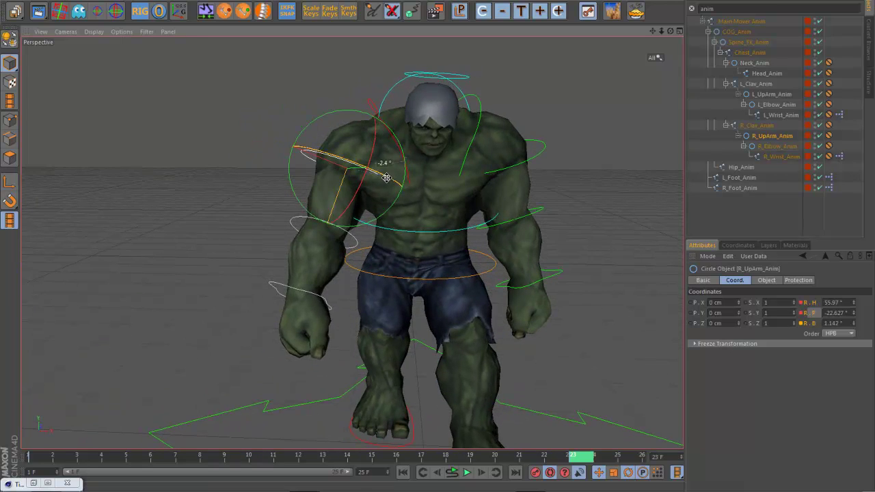
pyautogui.keyDown('alt'); pyautogui.moveTo(410, 211); pyautogui.dragTo(375, 208); pyautogui.keyUp('alt')
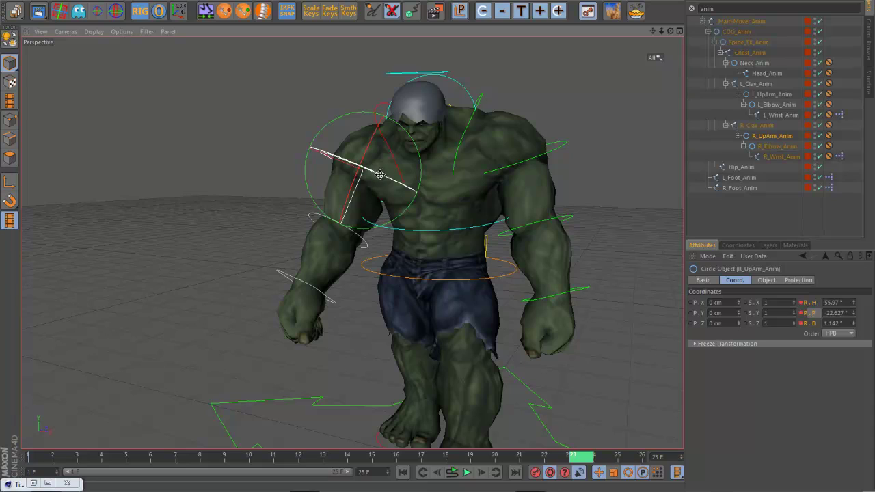
pyautogui.moveTo(379, 174); pyautogui.dragTo(369, 193)
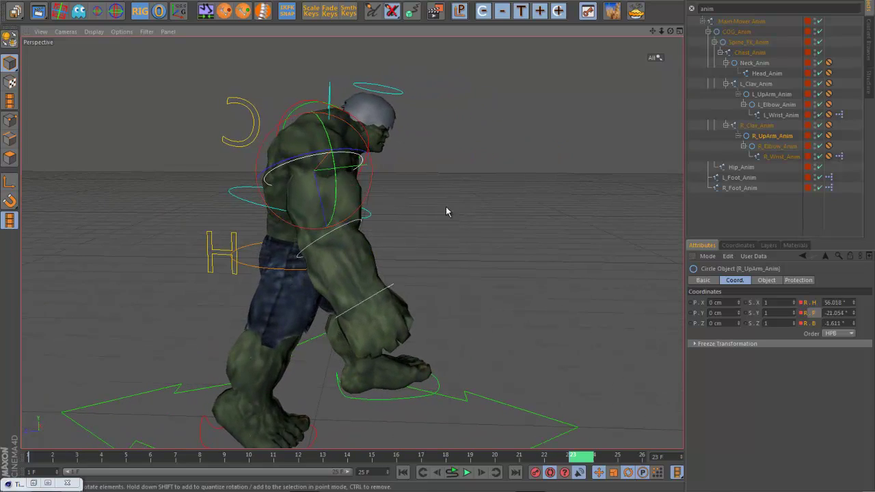
pyautogui.keyDown('alt'); pyautogui.moveTo(445, 209); pyautogui.dragTo(365, 210); pyautogui.keyUp('alt')
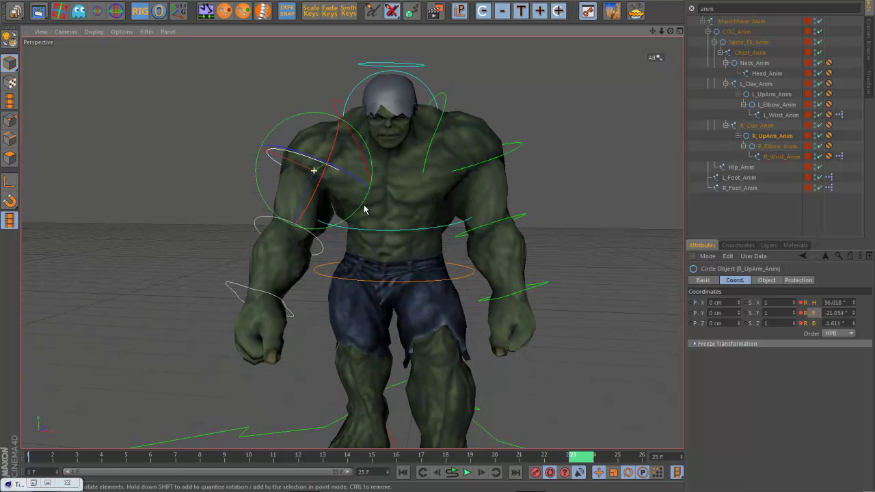
pyautogui.keyDown('alt'); pyautogui.moveTo(499, 218); pyautogui.dragTo(456, 220, button='right'); pyautogui.keyUp('alt')
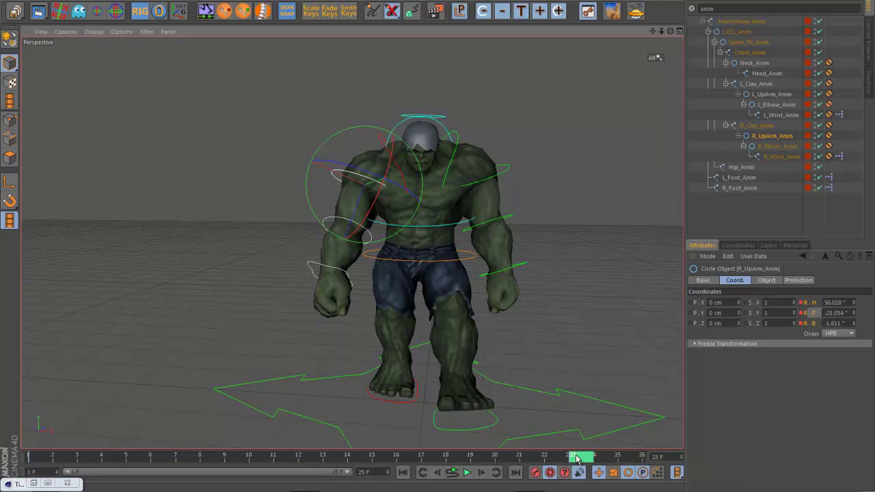
# Select both upper arm controls, L_UpArm_Anim and R_UpArm_Anim, and key their current rotation pose at frames 25 and 1
pyautogui.keyDown('alt'); pyautogui.moveTo(586, 395); pyautogui.dragTo(528, 403); pyautogui.keyUp('alt')
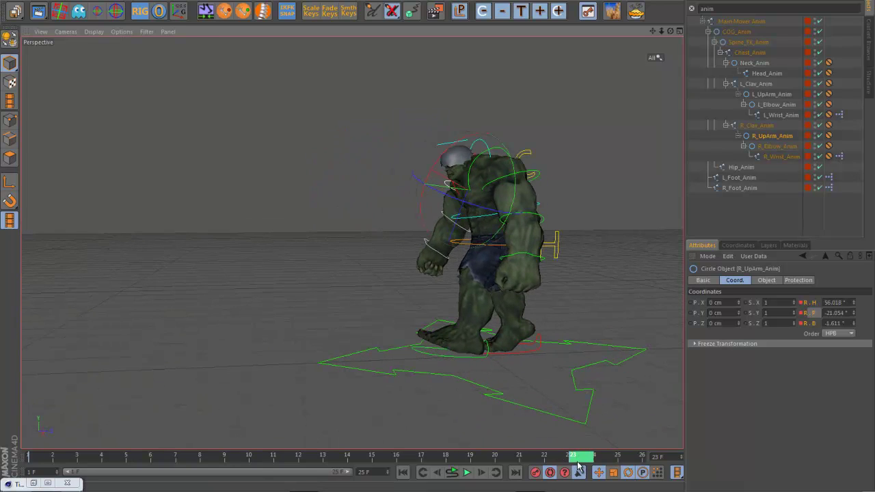
pyautogui.moveTo(578, 465); pyautogui.dragTo(654, 471)
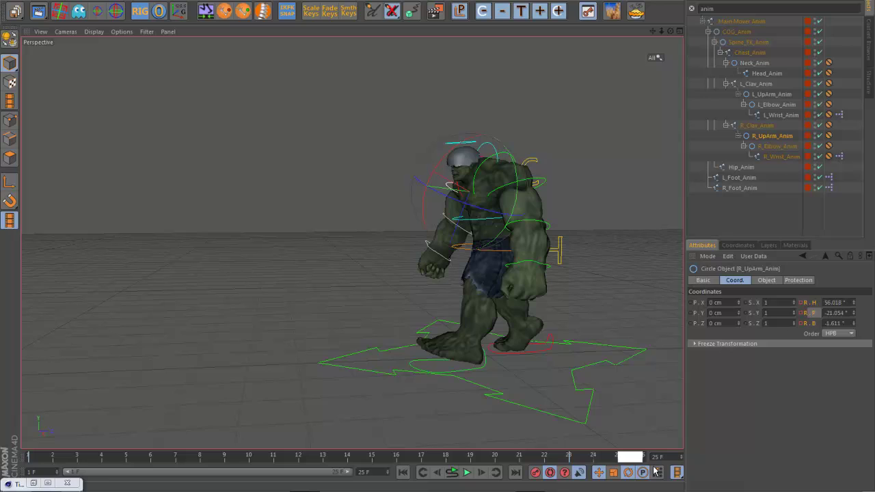
pyautogui.keyDown('shift'); pyautogui.click(547, 182); pyautogui.keyUp('shift')
pyautogui.keyDown('alt'); pyautogui.moveTo(581, 203); pyautogui.dragTo(667, 241); pyautogui.keyUp('alt')
pyautogui.click(583, 223)
pyautogui.click(529, 185)
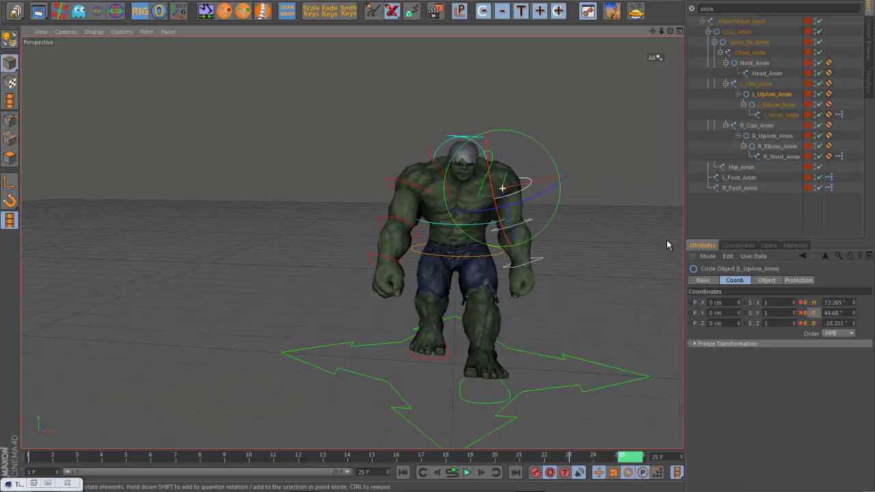
pyautogui.keyDown('shift'); pyautogui.click(389, 179); pyautogui.keyUp('shift')
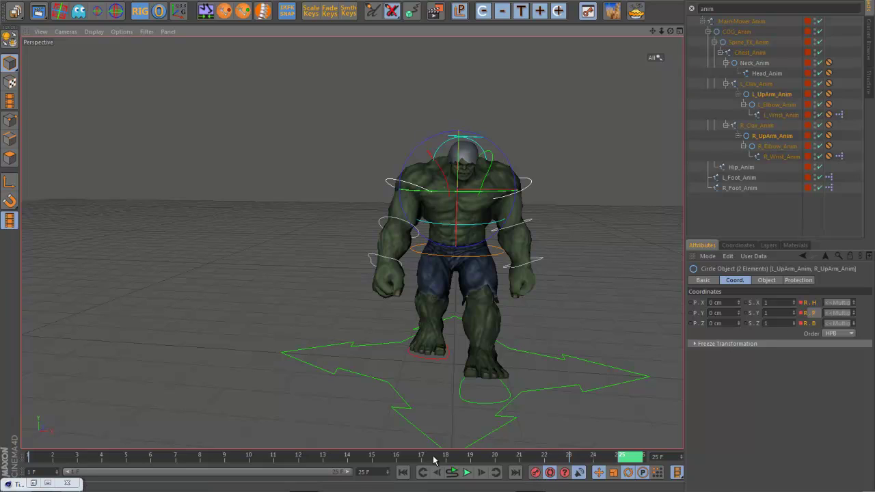
pyautogui.click(37, 460)
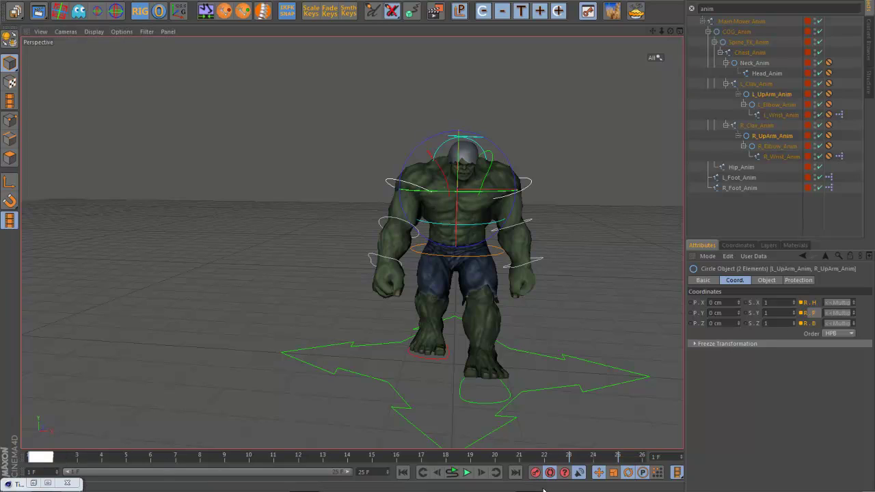
pyautogui.click(535, 472)
# Delete the rotation keys of both upper arm controls at frame 23
pyautogui.click(578, 460)
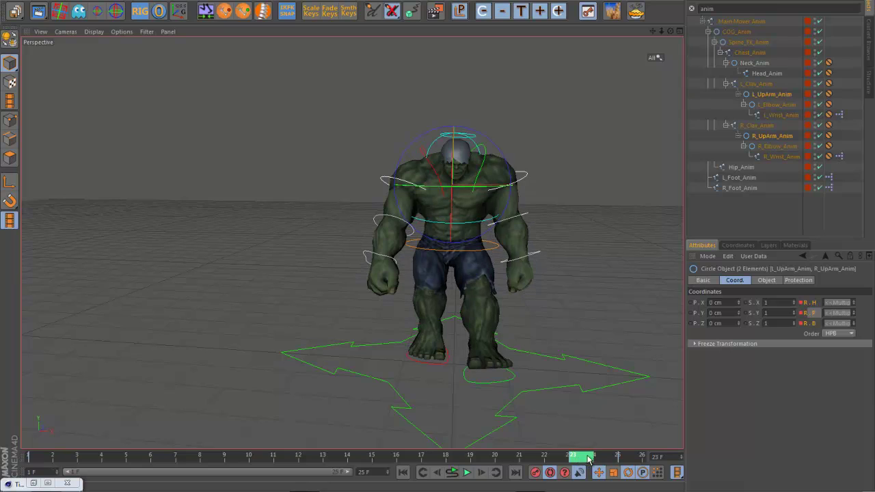
pyautogui.moveTo(550, 460); pyautogui.dragTo(595, 460)
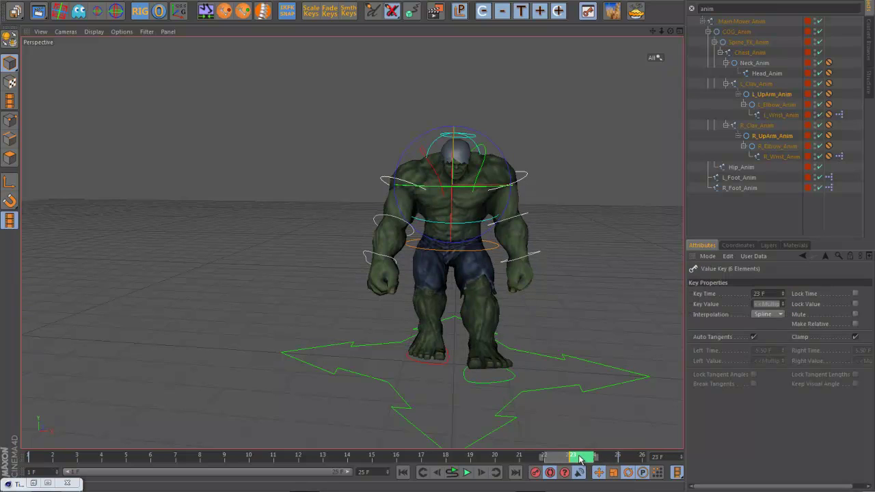
pyautogui.rightClick(579, 460)
pyautogui.click(555, 415)
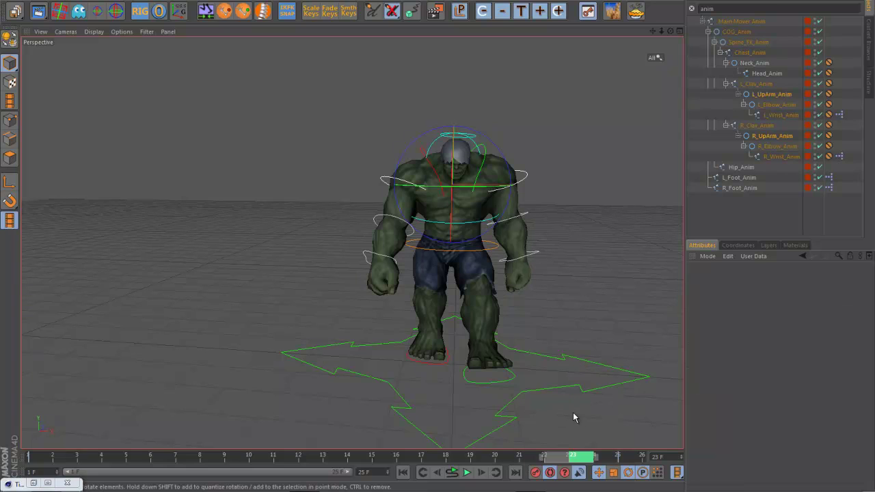
# Key both upper arm controls at frame 13 and mirror their pose so the arms swing the opposite way
pyautogui.click(31, 457)
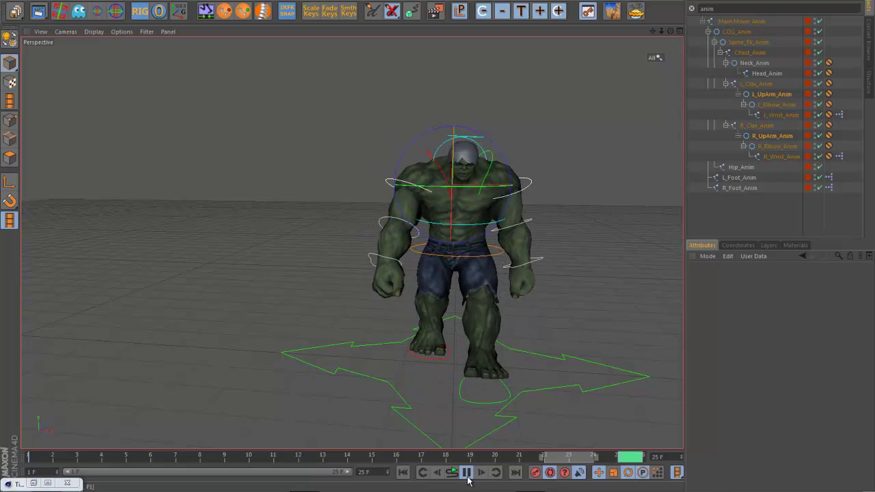
pyautogui.click(466, 472)
pyautogui.moveTo(51, 458)
pyautogui.mouseDown()
pyautogui.moveTo(308, 457)
pyautogui.moveTo(328, 467)
pyautogui.mouseUp()
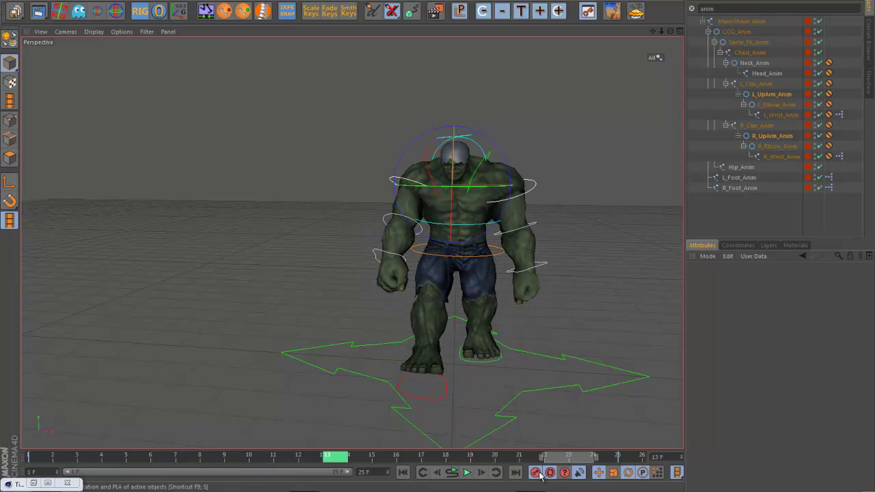
pyautogui.click(225, 11)
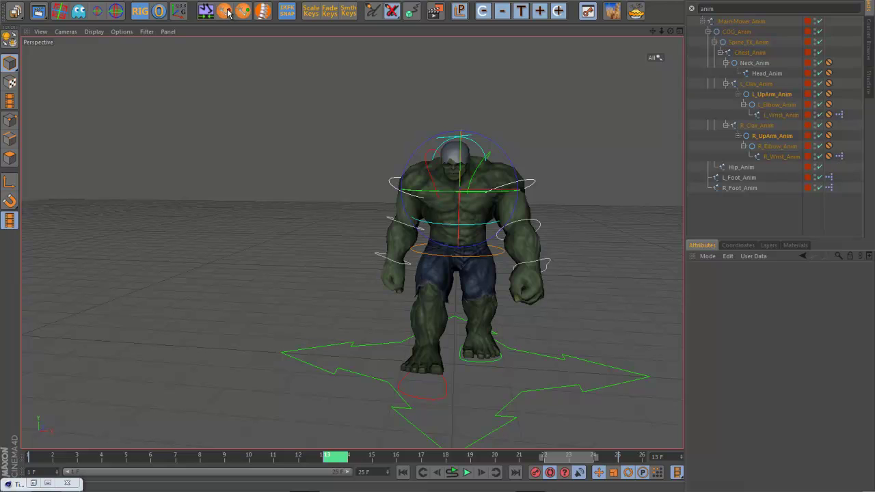
# Play back the walk cycle and examine the arm swing from the front and side
pyautogui.click(467, 473)
pyautogui.keyDown('alt'); pyautogui.moveTo(635, 307); pyautogui.dragTo(546, 318); pyautogui.keyUp('alt')
pyautogui.moveTo(458, 293)
pyautogui.keyDown('alt'); pyautogui.mouseDown()
pyautogui.moveTo(320, 307)
pyautogui.moveTo(467, 299)
pyautogui.mouseUp(); pyautogui.keyUp('alt')
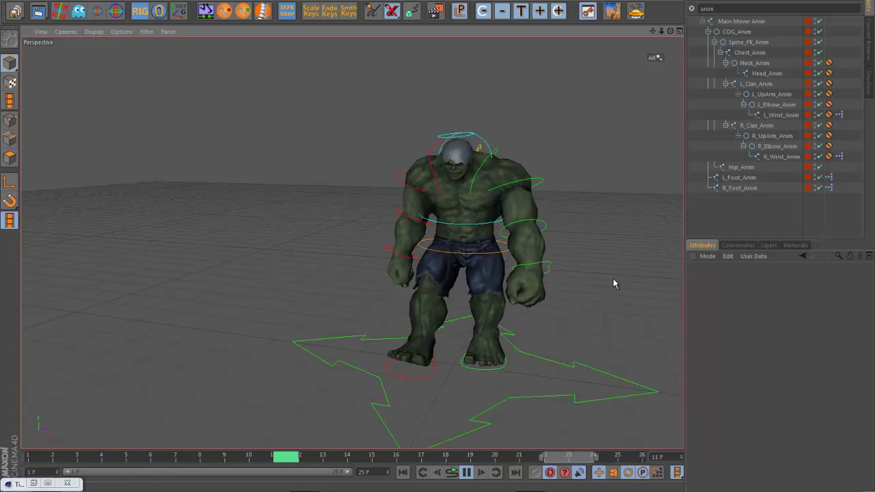
pyautogui.keyDown('alt'); pyautogui.moveTo(613, 283); pyautogui.dragTo(592, 279); pyautogui.keyUp('alt')
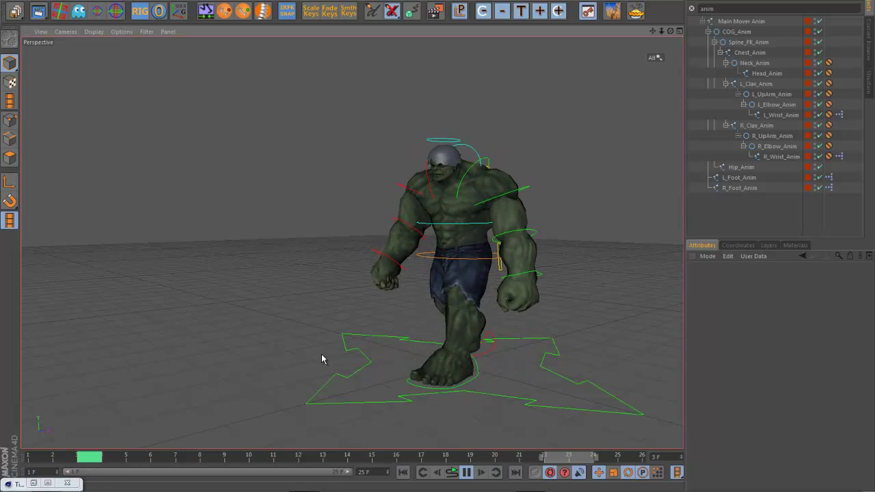
pyautogui.keyDown('alt'); pyautogui.moveTo(280, 360); pyautogui.dragTo(315, 366); pyautogui.keyUp('alt')
pyautogui.click(467, 473)
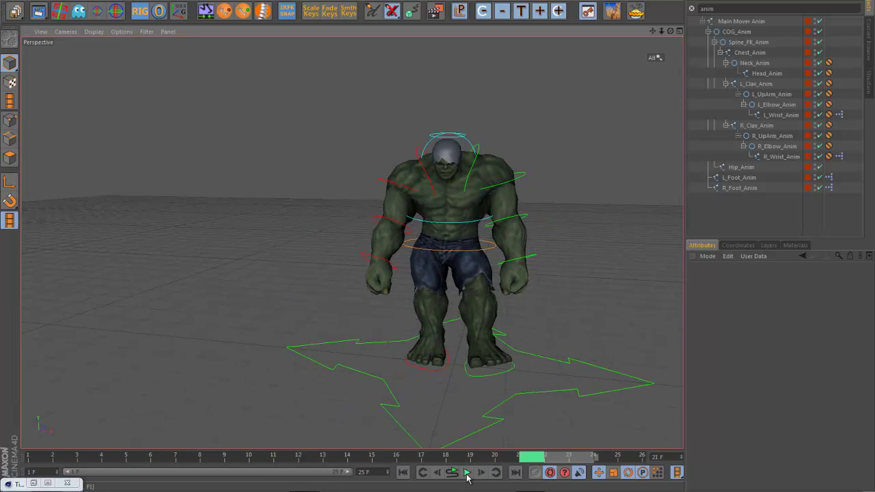
# Open the Rotation . P F-curve of L_UpArm_Anim in the Timeline, select all its keys and frame the curve
pyautogui.click(522, 181)
pyautogui.keyDown('alt'); pyautogui.moveTo(605, 224); pyautogui.dragTo(560, 220); pyautogui.keyUp('alt')
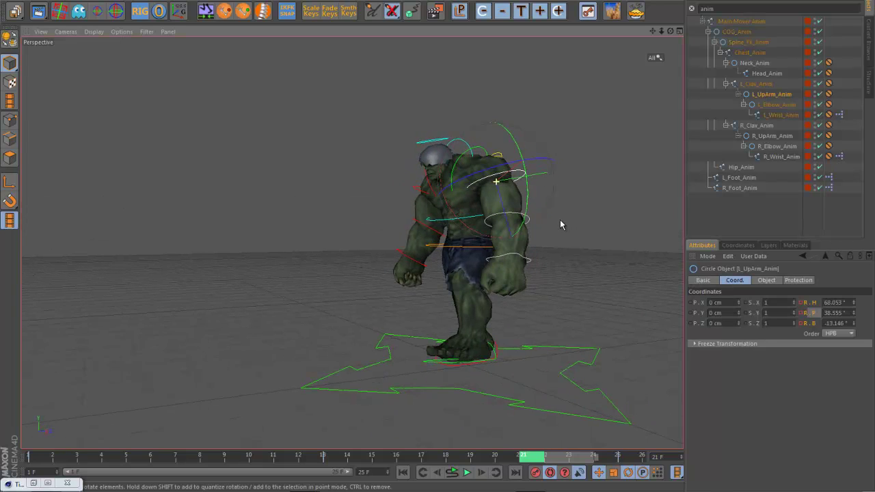
pyautogui.click(31, 485)
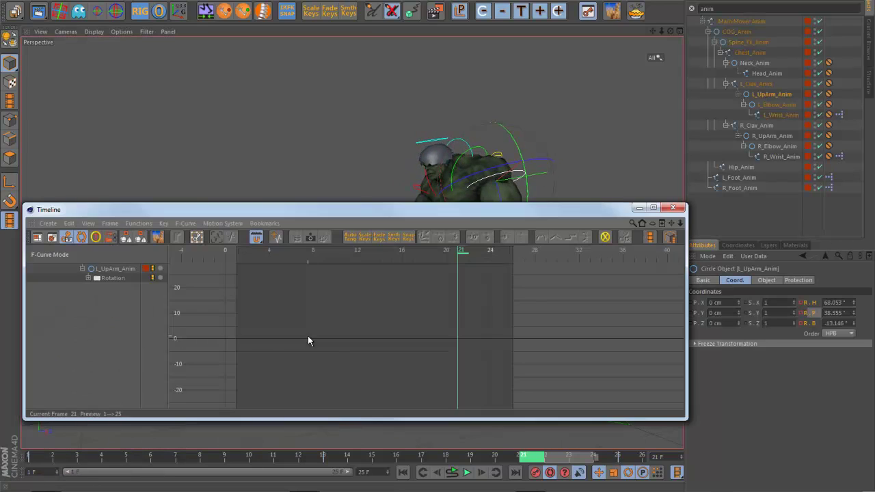
pyautogui.click(88, 279)
pyautogui.click(115, 297)
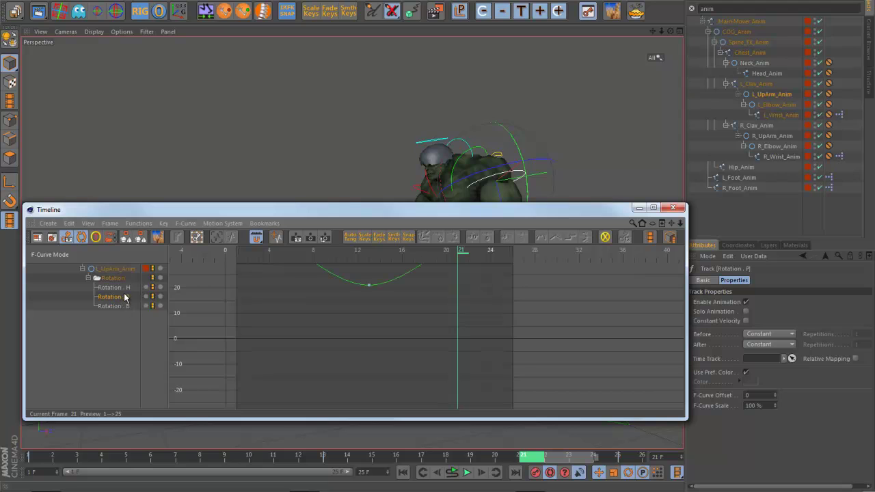
pyautogui.press('h')
pyautogui.moveTo(588, 367); pyautogui.dragTo(255, 248)
pyautogui.press('h')
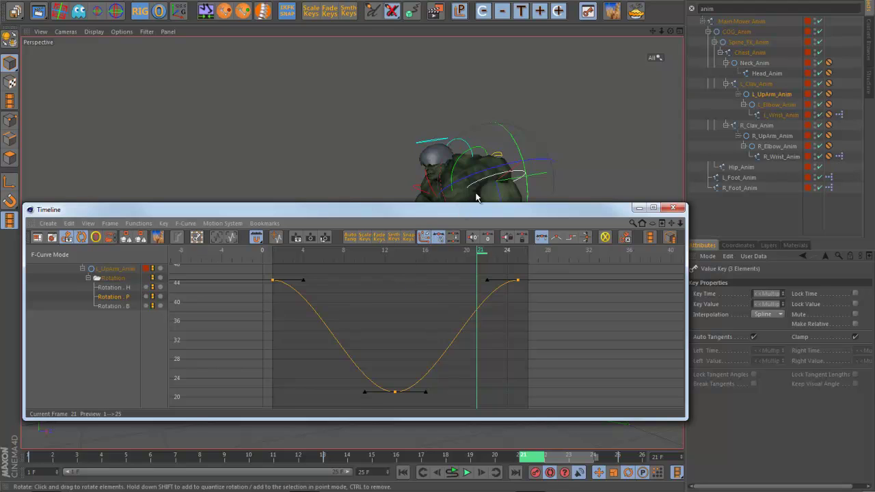
# Lengthen the tangents of all L_UpArm_Anim Rotation . P keys to 4.30 F and check the swing from the side
pyautogui.keyDown('alt'); pyautogui.moveTo(550, 160); pyautogui.dragTo(512, 136, button='middle'); pyautogui.keyUp('alt')
pyautogui.keyDown('alt'); pyautogui.moveTo(511, 132); pyautogui.dragTo(517, 175); pyautogui.keyUp('alt')
pyautogui.keyDown('alt'); pyautogui.moveTo(517, 175); pyautogui.dragTo(442, 172, button='right'); pyautogui.keyUp('alt')
pyautogui.keyDown('alt'); pyautogui.moveTo(442, 172); pyautogui.dragTo(497, 166); pyautogui.keyUp('alt')
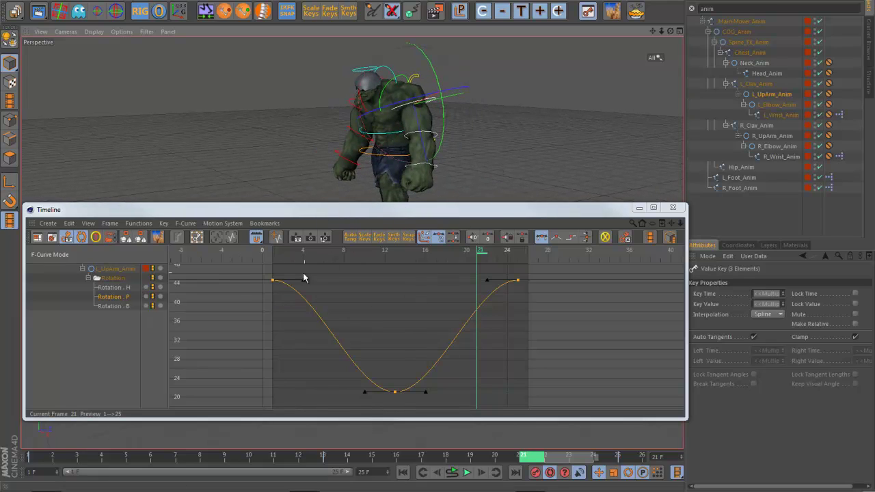
pyautogui.moveTo(302, 279); pyautogui.dragTo(320, 280)
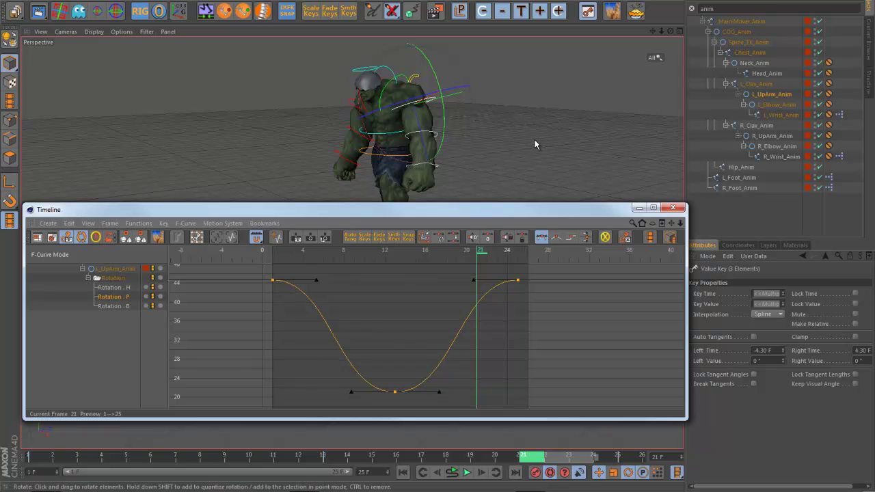
pyautogui.keyDown('alt'); pyautogui.moveTo(535, 140); pyautogui.dragTo(508, 142); pyautogui.keyUp('alt')
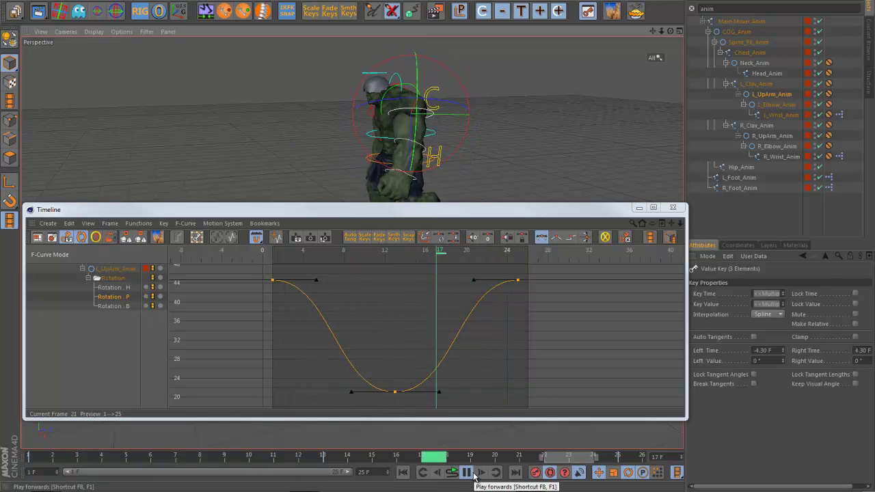
# Select all keys on the L_UpArm_Anim Rotation . B curve and lengthen their tangents to 3.74 F
pyautogui.click(130, 290)
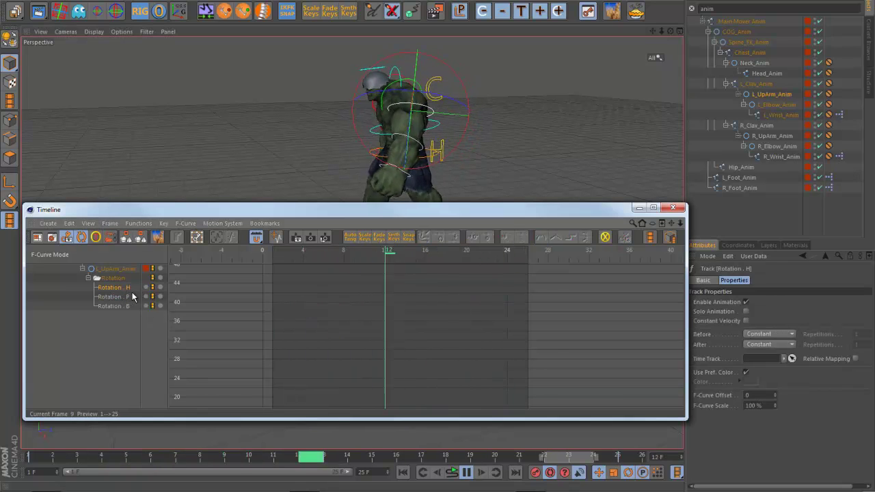
pyautogui.click(118, 314)
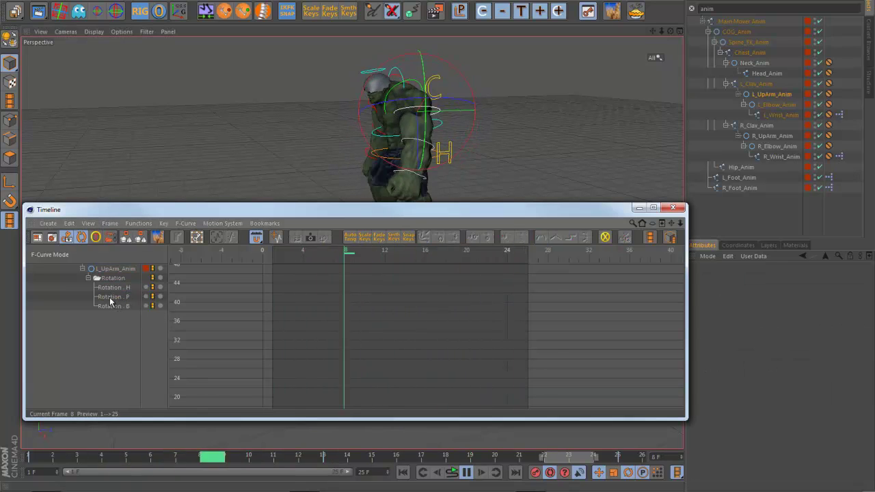
pyautogui.click(118, 305)
pyautogui.click(467, 472)
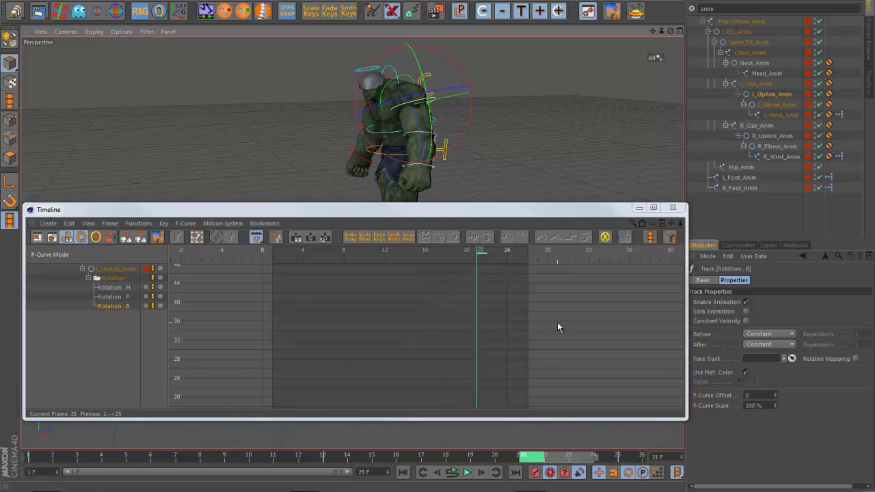
pyautogui.keyDown('alt'); pyautogui.moveTo(557, 322); pyautogui.dragTo(421, 421, button='right'); pyautogui.keyUp('alt')
pyautogui.moveTo(525, 375); pyautogui.dragTo(250, 298)
pyautogui.press('h')
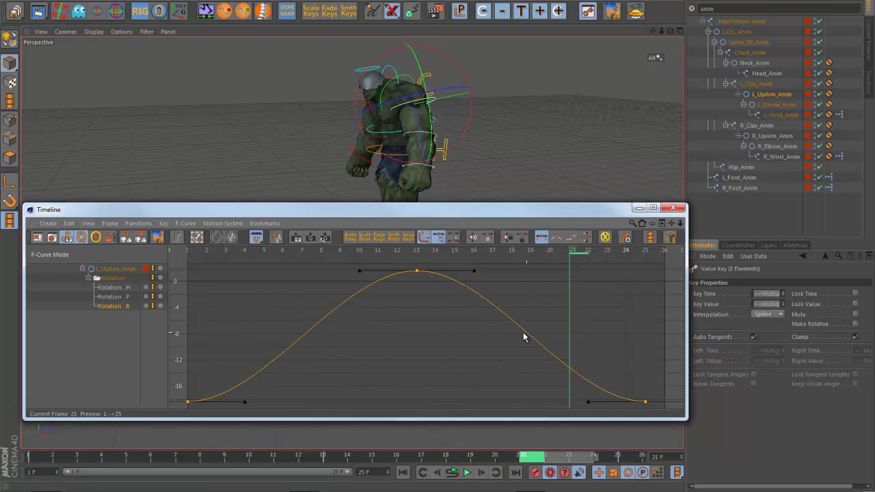
pyautogui.keyDown('alt'); pyautogui.moveTo(523, 332); pyautogui.dragTo(367, 371, button='right'); pyautogui.keyUp('alt')
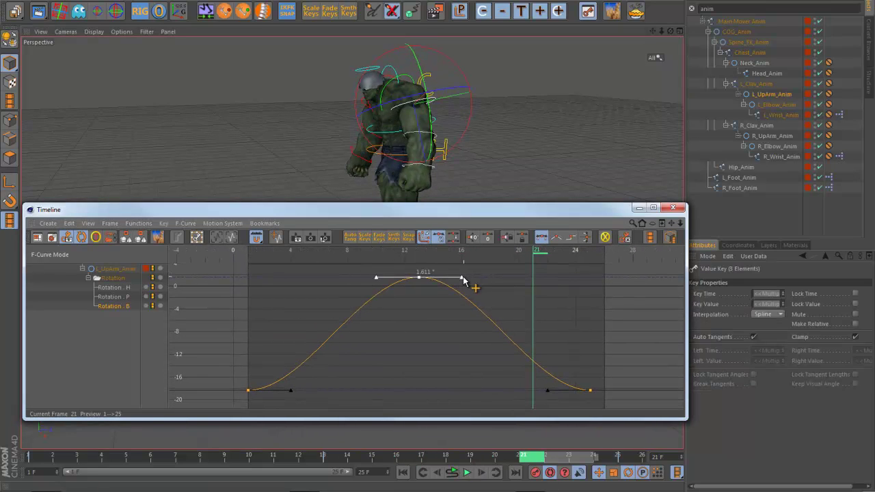
pyautogui.moveTo(463, 279); pyautogui.dragTo(467, 281)
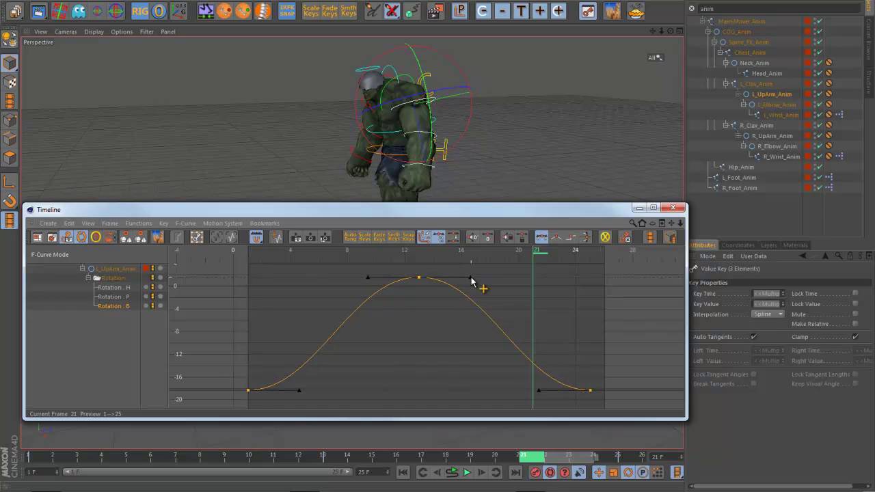
pyautogui.click(471, 278)
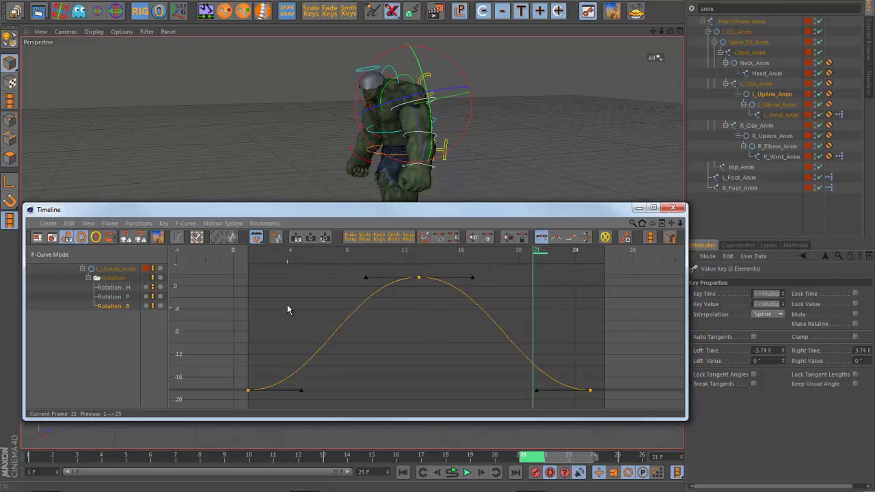
# Select all keys on the L_UpArm_Anim Rotation . H curve and lengthen their tangents to about 4.06 F
pyautogui.click(123, 287)
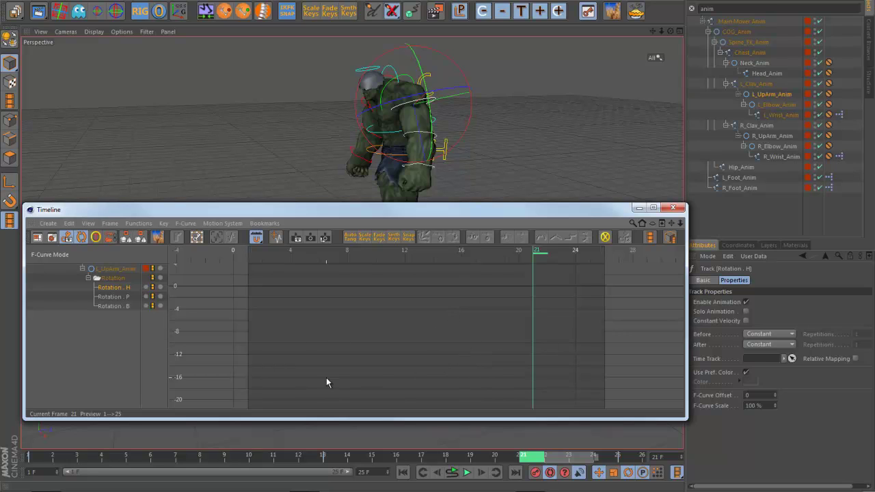
pyautogui.keyDown('alt'); pyautogui.moveTo(446, 331); pyautogui.dragTo(472, 359, button='right'); pyautogui.keyUp('alt')
pyautogui.moveTo(585, 340); pyautogui.dragTo(290, 268)
pyautogui.press('s')
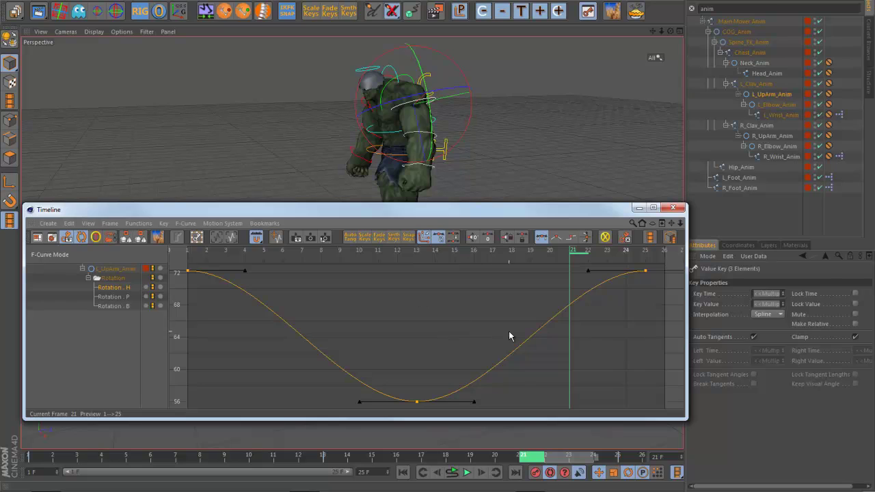
pyautogui.keyDown('alt'); pyautogui.moveTo(460, 343); pyautogui.dragTo(362, 339, button='right'); pyautogui.keyUp('alt')
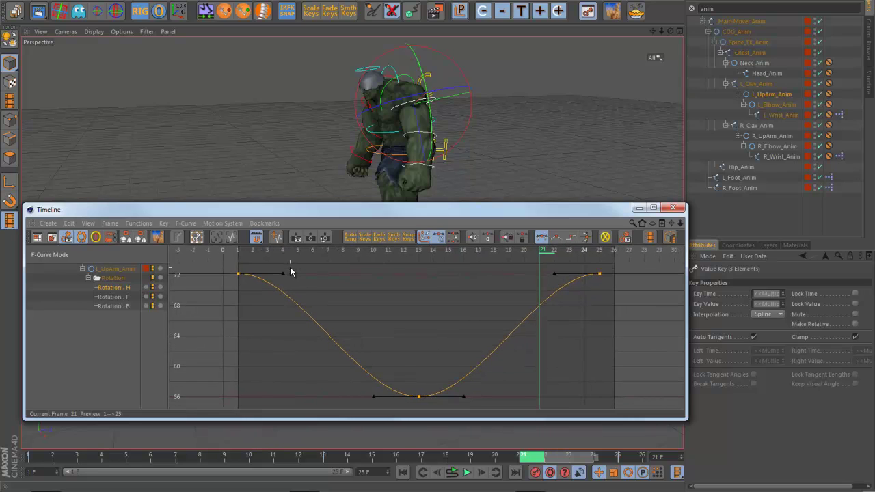
pyautogui.moveTo(285, 273); pyautogui.dragTo(298, 273)
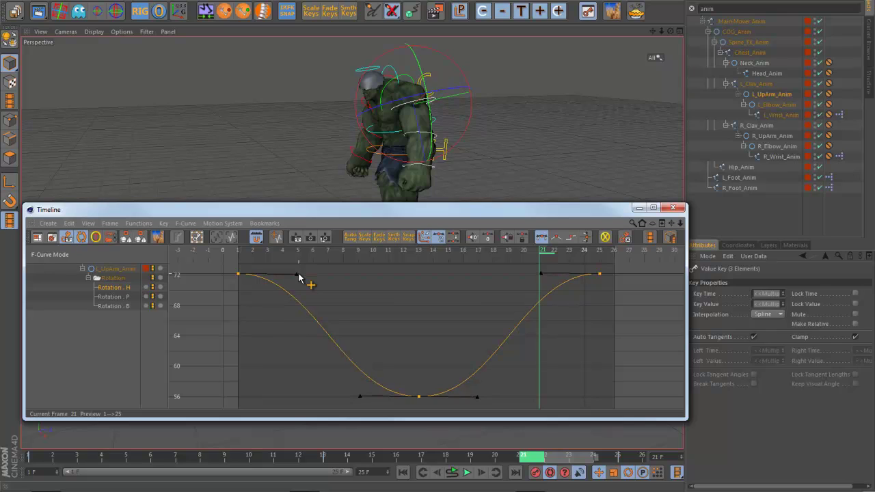
pyautogui.moveTo(301, 272); pyautogui.dragTo(299, 274)
# Play back the walk cycle to examine the left arm swing, and view the character from the other side
pyautogui.click(454, 476)
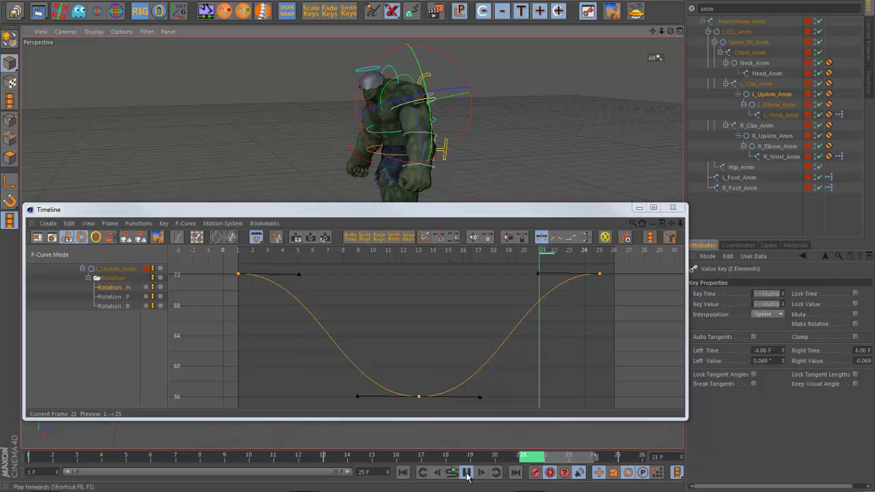
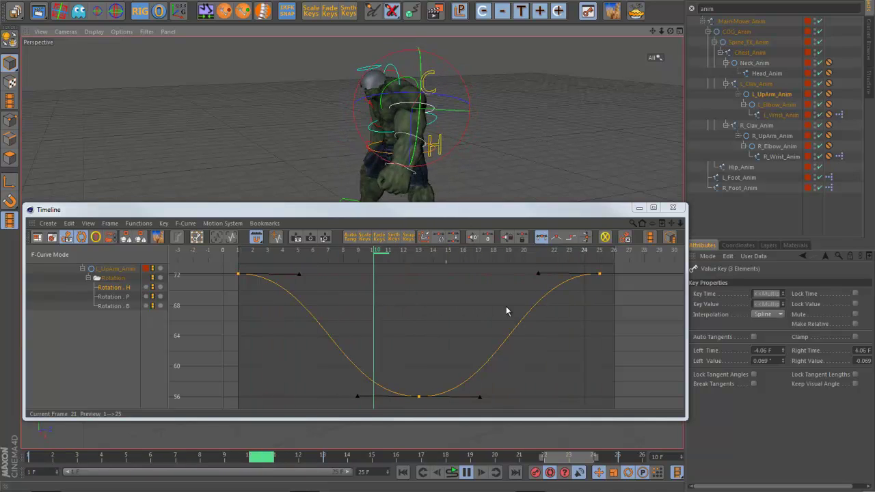
pyautogui.click(466, 472)
pyautogui.keyDown('alt'); pyautogui.moveTo(565, 123); pyautogui.dragTo(631, 119); pyautogui.keyUp('alt')
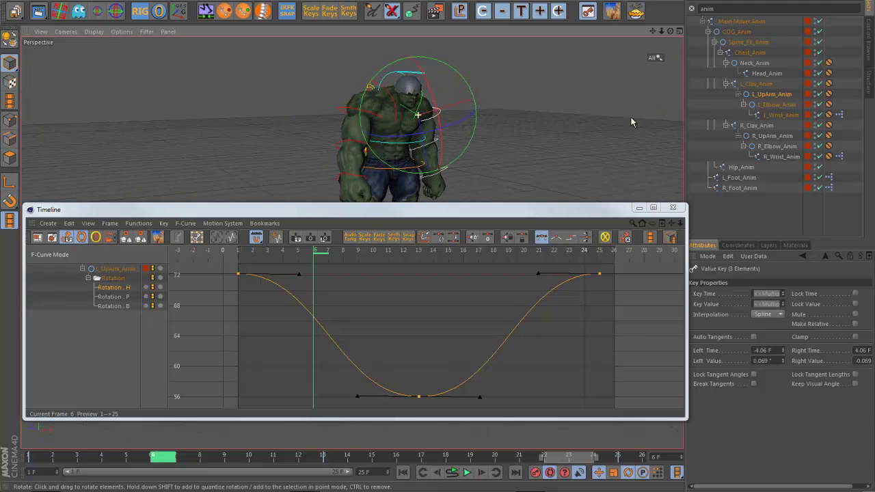
# Select all keys on the R_UpArm_Anim Rotation . H curve and lengthen their tangents
pyautogui.click(630, 119)
pyautogui.click(343, 109)
pyautogui.click(88, 279)
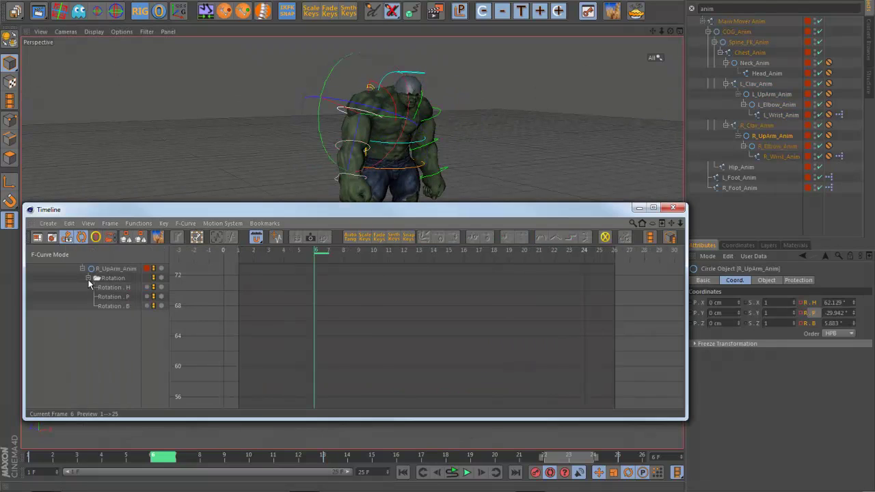
pyautogui.click(113, 288)
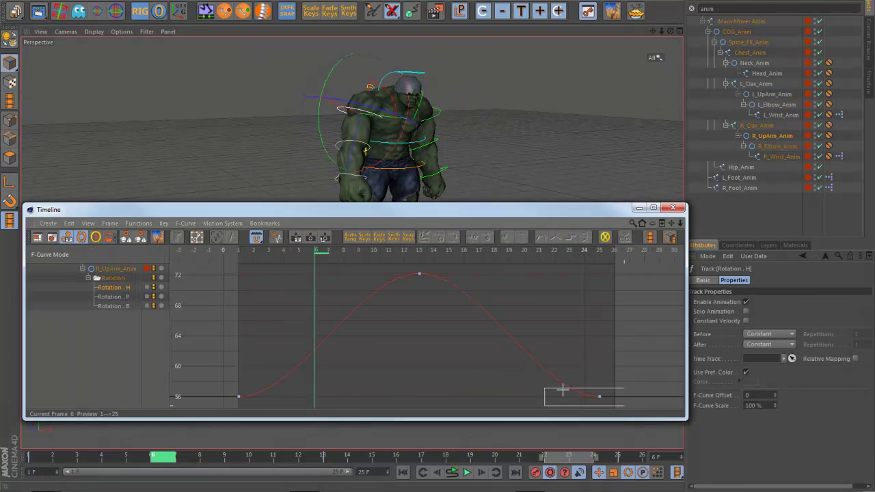
pyautogui.moveTo(562, 390); pyautogui.dragTo(188, 262)
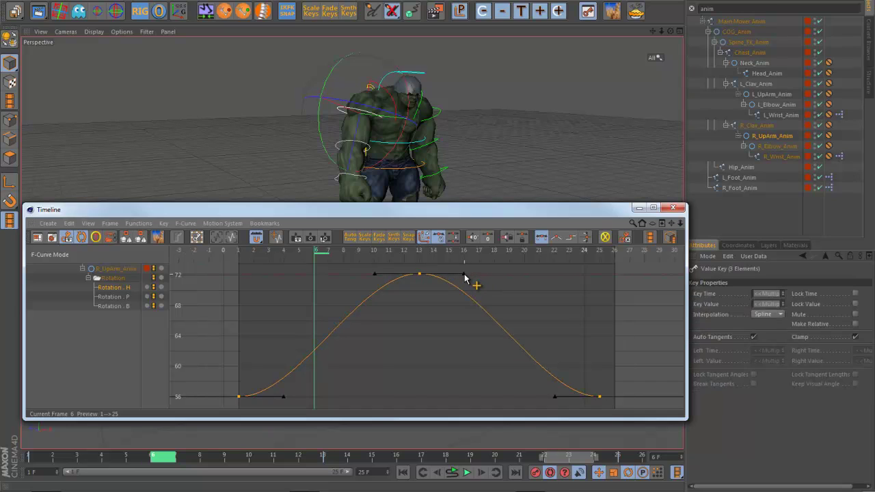
pyautogui.moveTo(472, 273); pyautogui.dragTo(474, 275)
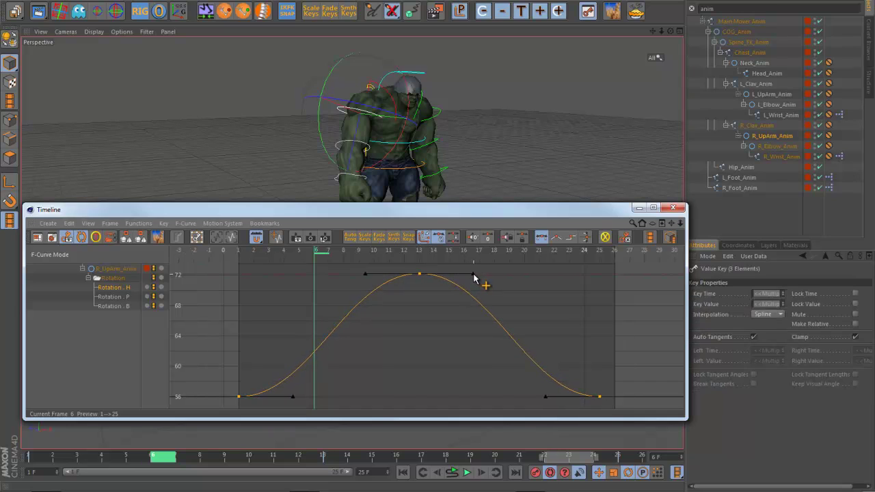
# Select all keys on the R_UpArm_Anim Rotation . P curve and lengthen their tangents
pyautogui.click(122, 298)
pyautogui.press('h')
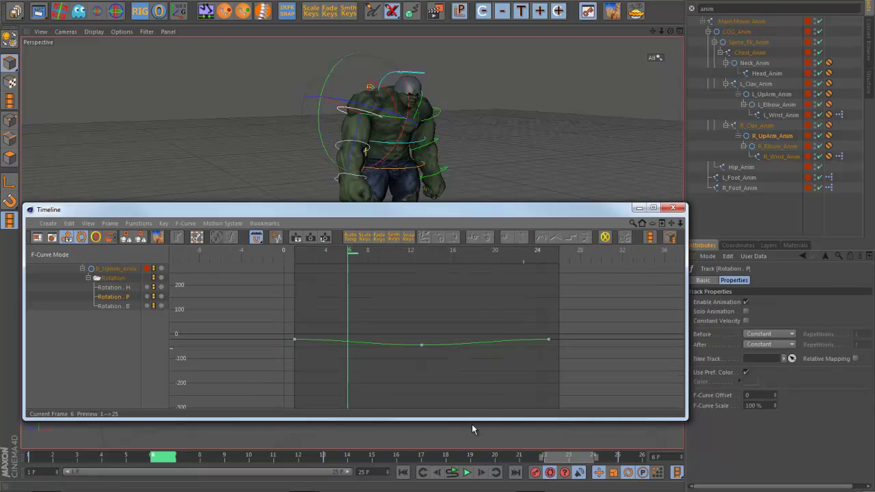
pyautogui.moveTo(586, 378); pyautogui.dragTo(264, 302)
pyautogui.press('h')
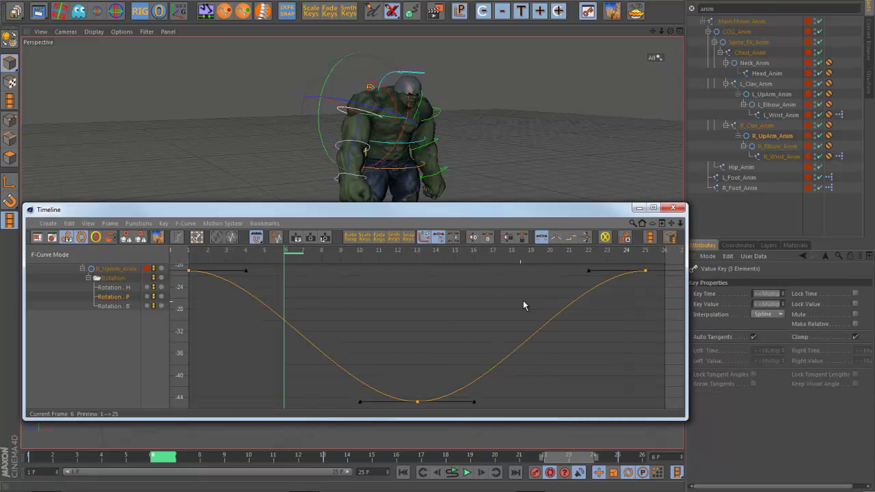
pyautogui.keyDown('alt'); pyautogui.moveTo(523, 300); pyautogui.dragTo(369, 314, button='right'); pyautogui.keyUp('alt')
pyautogui.moveTo(281, 272); pyautogui.dragTo(296, 271)
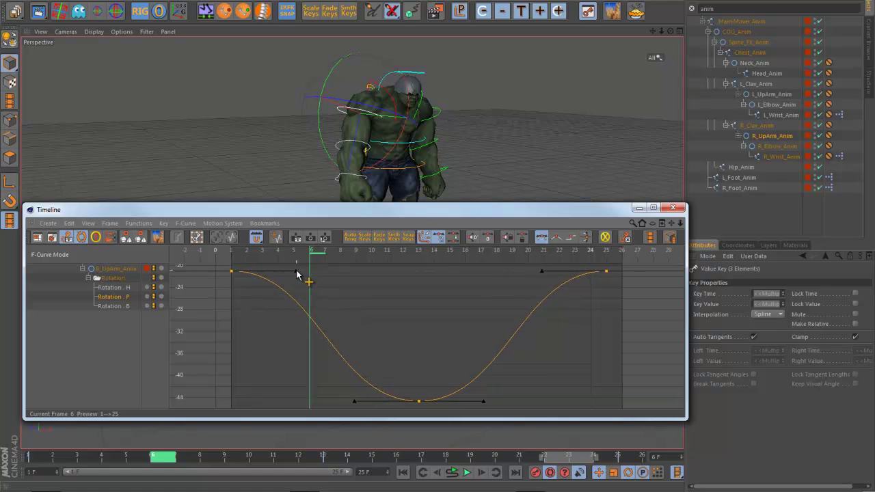
# Select all keys on the R_UpArm_Anim Rotation . B curve and lengthen their tangents to 3.96 F
pyautogui.click(113, 306)
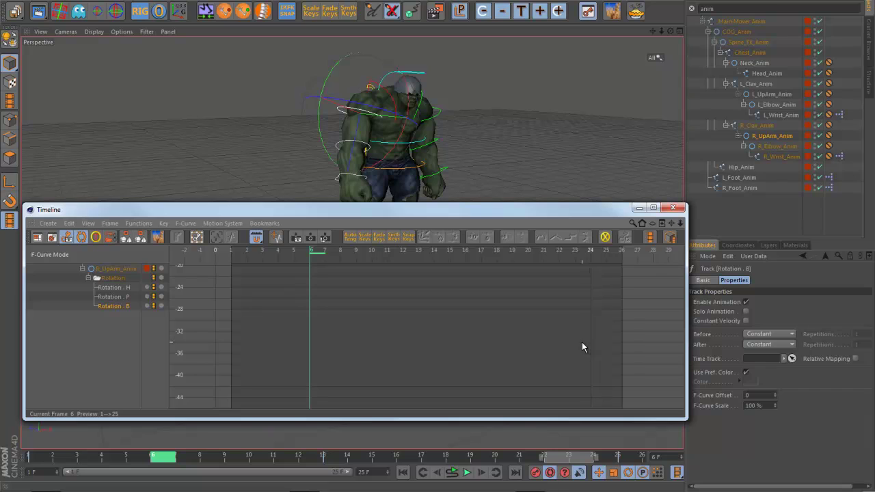
pyautogui.press('h')
pyautogui.keyDown('alt'); pyautogui.moveTo(567, 327); pyautogui.dragTo(578, 341, button='middle'); pyautogui.keyUp('alt')
pyautogui.moveTo(619, 345); pyautogui.dragTo(256, 277)
pyautogui.press('s')
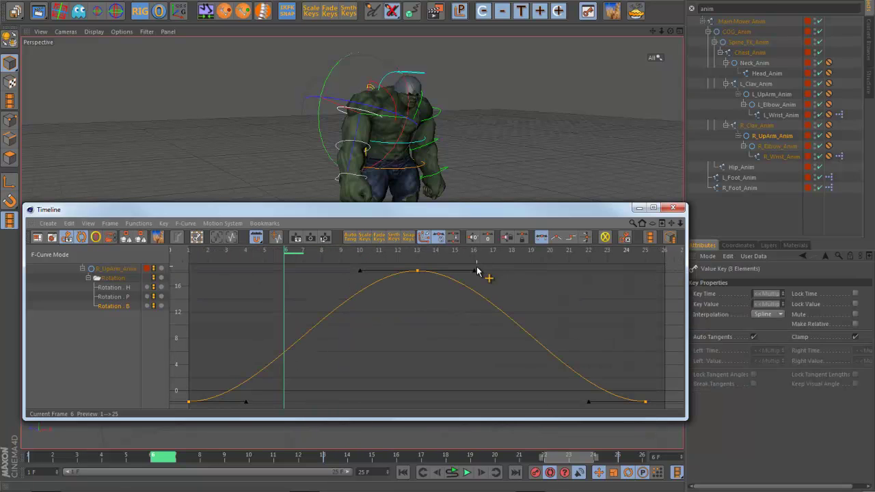
pyautogui.moveTo(475, 273); pyautogui.dragTo(482, 274)
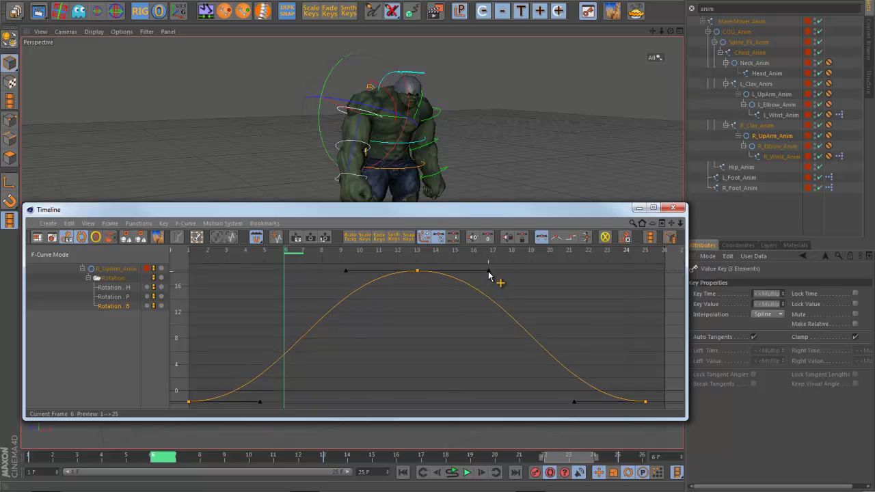
pyautogui.click(491, 271)
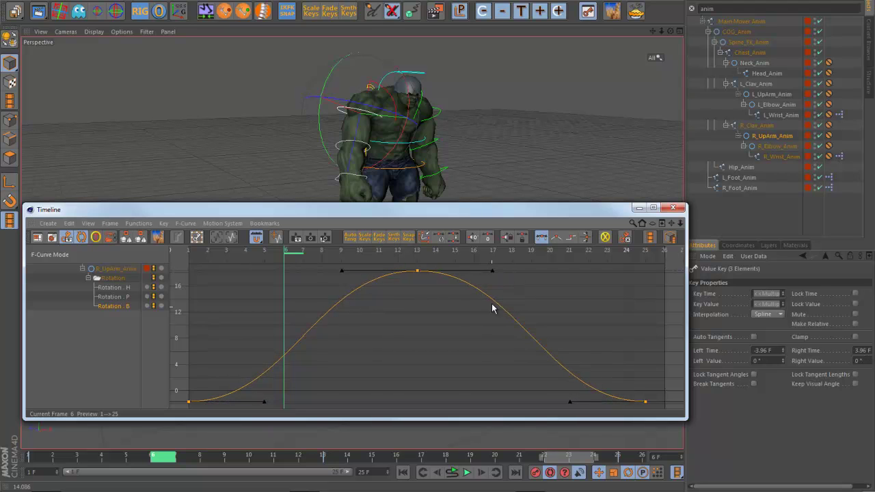
# Play the walk cycle with the range end at 24 F and the Timeline minimized, examining the arm swing from both sides
pyautogui.click(466, 472)
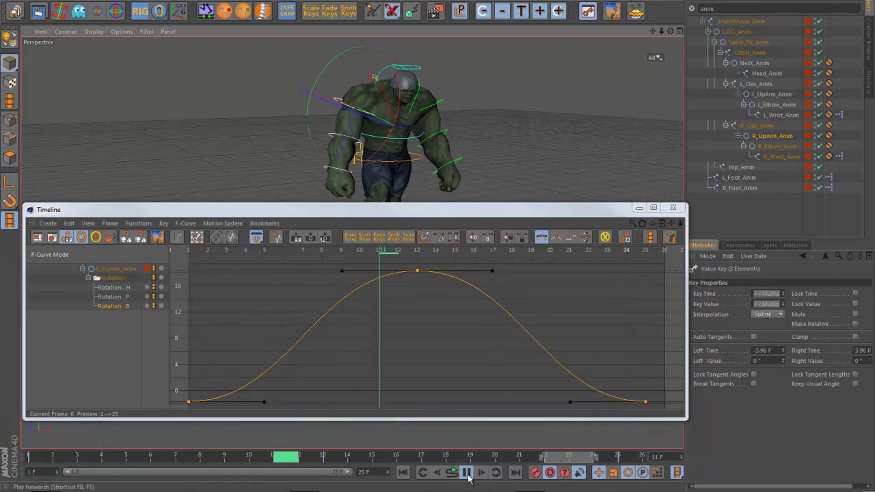
pyautogui.click(387, 475)
pyautogui.click(537, 156)
pyautogui.click(635, 209)
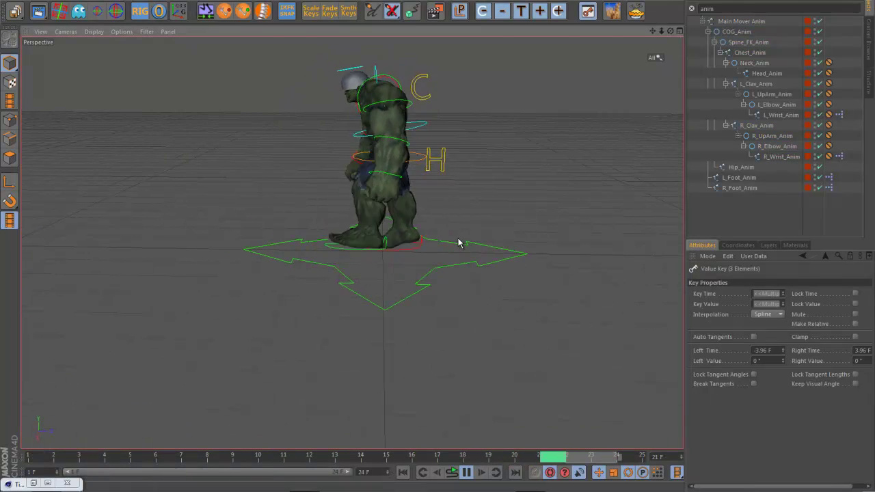
pyautogui.keyDown('alt'); pyautogui.moveTo(272, 346); pyautogui.dragTo(447, 334); pyautogui.keyUp('alt')
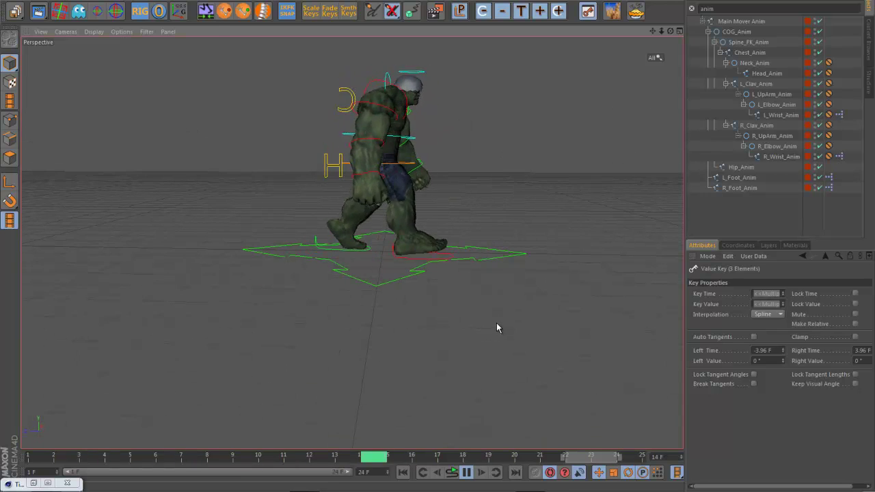
pyautogui.keyDown('alt'); pyautogui.moveTo(527, 332); pyautogui.dragTo(441, 337); pyautogui.keyUp('alt')
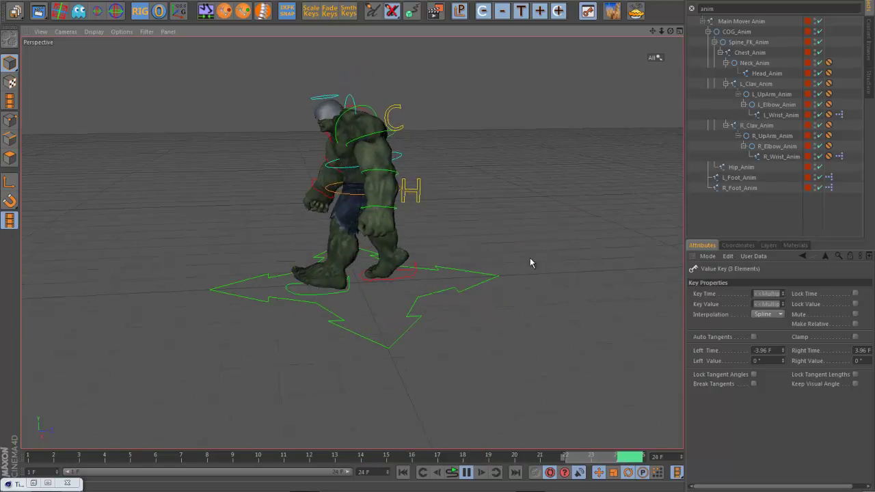
pyautogui.keyDown('alt'); pyautogui.moveTo(574, 273); pyautogui.dragTo(529, 289); pyautogui.keyUp('alt')
pyautogui.click(467, 472)
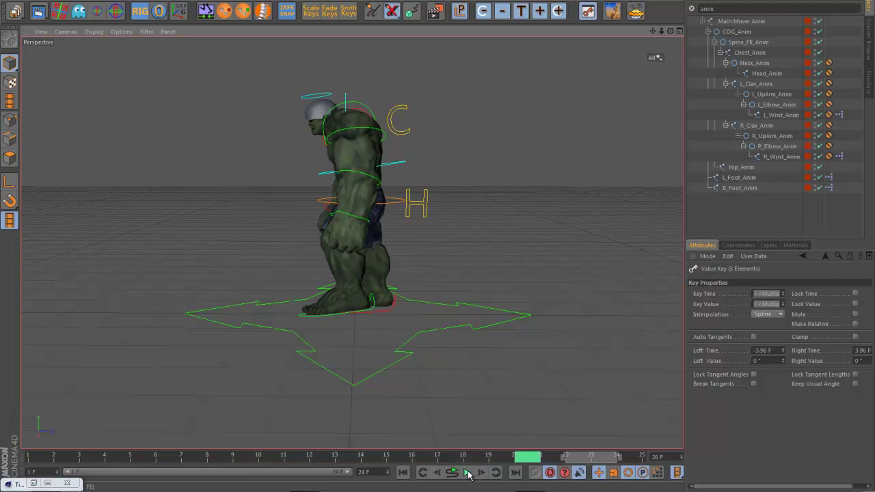
# Key L_Elbow_Anim's rotation at 0° on frames 1 and 25, extending the frame range to 25 F
pyautogui.click(383, 185)
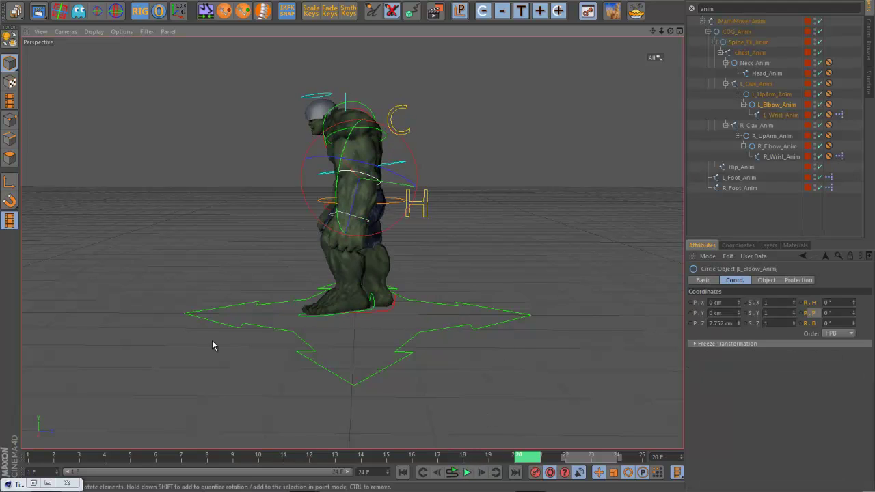
pyautogui.click(41, 454)
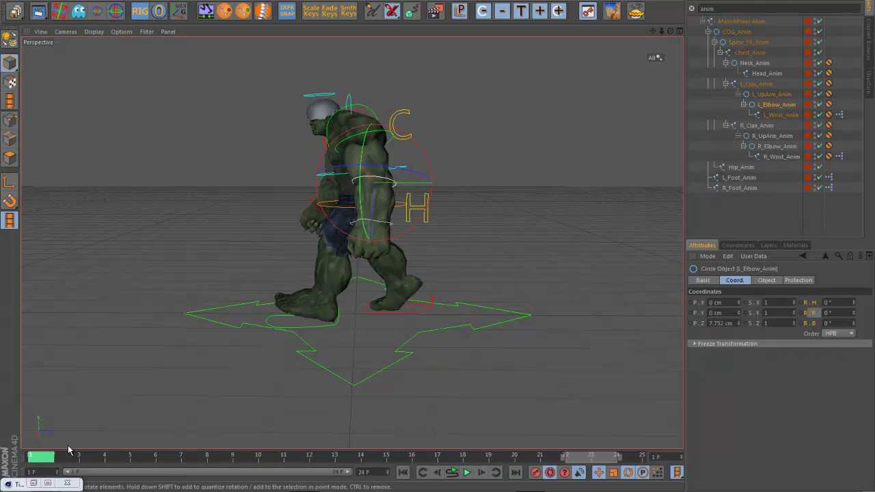
pyautogui.keyDown('alt'); pyautogui.moveTo(472, 222); pyautogui.dragTo(494, 223); pyautogui.keyUp('alt')
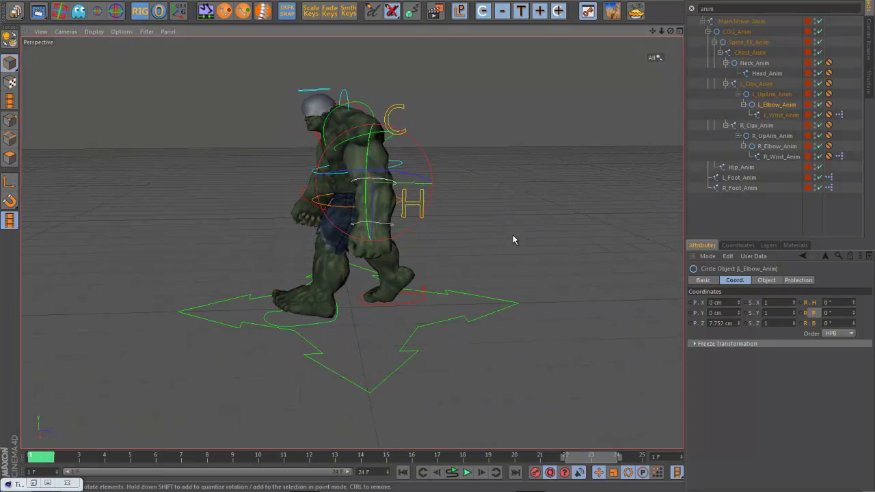
pyautogui.scroll(5, 554, 256)
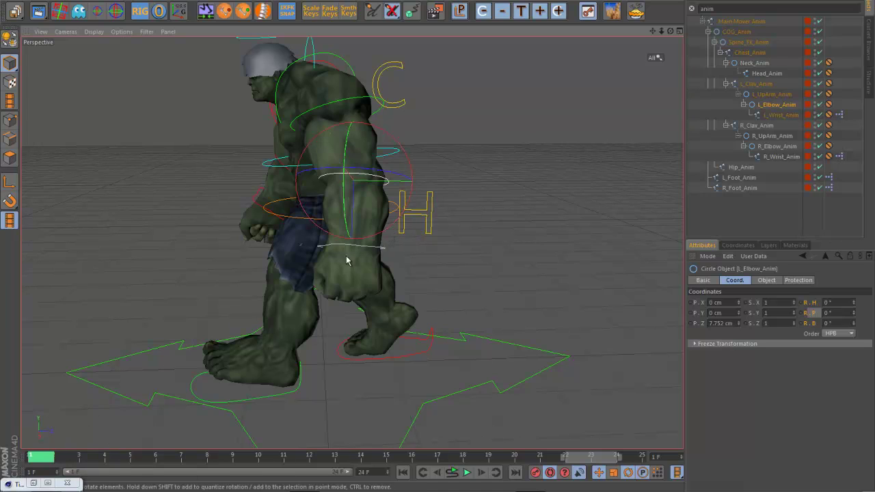
pyautogui.moveTo(48, 456)
pyautogui.mouseDown()
pyautogui.moveTo(142, 456)
pyautogui.moveTo(38, 456)
pyautogui.mouseUp()
pyautogui.moveTo(392, 226); pyautogui.dragTo(392, 227)
pyautogui.hotkey('ctrl', 'z')
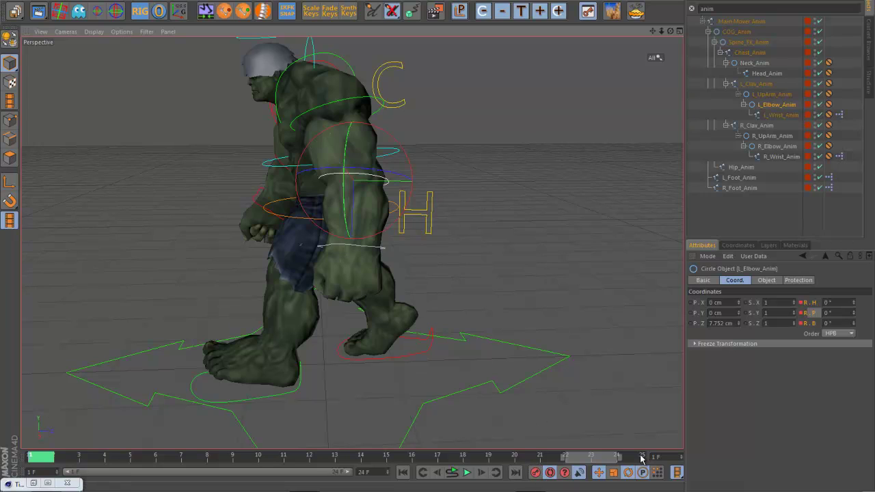
pyautogui.click(387, 470)
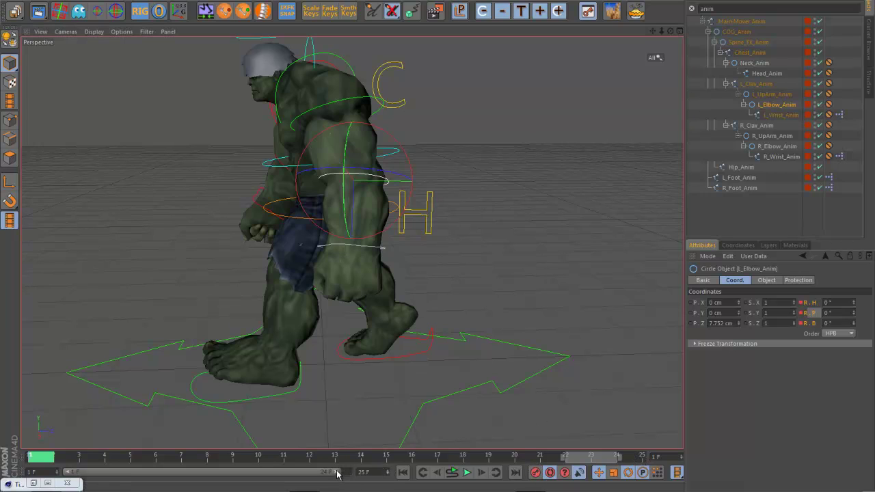
pyautogui.moveTo(336, 472); pyautogui.dragTo(398, 471)
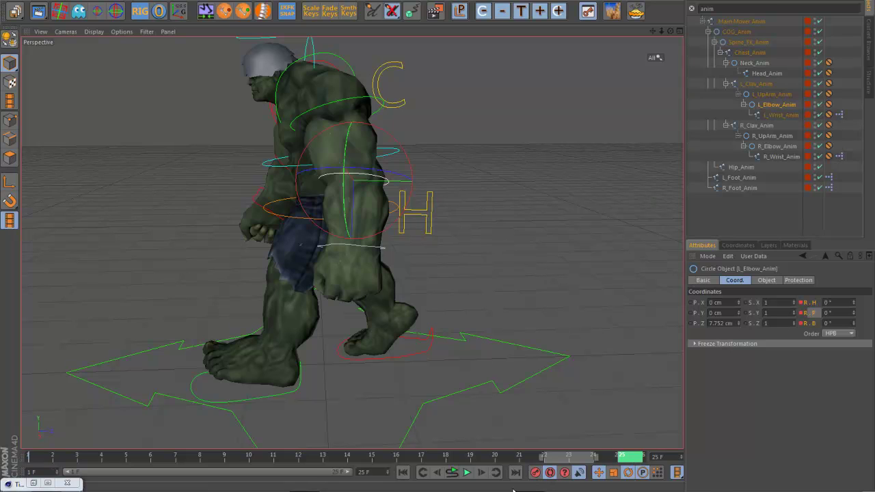
# Key L_Elbow_Anim at frame 13 with its P rotation at -5°, and play back the elbow motion
pyautogui.moveTo(316, 465); pyautogui.dragTo(336, 463)
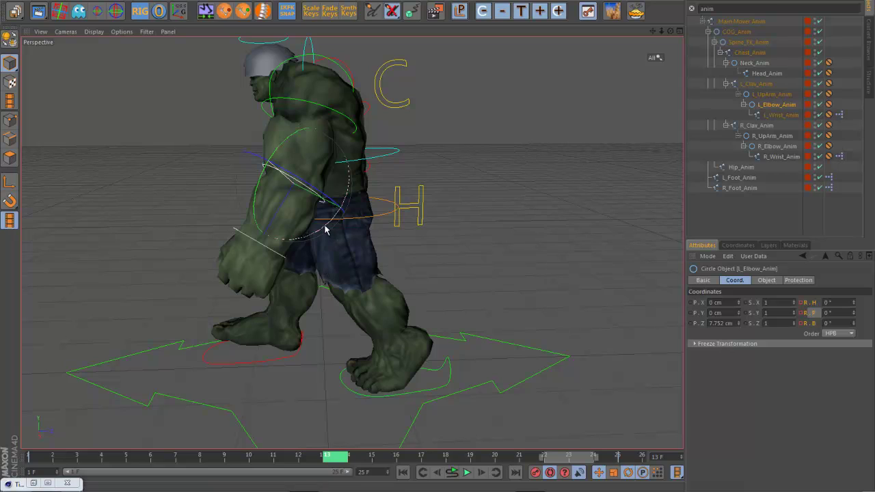
pyautogui.moveTo(326, 230); pyautogui.dragTo(321, 233)
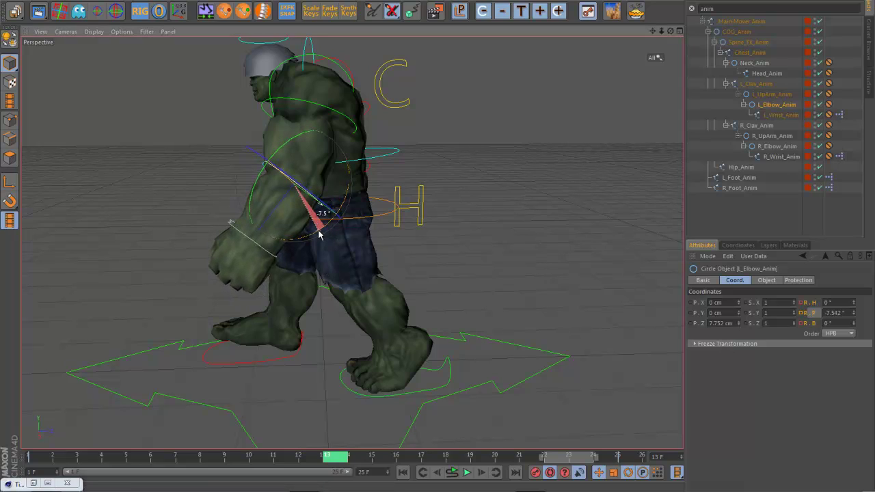
pyautogui.moveTo(318, 233); pyautogui.dragTo(321, 233)
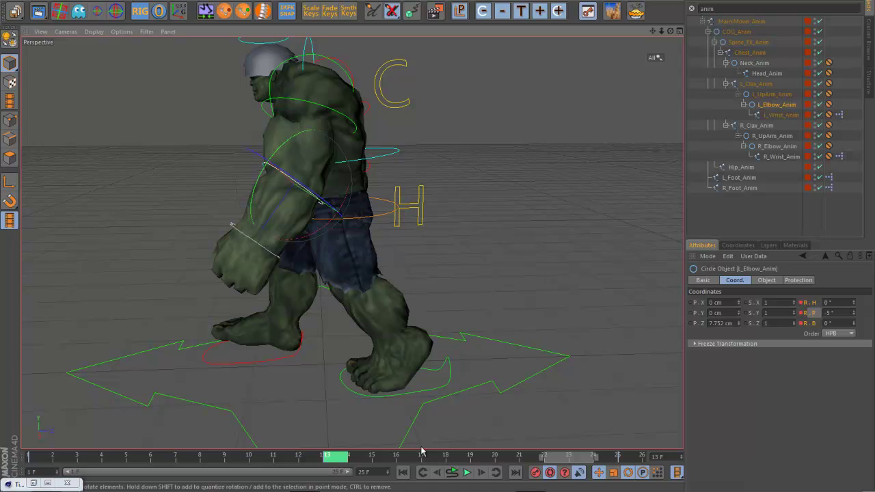
pyautogui.click(467, 473)
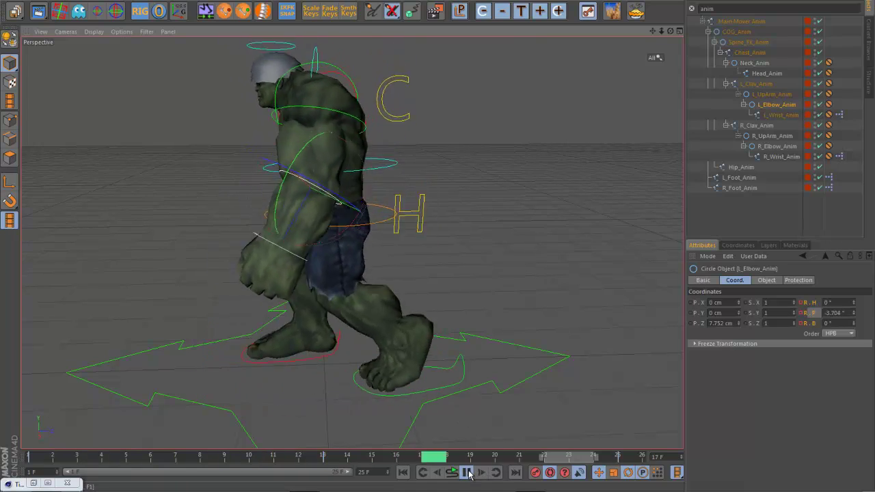
pyautogui.click(467, 473)
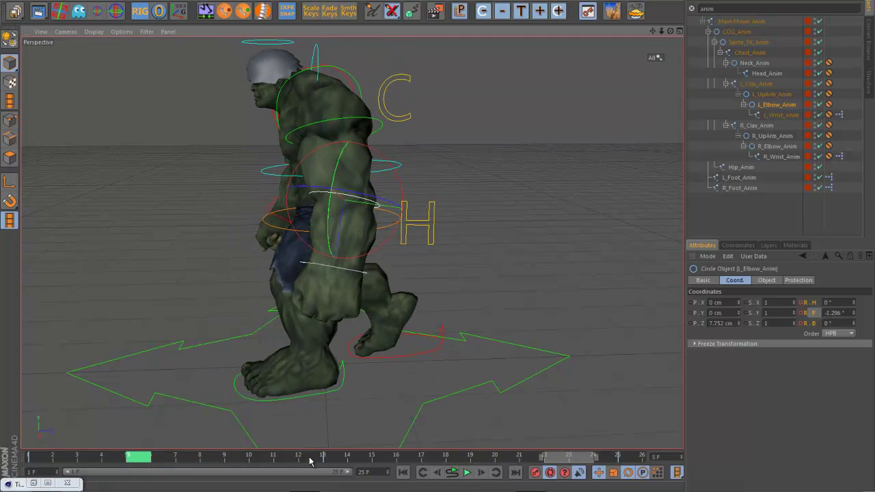
# At frame 7, straighten the left elbow by rotating L_Elbow_Anim to a P rotation of about 13.3° and key it
pyautogui.click(48, 457)
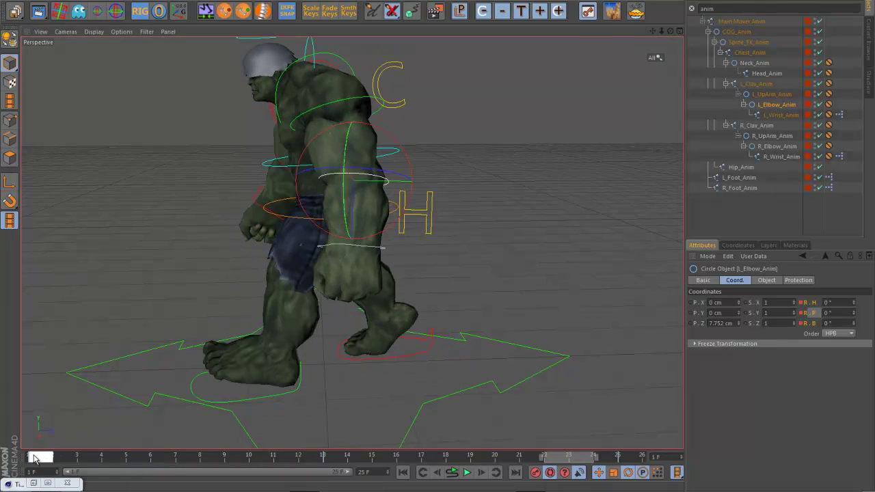
pyautogui.moveTo(57, 458); pyautogui.dragTo(185, 474)
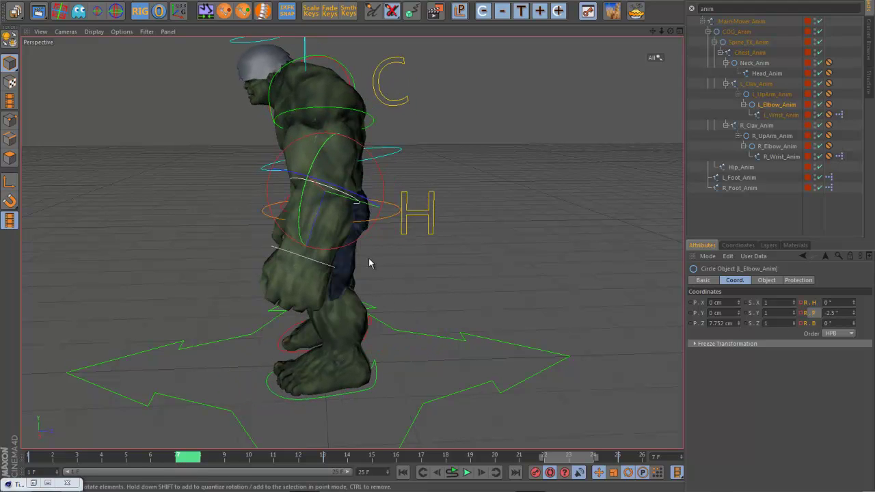
pyautogui.moveTo(360, 244); pyautogui.dragTo(375, 243)
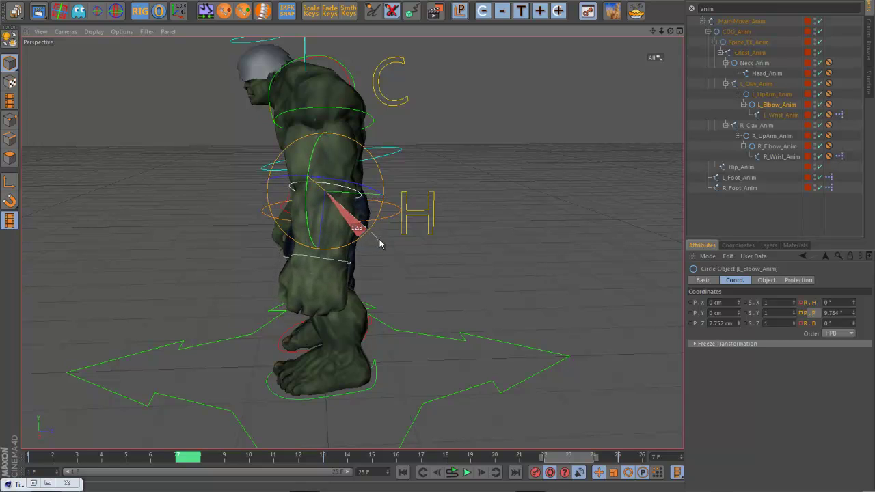
pyautogui.moveTo(380, 244); pyautogui.dragTo(425, 230)
pyautogui.hotkey('ctrl', 'z')
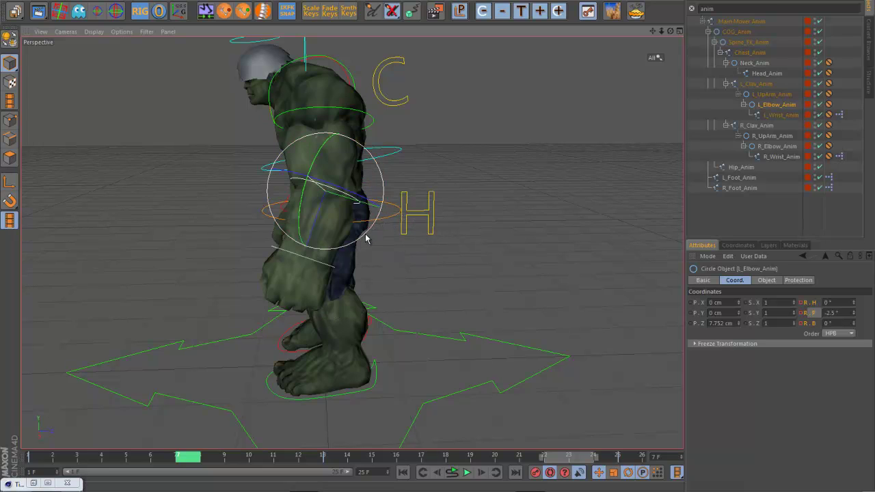
pyautogui.moveTo(366, 238); pyautogui.dragTo(383, 231)
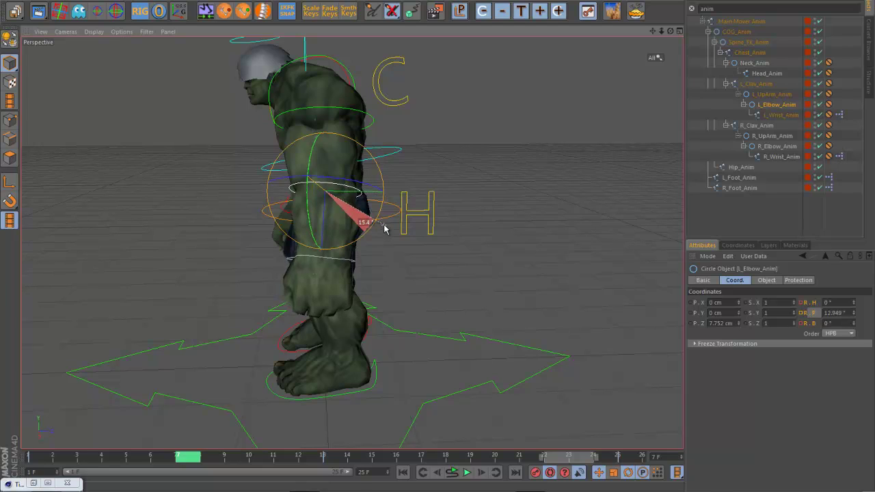
pyautogui.moveTo(384, 228); pyautogui.dragTo(381, 236)
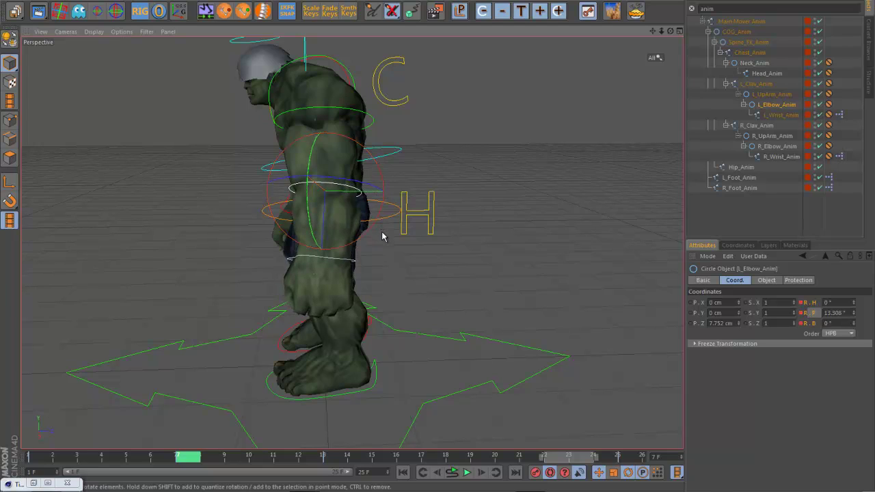
# At frame 19, bend the left elbow further by rotating L_Elbow_Anim, key it, and play back the walk from several sides
pyautogui.click(37, 455)
pyautogui.moveTo(52, 457); pyautogui.dragTo(481, 458)
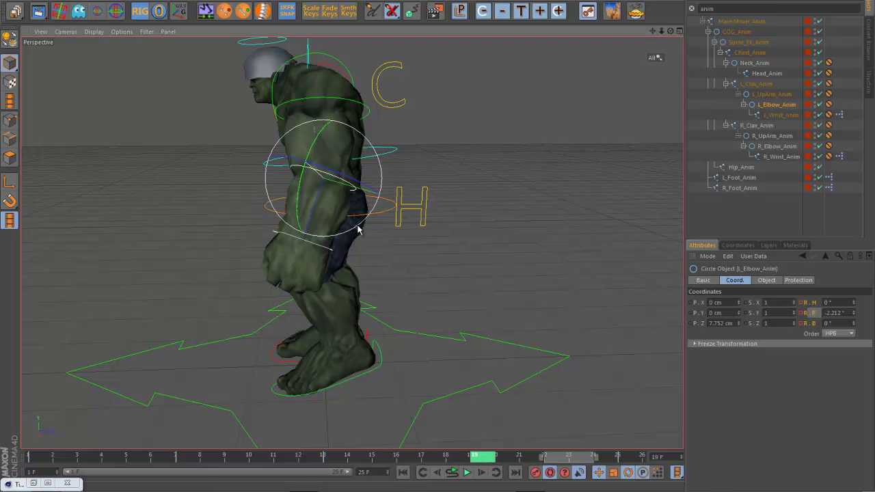
pyautogui.moveTo(362, 236); pyautogui.dragTo(354, 234)
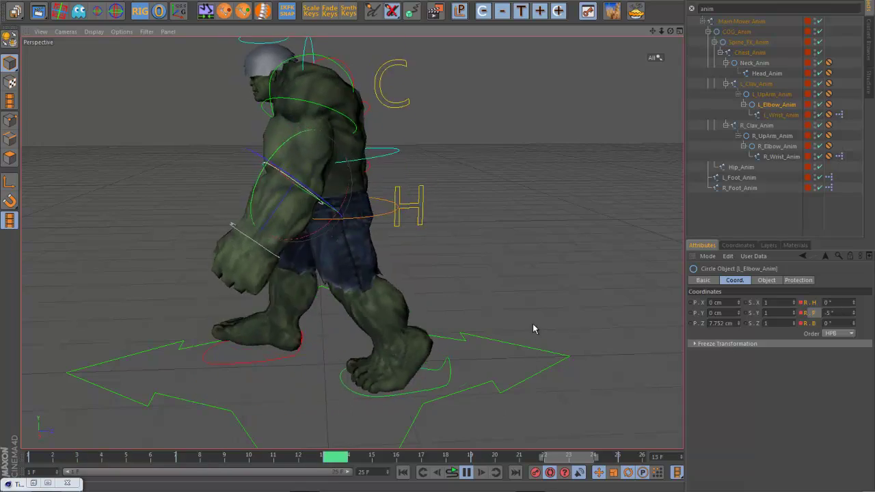
pyautogui.click(551, 319)
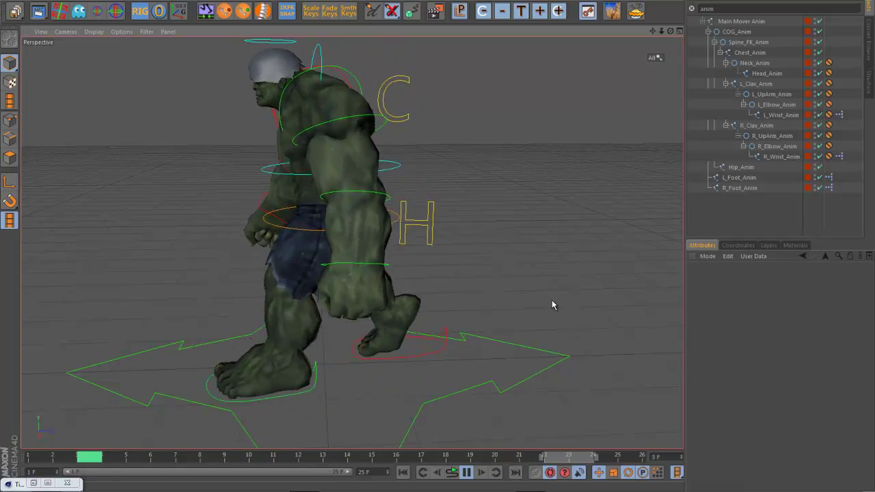
pyautogui.keyDown('alt'); pyautogui.moveTo(533, 304); pyautogui.dragTo(576, 320); pyautogui.keyUp('alt')
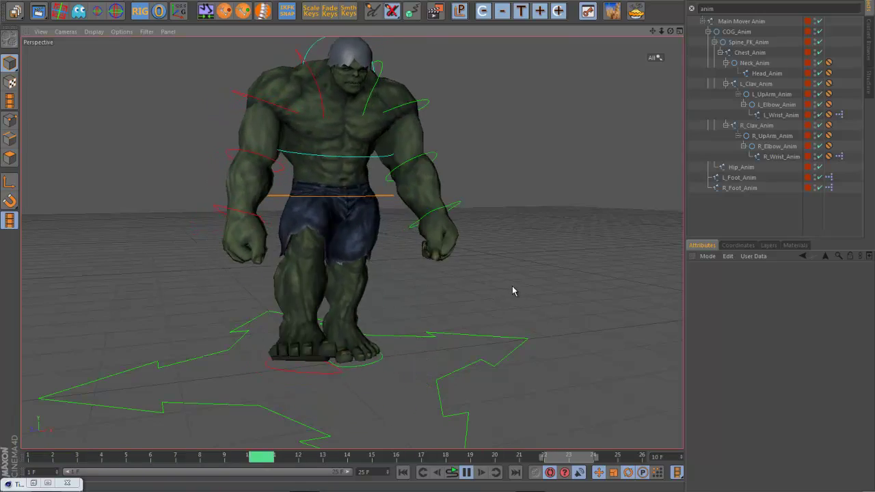
pyautogui.keyDown('alt'); pyautogui.moveTo(502, 289); pyautogui.dragTo(545, 295); pyautogui.keyUp('alt')
pyautogui.click(466, 472)
# Key R_Elbow_Anim's rotation at 0° on frame 13
pyautogui.click(37, 459)
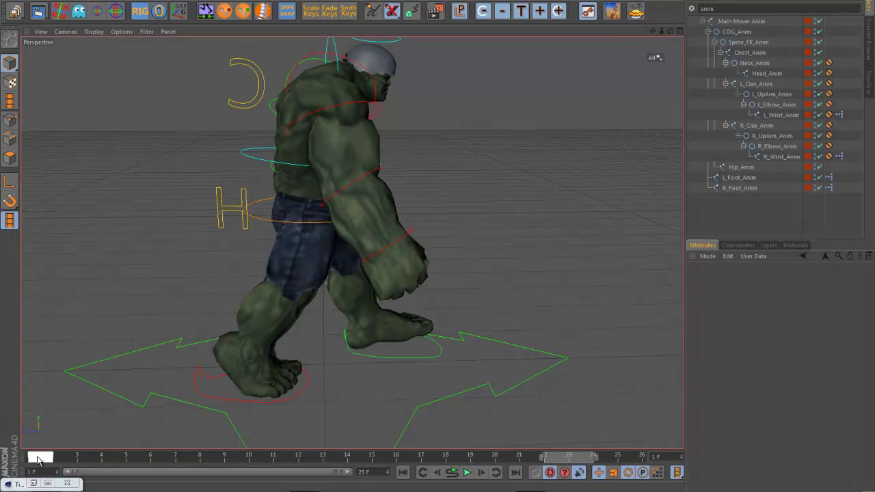
pyautogui.click(373, 175)
pyautogui.moveTo(310, 457); pyautogui.dragTo(328, 458)
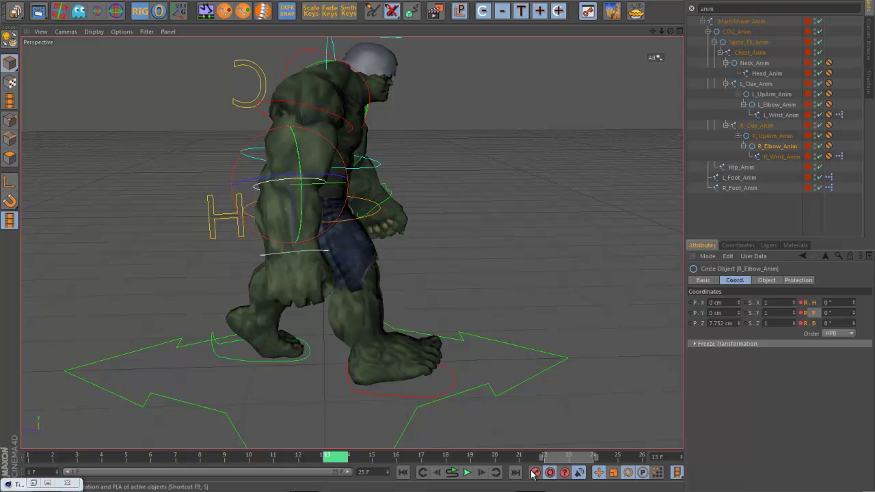
# At frame 1, rotate R_Elbow_Anim to a P rotation of about 3.97° and key that pose on frames 1 and 25
pyautogui.moveTo(333, 460); pyautogui.dragTo(19, 462)
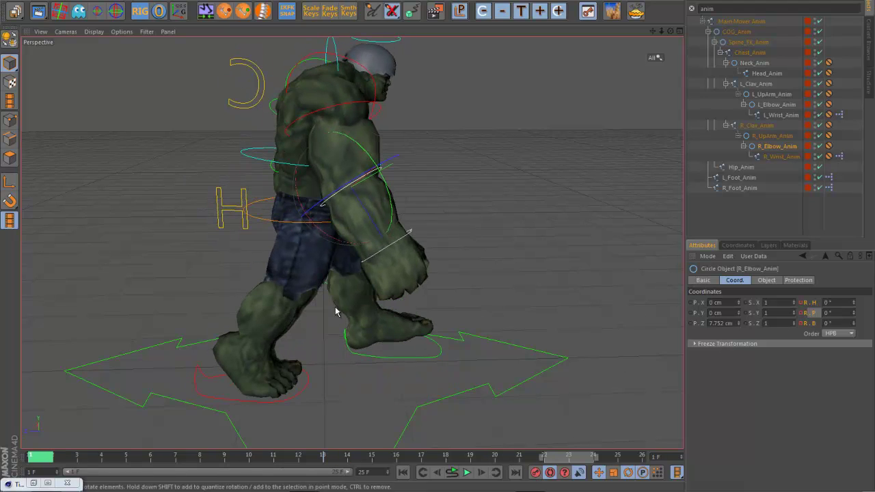
pyautogui.keyDown('alt'); pyautogui.moveTo(456, 258); pyautogui.dragTo(440, 266); pyautogui.keyUp('alt')
pyautogui.moveTo(338, 250); pyautogui.dragTo(310, 231)
pyautogui.hotkey('ctrl', 'z')
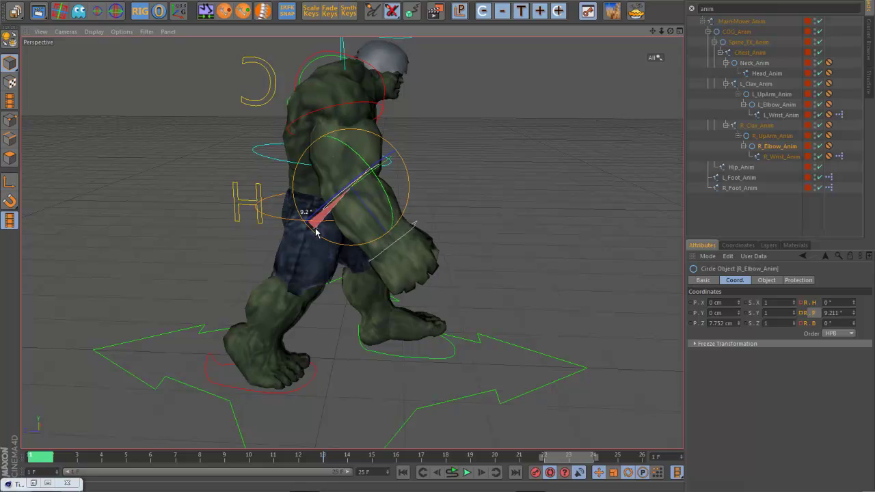
pyautogui.moveTo(314, 233); pyautogui.dragTo(310, 231)
pyautogui.moveTo(532, 222)
pyautogui.keyDown('alt'); pyautogui.mouseDown()
pyautogui.moveTo(410, 232)
pyautogui.moveTo(537, 234)
pyautogui.moveTo(390, 233)
pyautogui.moveTo(540, 230)
pyautogui.mouseUp(); pyautogui.keyUp('alt')
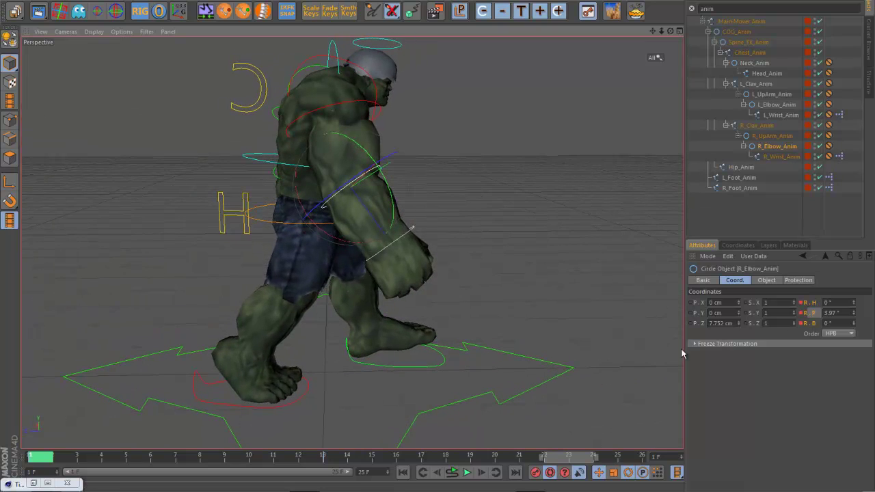
pyautogui.click(634, 457)
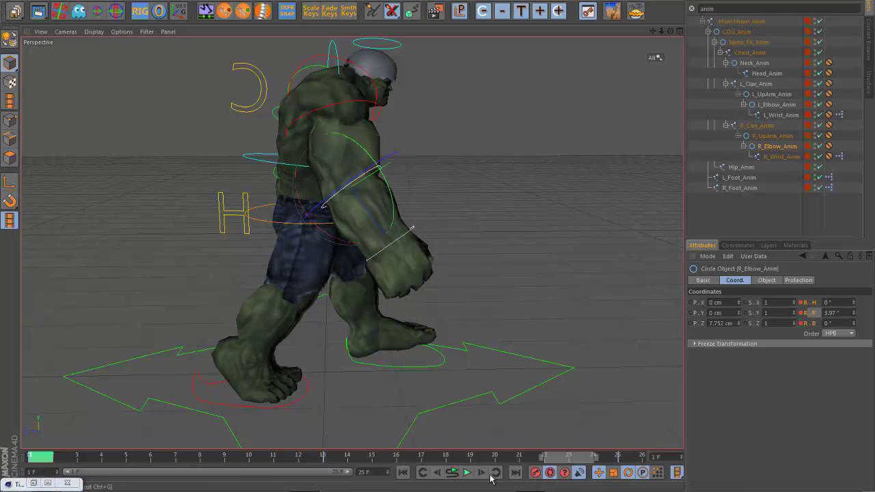
# Play back the right elbow motion, and key R_Elbow_Anim at frame 7 with a P rotation of about 8.95°
pyautogui.click(467, 473)
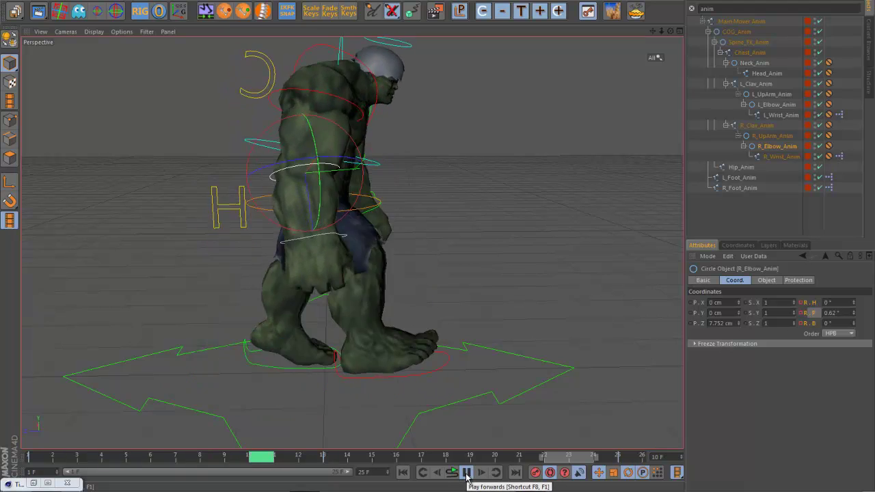
pyautogui.click(466, 473)
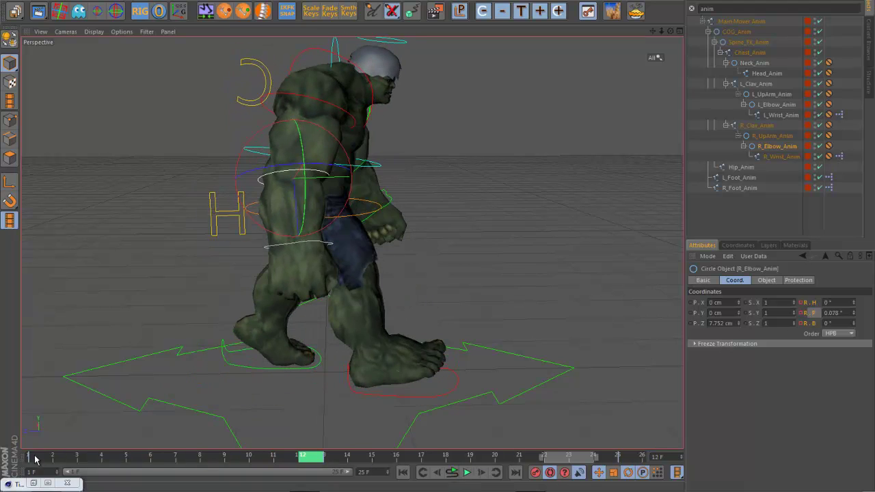
pyautogui.moveTo(35, 460); pyautogui.dragTo(177, 468)
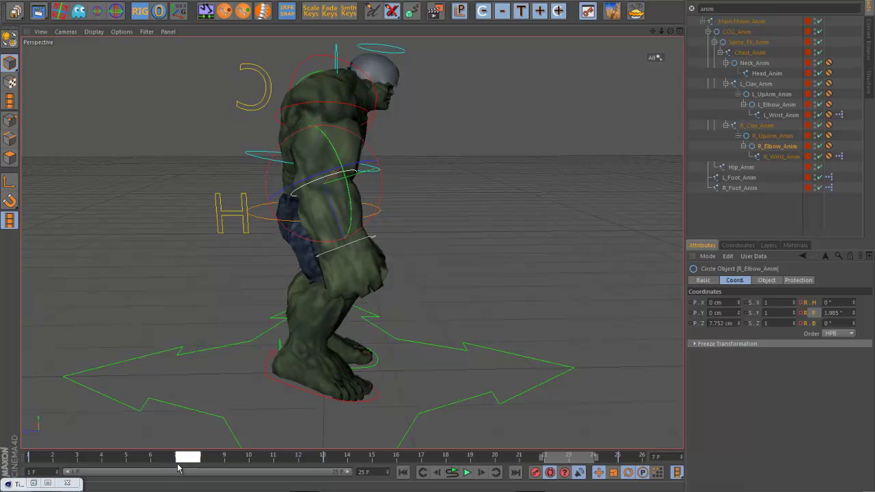
pyautogui.moveTo(301, 236); pyautogui.dragTo(306, 243)
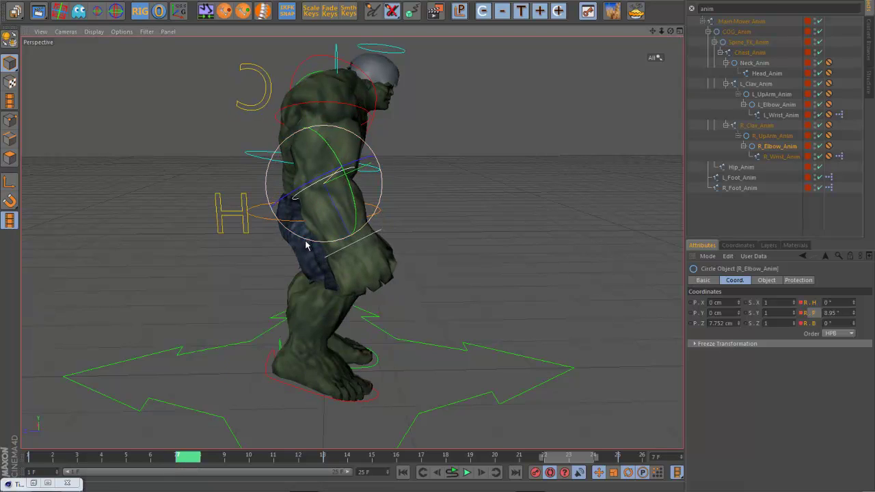
# At frame 19, straighten the right elbow to a P rotation of about -13.45°, key it, and play back the walk from several sides
pyautogui.moveTo(188, 460); pyautogui.dragTo(476, 460)
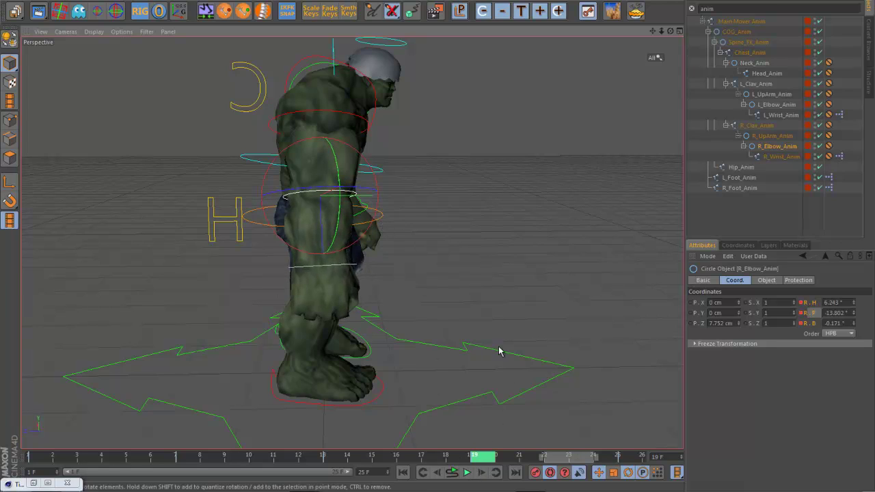
pyautogui.hotkey('ctrl', 'z')
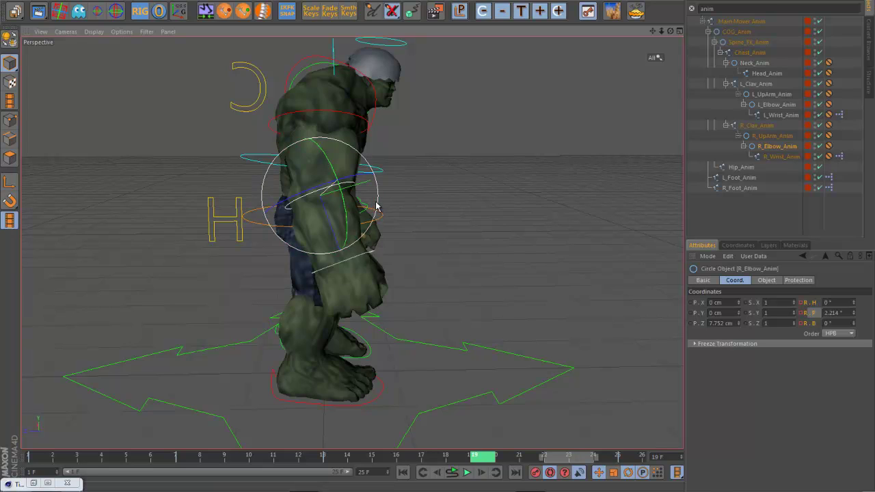
pyautogui.moveTo(377, 207); pyautogui.dragTo(377, 213)
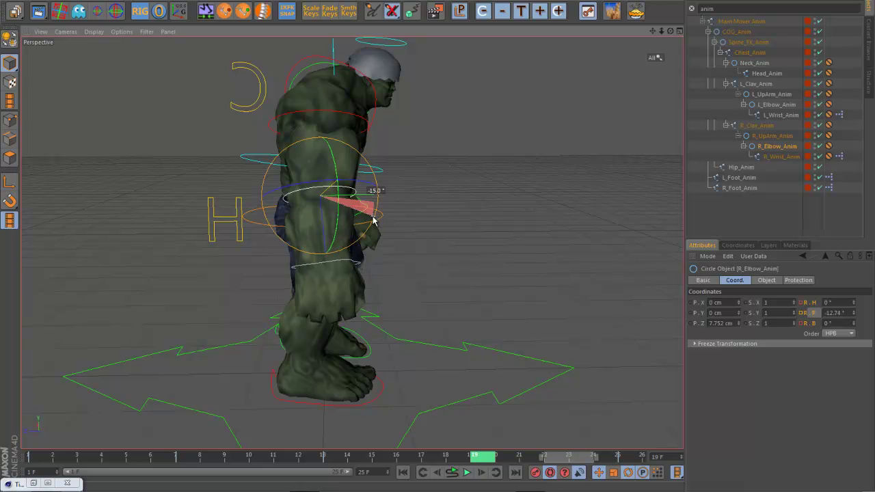
pyautogui.moveTo(374, 221); pyautogui.dragTo(374, 221)
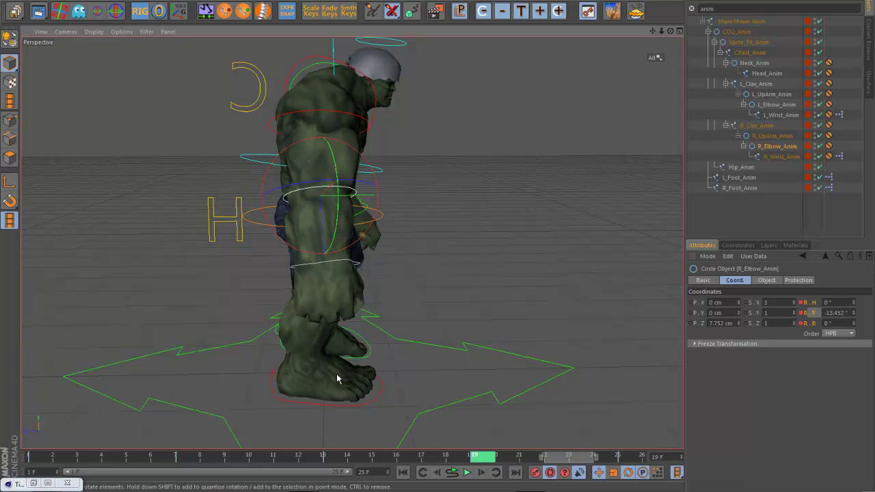
pyautogui.click(569, 327)
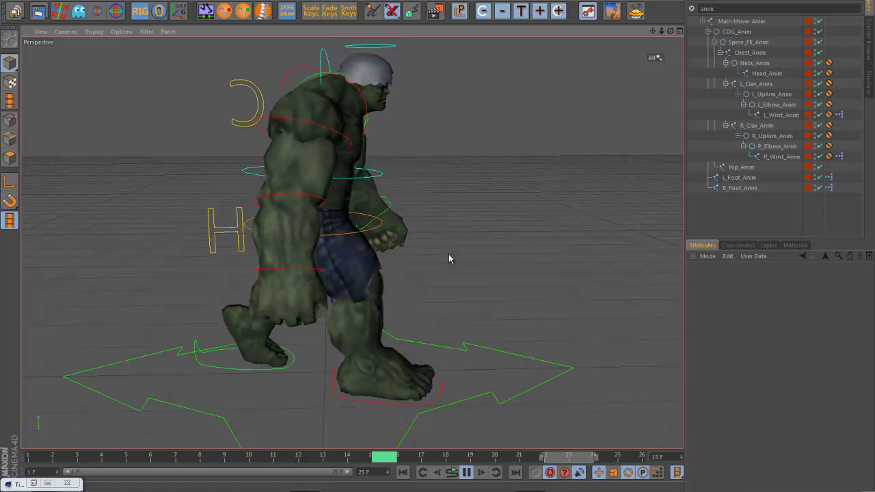
pyautogui.keyDown('alt'); pyautogui.moveTo(561, 270); pyautogui.dragTo(527, 292); pyautogui.keyUp('alt')
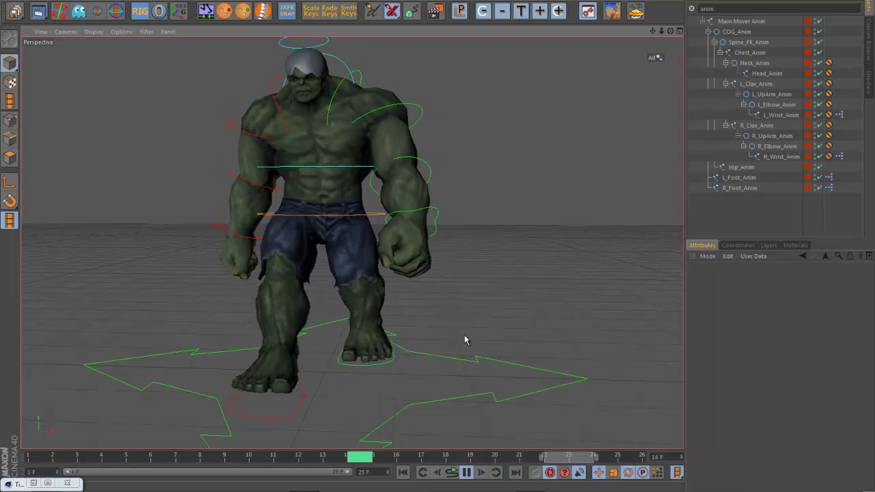
pyautogui.keyDown('alt'); pyautogui.moveTo(464, 335); pyautogui.dragTo(515, 335); pyautogui.keyUp('alt')
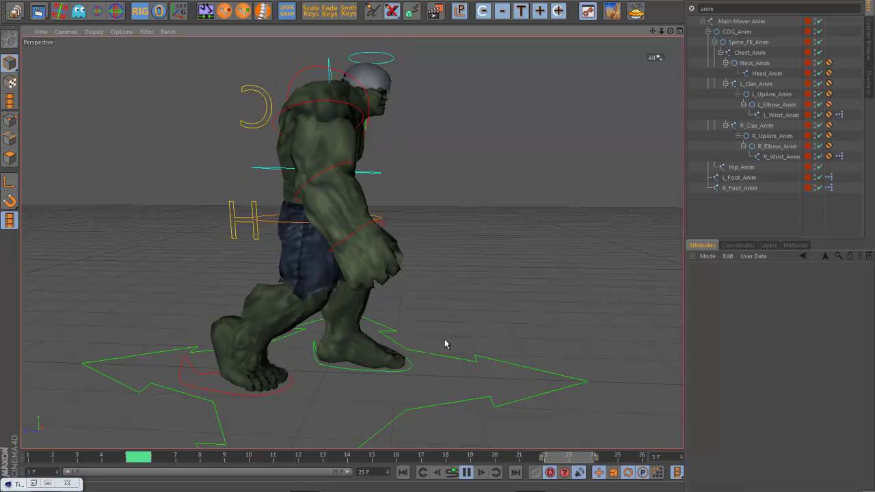
pyautogui.click(466, 472)
# Key L_Wrist_Anim's rotation at 0° on frames 1 and 25
pyautogui.keyDown('alt'); pyautogui.moveTo(343, 216); pyautogui.dragTo(303, 235); pyautogui.keyUp('alt')
pyautogui.click(307, 250)
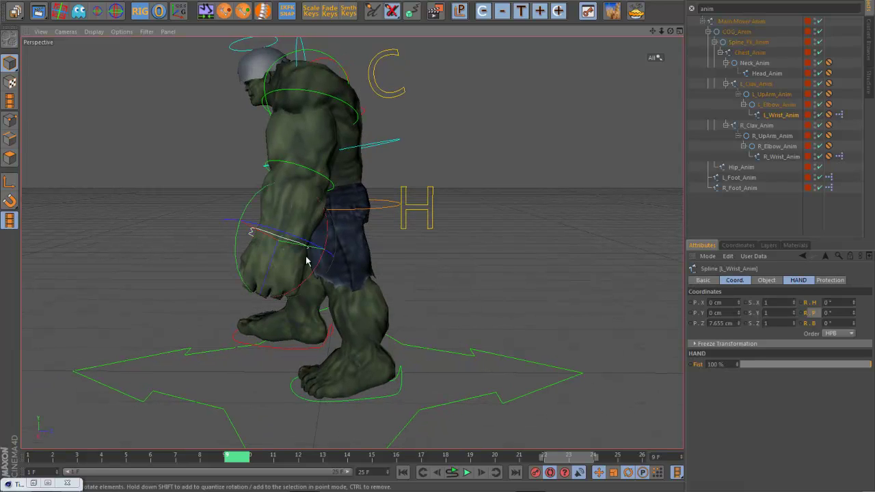
pyautogui.keyDown('alt'); pyautogui.moveTo(134, 378); pyautogui.dragTo(152, 365); pyautogui.keyUp('alt')
pyautogui.click(37, 460)
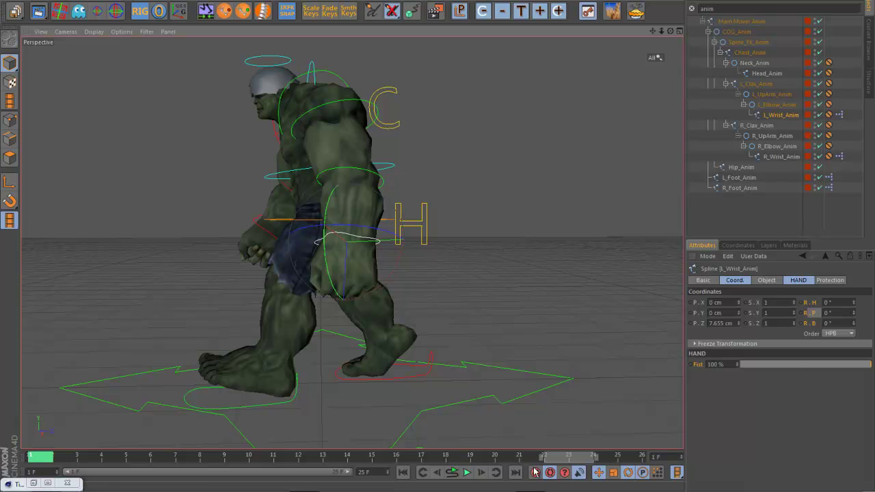
pyautogui.click(636, 458)
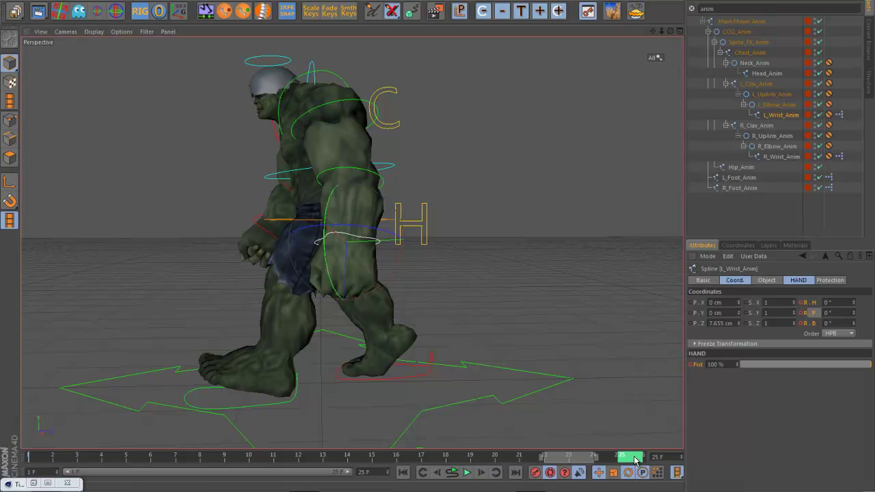
# Key L_Wrist_Anim with a P rotation of about -2.58° on frame 13 and about -6.04° on frame 19
pyautogui.moveTo(252, 458); pyautogui.dragTo(335, 458)
pyautogui.keyDown('alt'); pyautogui.moveTo(527, 313); pyautogui.dragTo(520, 322); pyautogui.keyUp('alt')
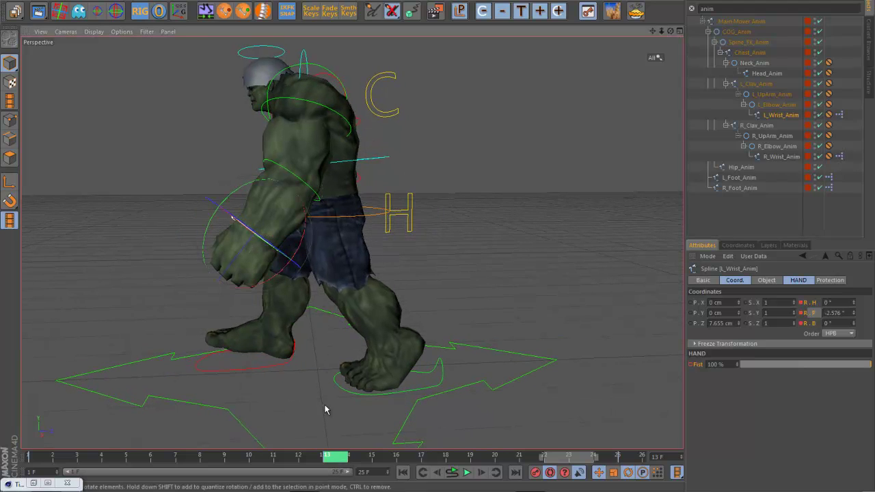
pyautogui.moveTo(331, 459); pyautogui.dragTo(497, 468)
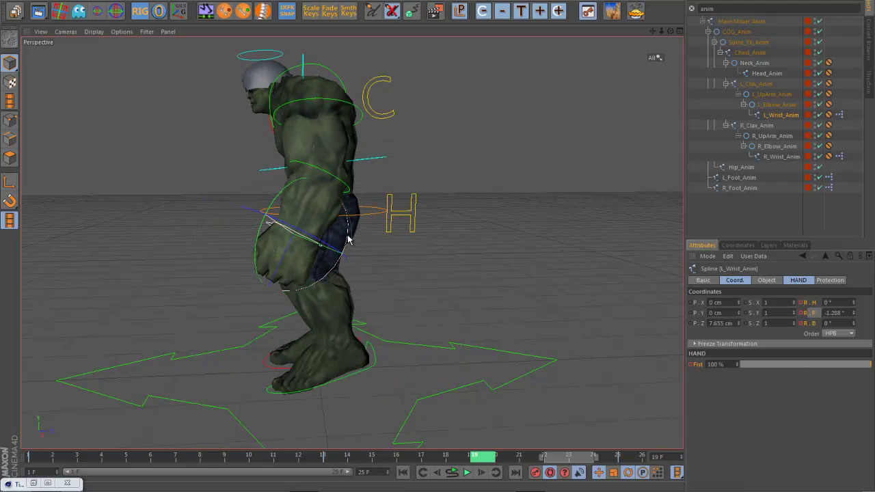
pyautogui.moveTo(348, 239); pyautogui.dragTo(347, 241)
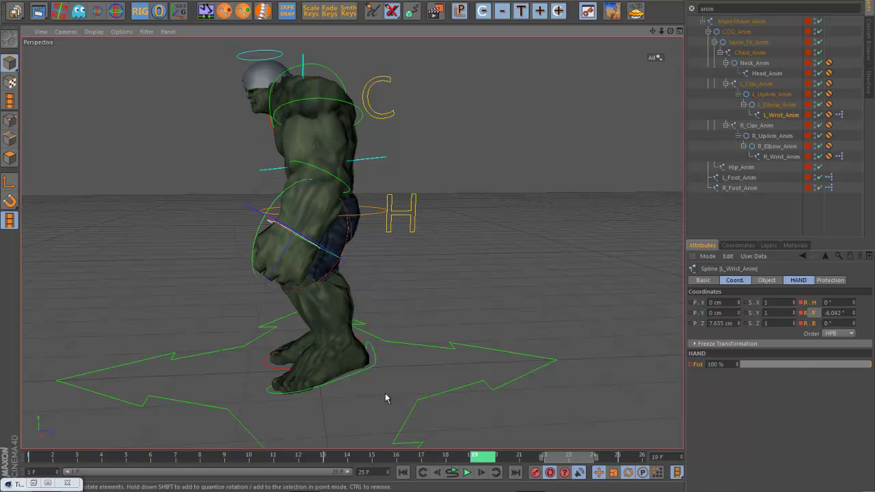
# At frame 7, rotate L_Wrist_Anim slightly in the opposite direction, key it, and play back the wrist motion
pyautogui.moveTo(59, 461); pyautogui.dragTo(186, 462)
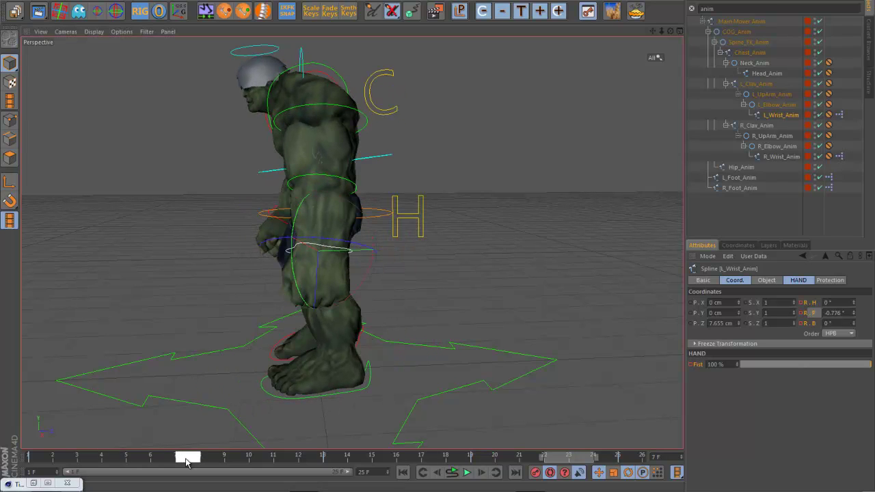
pyautogui.moveTo(361, 287); pyautogui.dragTo(364, 280)
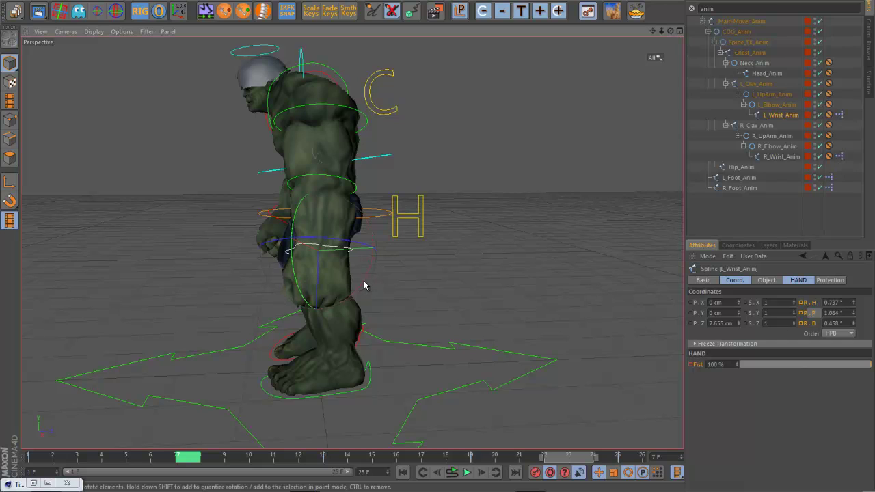
pyautogui.click(461, 477)
pyautogui.click(556, 305)
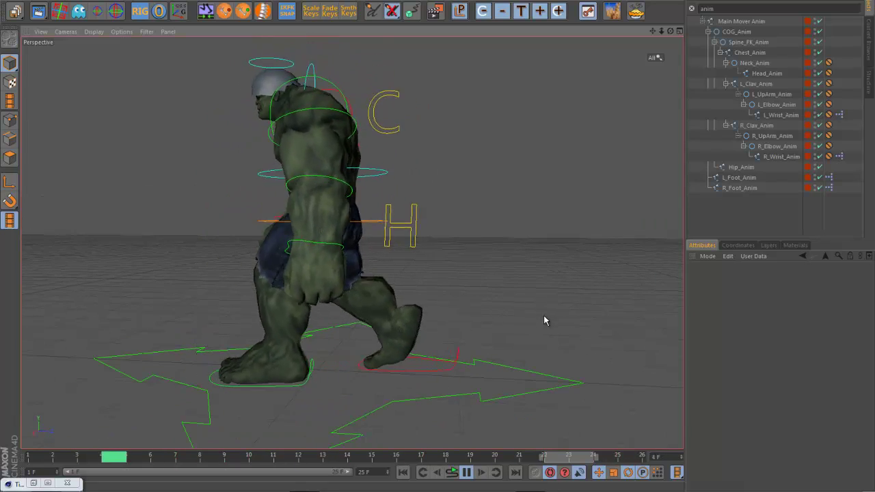
pyautogui.click(468, 471)
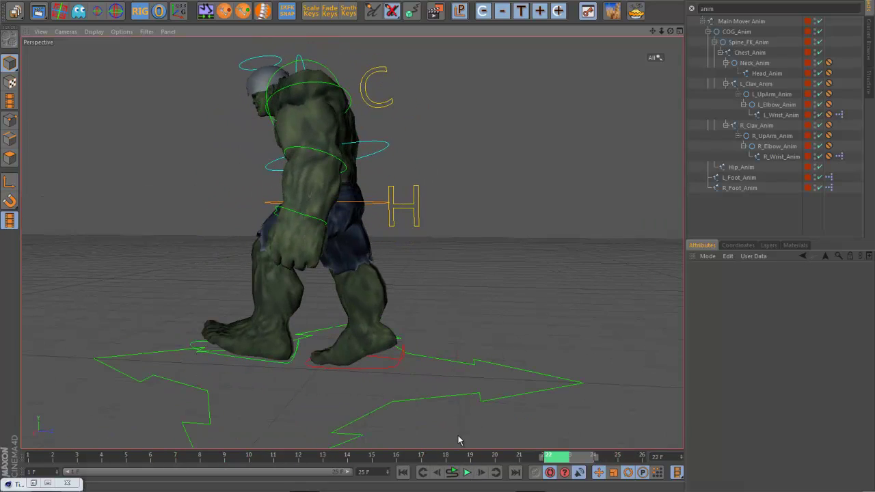
# Key L_Wrist_Anim with a P rotation of about 5.47° on frame 4 and about 5.76° on frame 10
pyautogui.click(330, 227)
pyautogui.keyDown('alt'); pyautogui.moveTo(417, 256); pyautogui.dragTo(451, 259); pyautogui.keyUp('alt')
pyautogui.click(451, 258)
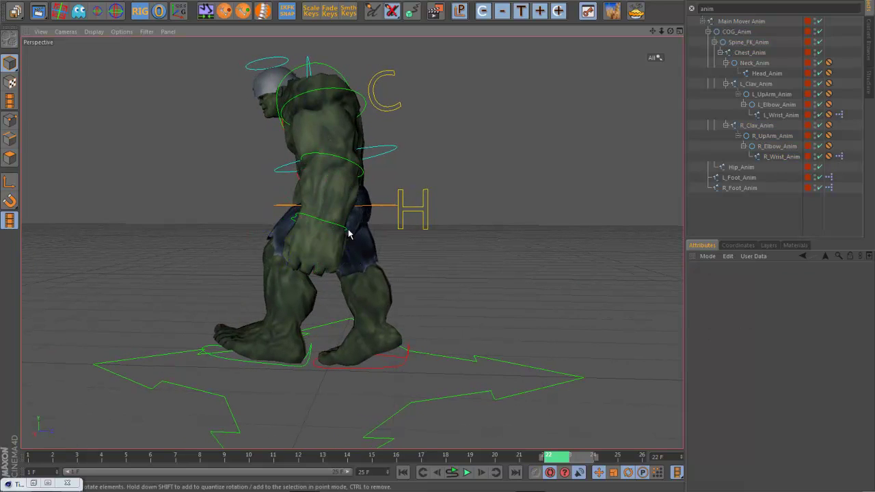
pyautogui.click(345, 230)
pyautogui.moveTo(47, 457); pyautogui.dragTo(111, 458)
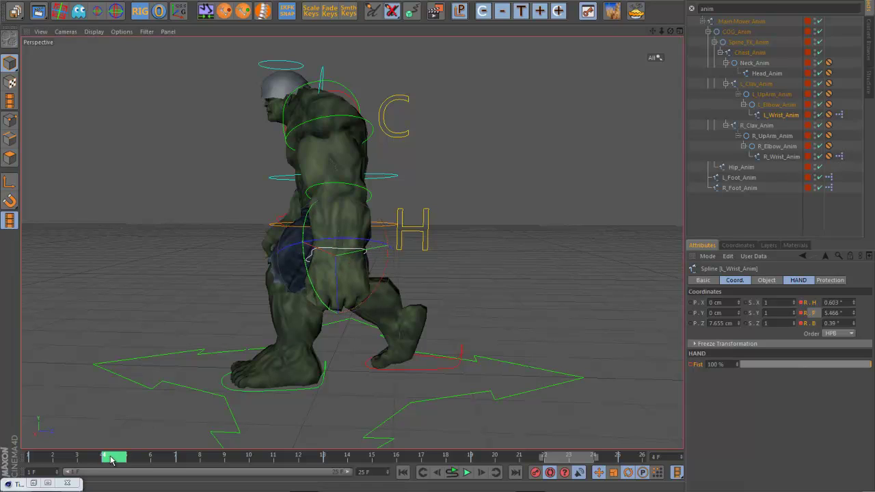
pyautogui.moveTo(114, 456); pyautogui.dragTo(255, 460)
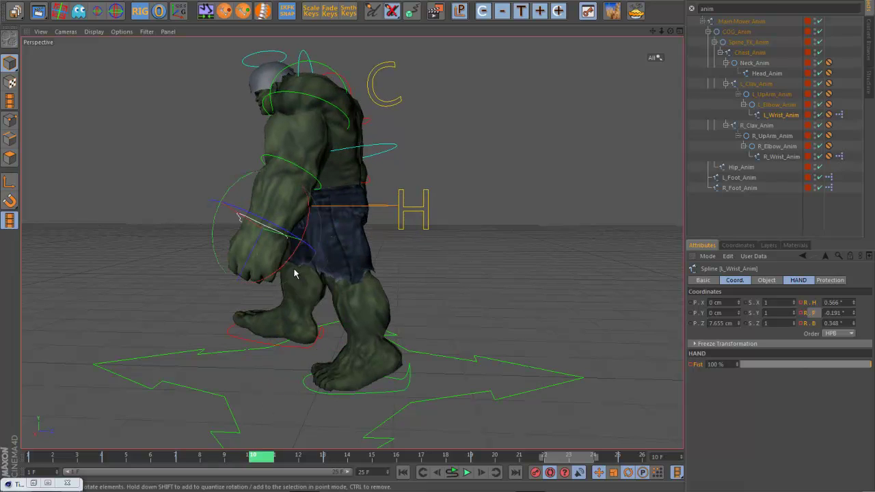
pyautogui.moveTo(285, 267); pyautogui.dragTo(291, 265)
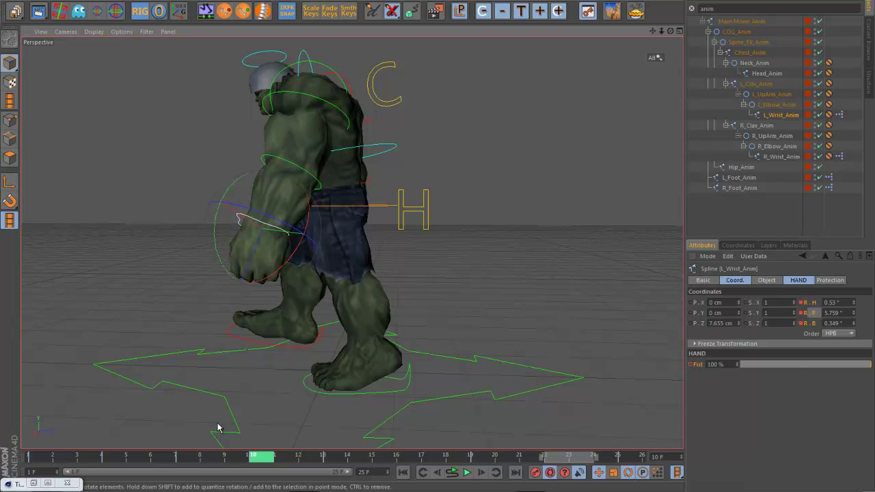
# Key L_Wrist_Anim with a P rotation of about -10.38° on frame 16 and about -5.07° on frame 22
pyautogui.moveTo(177, 459); pyautogui.dragTo(402, 470)
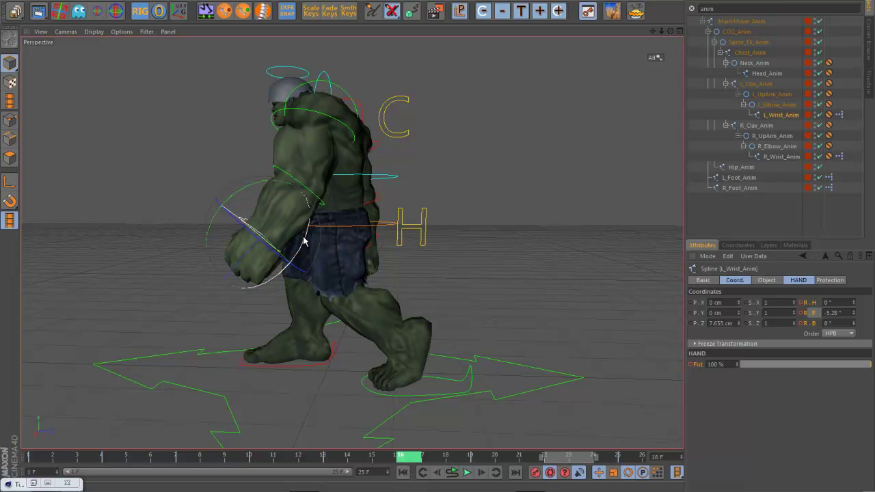
pyautogui.moveTo(305, 240); pyautogui.dragTo(306, 243)
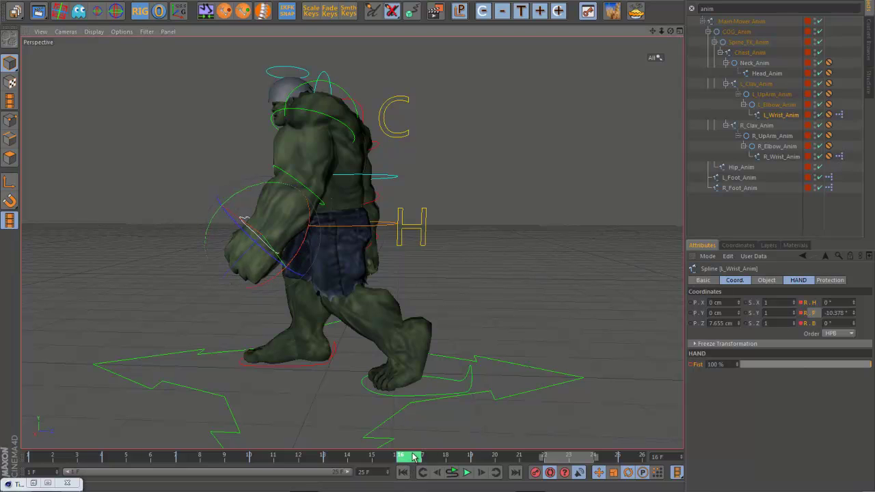
pyautogui.moveTo(413, 457); pyautogui.dragTo(564, 463)
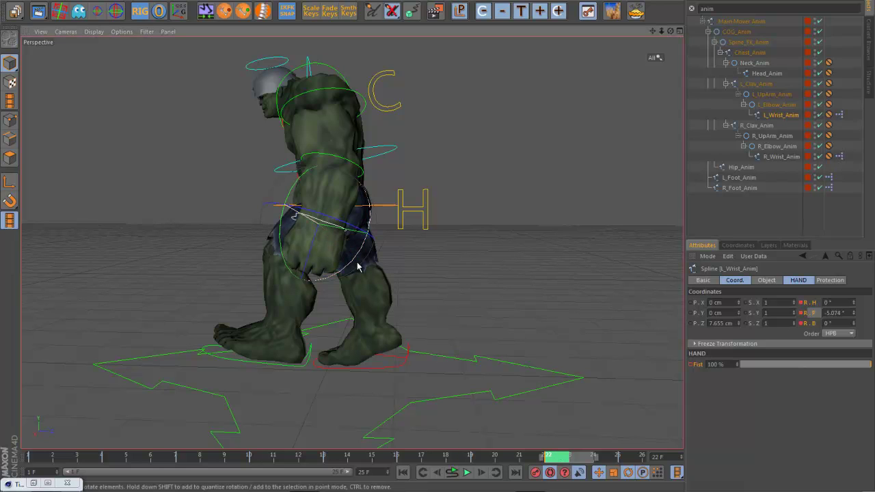
# Deselect the wrist control and play back the walk cycle to check the left wrist motion from the side
pyautogui.click(516, 345)
pyautogui.click(467, 472)
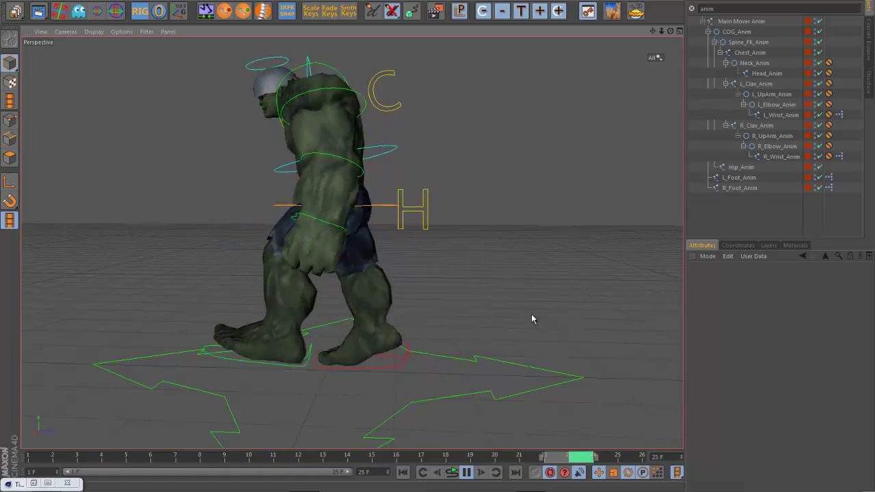
pyautogui.moveTo(532, 315)
pyautogui.keyDown('alt'); pyautogui.mouseDown()
pyautogui.moveTo(630, 320)
pyautogui.moveTo(498, 324)
pyautogui.moveTo(540, 316)
pyautogui.moveTo(533, 309)
pyautogui.moveTo(544, 308)
pyautogui.mouseUp(); pyautogui.keyUp('alt')
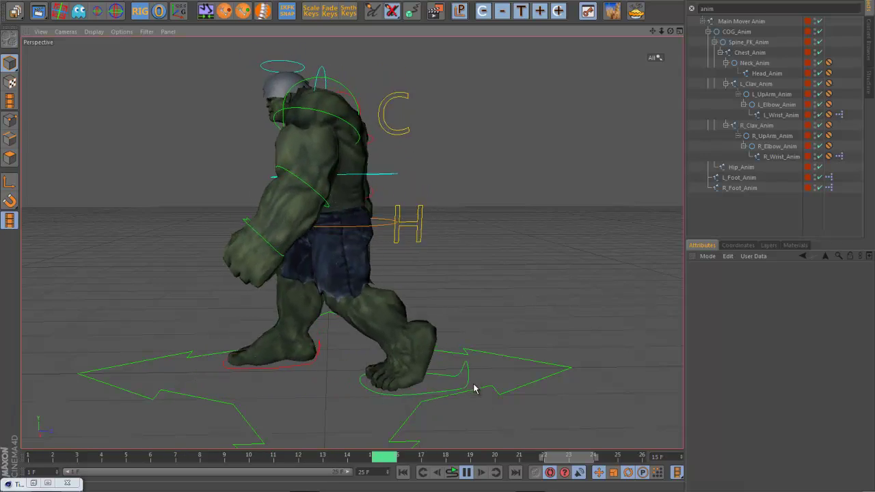
pyautogui.click(466, 472)
# Select R_Wrist_Anim from the character's other side and key its rotation at 0° on frame 13
pyautogui.keyDown('alt'); pyautogui.moveTo(474, 338); pyautogui.dragTo(331, 230); pyautogui.keyUp('alt')
pyautogui.click(334, 233)
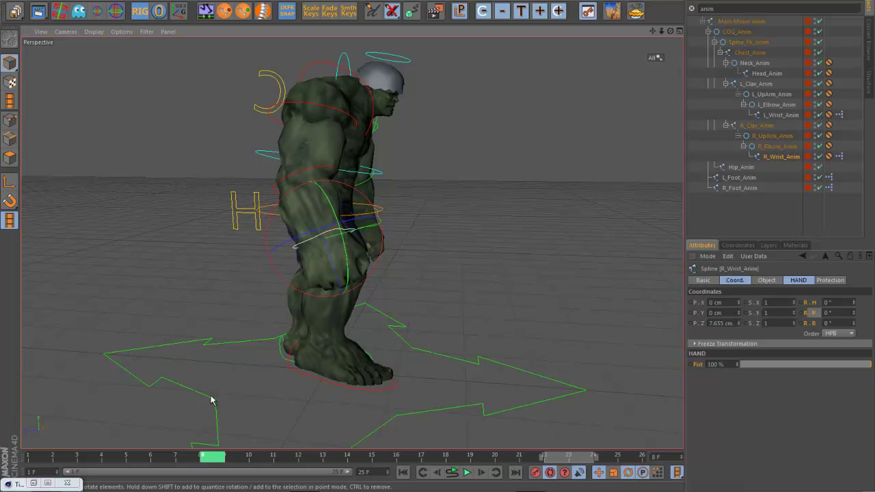
pyautogui.click(29, 458)
pyautogui.moveTo(29, 458)
pyautogui.mouseDown()
pyautogui.moveTo(230, 462)
pyautogui.moveTo(29, 460)
pyautogui.mouseUp()
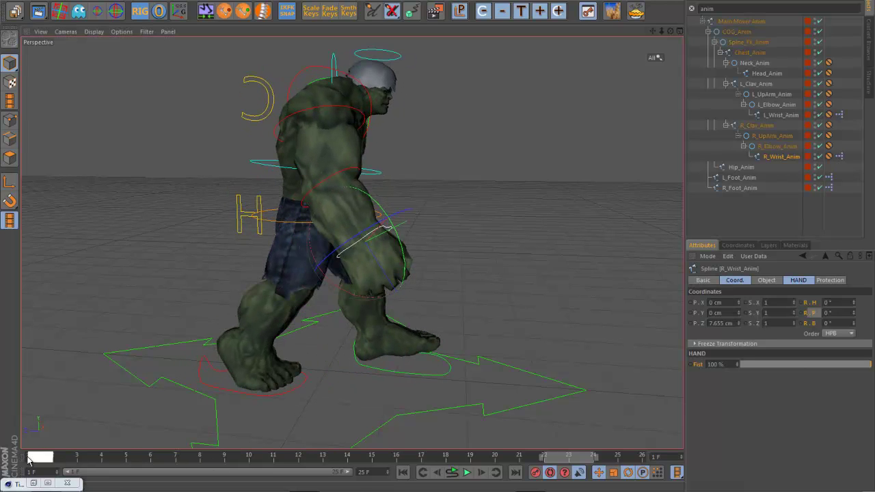
pyautogui.keyDown('alt'); pyautogui.moveTo(288, 403); pyautogui.dragTo(310, 397); pyautogui.keyUp('alt')
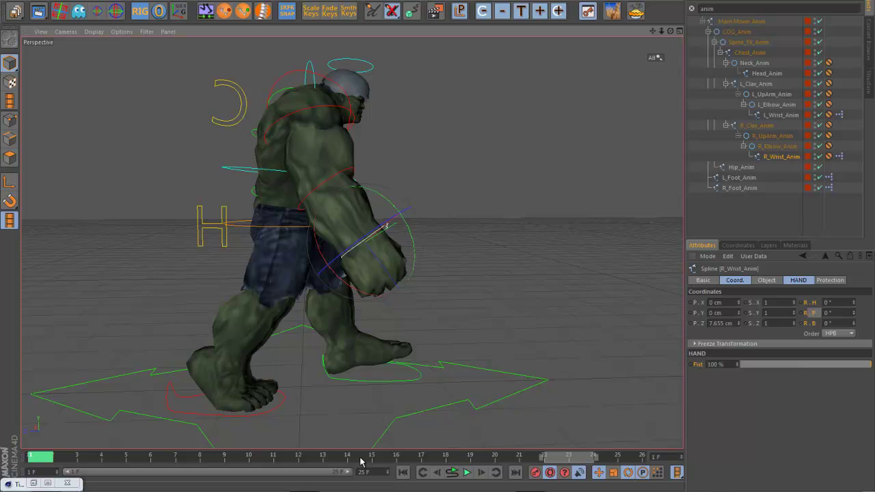
pyautogui.click(340, 458)
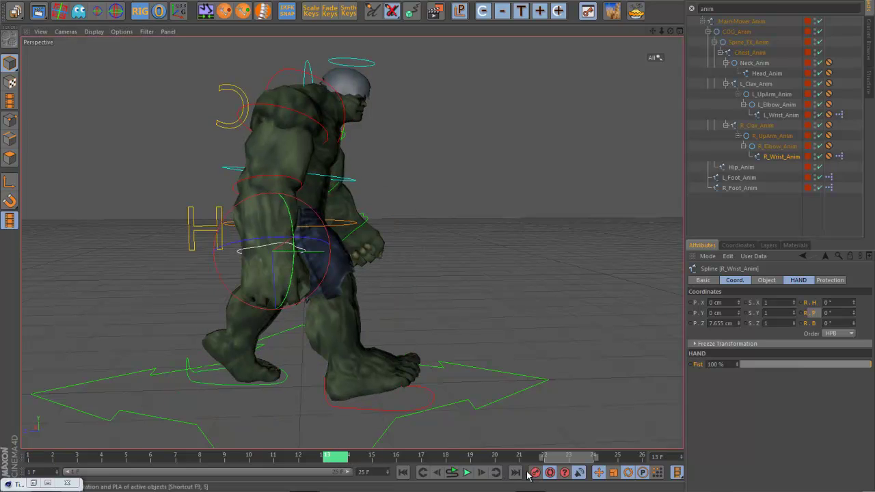
# Key R_Wrist_Anim with a P rotation of about 3.8° on frames 1 and 25
pyautogui.click(40, 458)
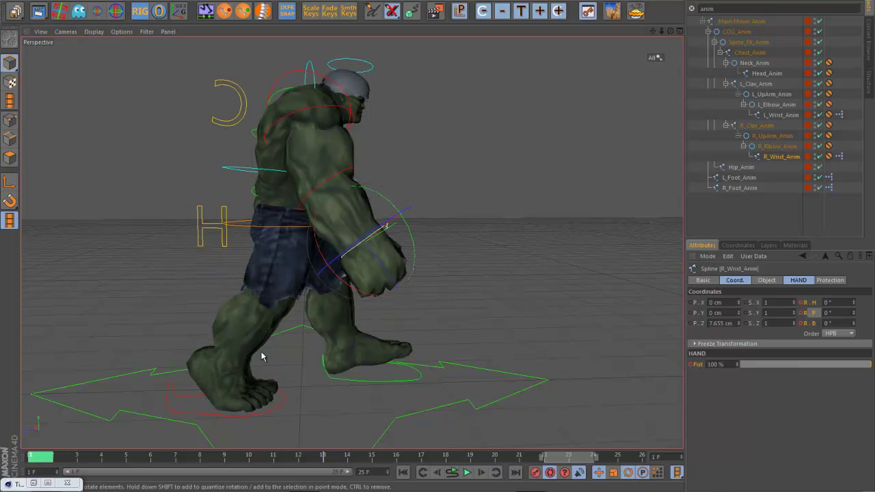
pyautogui.keyDown('alt'); pyautogui.moveTo(470, 289); pyautogui.dragTo(502, 296); pyautogui.keyUp('alt')
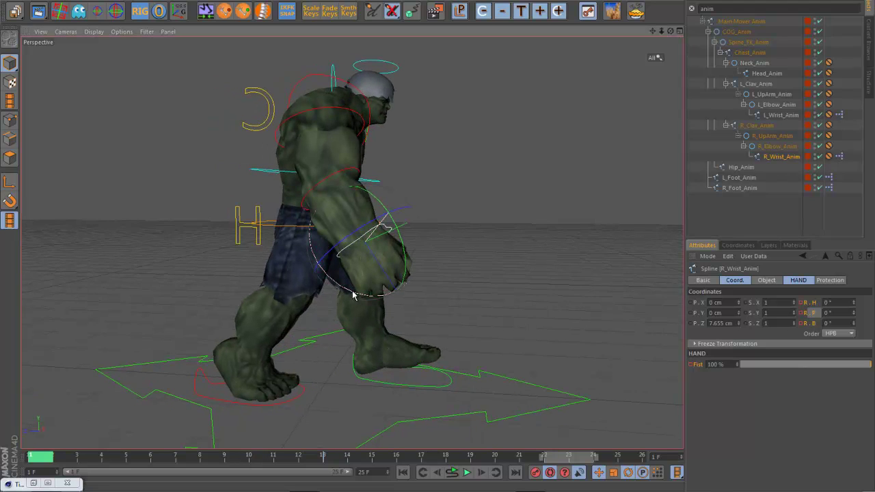
pyautogui.moveTo(355, 294); pyautogui.dragTo(356, 294)
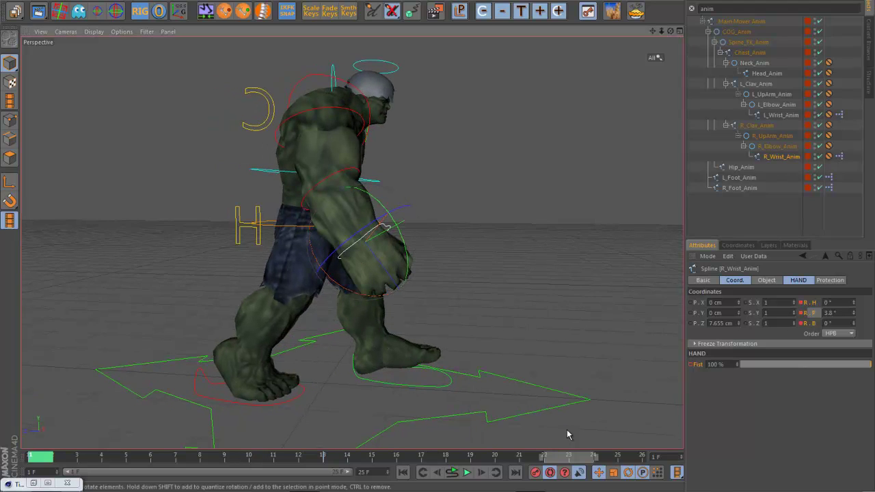
pyautogui.click(628, 456)
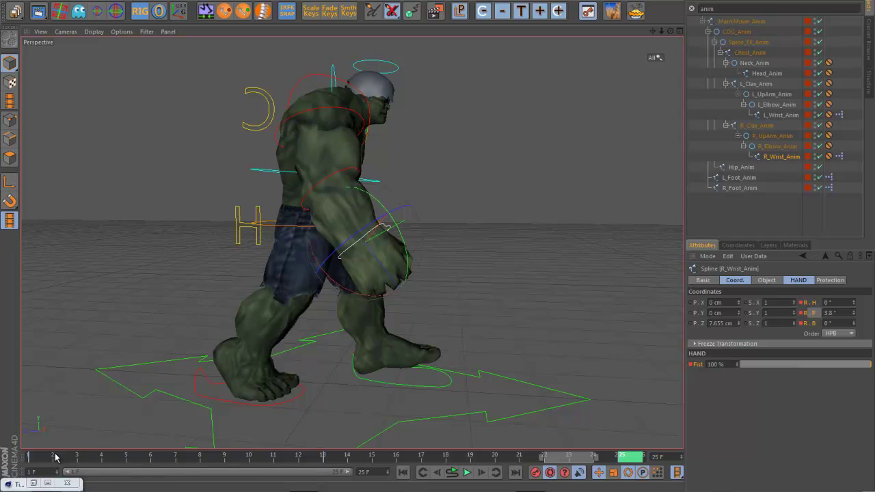
# Key R_Wrist_Anim with a P rotation of about 5.37° on frame 7 and about -1° on frame 19, checking it in playback
pyautogui.moveTo(56, 457); pyautogui.dragTo(186, 461)
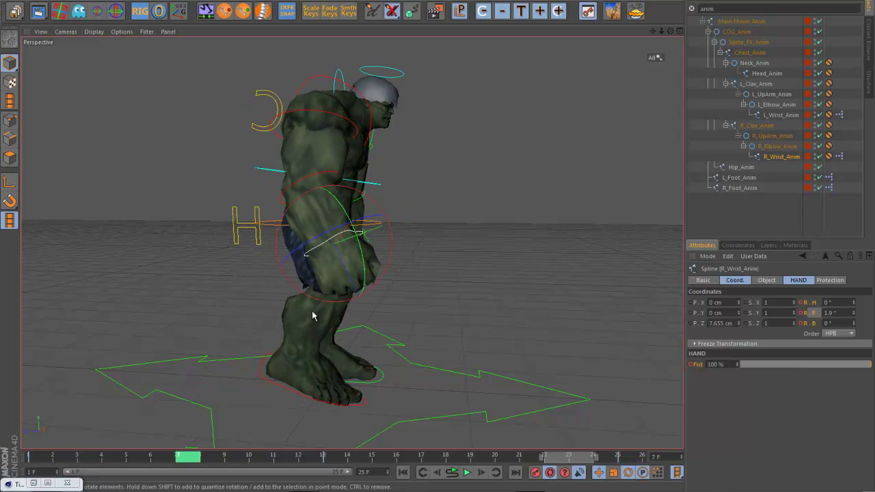
pyautogui.moveTo(318, 303); pyautogui.dragTo(326, 356)
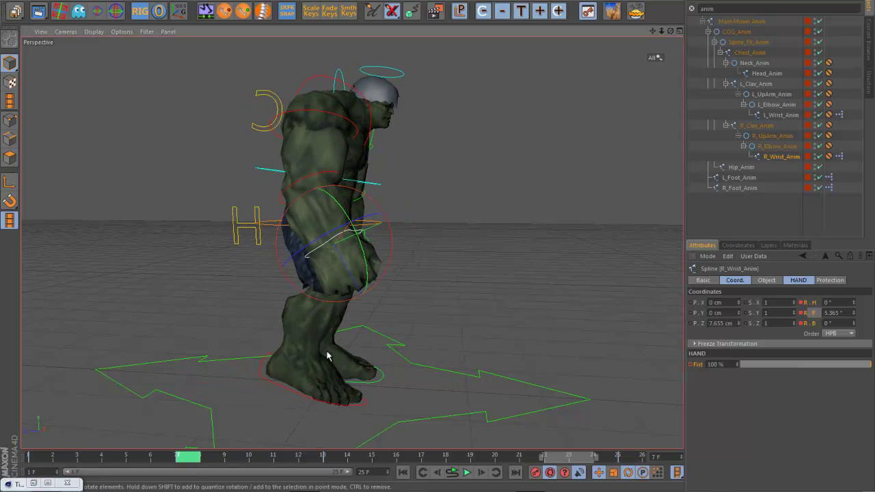
pyautogui.moveTo(185, 465); pyautogui.dragTo(482, 458)
pyautogui.moveTo(350, 298); pyautogui.dragTo(348, 298)
pyautogui.click(467, 473)
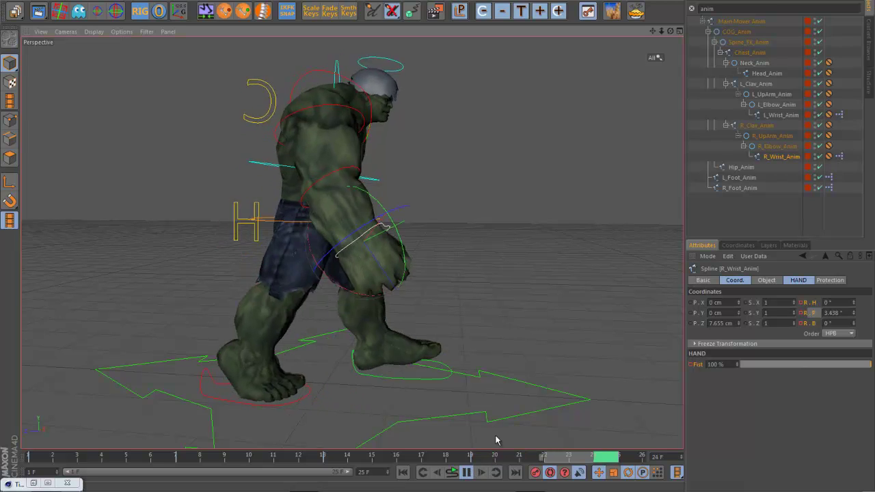
pyautogui.click(452, 472)
# Key R_Wrist_Anim with a P rotation of about 9.74° on frame 4 and about 4.89° on frame 10
pyautogui.moveTo(55, 459); pyautogui.dragTo(116, 460)
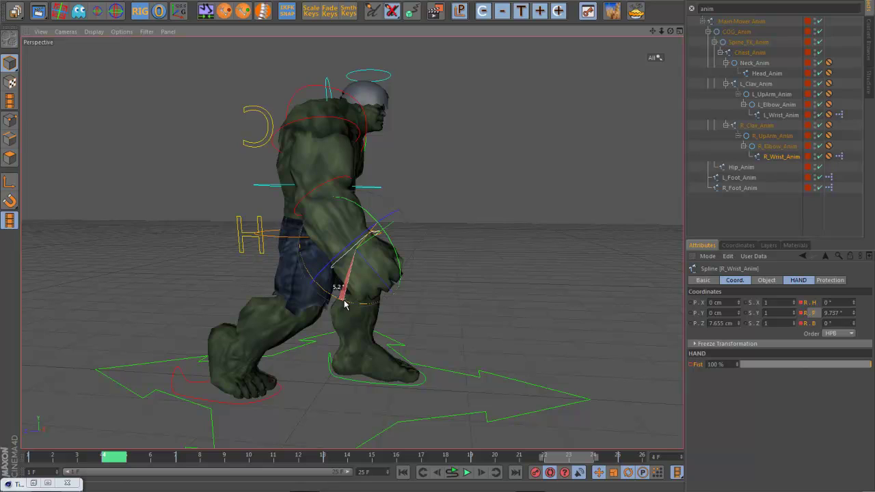
pyautogui.moveTo(115, 457); pyautogui.dragTo(256, 464)
pyautogui.moveTo(291, 298); pyautogui.dragTo(294, 299)
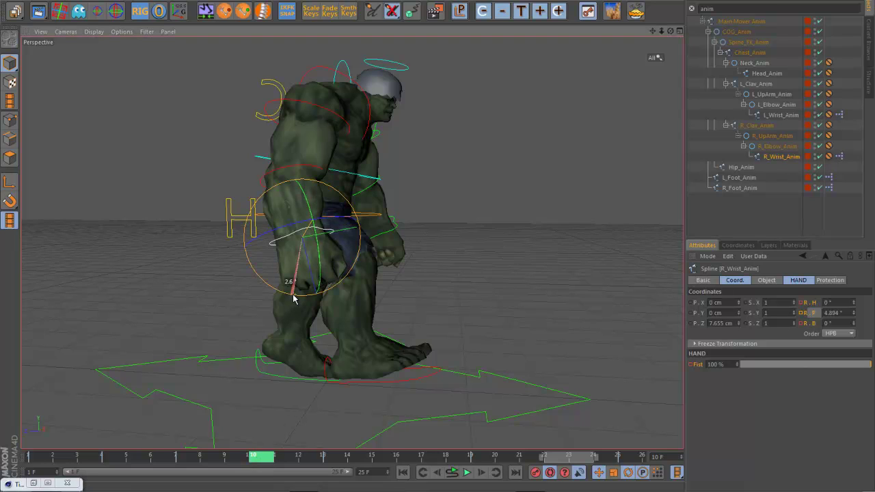
# Key R_Wrist_Anim with a P rotation of about -6.73° on frame 16 and about -5° on frame 22
pyautogui.moveTo(262, 457); pyautogui.dragTo(401, 456)
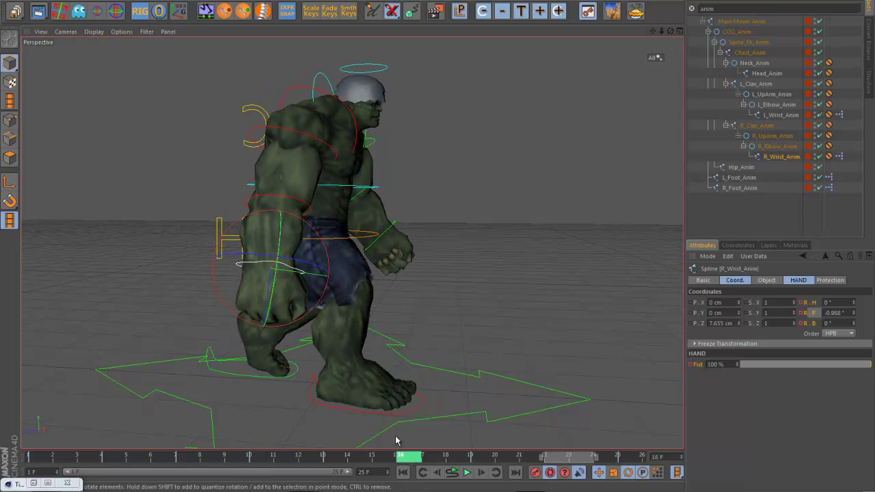
pyautogui.moveTo(324, 302); pyautogui.dragTo(320, 305)
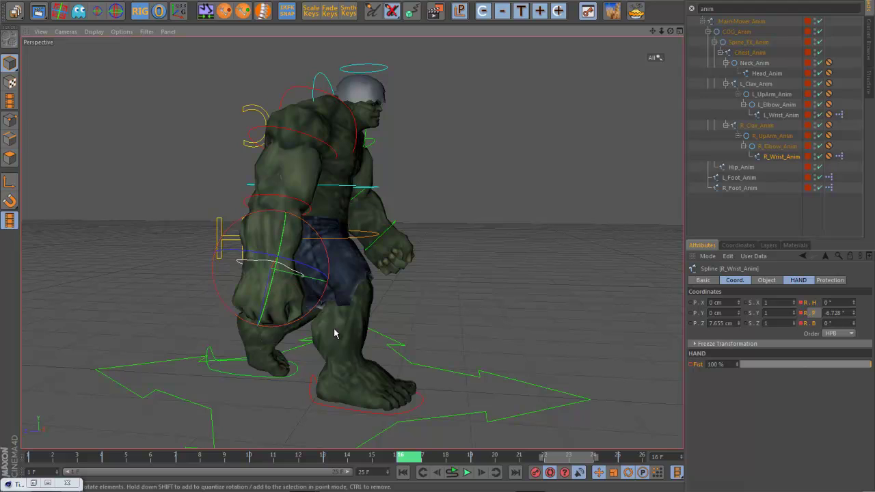
pyautogui.moveTo(413, 457); pyautogui.dragTo(548, 462)
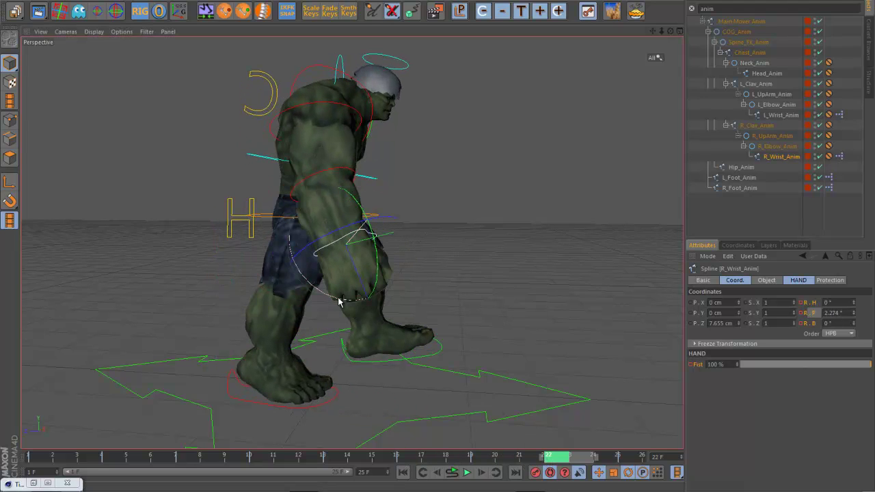
pyautogui.moveTo(339, 302); pyautogui.dragTo(333, 303)
# Deselect the wrist control and play back the walk cycle, examining both arms from the side and front
pyautogui.click(502, 318)
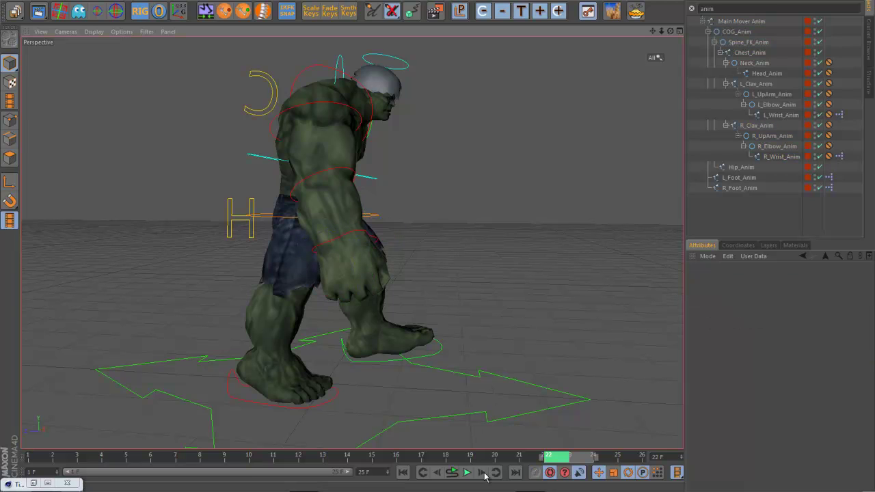
pyautogui.press('F8')
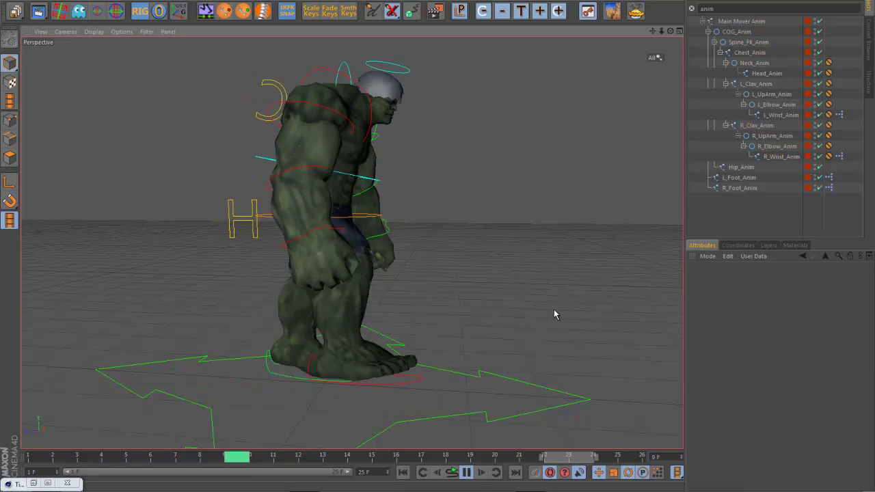
pyautogui.keyDown('alt'); pyautogui.moveTo(566, 313); pyautogui.dragTo(454, 313); pyautogui.keyUp('alt')
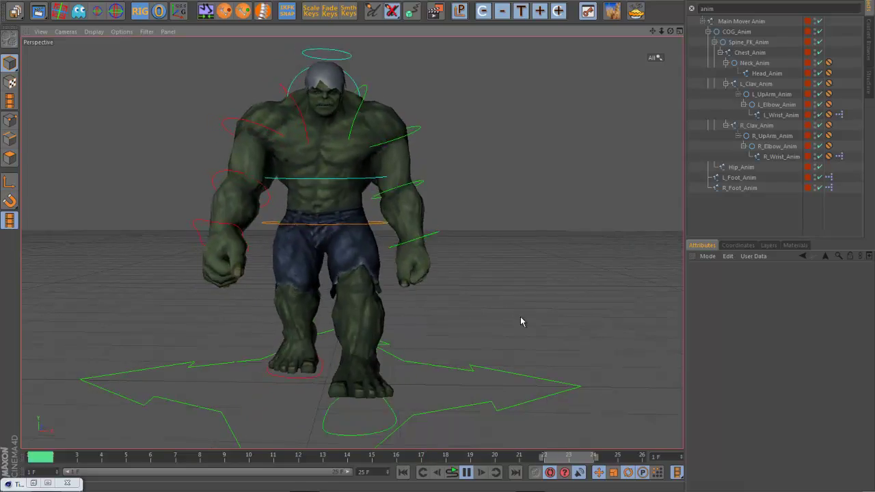
pyautogui.keyDown('alt'); pyautogui.moveTo(521, 317); pyautogui.dragTo(281, 284); pyautogui.keyUp('alt')
pyautogui.click(468, 473)
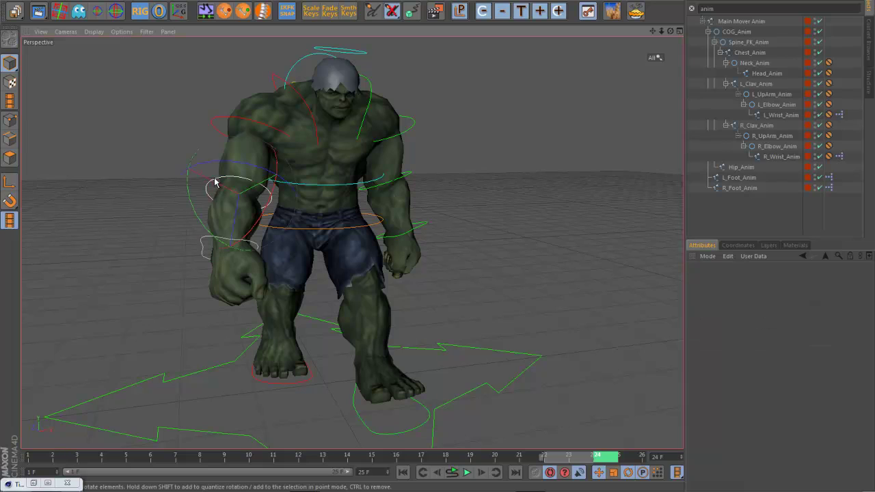
# Select R_Elbow_Anim and display its Rotation P curve in the F-curve timeline
pyautogui.click(212, 186)
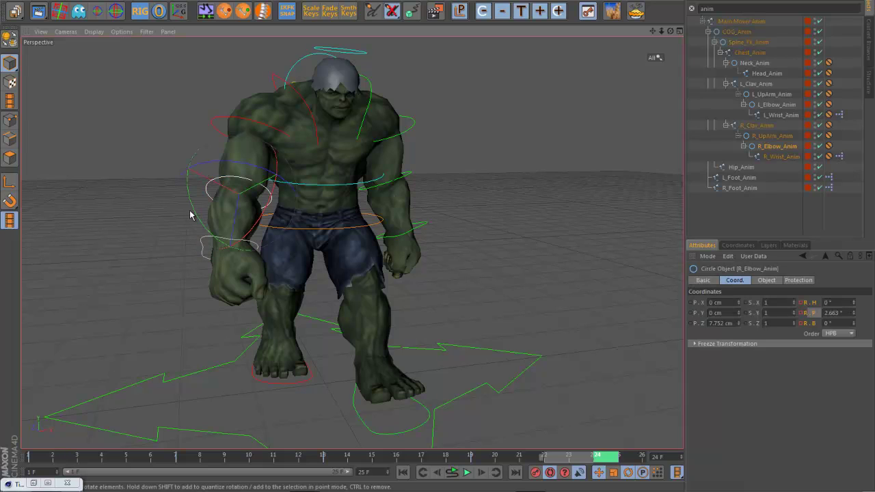
pyautogui.click(34, 483)
pyautogui.click(94, 279)
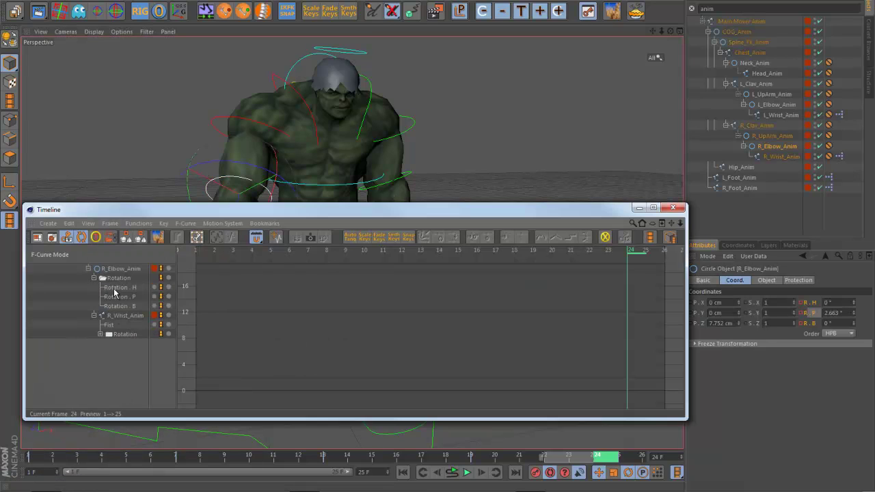
pyautogui.click(120, 297)
pyautogui.keyDown('alt'); pyautogui.moveTo(473, 315); pyautogui.dragTo(522, 273, button='middle'); pyautogui.keyUp('alt')
pyautogui.keyDown('alt'); pyautogui.moveTo(492, 282); pyautogui.dragTo(273, 348, button='right'); pyautogui.keyUp('alt')
pyautogui.keyDown('alt'); pyautogui.moveTo(412, 314); pyautogui.dragTo(338, 313, button='right'); pyautogui.keyUp('alt')
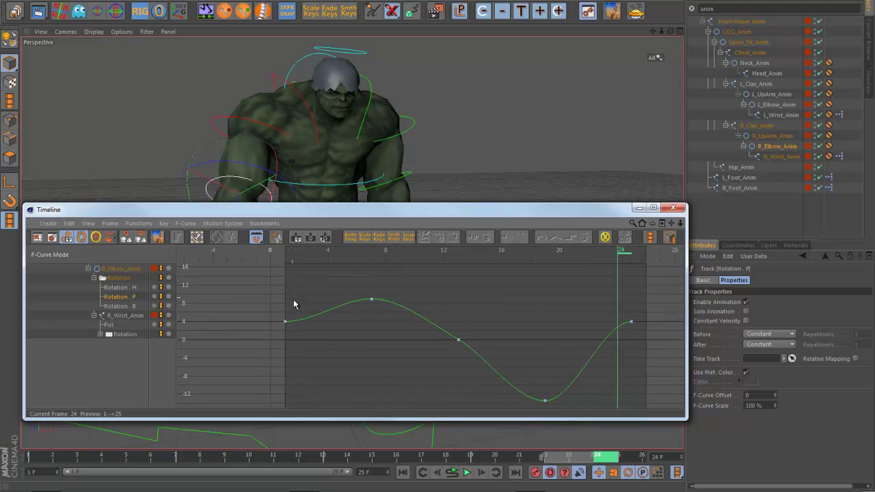
# Select all the rig's animation controls, fold their timeline hierarchy and select all of their tracks
pyautogui.click(658, 60)
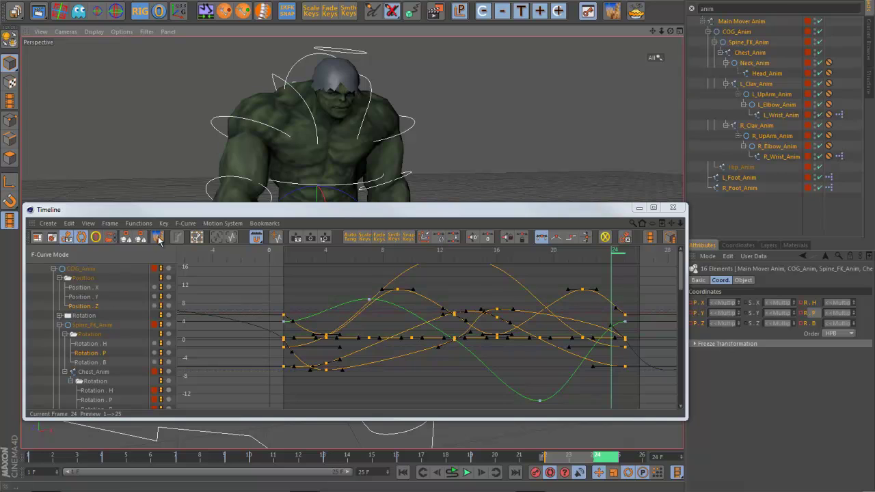
pyautogui.click(124, 236)
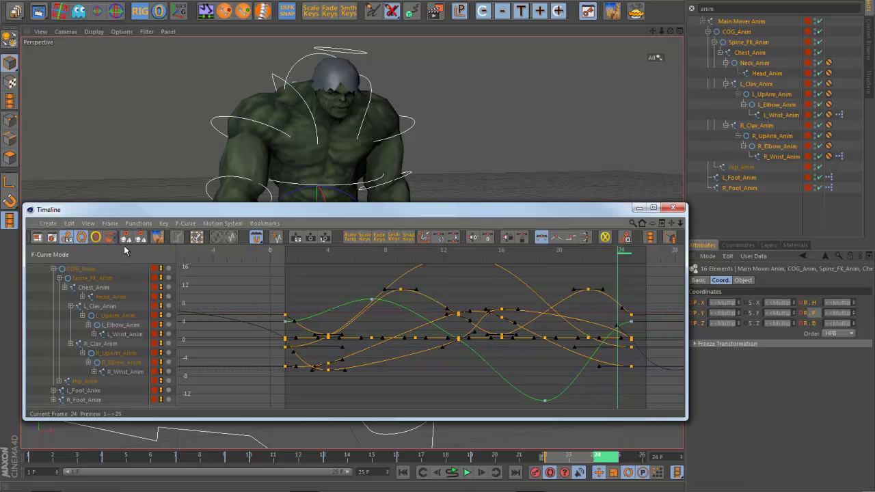
pyautogui.moveTo(164, 203); pyautogui.dragTo(167, 114)
pyautogui.moveTo(73, 164); pyautogui.dragTo(74, 165)
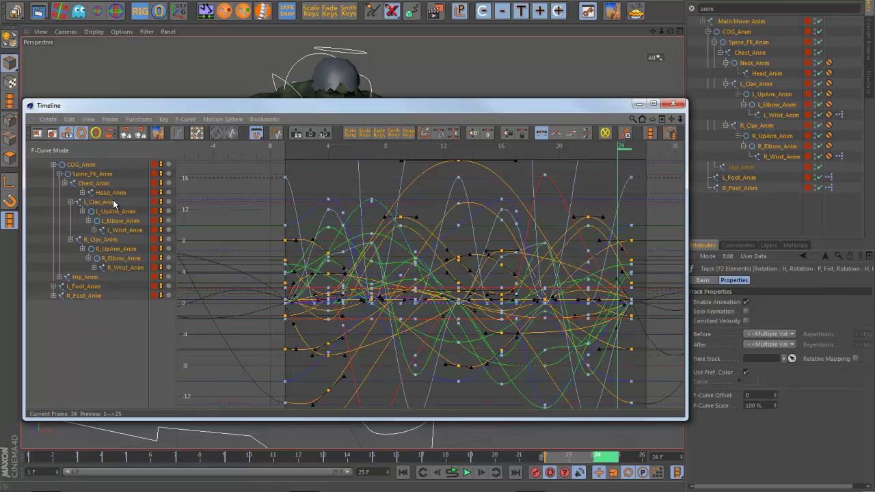
# Set all selected animation tracks to Repeat Before and Repeat After
pyautogui.rightClick(83, 167)
pyautogui.moveTo(106, 236)
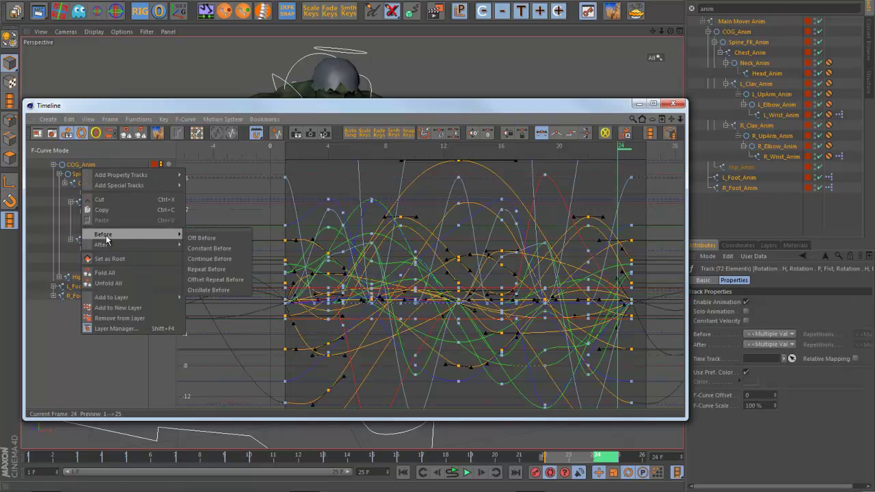
pyautogui.click(211, 269)
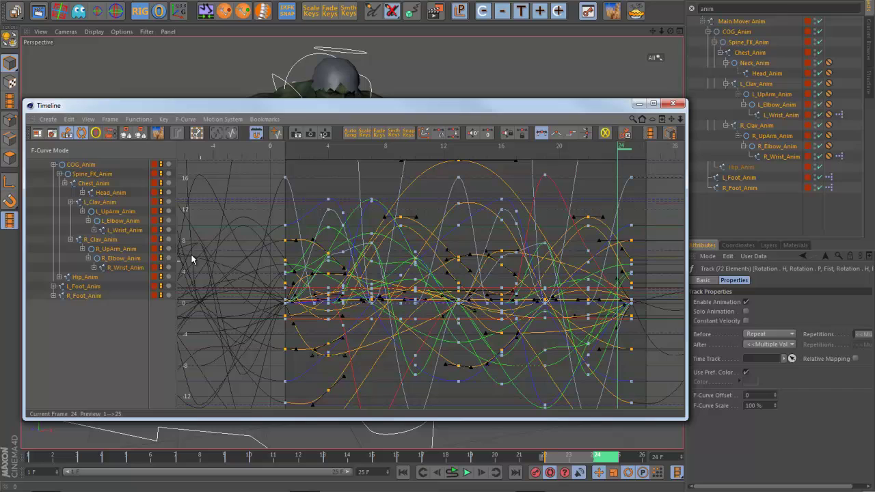
pyautogui.rightClick(92, 169)
pyautogui.moveTo(125, 244)
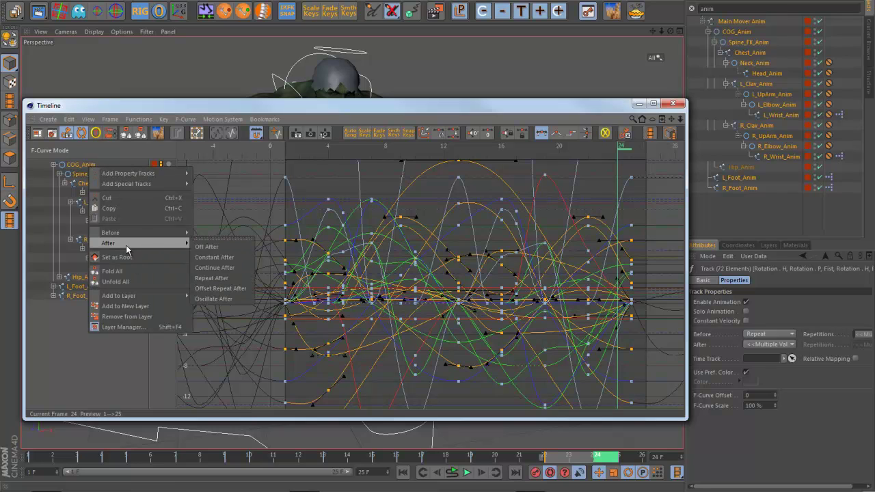
pyautogui.click(214, 278)
# Display R_Elbow_Anim's Rotation P curve and slope the tangents of its first and last keys by about 1.6° and its frame 13 key by about 3°
pyautogui.moveTo(424, 104); pyautogui.dragTo(414, 220)
pyautogui.click(242, 183)
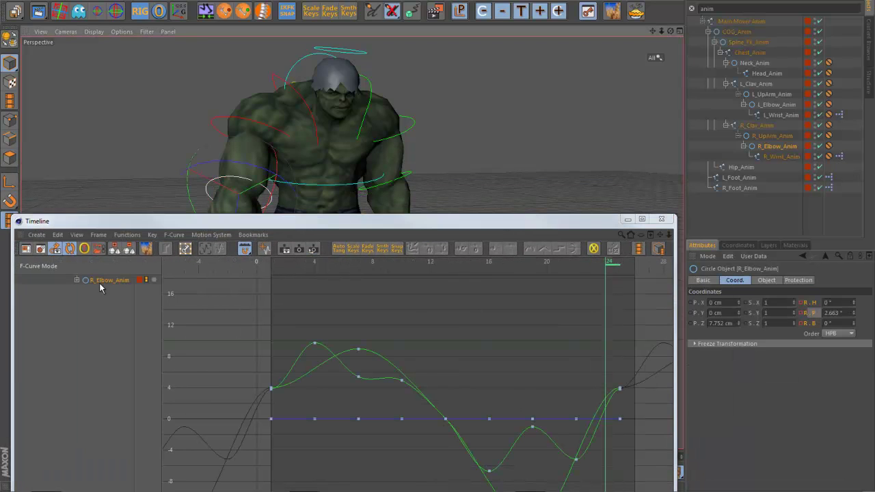
pyautogui.click(76, 280)
pyautogui.click(82, 289)
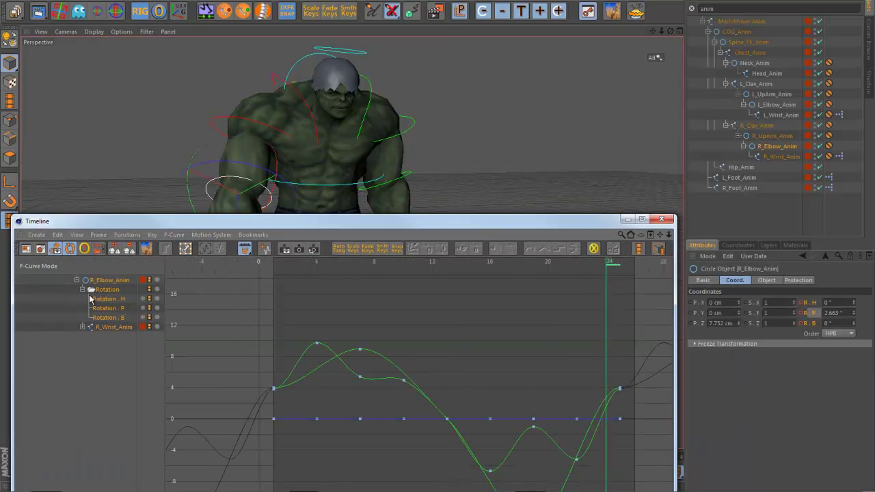
pyautogui.click(107, 308)
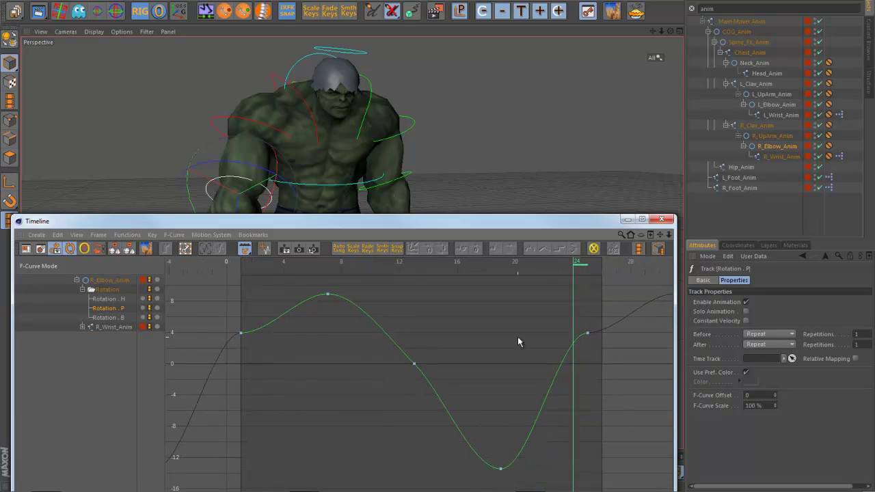
pyautogui.moveTo(574, 333); pyautogui.dragTo(571, 331)
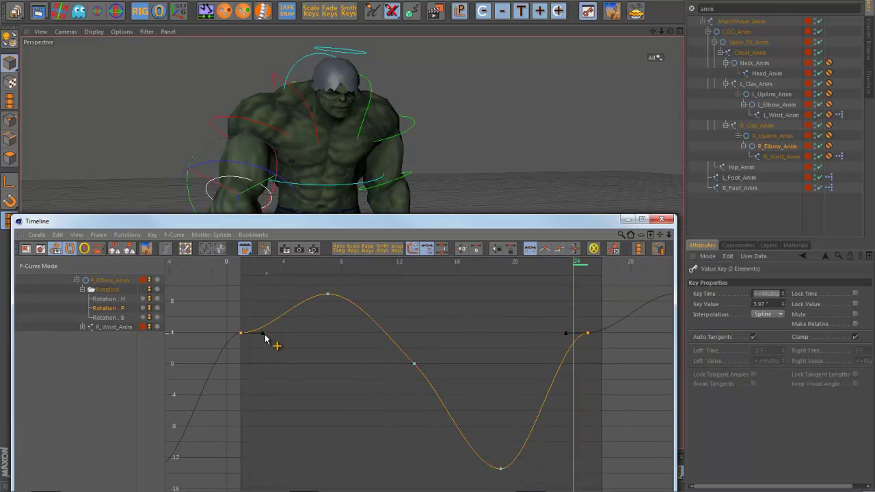
pyautogui.moveTo(261, 335); pyautogui.dragTo(258, 327)
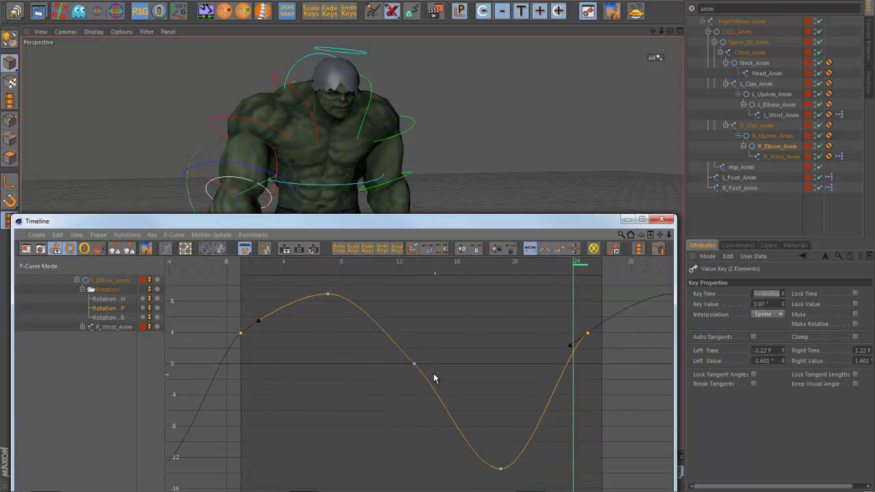
pyautogui.click(414, 363)
pyautogui.click(394, 342)
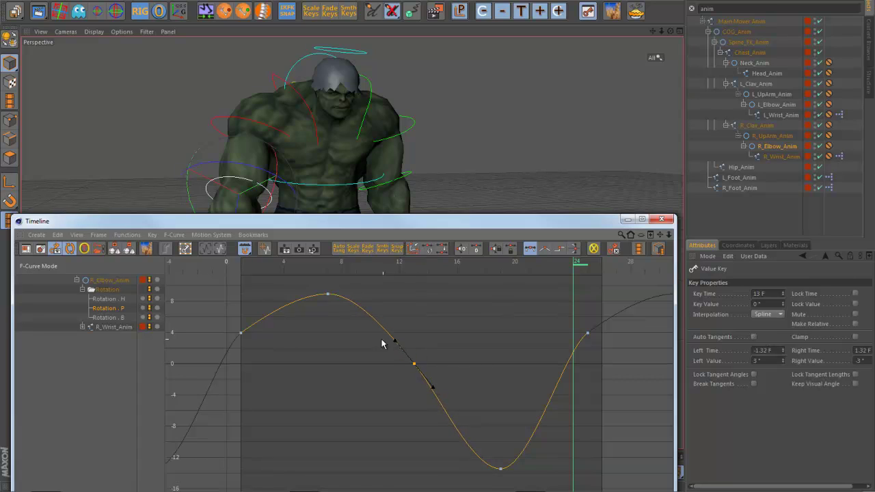
# Display L_Elbow_Anim's Rotation P curve and slope the tangents of its first and last keys, checking the frame 13 key
pyautogui.click(410, 175)
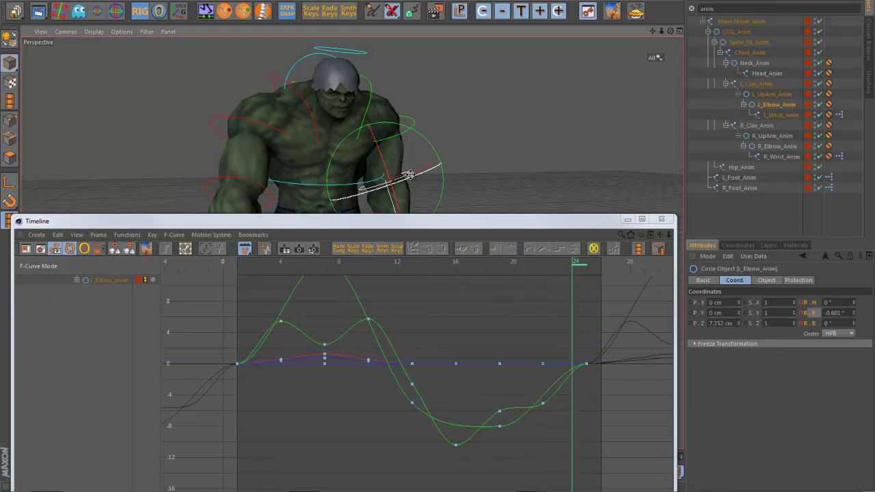
pyautogui.click(76, 280)
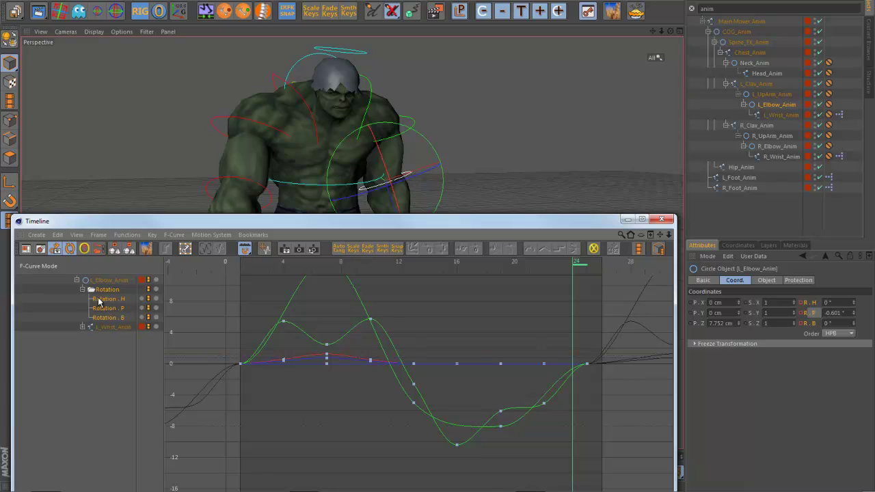
pyautogui.click(113, 310)
pyautogui.click(586, 363)
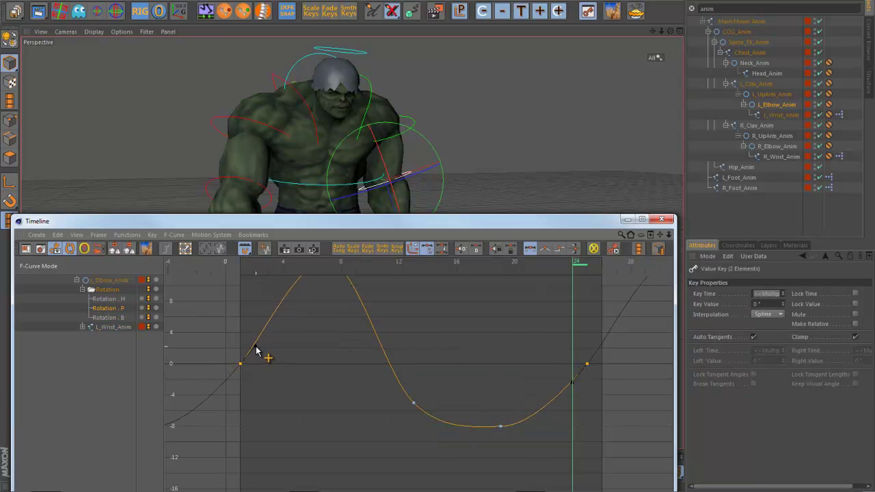
pyautogui.click(255, 348)
pyautogui.click(414, 403)
pyautogui.keyDown('alt'); pyautogui.moveTo(448, 345); pyautogui.dragTo(439, 381, button='middle'); pyautogui.keyUp('alt')
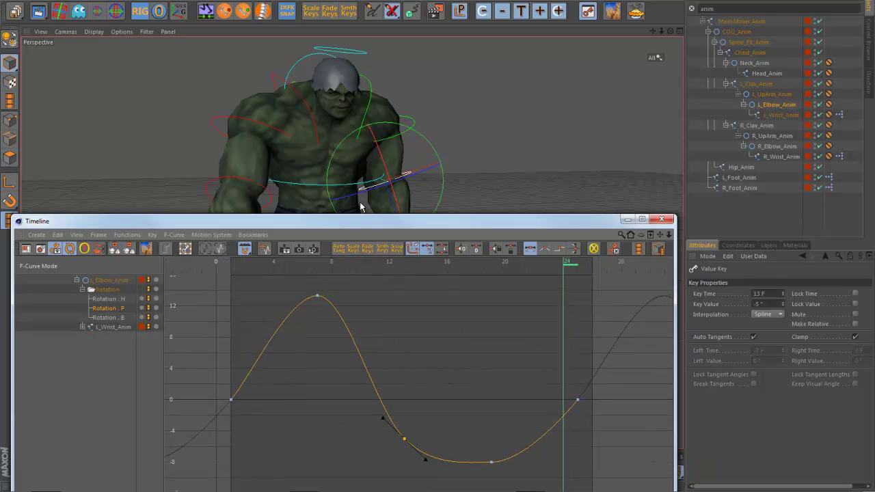
# Display L_Wrist_Anim's Rotation P curve and slope the tangents of its first and last keys by about 1.3° and its frame 13 key by about 2°
pyautogui.keyDown('alt'); pyautogui.moveTo(518, 163); pyautogui.dragTo(522, 144, button='middle'); pyautogui.keyUp('alt')
pyautogui.click(436, 179)
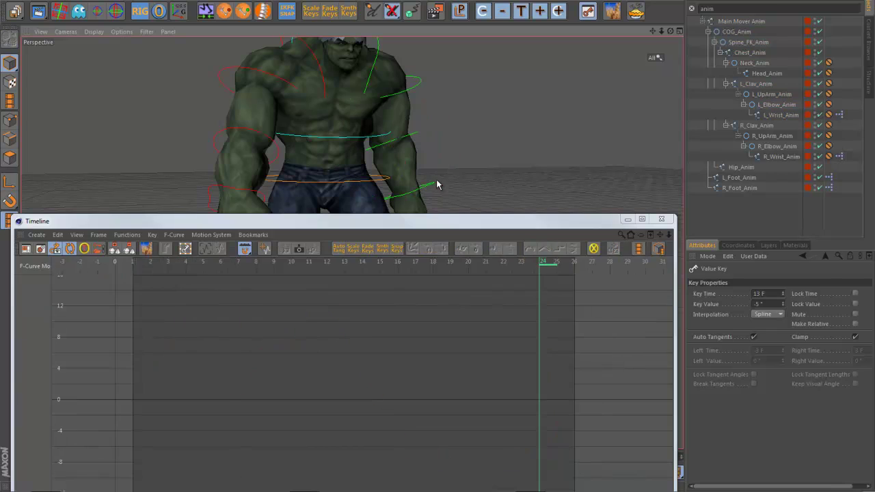
pyautogui.click(82, 280)
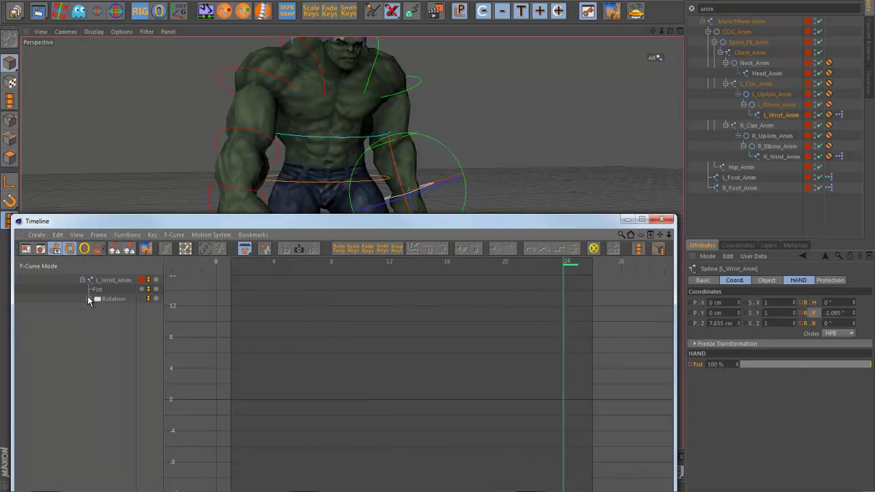
pyautogui.click(89, 298)
pyautogui.click(116, 318)
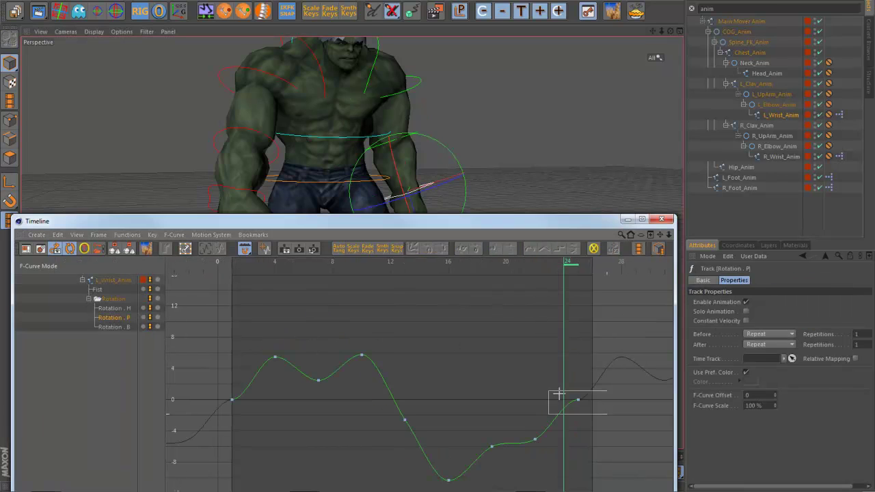
pyautogui.moveTo(559, 394); pyautogui.dragTo(555, 392)
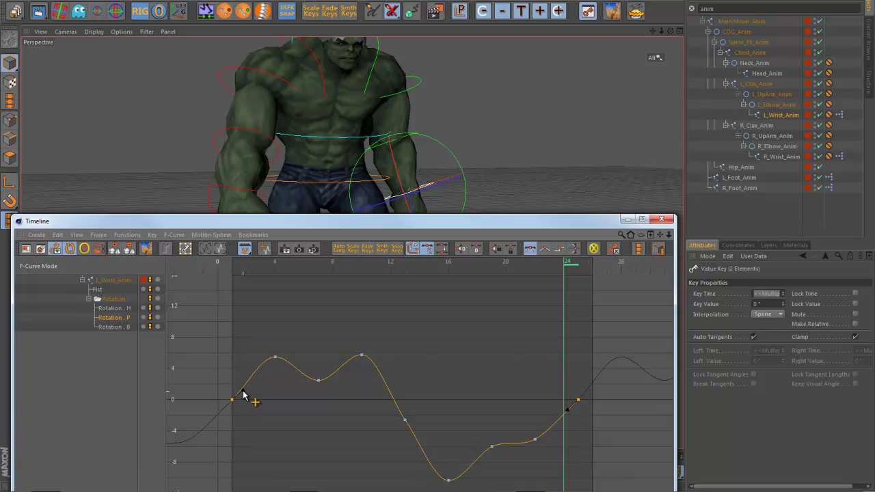
pyautogui.click(241, 390)
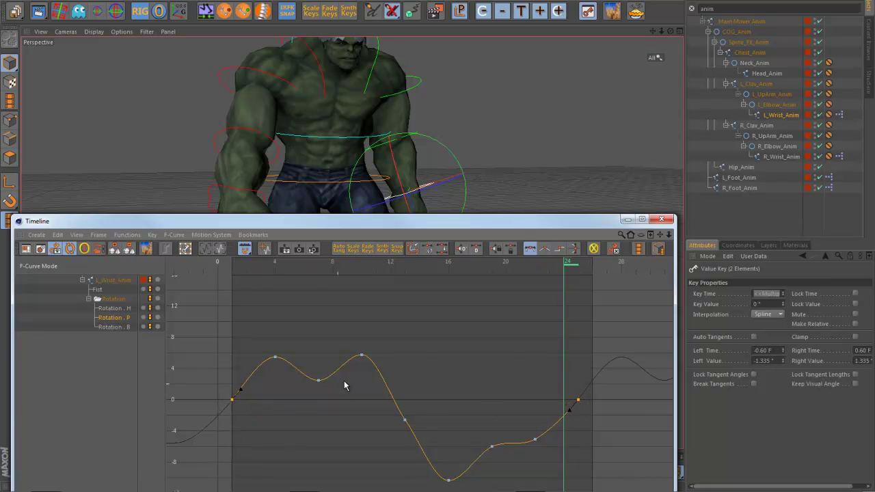
pyautogui.click(405, 420)
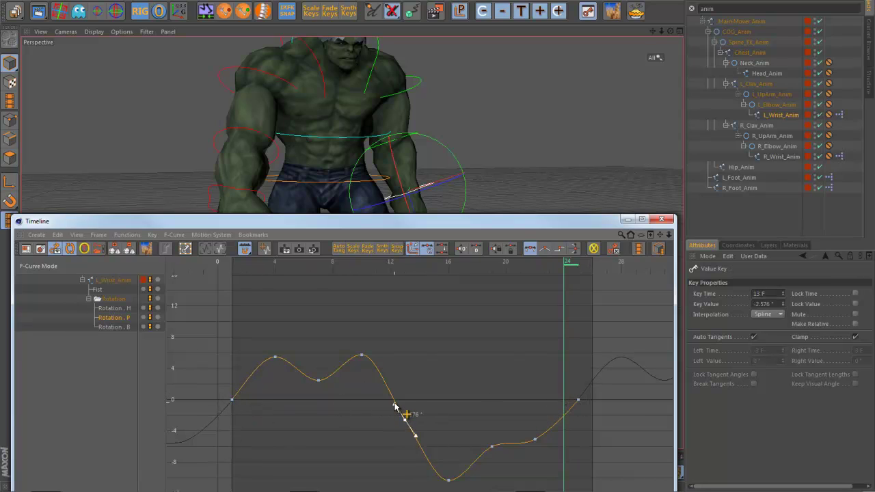
pyautogui.click(396, 405)
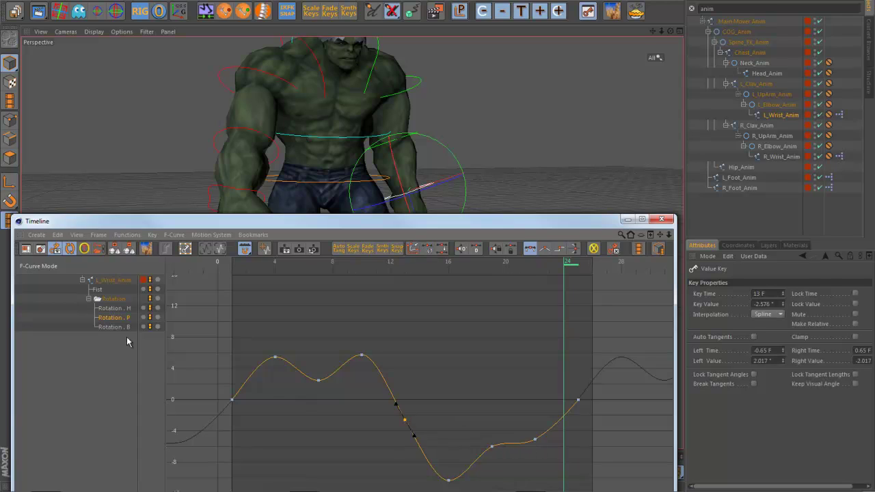
# Display R_Wrist_Anim's Rotation P curve and slope the tangents of its first and last keys by about 1.5° and its frame 13 key by about 1.6°
pyautogui.click(214, 194)
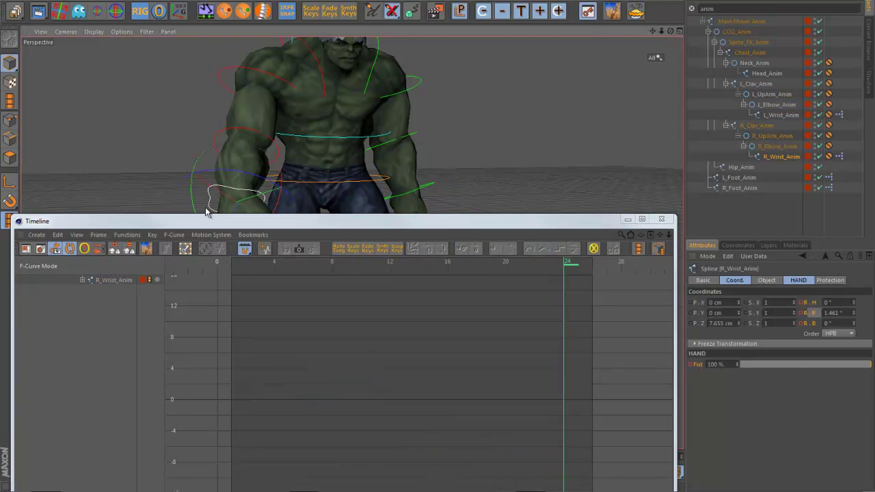
pyautogui.click(83, 281)
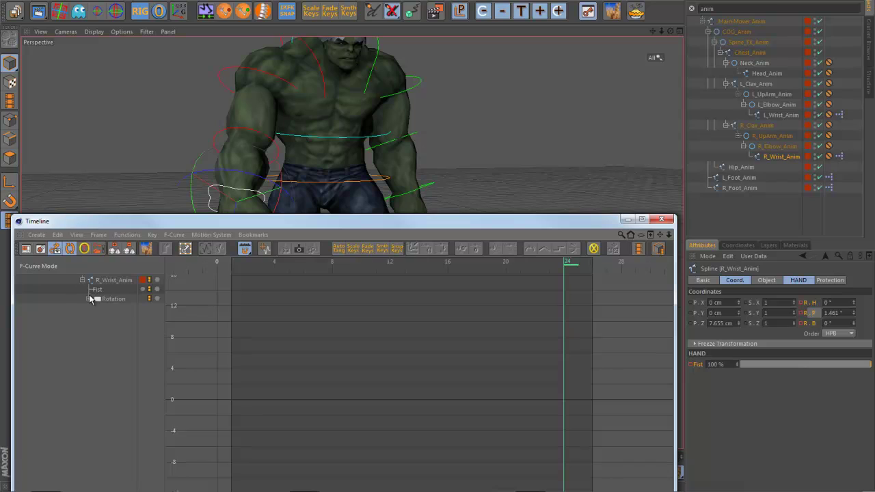
pyautogui.click(89, 298)
pyautogui.click(114, 317)
pyautogui.moveTo(615, 389); pyautogui.dragTo(564, 347)
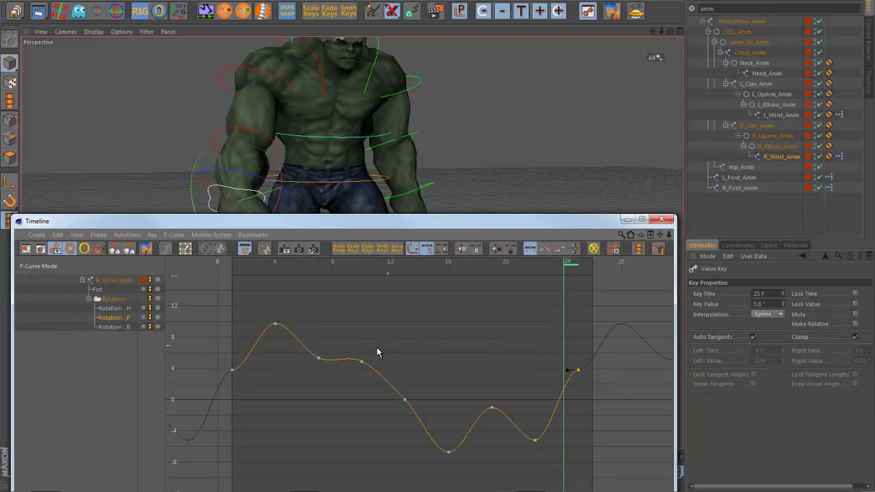
pyautogui.click(243, 360)
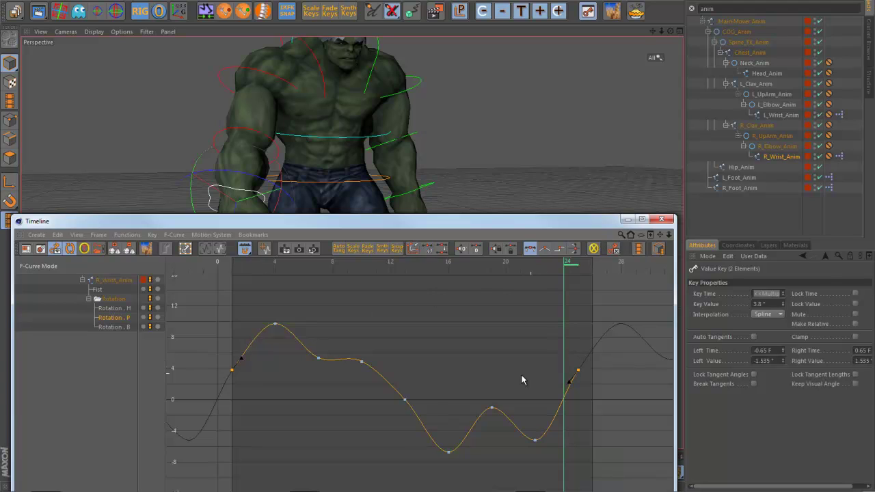
pyautogui.moveTo(418, 405); pyautogui.dragTo(369, 376)
pyautogui.click(412, 248)
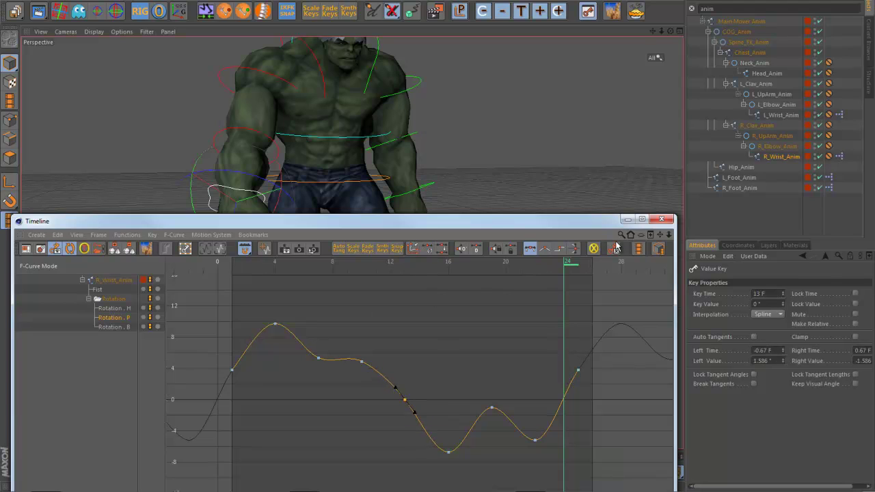
# Put the Timeline away and play back the walk cycle, examining the arm swing from the front and from above
pyautogui.click(660, 219)
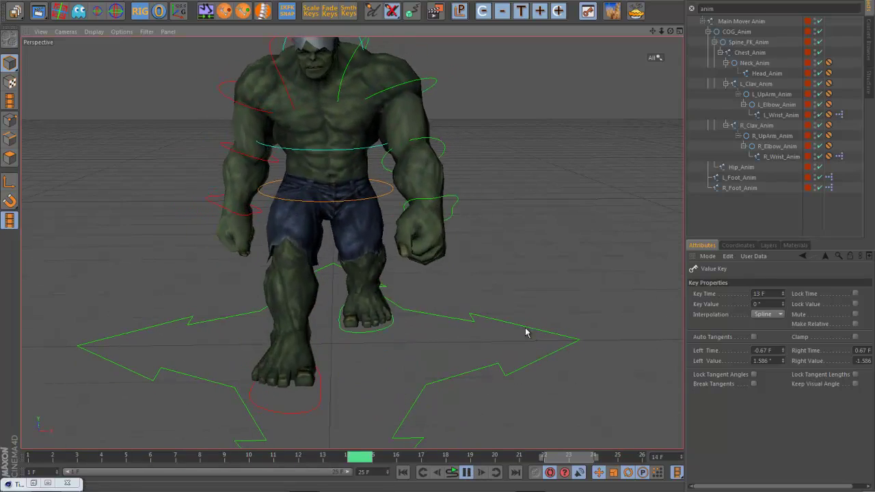
pyautogui.moveTo(535, 347)
pyautogui.keyDown('alt'); pyautogui.mouseDown()
pyautogui.moveTo(490, 348)
pyautogui.moveTo(464, 333)
pyautogui.moveTo(533, 349)
pyautogui.mouseUp(); pyautogui.keyUp('alt')
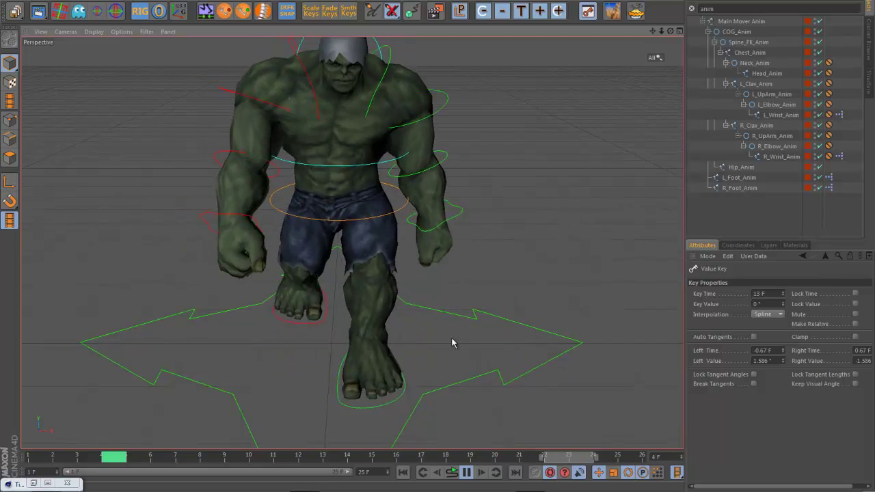
pyautogui.keyDown('alt'); pyautogui.moveTo(349, 348); pyautogui.dragTo(316, 349, button='right'); pyautogui.keyUp('alt')
pyautogui.keyDown('alt'); pyautogui.moveTo(505, 343); pyautogui.dragTo(518, 313); pyautogui.keyUp('alt')
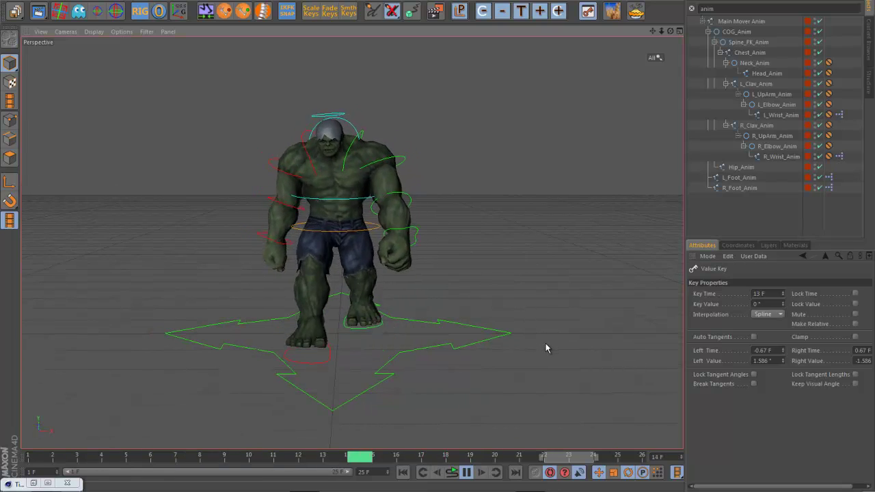
pyautogui.keyDown('alt'); pyautogui.moveTo(547, 349); pyautogui.dragTo(427, 350); pyautogui.keyUp('alt')
pyautogui.keyDown('alt'); pyautogui.moveTo(483, 336); pyautogui.dragTo(567, 287); pyautogui.keyUp('alt')
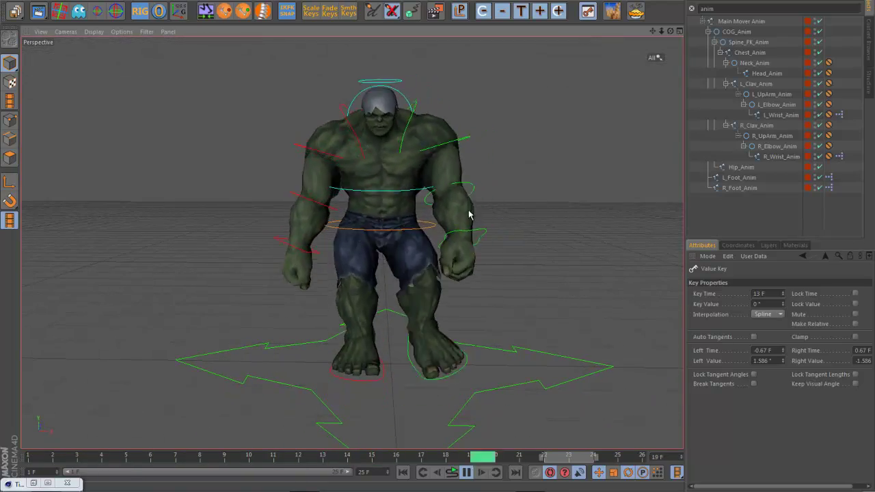
pyautogui.keyDown('alt'); pyautogui.moveTo(469, 214); pyautogui.dragTo(469, 256); pyautogui.keyUp('alt')
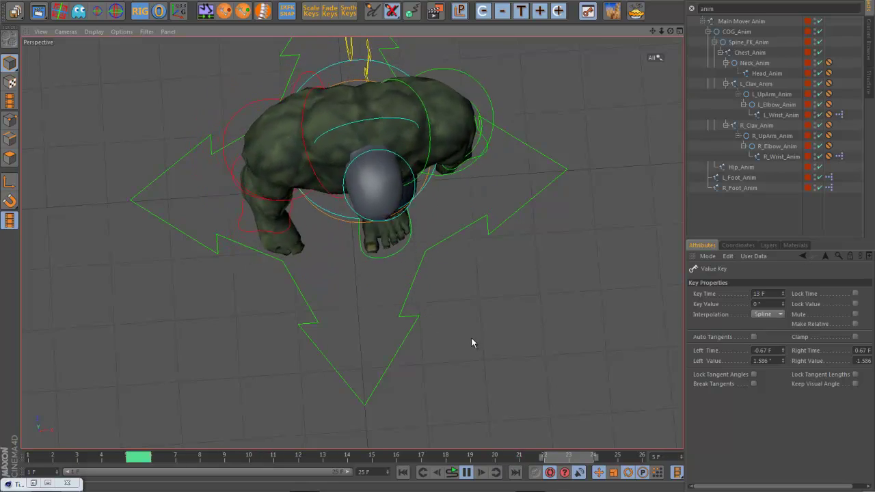
pyautogui.click(466, 472)
# Try rotating R_UpArm_Anim slightly inward at frame 8 and outward at frame 21
pyautogui.keyDown('alt'); pyautogui.moveTo(524, 378); pyautogui.dragTo(519, 451, button='middle'); pyautogui.keyUp('alt')
pyautogui.moveTo(573, 405)
pyautogui.keyDown('alt'); pyautogui.mouseDown()
pyautogui.moveTo(577, 373)
pyautogui.moveTo(561, 322)
pyautogui.mouseUp(); pyautogui.keyUp('alt')
pyautogui.moveTo(55, 460); pyautogui.dragTo(213, 473)
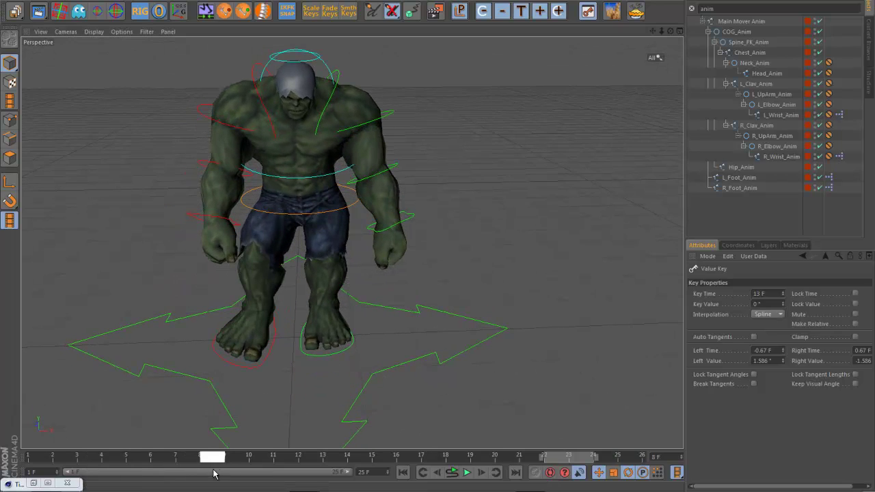
pyautogui.click(205, 110)
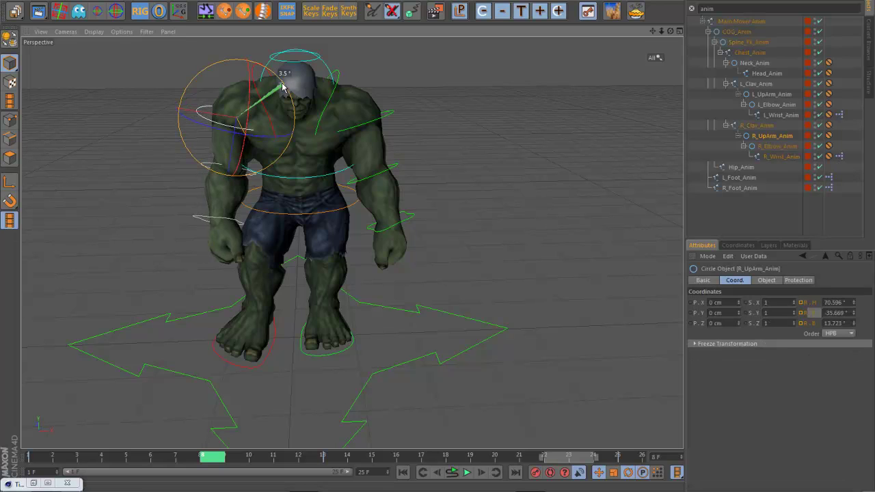
pyautogui.moveTo(202, 454); pyautogui.dragTo(534, 455)
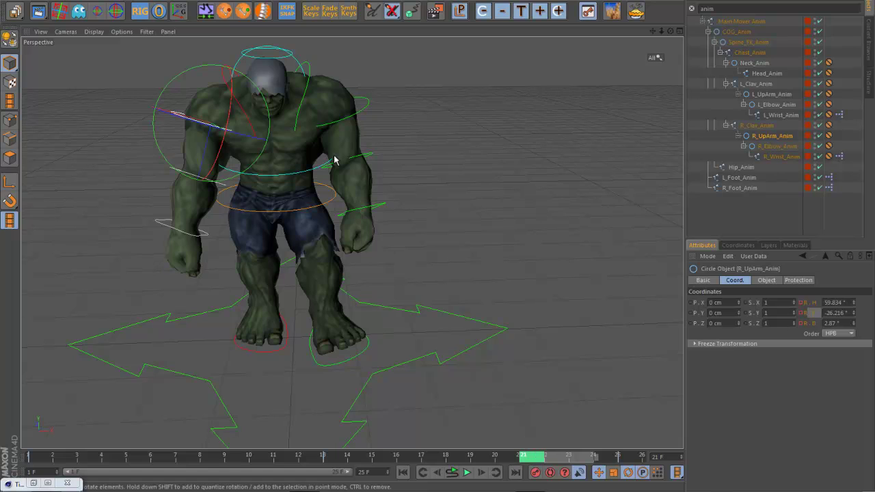
pyautogui.moveTo(270, 108); pyautogui.dragTo(268, 113)
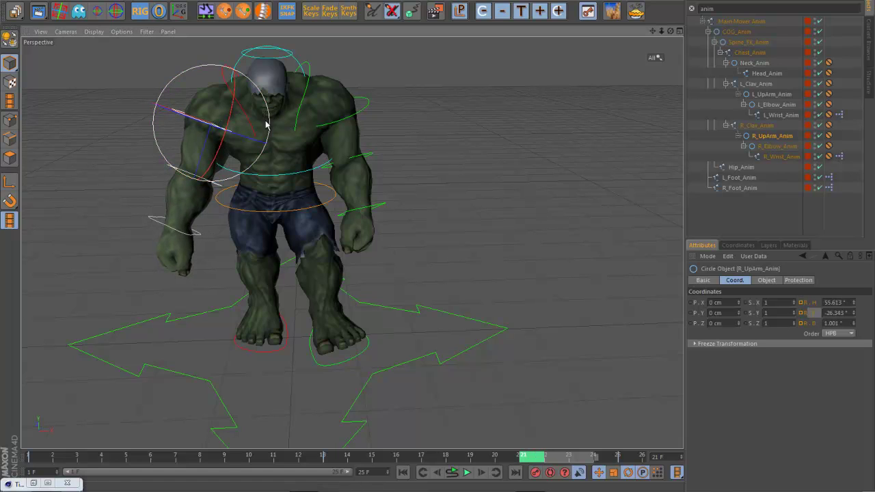
# Switch to AnnotatePro and draw the arms' swing paths over the top view, with a figure eight at the right arm, then close the annotation
pyautogui.keyDown('alt'); pyautogui.moveTo(186, 312); pyautogui.dragTo(210, 318); pyautogui.keyUp('alt')
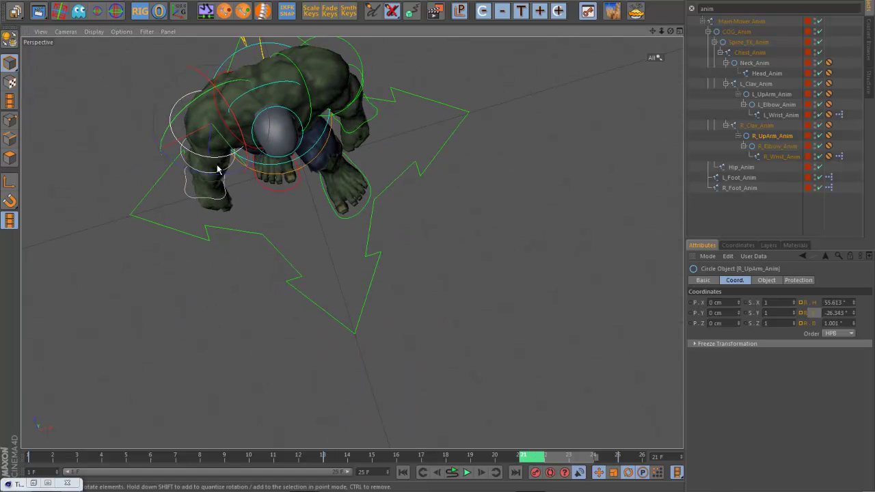
pyautogui.keyDown('alt'); pyautogui.moveTo(219, 231); pyautogui.dragTo(226, 299); pyautogui.keyUp('alt')
pyautogui.click(15, 491)
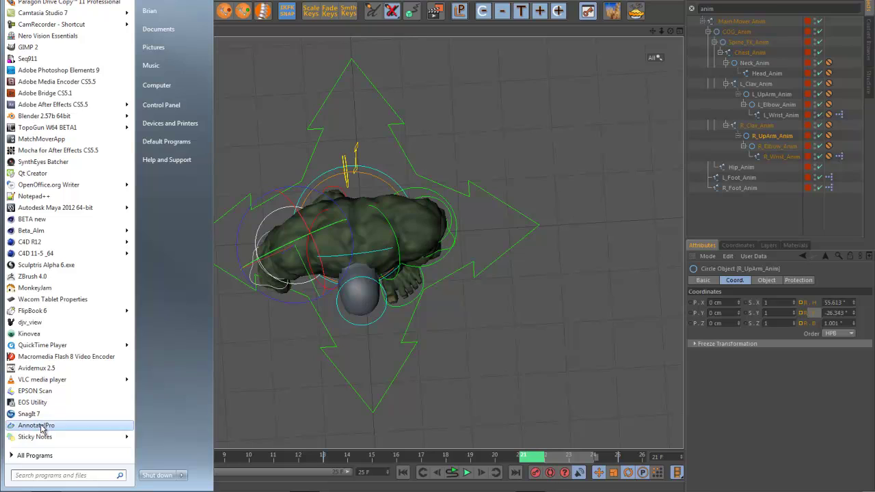
pyautogui.click(38, 426)
pyautogui.moveTo(391, 232); pyautogui.dragTo(531, 219)
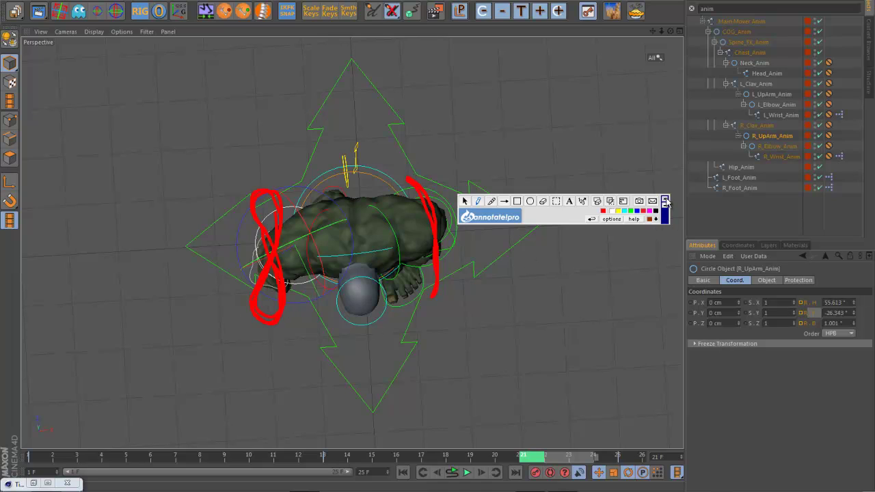
pyautogui.click(666, 200)
# Play back the walk cycle and examine the arm swing from the front
pyautogui.moveTo(566, 311)
pyautogui.keyDown('alt'); pyautogui.mouseDown()
pyautogui.moveTo(569, 269)
pyautogui.moveTo(587, 268)
pyautogui.mouseUp(); pyautogui.keyUp('alt')
pyautogui.click(467, 472)
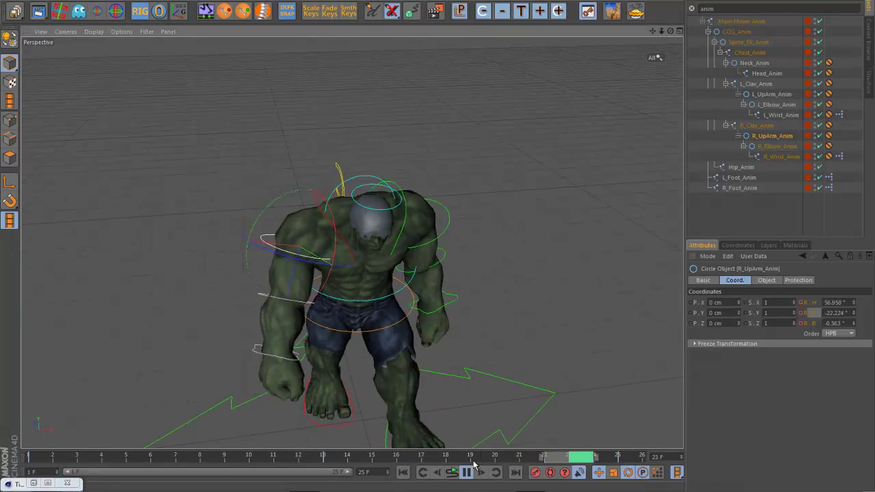
pyautogui.keyDown('alt'); pyautogui.moveTo(572, 354); pyautogui.dragTo(552, 300); pyautogui.keyUp('alt')
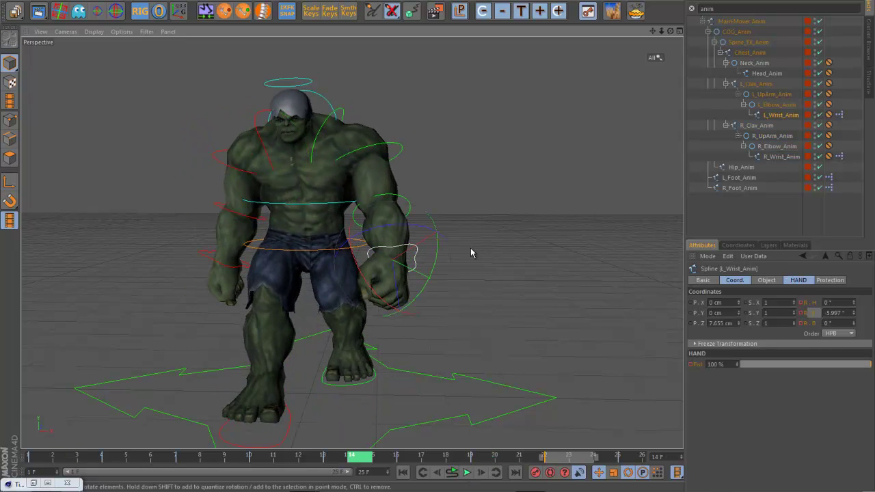
# Scrub through the walk cycle to frame 21 and rotate L_Wrist_Anim slightly there
pyautogui.moveTo(80, 452); pyautogui.dragTo(134, 465)
pyautogui.moveTo(228, 471); pyautogui.dragTo(305, 471)
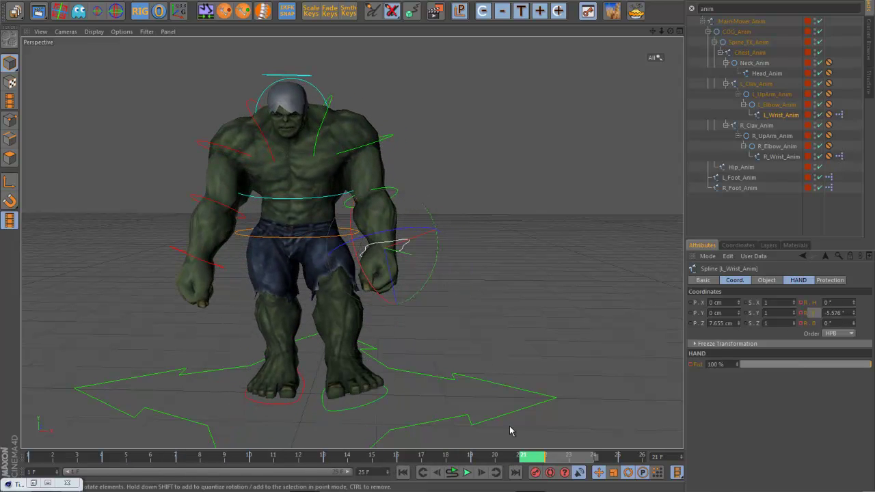
pyautogui.moveTo(437, 272); pyautogui.dragTo(429, 277)
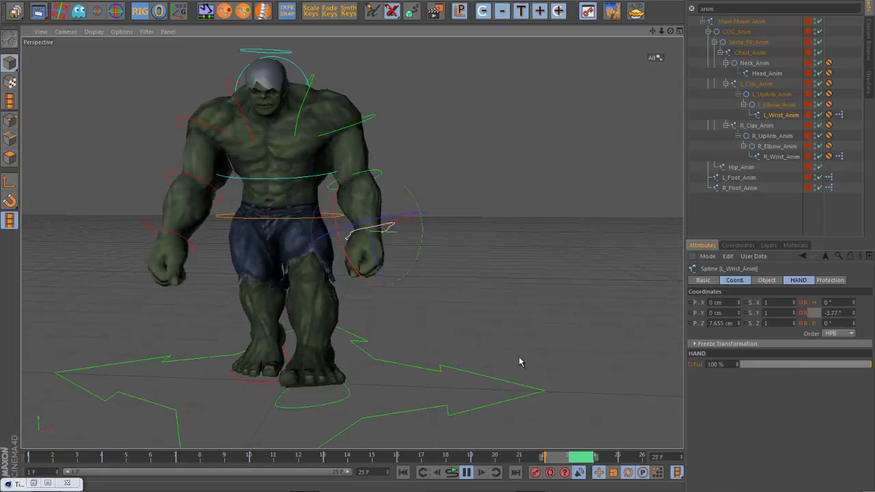
# Deselect the controllers and examine the looping walk cycle from the front, both sides and above, checking the arm swing
pyautogui.click(555, 355)
pyautogui.keyDown('alt'); pyautogui.moveTo(555, 355); pyautogui.dragTo(464, 347); pyautogui.keyUp('alt')
pyautogui.keyDown('alt'); pyautogui.moveTo(464, 343); pyautogui.dragTo(390, 330, button='right'); pyautogui.keyUp('alt')
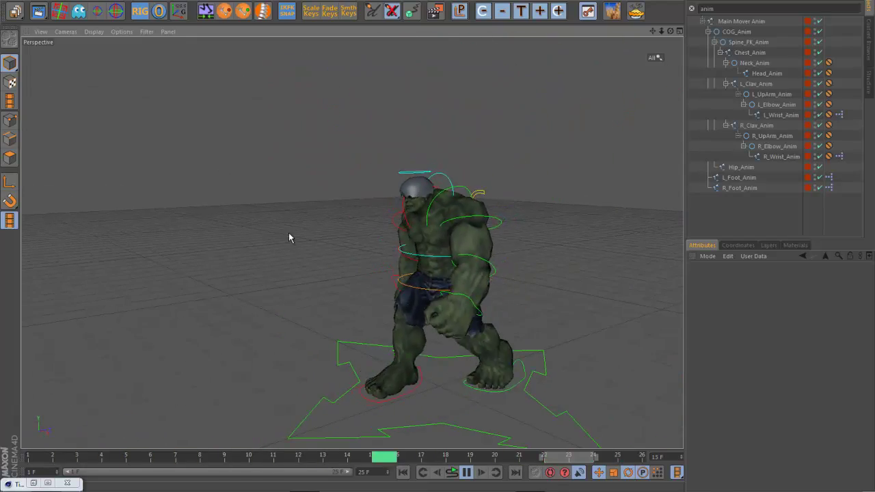
pyautogui.keyDown('alt'); pyautogui.moveTo(288, 232); pyautogui.dragTo(314, 303); pyautogui.keyUp('alt')
pyautogui.keyDown('alt'); pyautogui.moveTo(522, 321); pyautogui.dragTo(548, 329, button='right'); pyautogui.keyUp('alt')
pyautogui.keyDown('alt'); pyautogui.moveTo(519, 319); pyautogui.dragTo(477, 334, button='middle'); pyautogui.keyUp('alt')
pyautogui.keyDown('alt'); pyautogui.moveTo(512, 317); pyautogui.dragTo(551, 320); pyautogui.keyUp('alt')
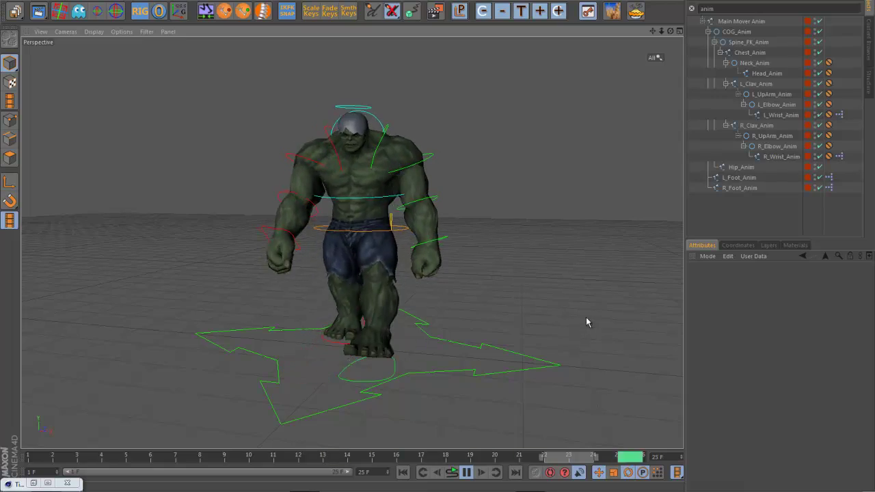
pyautogui.keyDown('alt'); pyautogui.moveTo(599, 330); pyautogui.dragTo(527, 323); pyautogui.keyUp('alt')
pyautogui.keyDown('alt'); pyautogui.moveTo(489, 240); pyautogui.dragTo(533, 308); pyautogui.keyUp('alt')
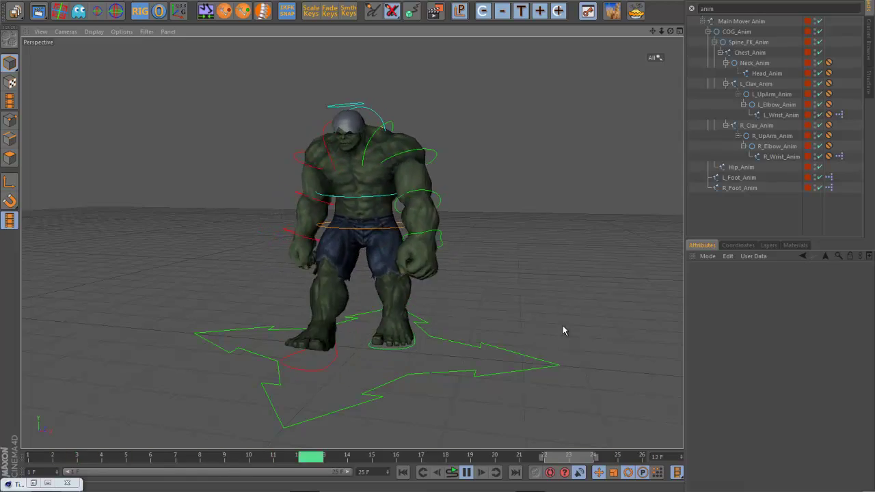
pyautogui.keyDown('alt'); pyautogui.moveTo(564, 328); pyautogui.dragTo(543, 333); pyautogui.keyUp('alt')
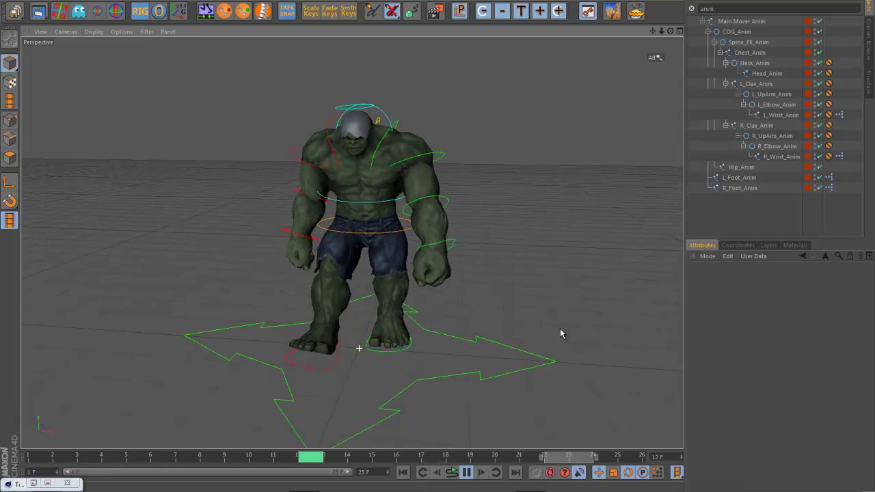
pyautogui.keyDown('alt'); pyautogui.moveTo(535, 339); pyautogui.dragTo(580, 322); pyautogui.keyUp('alt')
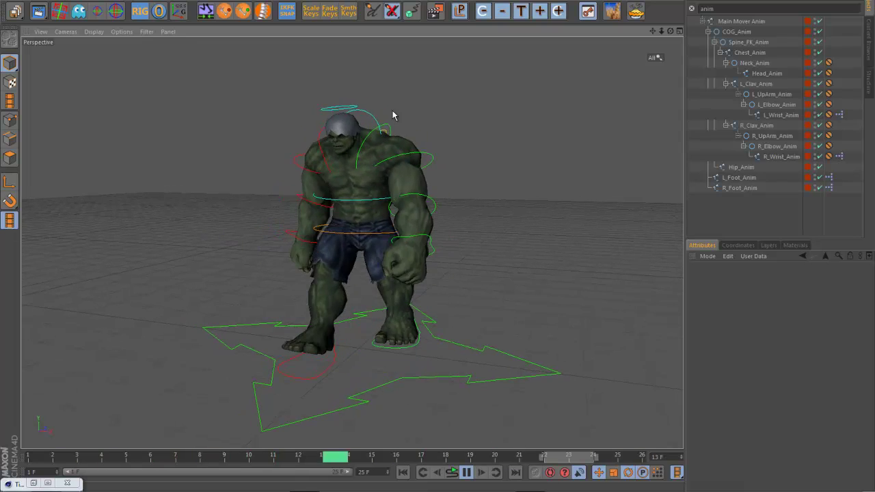
pyautogui.keyDown('alt'); pyautogui.moveTo(415, 324); pyautogui.dragTo(445, 286); pyautogui.keyUp('alt')
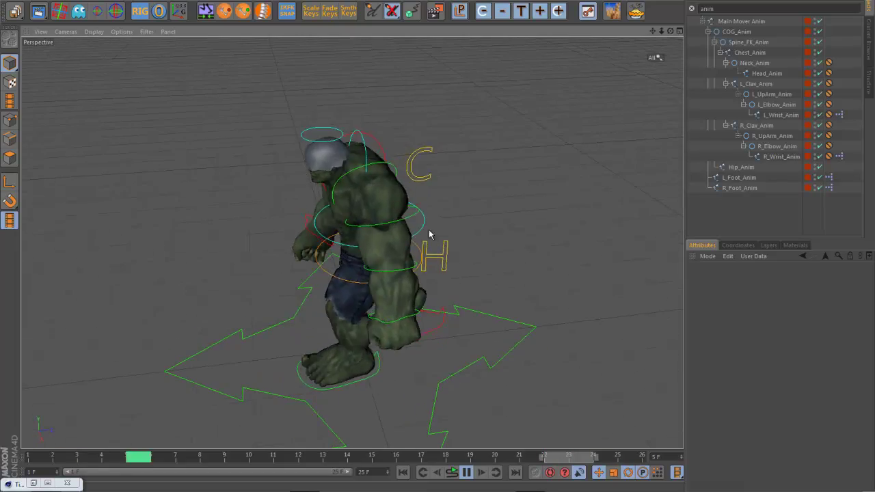
pyautogui.keyDown('alt'); pyautogui.moveTo(492, 196); pyautogui.dragTo(656, 188); pyautogui.keyUp('alt')
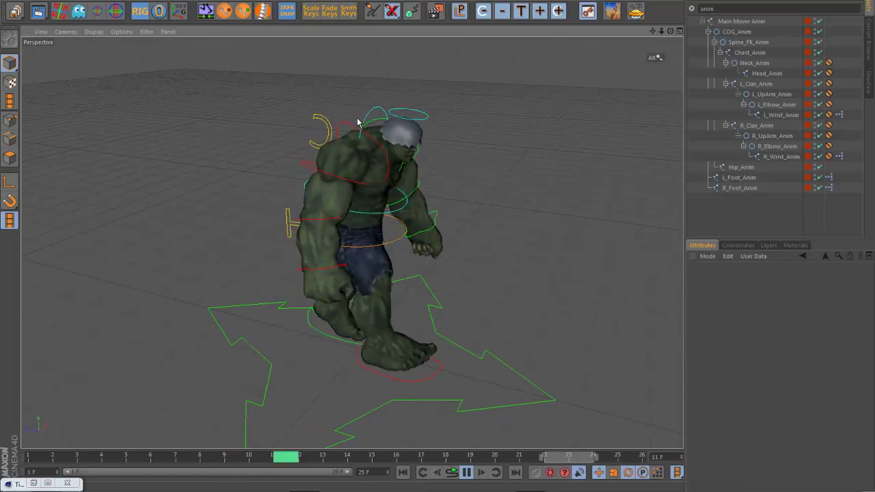
pyautogui.moveTo(506, 200)
pyautogui.keyDown('alt'); pyautogui.mouseDown()
pyautogui.moveTo(529, 200)
pyautogui.moveTo(447, 198)
pyautogui.moveTo(493, 201)
pyautogui.mouseUp(); pyautogui.keyUp('alt')
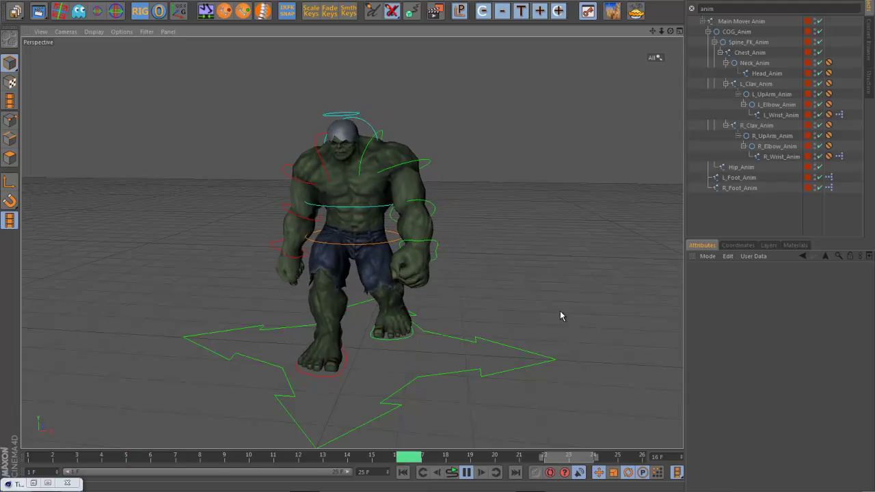
pyautogui.keyDown('alt'); pyautogui.moveTo(560, 310); pyautogui.dragTo(534, 308); pyautogui.keyUp('alt')
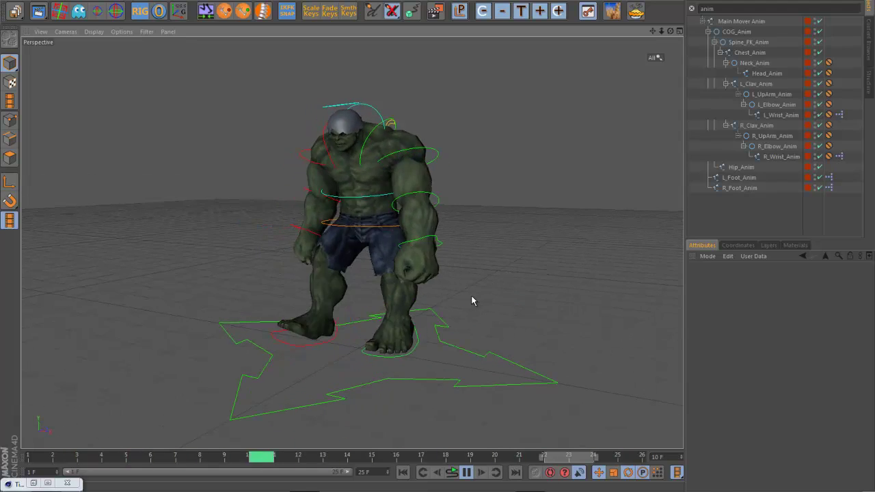